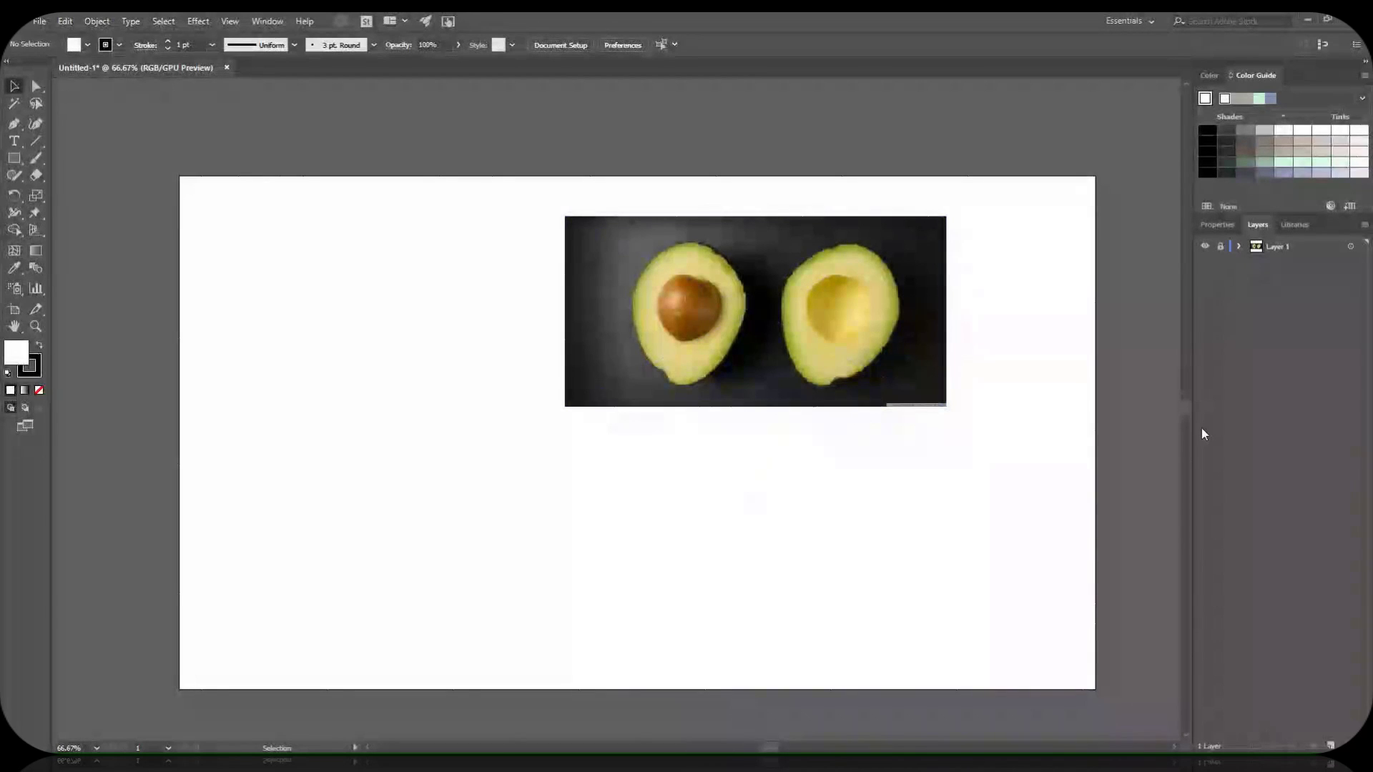
Add two new layers above the photo and zoom to 200% on both avocado halves.
left_click(1312, 746)
left_click(1313, 746)
left_click(96, 748)
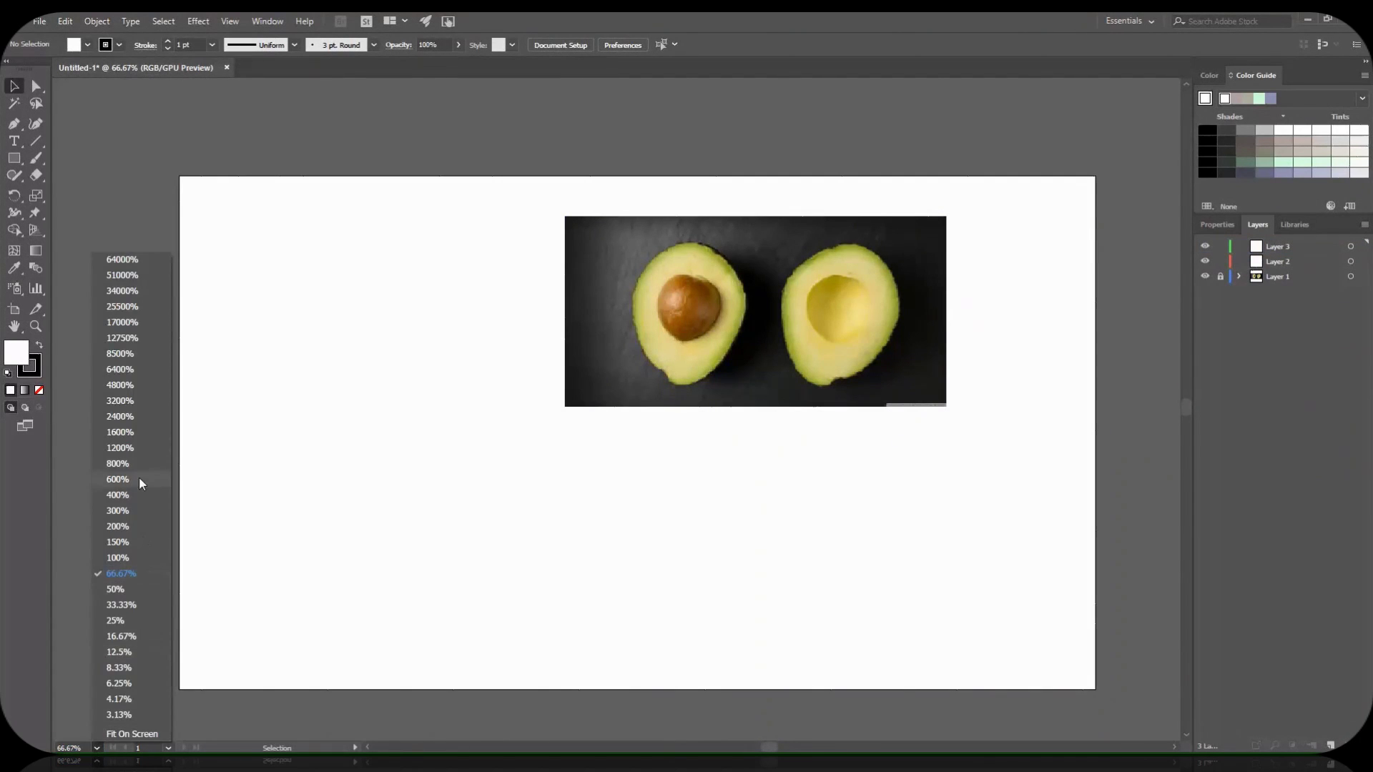
left_click(138, 476)
key("h")
left_click_drag(813, 449, 474, 725)
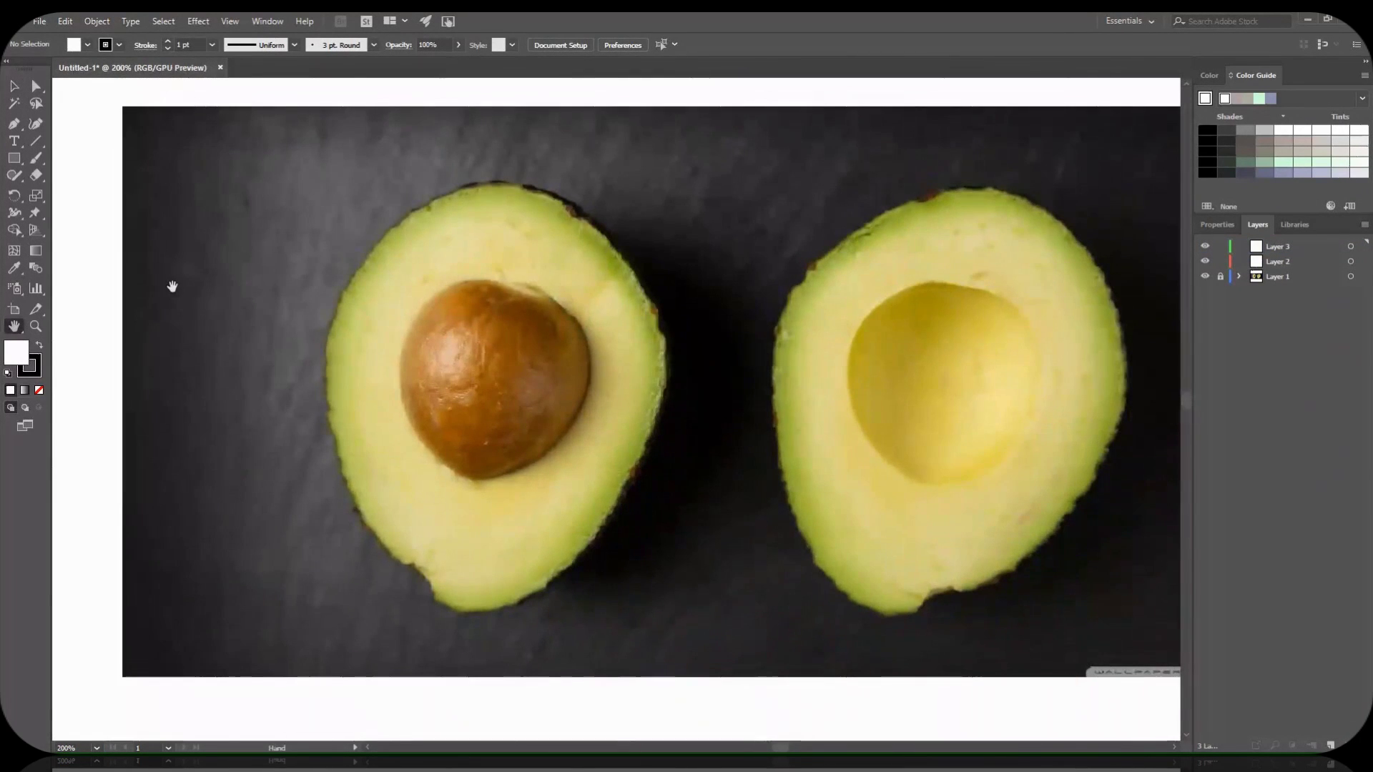
Set the Paintbrush to no fill with a 0.25 pt stroke.
left_click(36, 158)
key("slash")
left_click(212, 44)
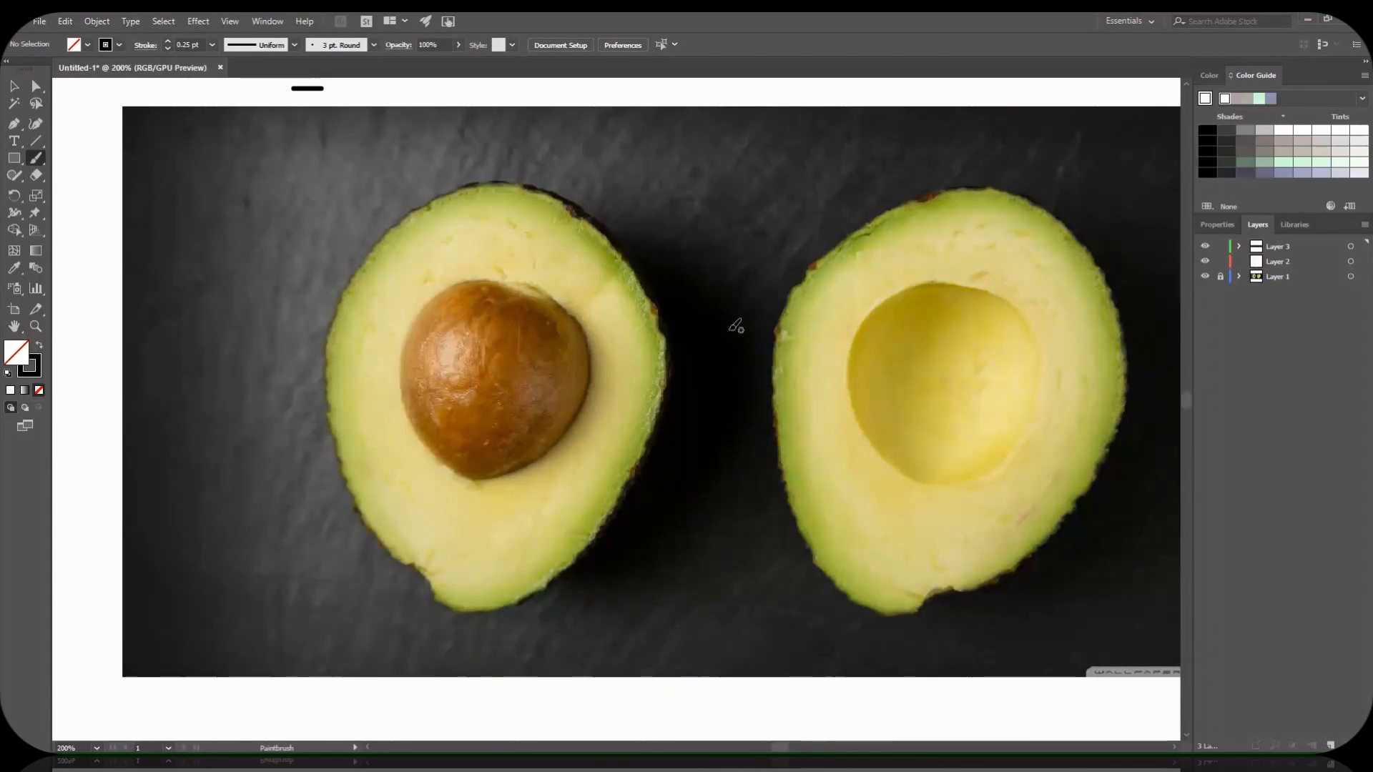
Trace the right avocado half's edge in four brush strokes, then marquee-select them.
key("h")
left_click_drag(1070, 387, 840, 347)
left_click(35, 158)
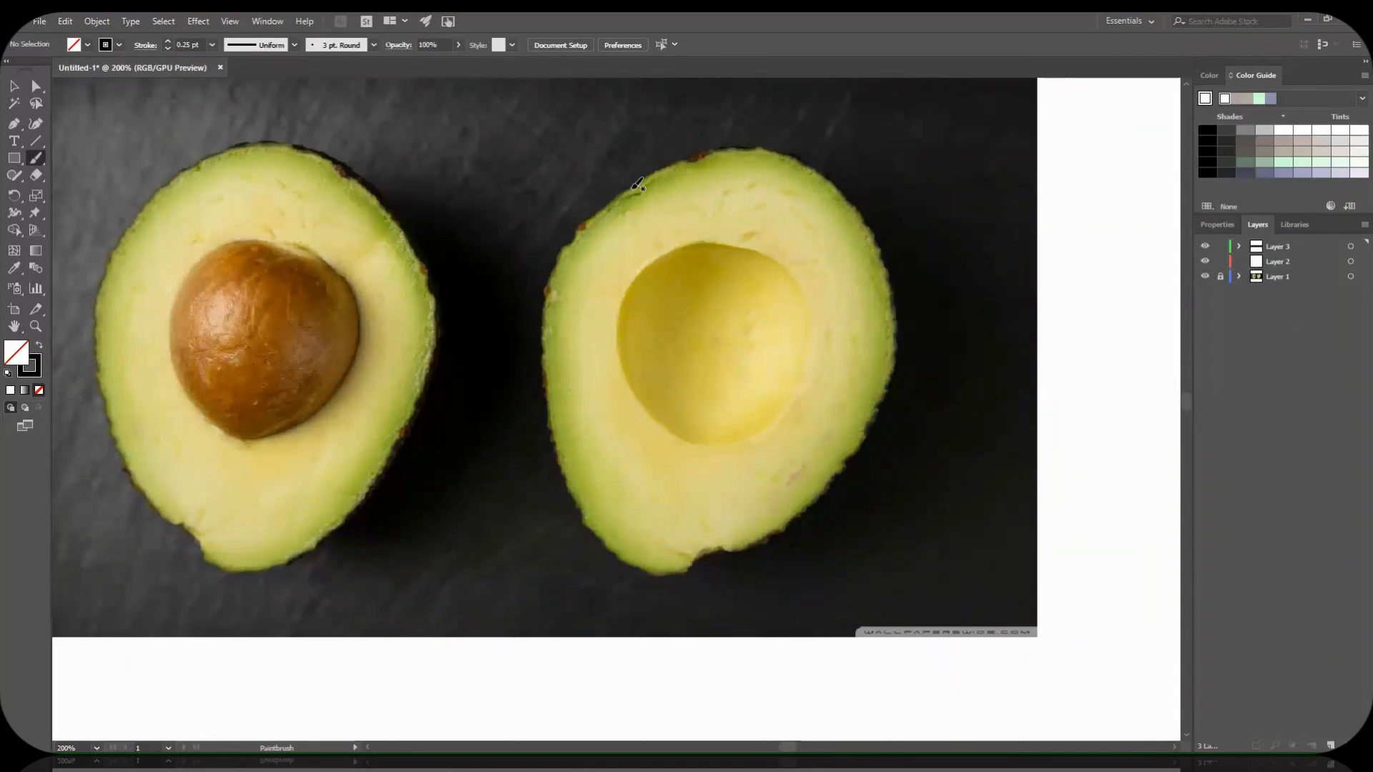
left_click_drag(645, 177, 679, 159)
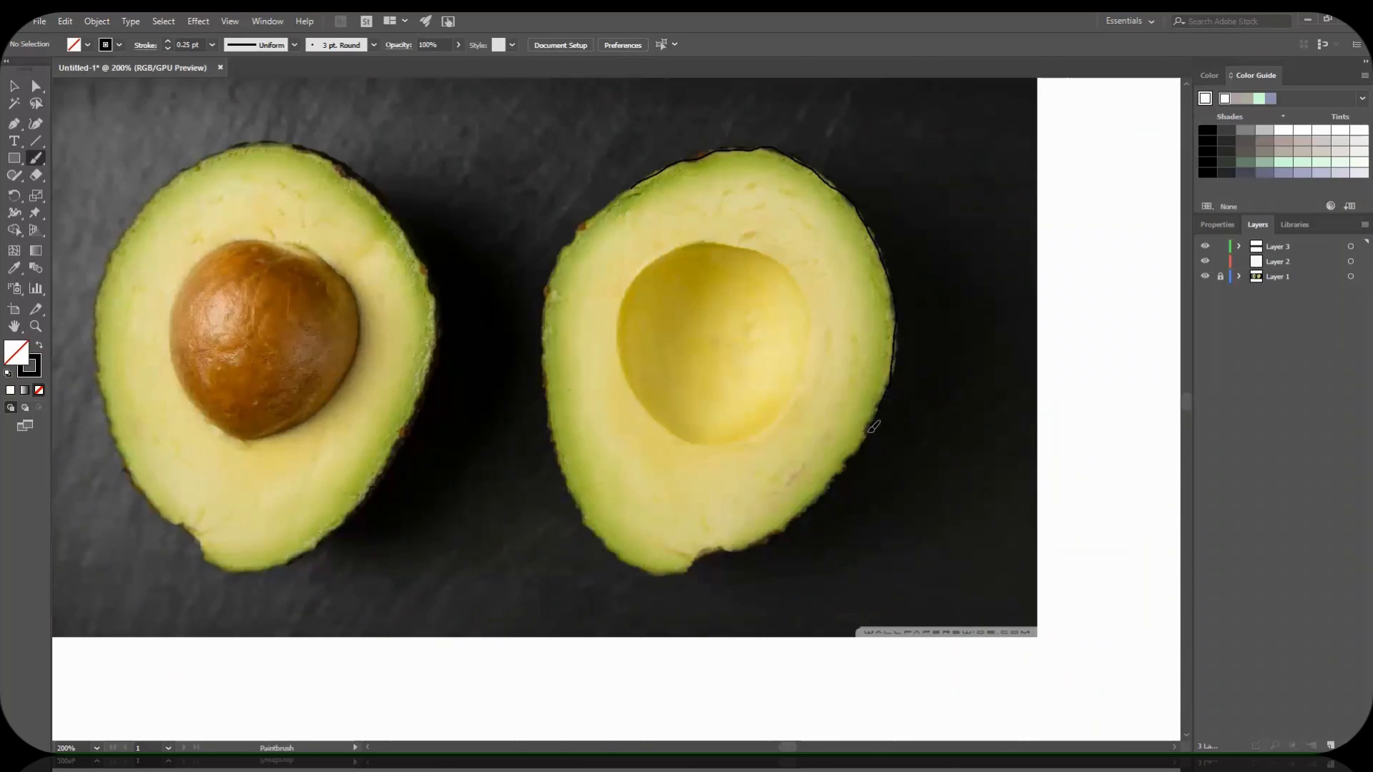
left_click_drag(847, 471, 821, 497)
mouse_move(769, 538)
left_mouse_down()
mouse_move(685, 568)
mouse_move(606, 545)
mouse_move(570, 474)
left_mouse_up()
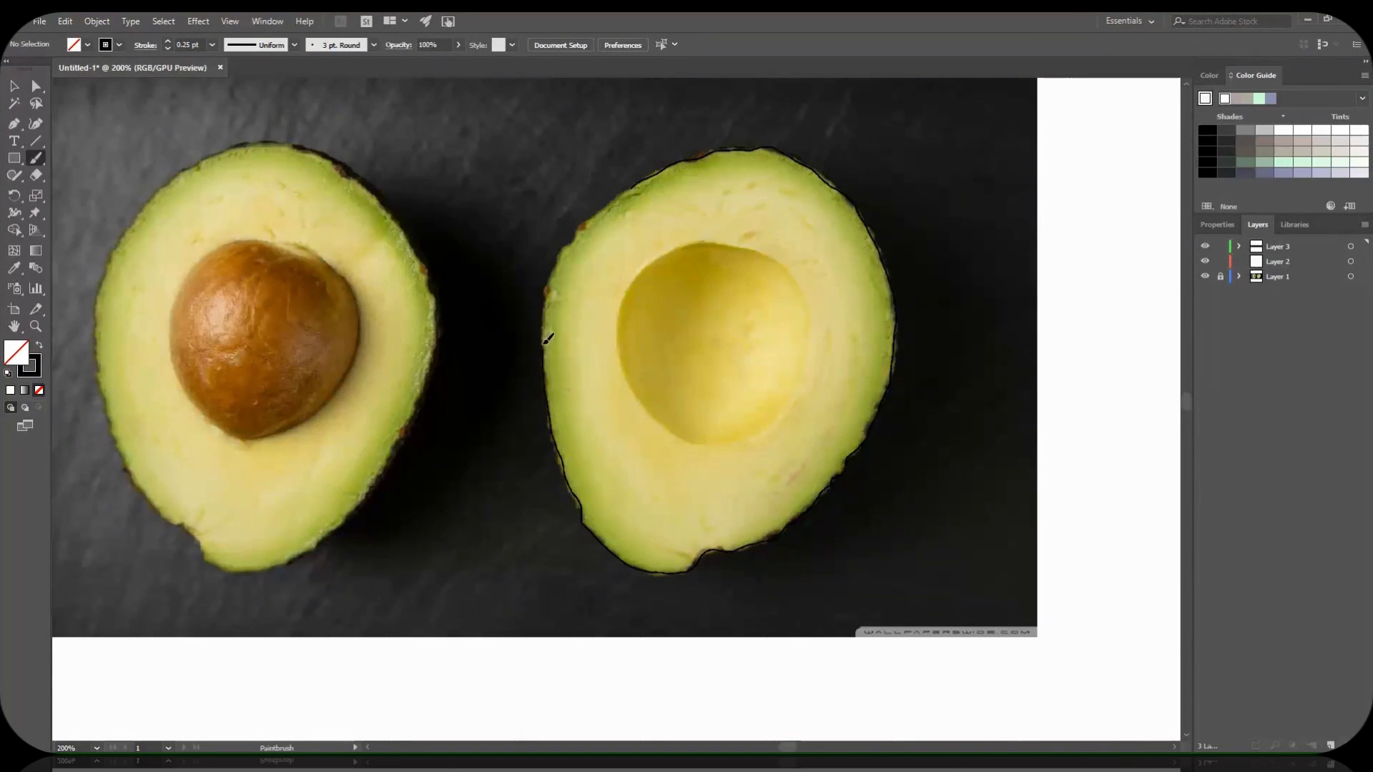
mouse_move(580, 231)
left_mouse_down()
mouse_move(625, 189)
mouse_move(778, 191)
left_mouse_up()
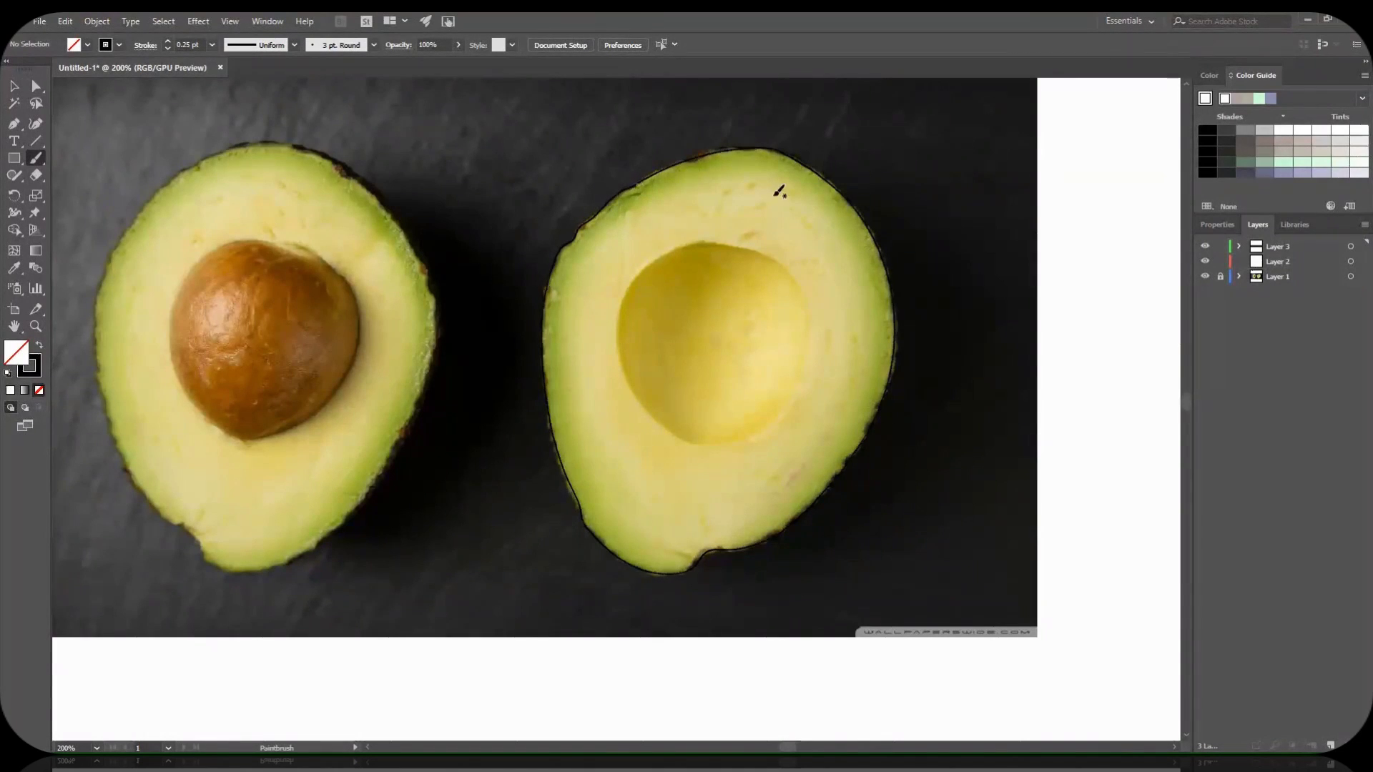
key("v")
left_click_drag(952, 161, 519, 621)
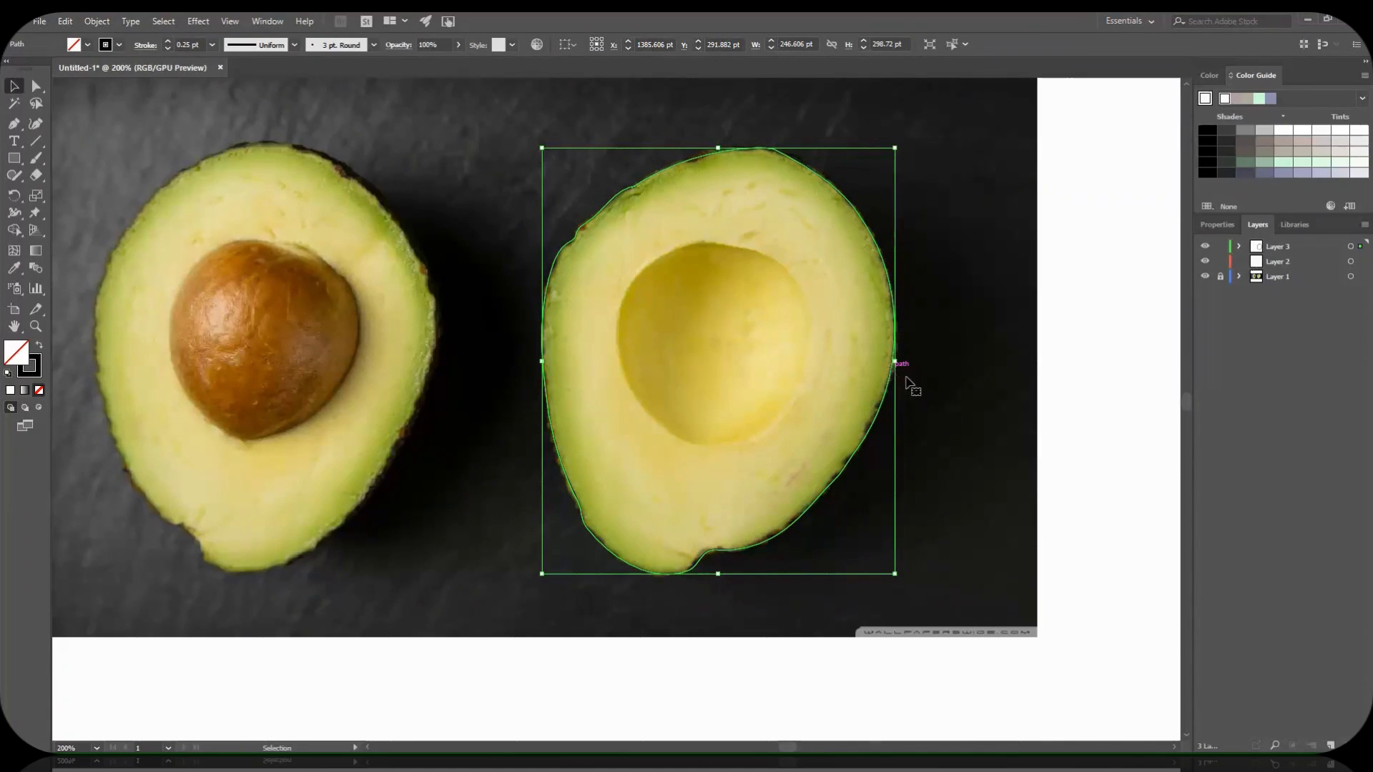
Drag the traced avocado outline off the photo onto the empty artboard.
left_click_drag(903, 380, 702, 375)
key("v")
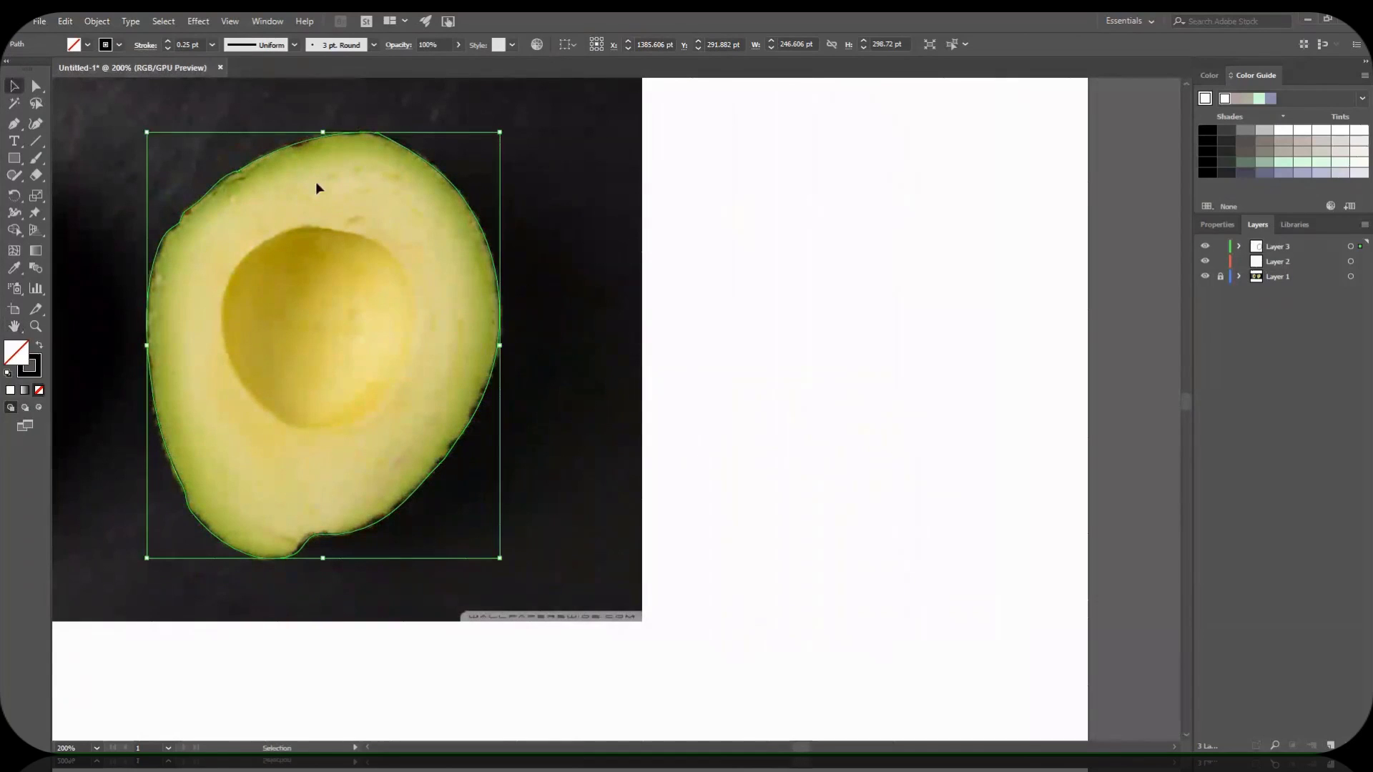
left_click(504, 325)
left_click_drag(504, 325, 1028, 324)
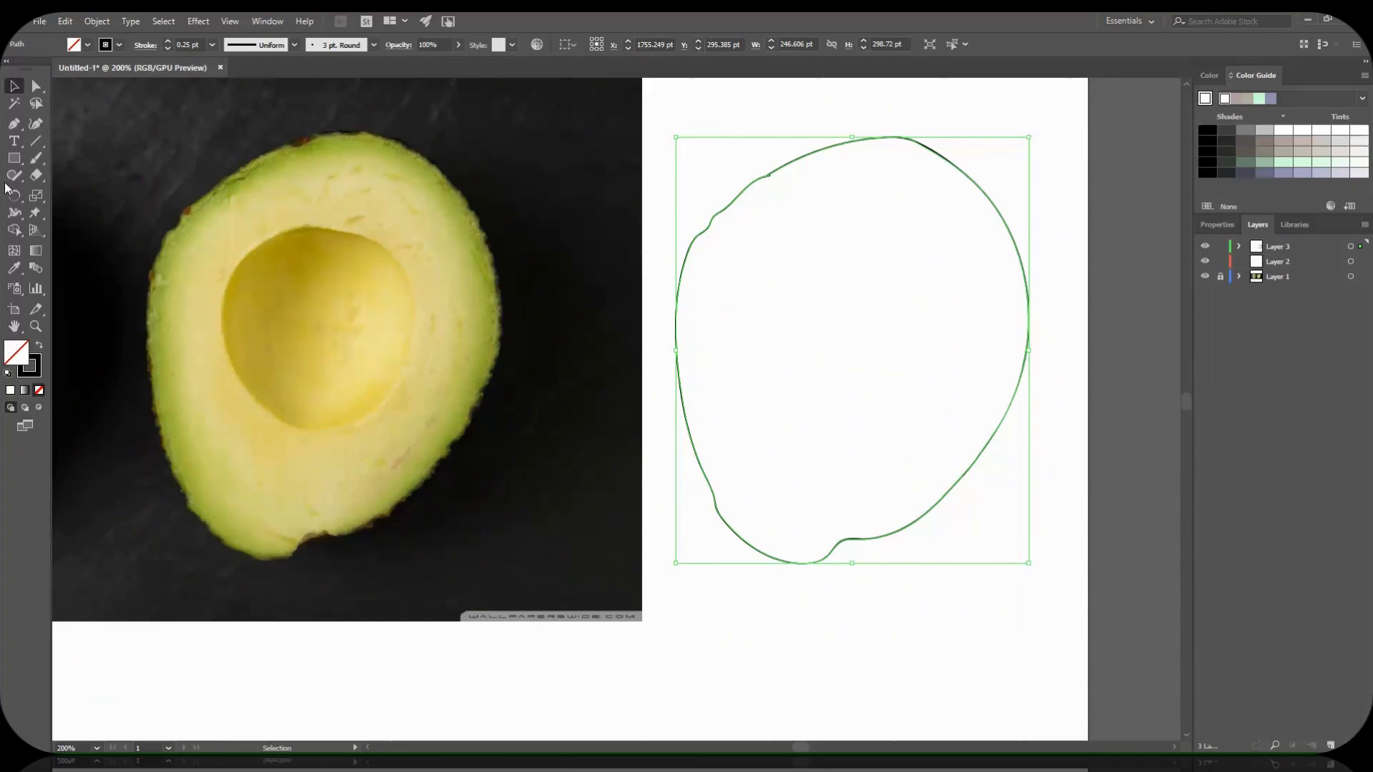
left_click(36, 86)
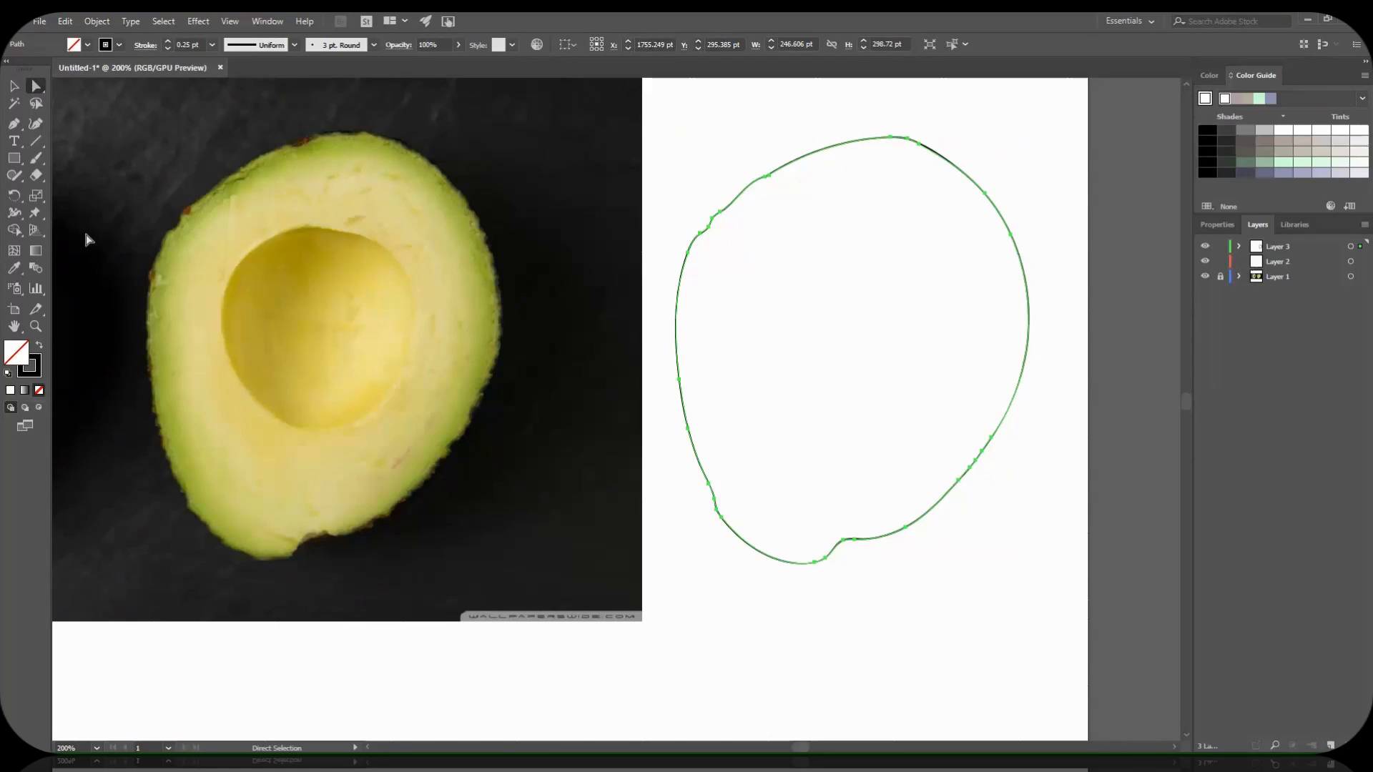
Fill the outline with pale yellow-tan sampled from the avocado flesh in the photo.
left_click(14, 270)
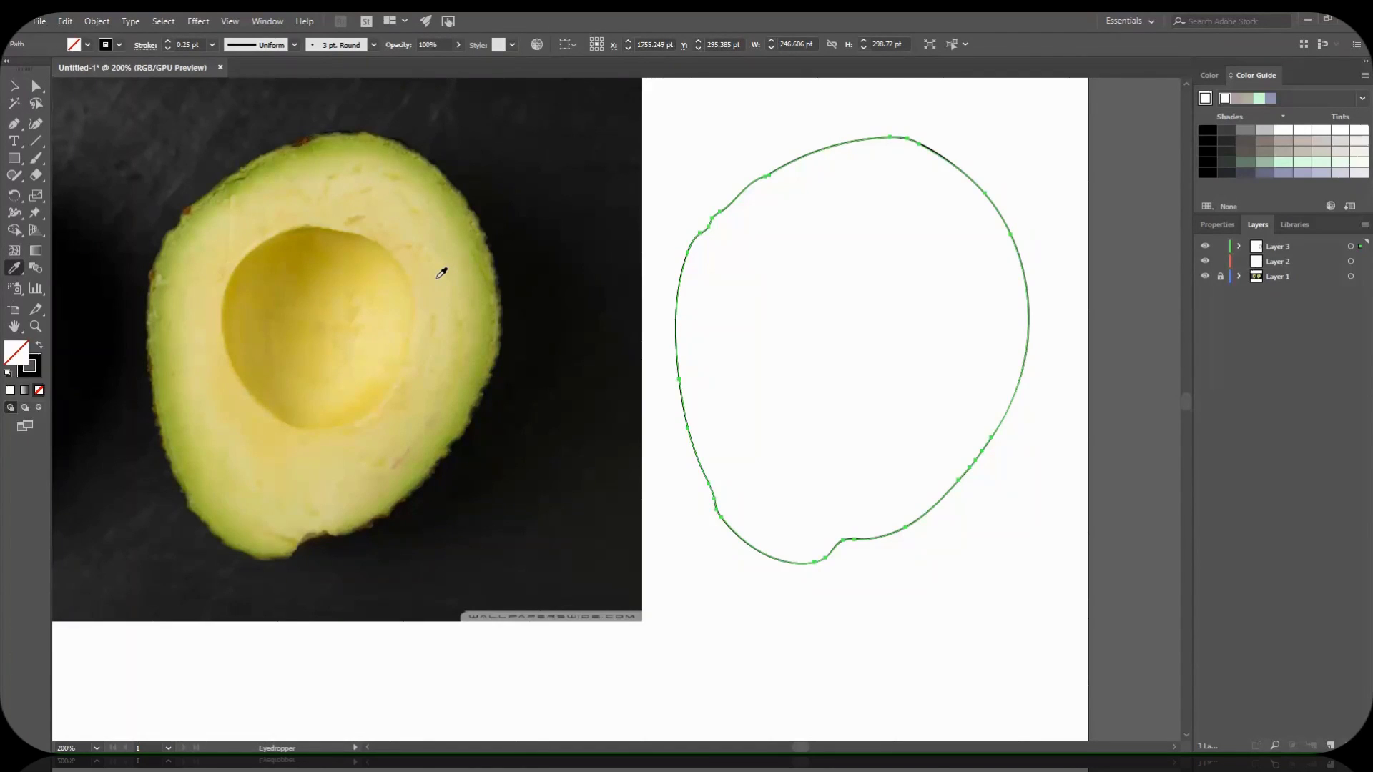
left_click(441, 273)
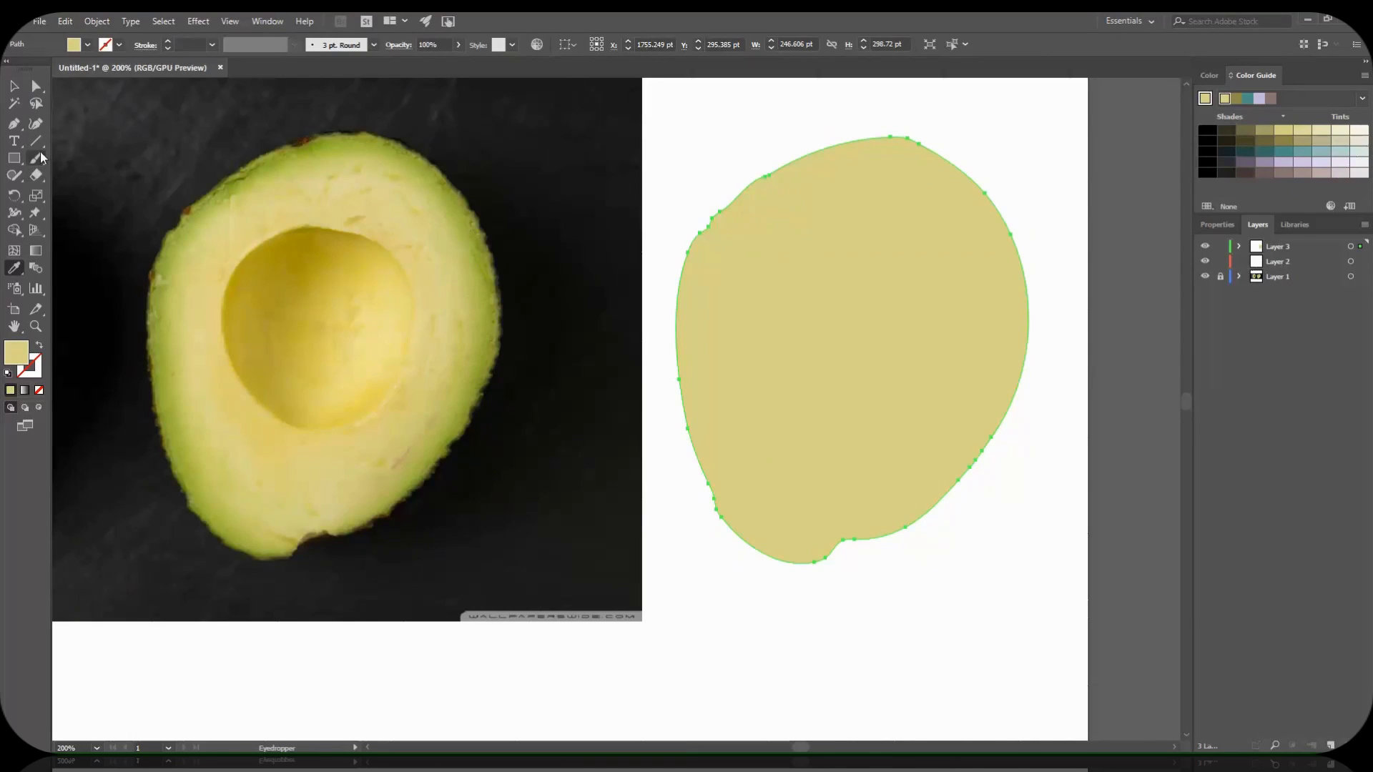
left_click(14, 85)
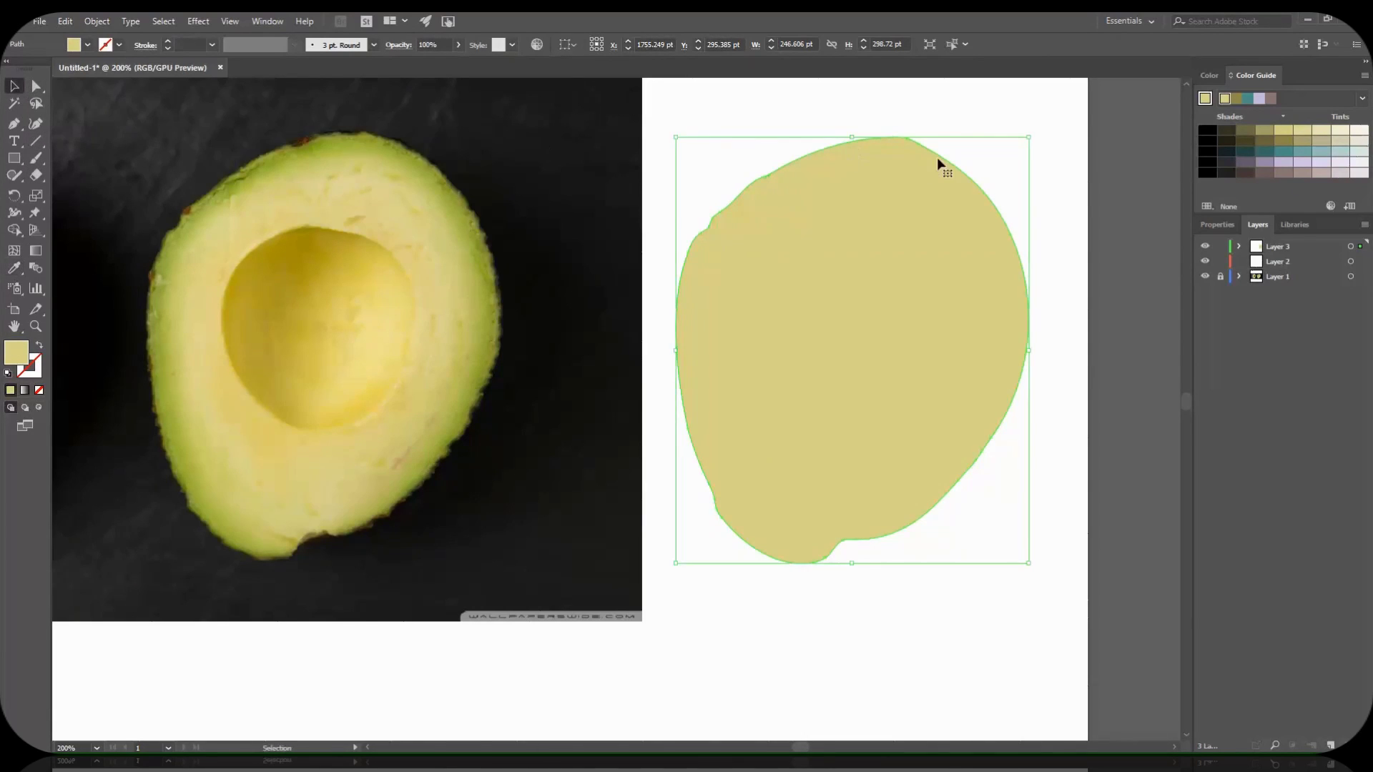
Add six horizontal mesh lines up the shape's left edge with the Mesh Tool.
left_click(12, 254)
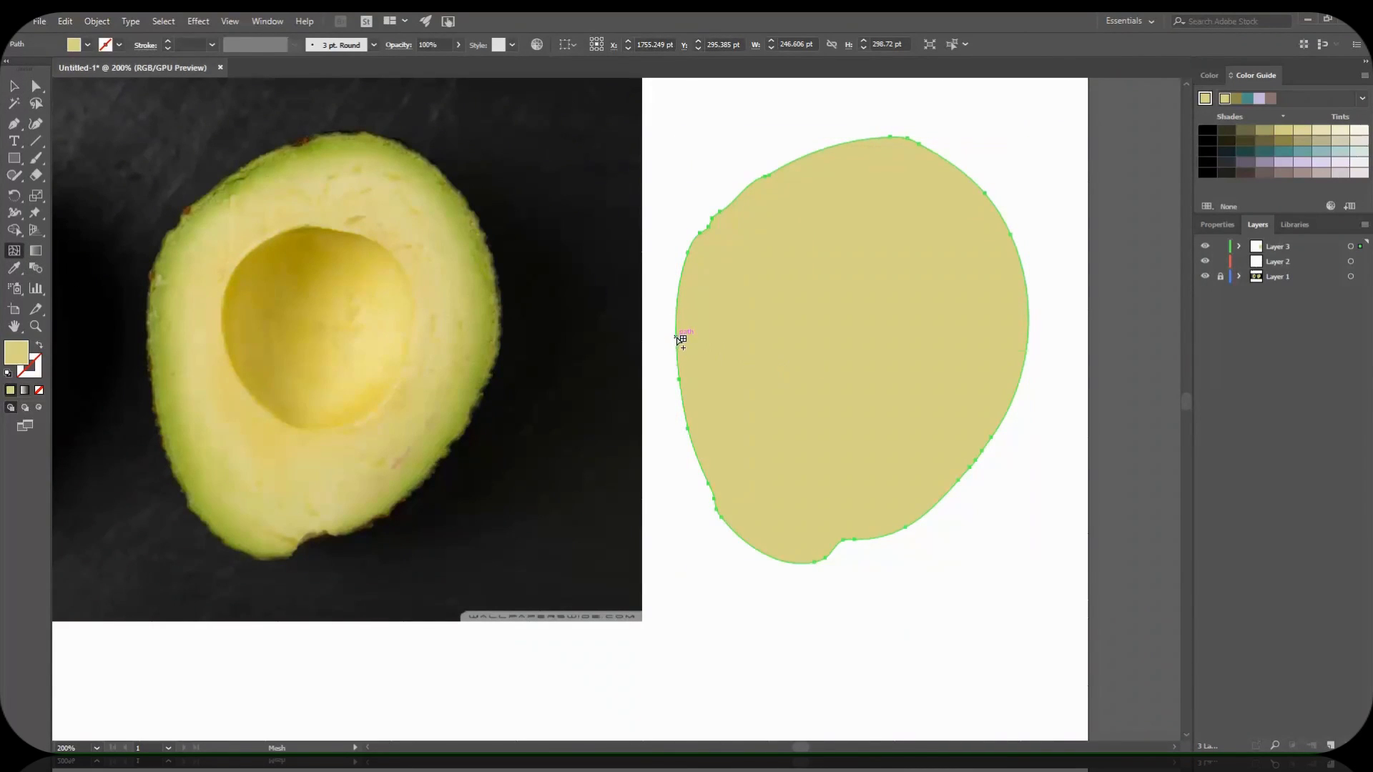
left_click(677, 336)
left_click(678, 302)
left_click(684, 264)
left_click(704, 229)
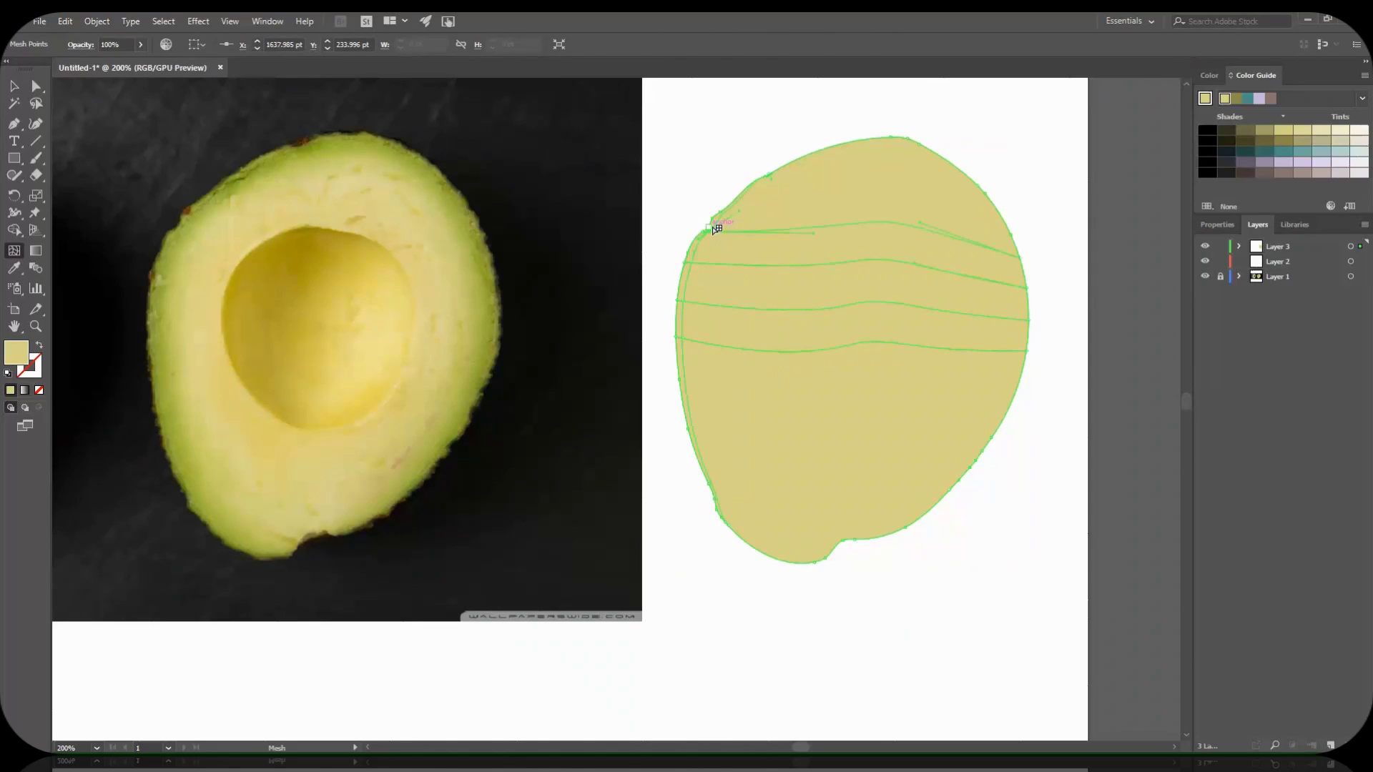
left_click(733, 201)
left_click(780, 172)
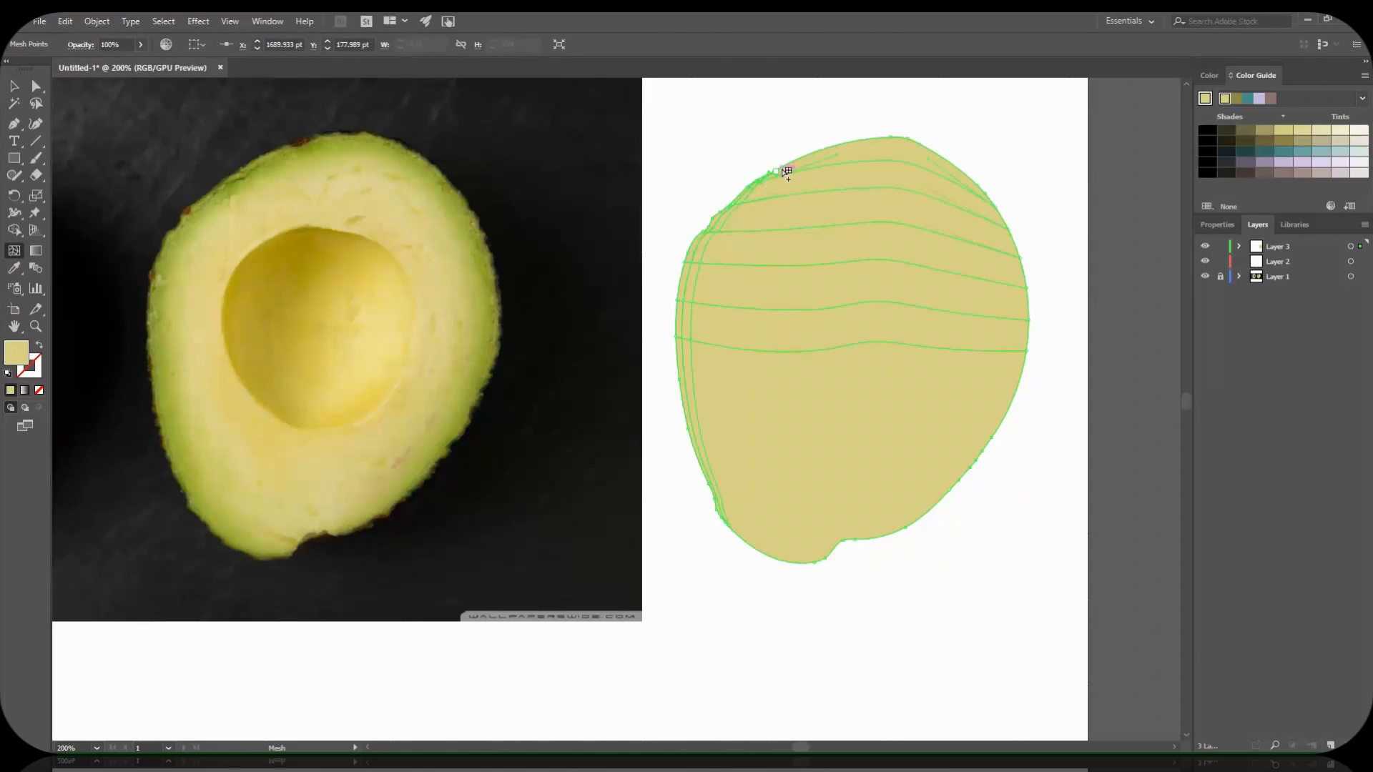
Add vertical mesh lines along the top edge and more lines at the lower right.
left_click(895, 136)
left_click(928, 150)
left_click(981, 184)
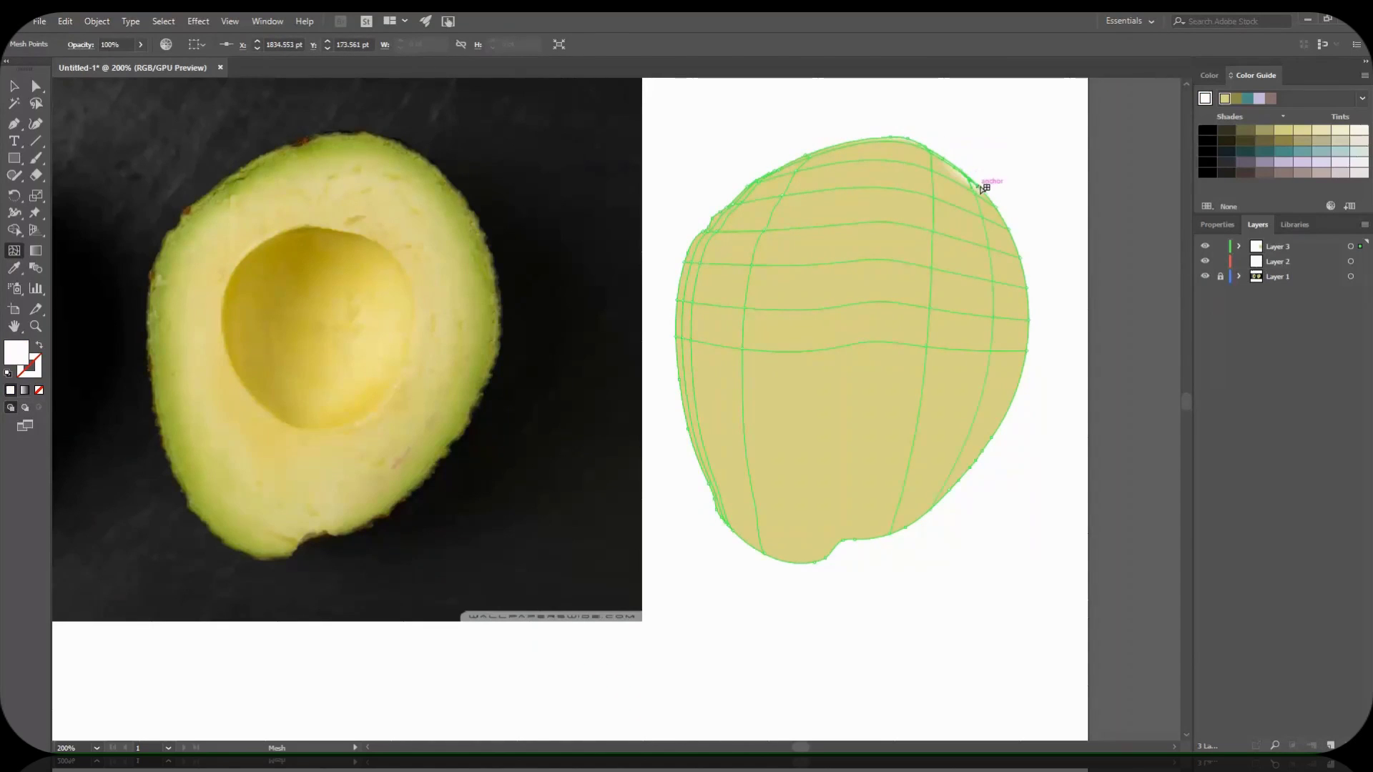
left_click(876, 139)
left_click(829, 148)
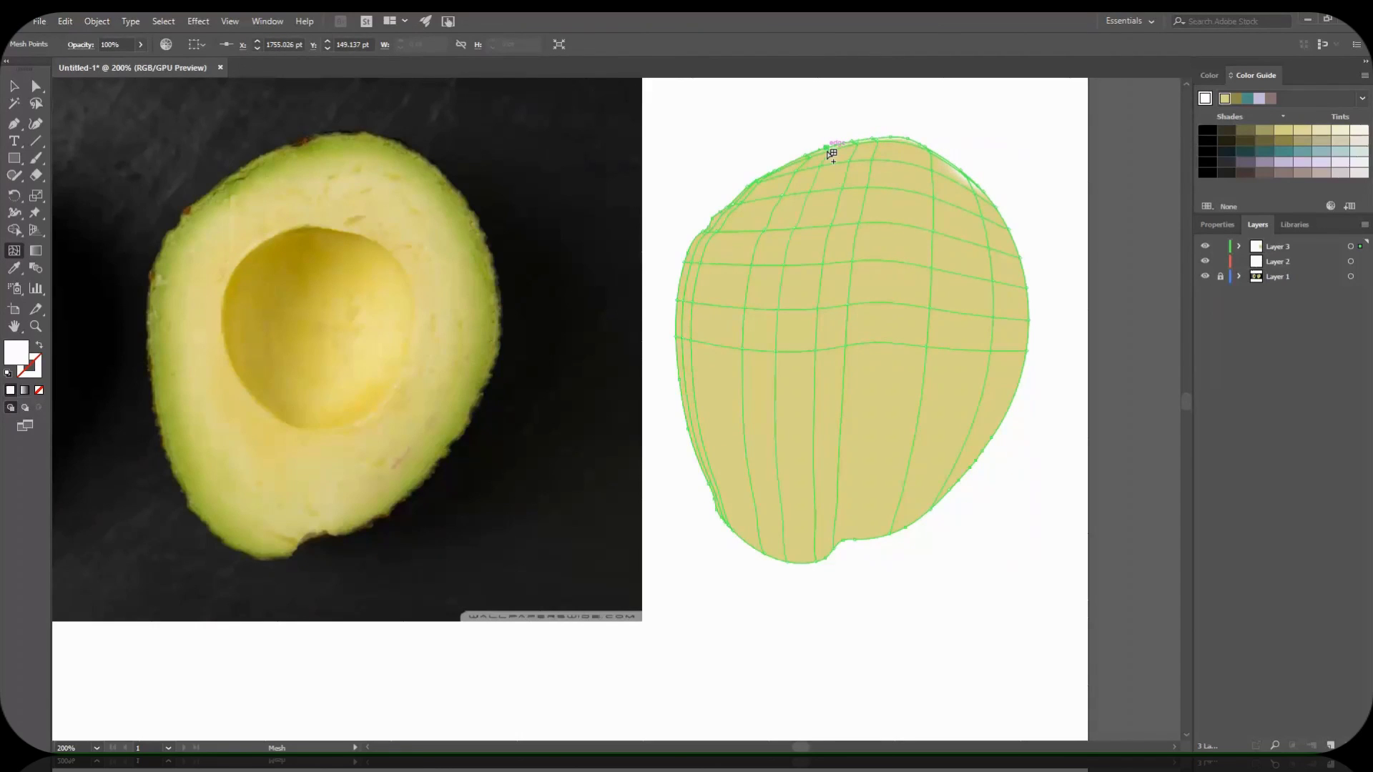
left_click(1017, 387)
left_click(982, 452)
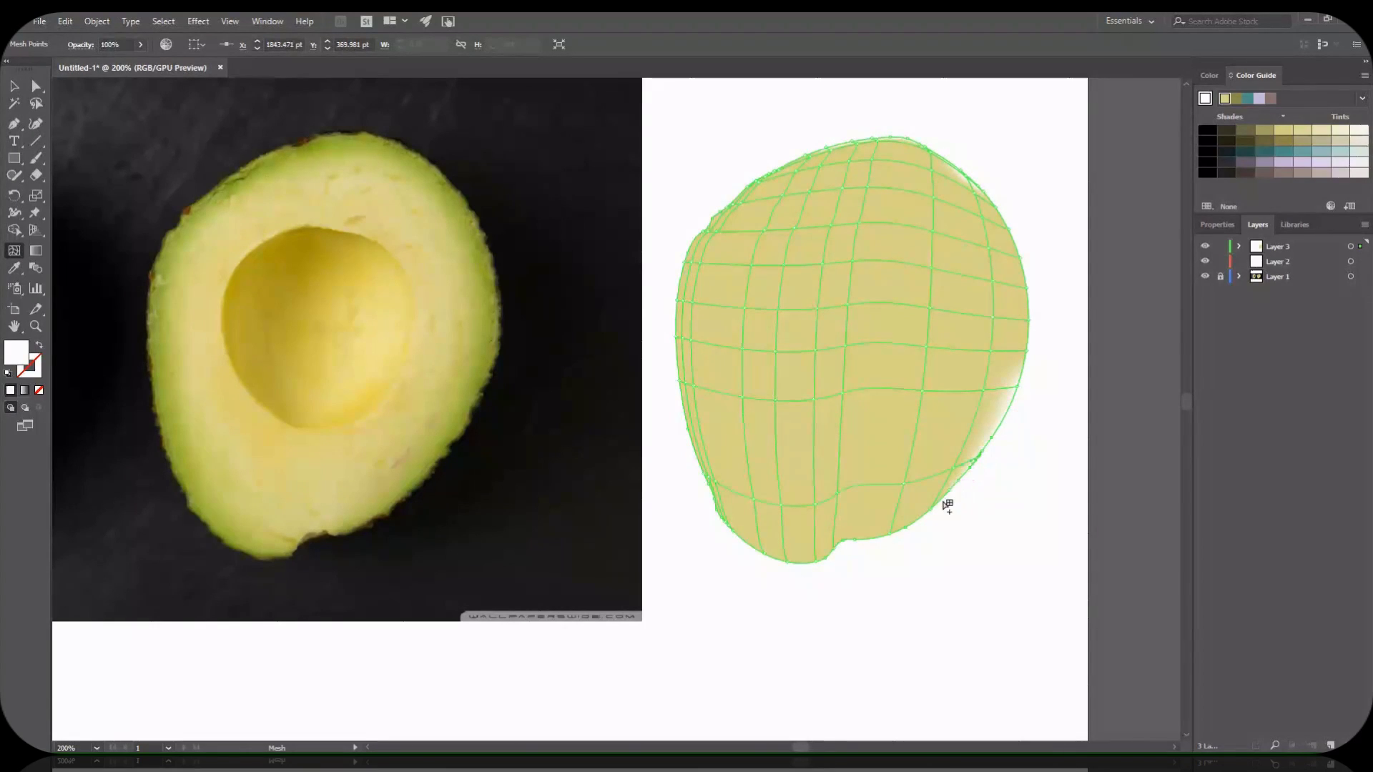
left_click(936, 501)
left_click(998, 425)
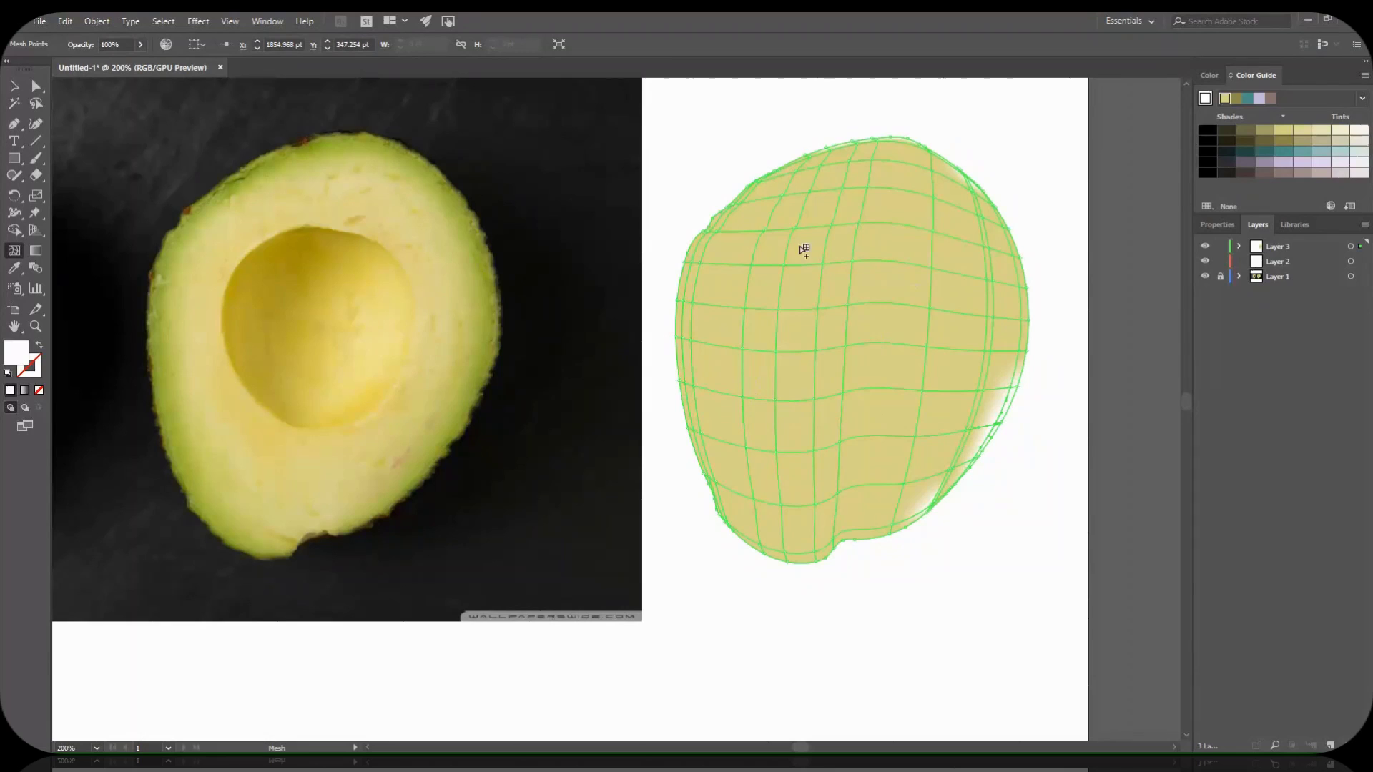
left_click(37, 86)
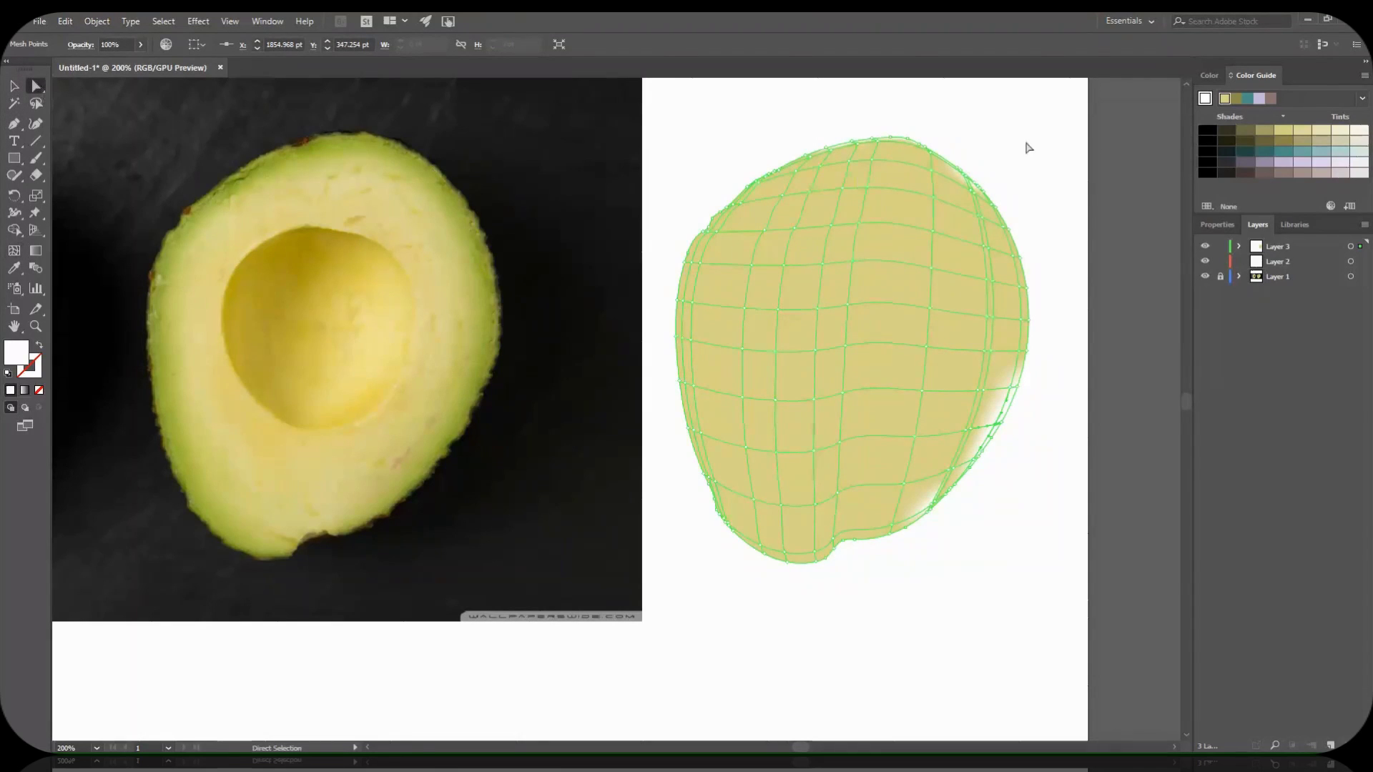
Recolour the pale lower-right highlight with avocado yellow sampled from the photo.
left_click(15, 271)
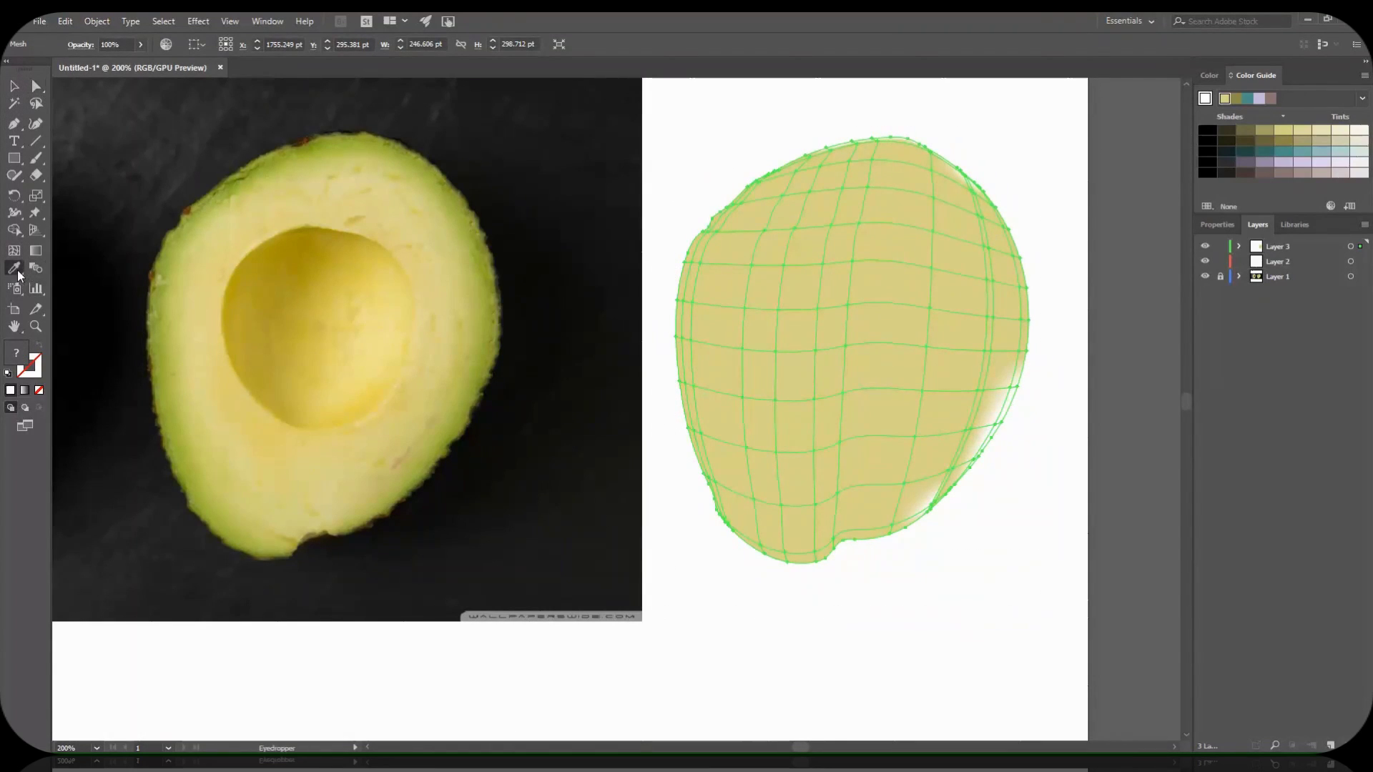
left_click(443, 277)
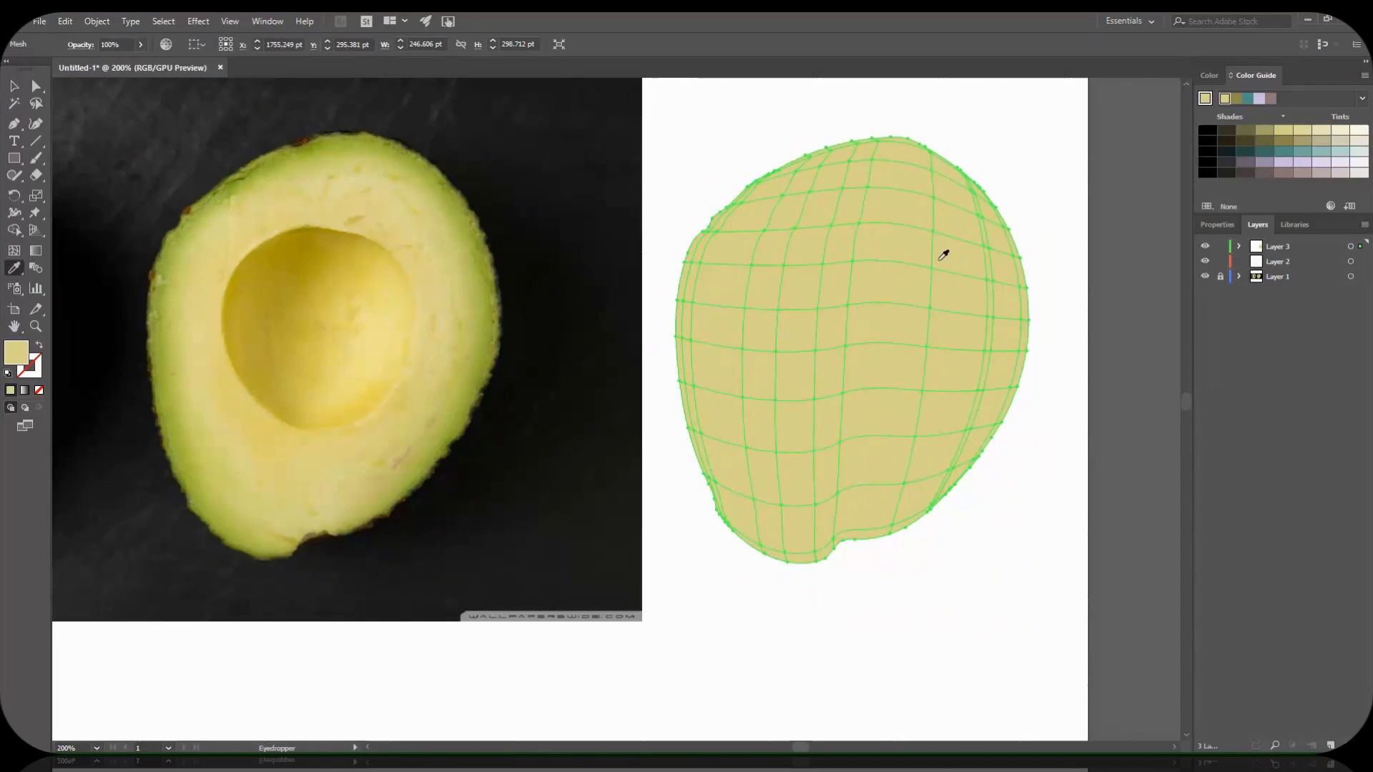
left_click(36, 87)
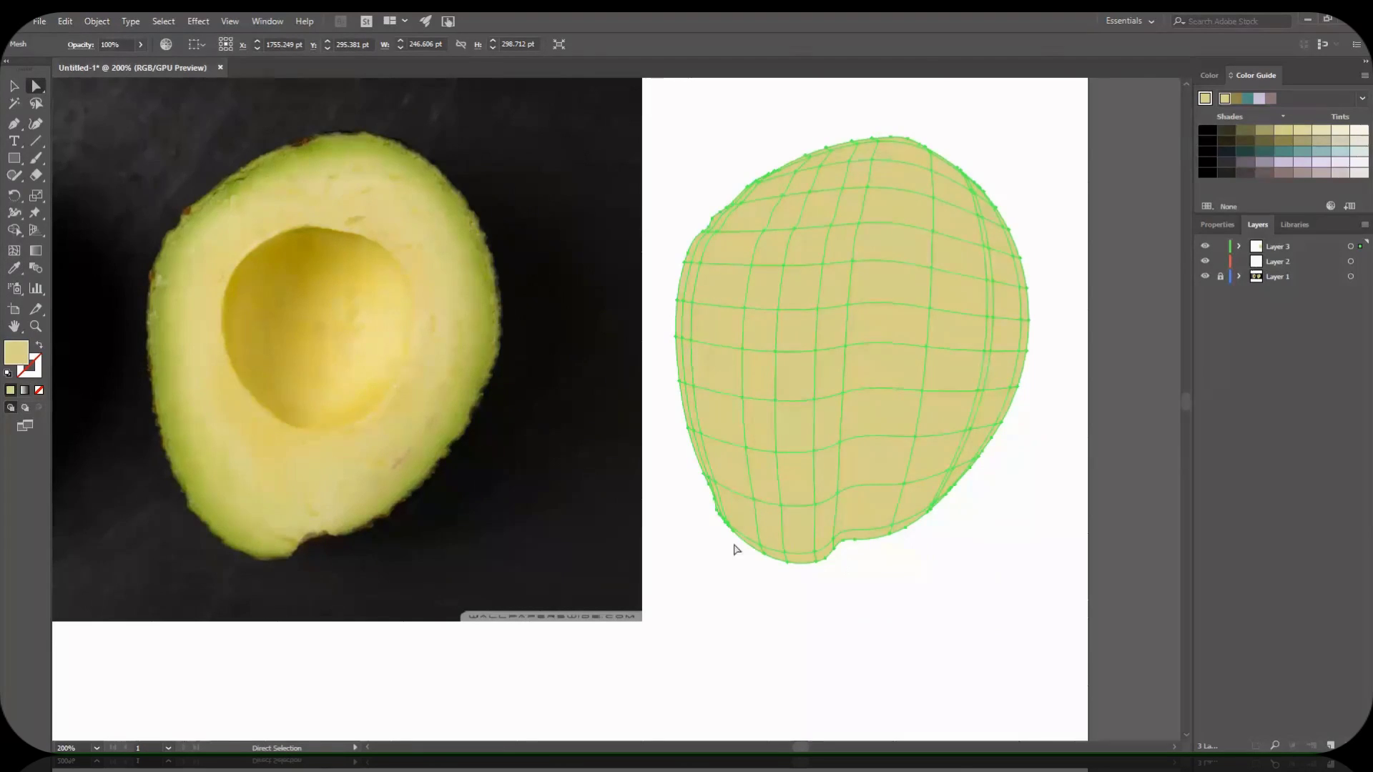
Shade the bottom-edge mesh point with darker green sampled from the photo.
left_click(726, 524)
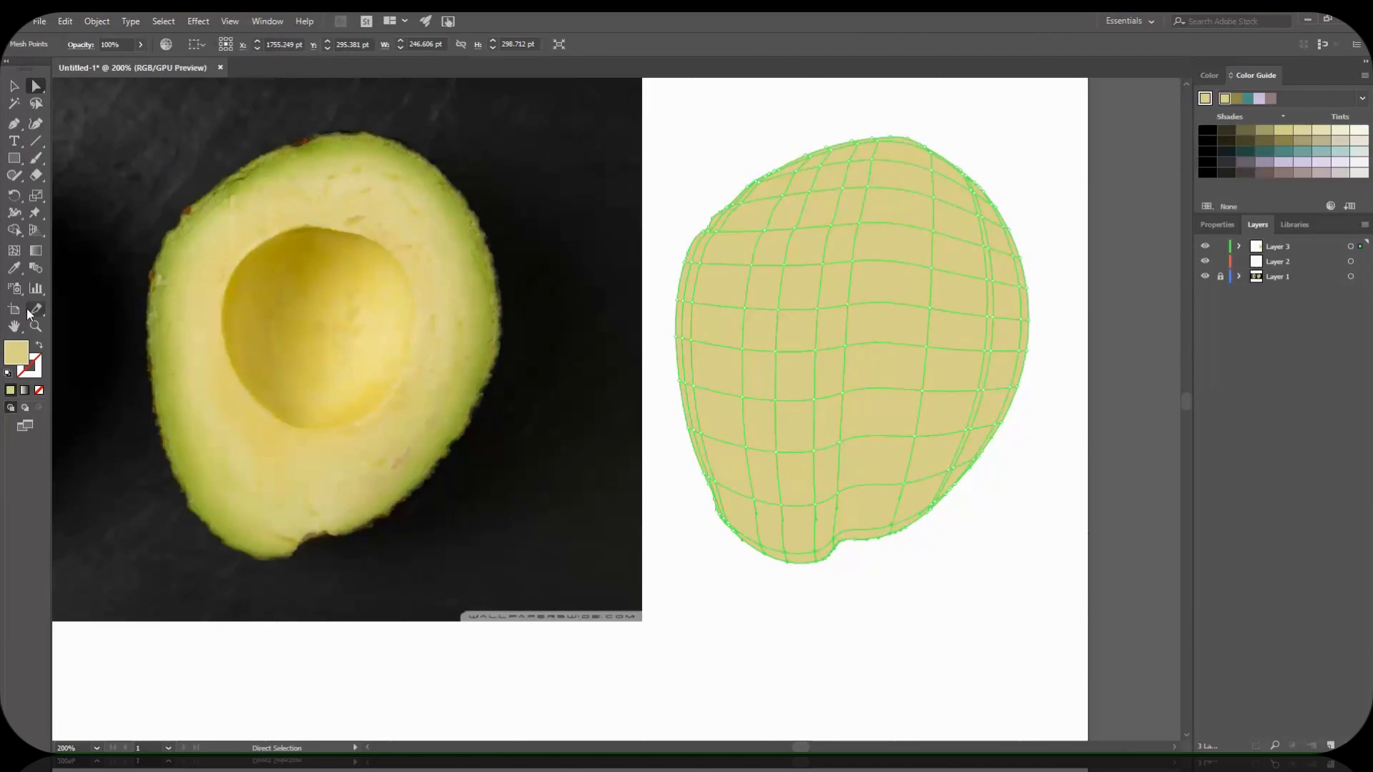
left_click(14, 267)
left_click(234, 524)
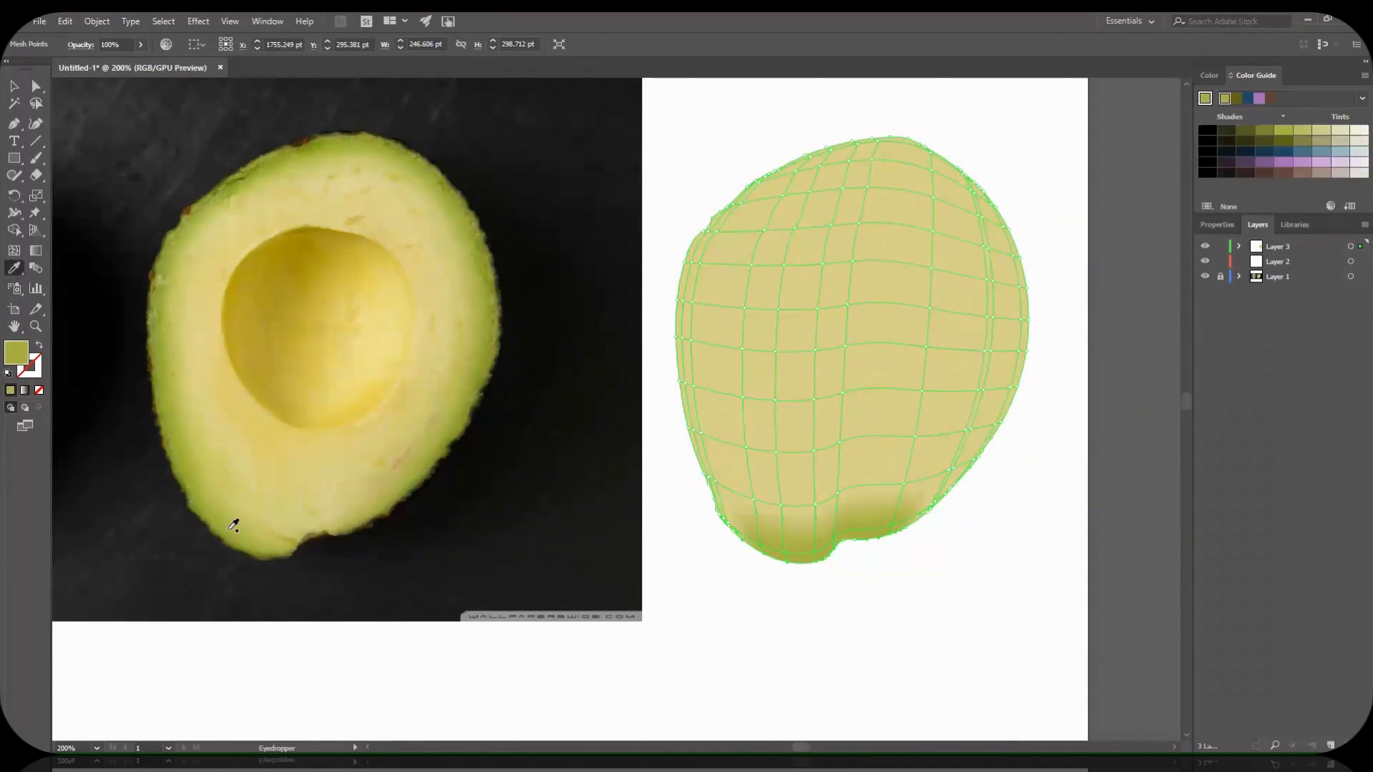
left_click(36, 86)
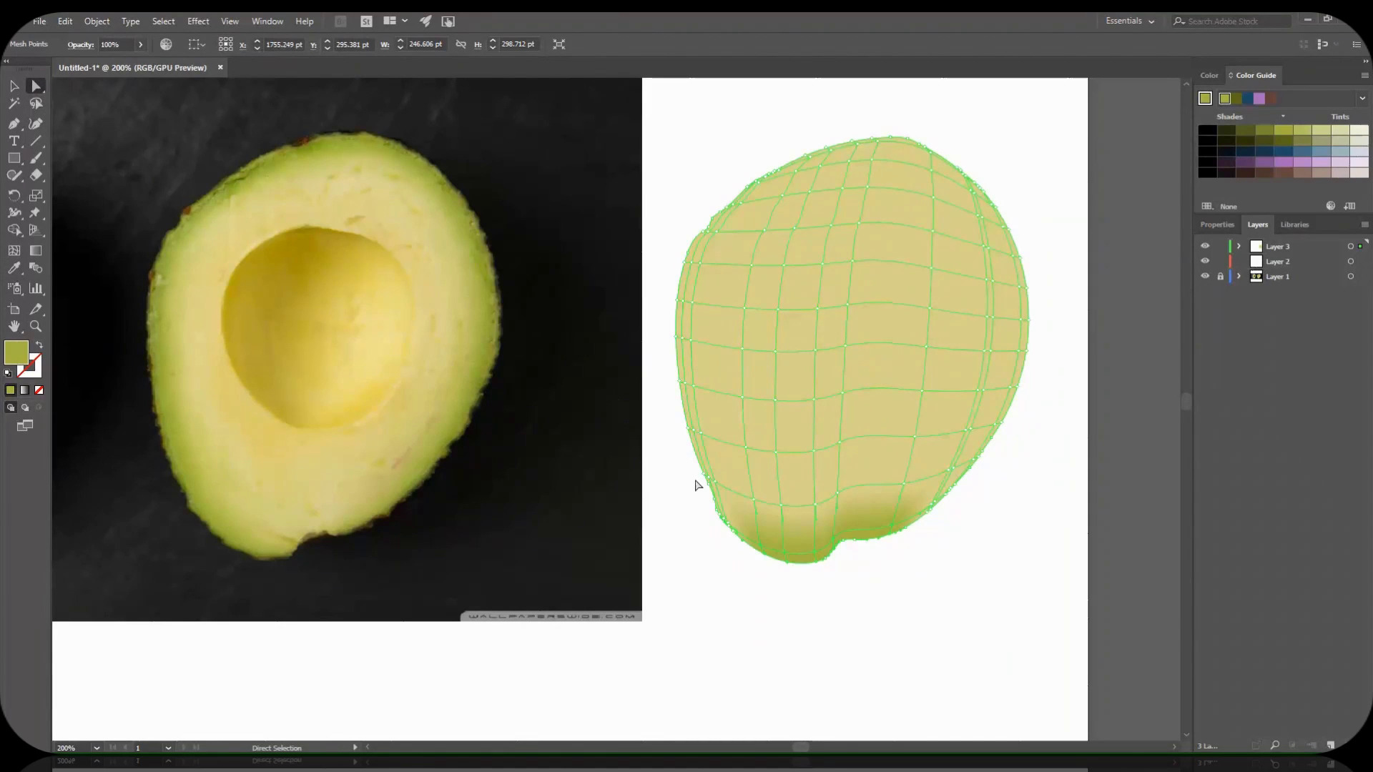
left_click(719, 487)
left_click(96, 748)
At 300% zoom, shade the left-edge mesh points with darker olive from the photo's rim.
left_click(126, 505)
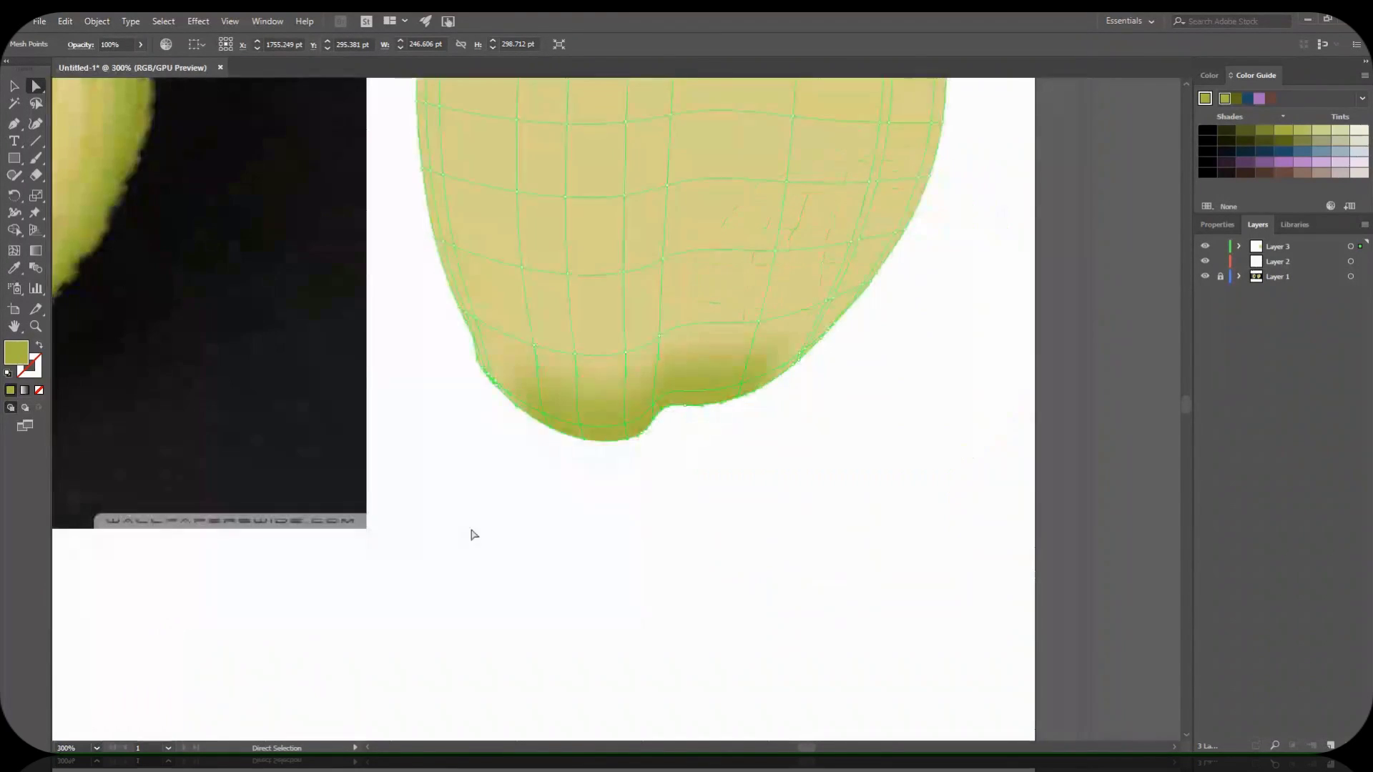
key("space")
left_click_drag(517, 496, 590, 725)
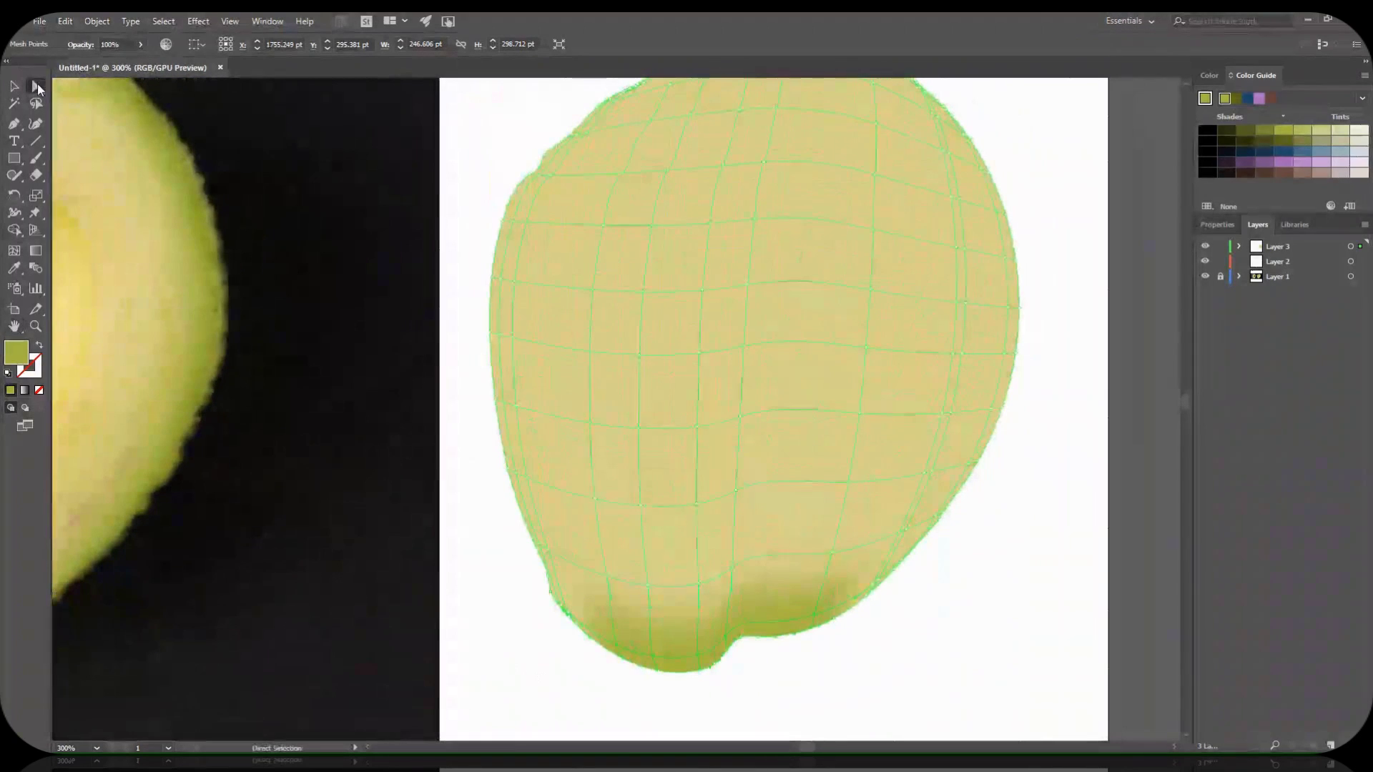
left_click(541, 550)
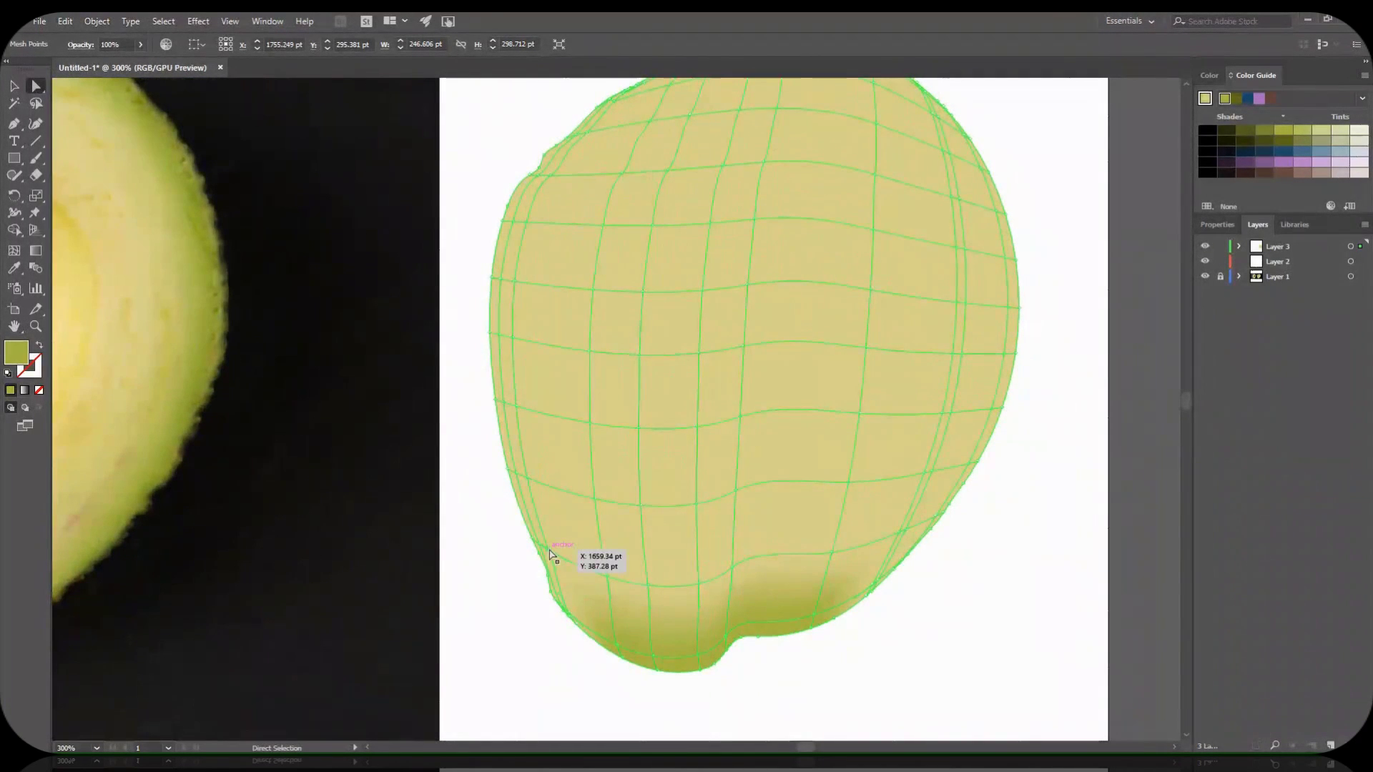
left_click(542, 550)
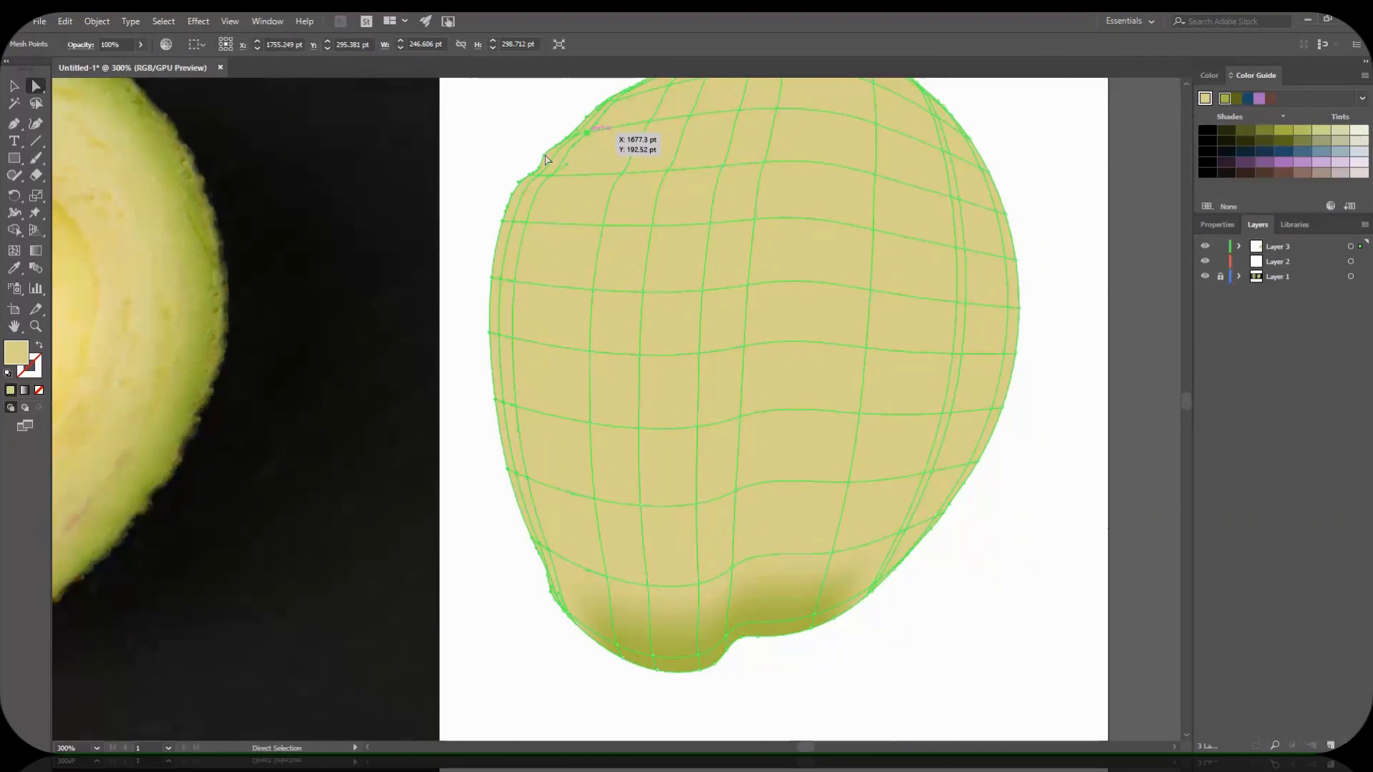
left_click(13, 268)
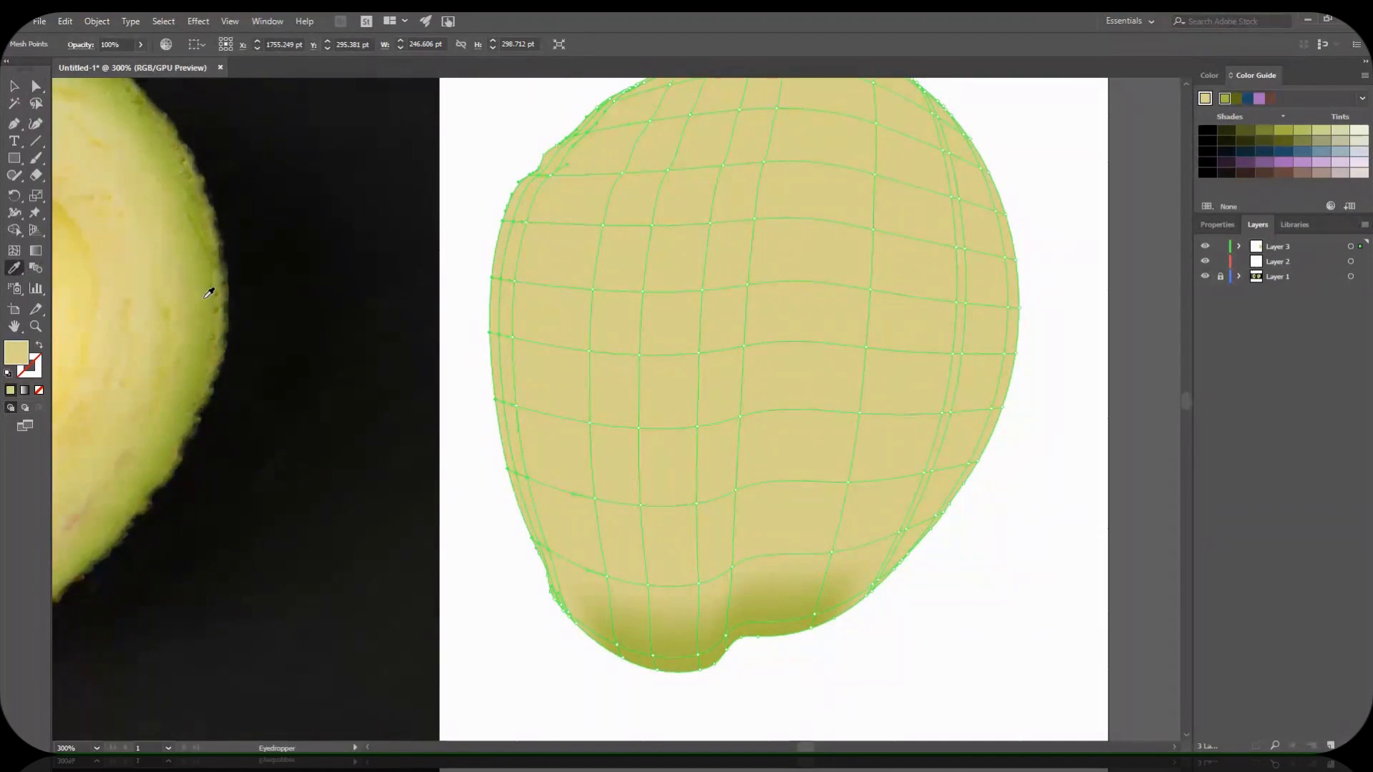
left_click(633, 624)
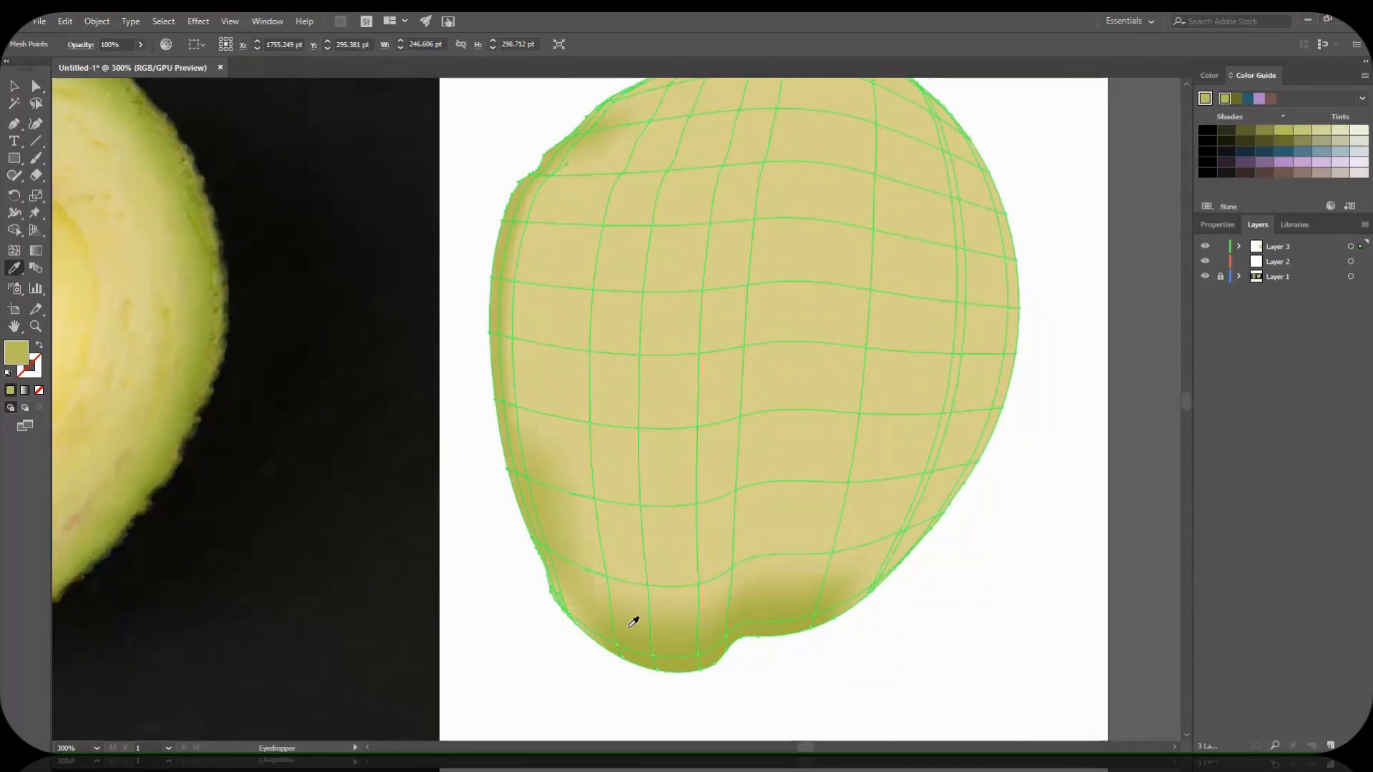
Shade the top-edge mesh points with darker olive sampled from the photo.
left_click_drag(417, 233, 285, 296)
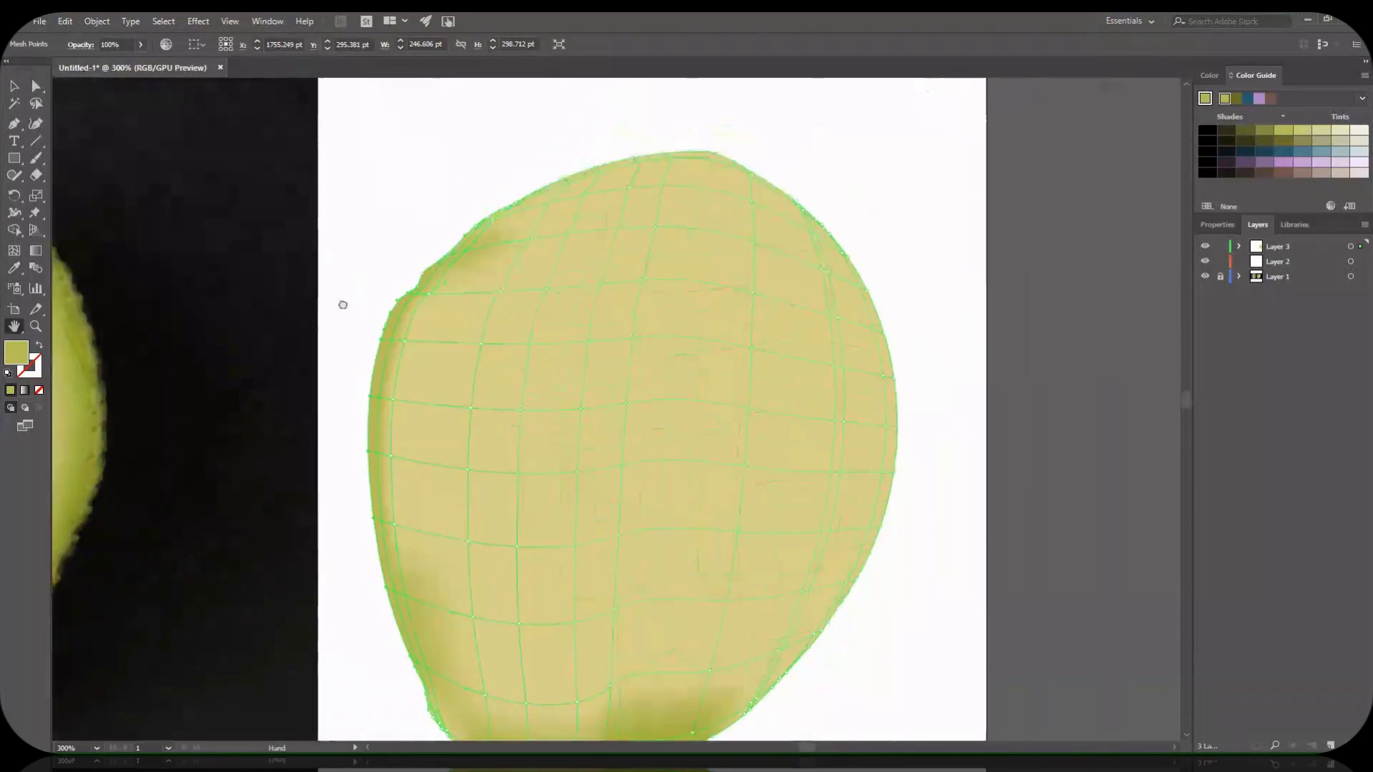
left_click(36, 85)
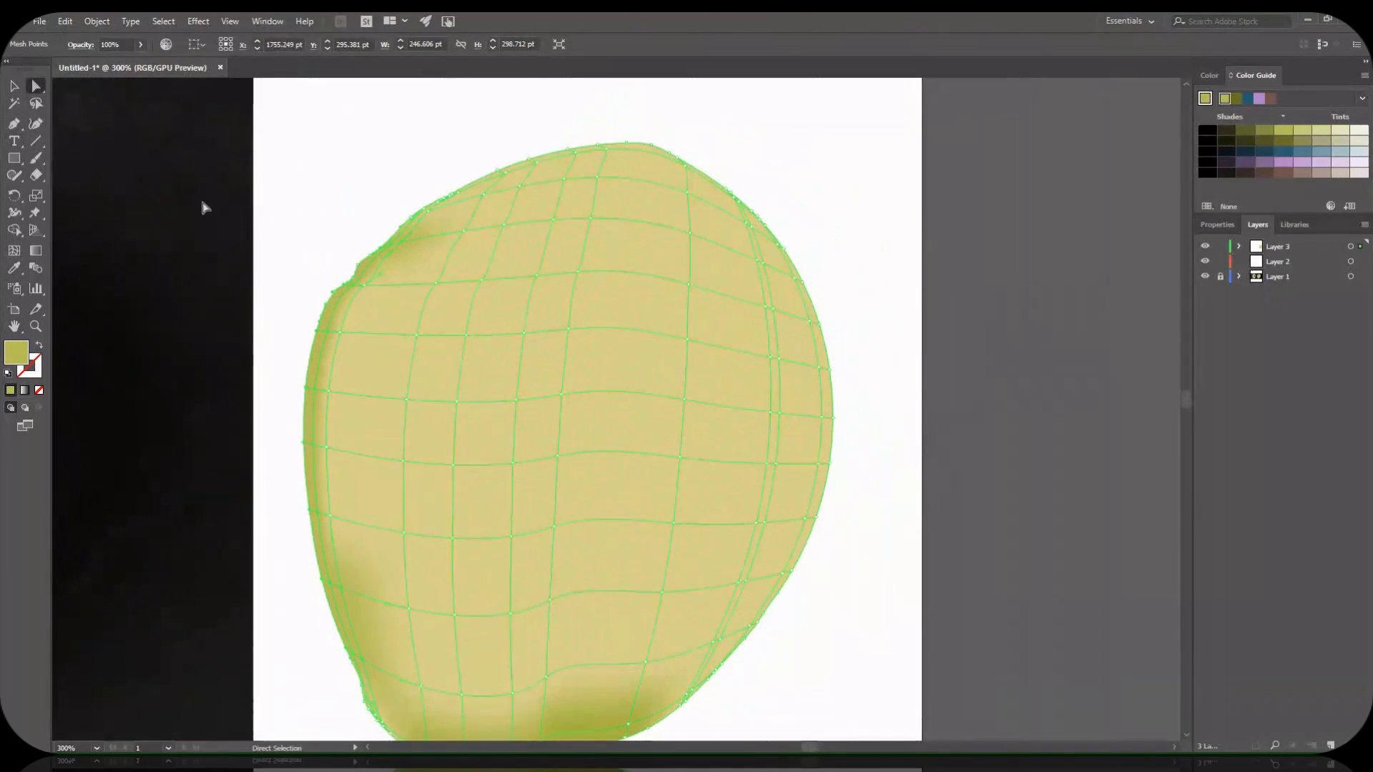
left_click(426, 211)
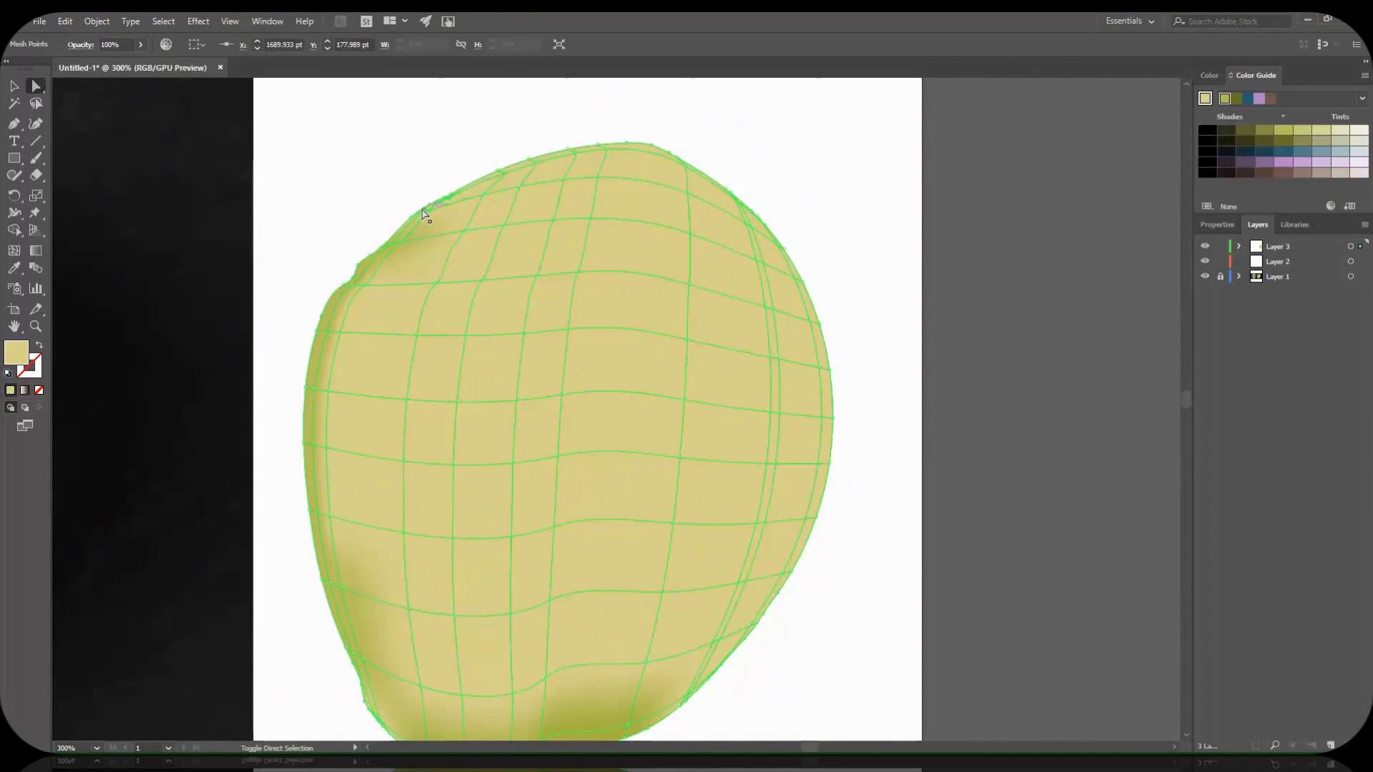
left_click(460, 217, "ctrl")
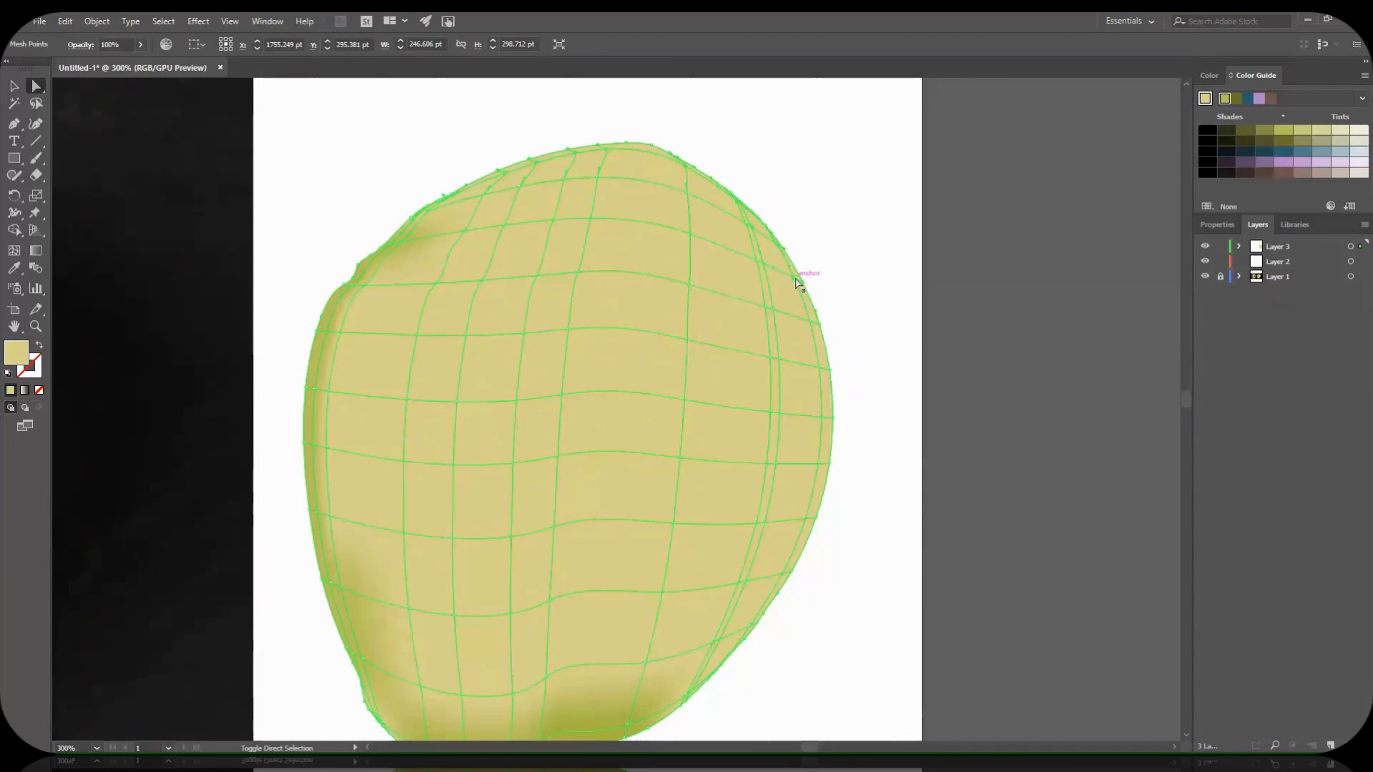
left_click(14, 268)
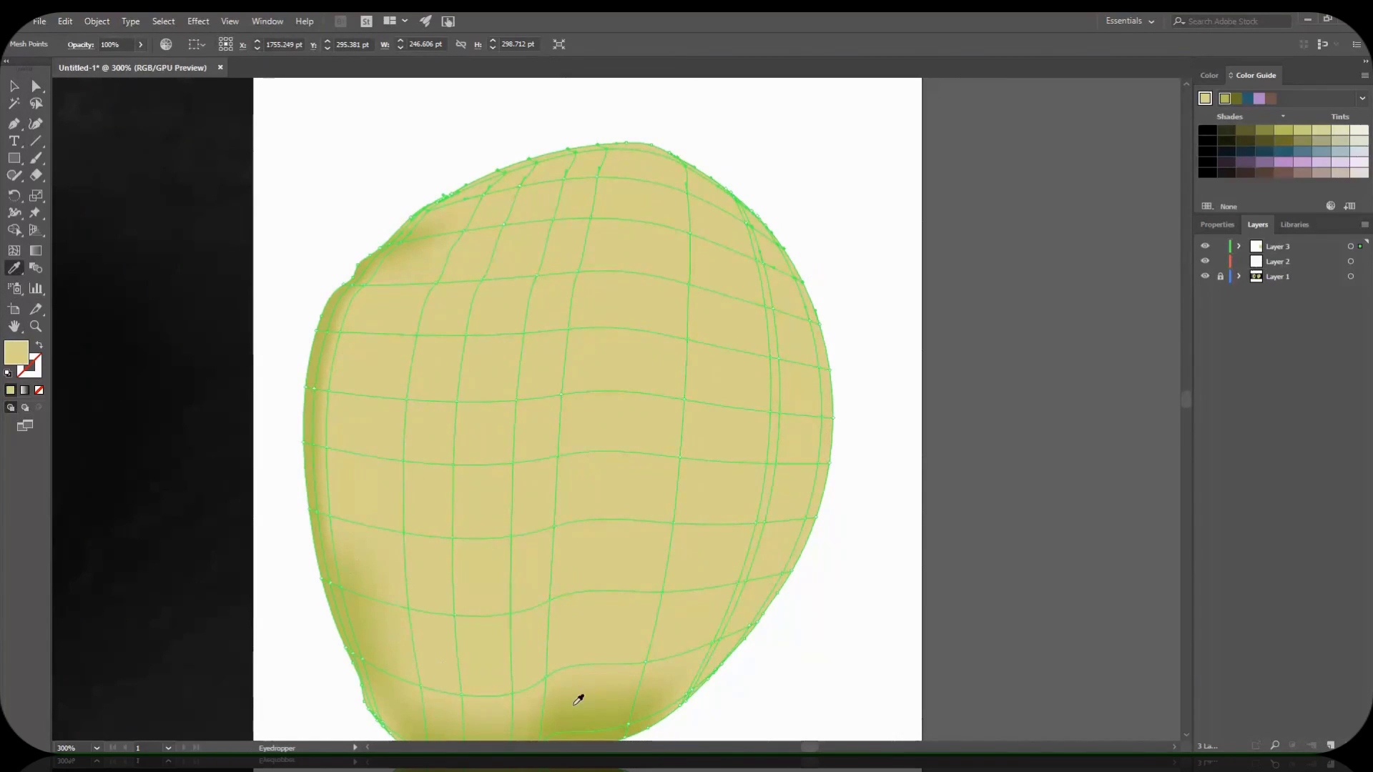
left_click(604, 707)
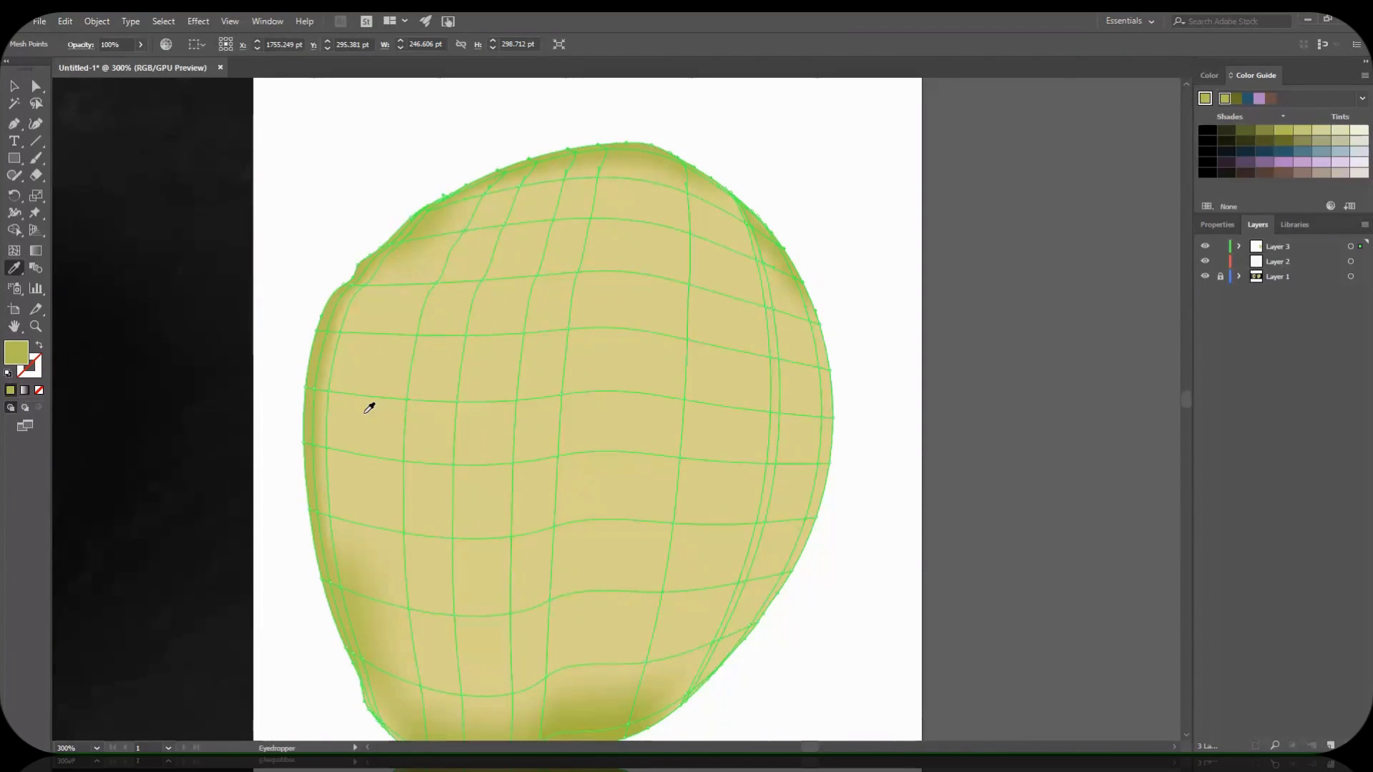
Shade the right-edge mesh points darker olive, undoing an unwanted grey sample.
key("a")
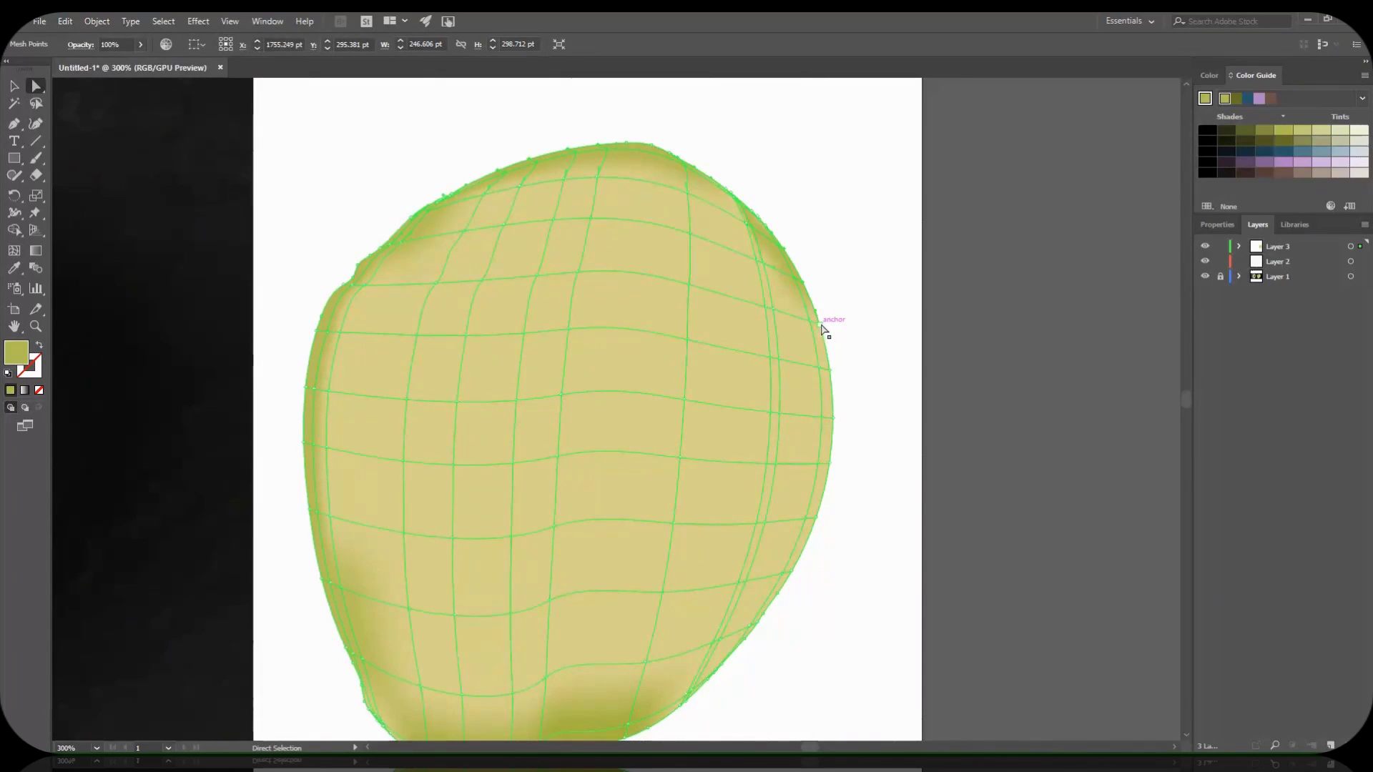
left_click(821, 326)
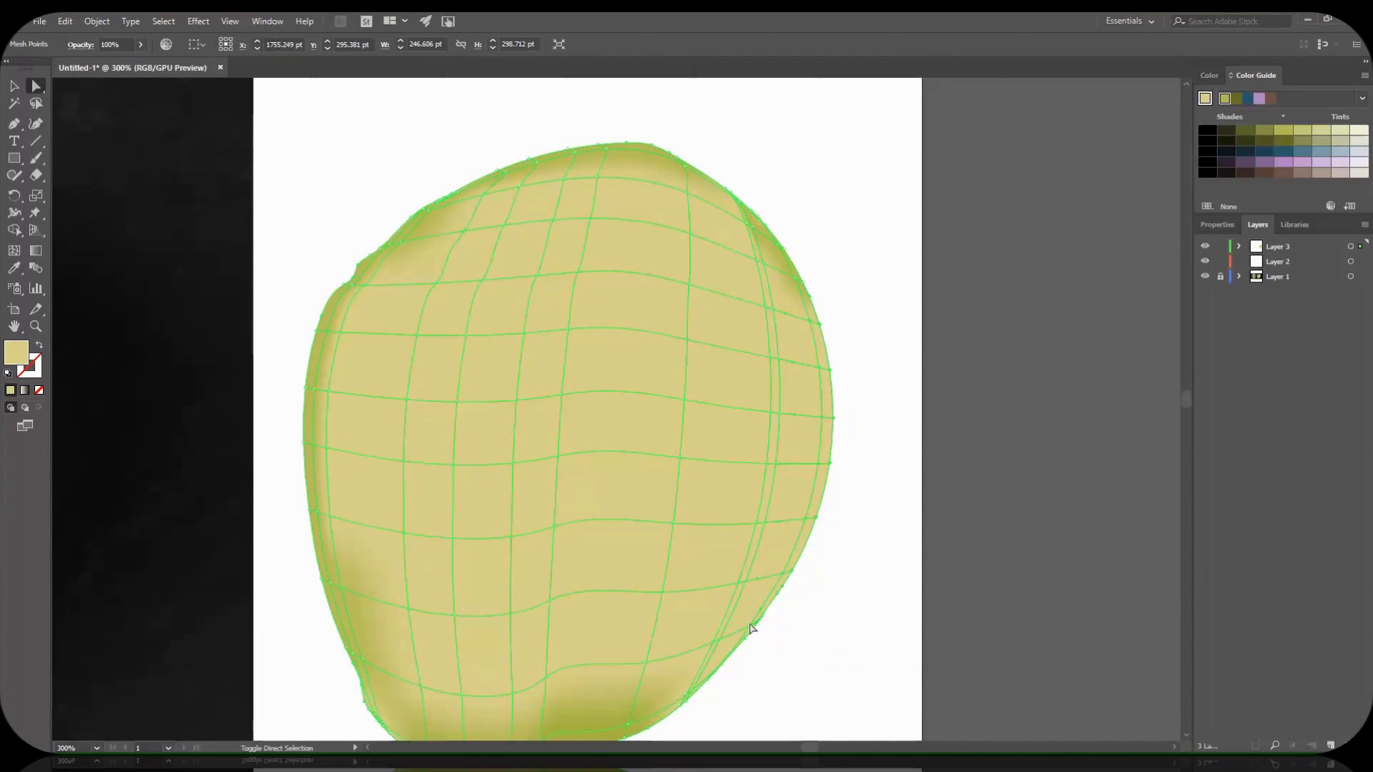
key("i")
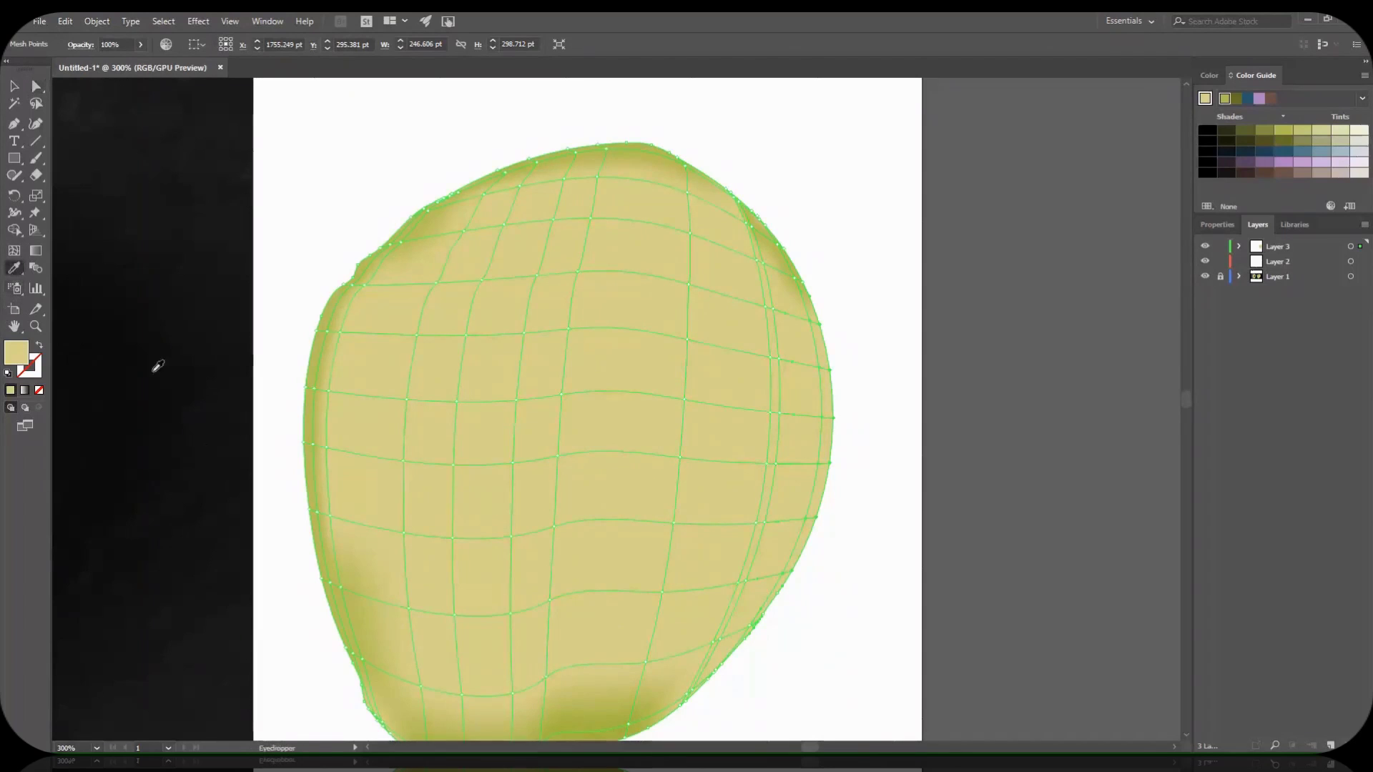
left_click(584, 715)
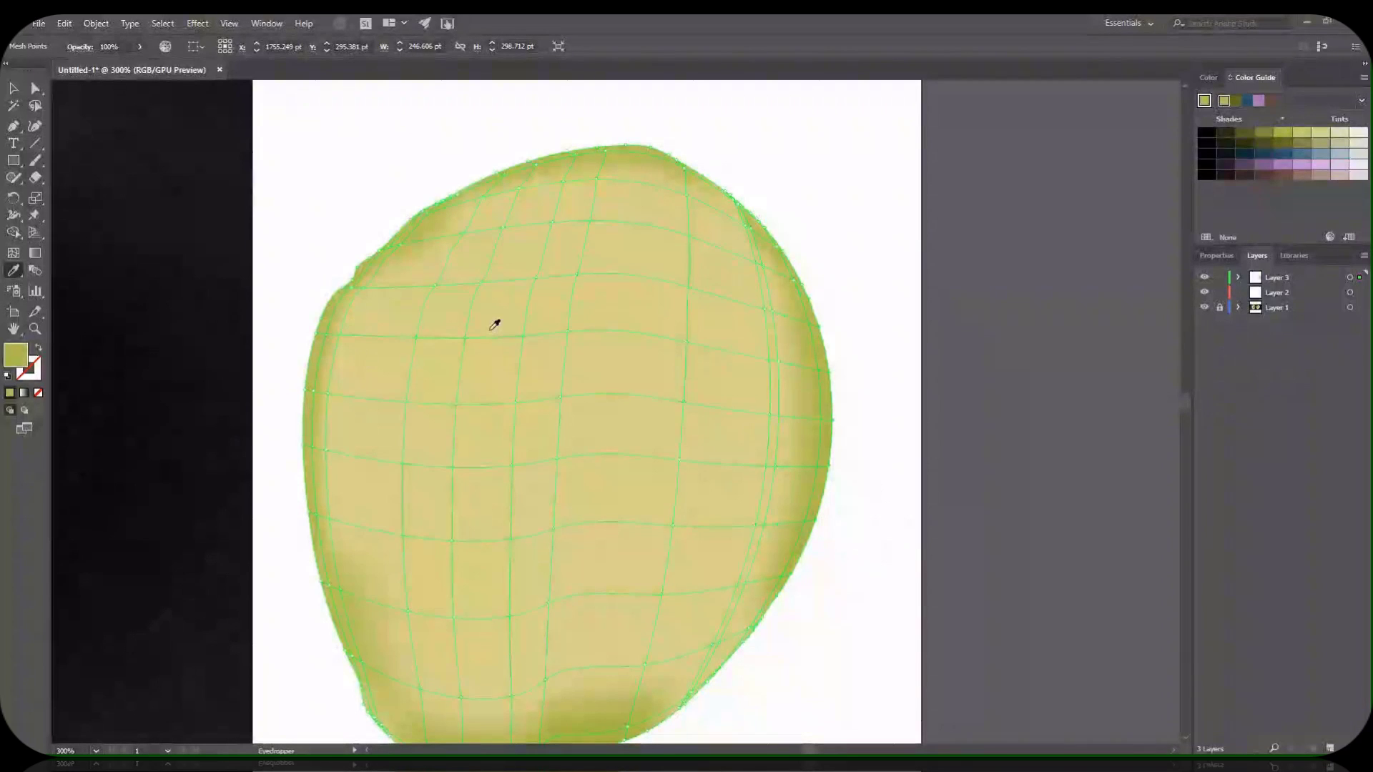
left_click(934, 521)
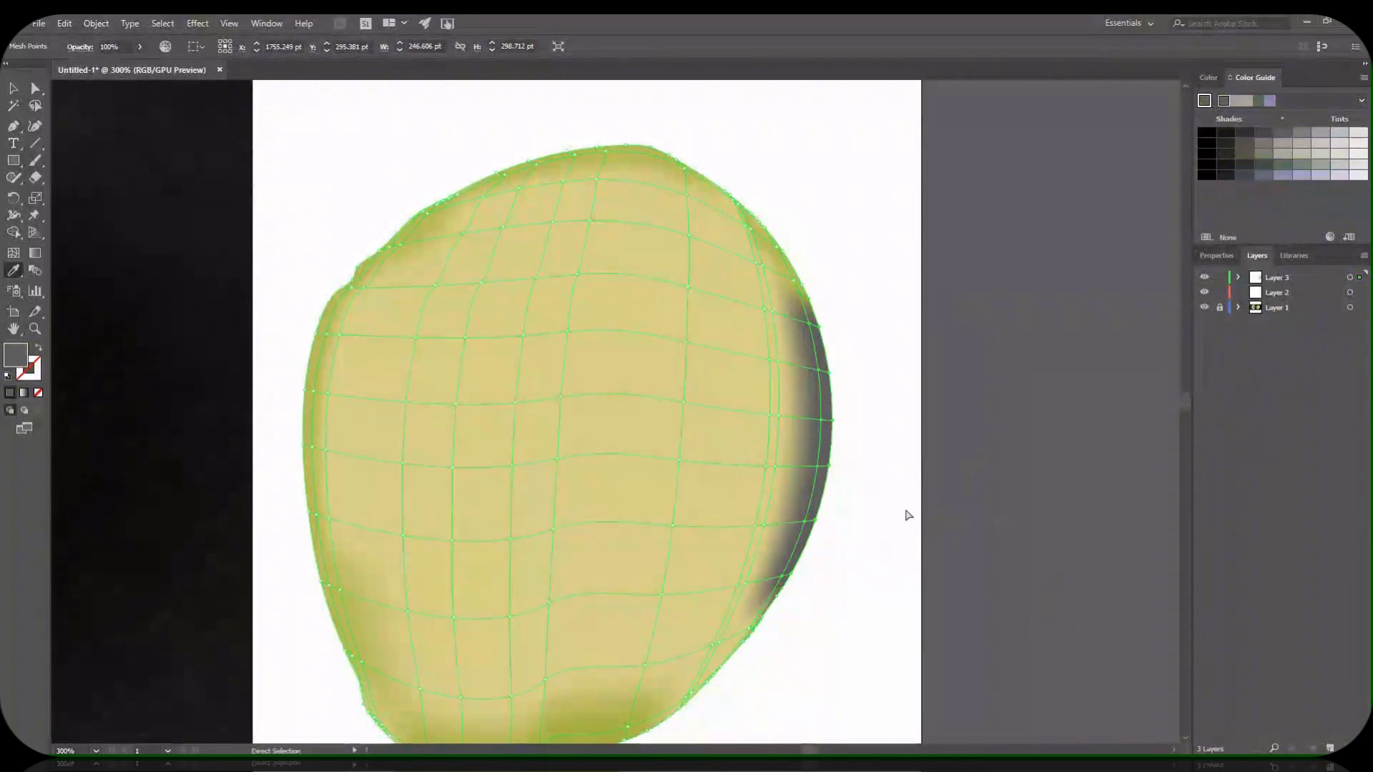
left_click(903, 509)
key("h")
left_click_drag(884, 493, 807, 412)
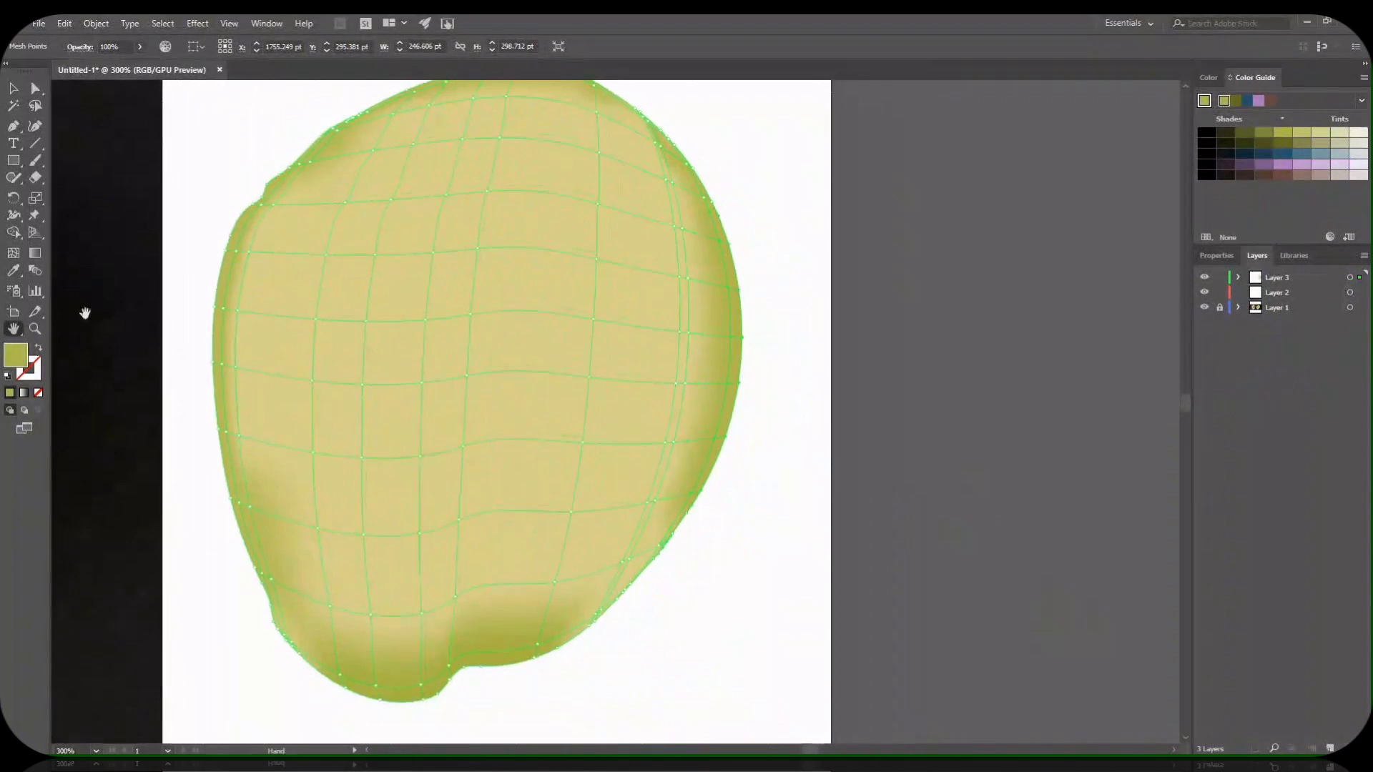
Select all mesh points and sample a pale yellow from the shape.
left_click(35, 88)
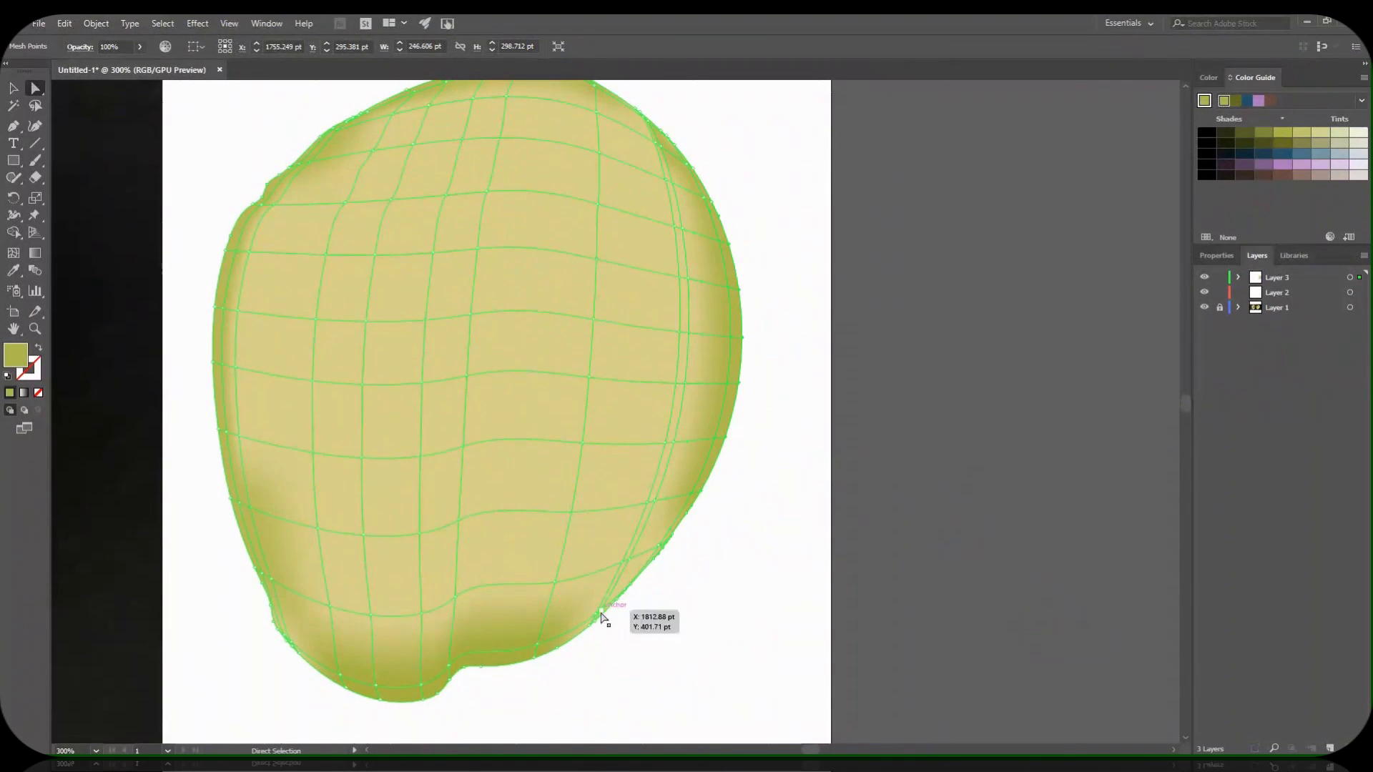
left_click(599, 615)
key("ctrl+a")
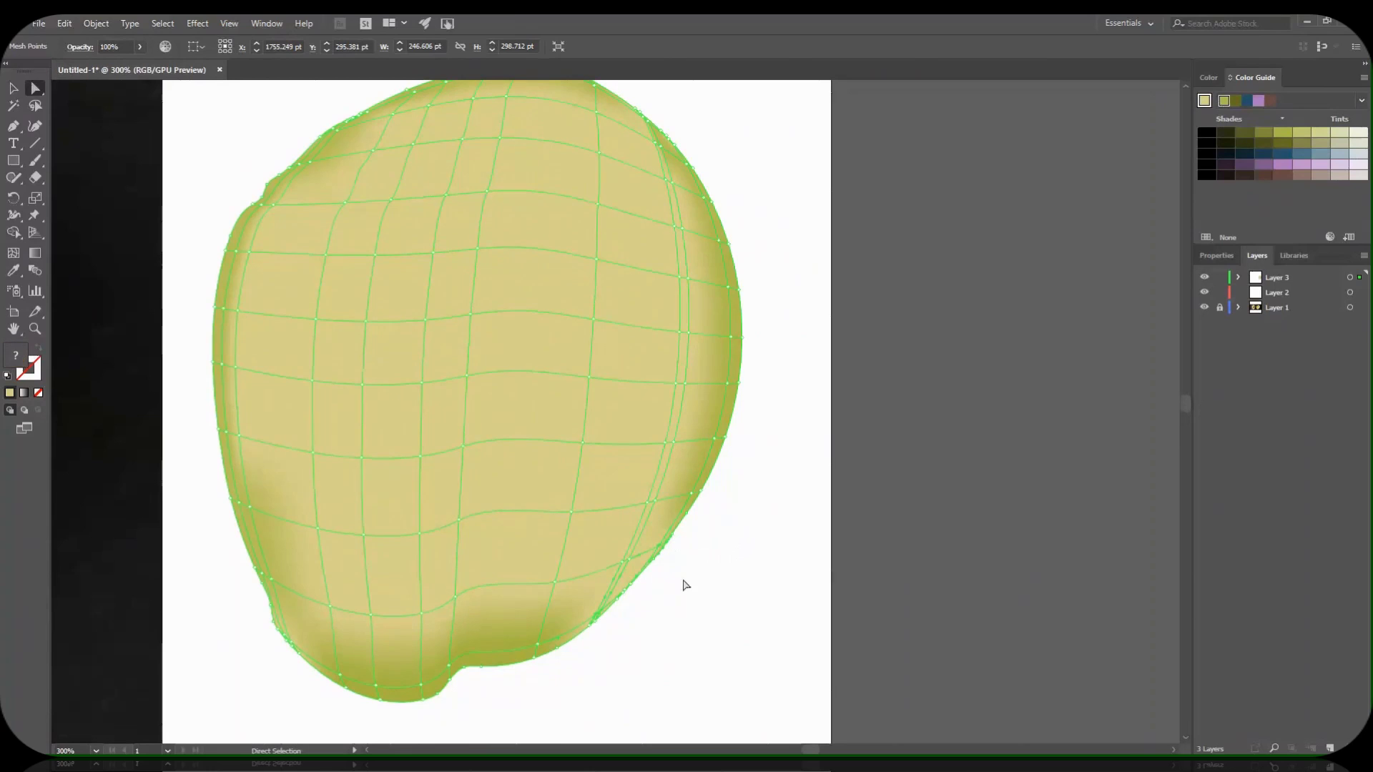
left_click(13, 270)
left_click(406, 653)
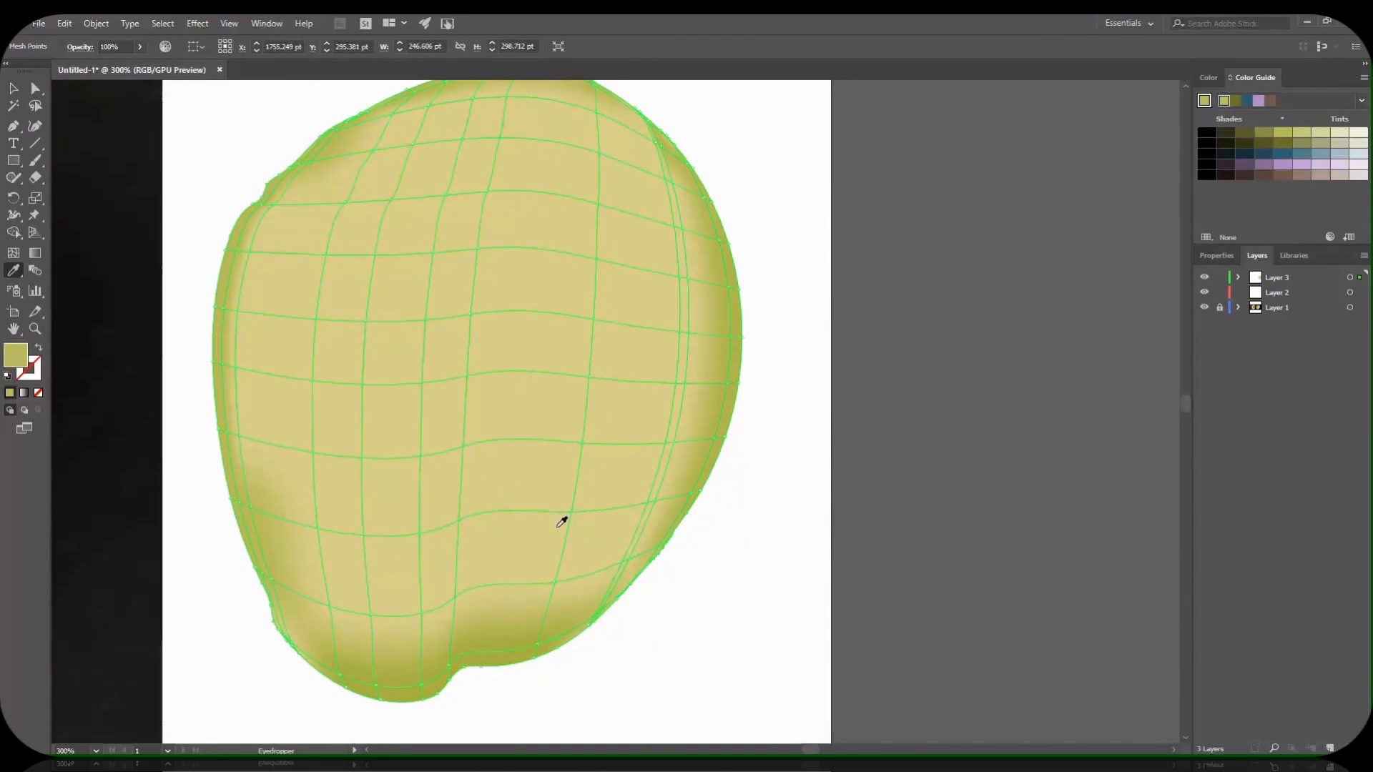
left_click(96, 751)
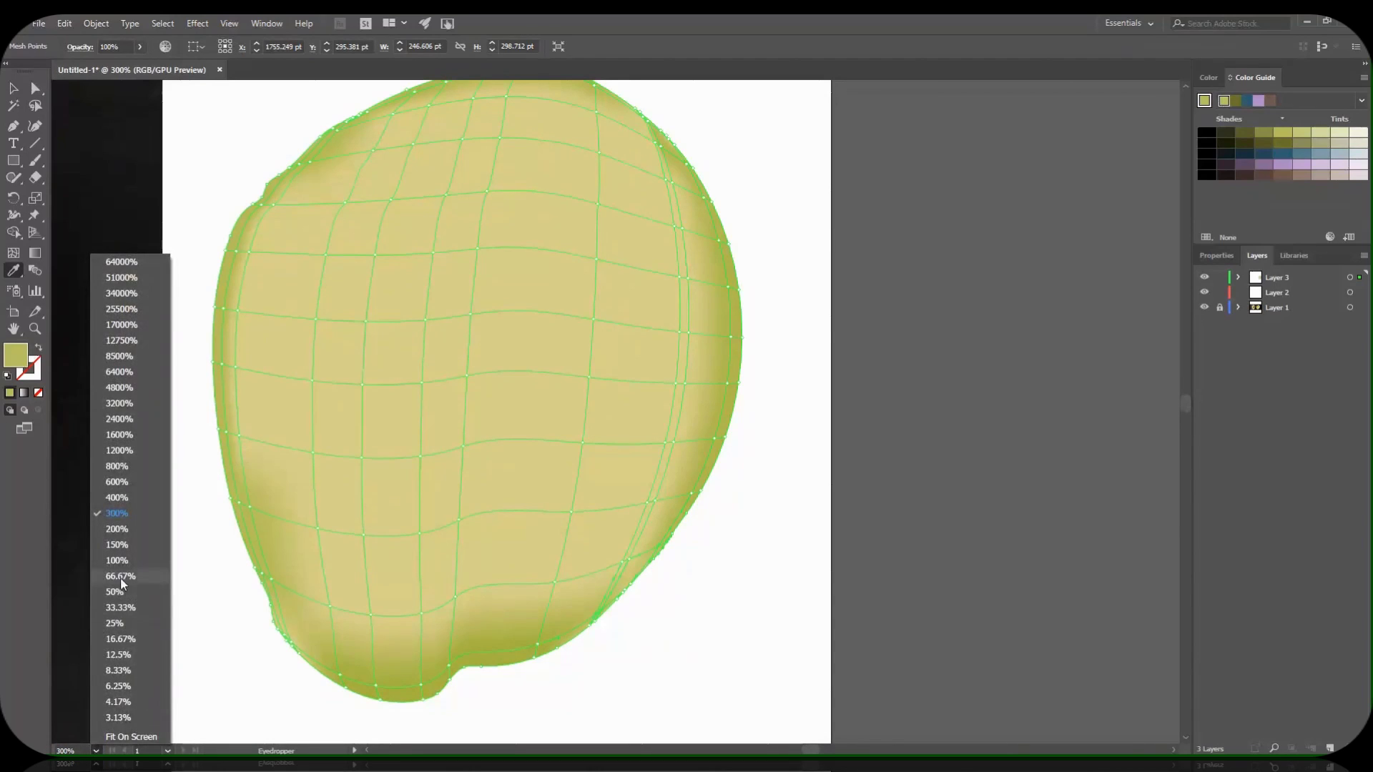
Zoom to 66.67% and move the shaded mesh shape to the artboard's lower left.
left_click(120, 578)
key("v")
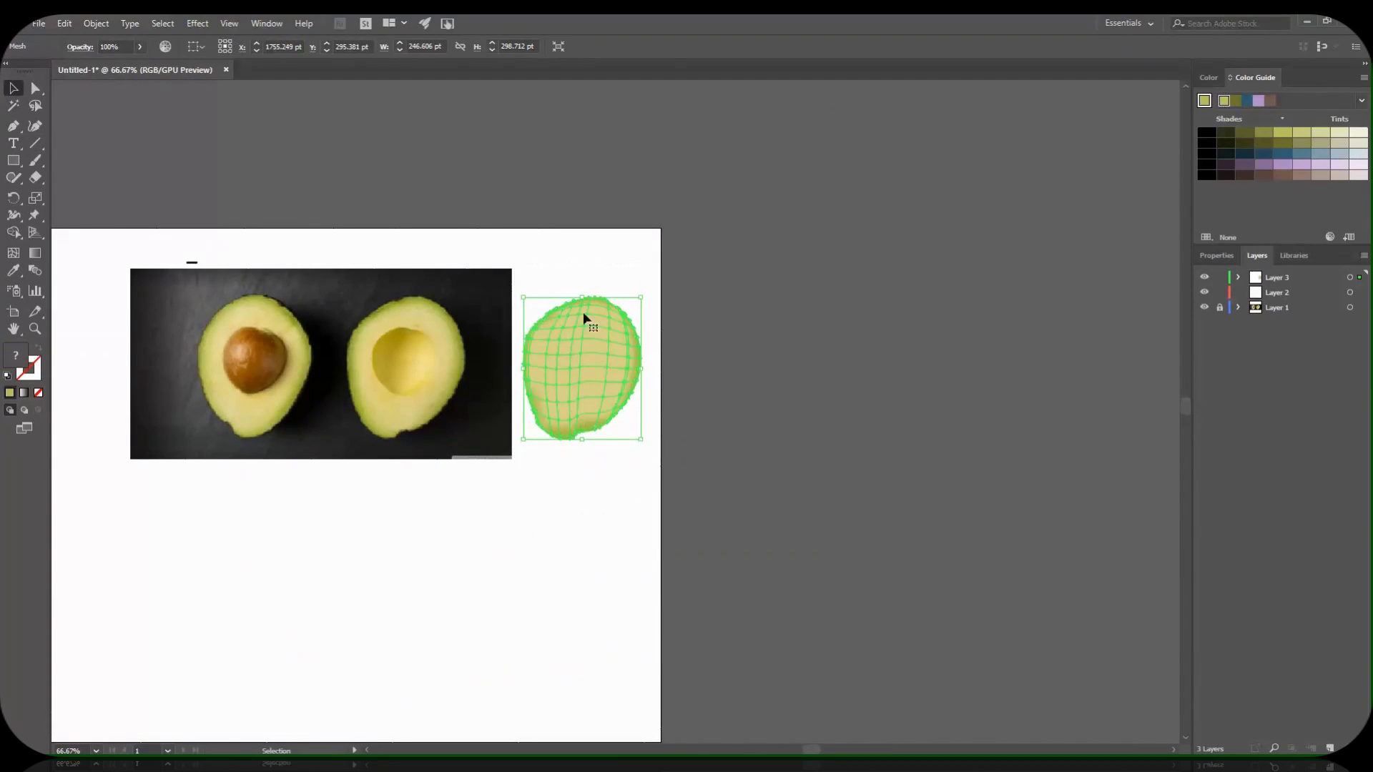
left_click_drag(557, 322, 157, 508)
left_click(398, 515)
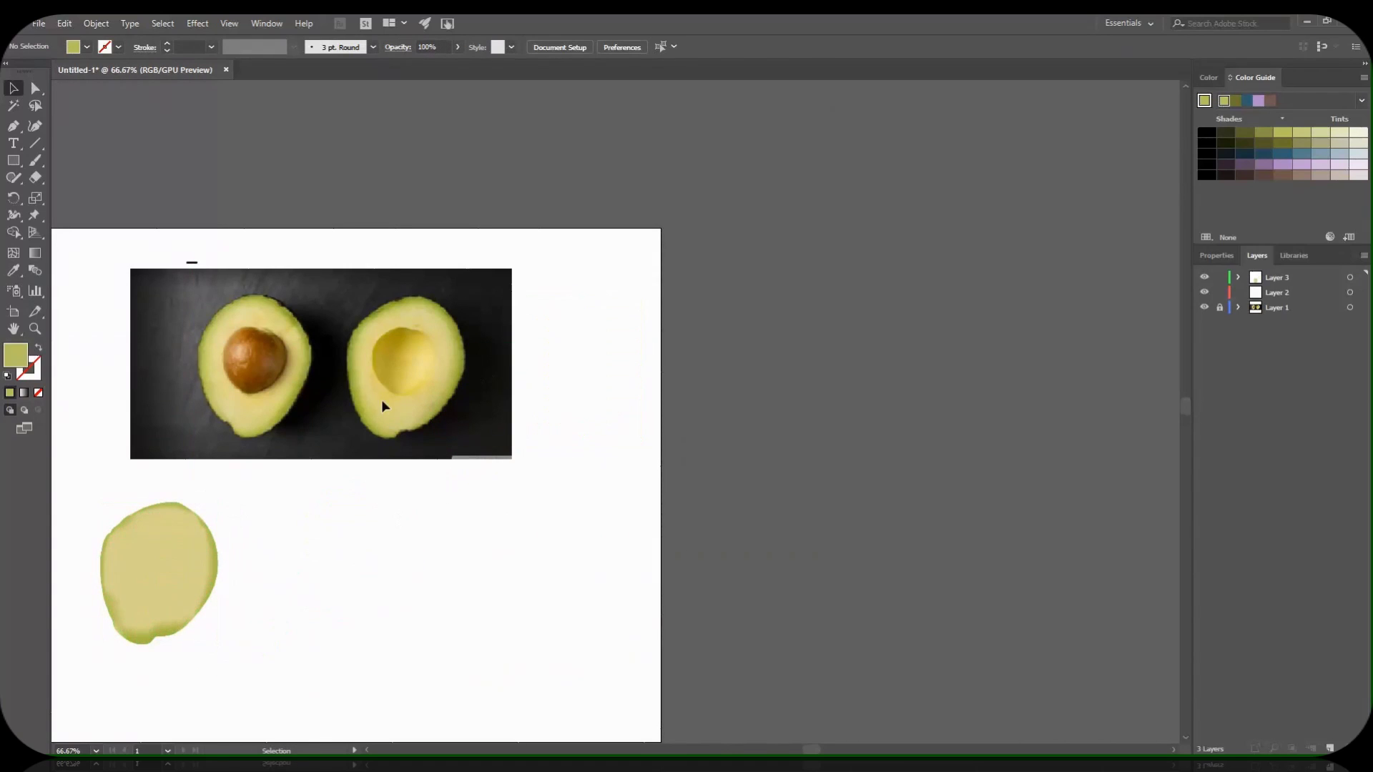
At 300%, trace the right avocado's pit hollow with a black 0.25 pt brush stroke.
left_click(96, 751)
left_click(113, 516)
left_click_drag(212, 534, 1065, 637)
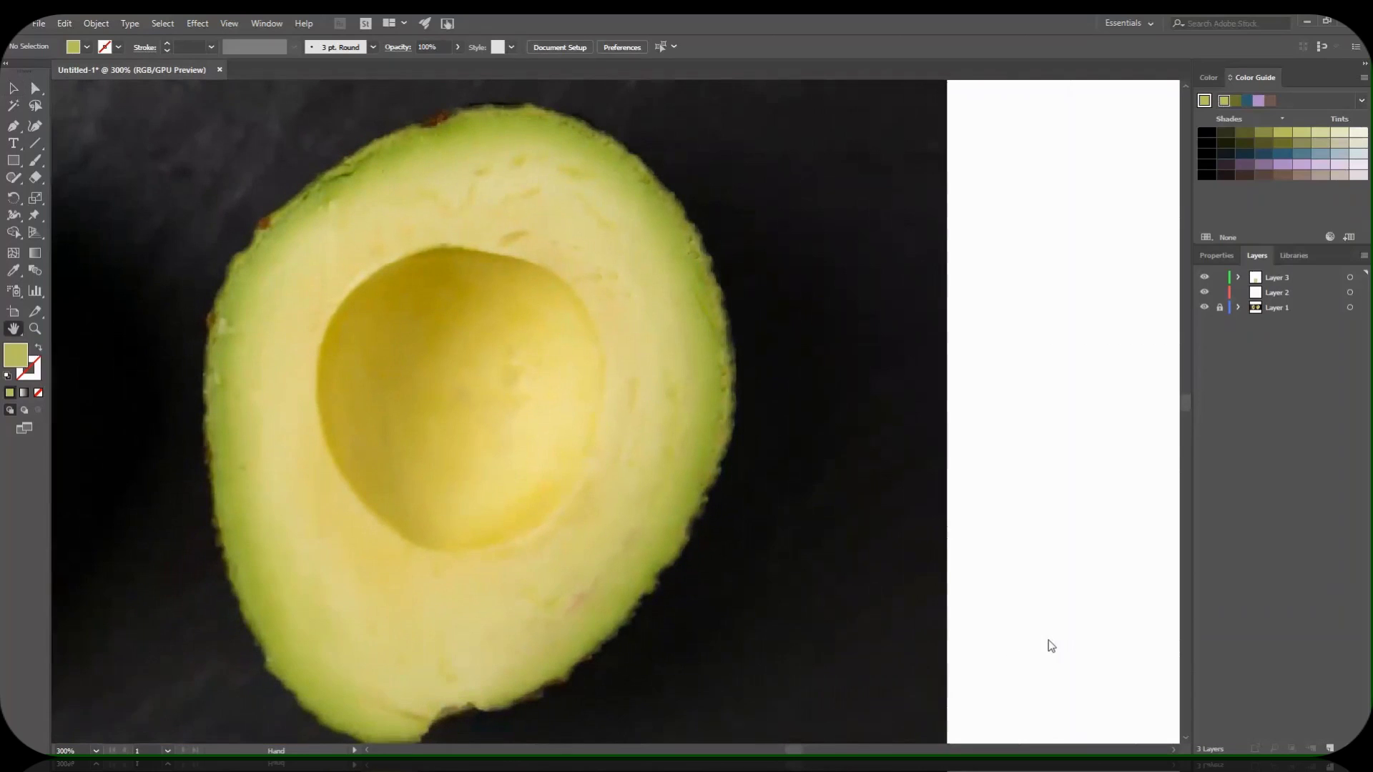
left_click(36, 160)
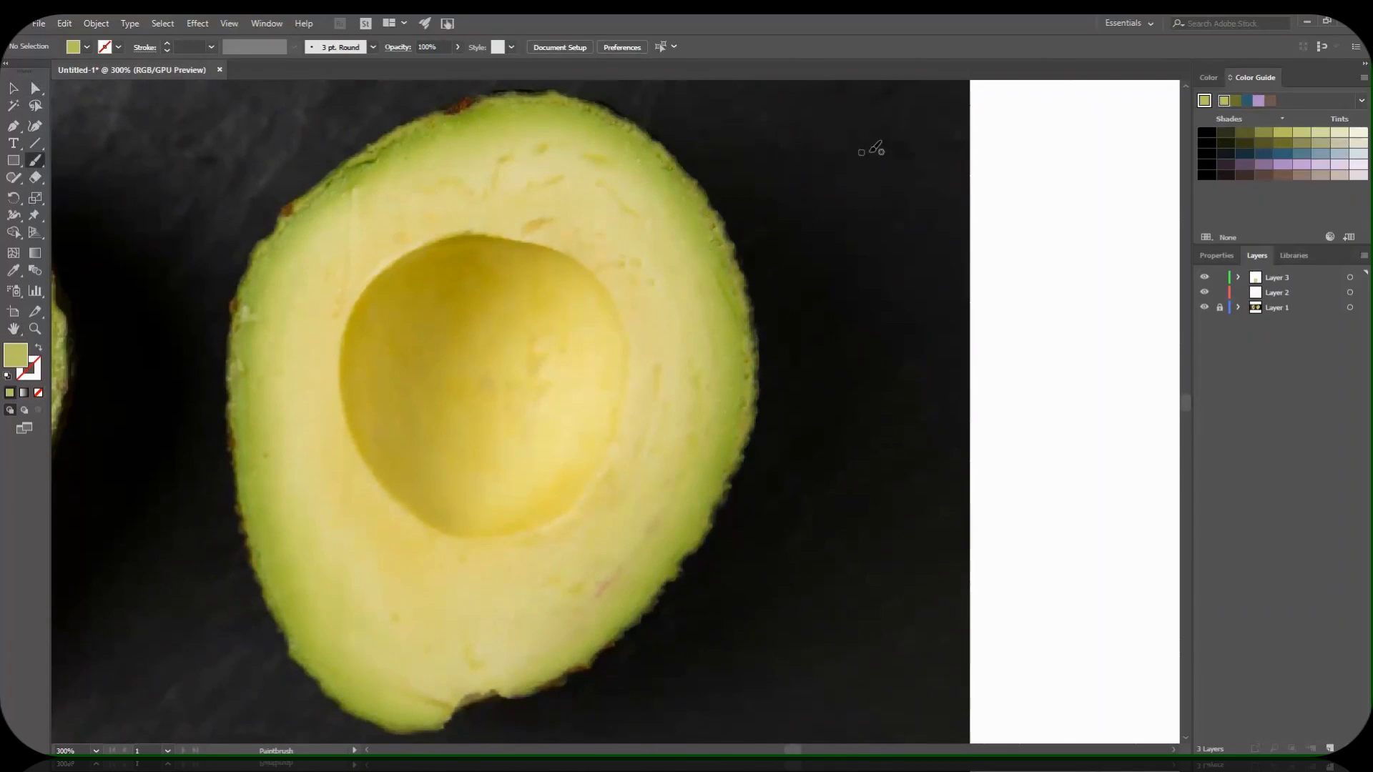
left_click_drag(824, 123, 788, 123)
left_click(118, 47)
left_click(39, 83)
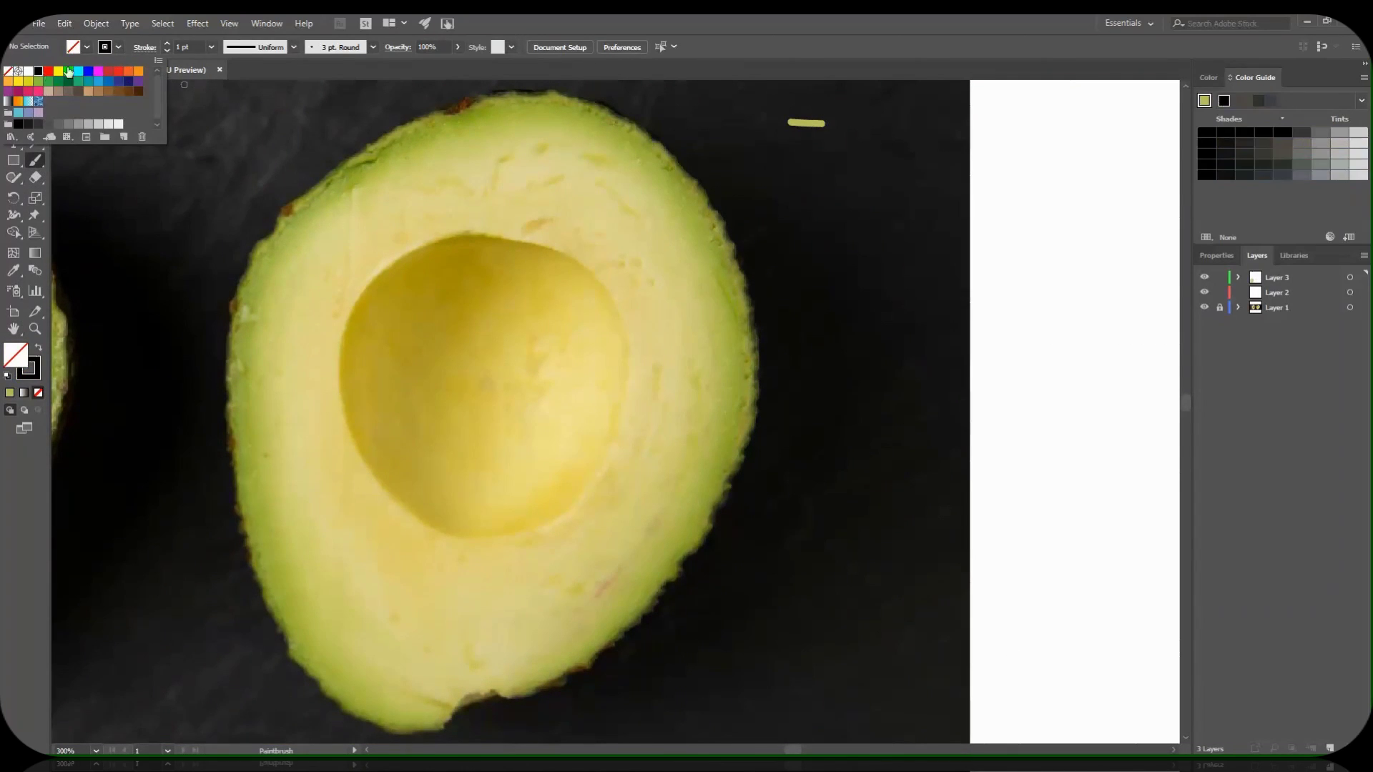
left_click(211, 47)
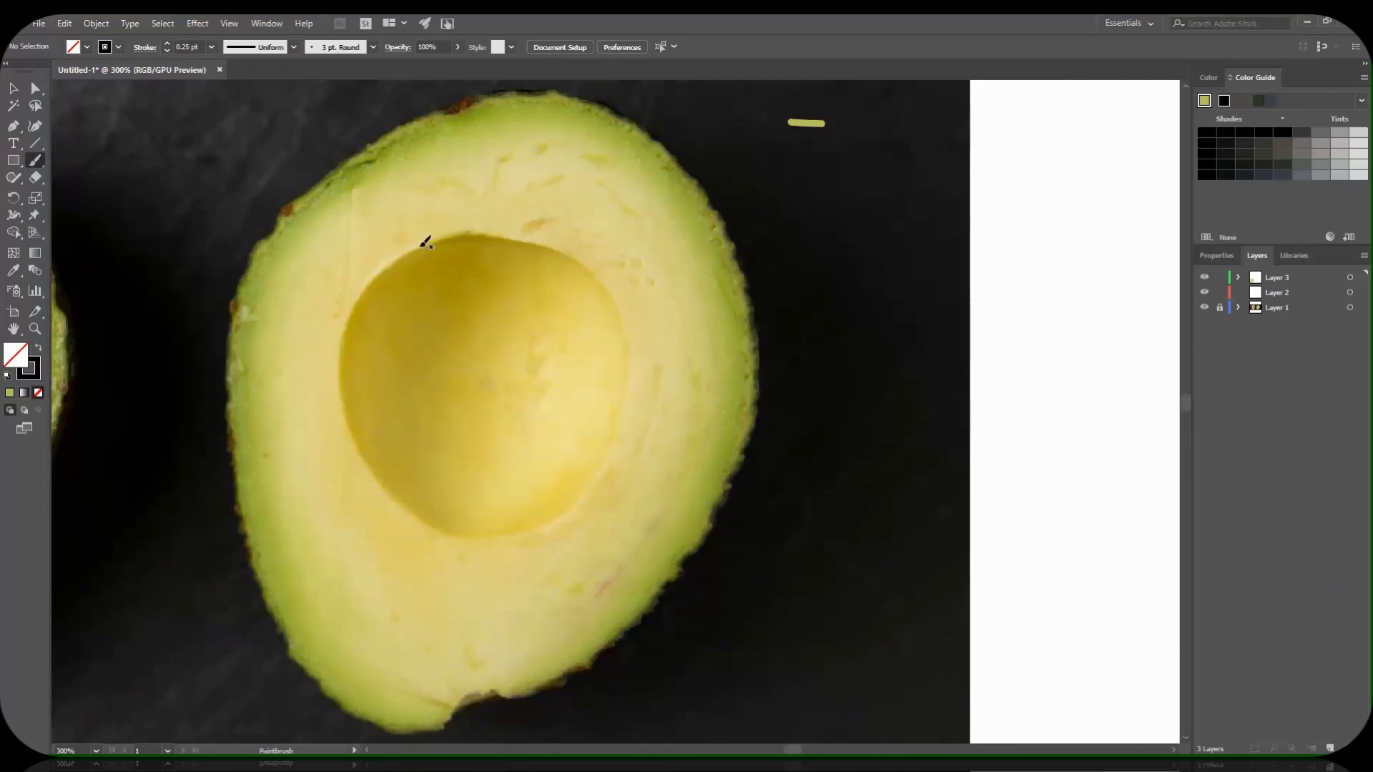
mouse_move(416, 250)
left_mouse_down()
mouse_move(590, 269)
mouse_move(601, 463)
mouse_move(577, 508)
mouse_move(489, 532)
mouse_move(402, 500)
mouse_move(374, 463)
mouse_move(342, 370)
mouse_move(377, 273)
mouse_move(404, 254)
left_mouse_up()
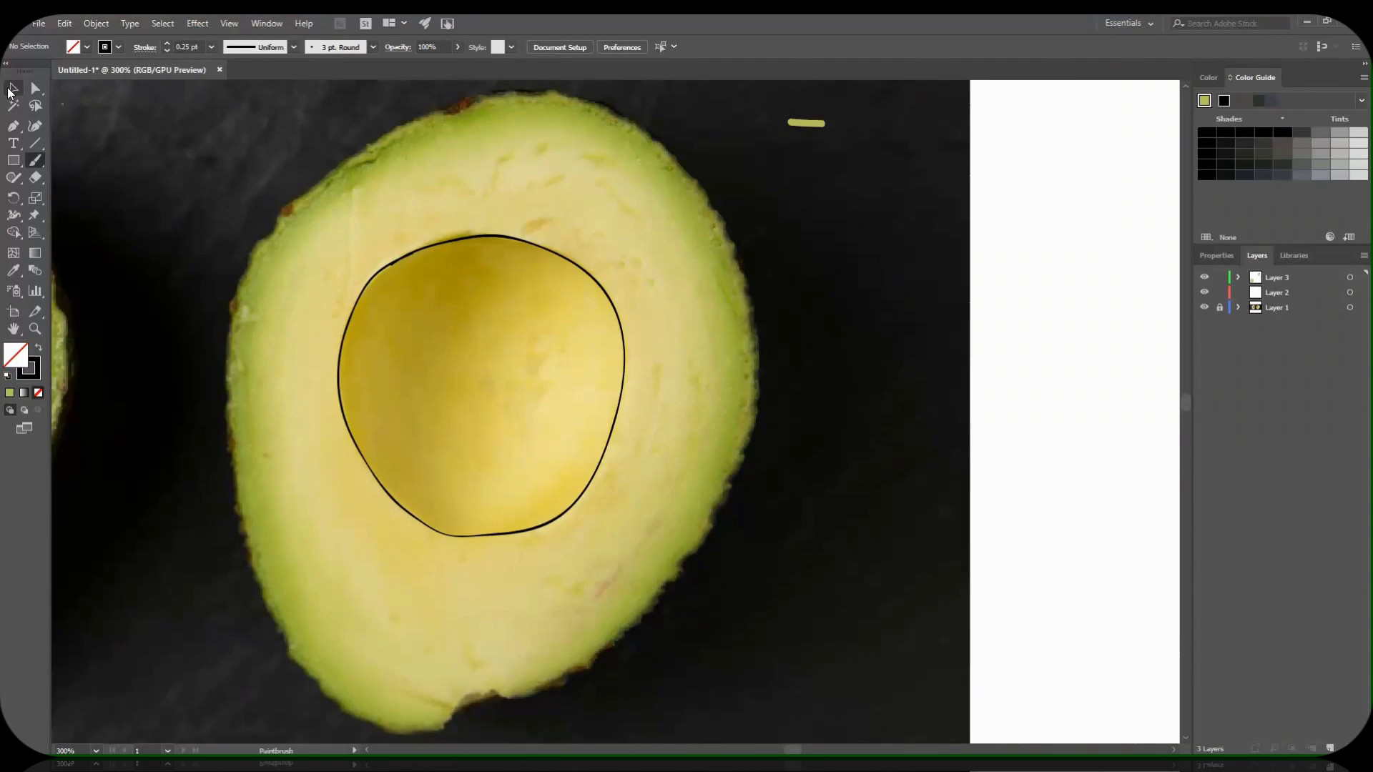
Move the pit outline onto the white artboard, nudging it slightly right.
left_click(12, 88)
left_click(431, 247)
left_click_drag(431, 251, 997, 245)
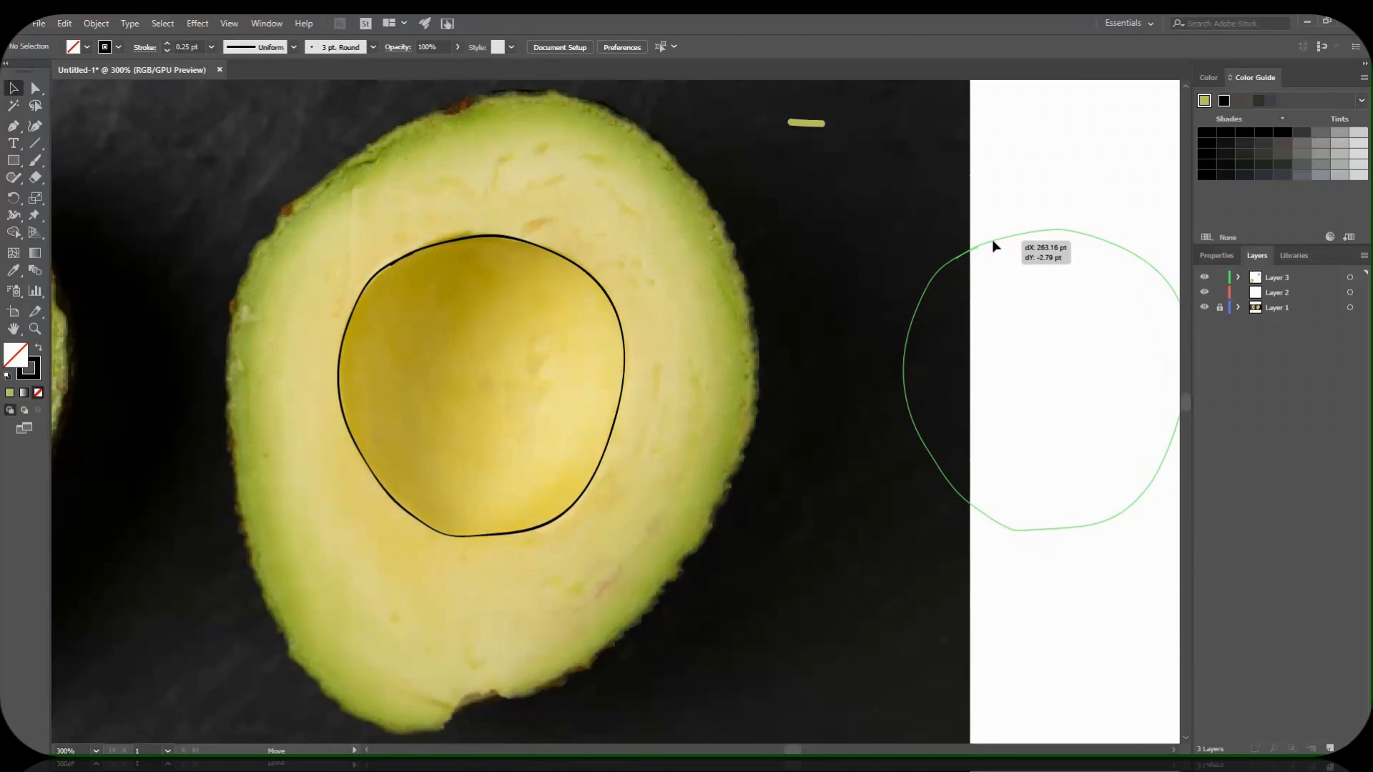
key("space")
left_click_drag(883, 201, 734, 198)
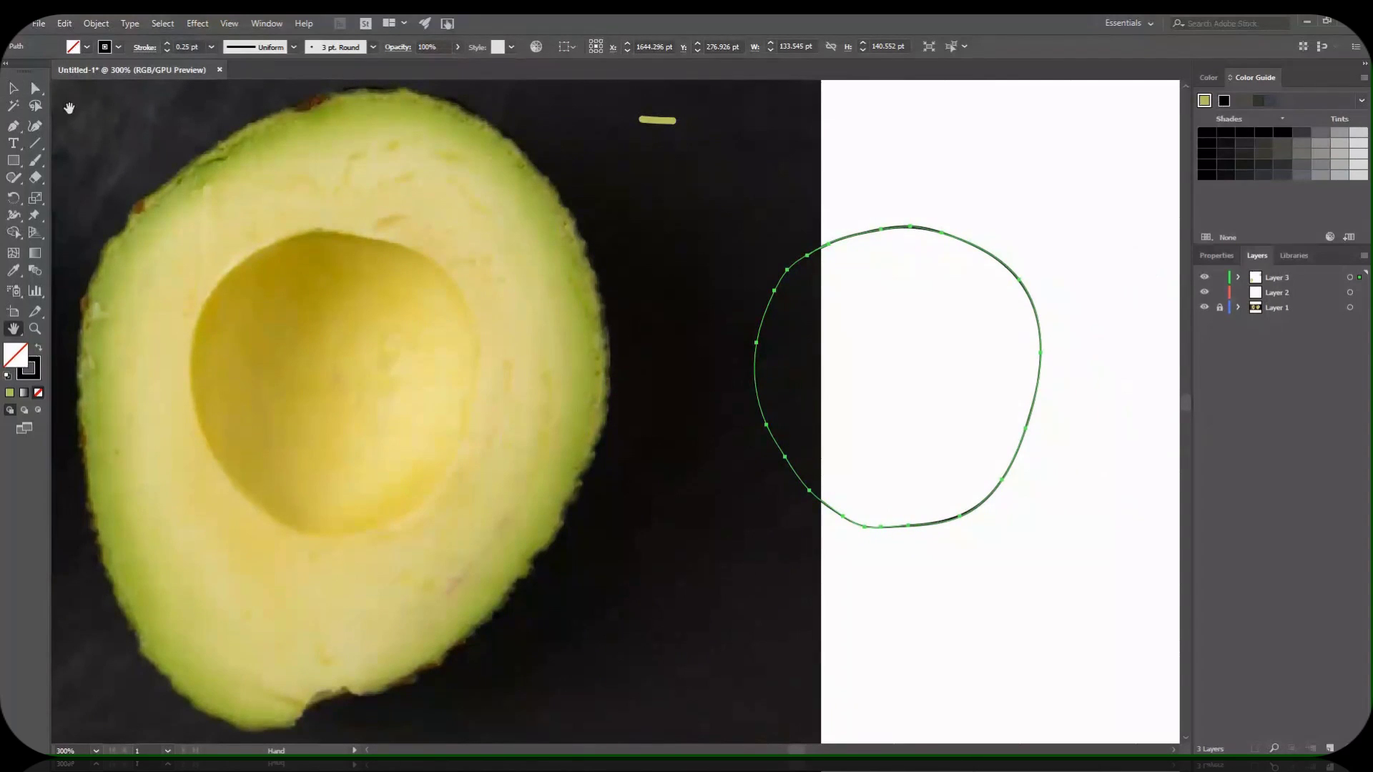
left_click(13, 89)
left_click_drag(923, 227, 999, 218)
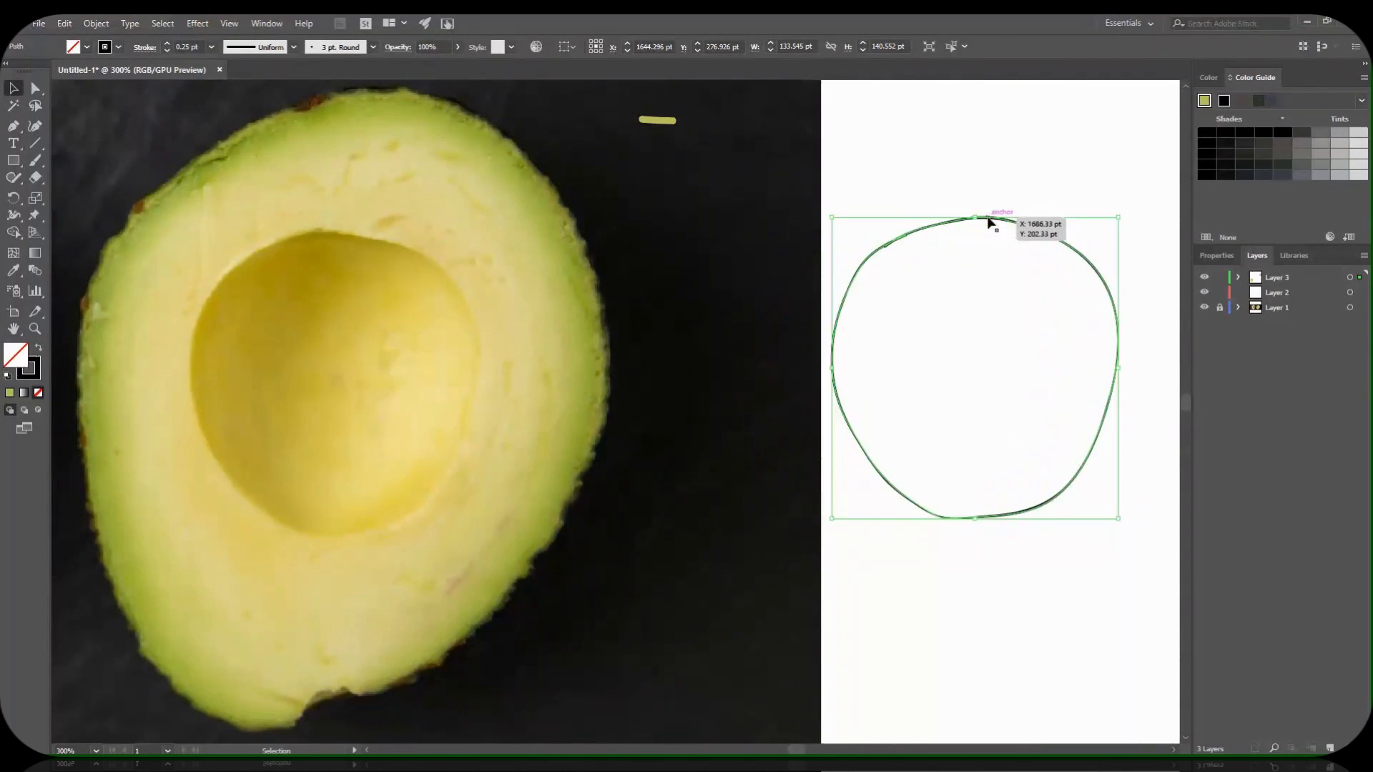
left_click(1008, 333)
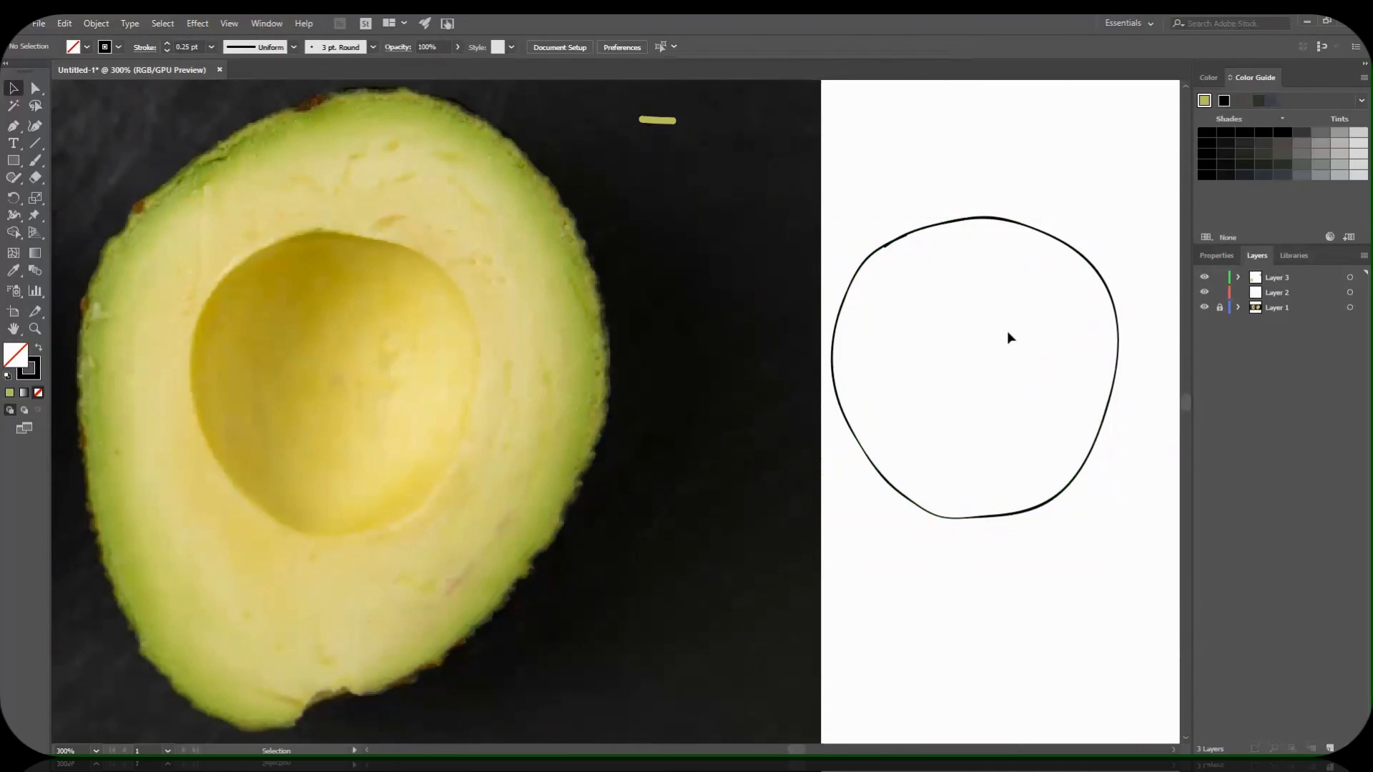
Thin the pit outline's stroke to 0.1 pt.
left_click(919, 229)
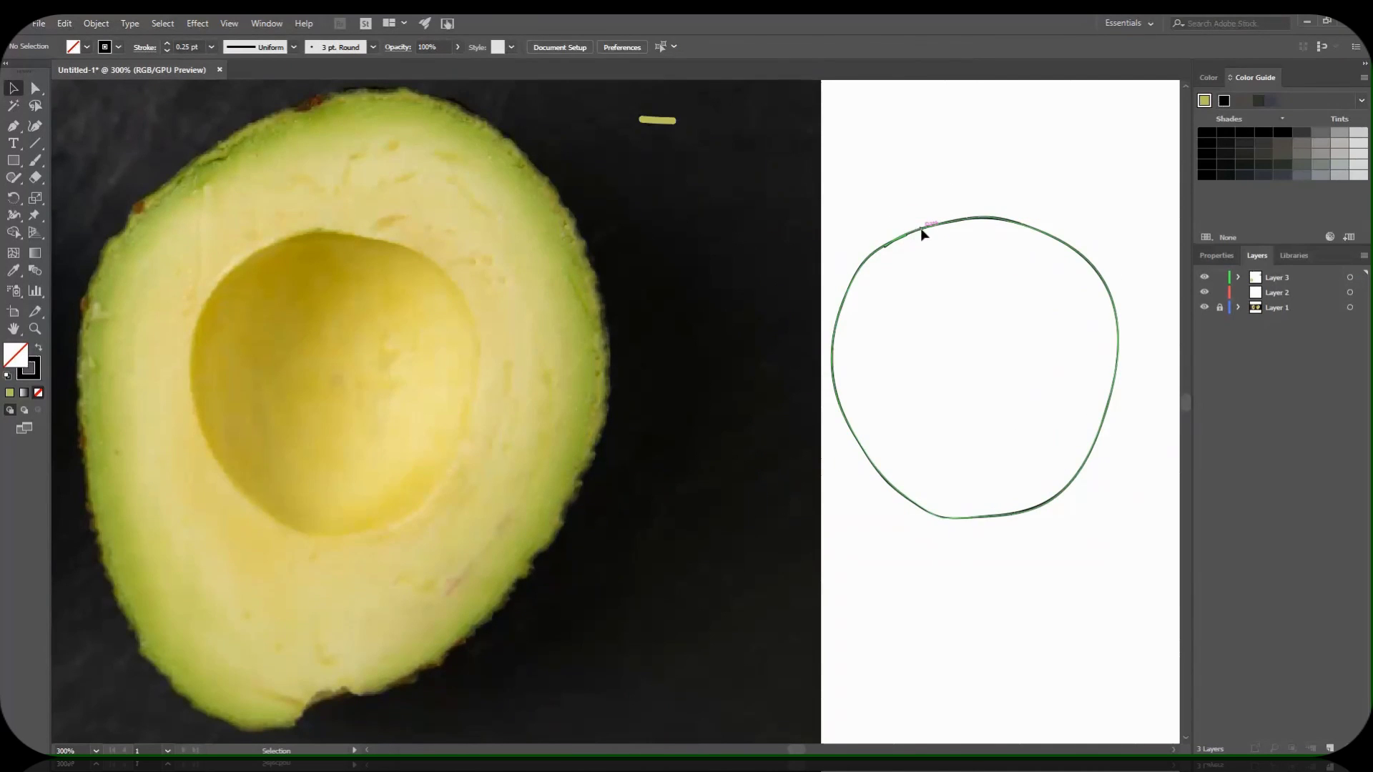
left_click(189, 47)
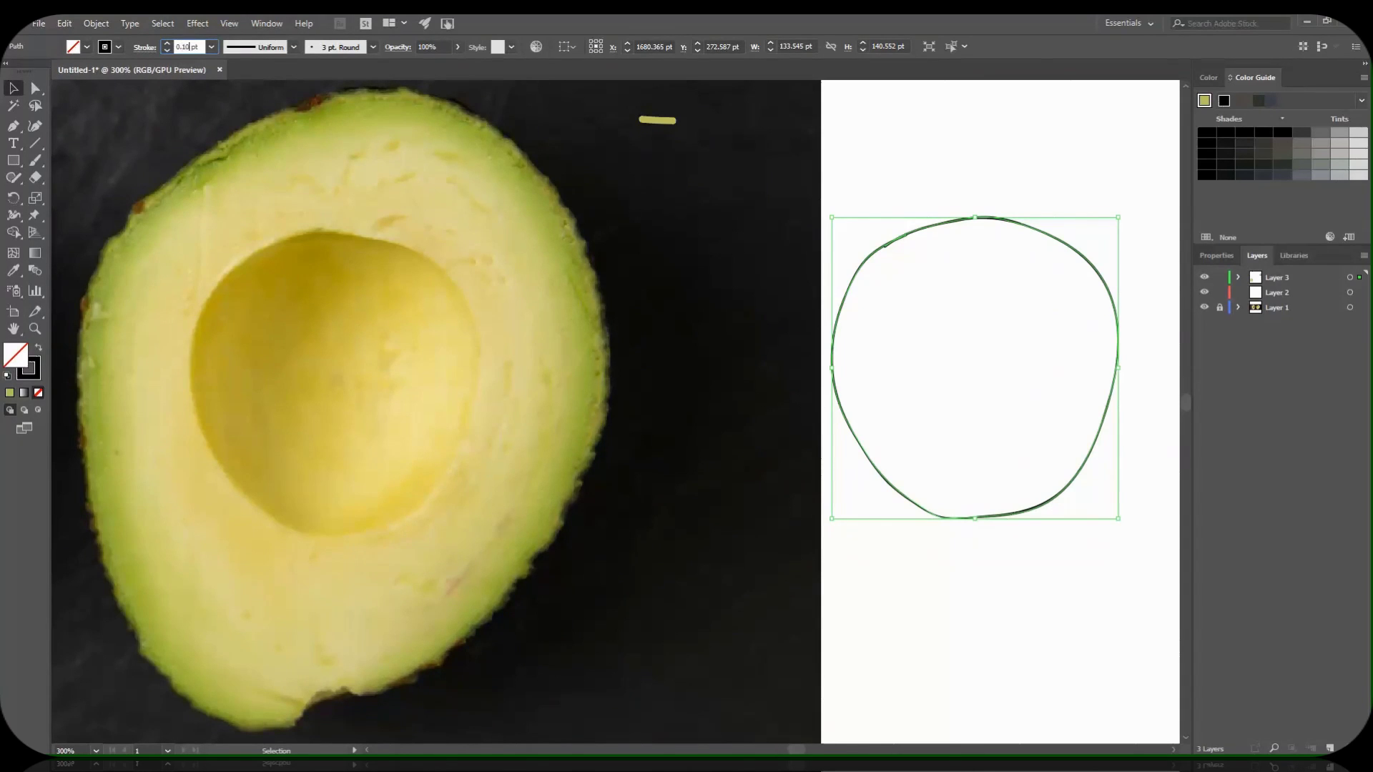
type("0.1")
key("Return")
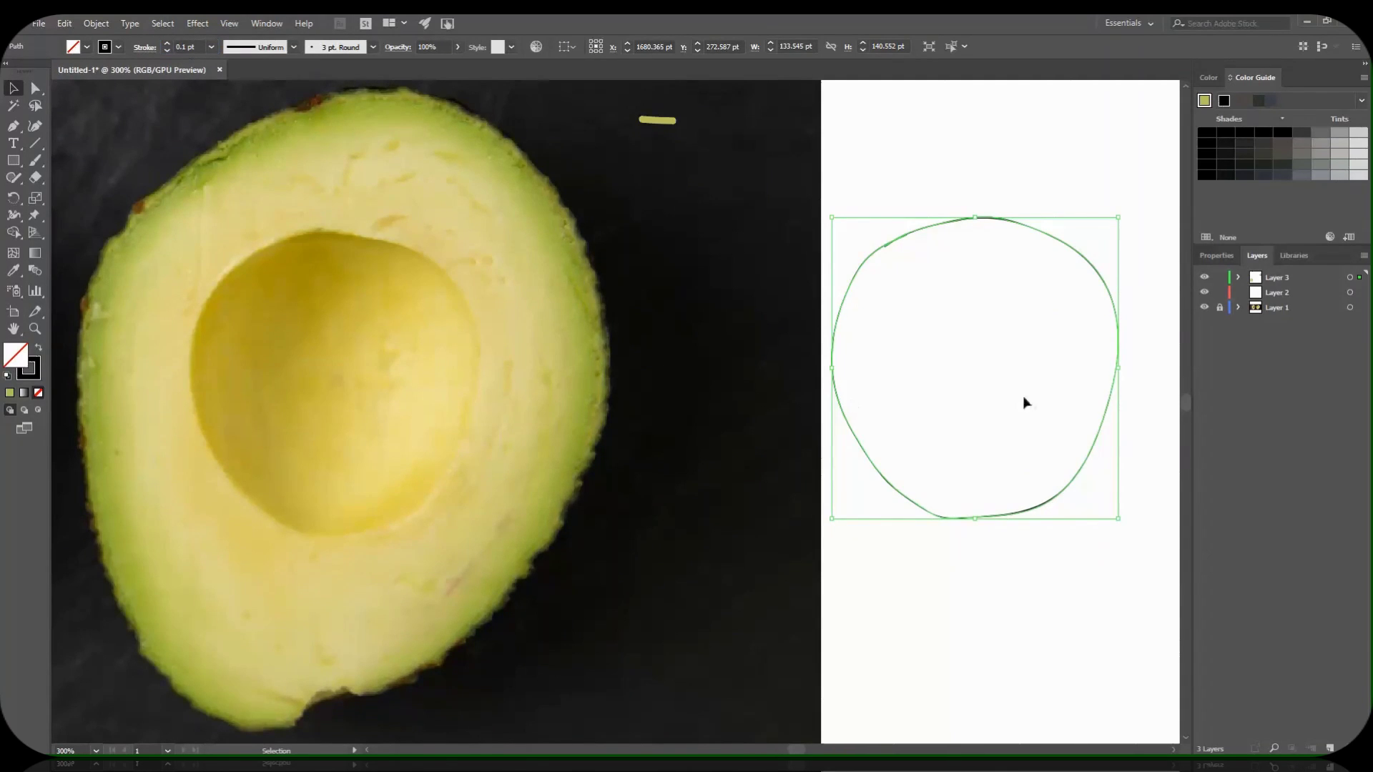
left_click(1059, 405)
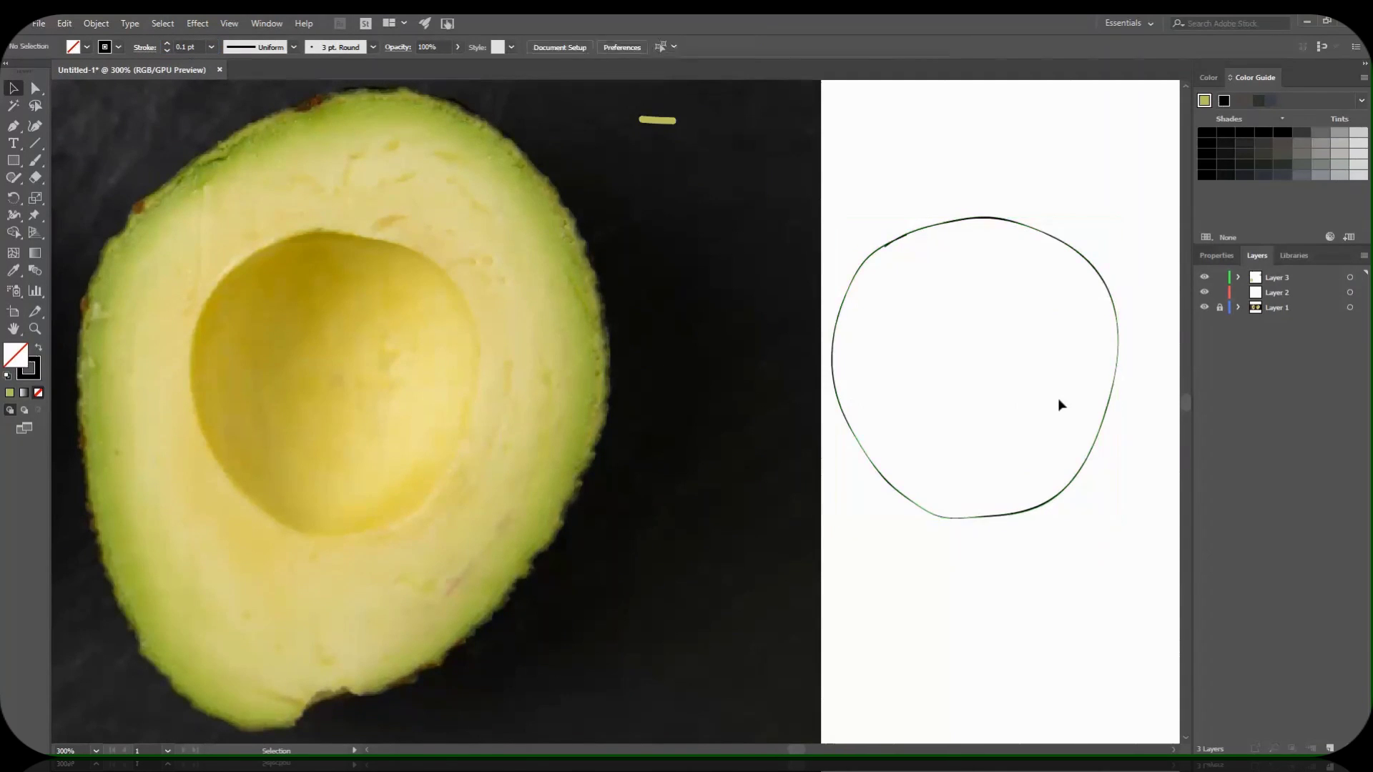
left_click(1093, 460)
Marquee-select all of the pit outline's anchor points with Direct Selection.
key("a")
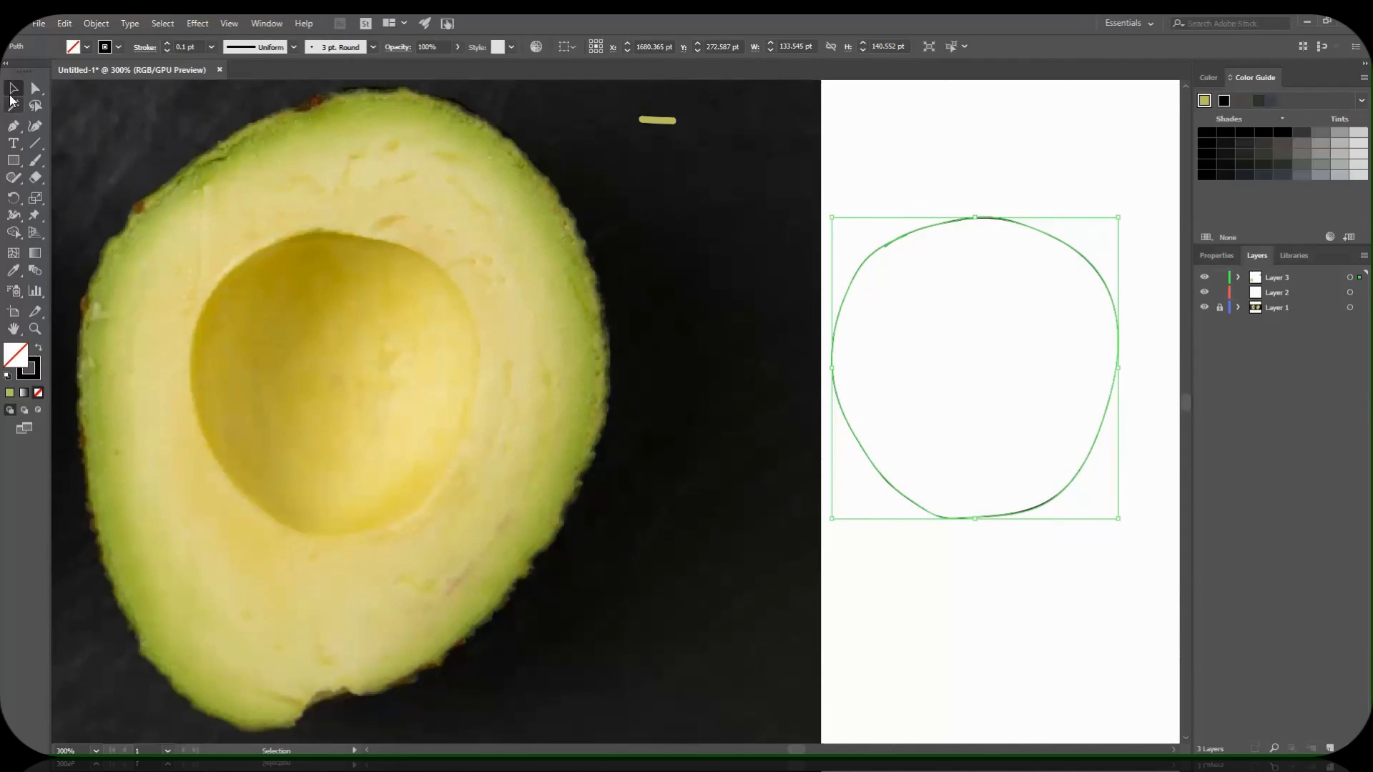
left_click_drag(1134, 204, 824, 542)
left_click(14, 270)
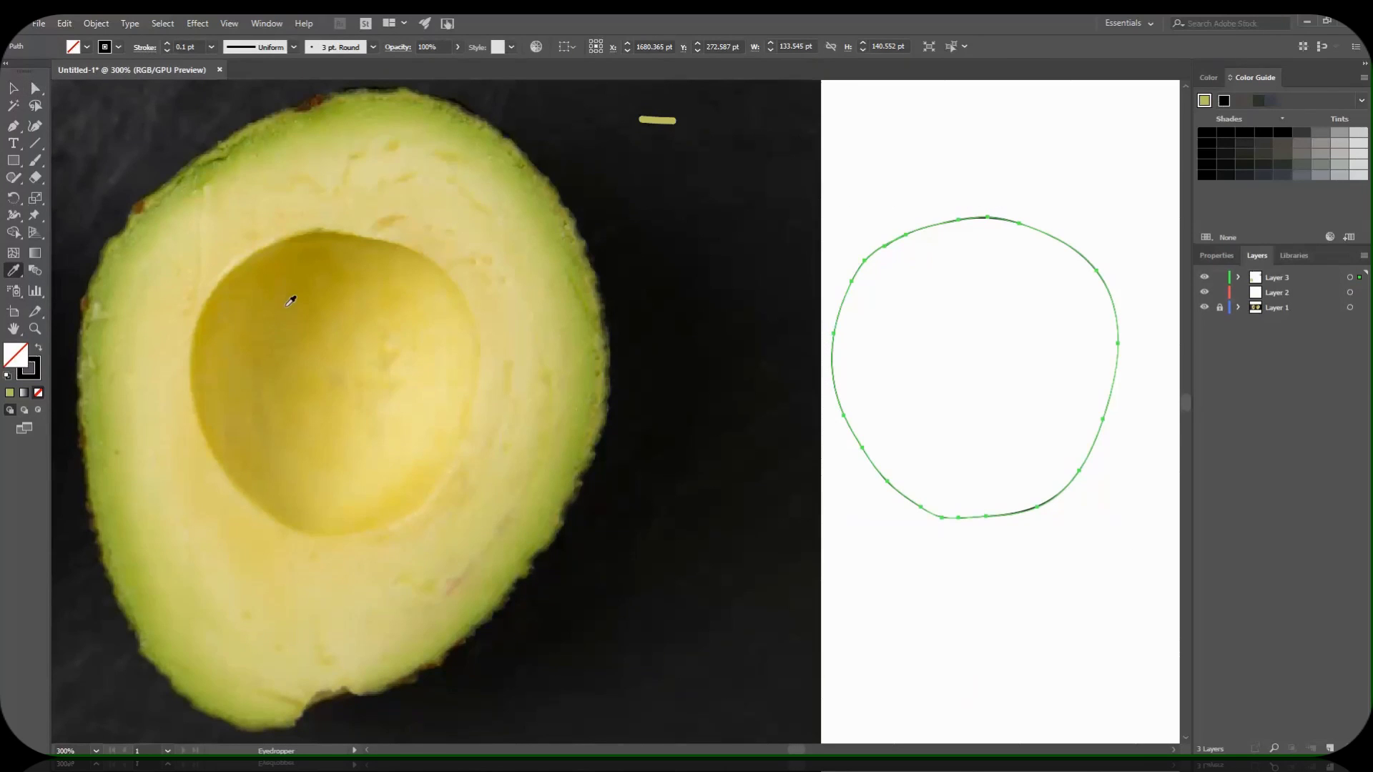
Fill the pit outline with a light yellow eyedropper-sampled from the photo's pit.
left_click(279, 304)
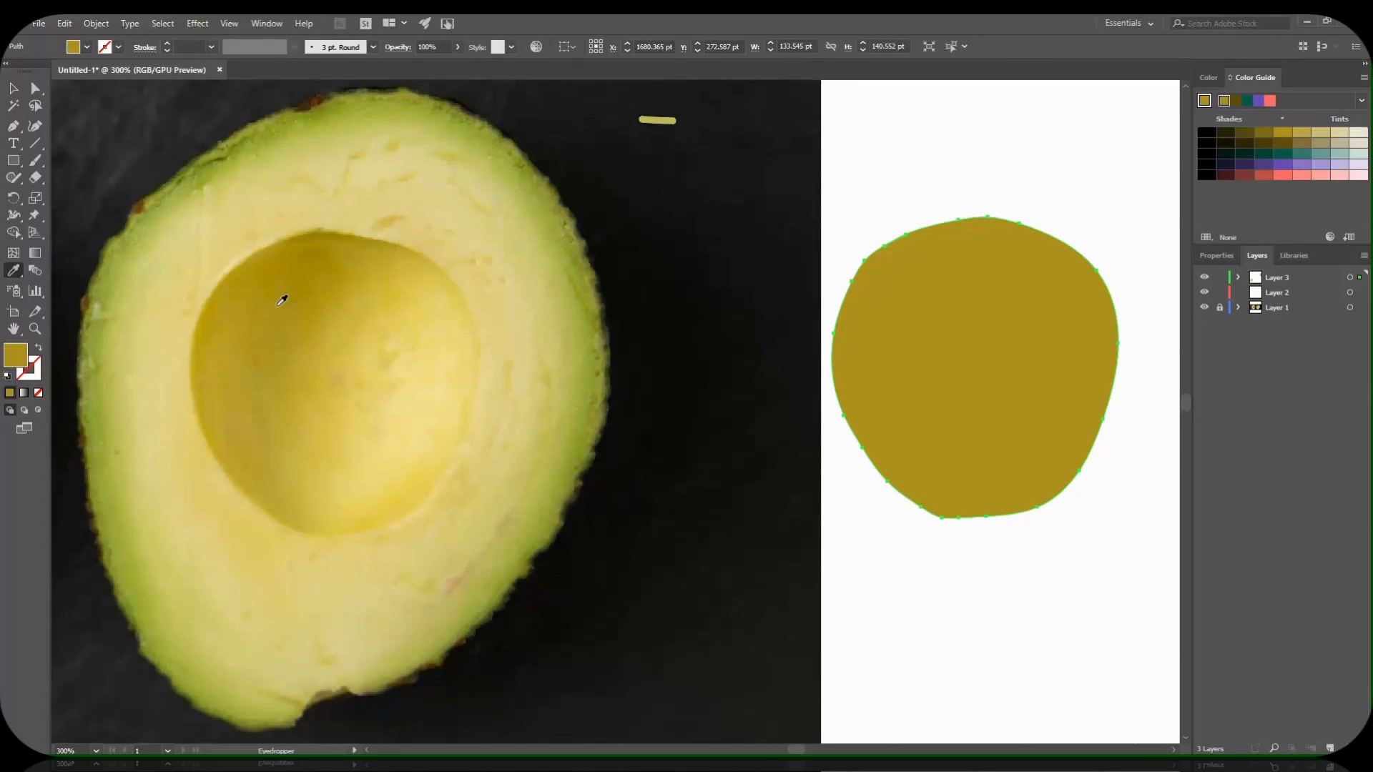
left_click(292, 370)
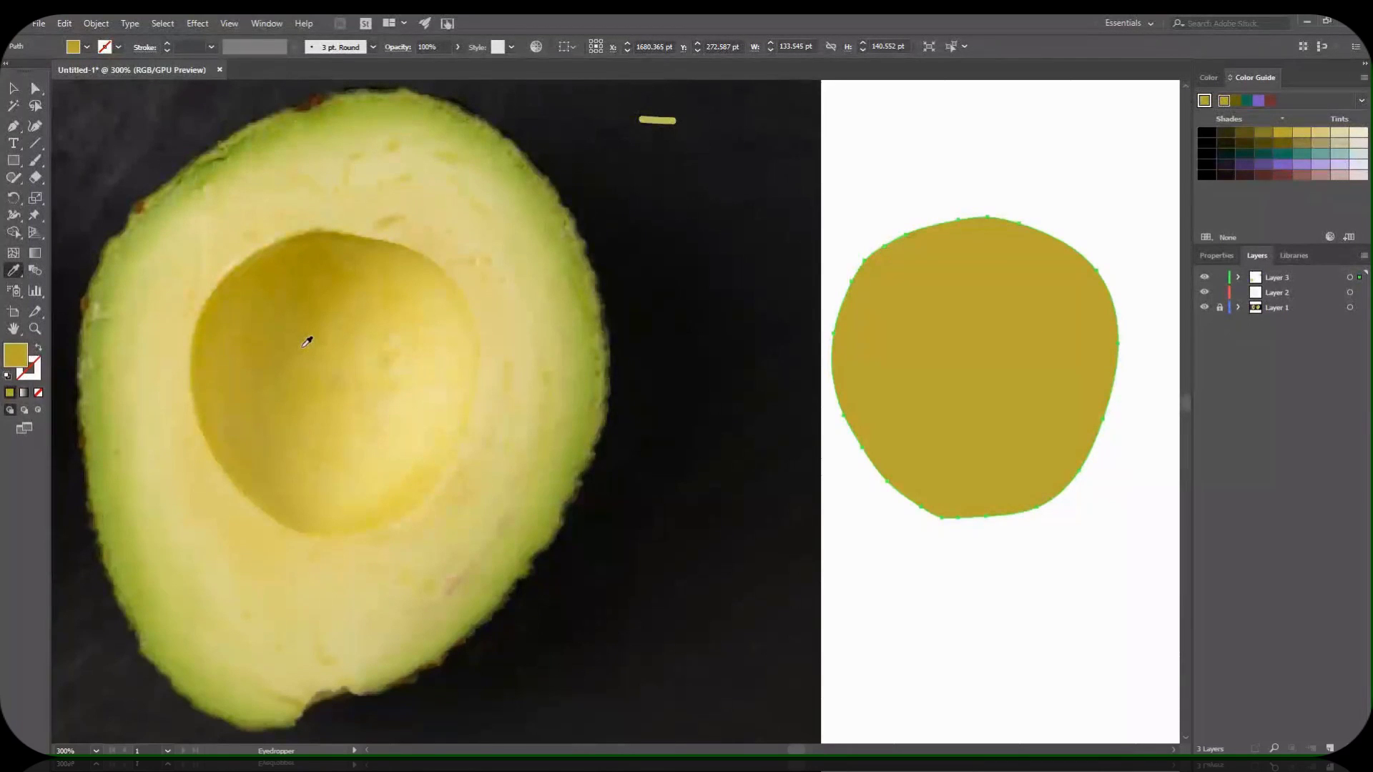
left_click(327, 377)
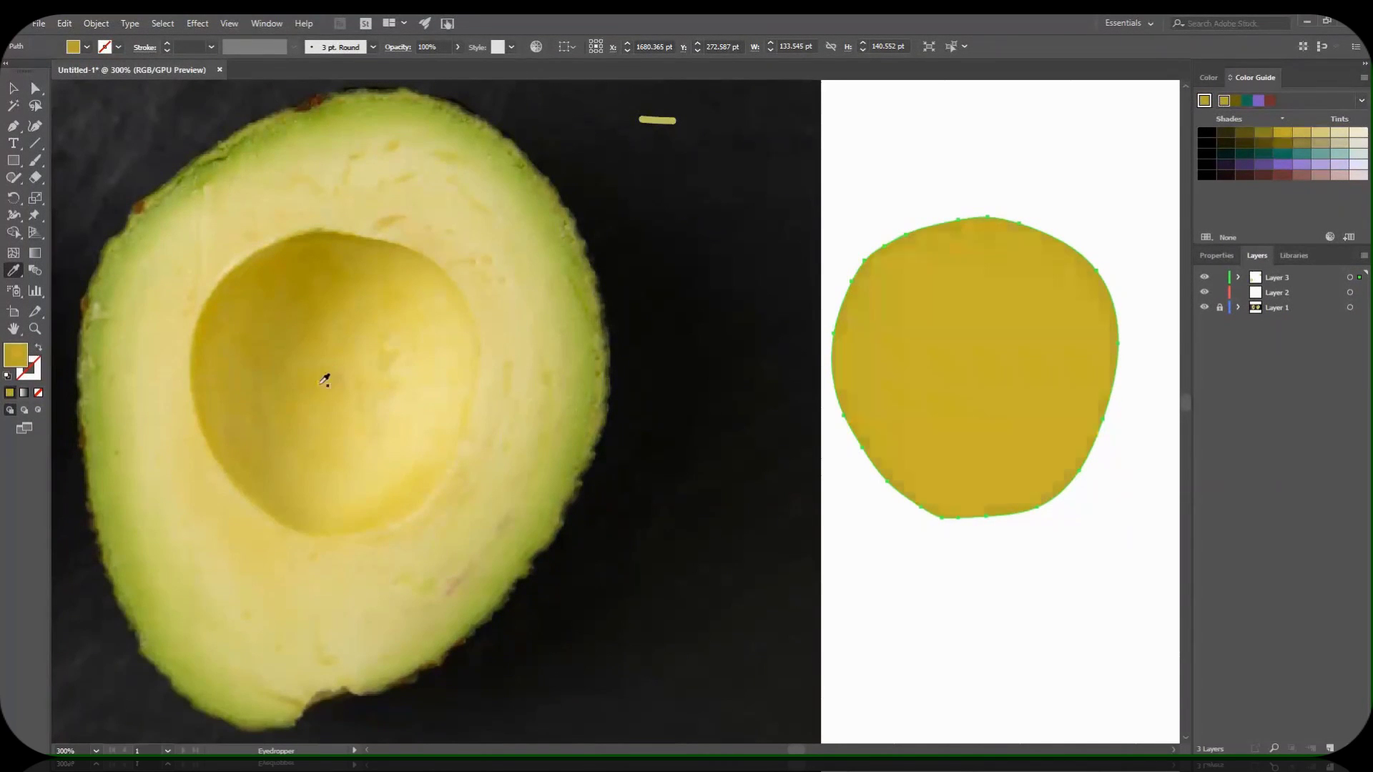
left_click(362, 359)
left_click(349, 367)
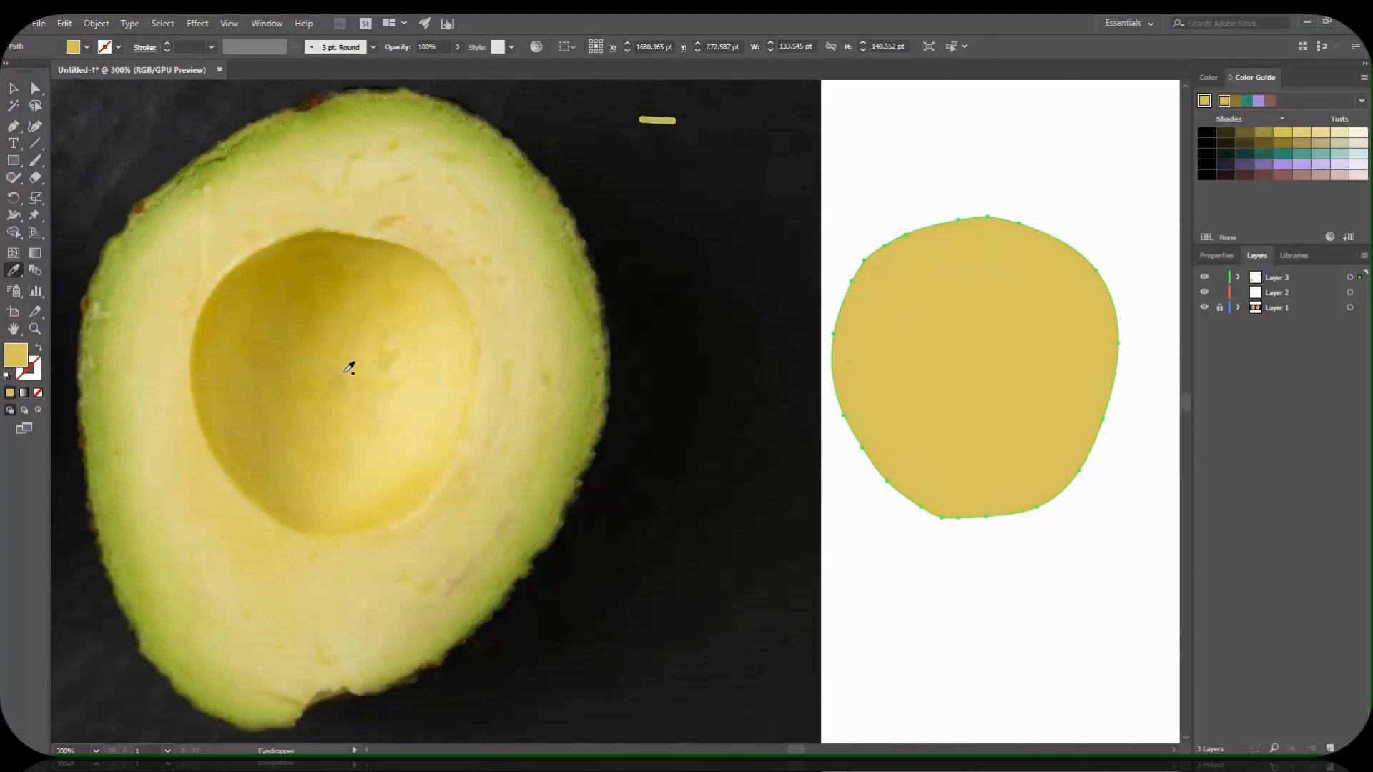
key("u")
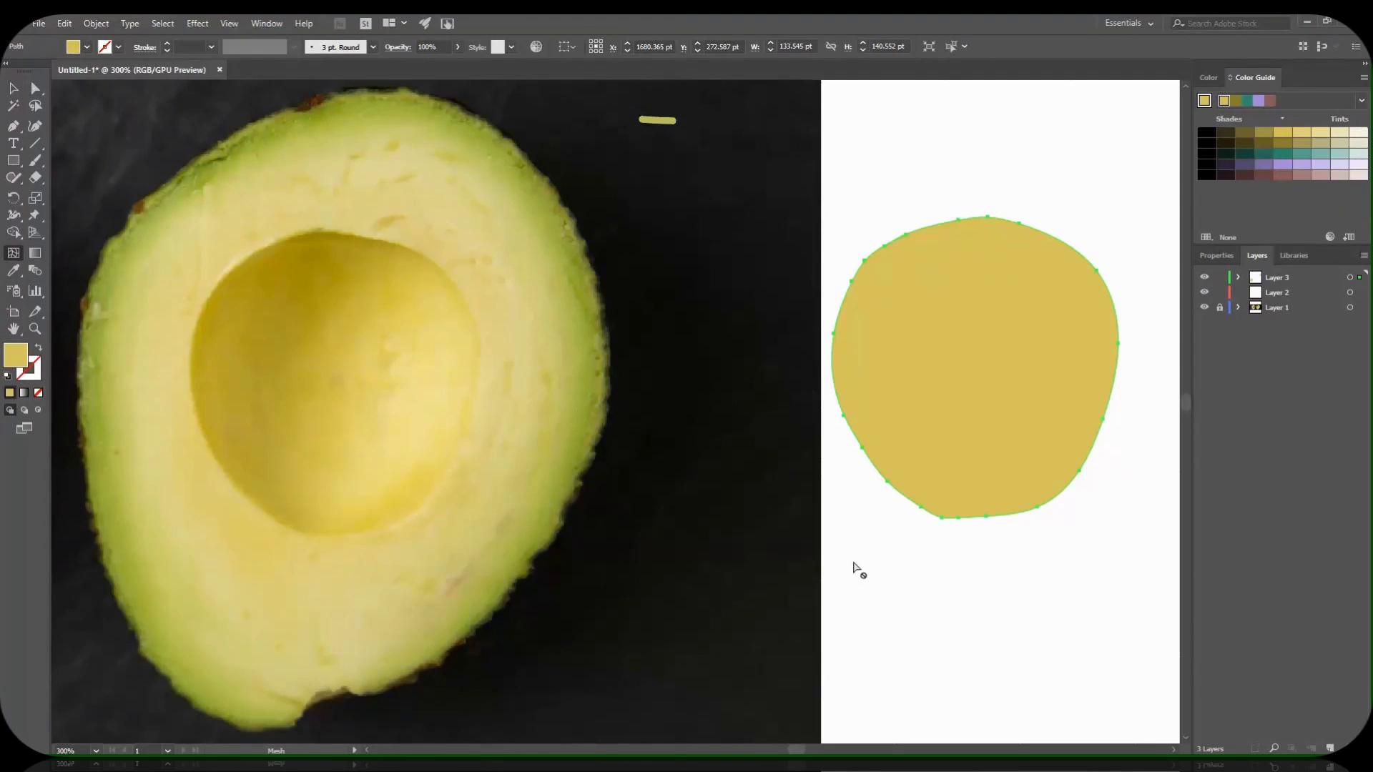
Add horizontal mesh lines across the lower and middle of the yellow pit shape.
left_click(868, 451)
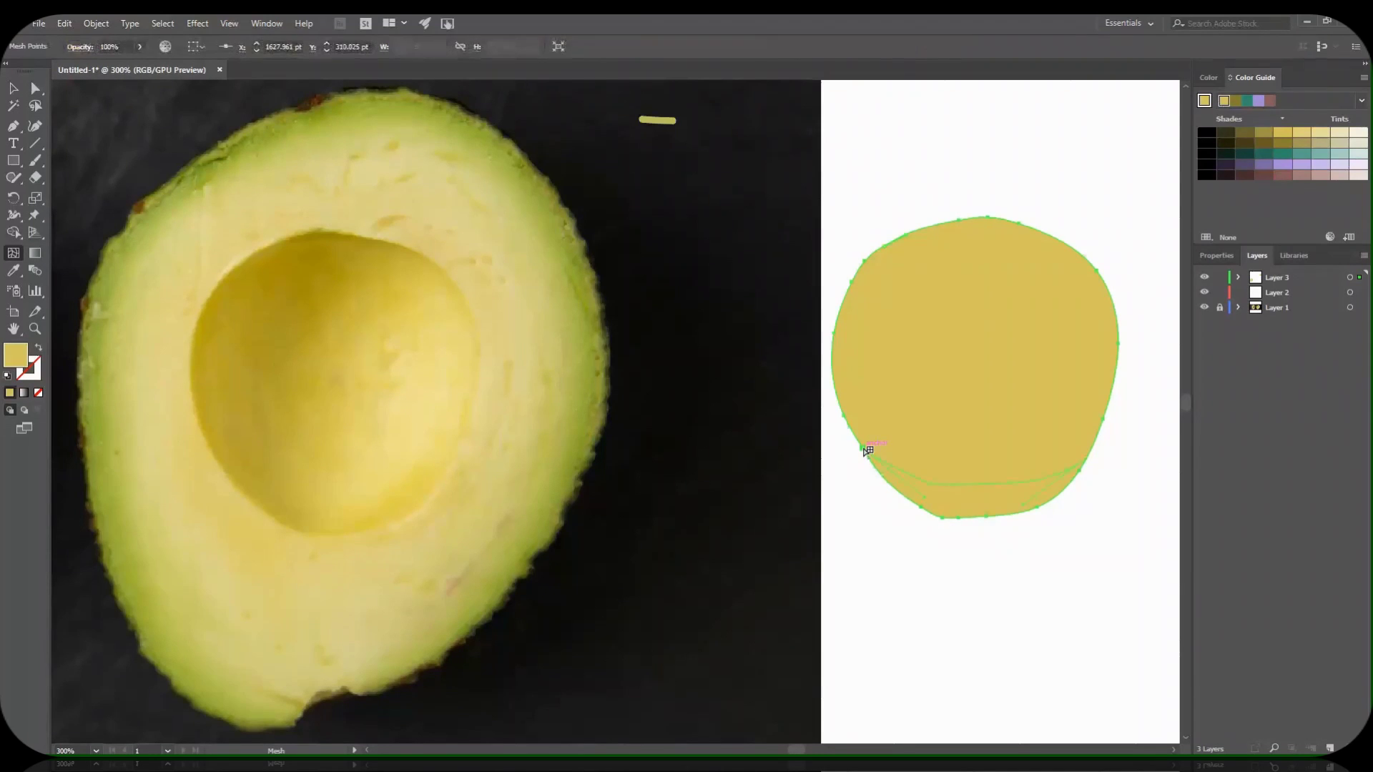
left_click(844, 413)
left_click(838, 353)
left_click(853, 281)
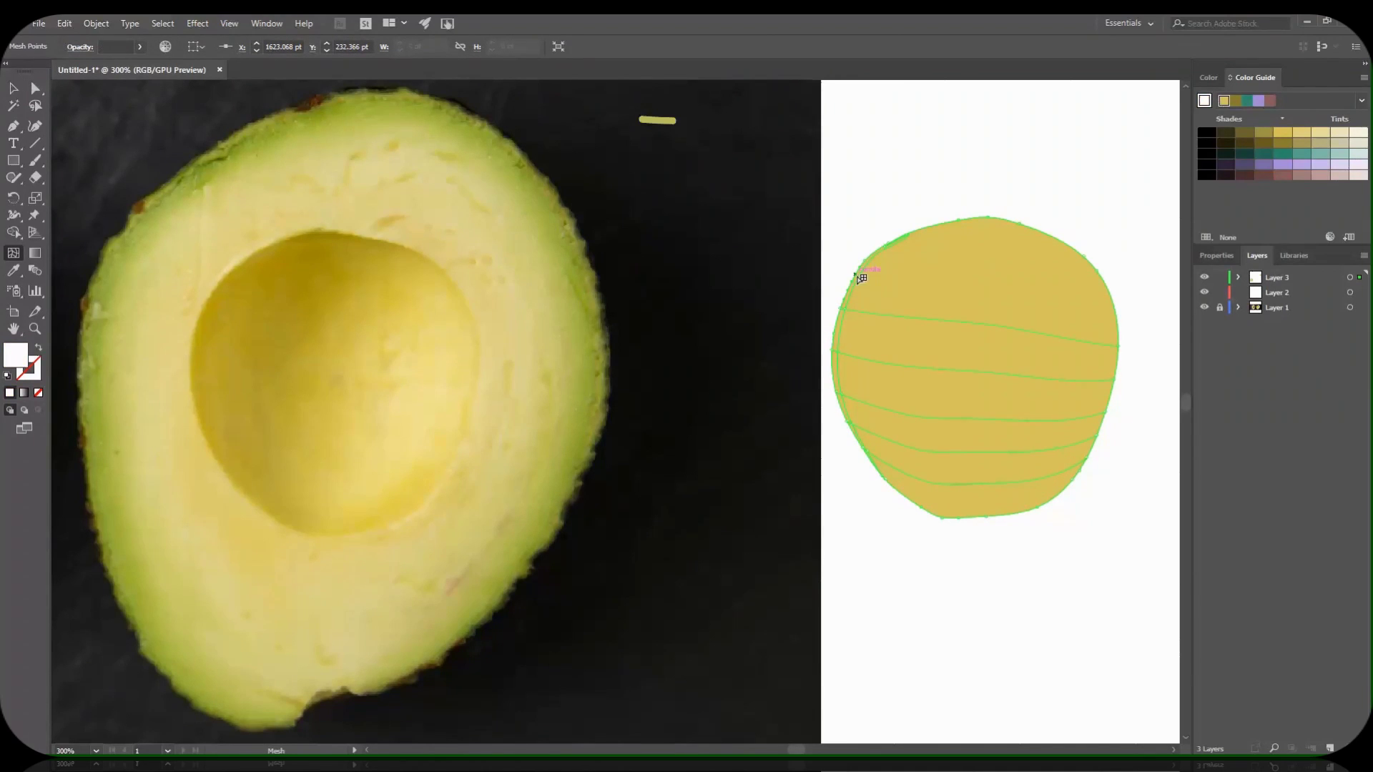
Add vertical mesh lines along the top edge with white highlights, plus upper horizontal lines.
left_click(959, 224)
left_click(1026, 222)
left_click(1078, 251)
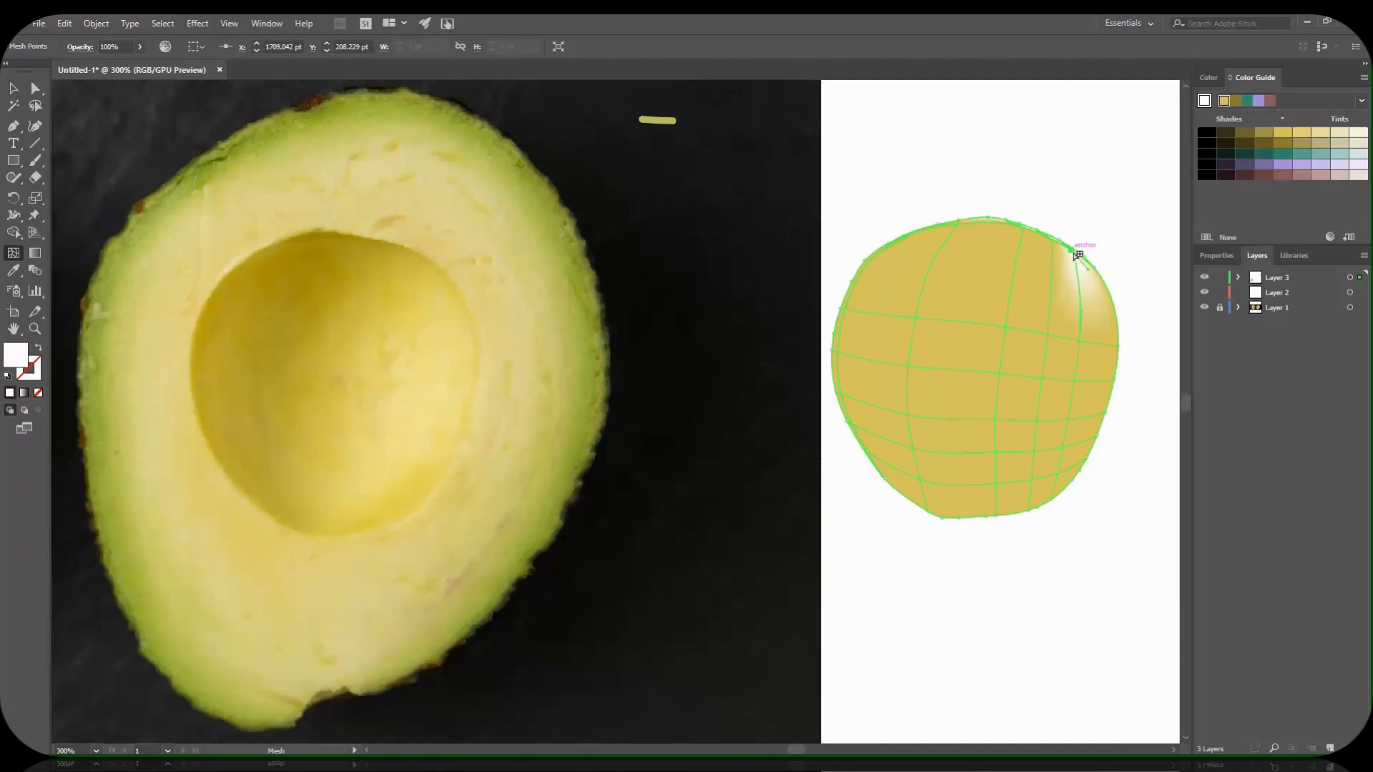
left_click(990, 223)
left_click(937, 226)
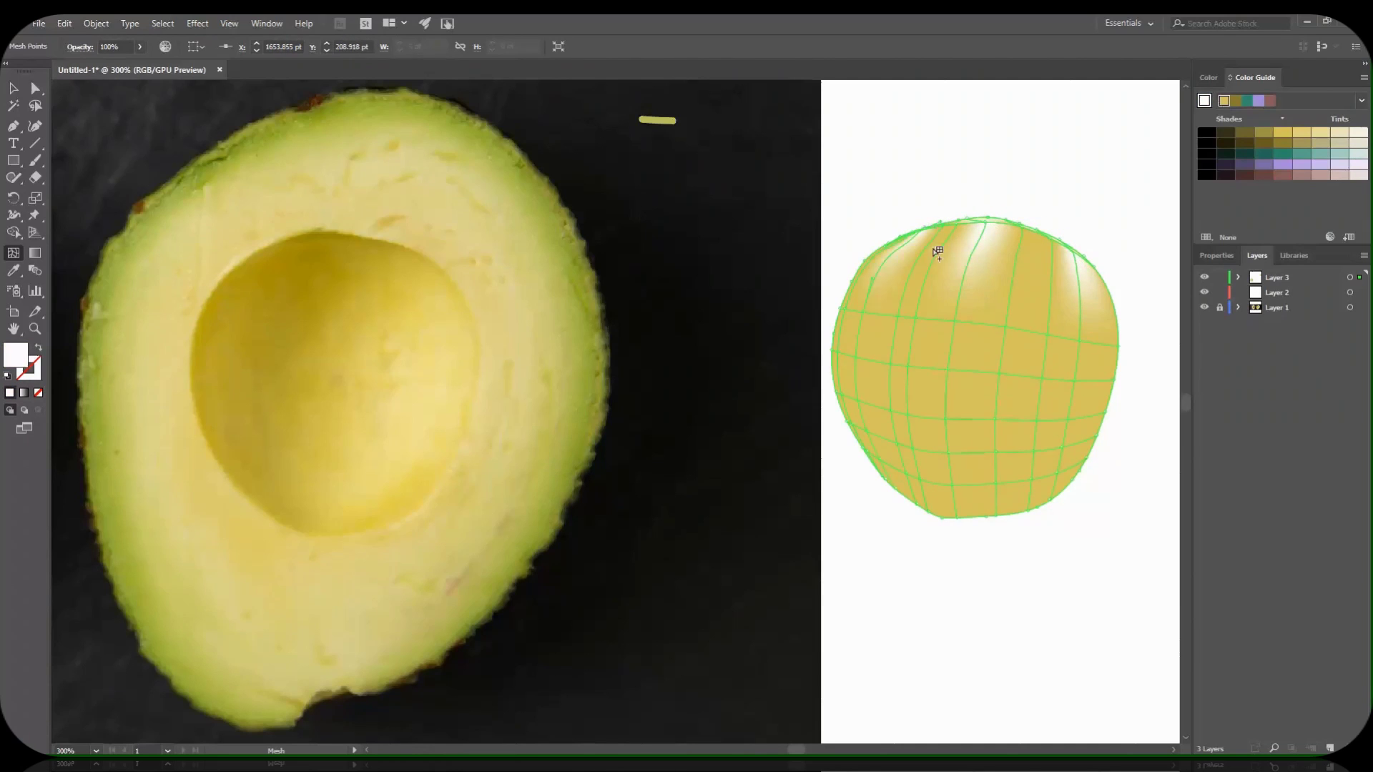
left_click(865, 266)
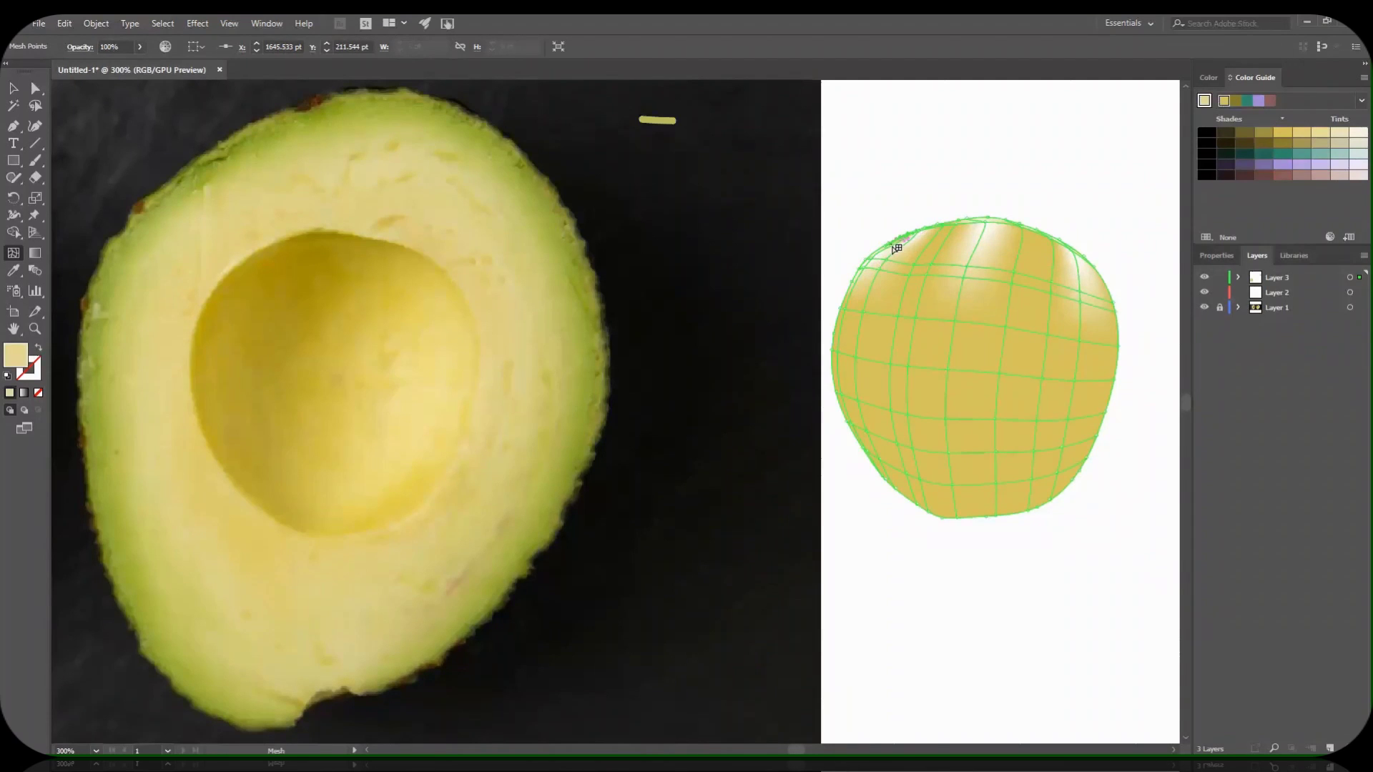
left_click(856, 289)
left_click(894, 249)
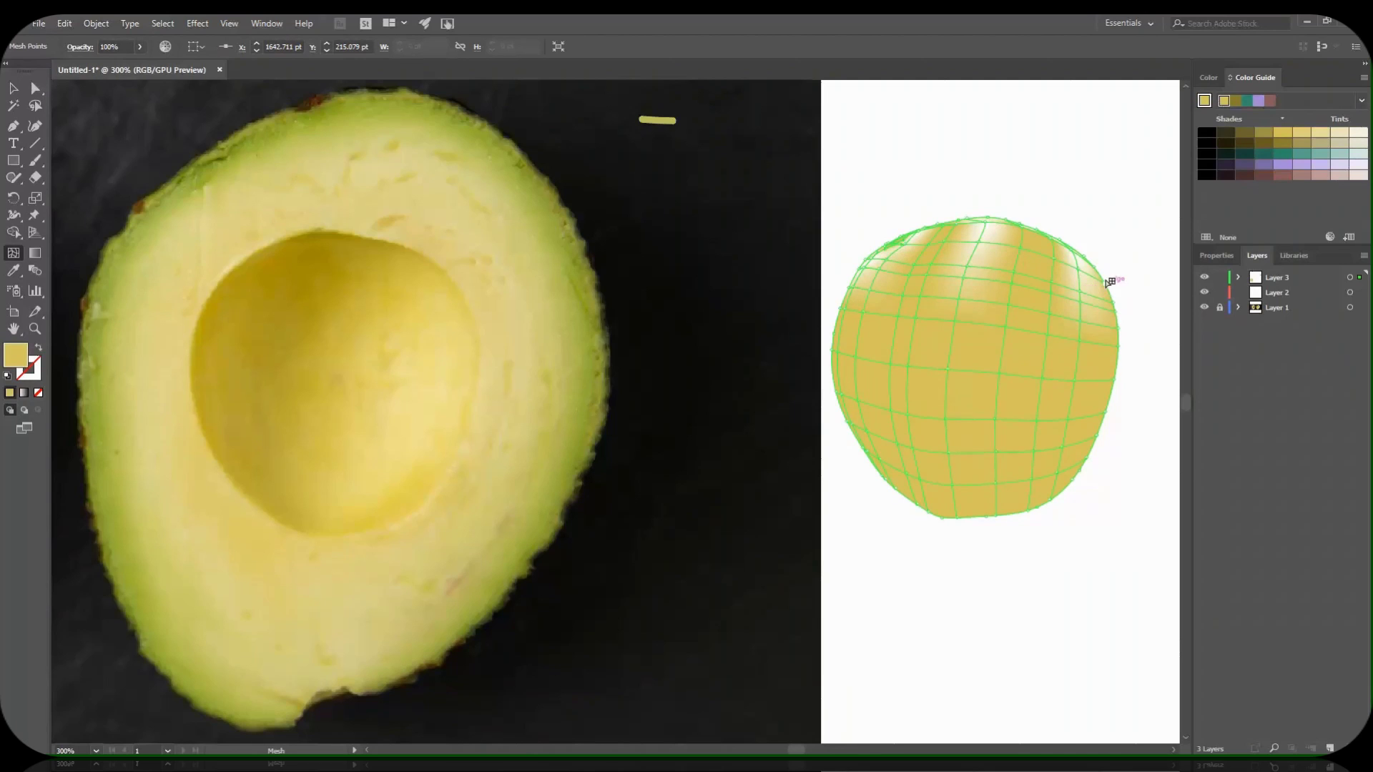
key("v")
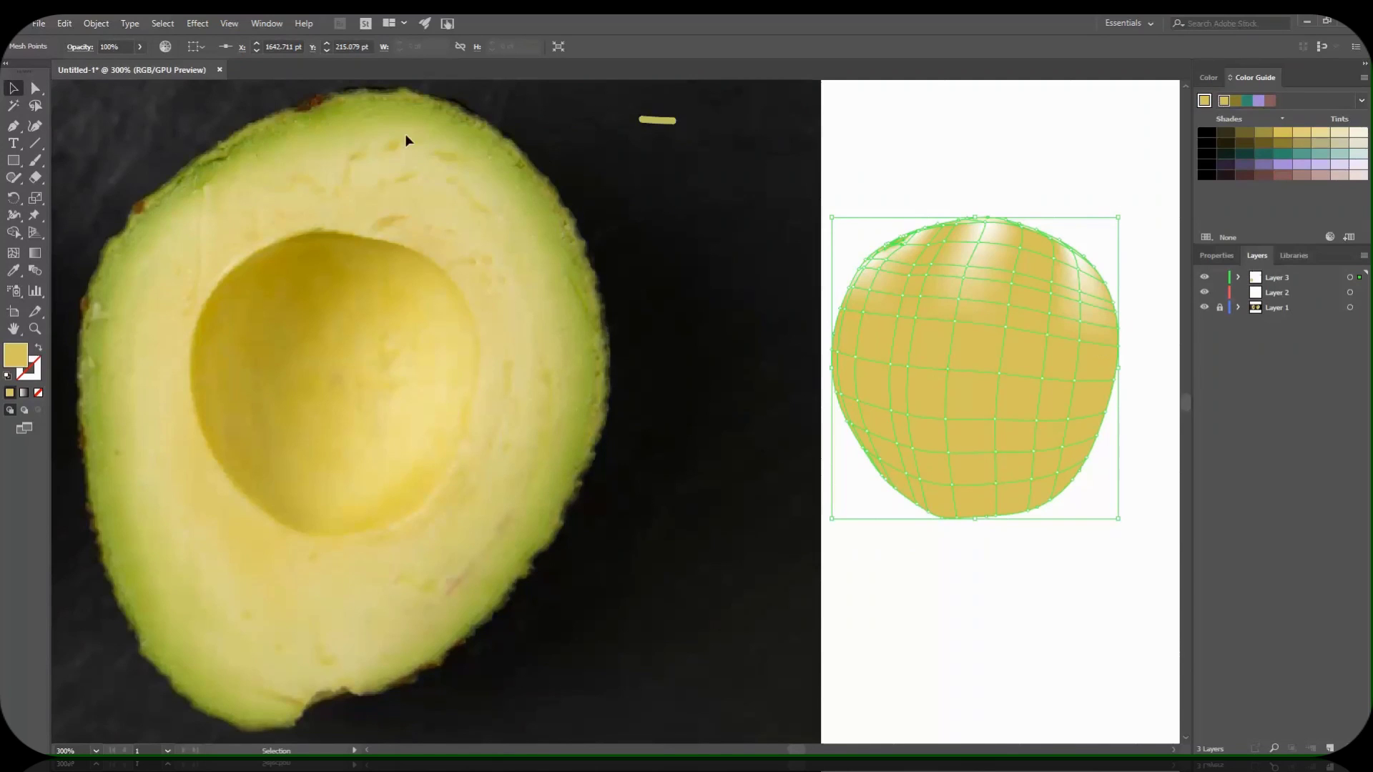
Select all pit mesh points and recolour them gold sampled from the photo's pit.
key("a")
left_click_drag(1145, 207, 830, 552)
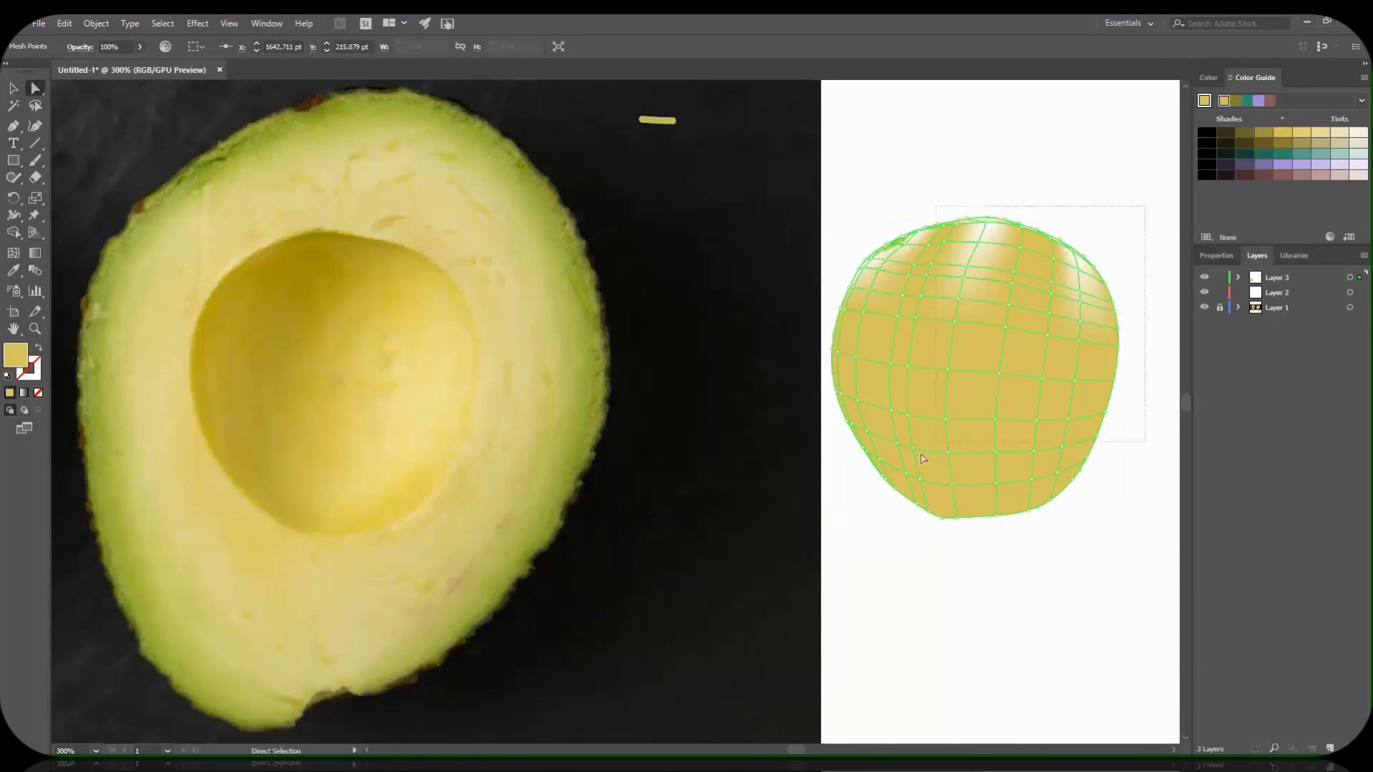
left_click(13, 273)
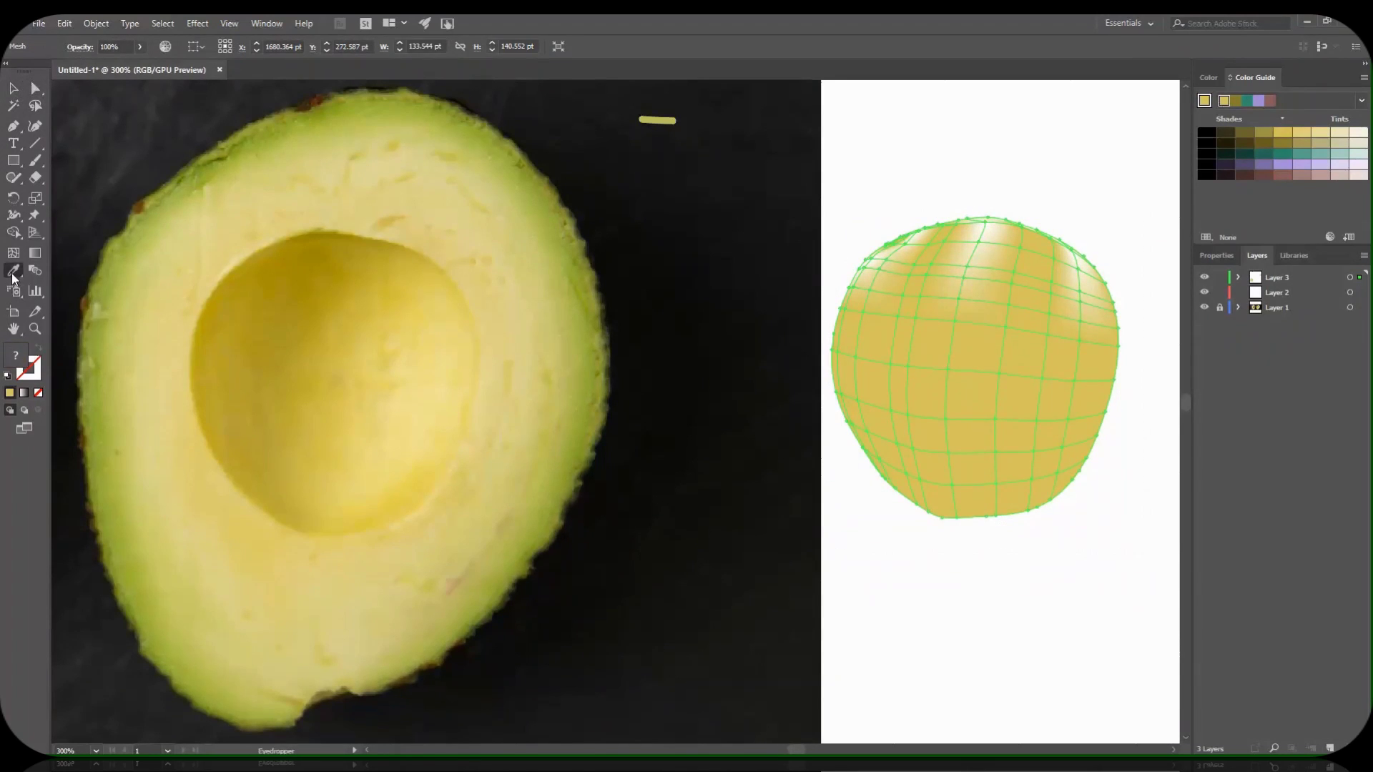
left_click(316, 348)
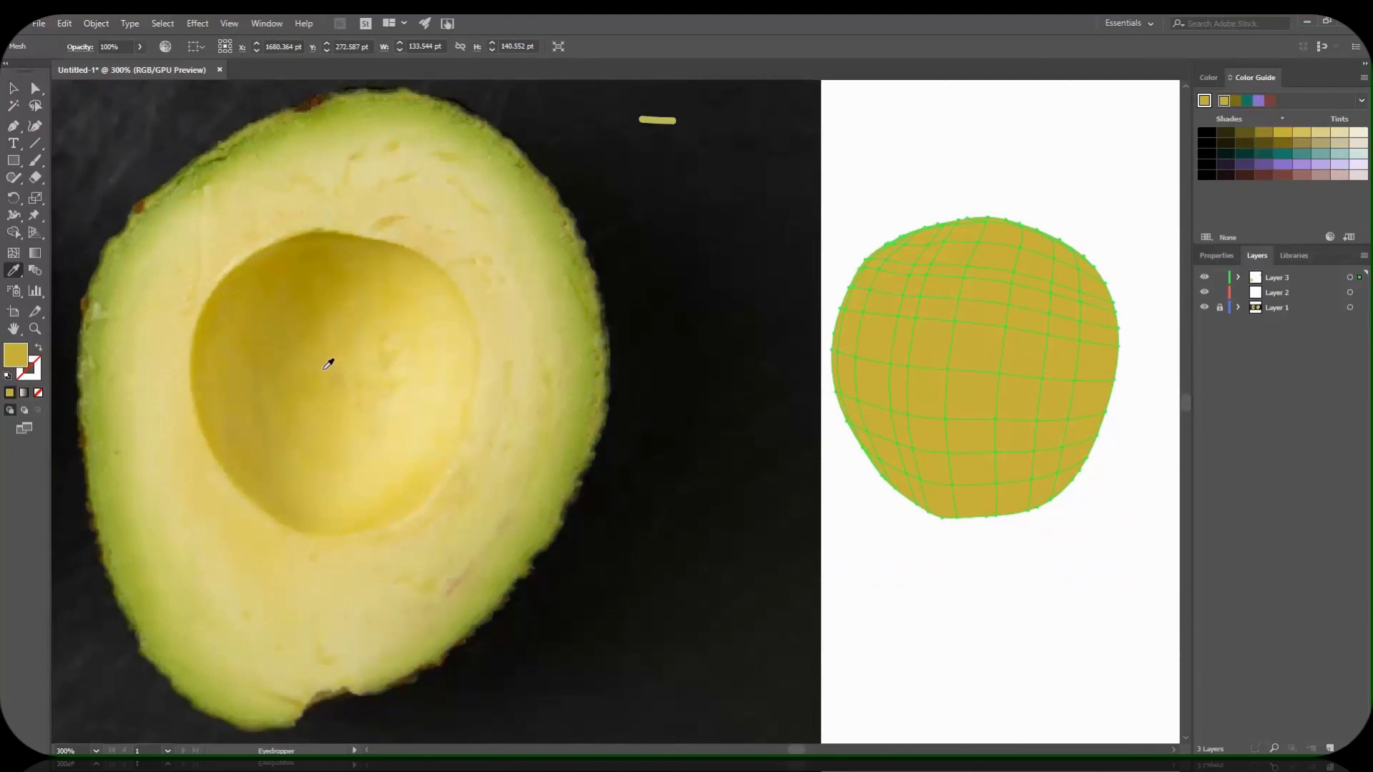
left_click(36, 88)
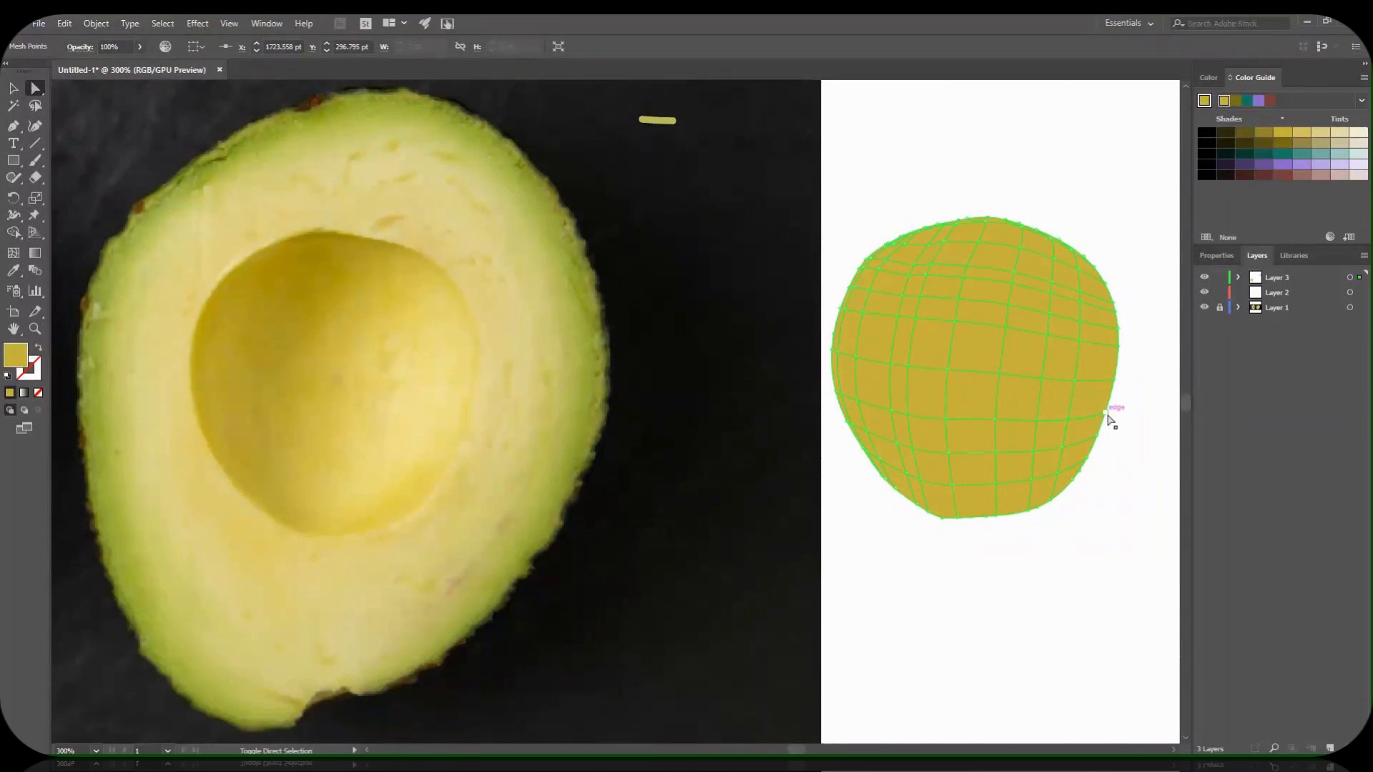
Give mesh points on the pit's right and lower-right edge a pale yellow from the photo.
left_click(1117, 384)
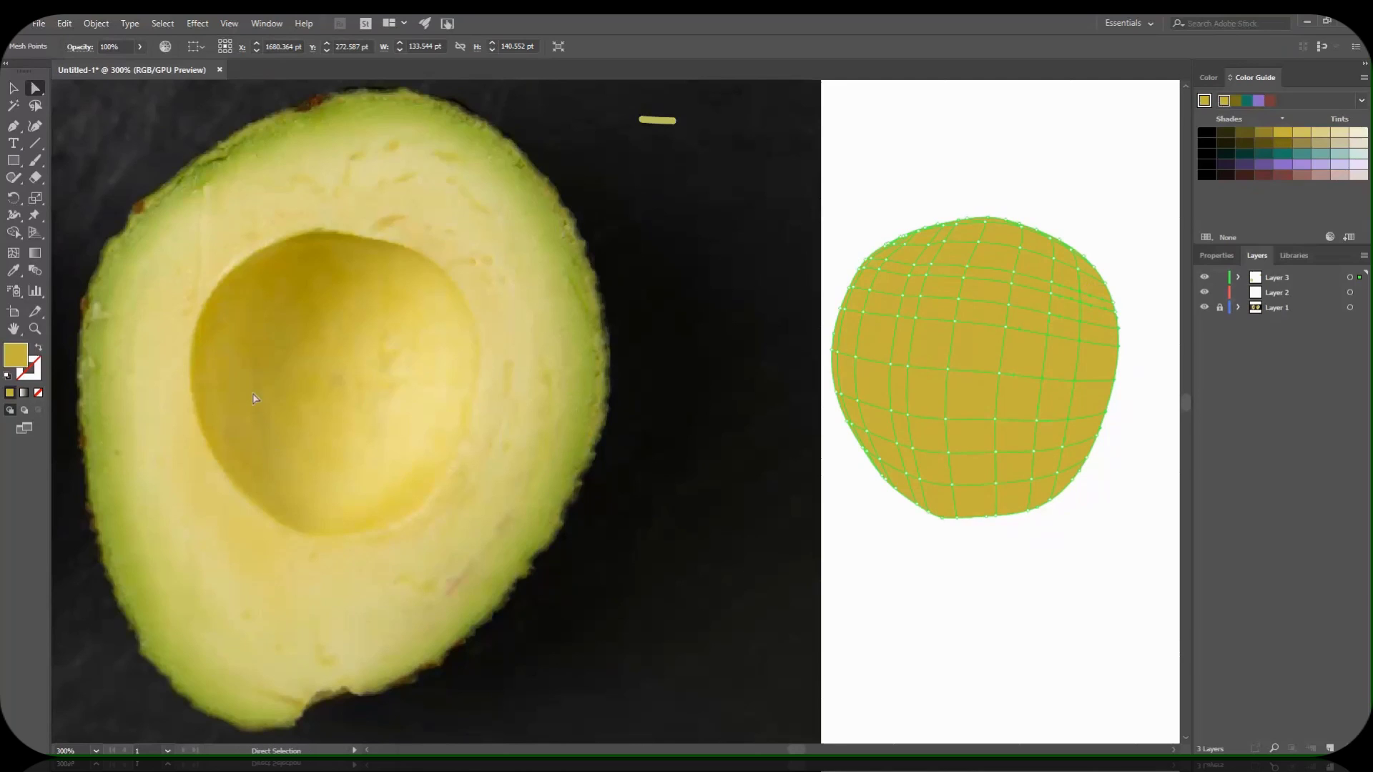
left_click(12, 270)
left_click(420, 393)
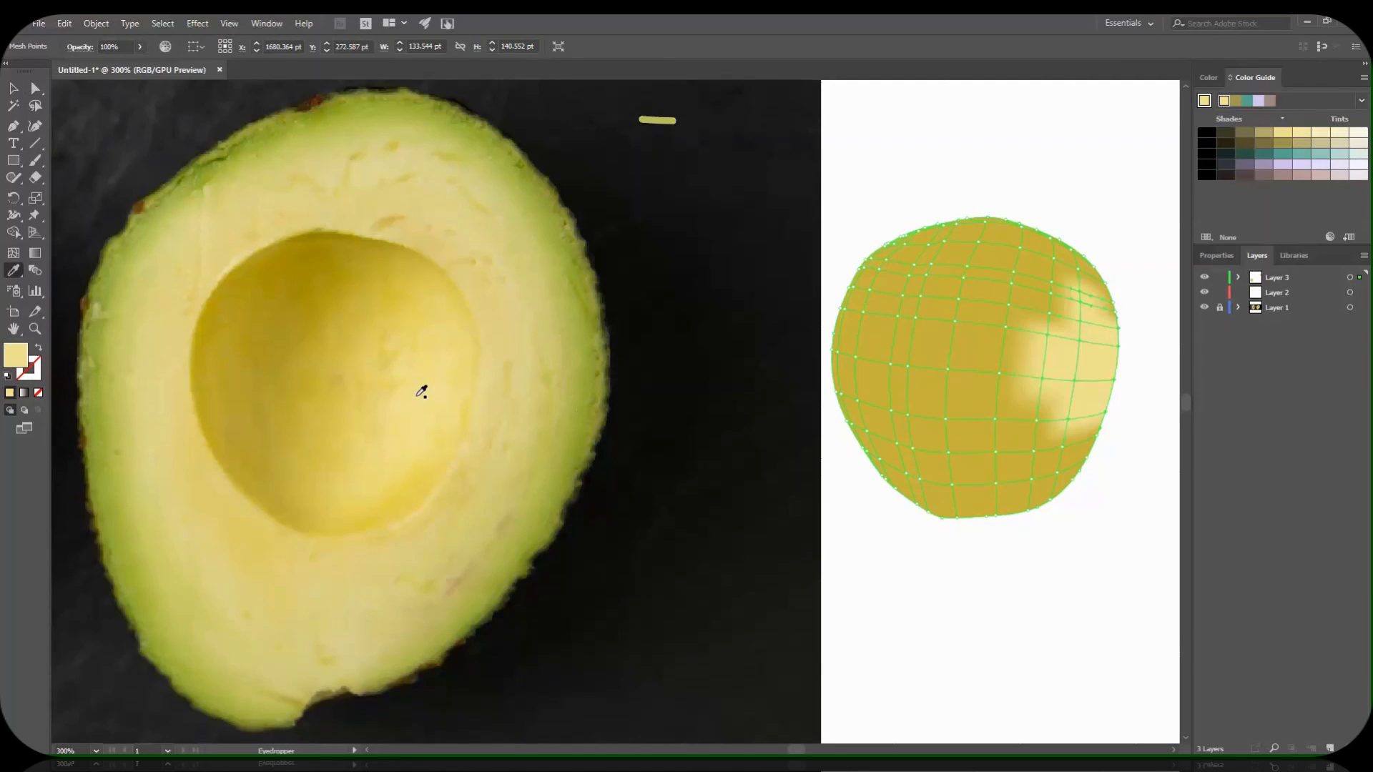
key("a")
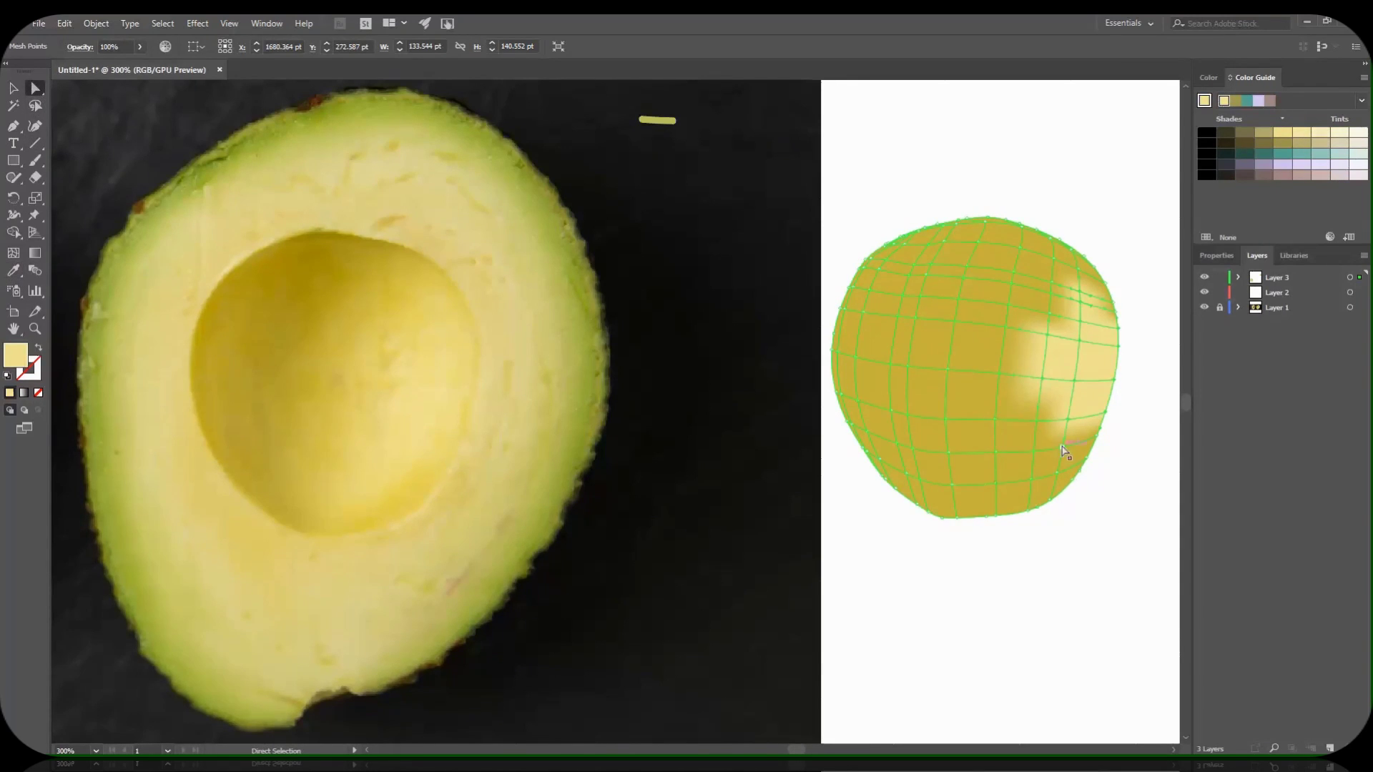
left_click(1046, 427)
left_click(1037, 455)
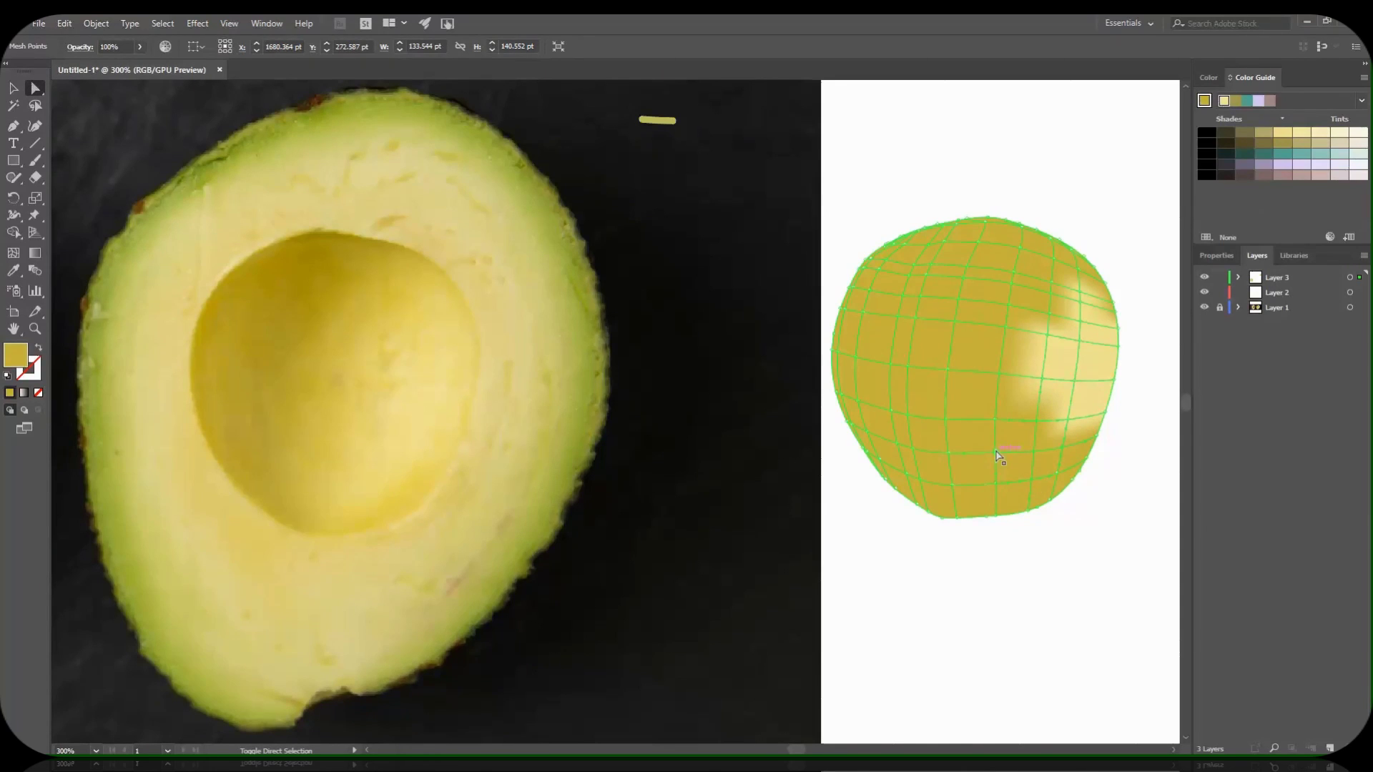
key("i")
left_click(388, 408)
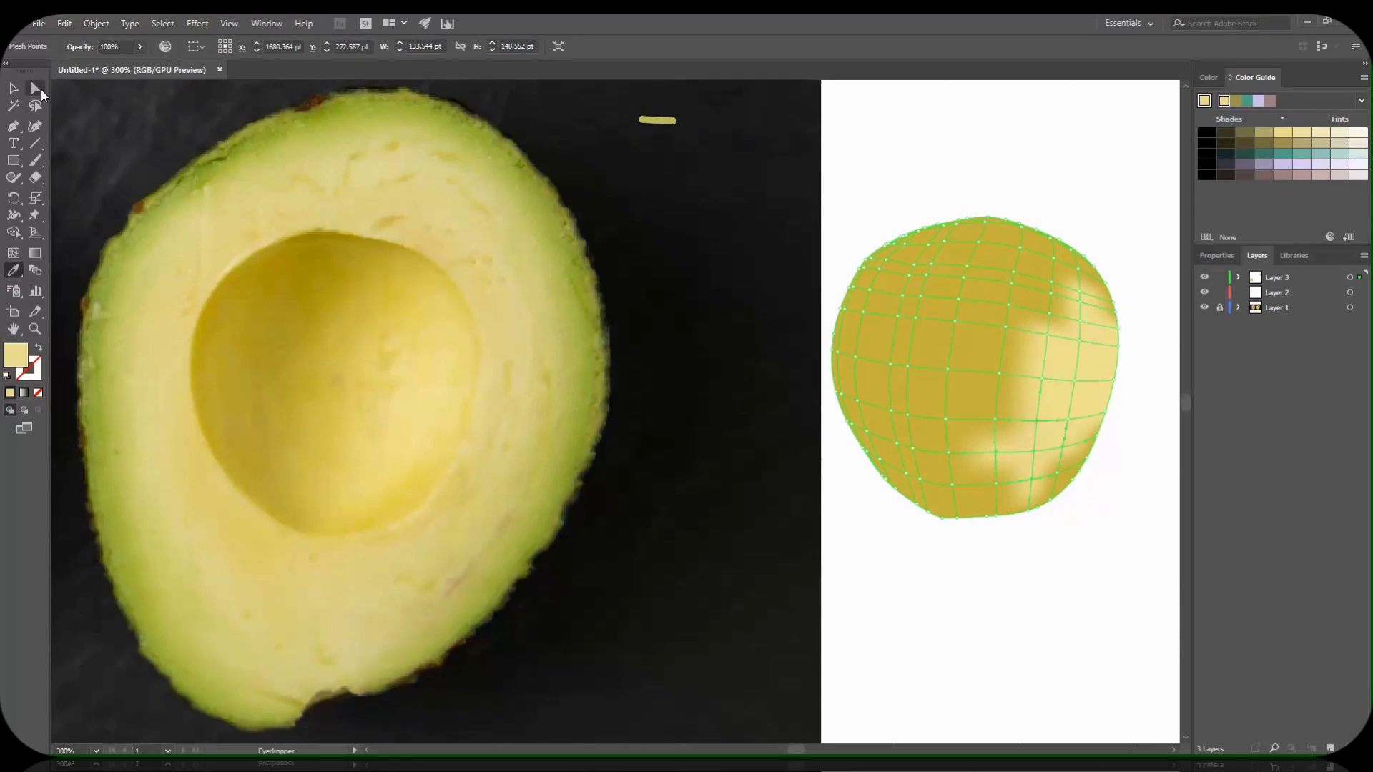
Add more photo-sampled pale yellow highlights to mesh points on the pit's right side.
left_click(37, 90)
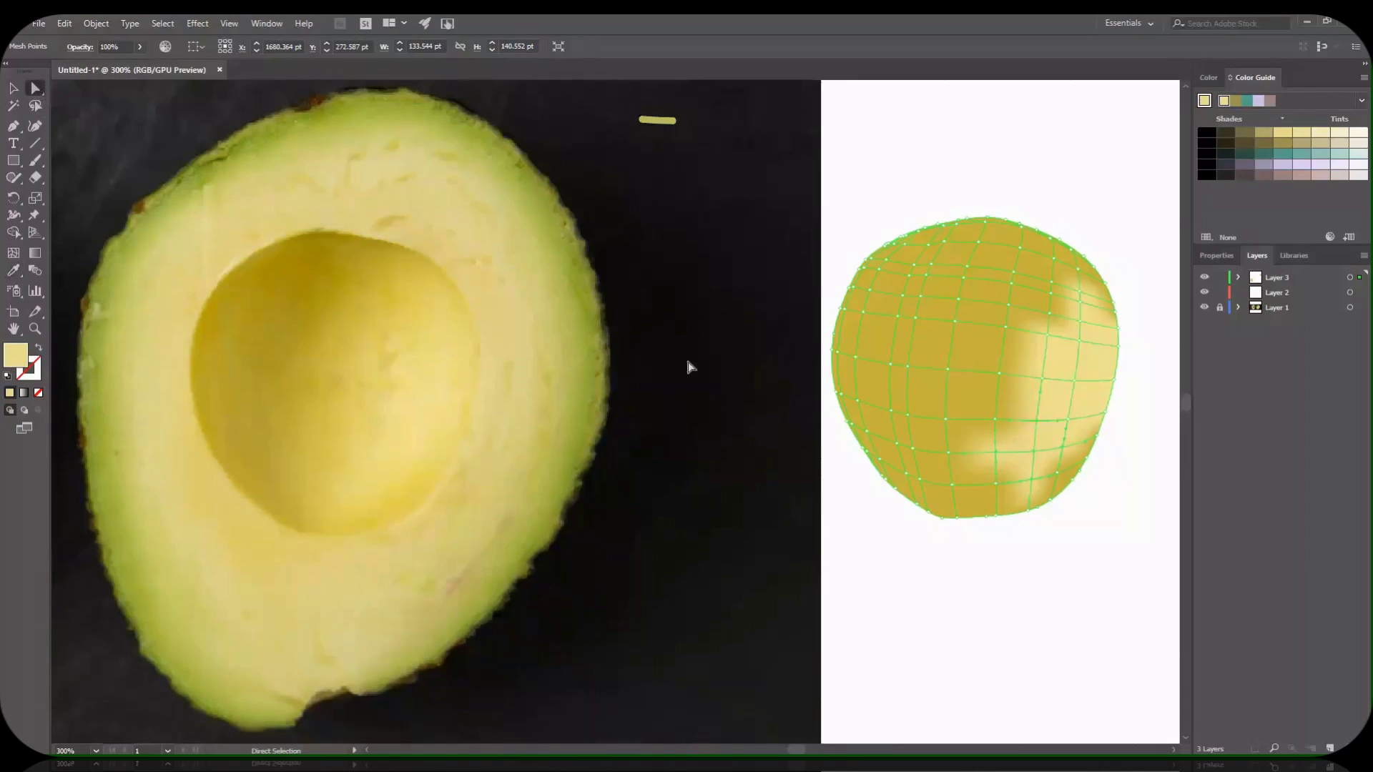
left_click(999, 386)
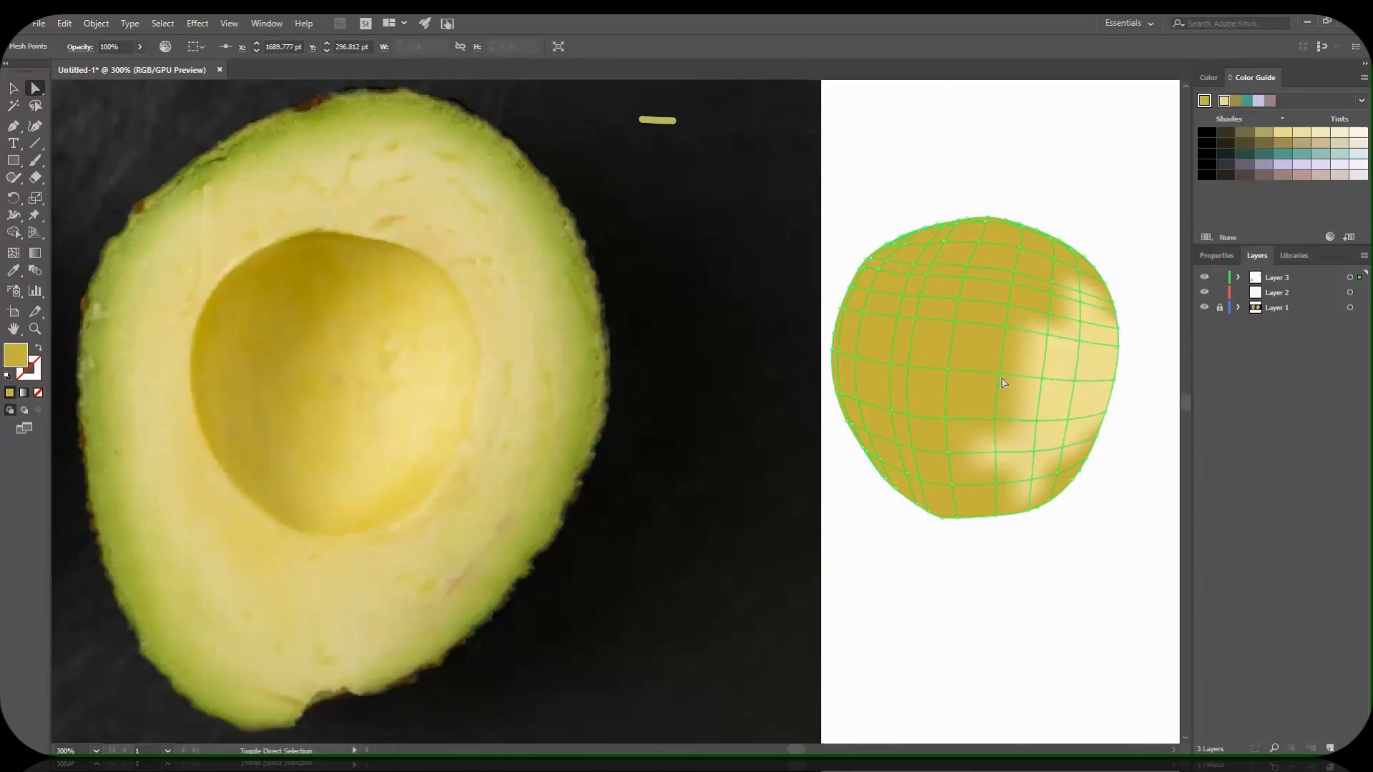
left_click(19, 272)
left_click(389, 396)
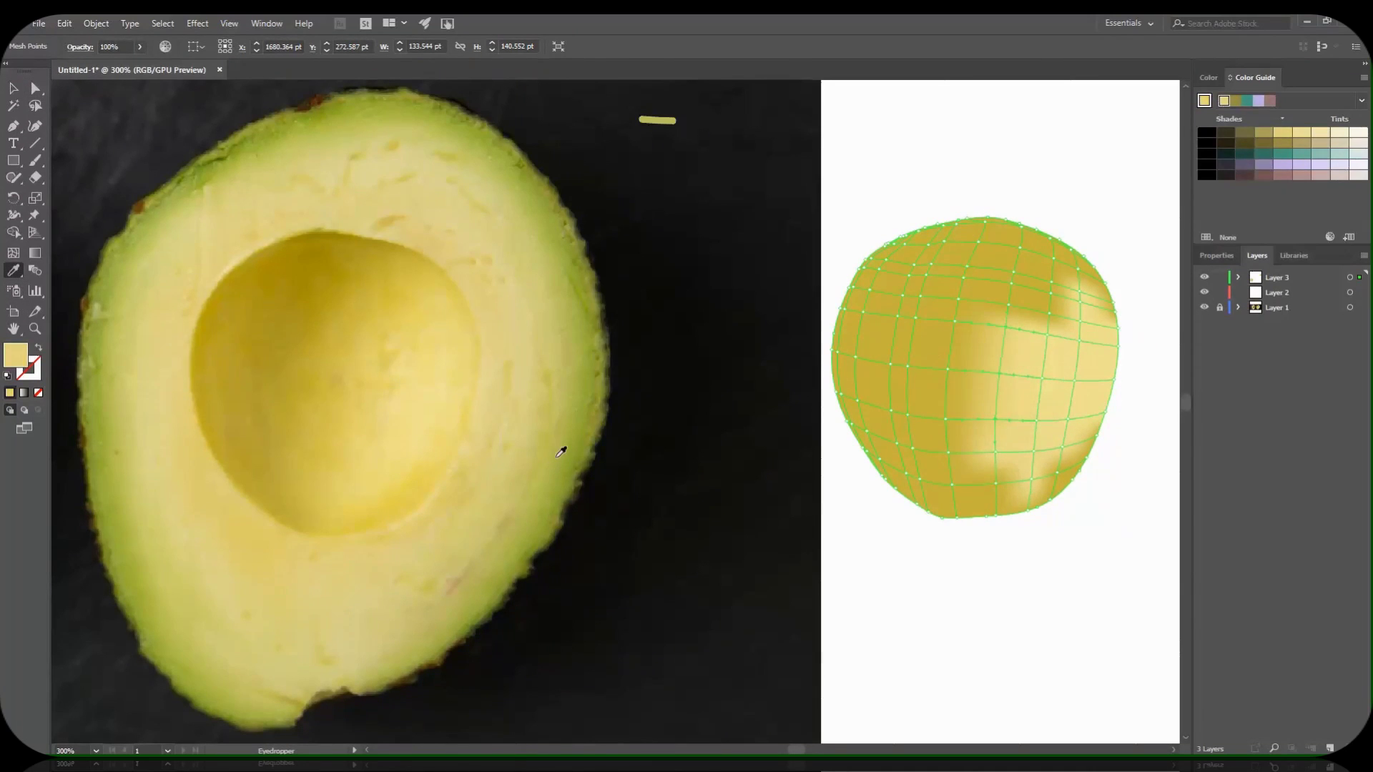
key("a")
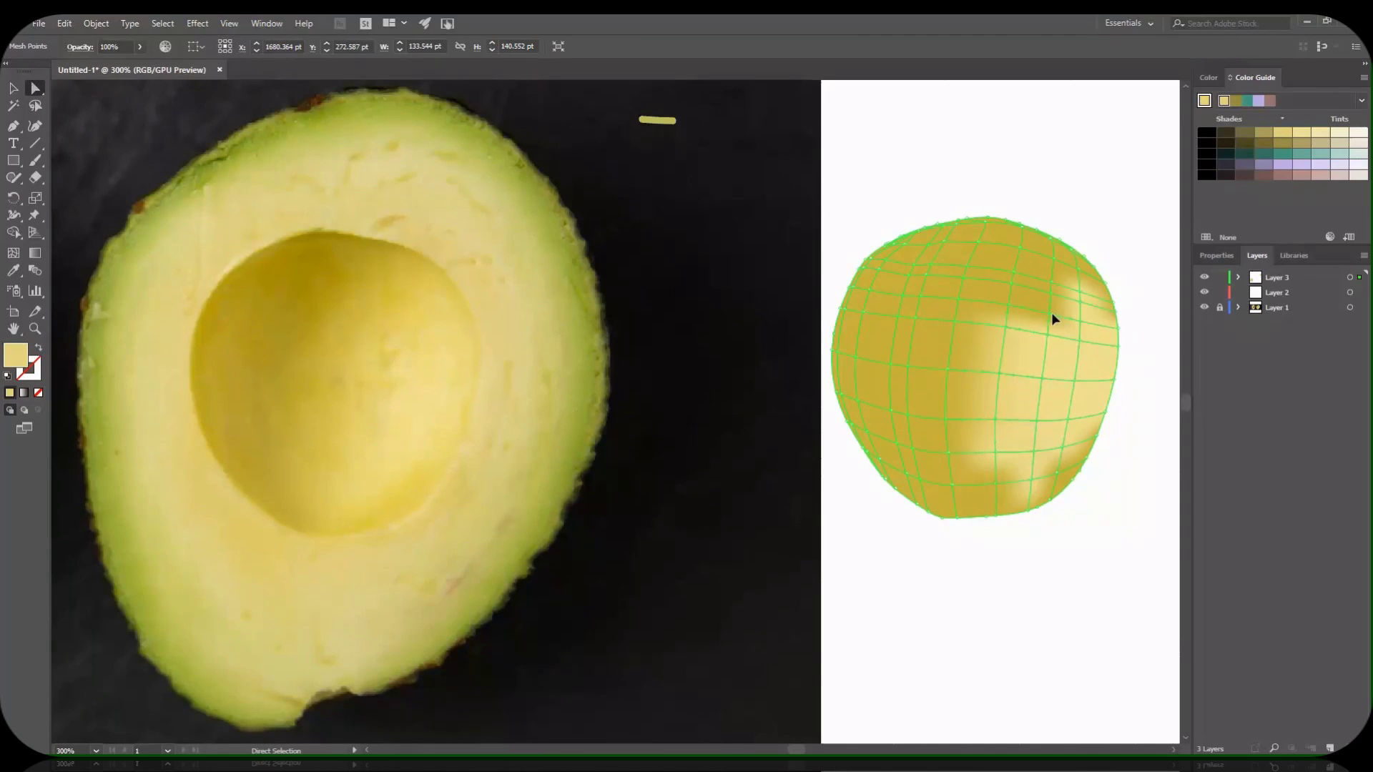
left_click(1052, 319)
key("i")
left_click(406, 345)
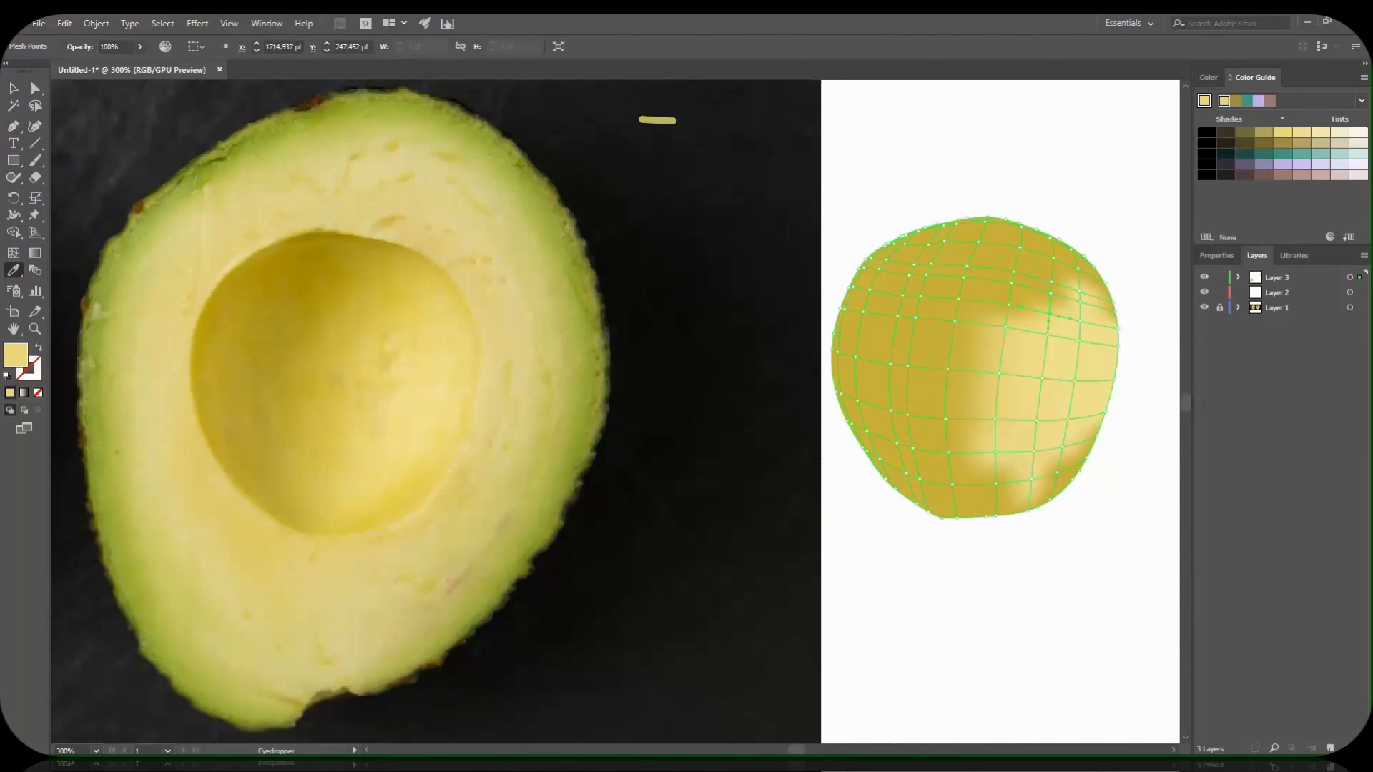
left_click(95, 751)
Zoom to 150% and move the pit mesh down beside the large flesh mesh.
left_click(118, 548)
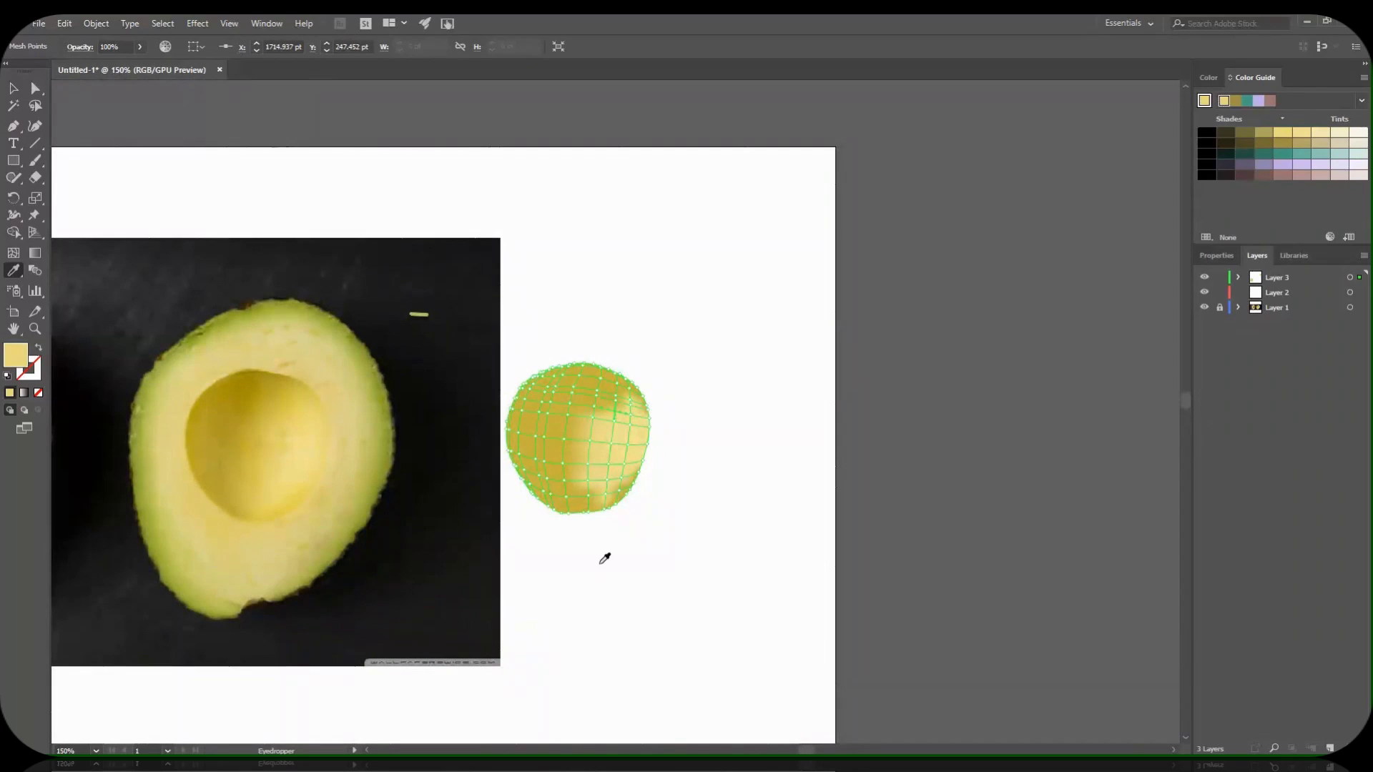
key("space")
left_click_drag(577, 564, 909, 341)
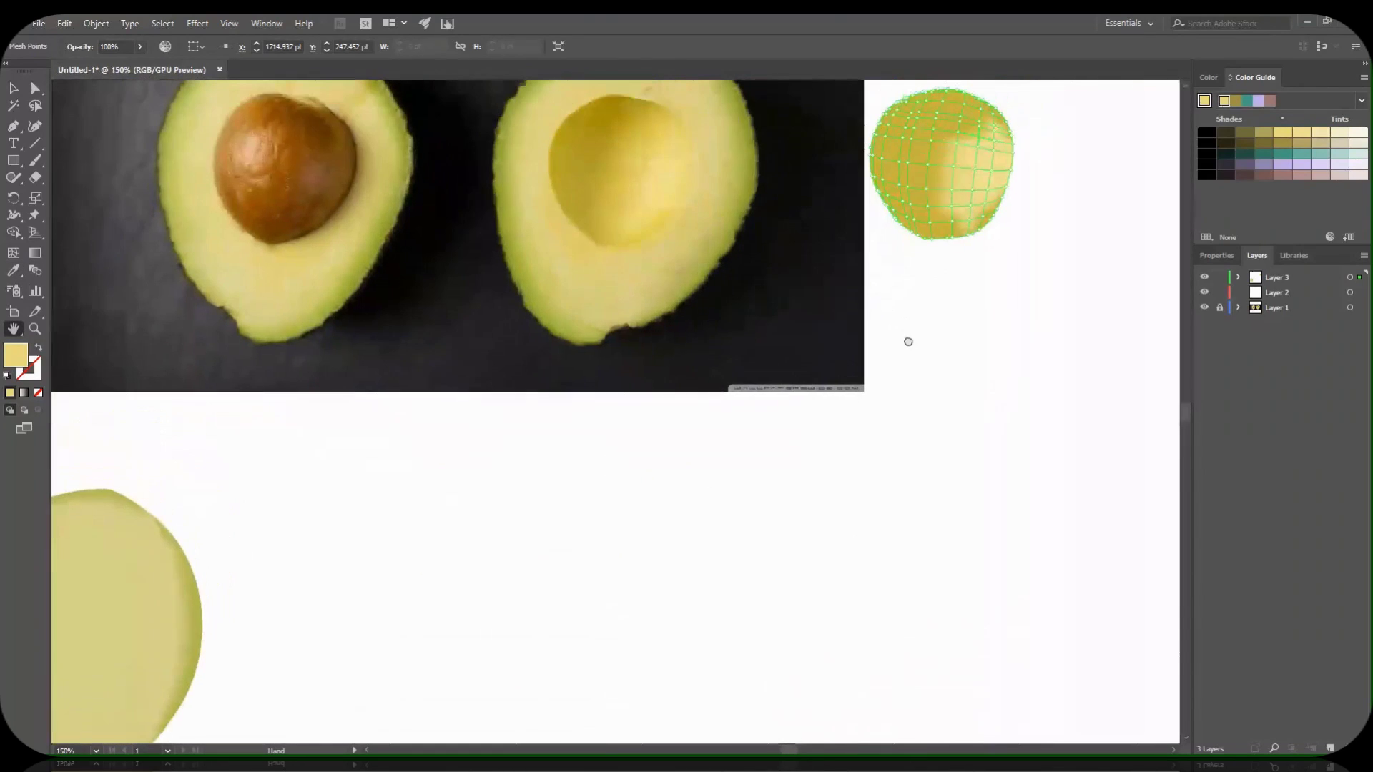
key("v")
mouse_move(1008, 184)
left_mouse_down()
mouse_move(744, 561)
mouse_move(362, 573)
mouse_move(609, 531)
mouse_move(612, 498)
left_mouse_up()
left_click(536, 521)
key("space")
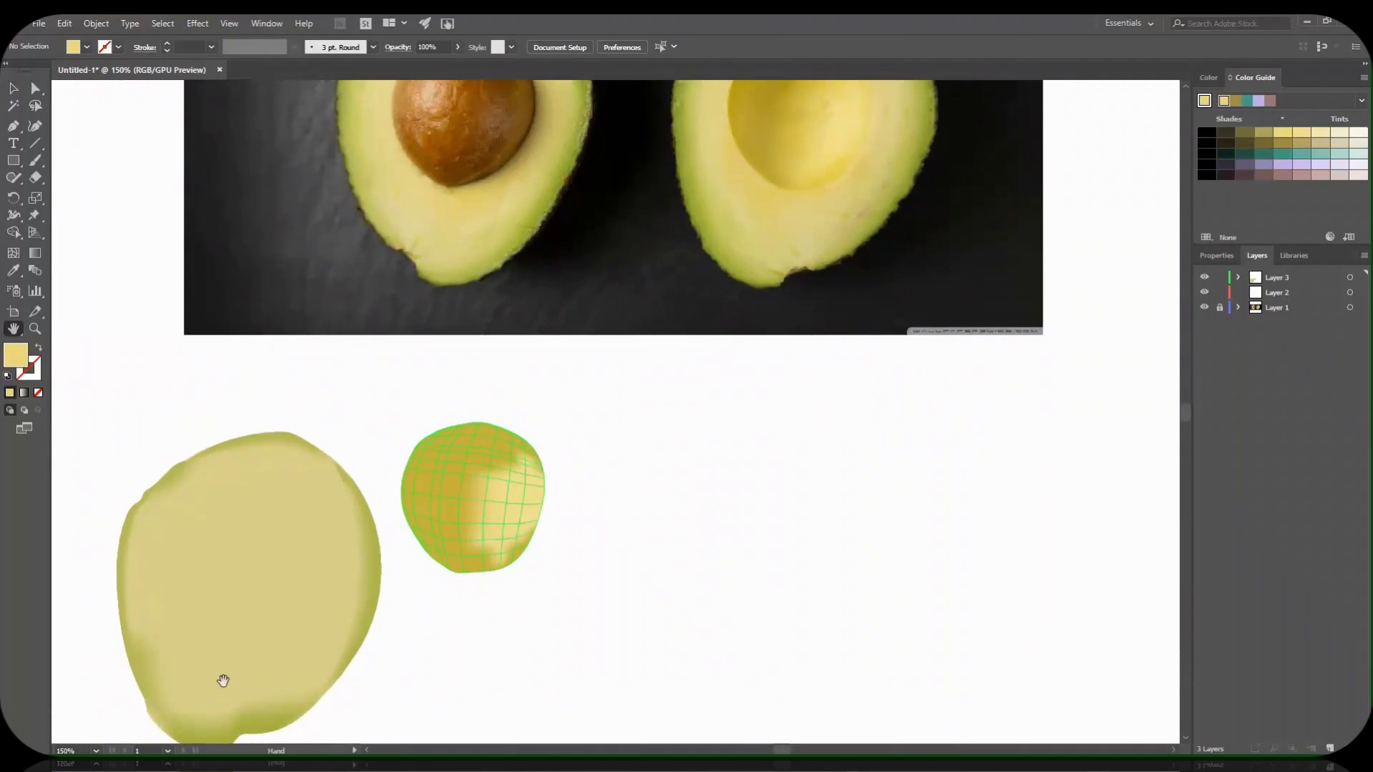
Drag the flesh mesh's bottom points upward to reshape its lower grid.
left_click(35, 88)
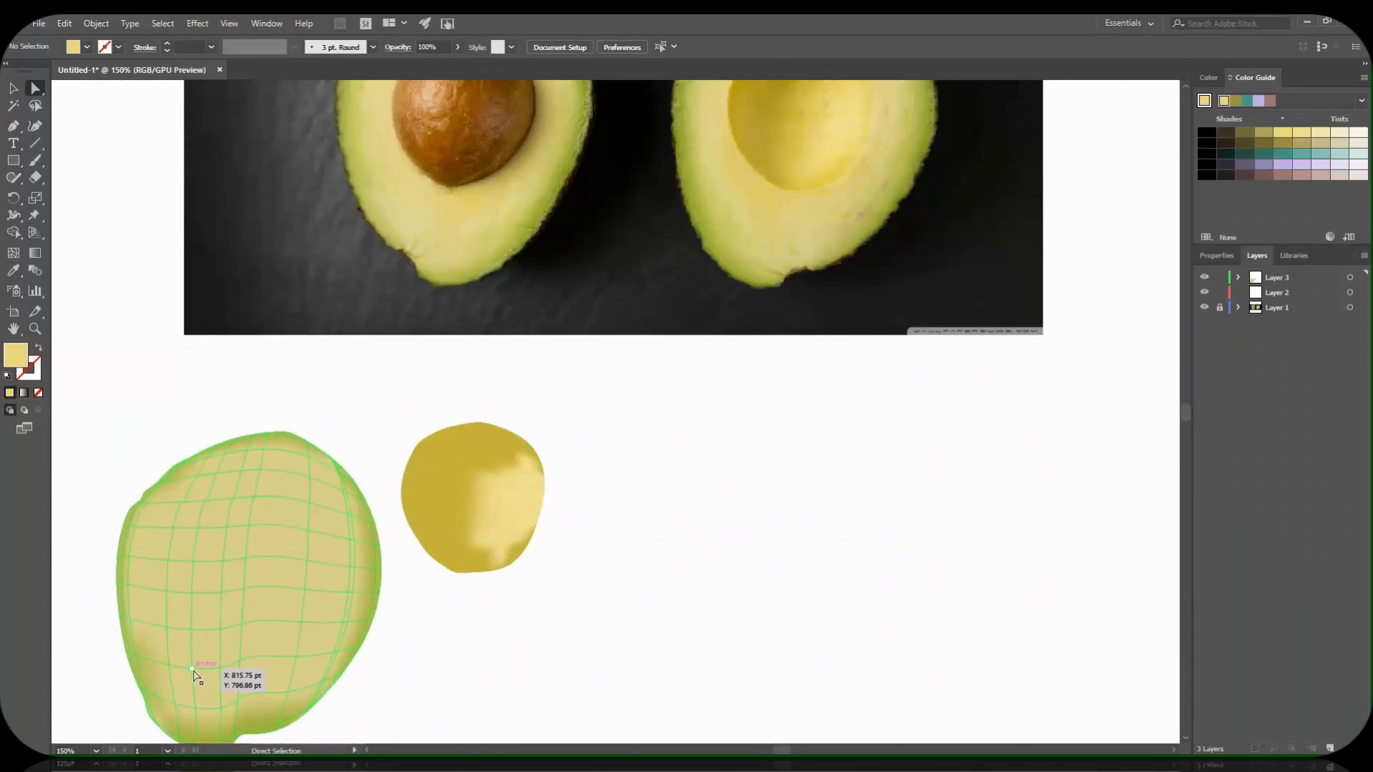
left_click(193, 671)
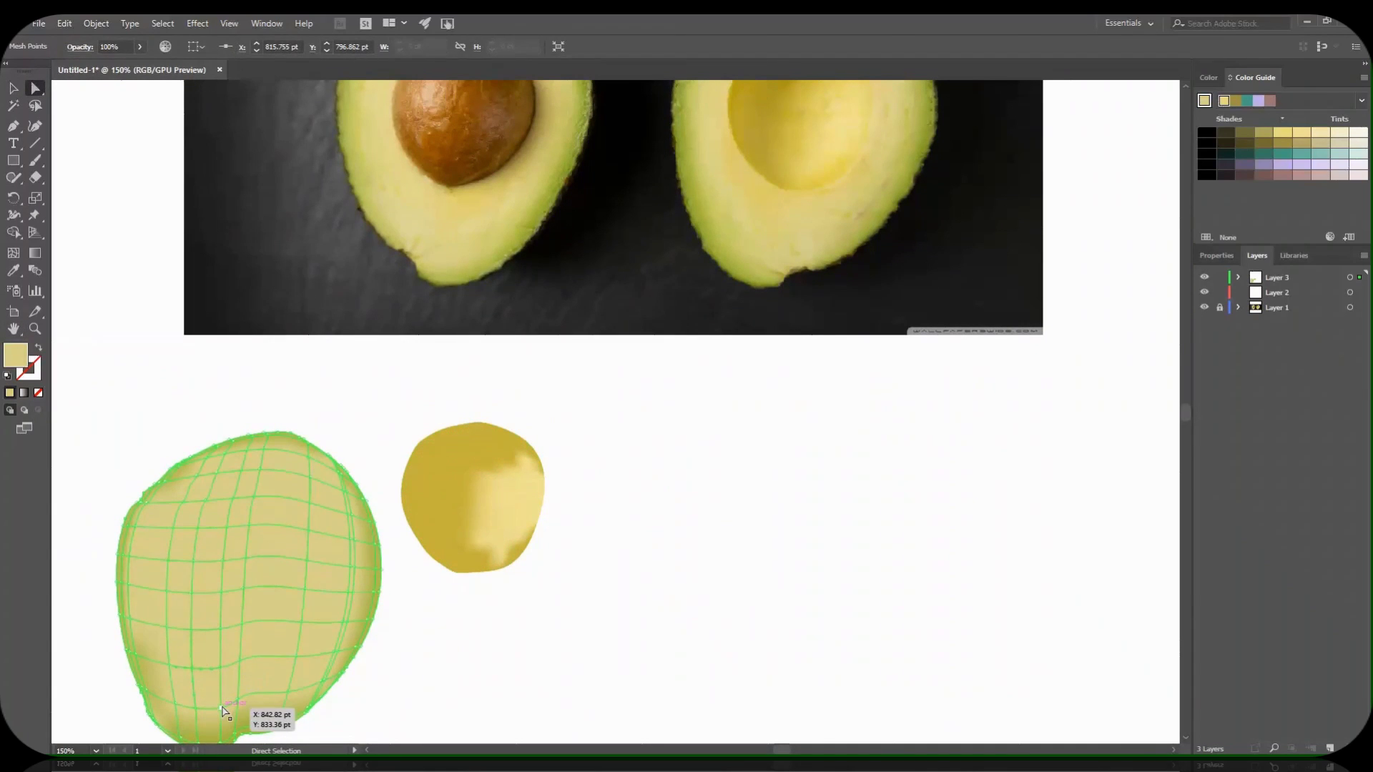
left_click_drag(224, 710, 218, 668)
left_click(218, 668)
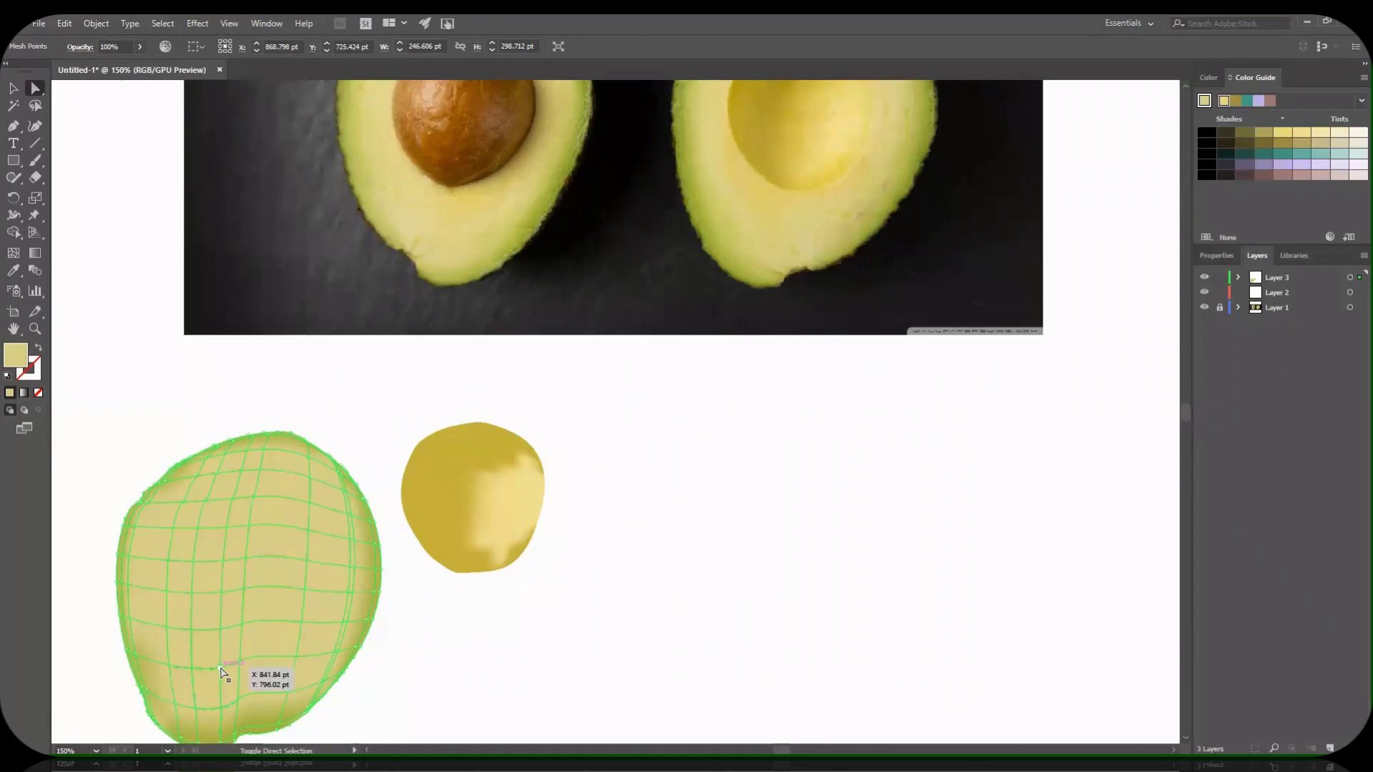
left_click_drag(280, 701, 243, 665)
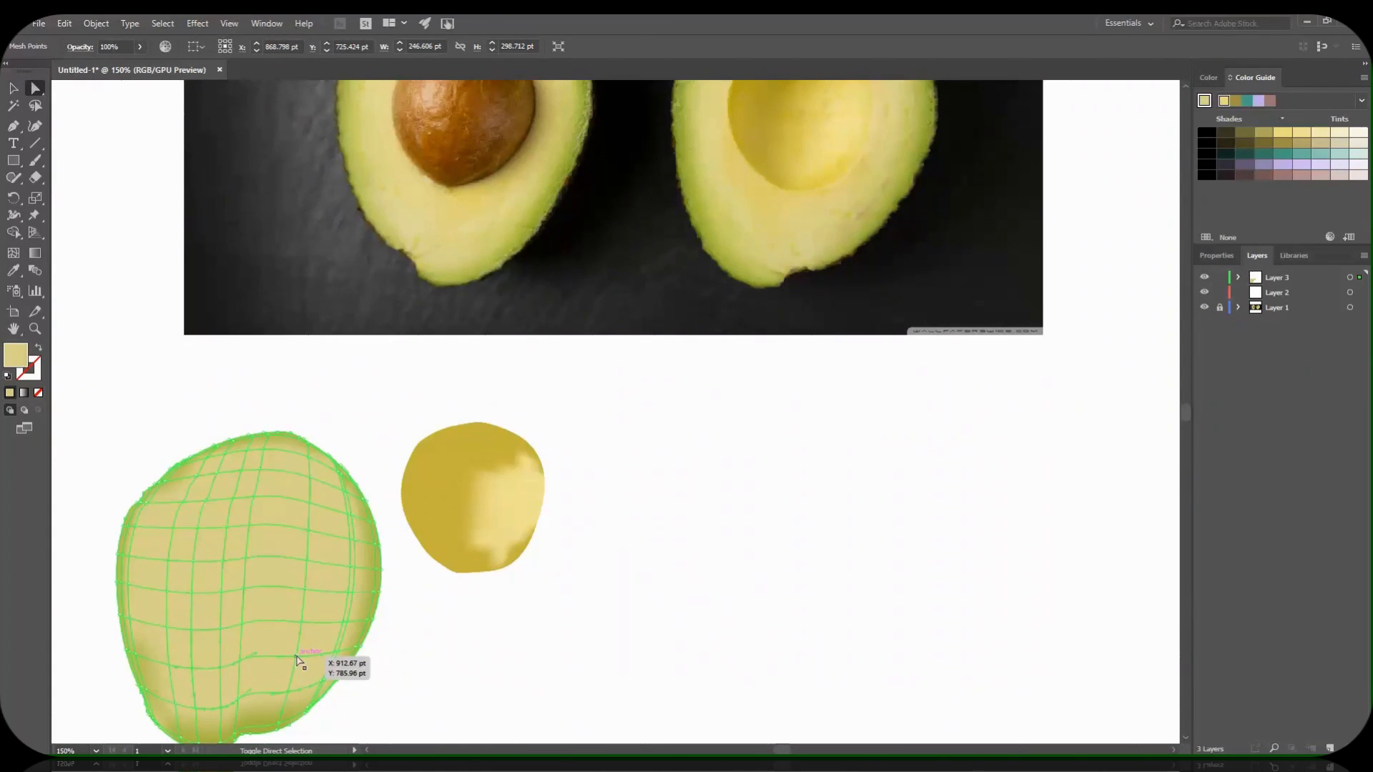
left_click(12, 270)
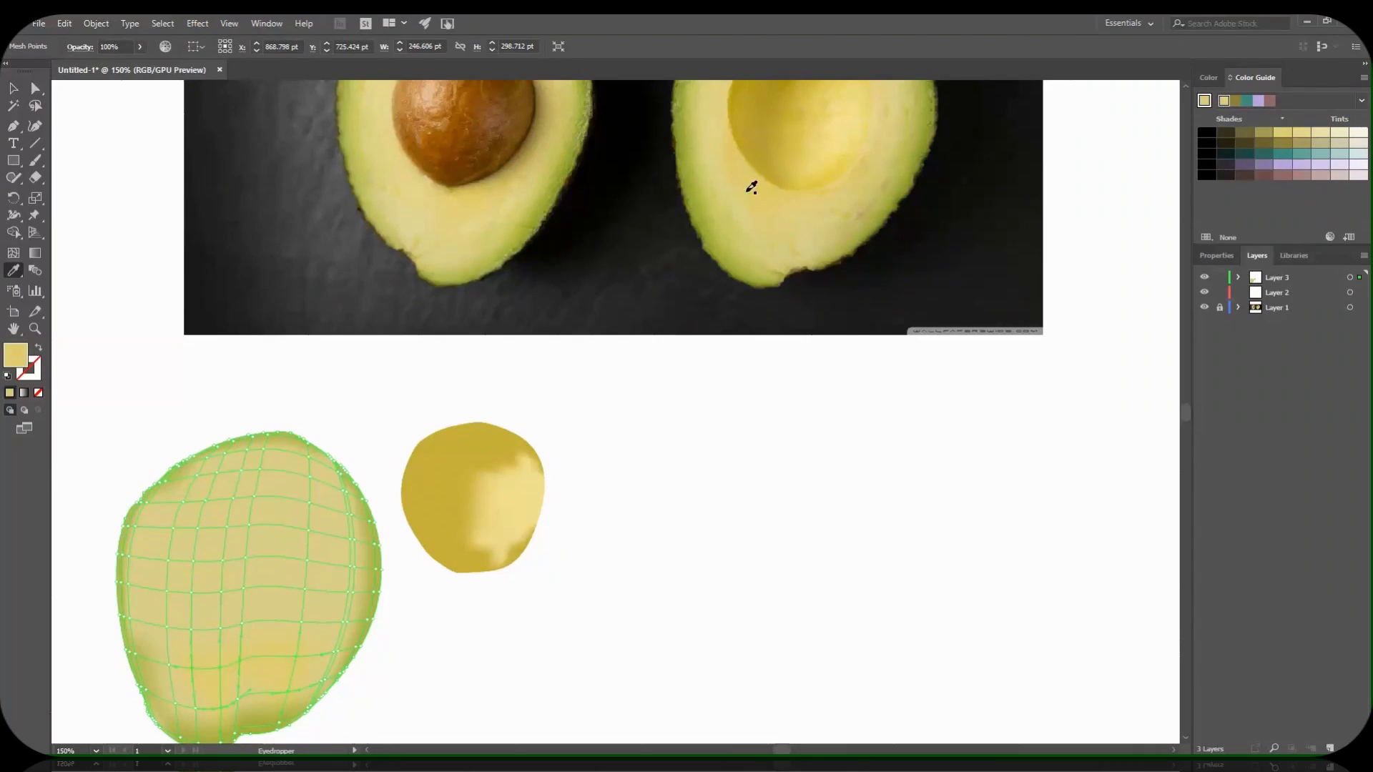
Place the pit mesh inside the flesh shape's hollow.
left_click(13, 88)
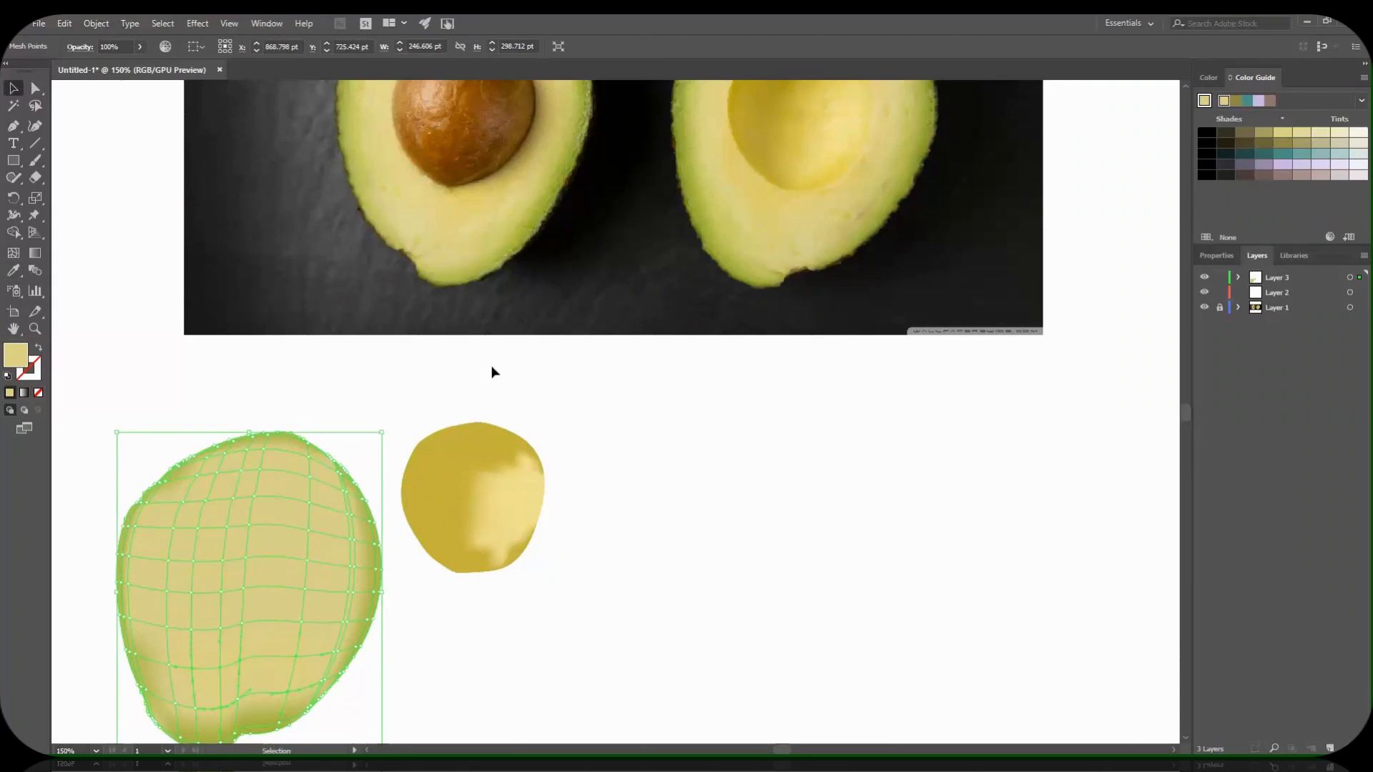
left_click_drag(599, 422, 402, 600)
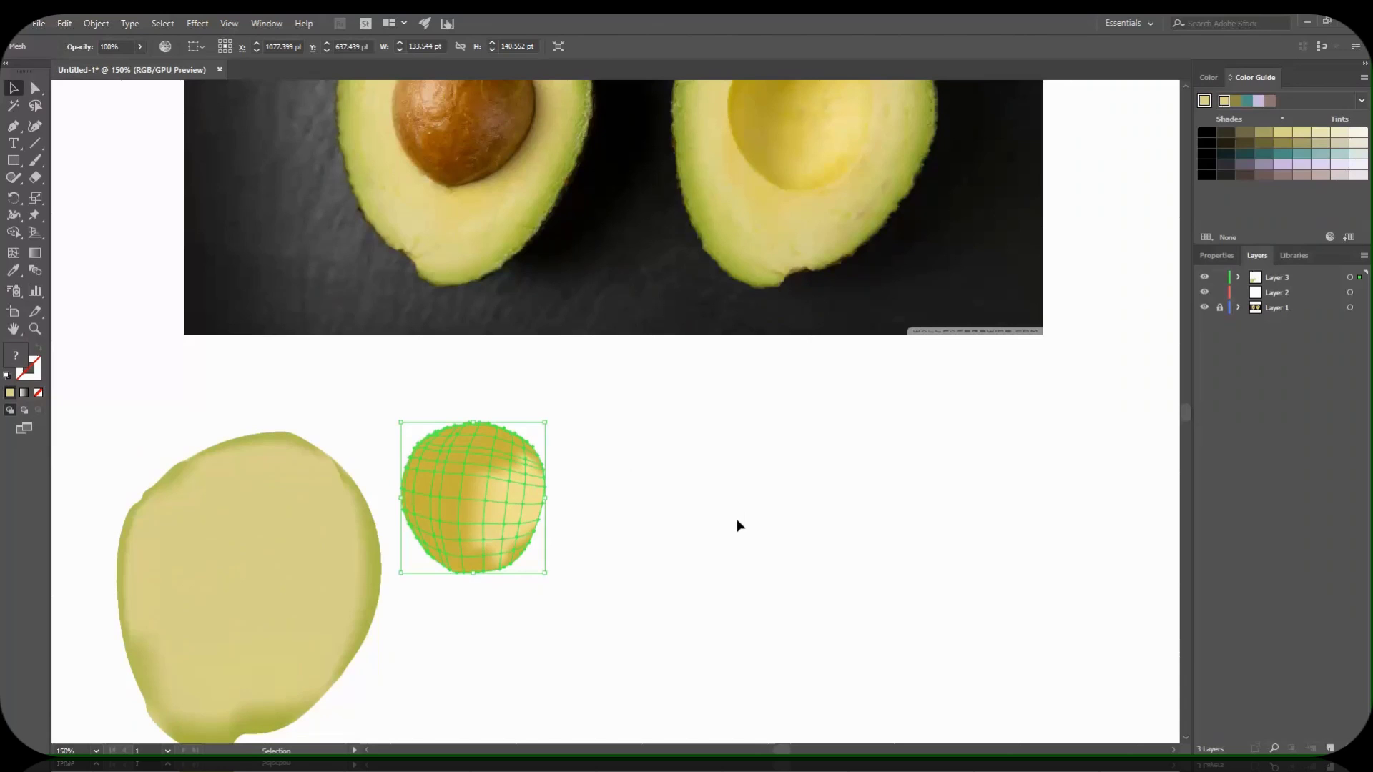
left_click_drag(910, 259, 650, 385)
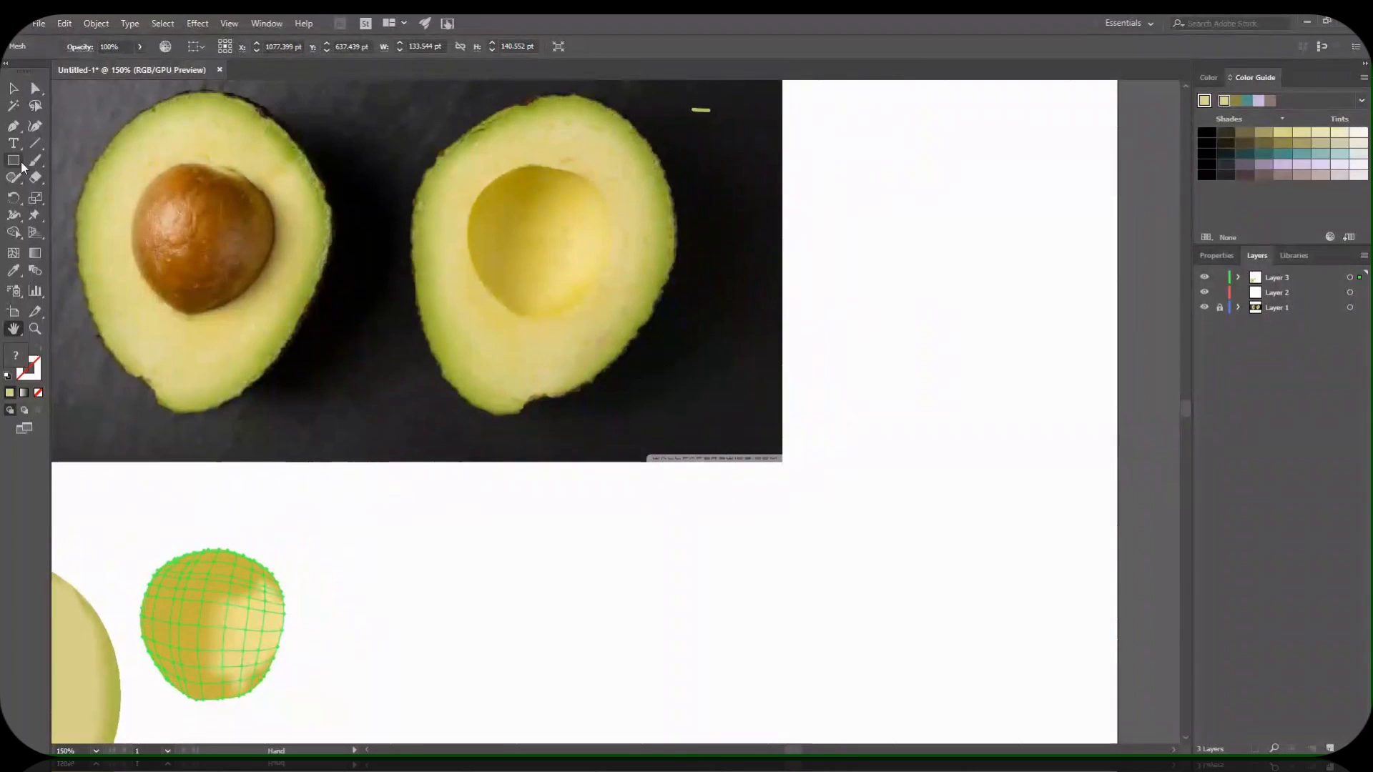
left_click_drag(521, 544, 831, 328)
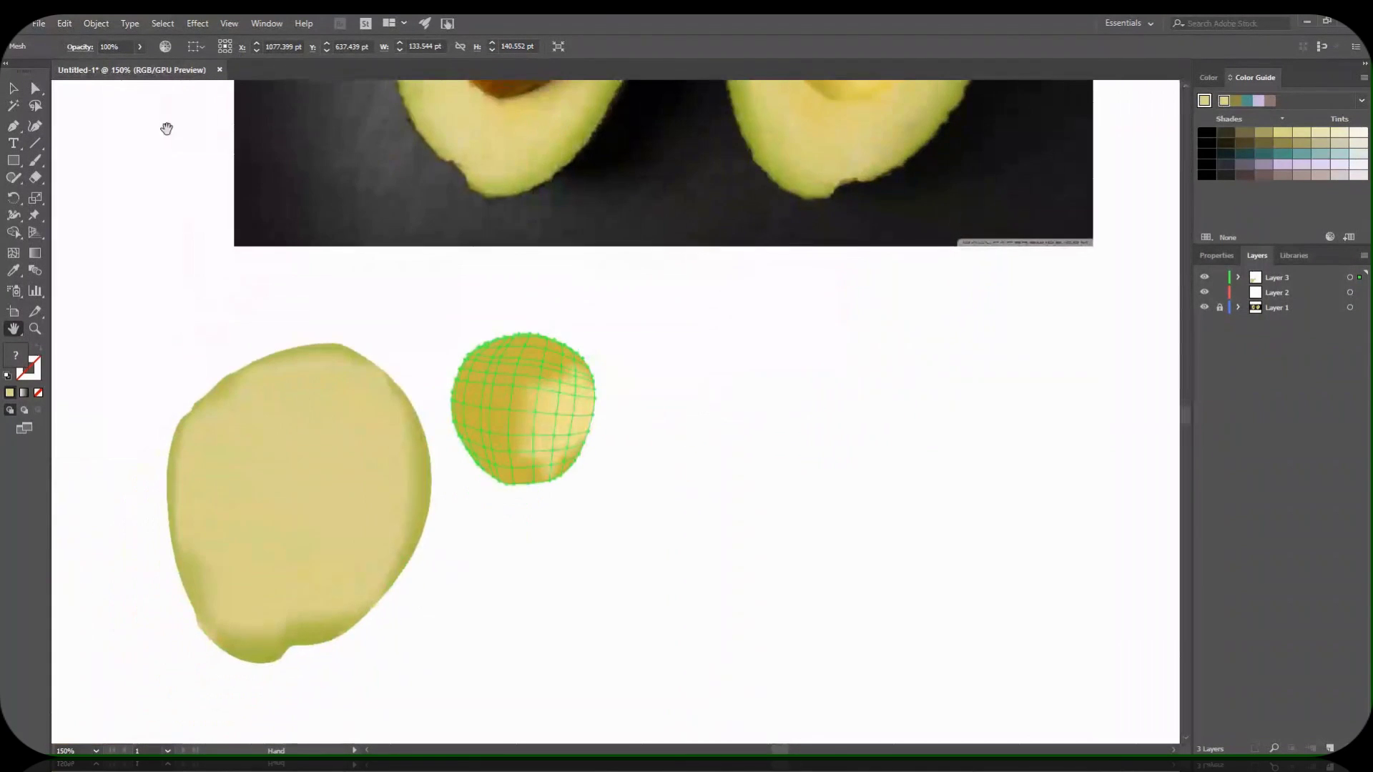
key("v")
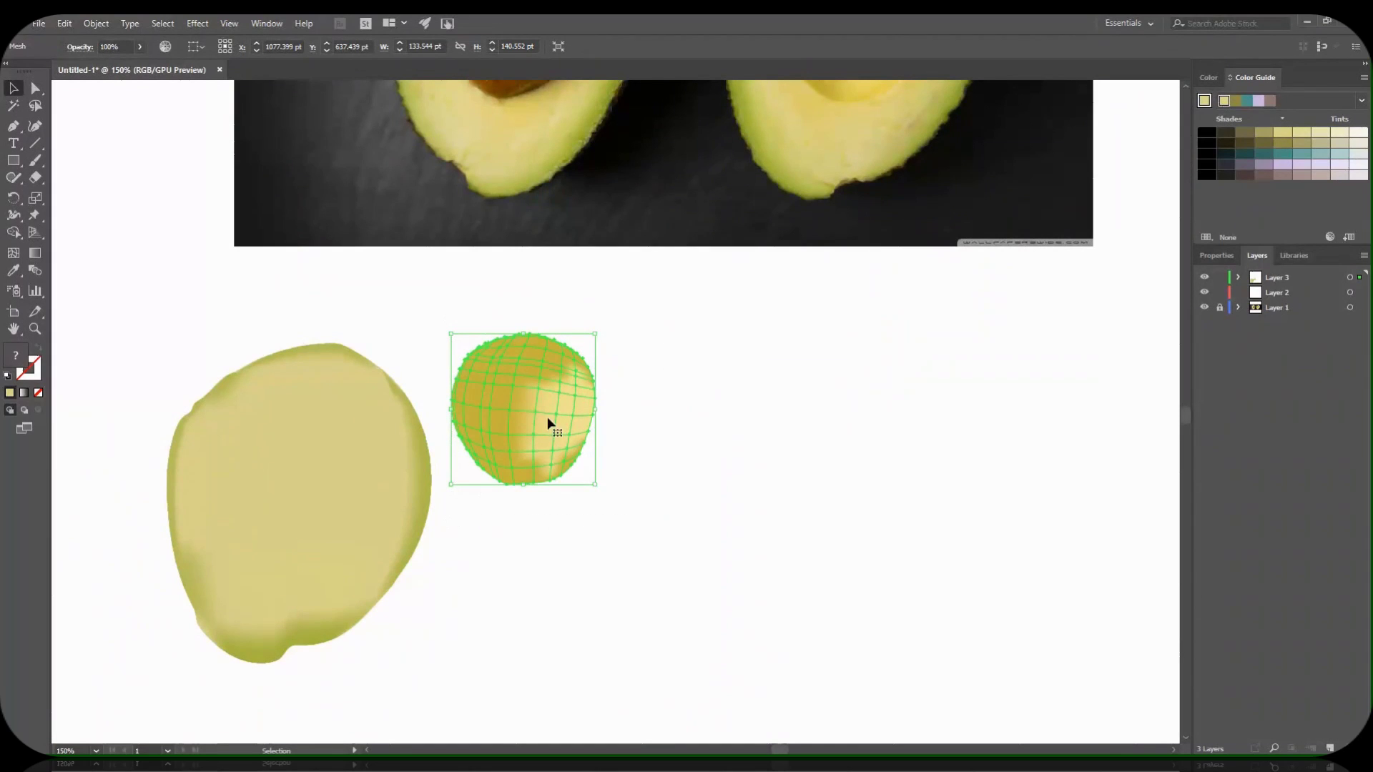
mouse_move(553, 419)
left_mouse_down()
mouse_move(309, 513)
mouse_move(319, 499)
left_mouse_up()
Select both flesh and pit meshes and move the avocado half up beside the photo.
key("h")
left_click_drag(636, 444, 620, 541)
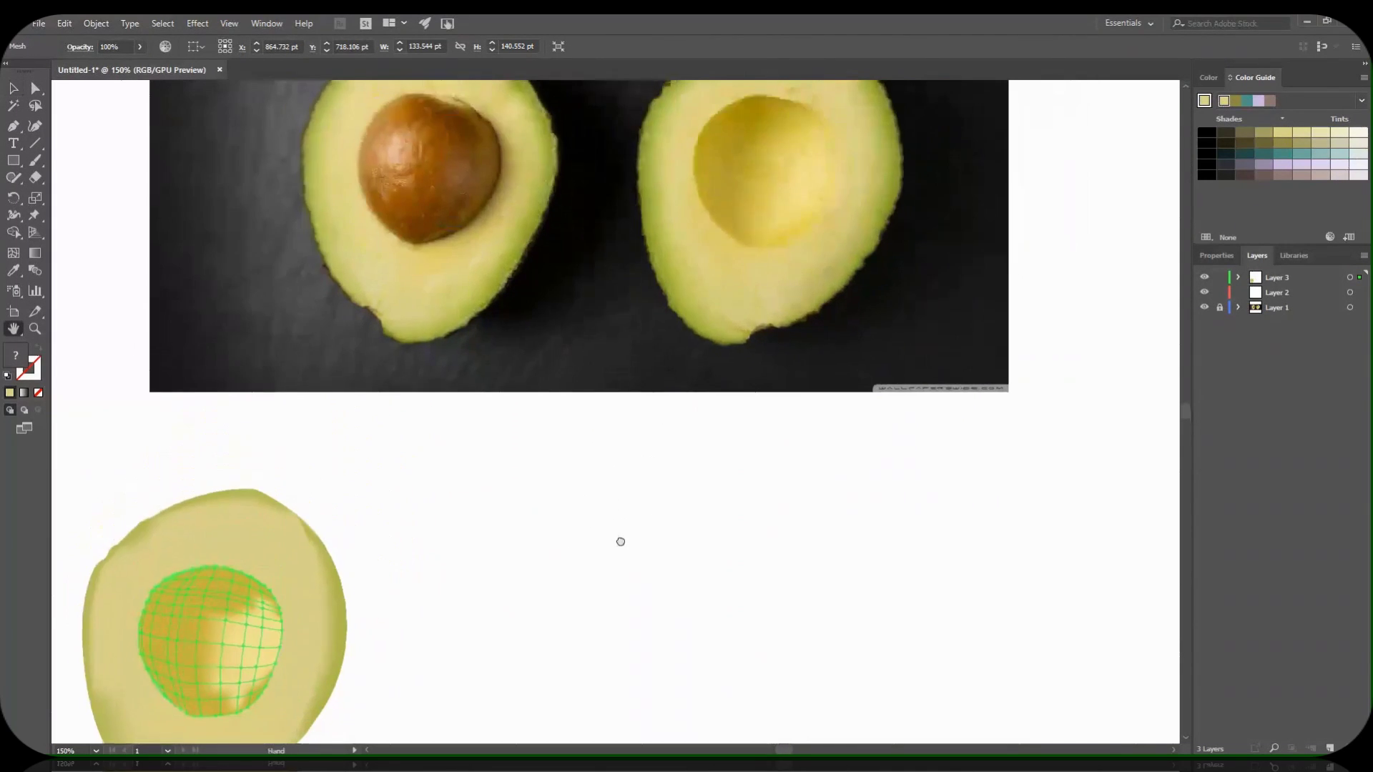
left_click(13, 88)
left_click(368, 420)
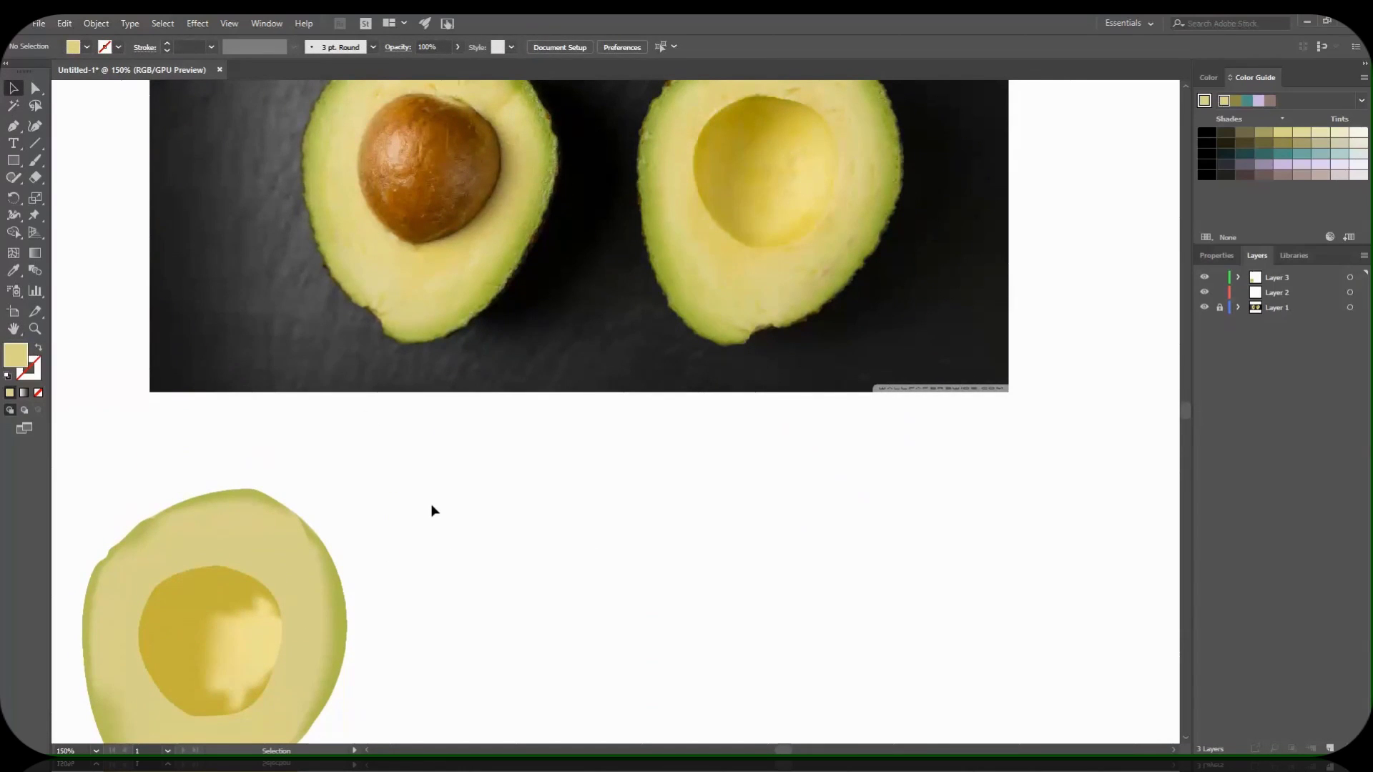
left_click_drag(485, 468, 109, 723)
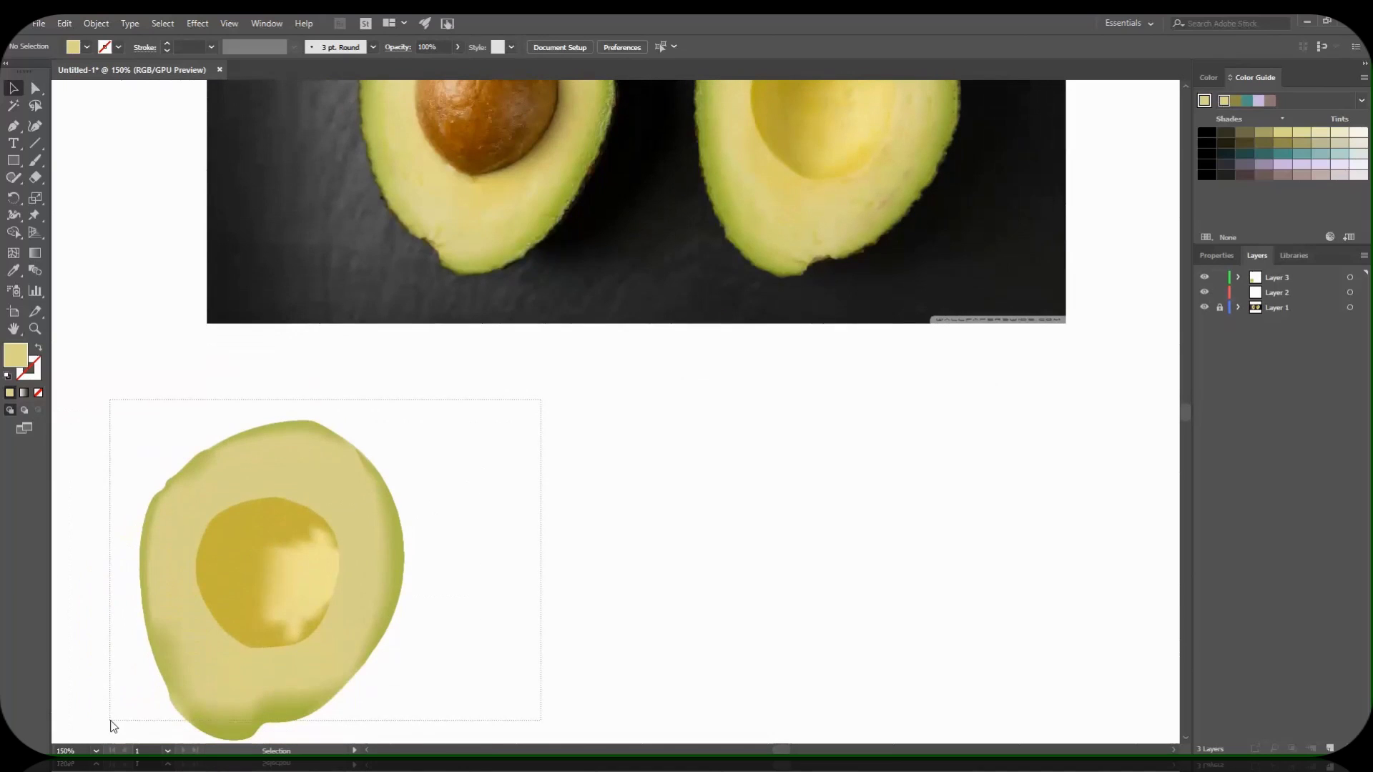
mouse_move(353, 566)
left_mouse_down()
mouse_move(515, 496)
mouse_move(1149, 115)
left_mouse_up()
Centre the avocado beside the photo and nudge the pit slightly up and right.
left_click_drag(873, 497, 555, 588)
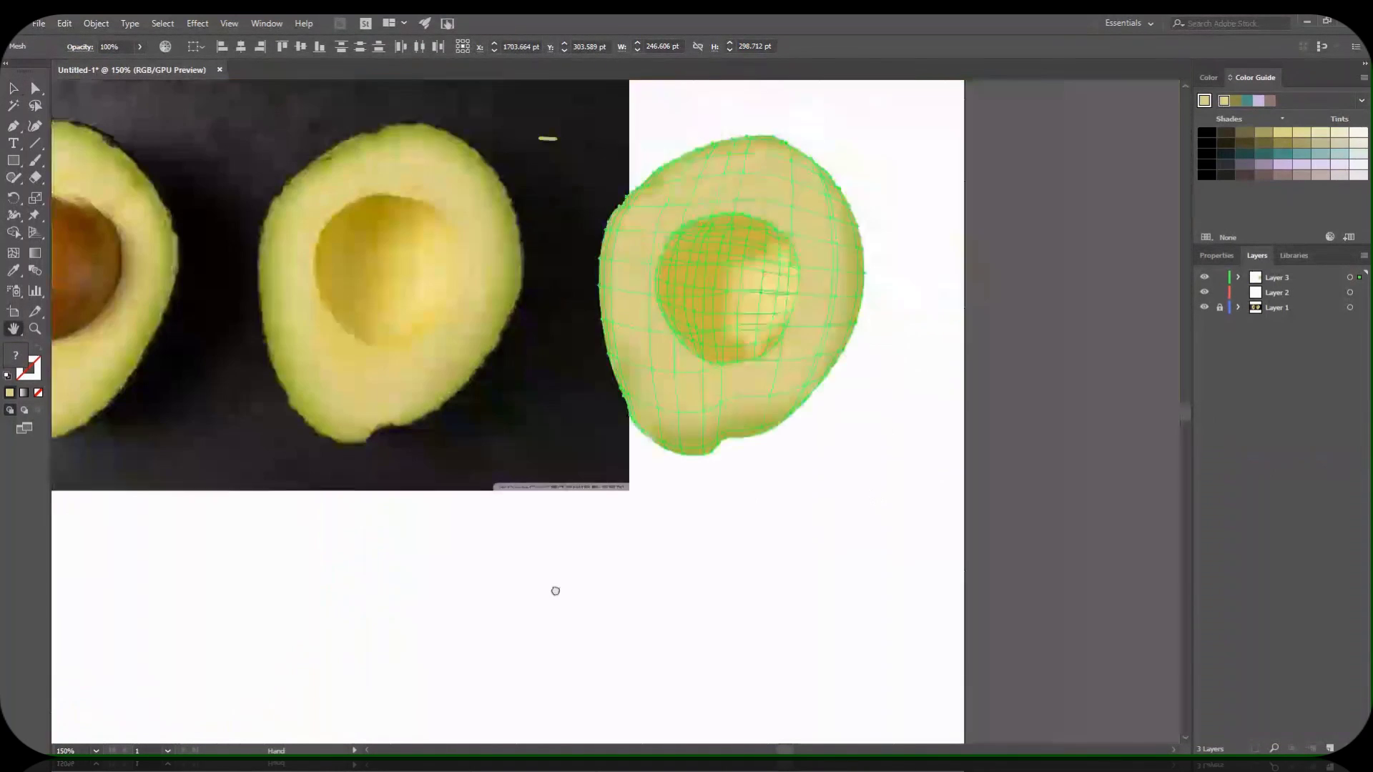
left_click(888, 160)
left_click_drag(788, 265, 796, 259)
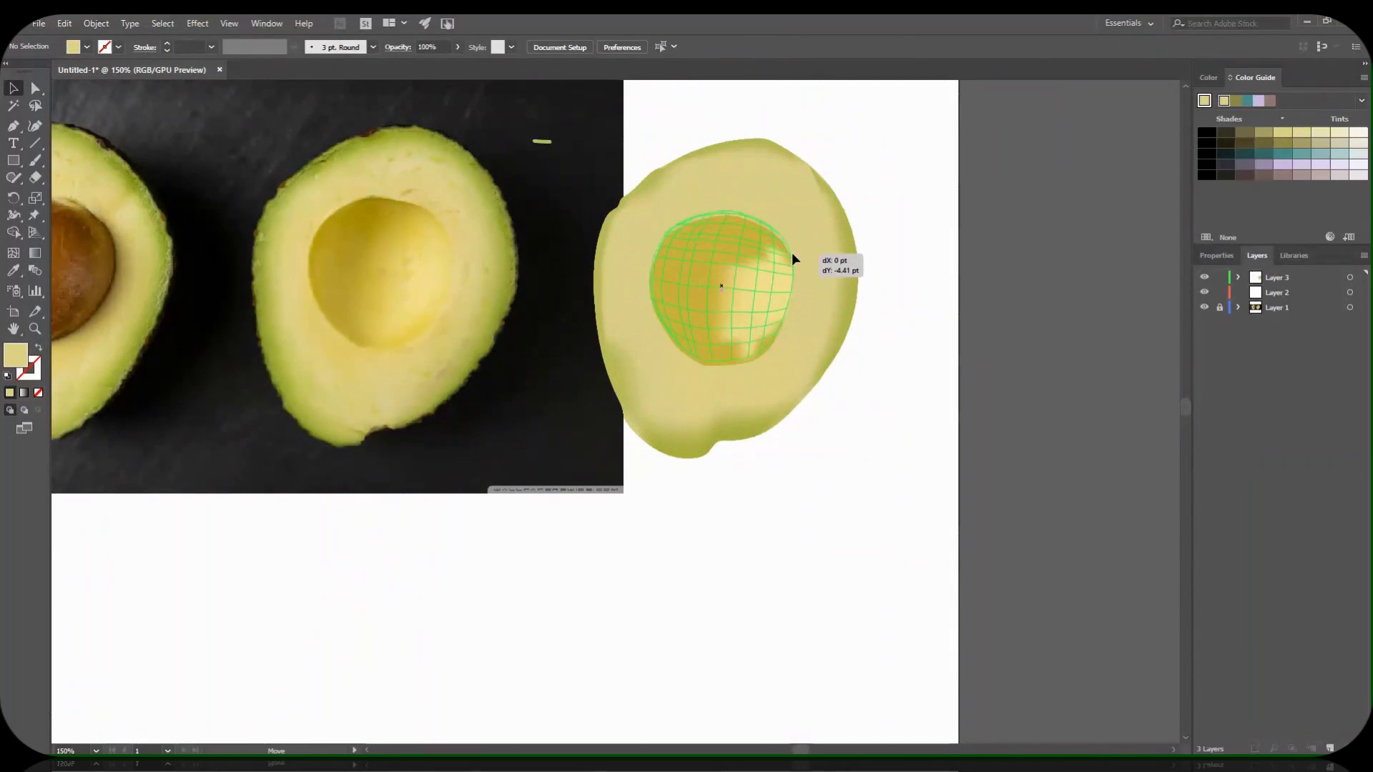
left_click(906, 286)
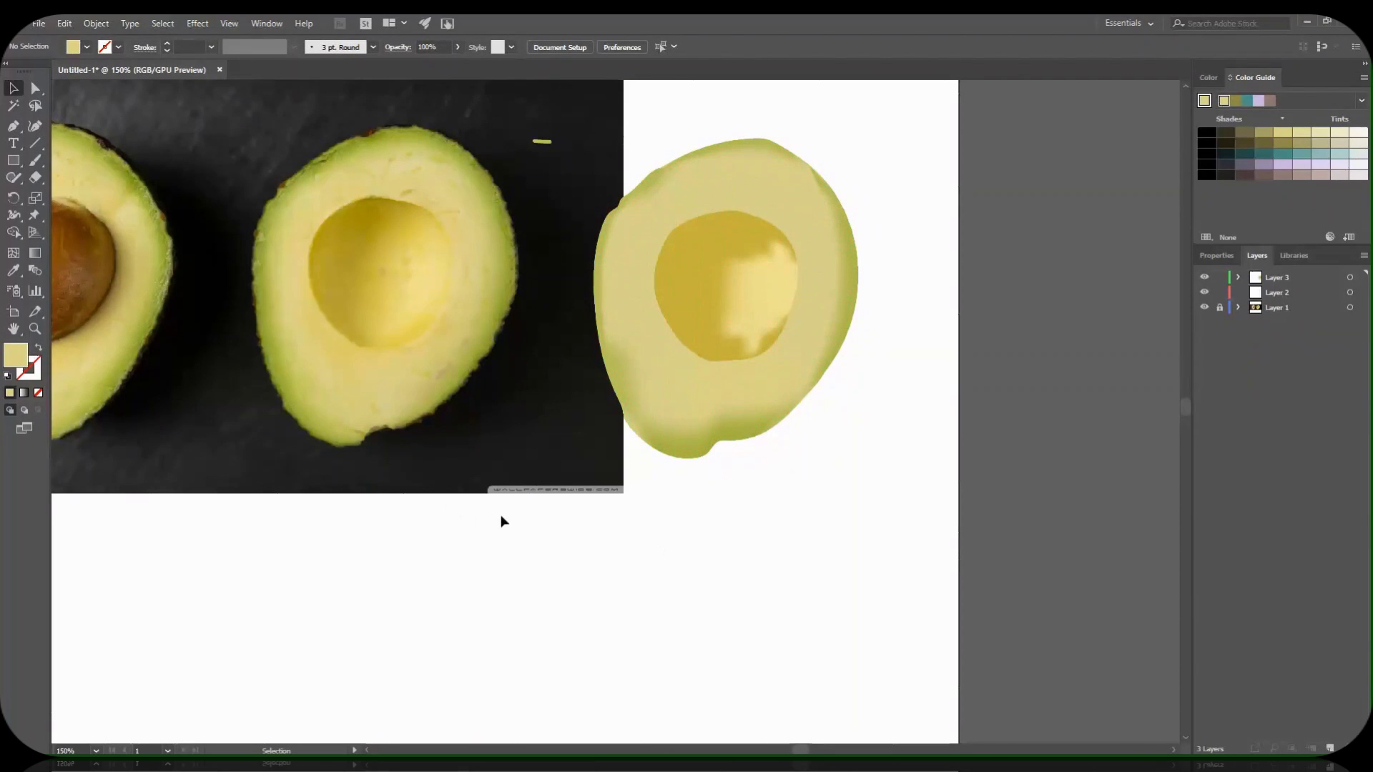
Colour mesh points along the flesh's top edge with olive green from the photo's rim.
left_click(35, 88)
left_click(635, 213)
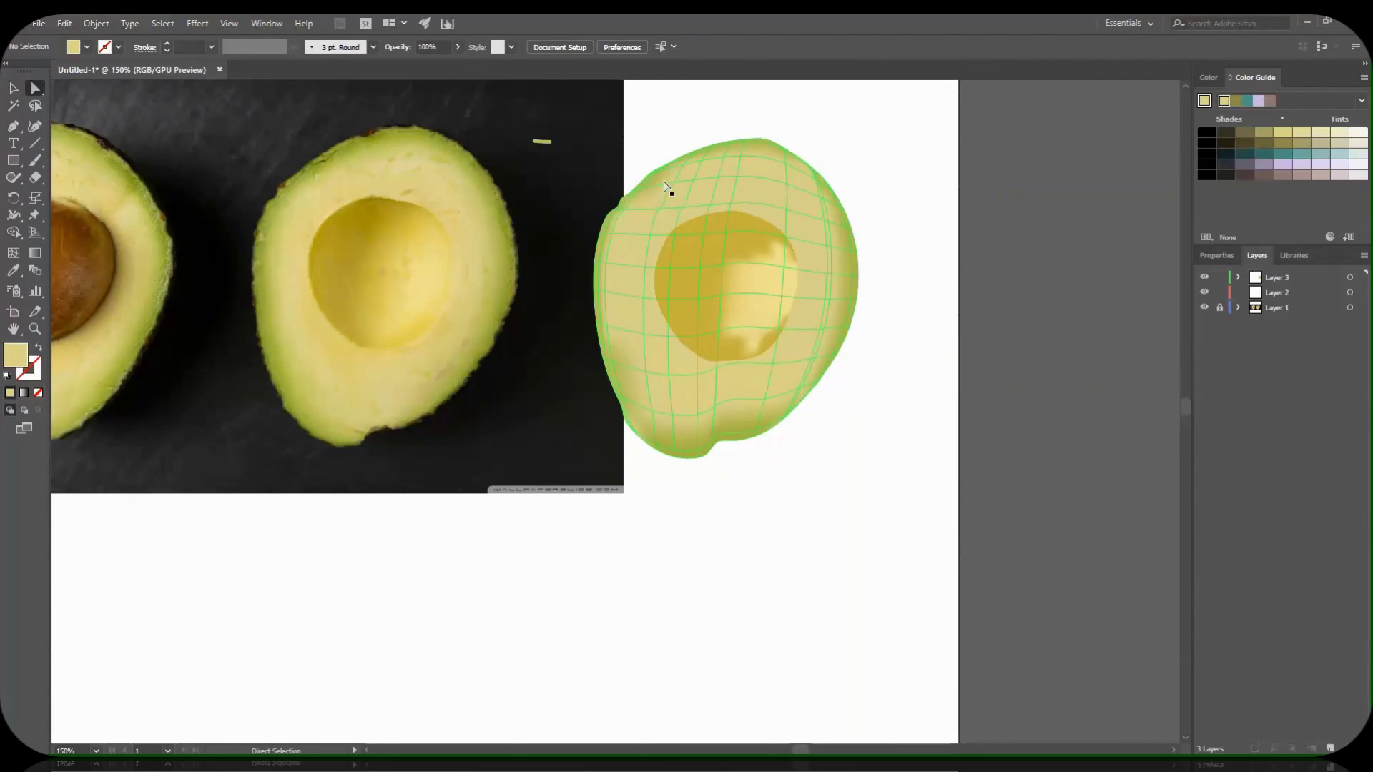
left_click(687, 168)
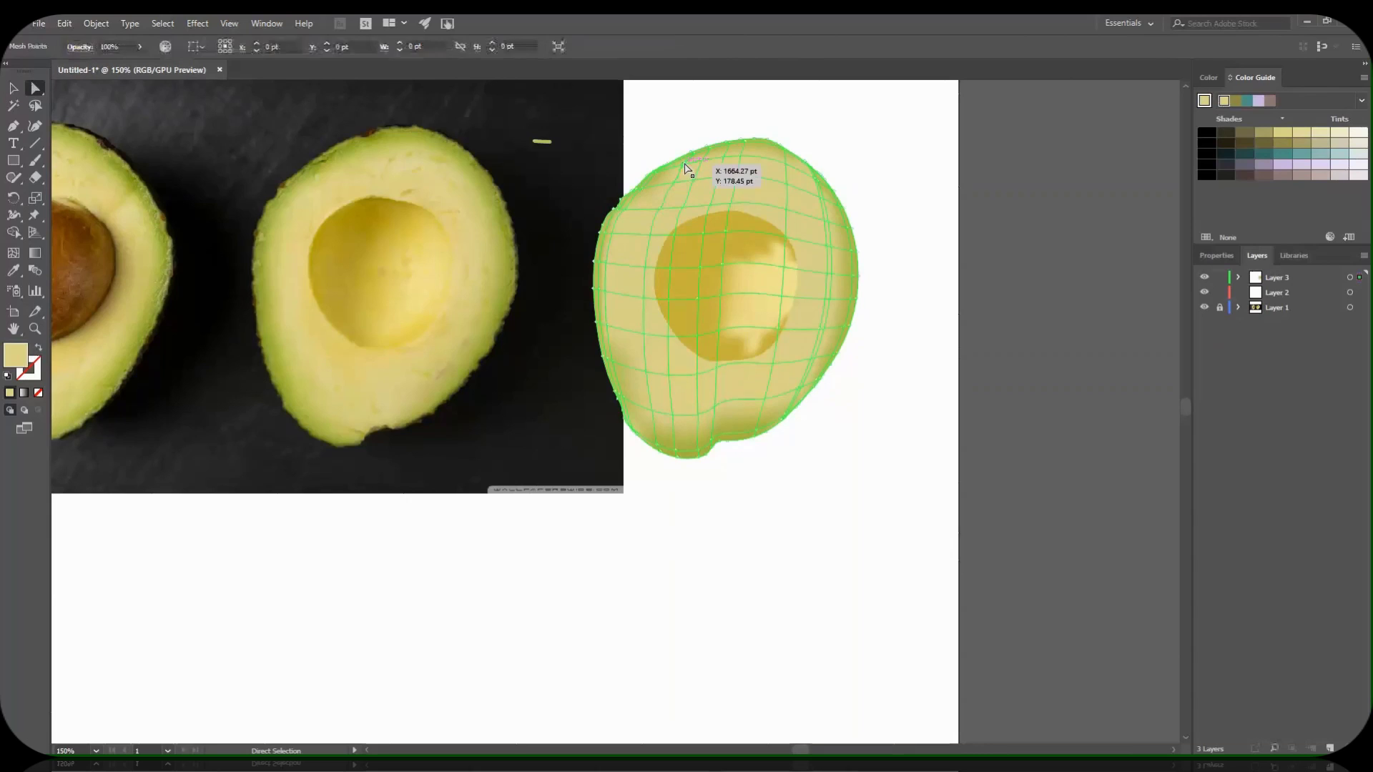
key("i")
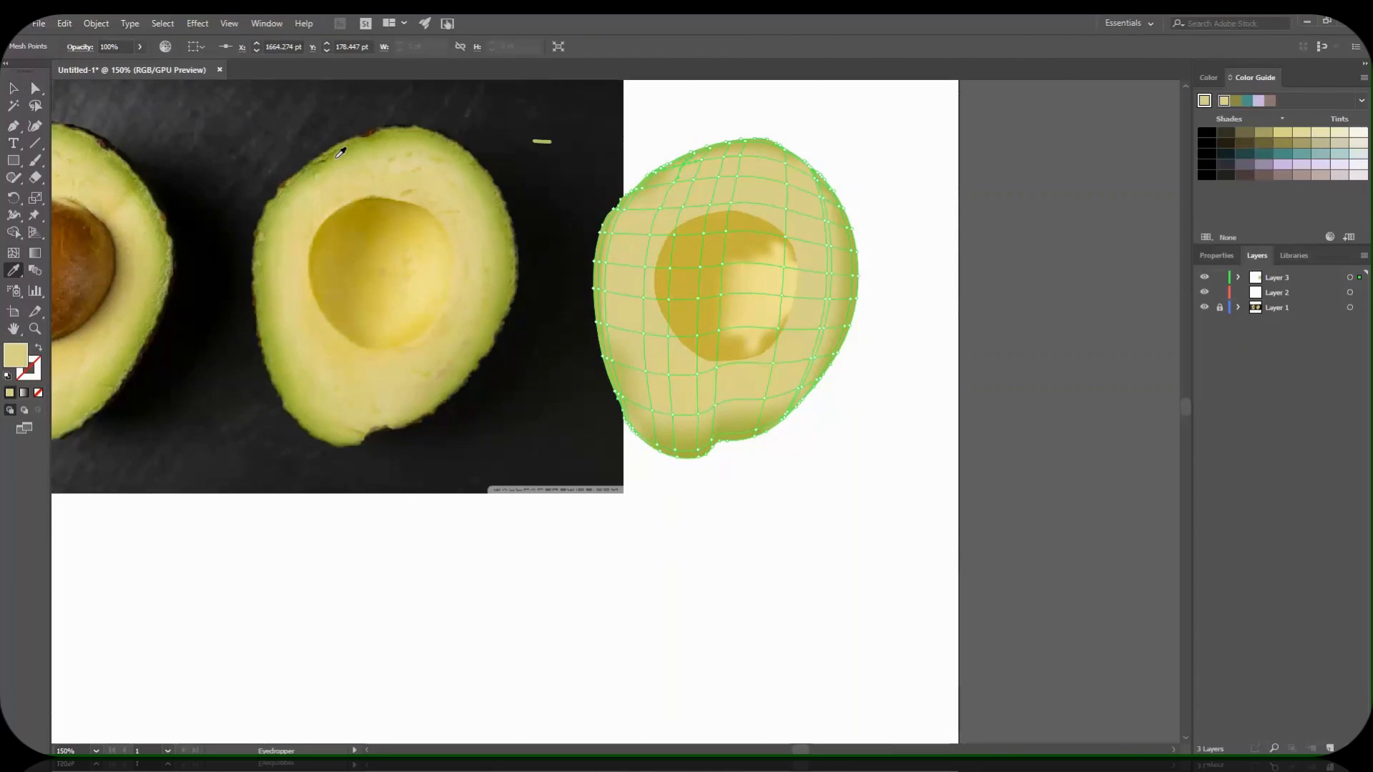
left_click(335, 160)
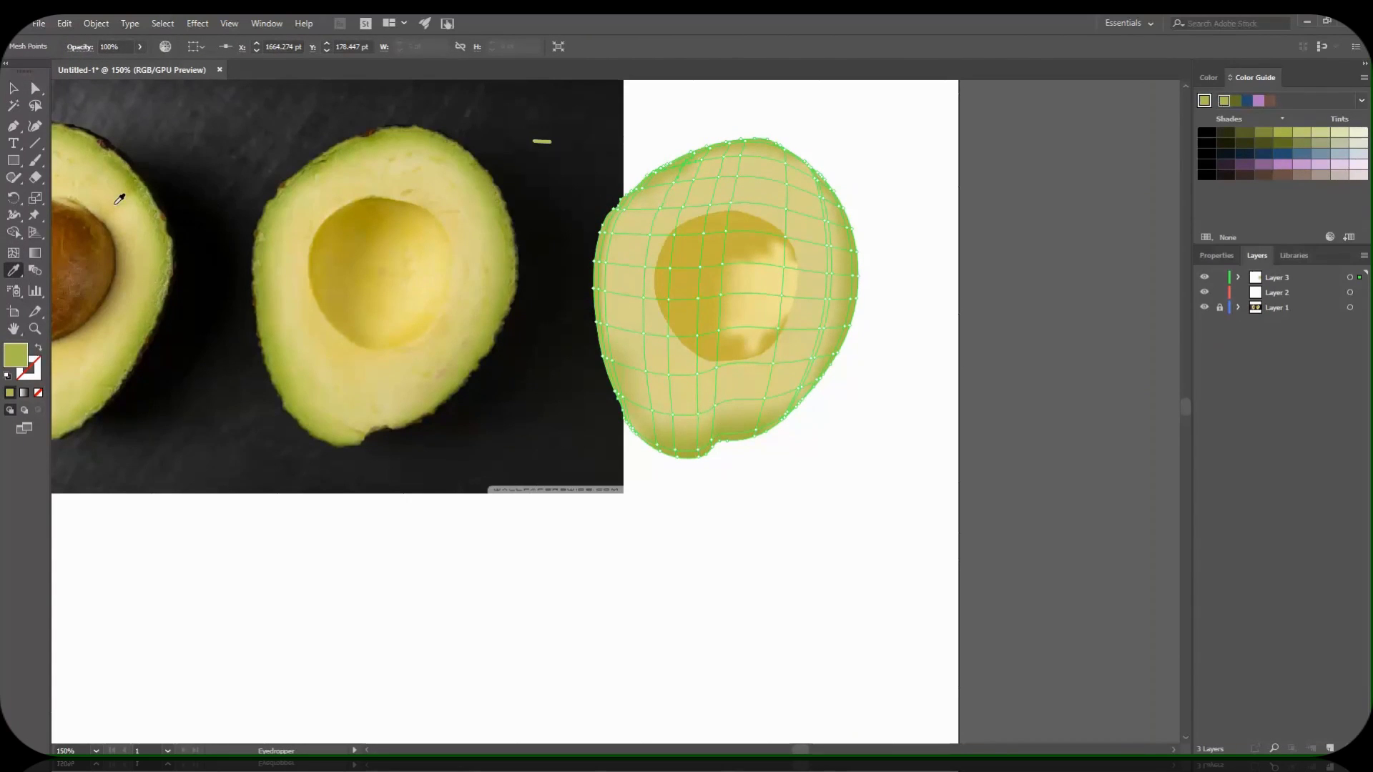
key("a")
left_click(784, 169)
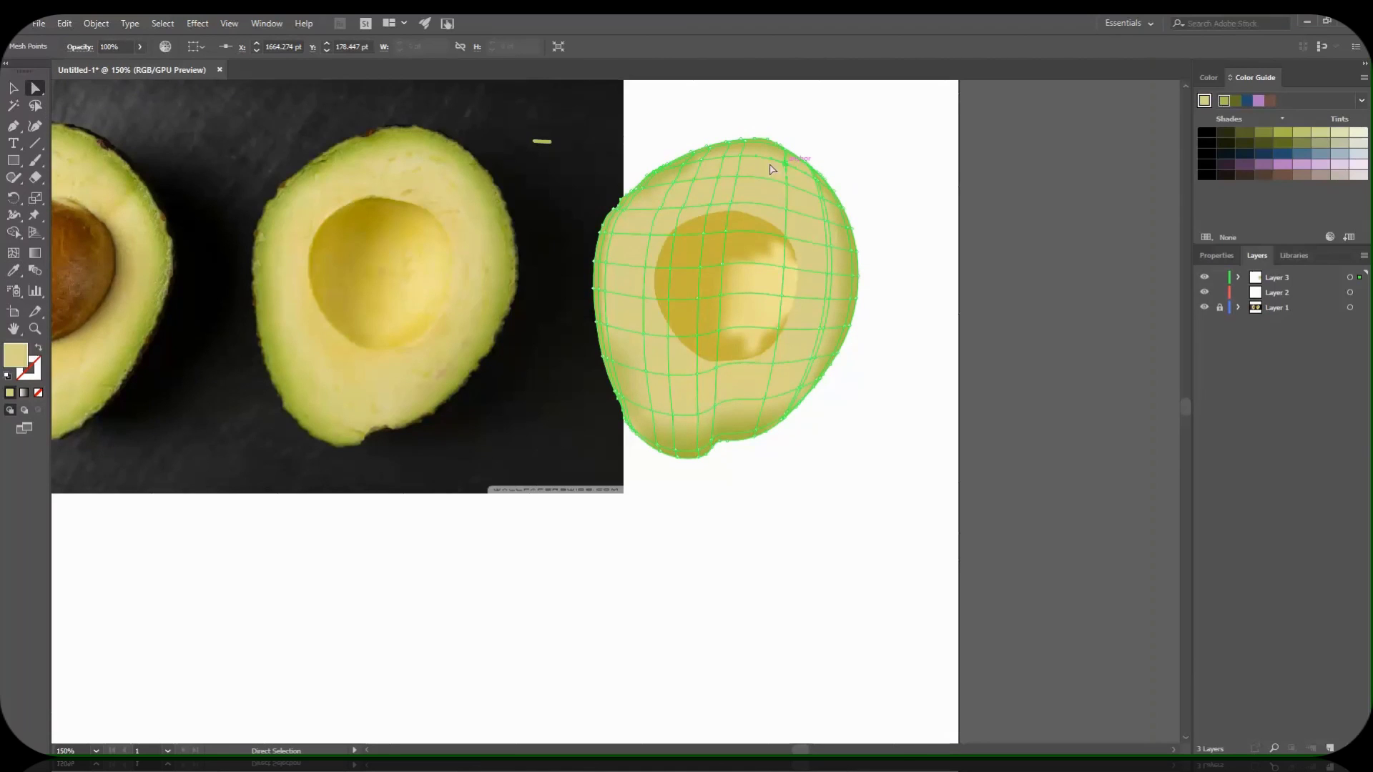
key("i")
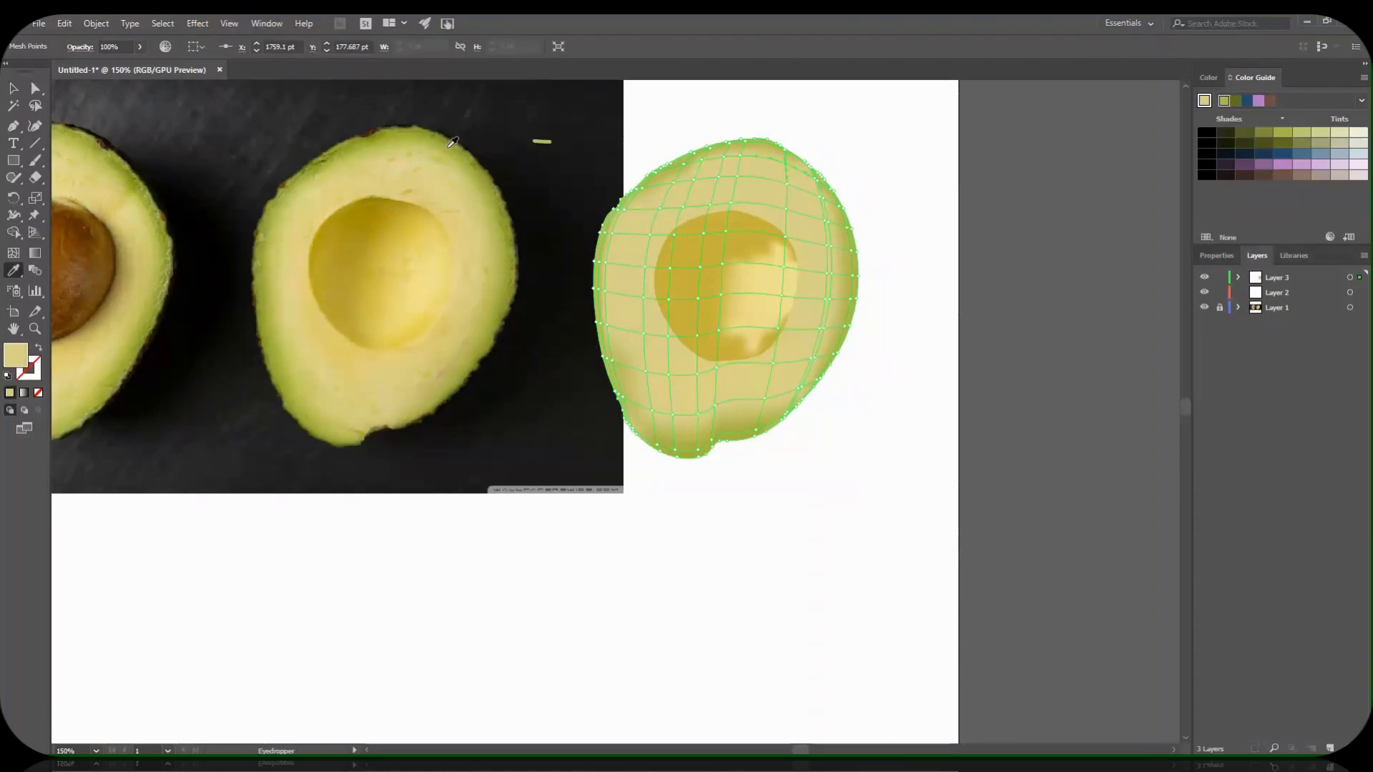
left_click(458, 143)
Sample olive-green rind colour onto more mesh points along the upper-right edge.
left_click(35, 87)
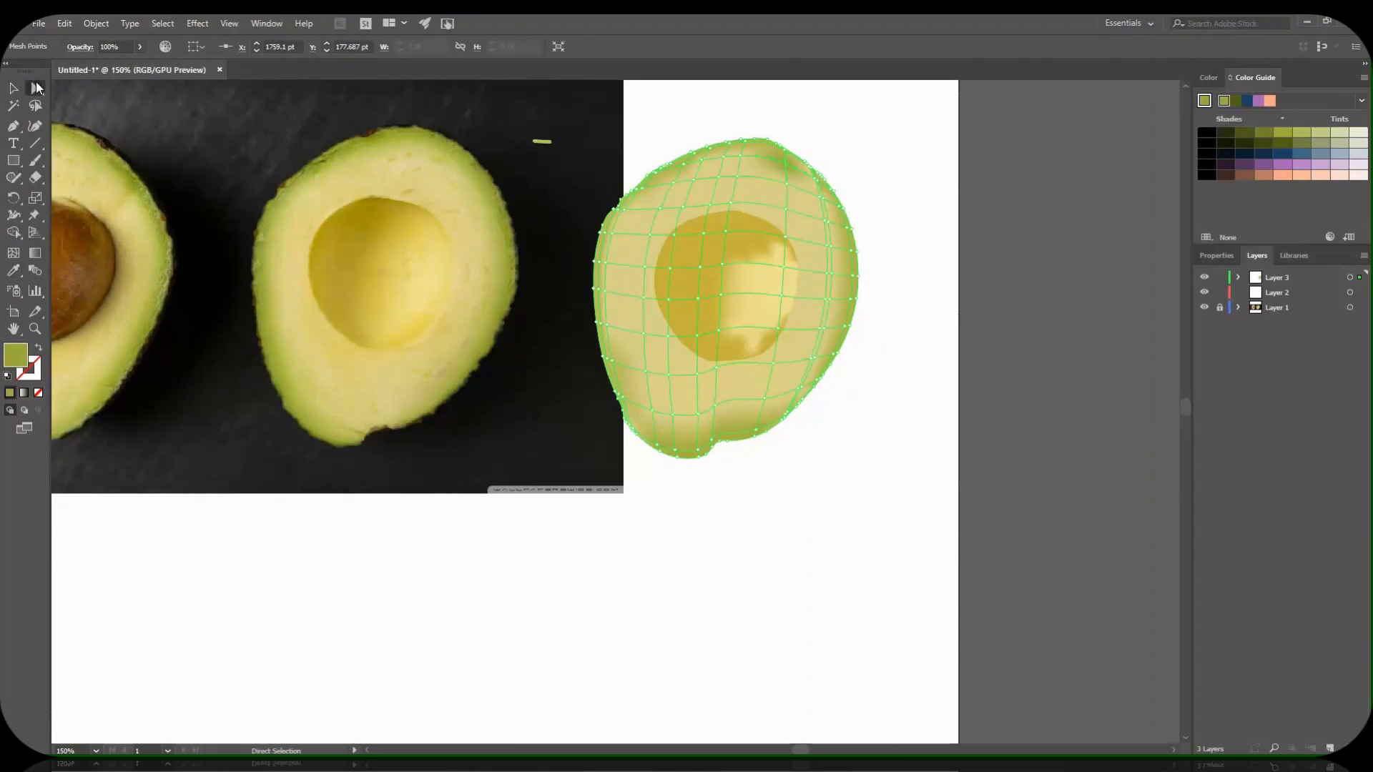
left_click(815, 174)
key("i")
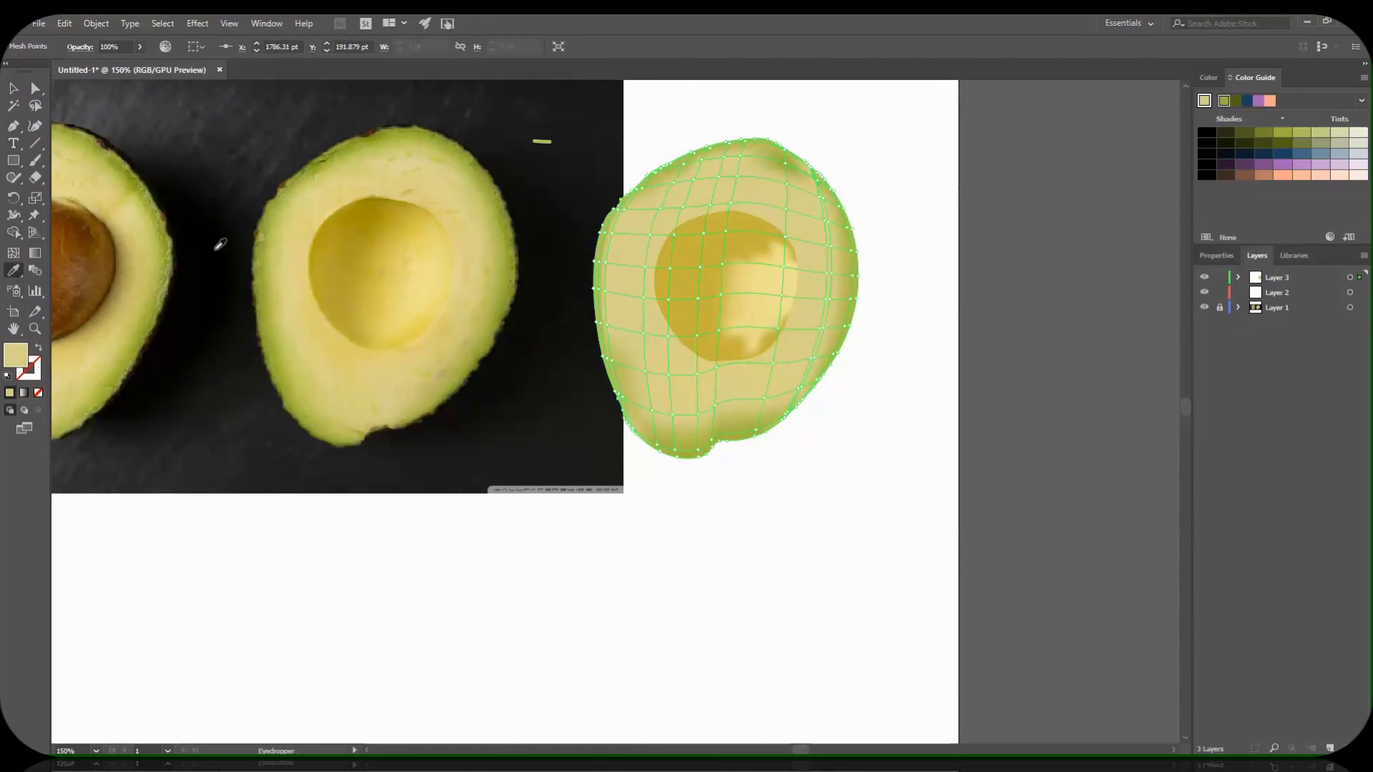
left_click(491, 178)
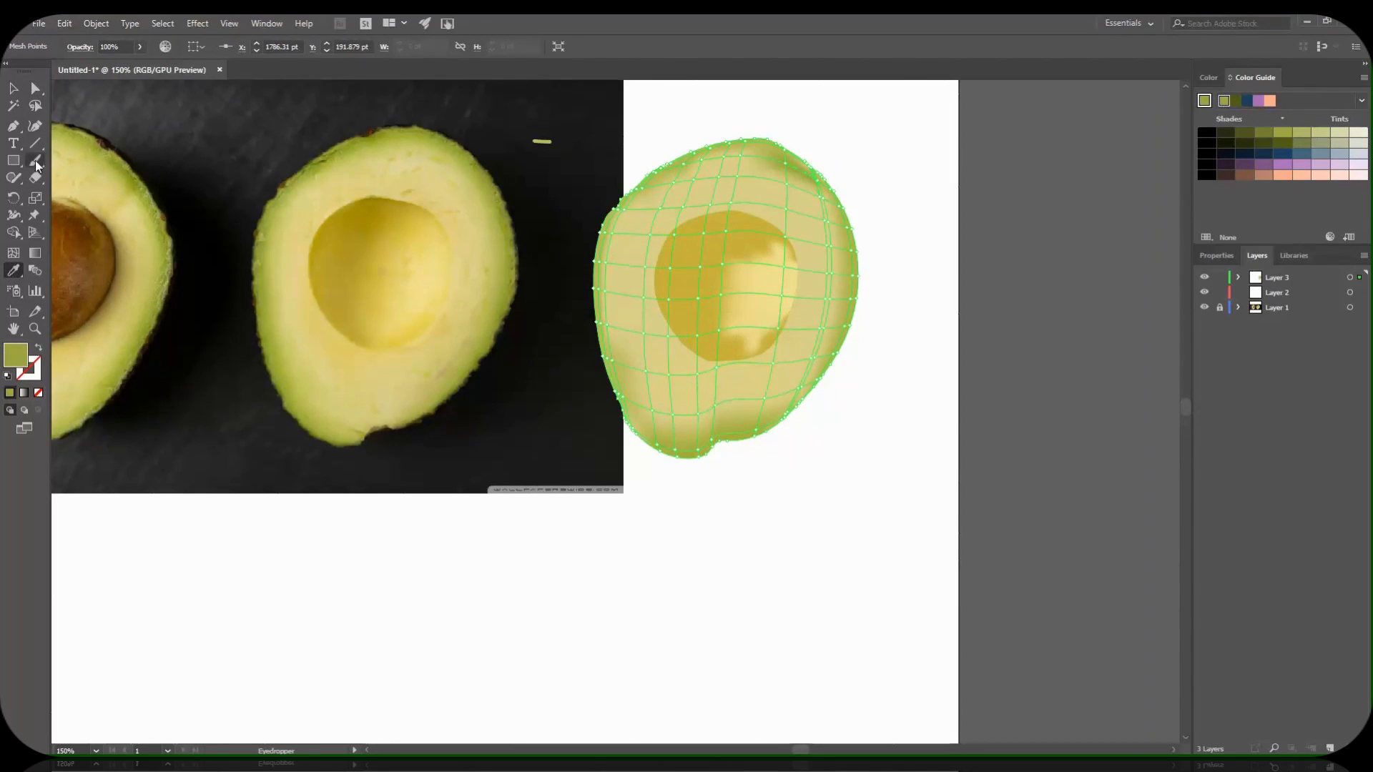
left_click(36, 88)
left_click(808, 165)
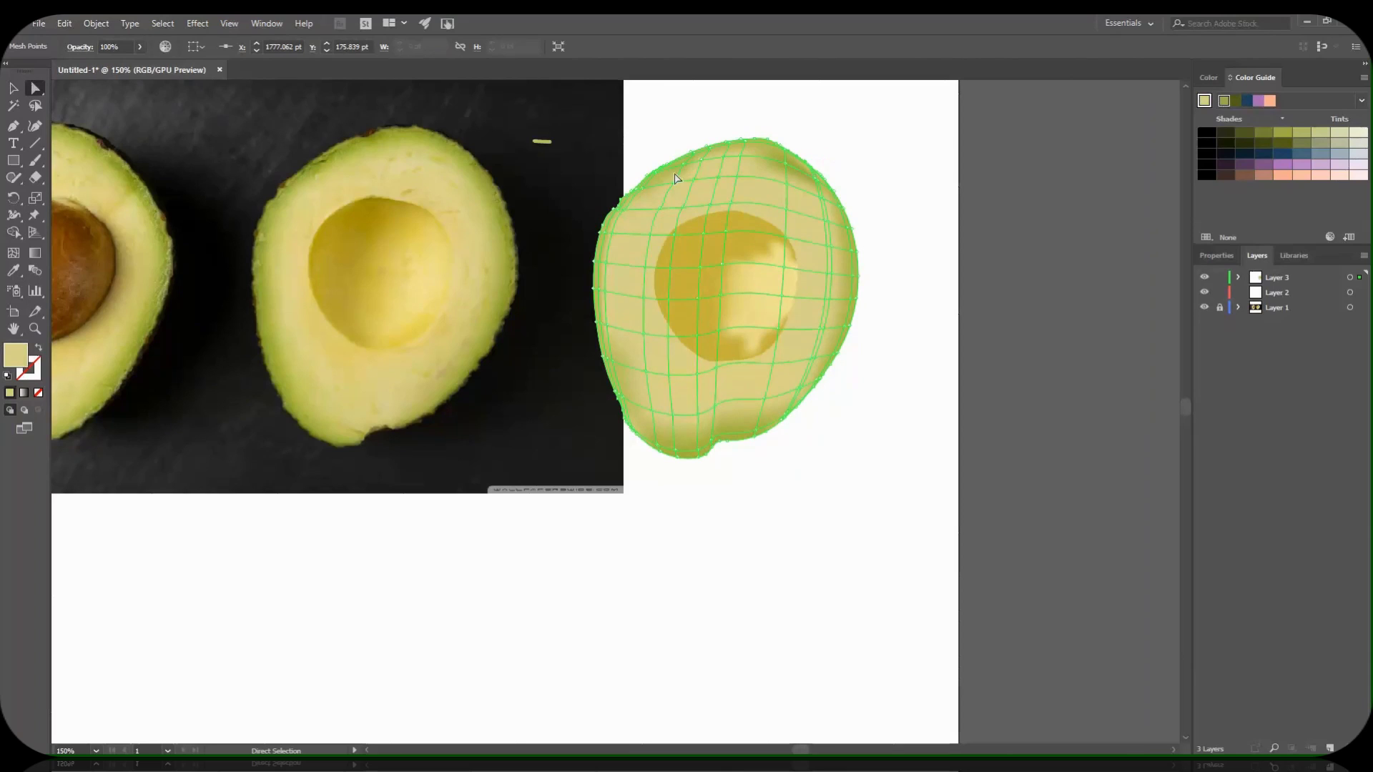
key("i")
left_click(372, 257)
left_click(464, 148)
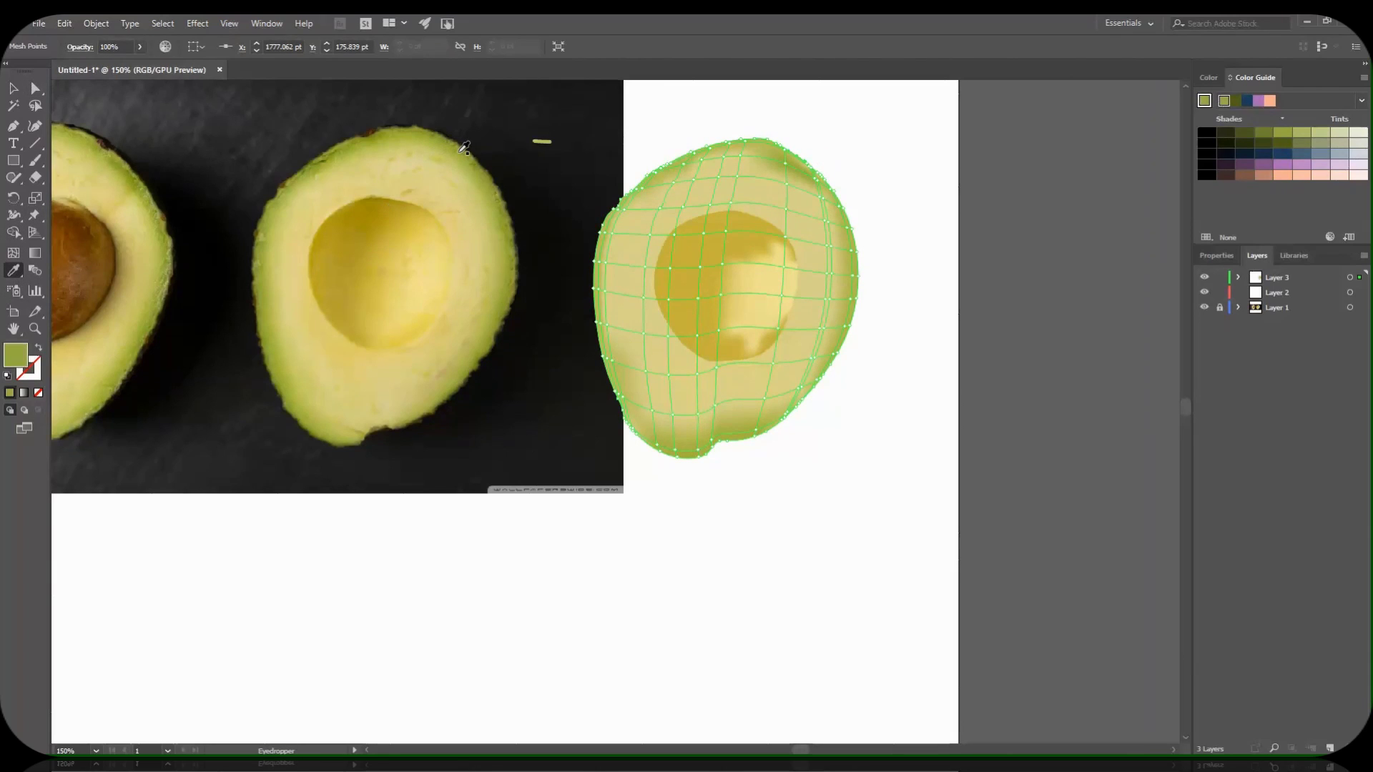
left_click(35, 88)
Recolour a lower mesh point with a tone sampled from the photo, then preview the shading.
left_click(716, 407)
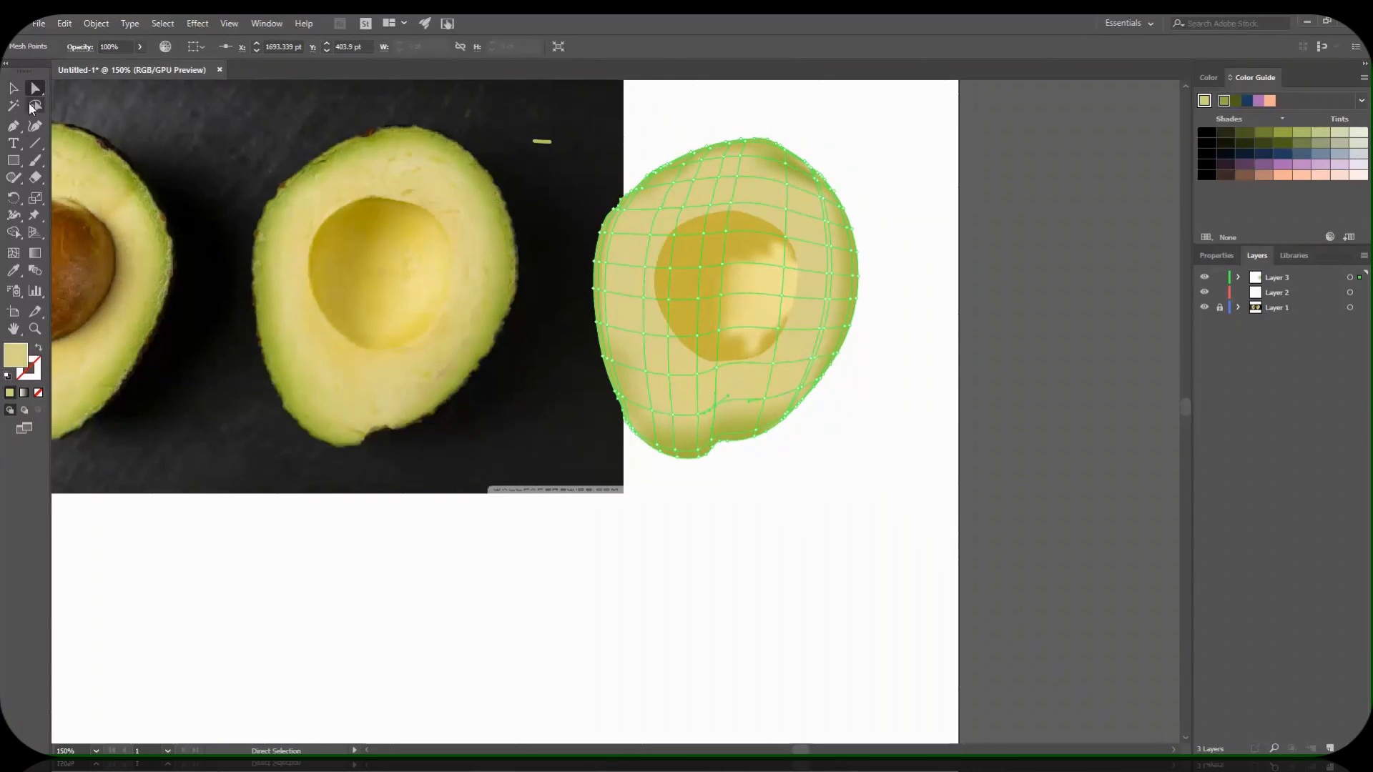
left_click(14, 272)
left_click(371, 397)
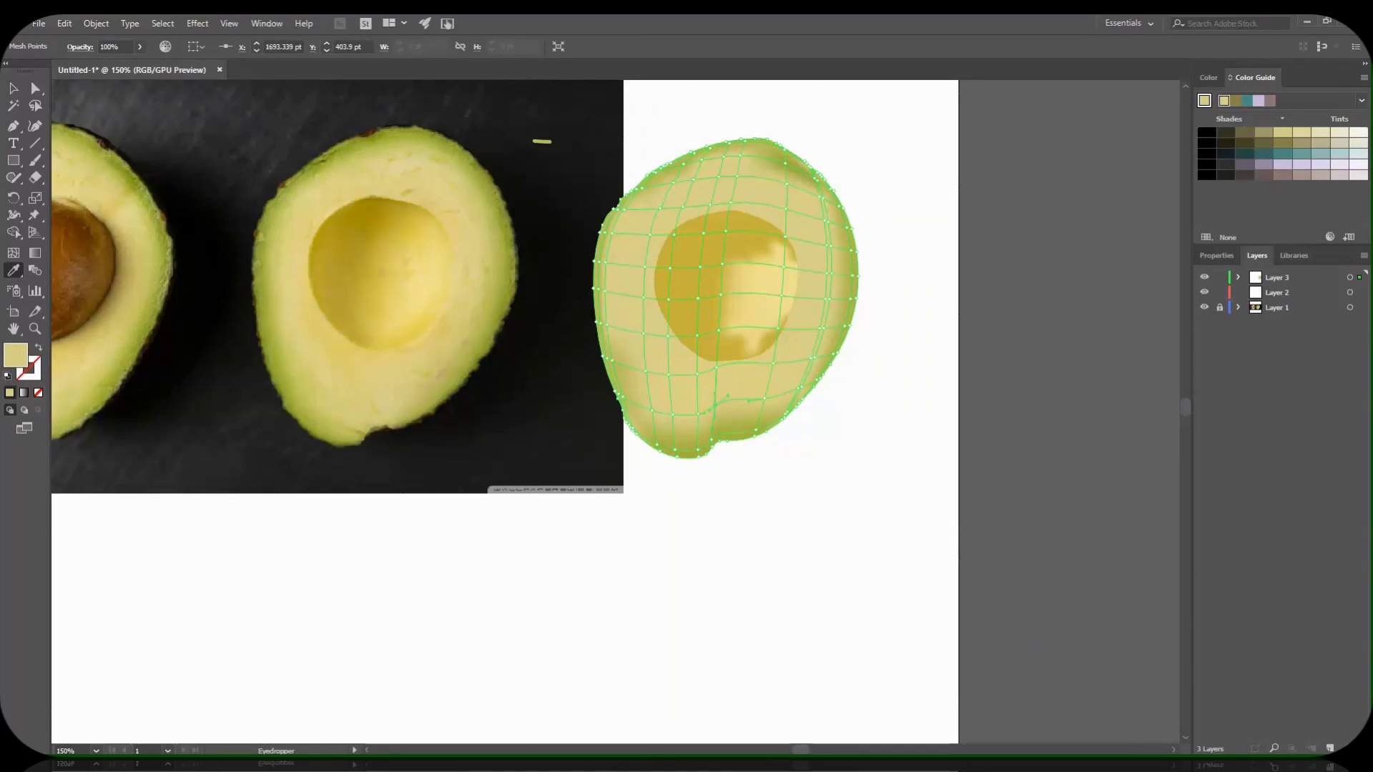
left_click(35, 89)
left_click(938, 452)
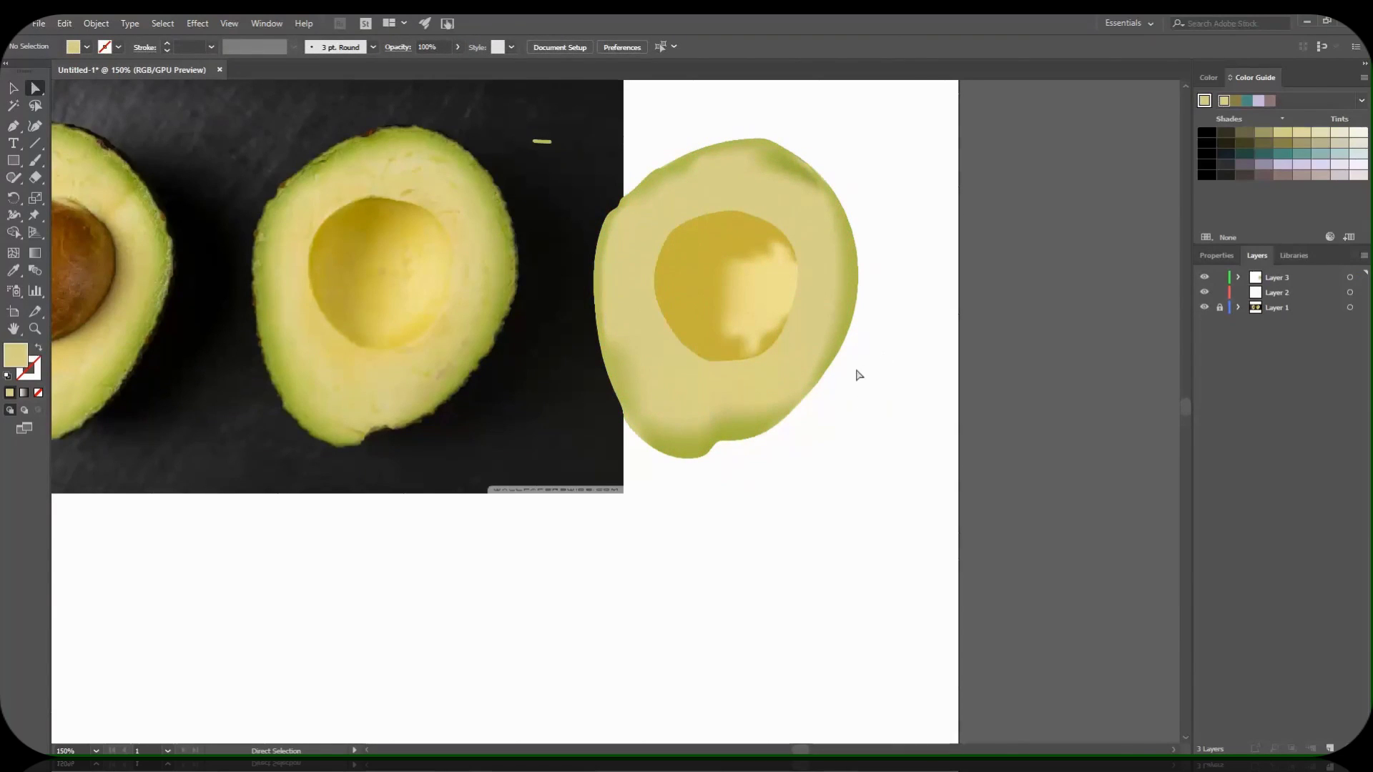
Apply green from the left avocado's rind to the upper-left edge points and preview the result.
left_click(629, 234)
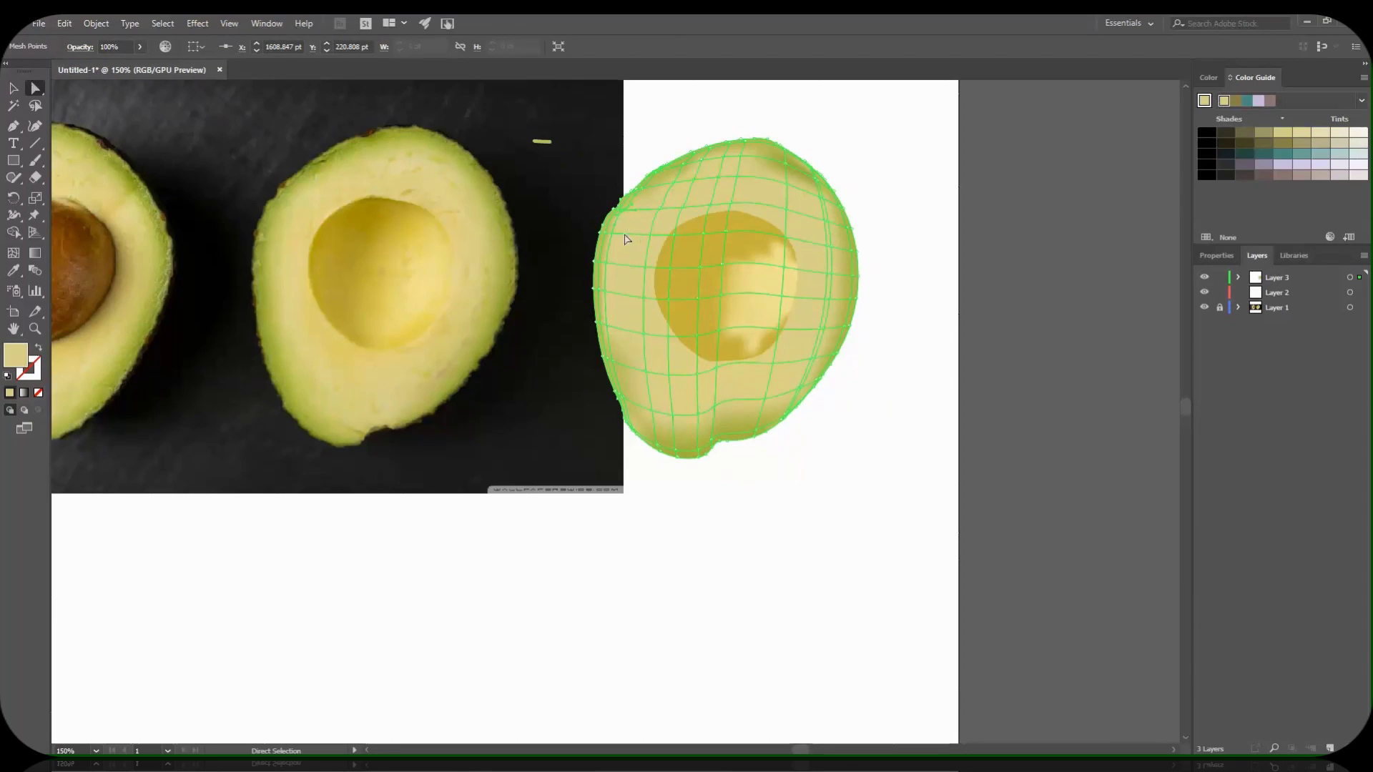
left_click(613, 230)
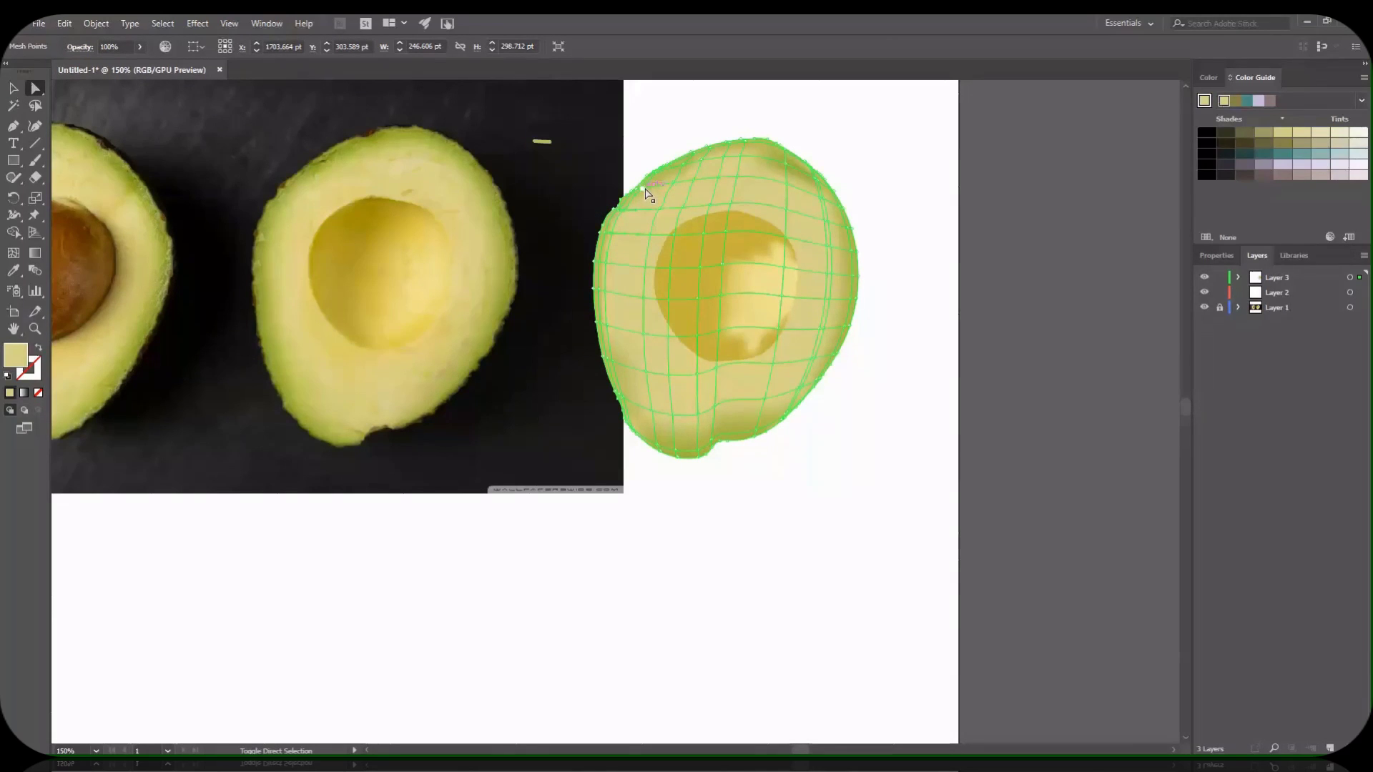
left_click(13, 271)
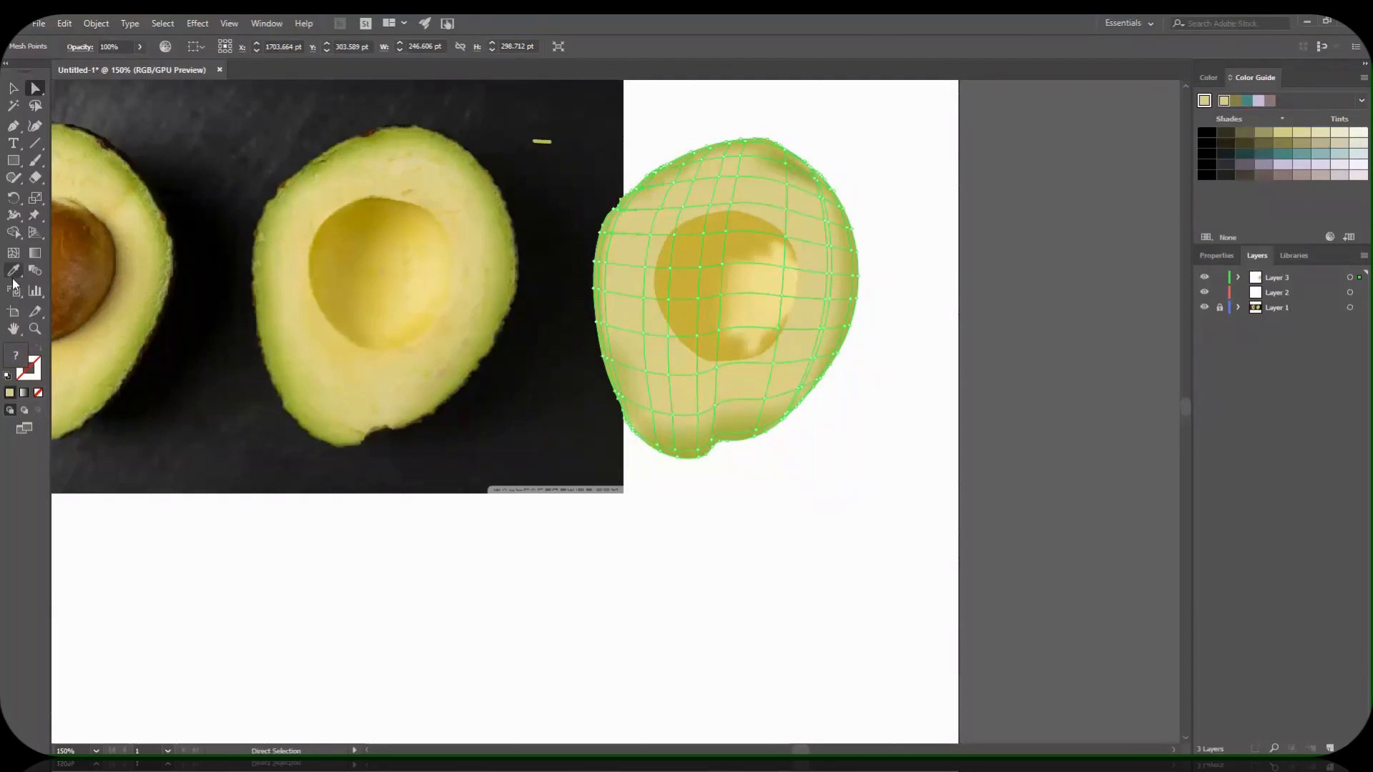
left_click(273, 217)
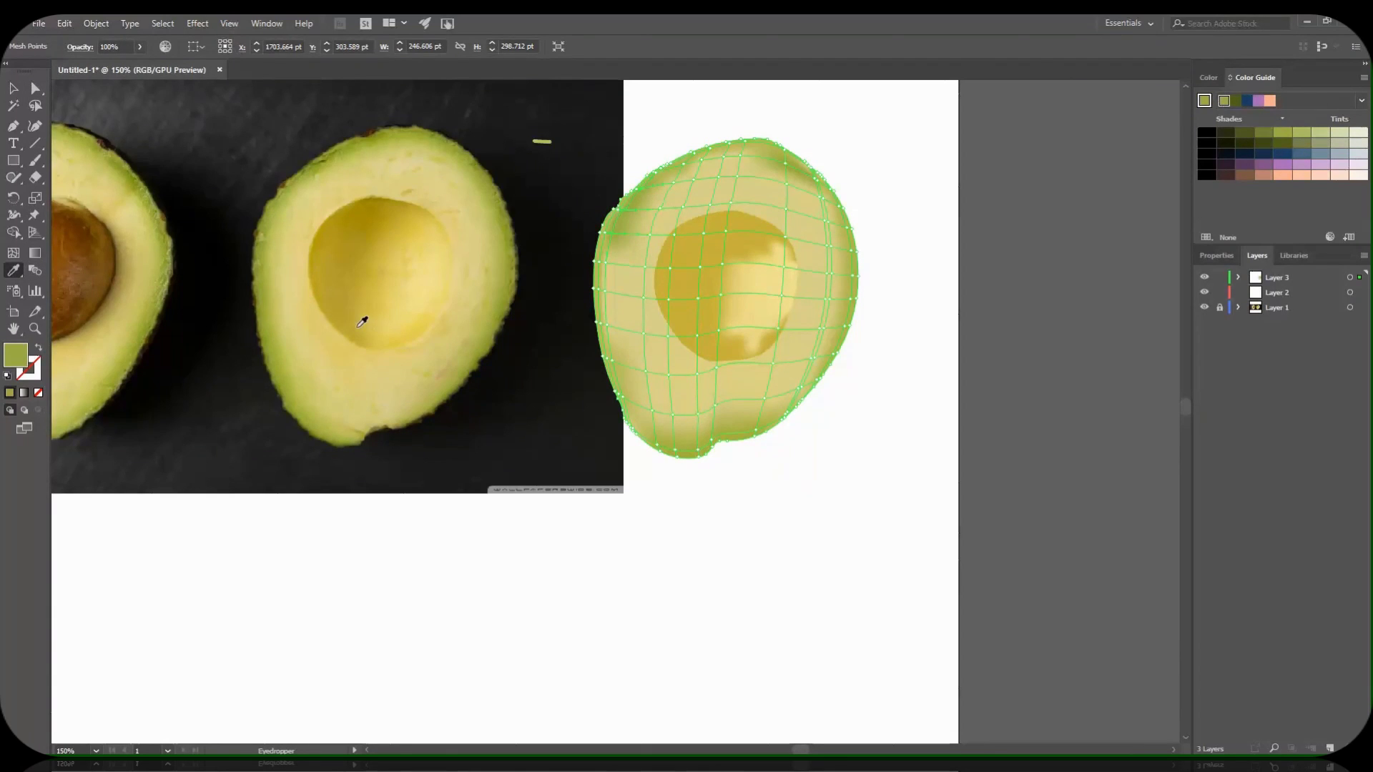
key("a")
left_click(738, 512)
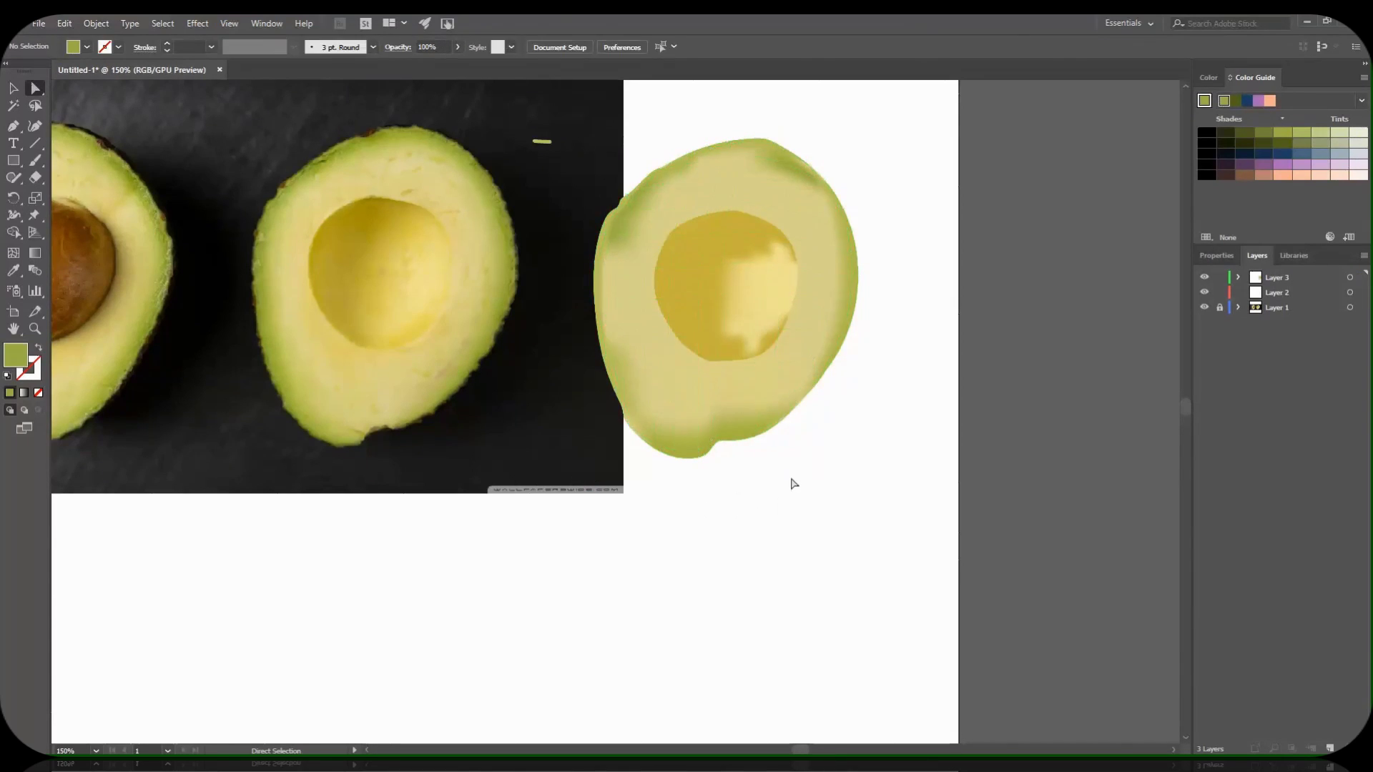
left_click(606, 232)
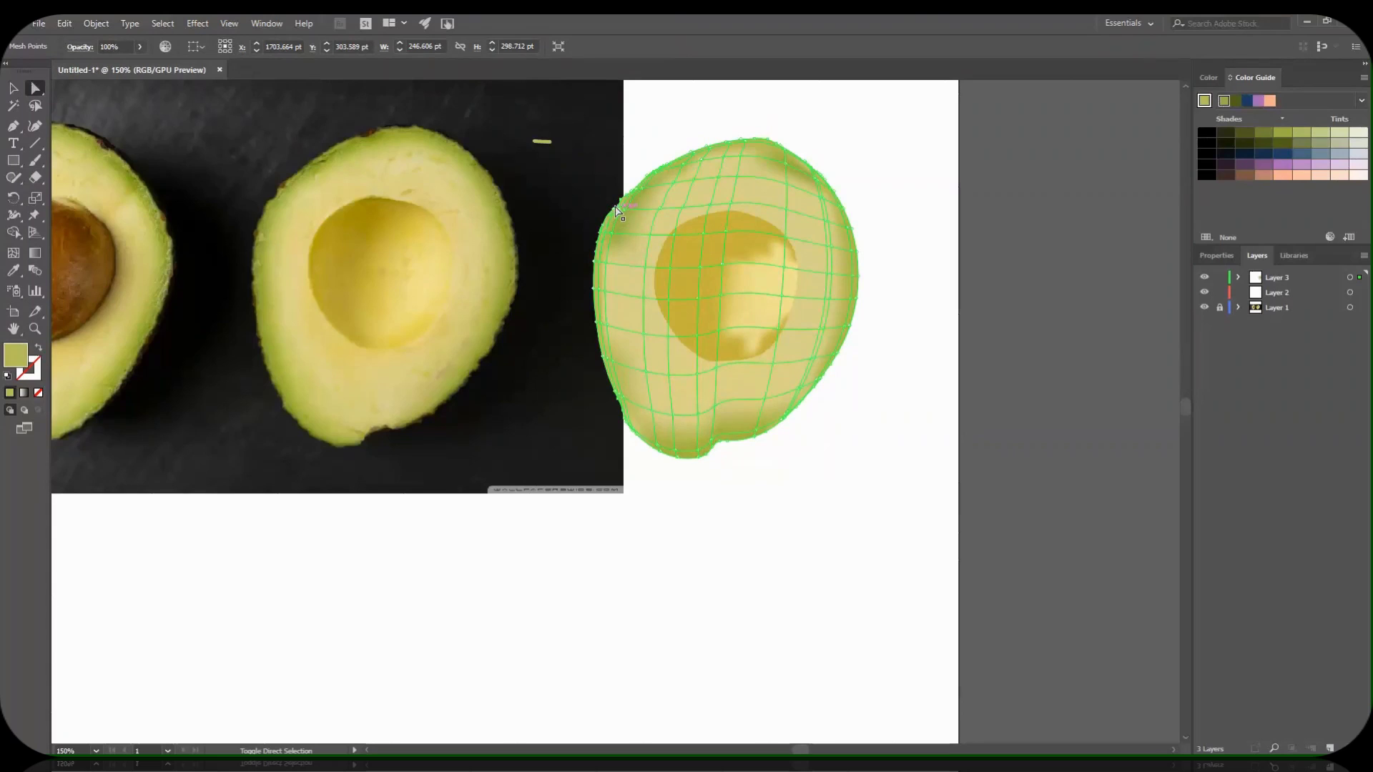
key("i")
left_click(274, 206)
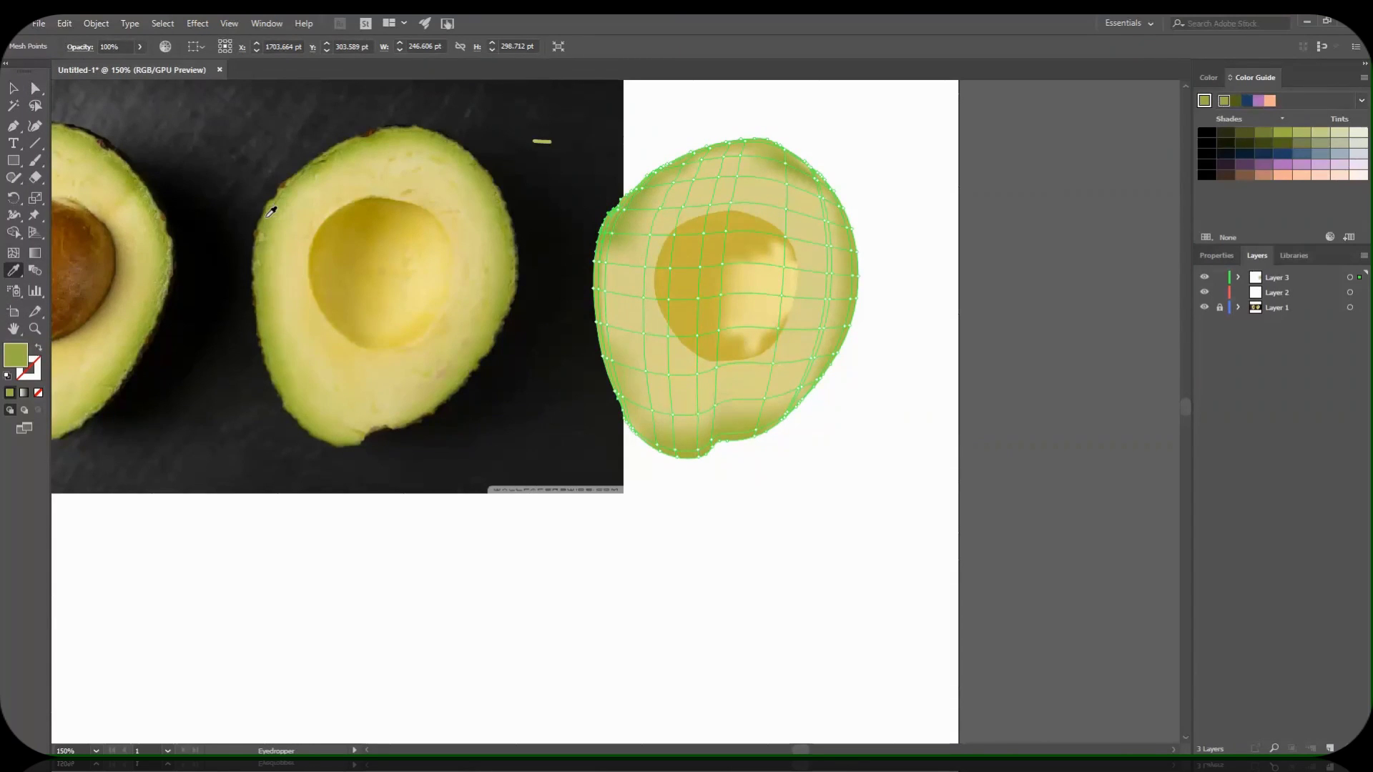
left_click(13, 87)
left_click(879, 195)
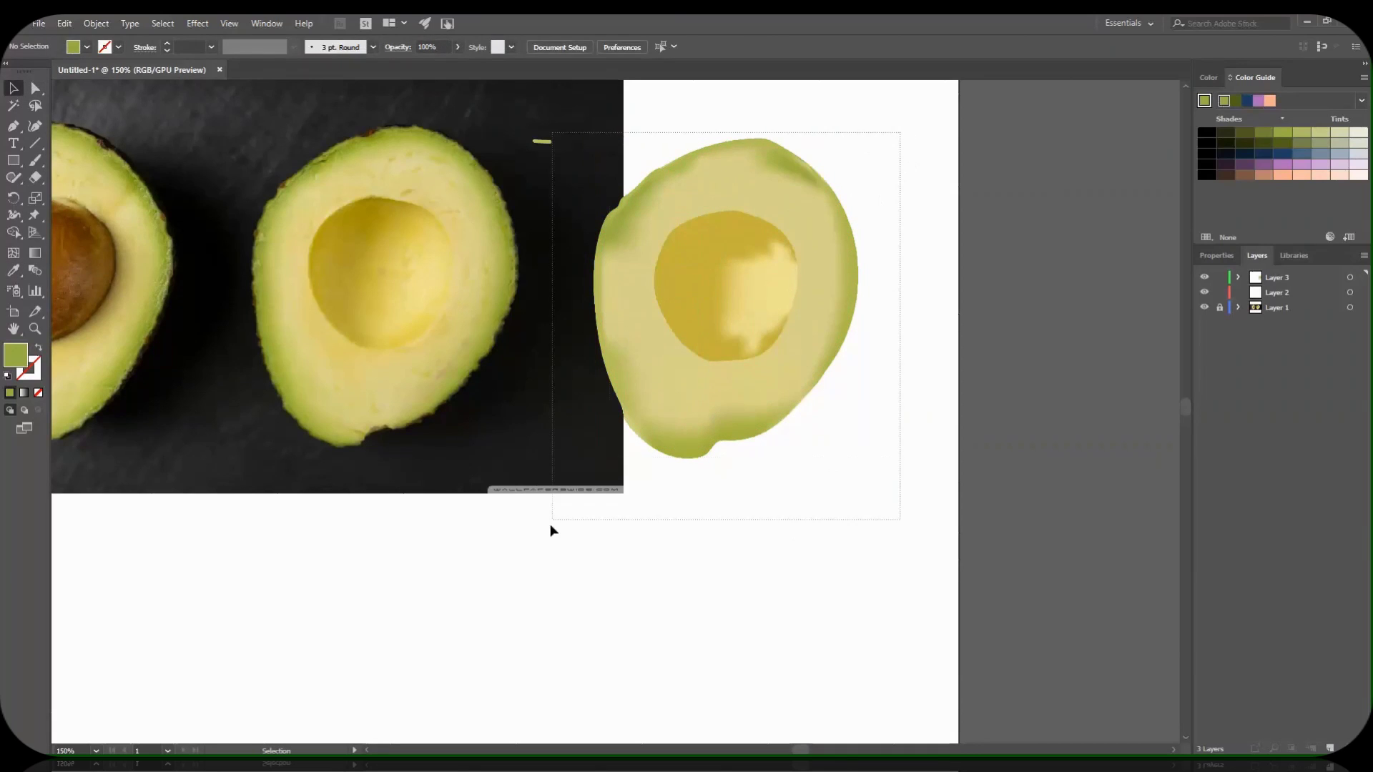
Move the avocado mesh down-left and frame both photographed halves at 200% zoom.
left_click_drag(551, 527, 763, 398)
mouse_move(814, 351)
left_mouse_down()
mouse_move(762, 453)
mouse_move(624, 620)
left_mouse_up()
left_click(276, 603)
key("h")
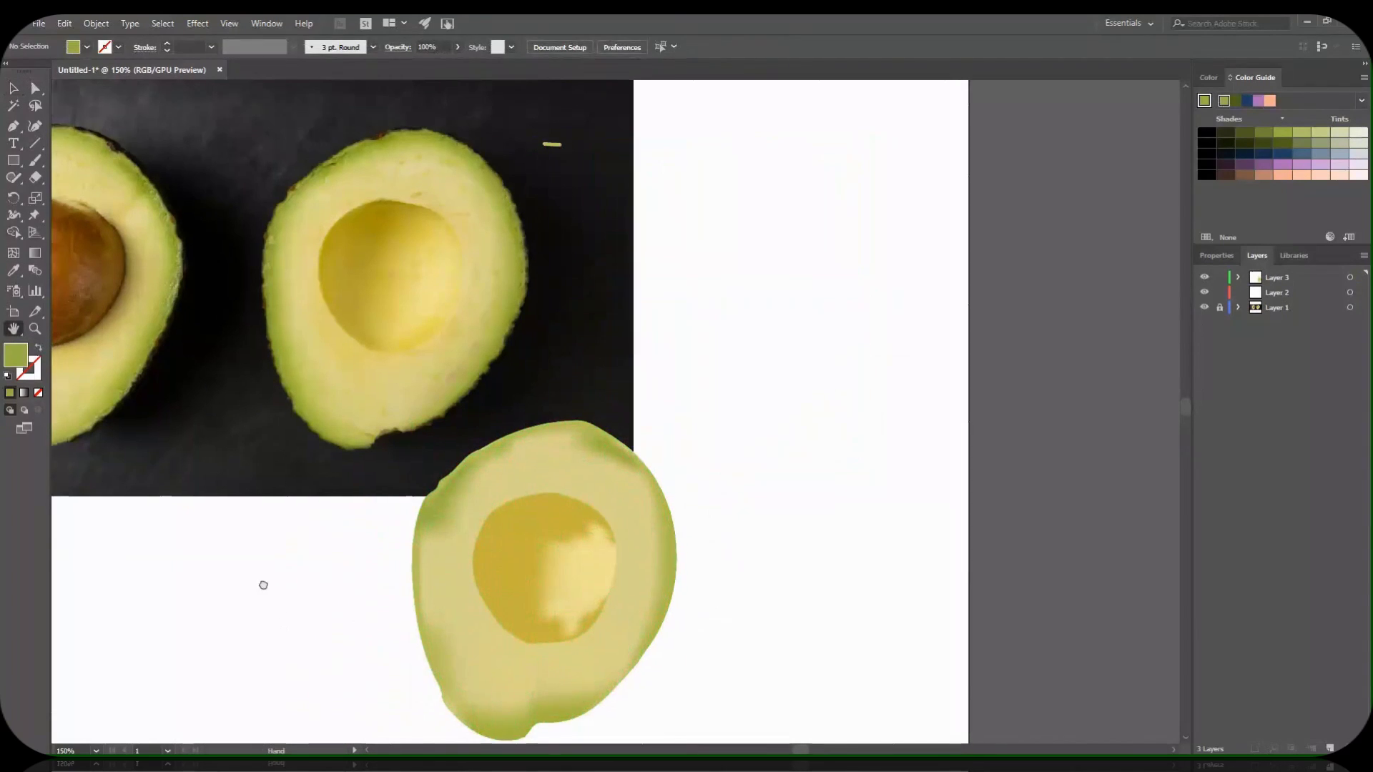
left_click_drag(260, 582, 721, 607)
left_click(96, 751)
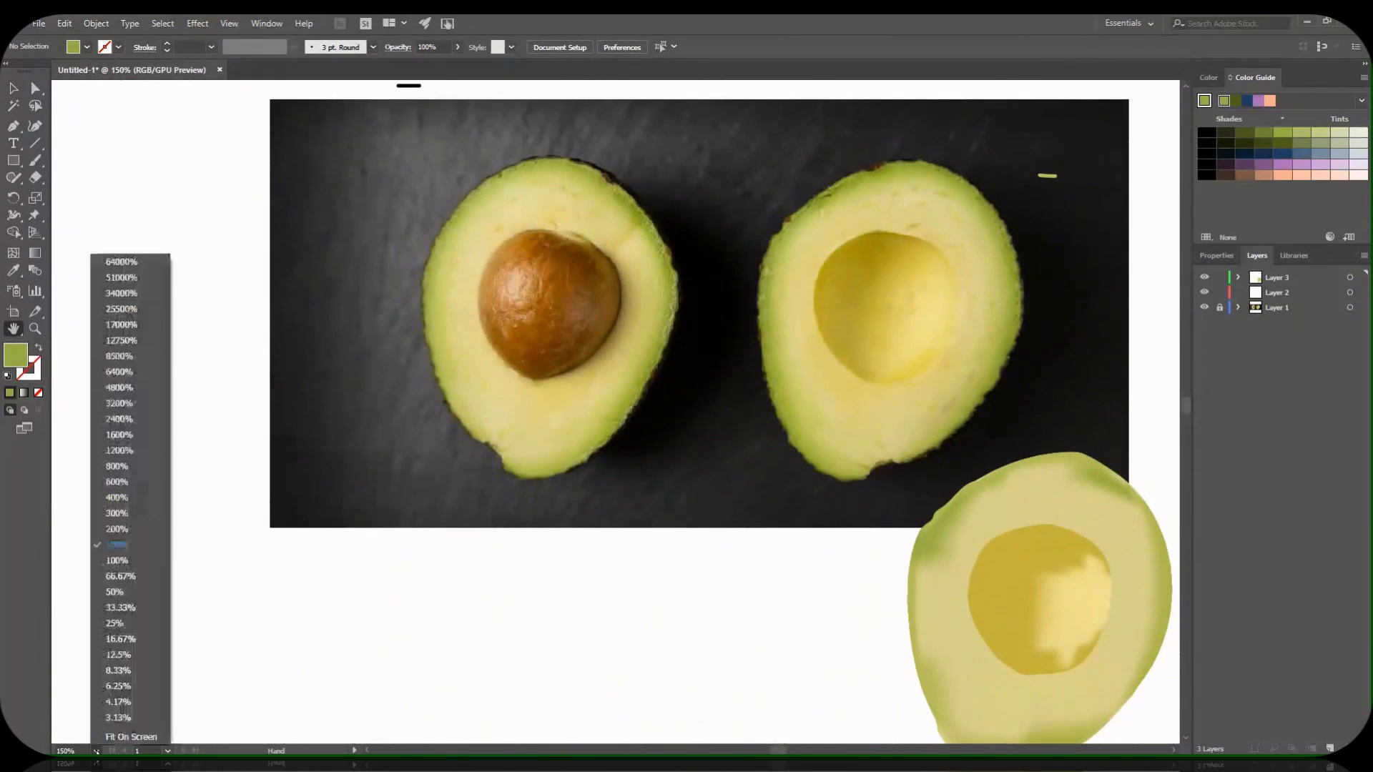
left_click(118, 533)
left_click_drag(588, 359, 515, 471)
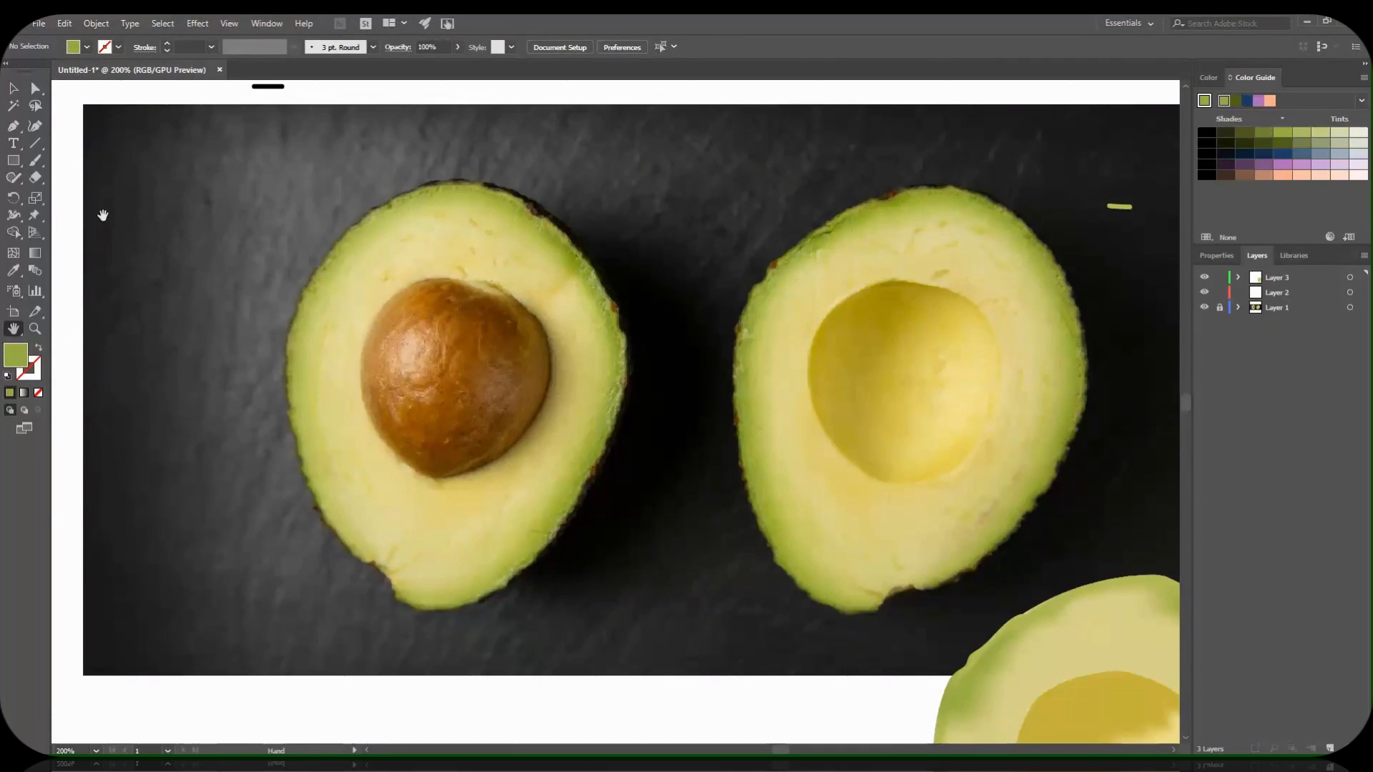
Set the Paintbrush stroke to black at 0.25 pt.
left_click(35, 160)
left_click_drag(266, 141, 309, 131)
left_click(118, 47)
left_click(38, 71)
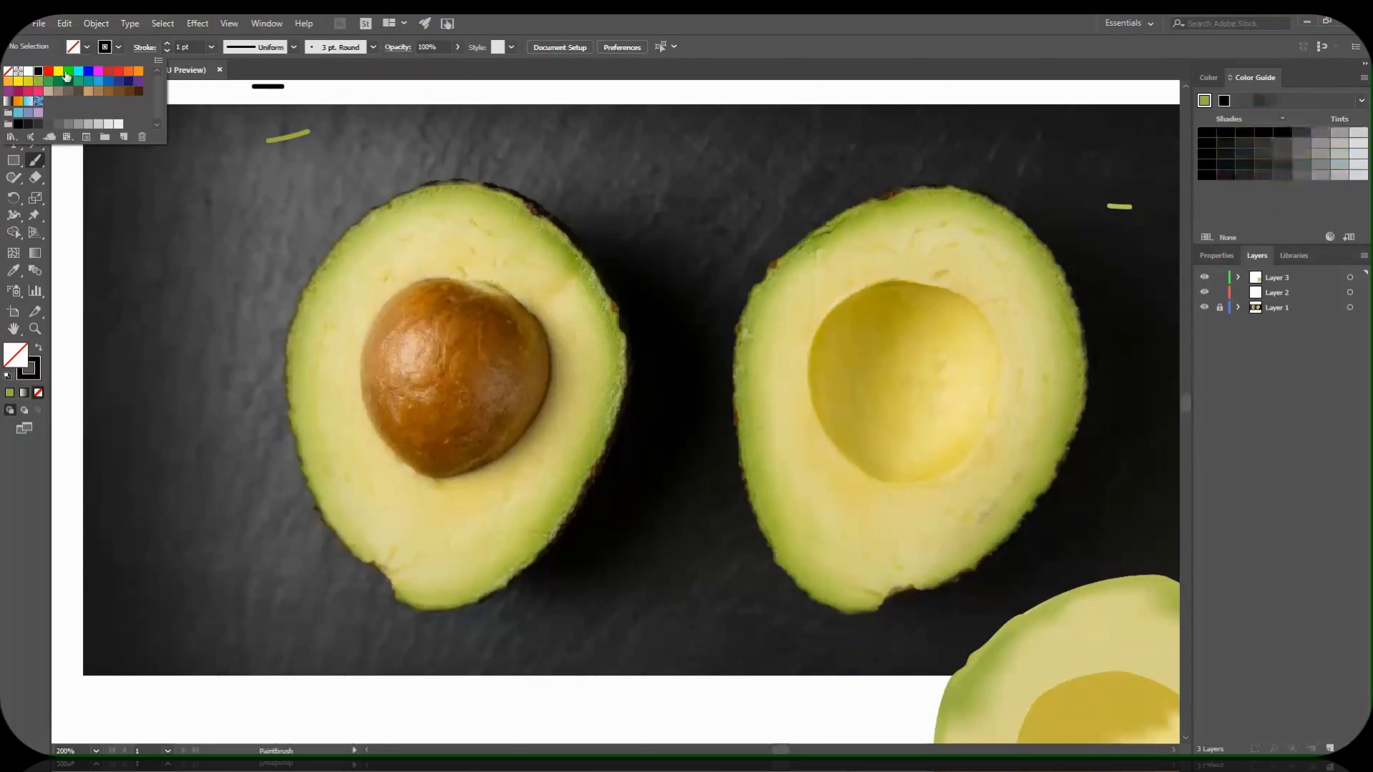
left_click(211, 47)
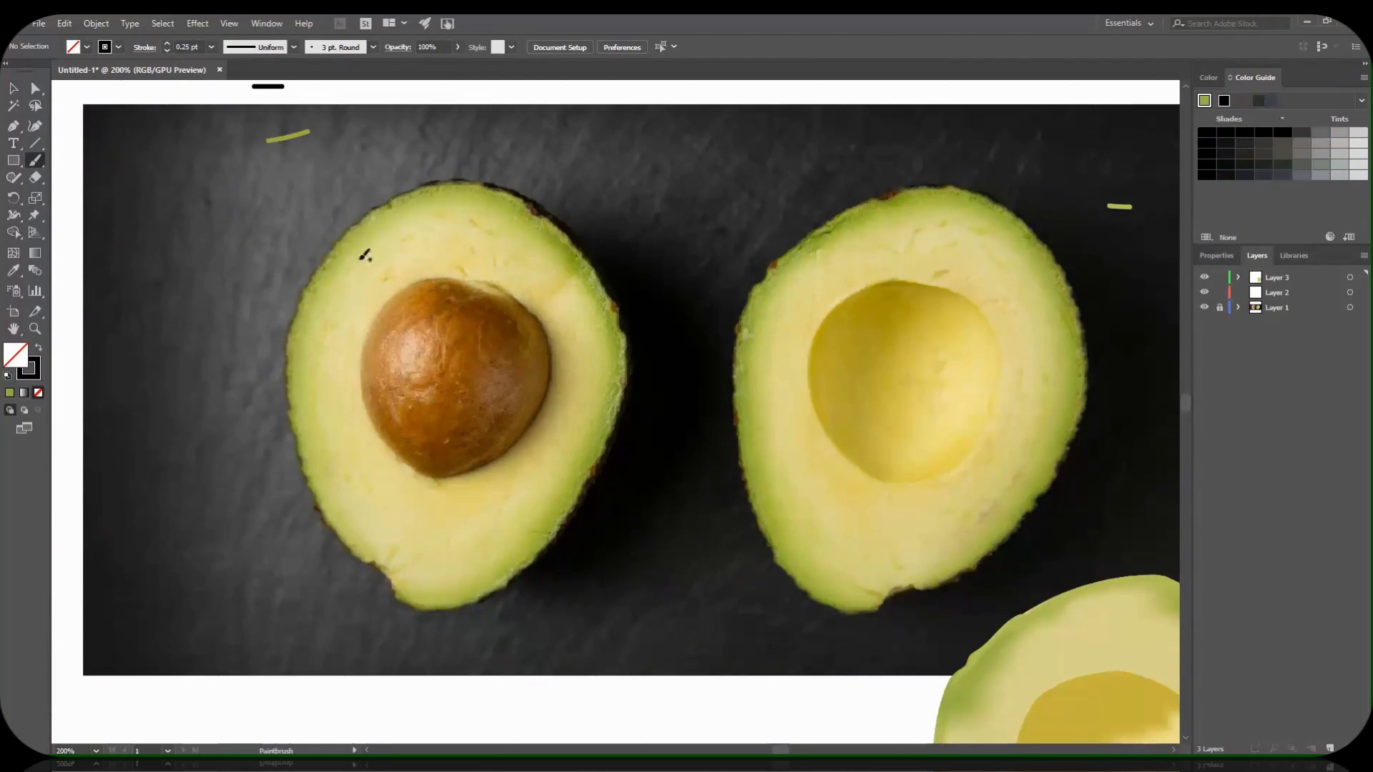
Trace a closed freehand outline around the left photographed avocado half.
mouse_move(333, 248)
left_mouse_down()
mouse_move(388, 201)
mouse_move(445, 181)
mouse_move(504, 187)
mouse_move(590, 262)
mouse_move(625, 369)
mouse_move(599, 470)
mouse_move(516, 575)
mouse_move(436, 606)
mouse_move(392, 586)
mouse_move(373, 558)
left_mouse_up()
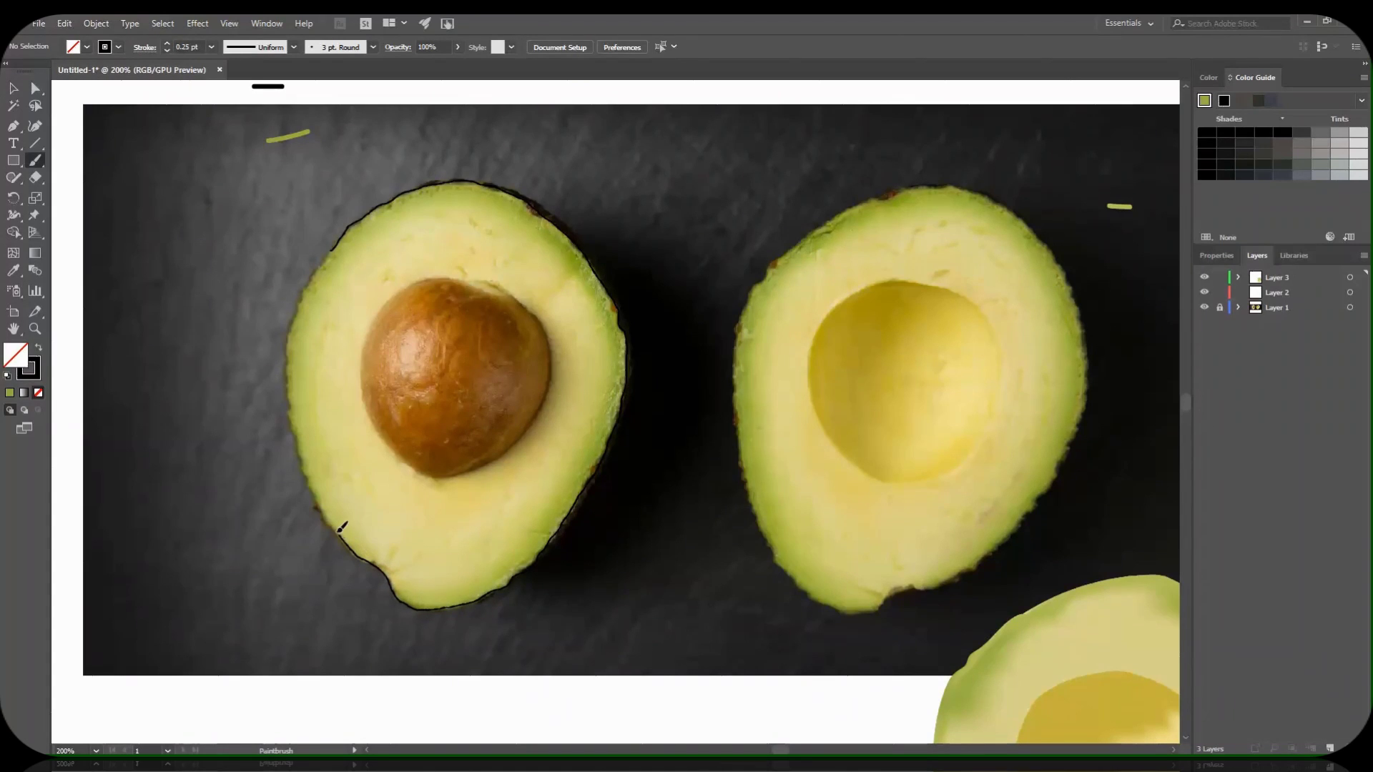
left_click_drag(330, 515, 318, 493)
left_click_drag(299, 443, 292, 409)
left_click_drag(292, 356, 292, 335)
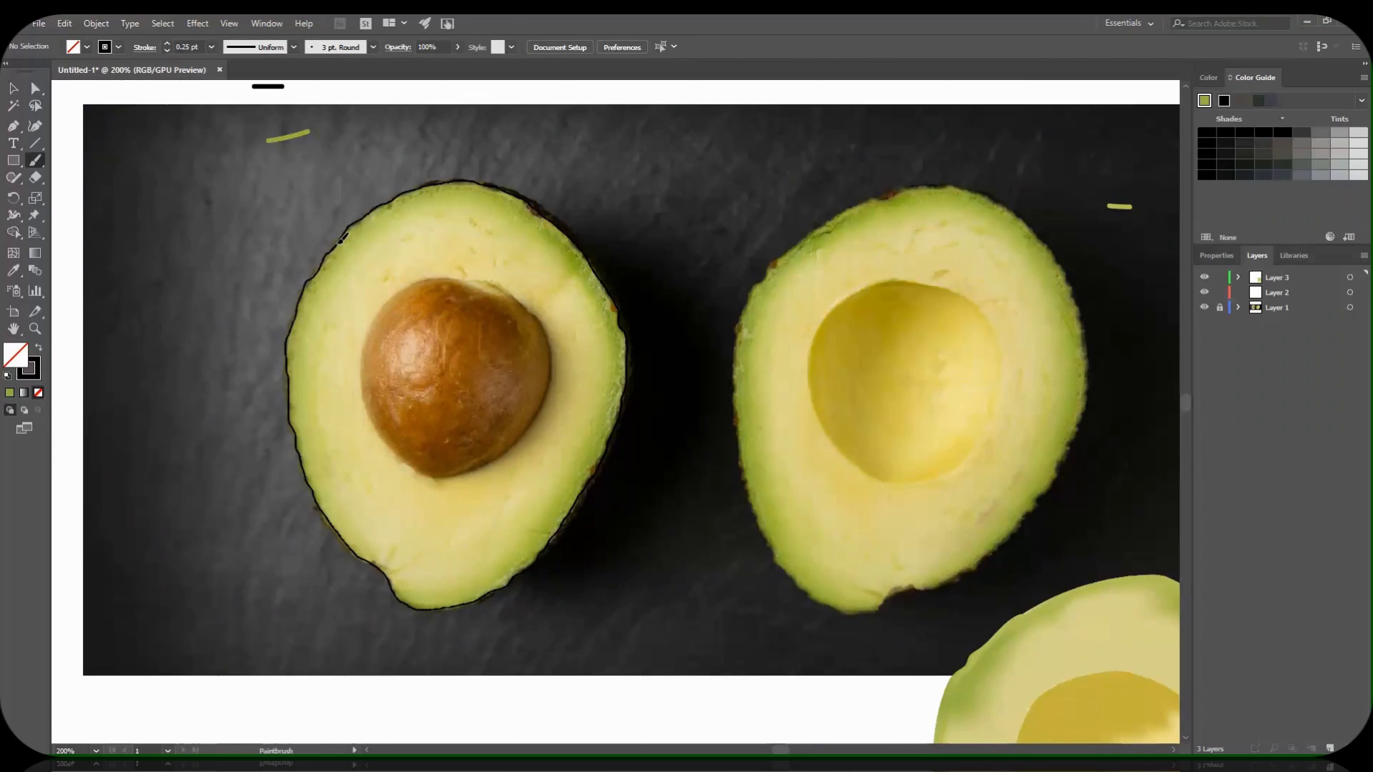
left_click_drag(345, 234, 350, 226)
Move the traced avocado outline off the photo onto the blank artboard to its left.
left_click(13, 87)
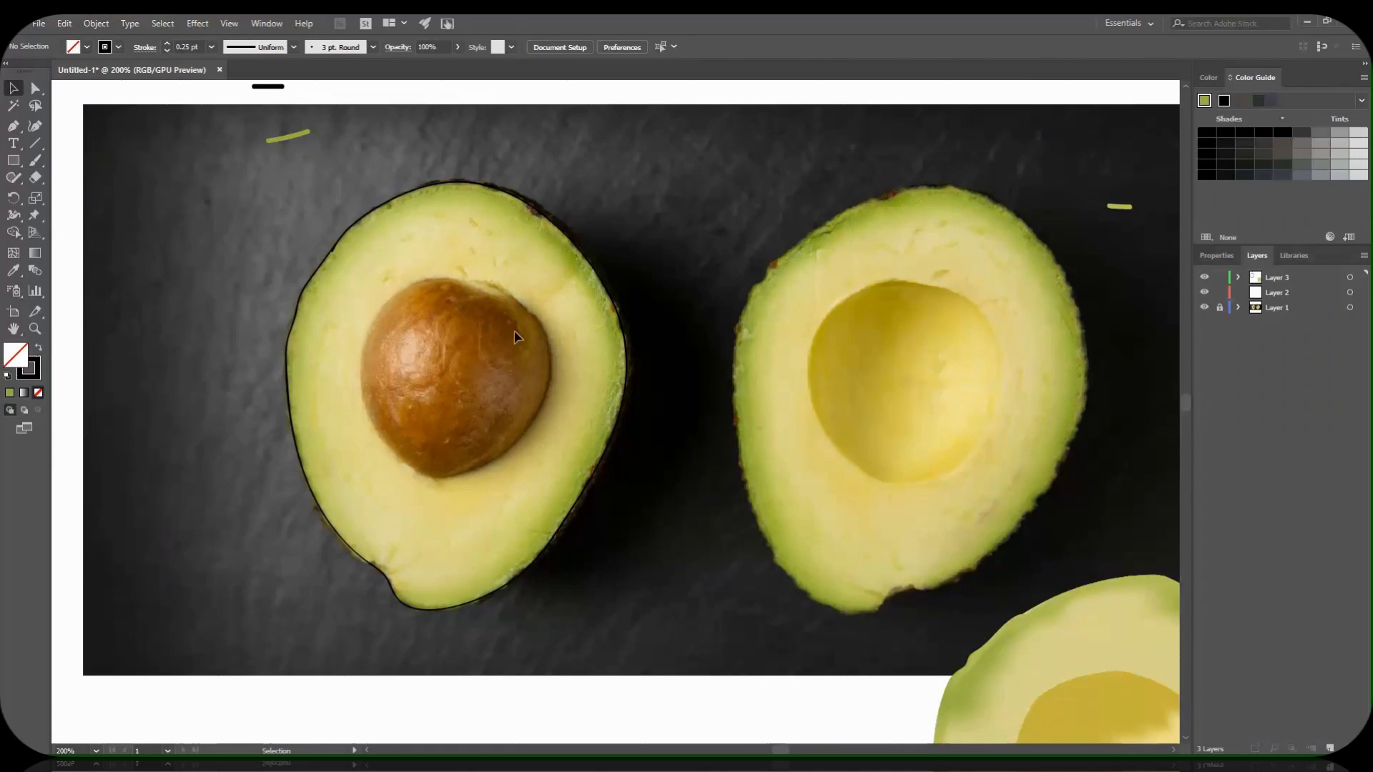
left_click_drag(644, 315, 264, 644)
left_click_drag(332, 540, 91, 528)
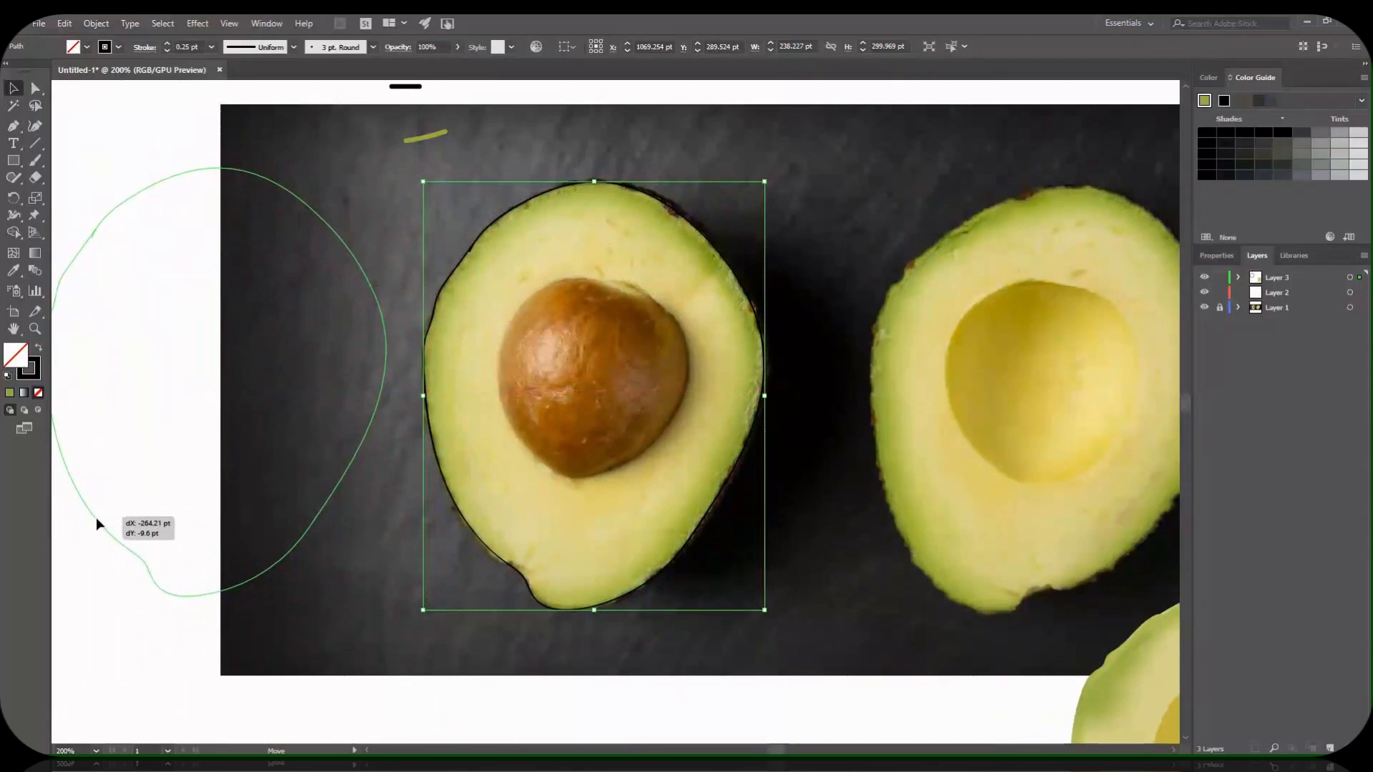
left_click_drag(91, 522, 93, 520)
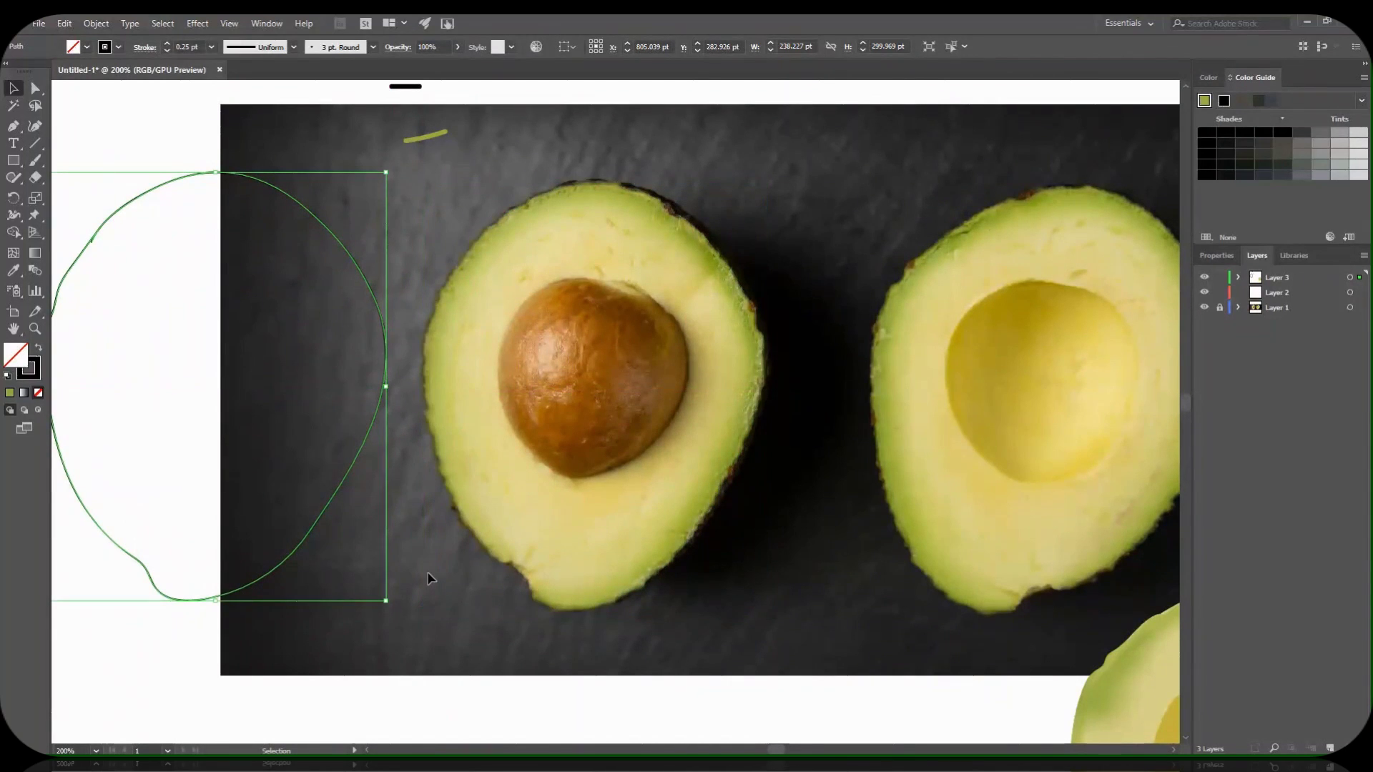
key("h")
left_click_drag(432, 549, 797, 550)
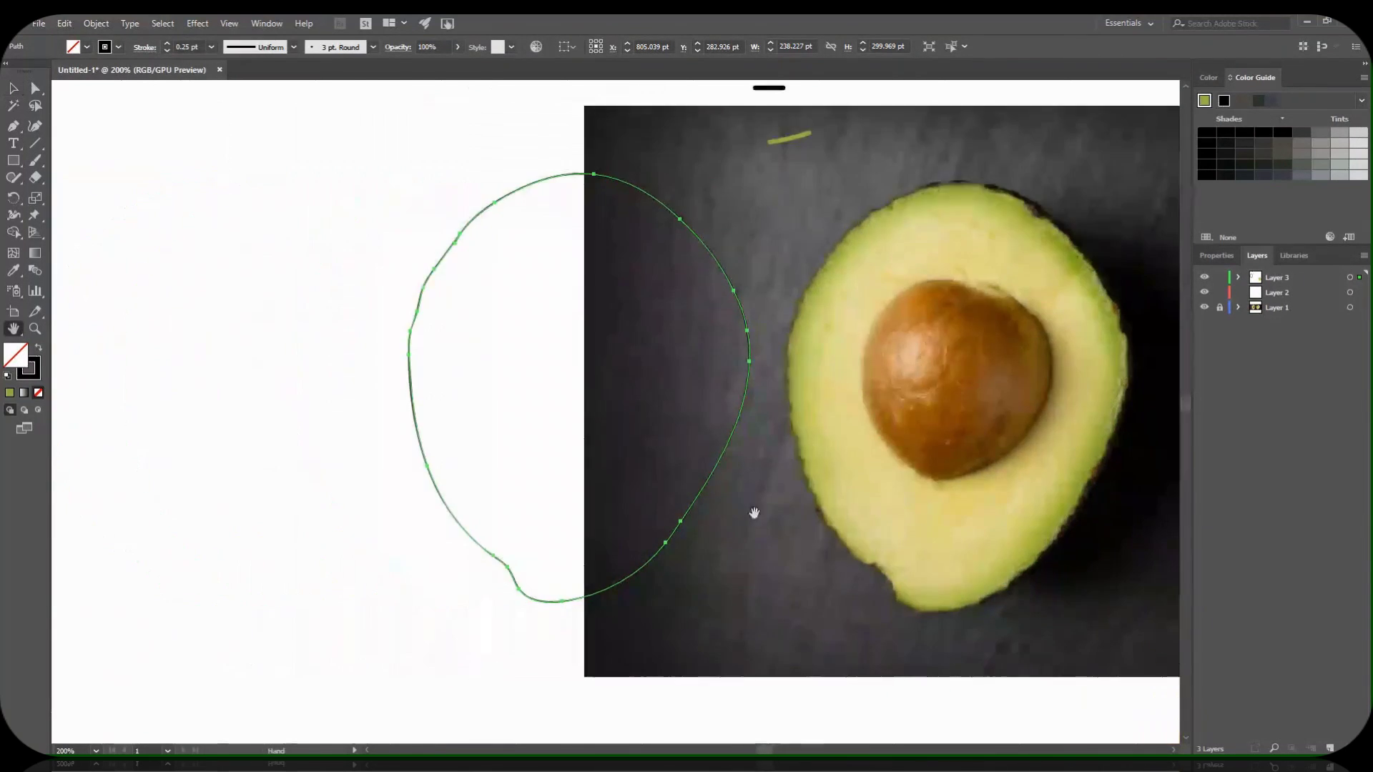
key("v")
left_click_drag(736, 355, 565, 355)
left_click(525, 626)
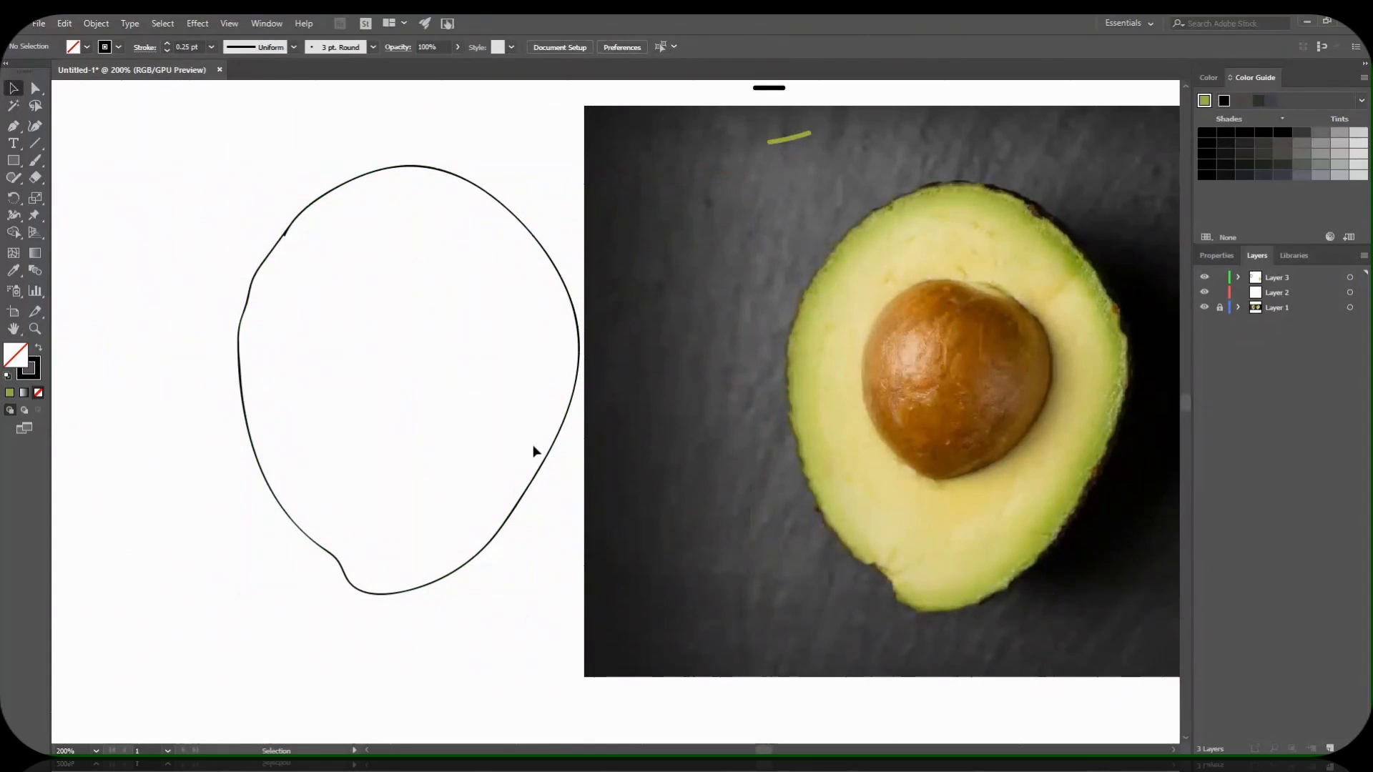
left_click(36, 88)
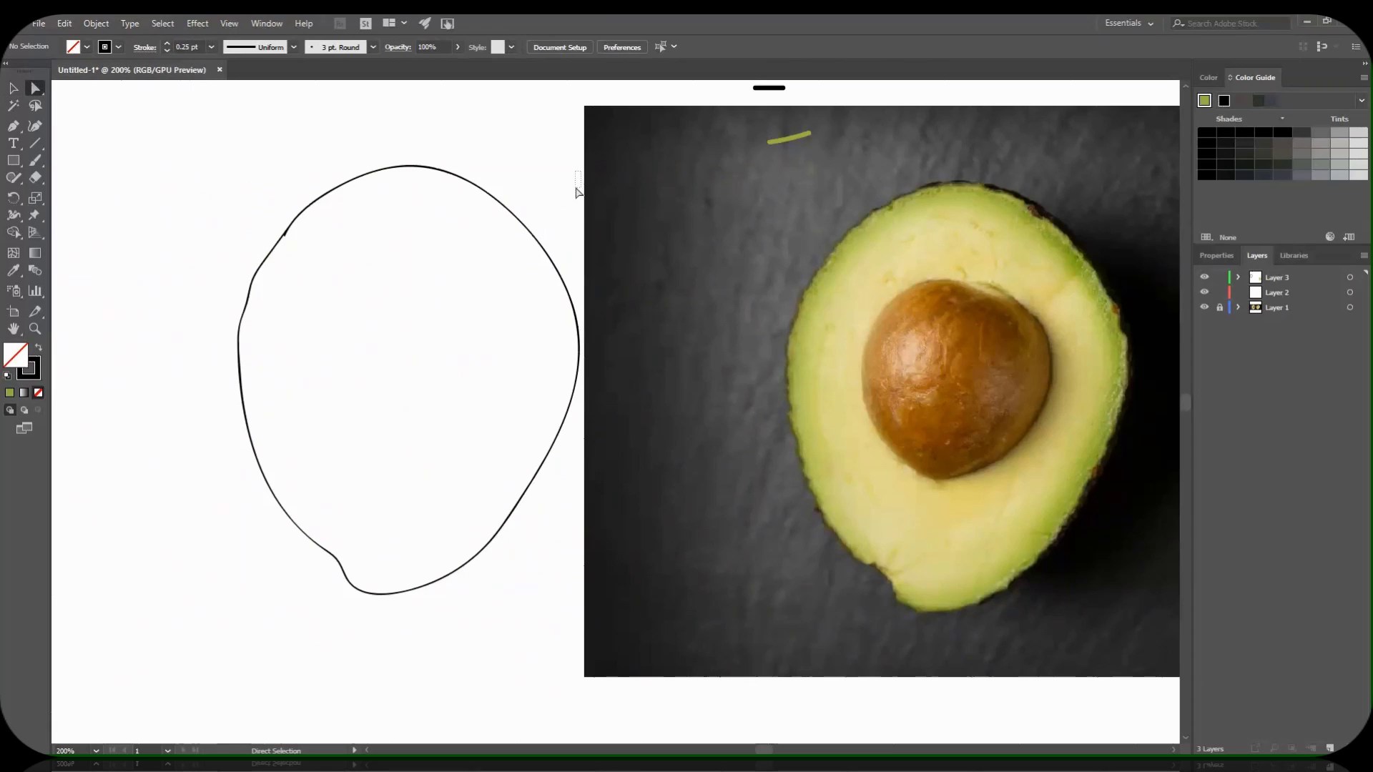
left_click(13, 252)
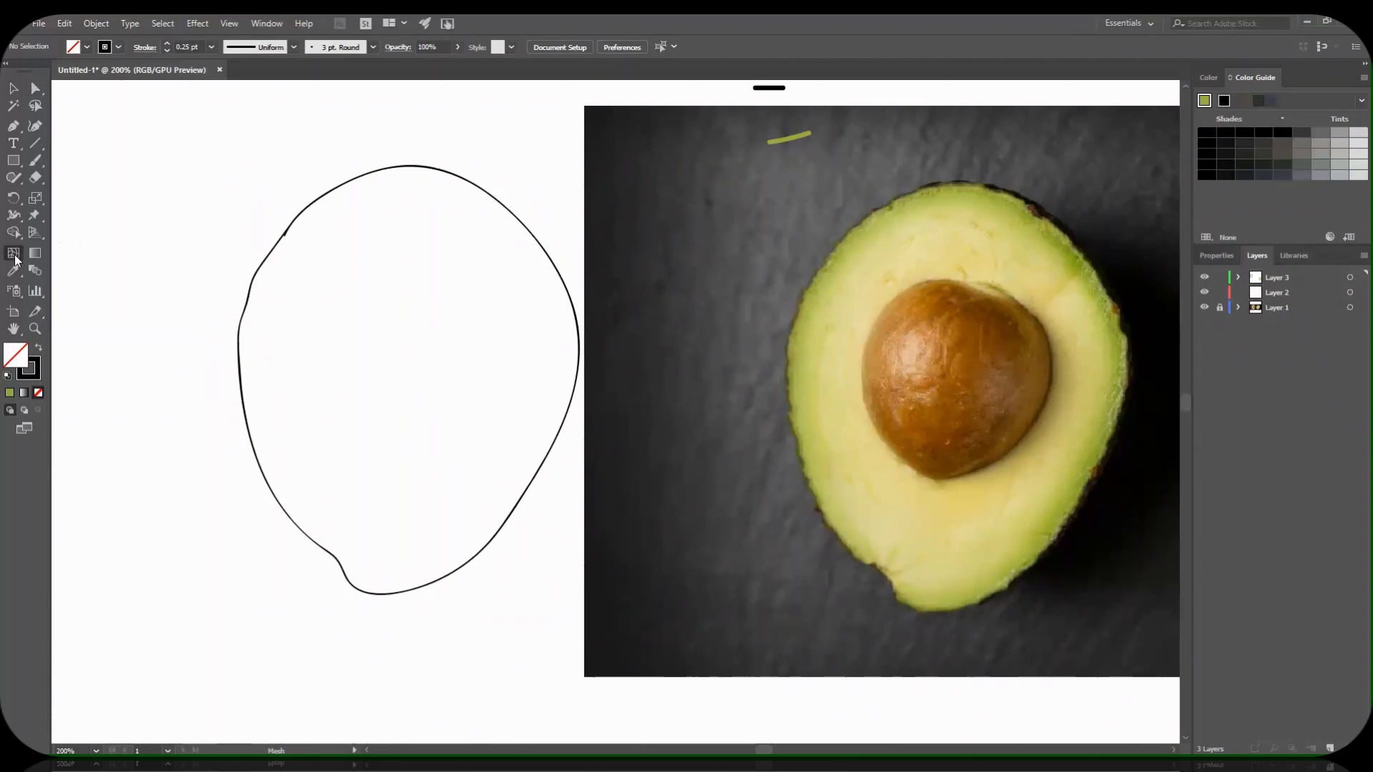
Convert the avocado outline to a mesh and add horizontal mesh lines from the left and right edges.
left_click(275, 252)
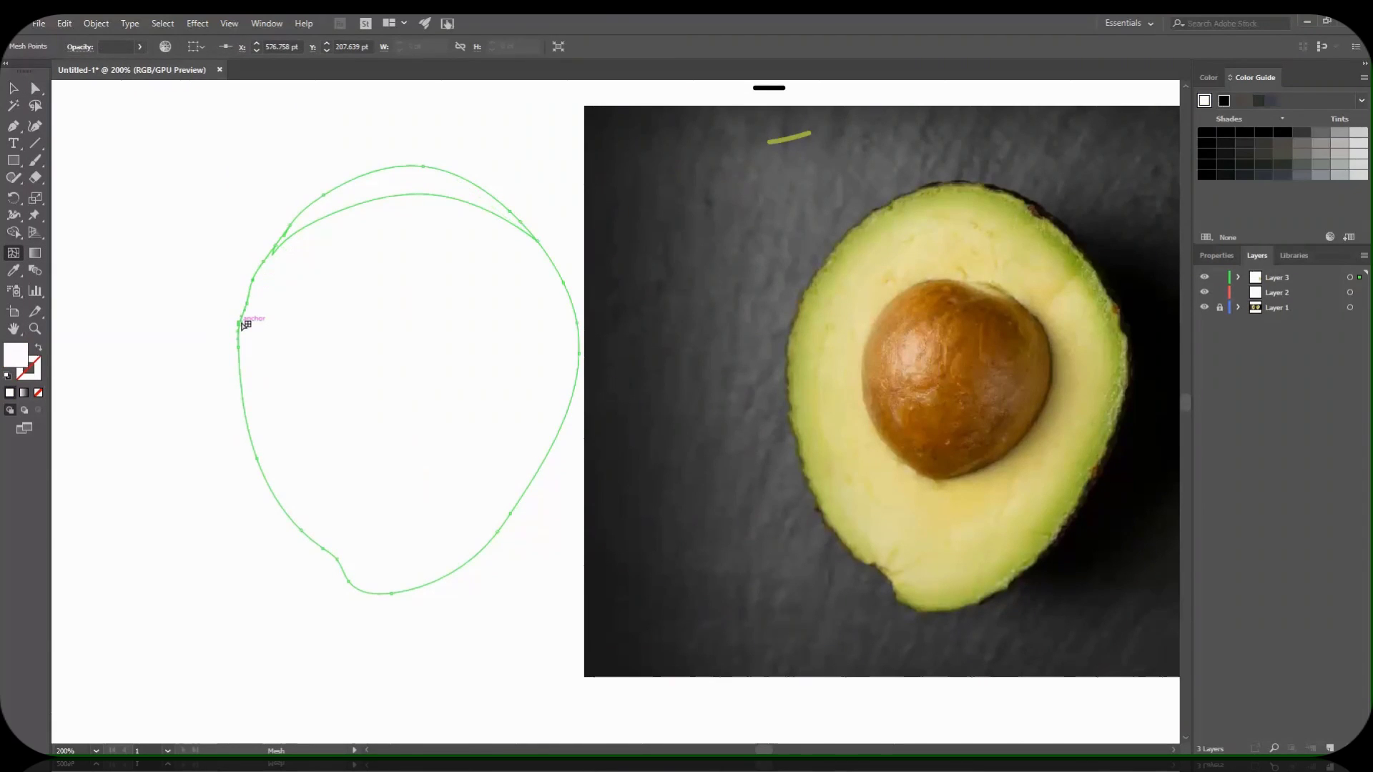
left_click(246, 362)
left_click(245, 325)
left_click(252, 283)
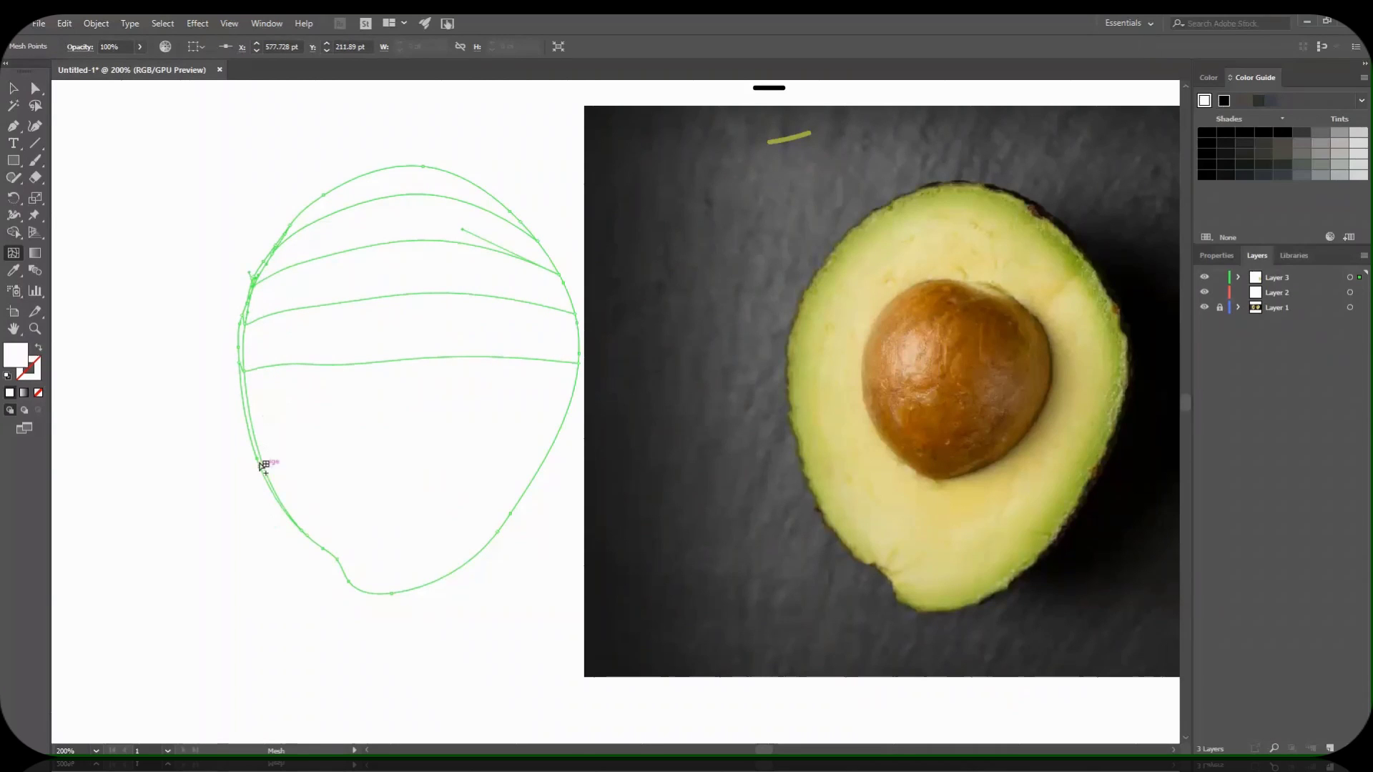
left_click(255, 451)
left_click(287, 515)
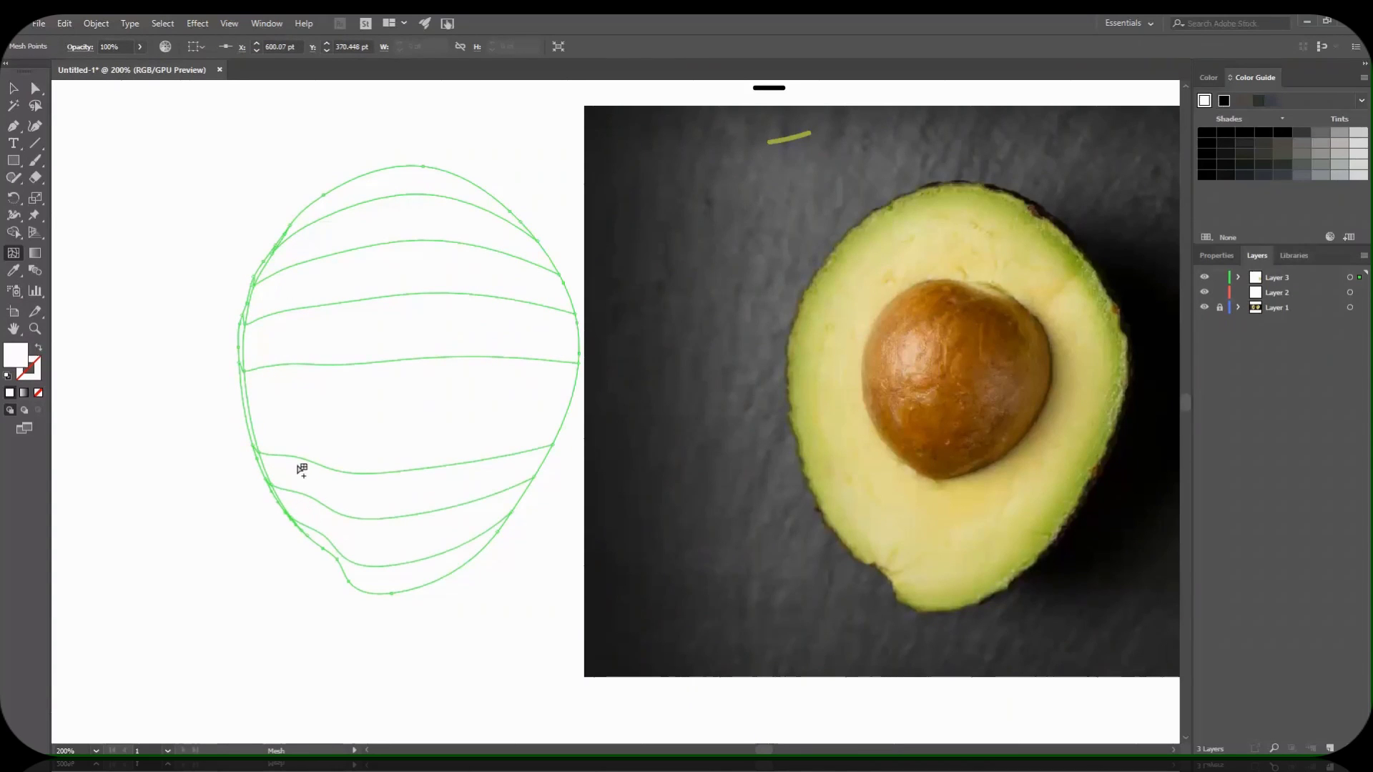
left_click(245, 412)
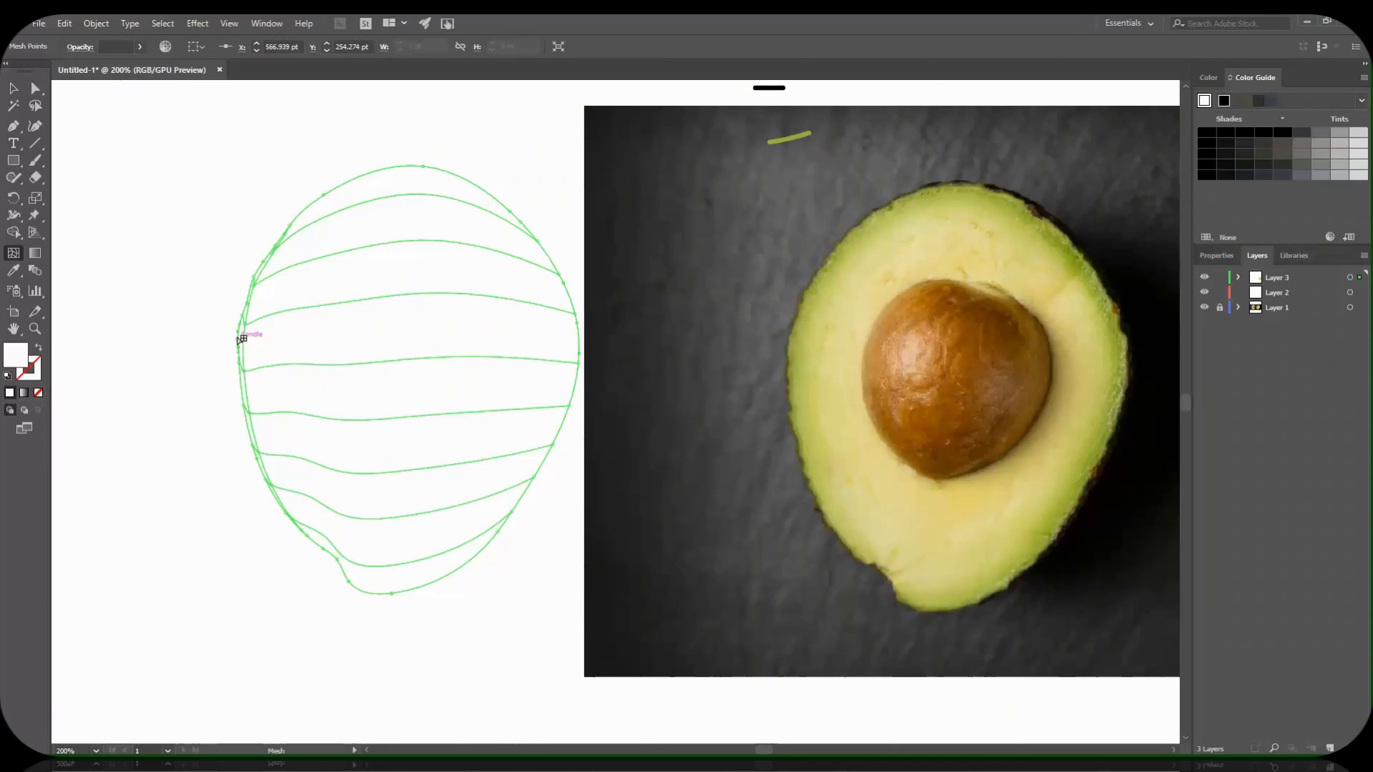
left_click(268, 258)
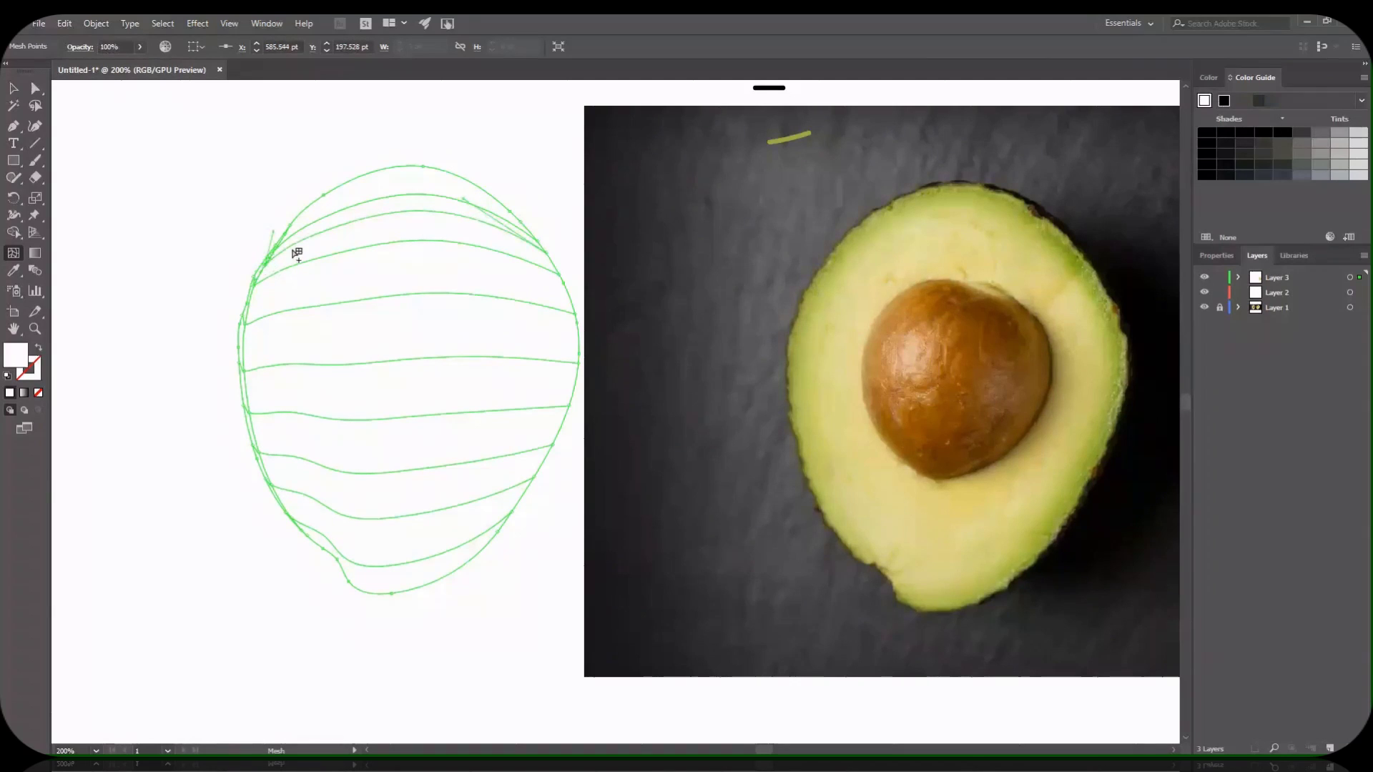
left_click(244, 345)
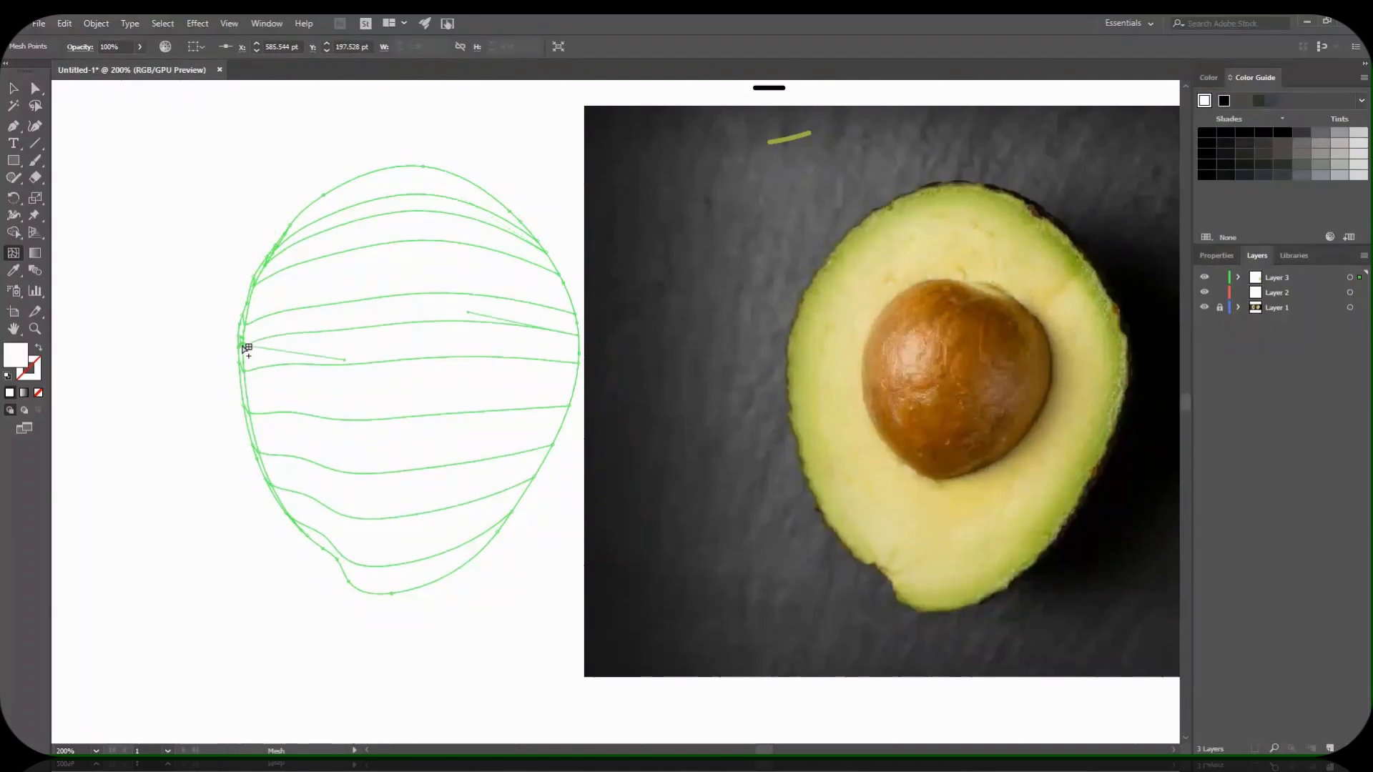
left_click(251, 299)
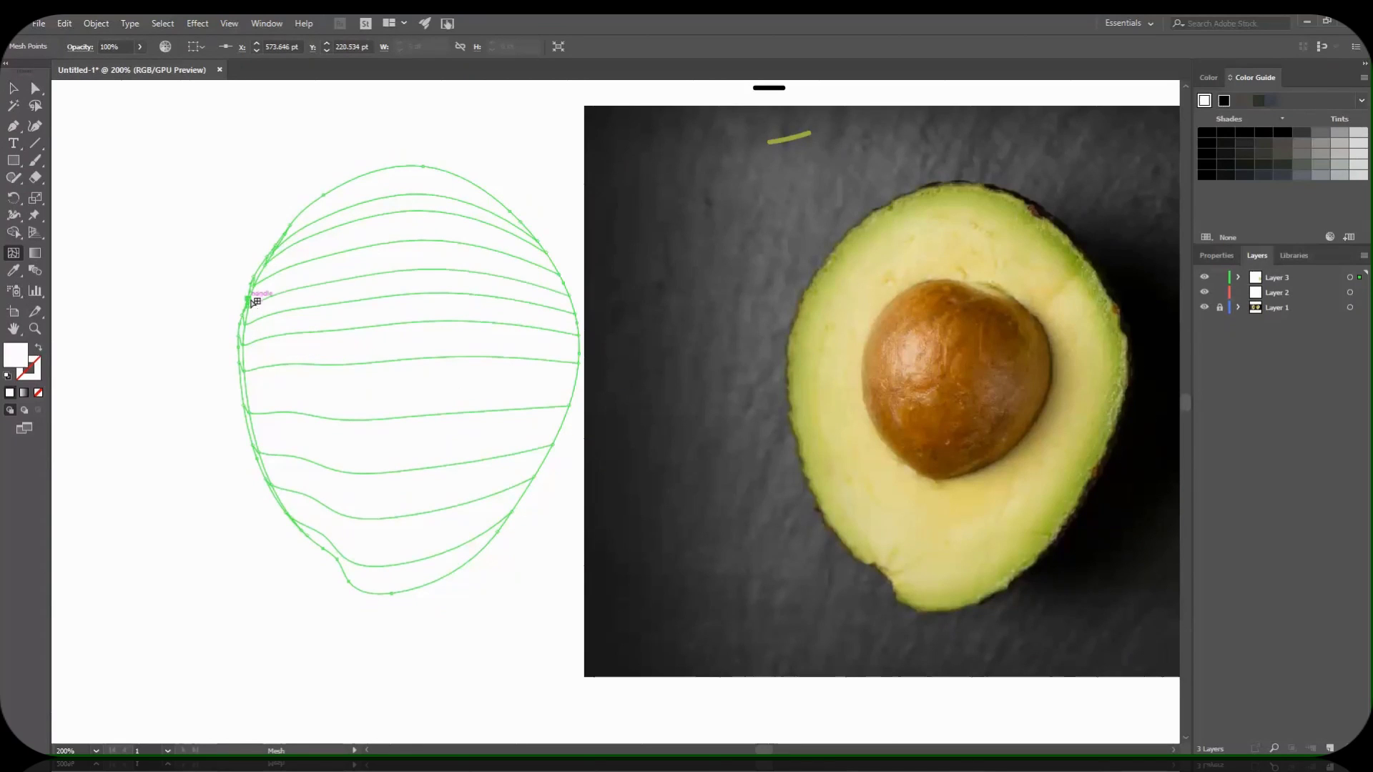
left_click(576, 387)
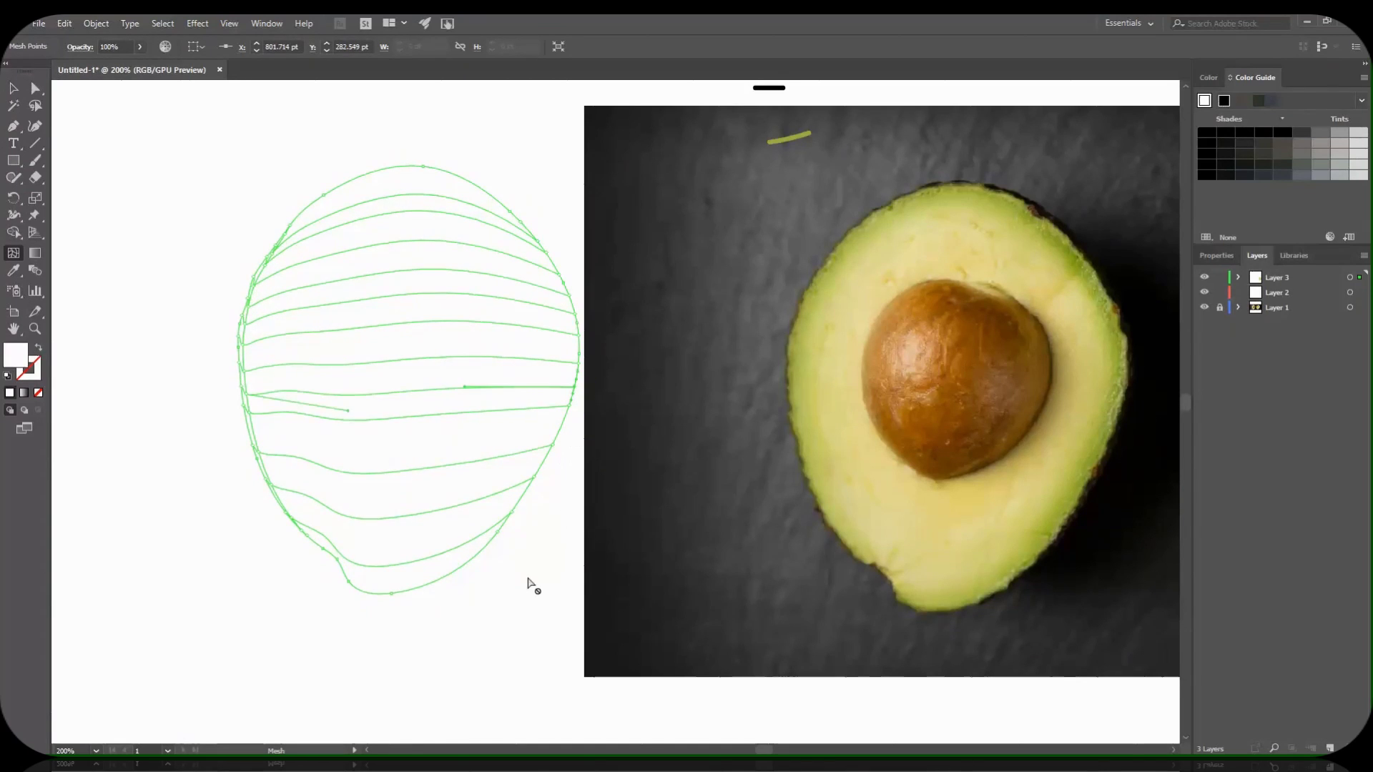
left_click(562, 427)
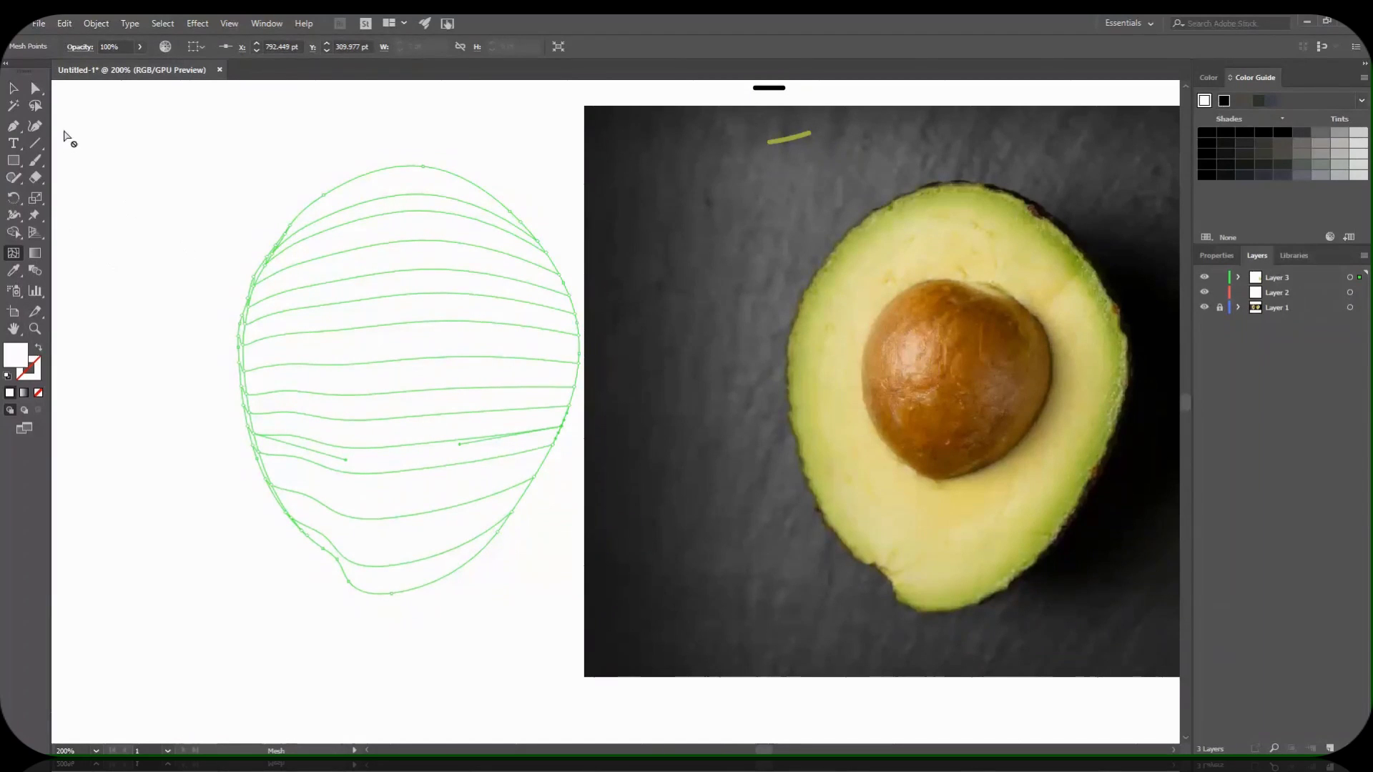
Add vertical mesh lines along the top edge, then marquee-select all mesh points.
left_click(308, 206)
left_click(337, 189)
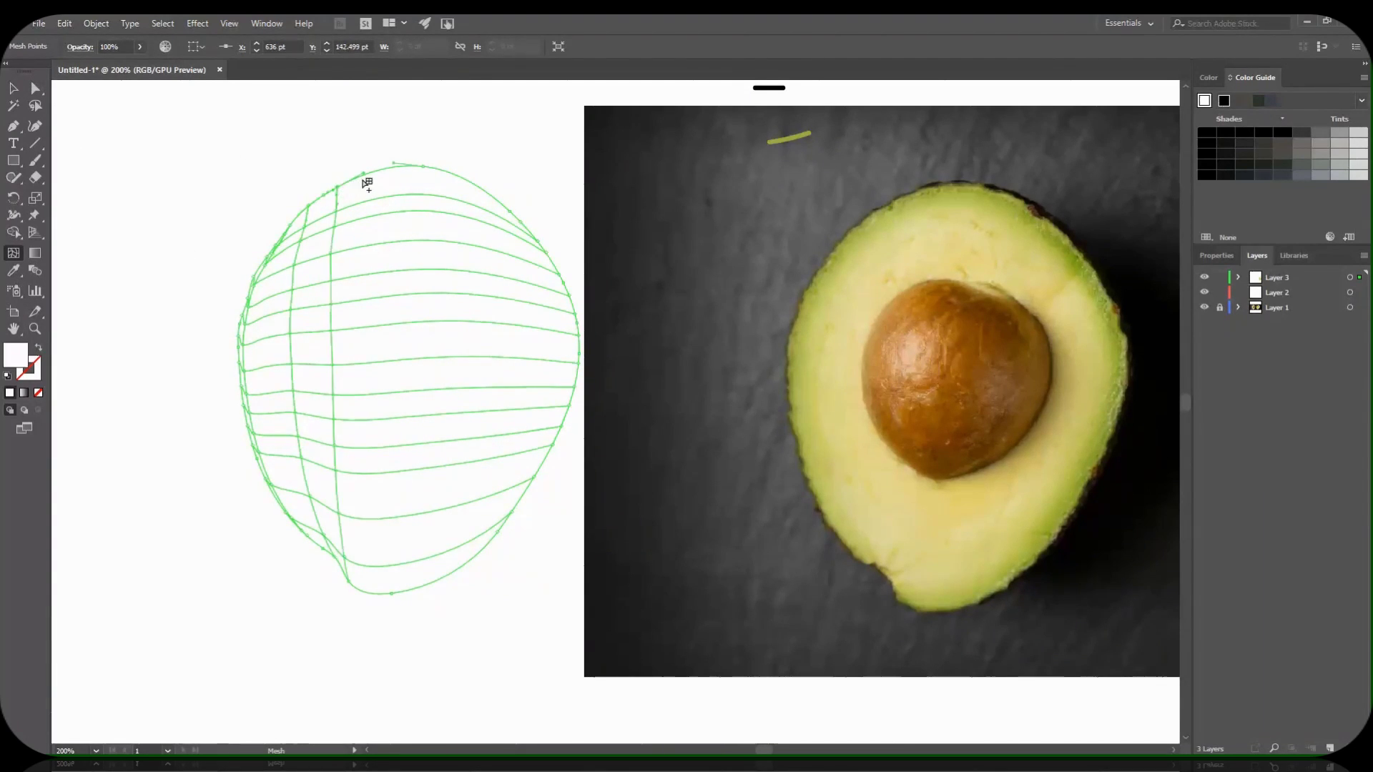
left_click(369, 171)
left_click(438, 168)
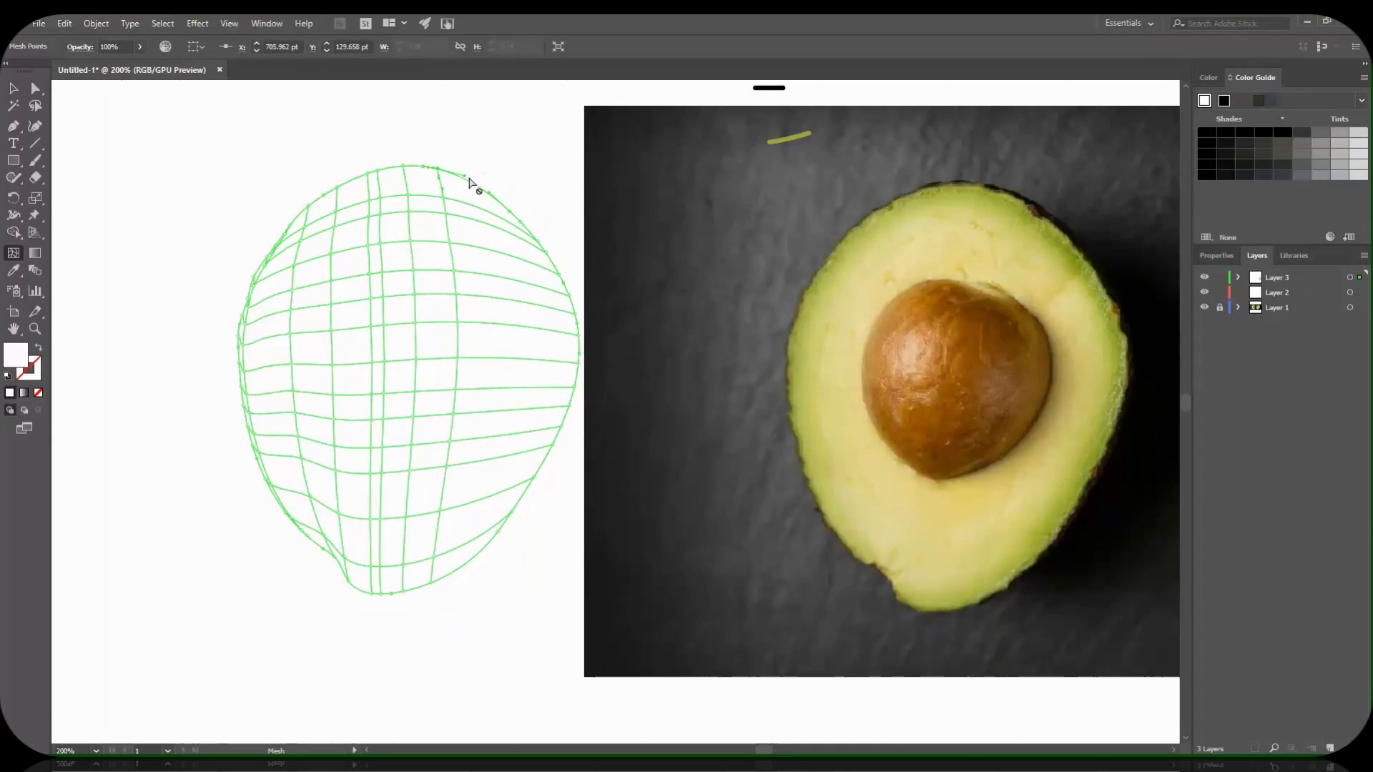
left_click(478, 186)
left_click(518, 219)
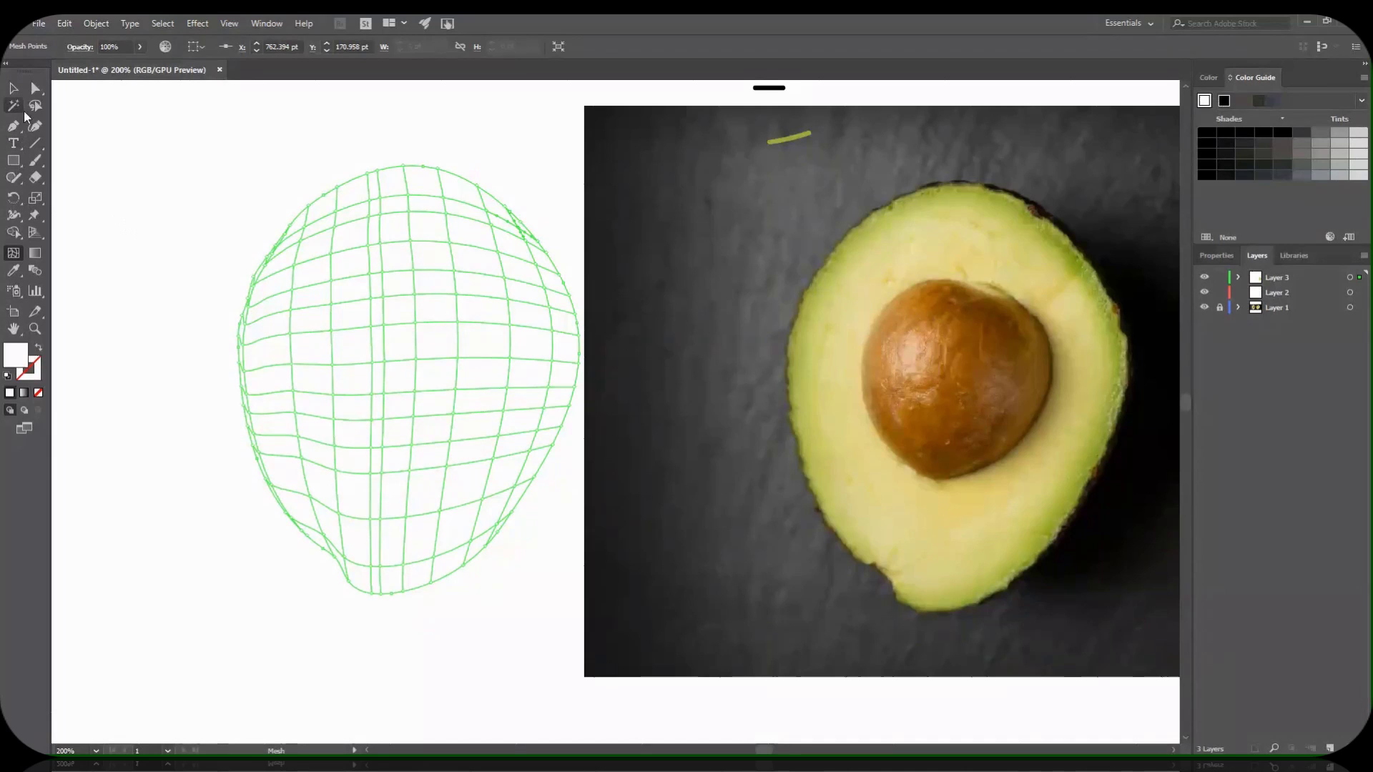
left_click(35, 88)
left_click_drag(576, 184, 202, 618)
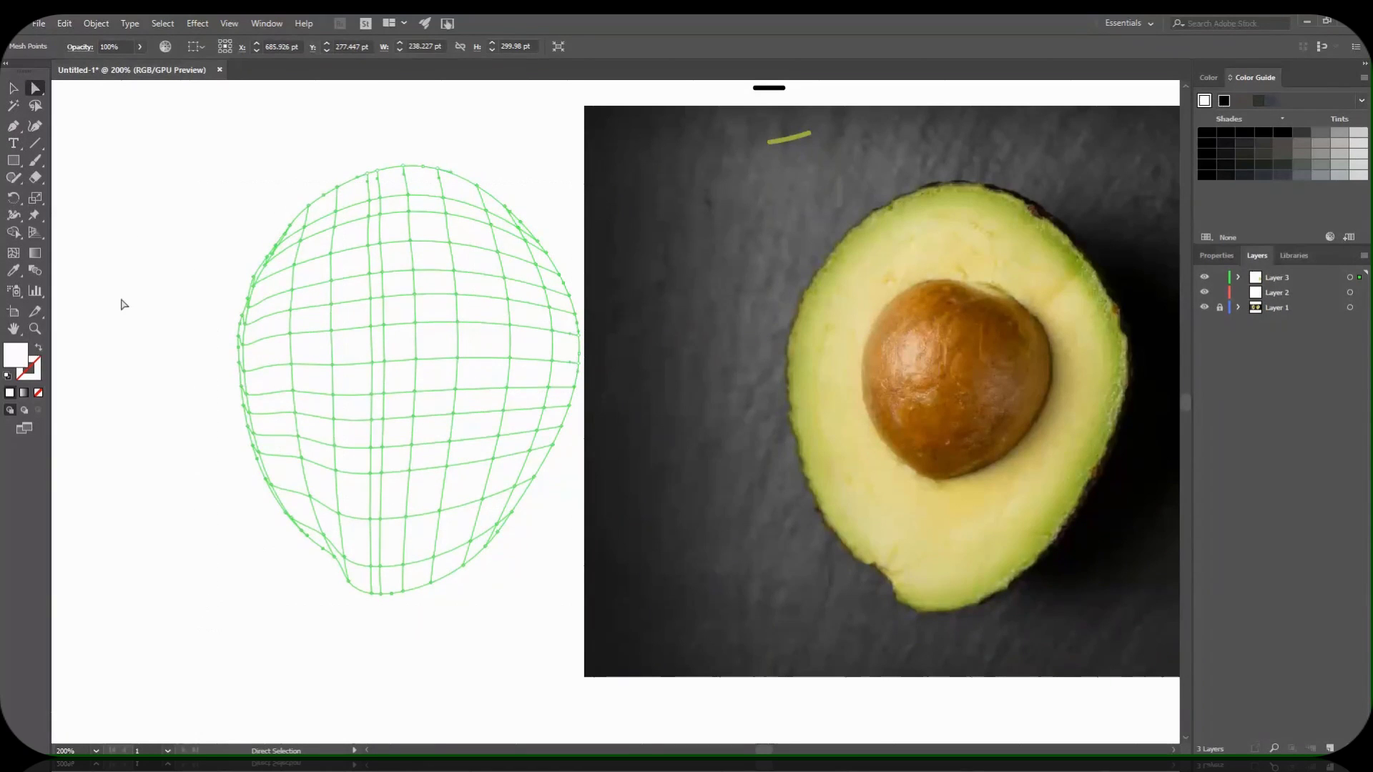
Fill the avocado mesh with the pale flesh yellow sampled from the photo.
left_click(14, 274)
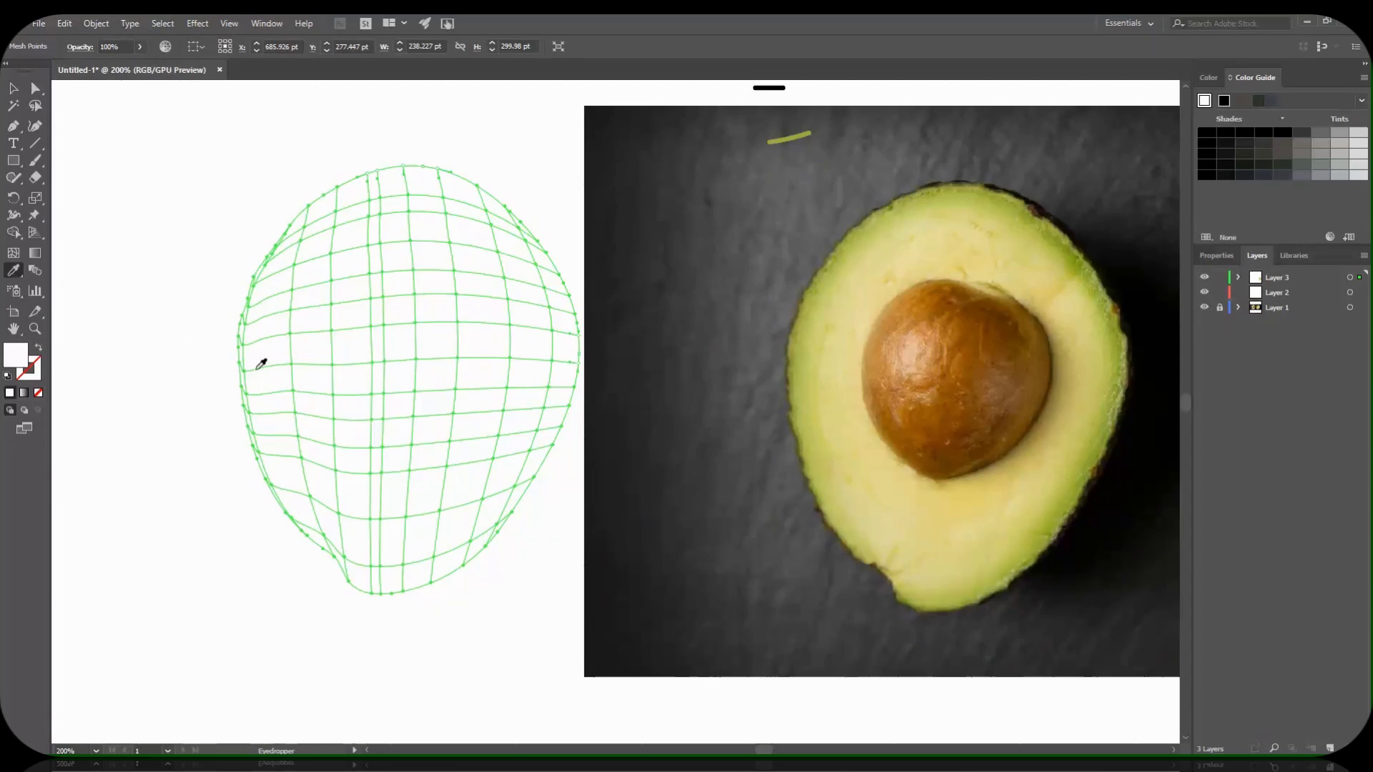
left_click(850, 355)
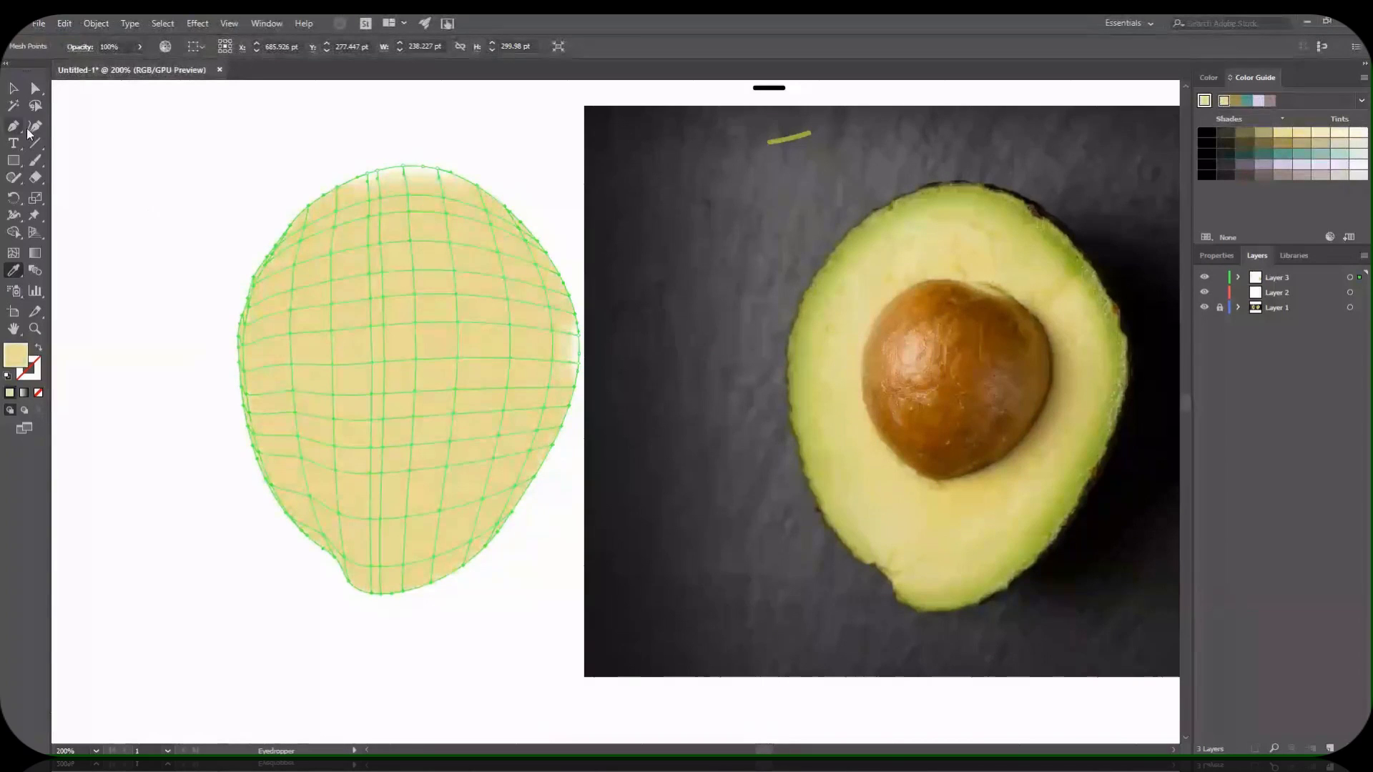
left_click(35, 88)
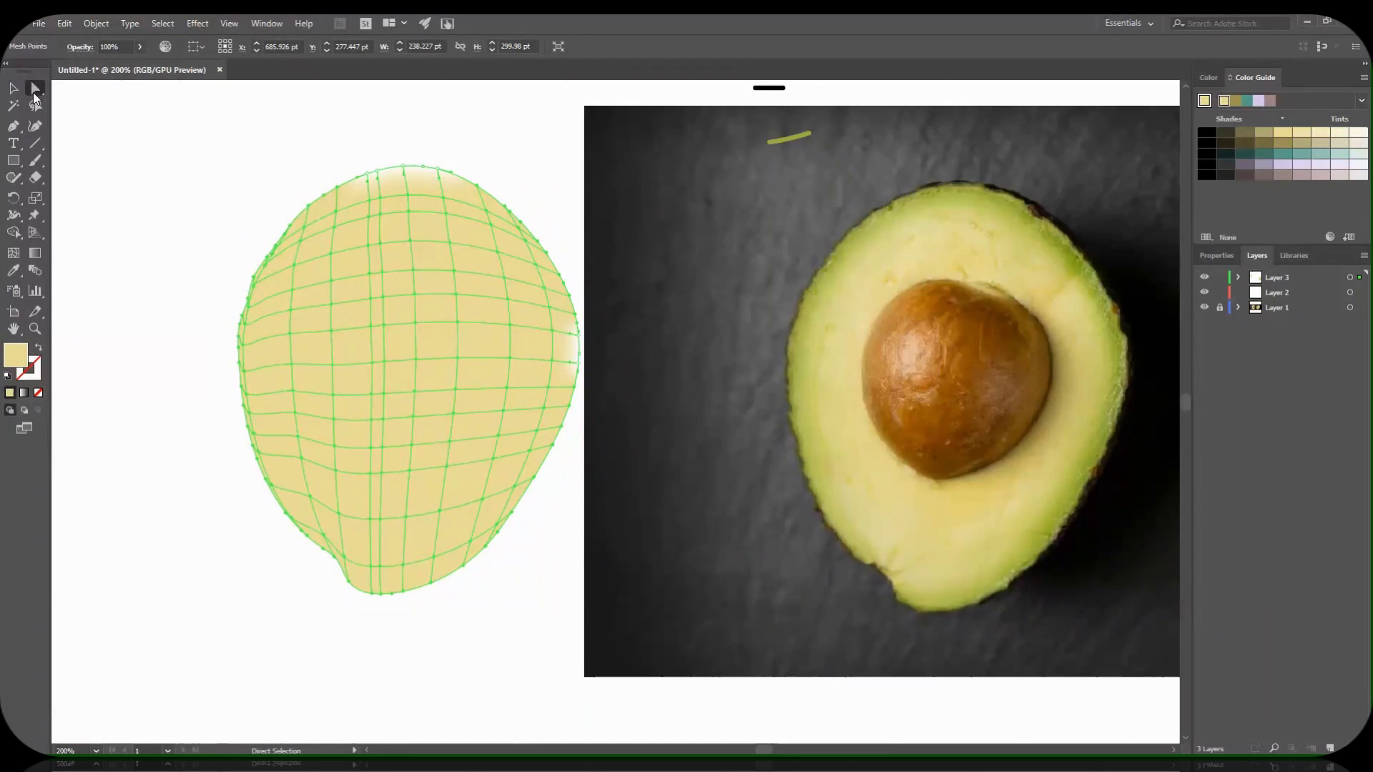
Select the top and right edge mesh points and resample a more even flesh tone.
mouse_move(578, 144)
left_mouse_down()
mouse_move(430, 387)
mouse_move(325, 388)
left_mouse_up()
left_click_drag(580, 152, 333, 400)
left_click(13, 270)
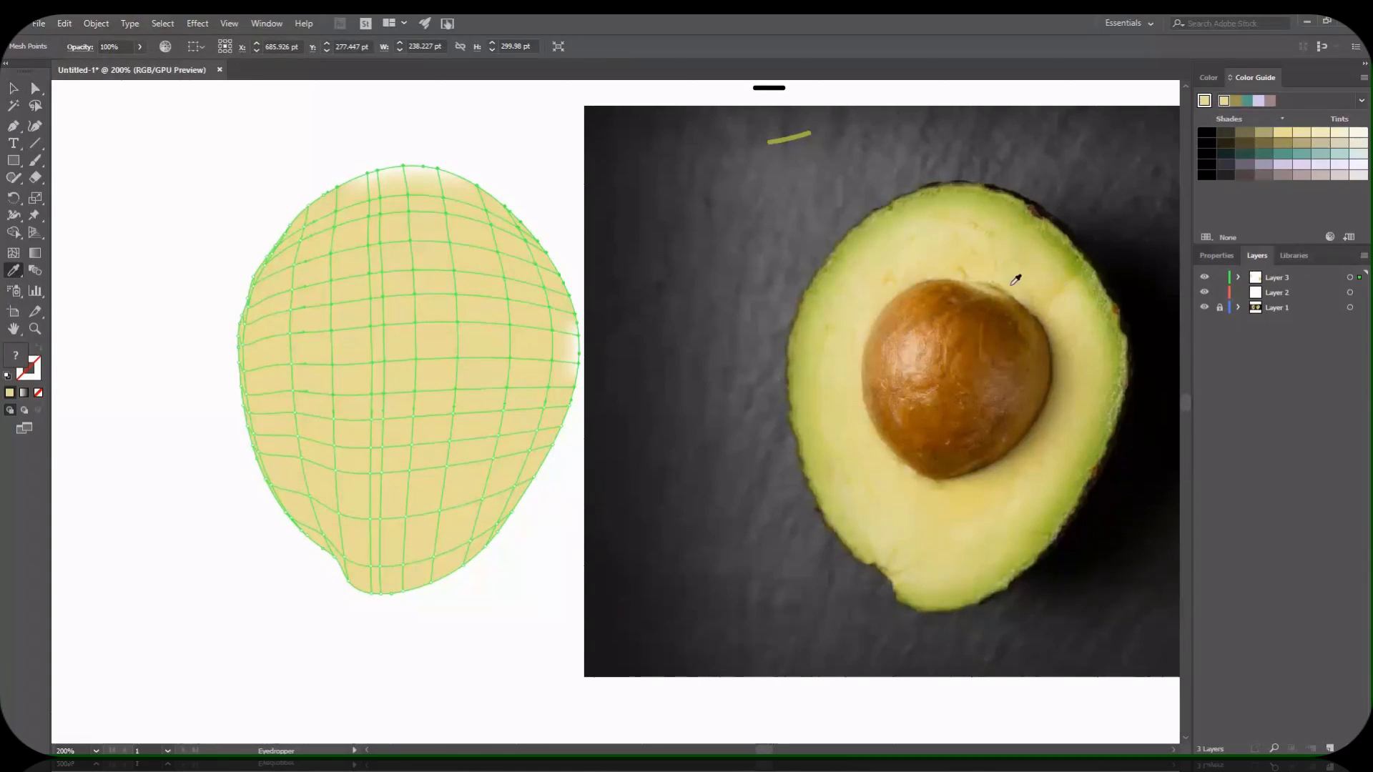
left_click(946, 259)
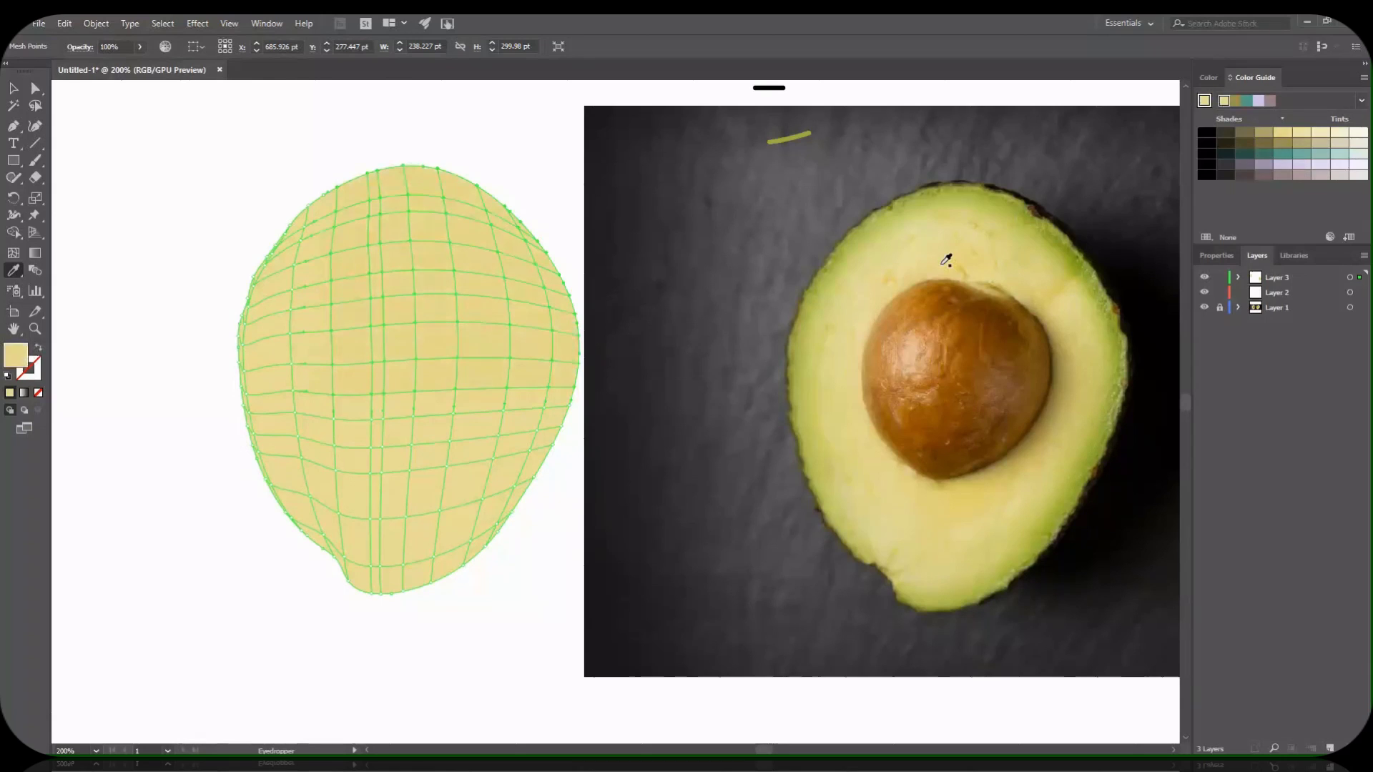
left_click(858, 326)
left_click(37, 88)
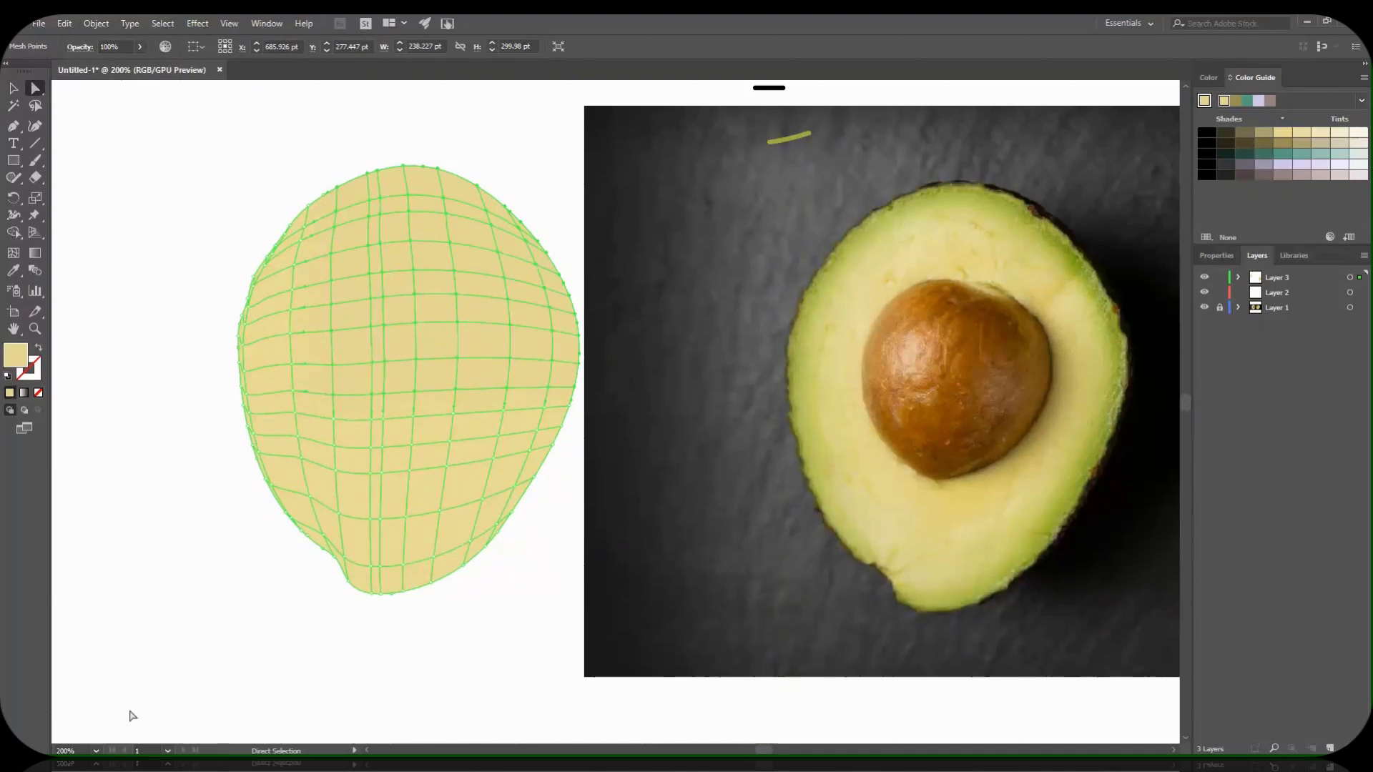
left_click(96, 751)
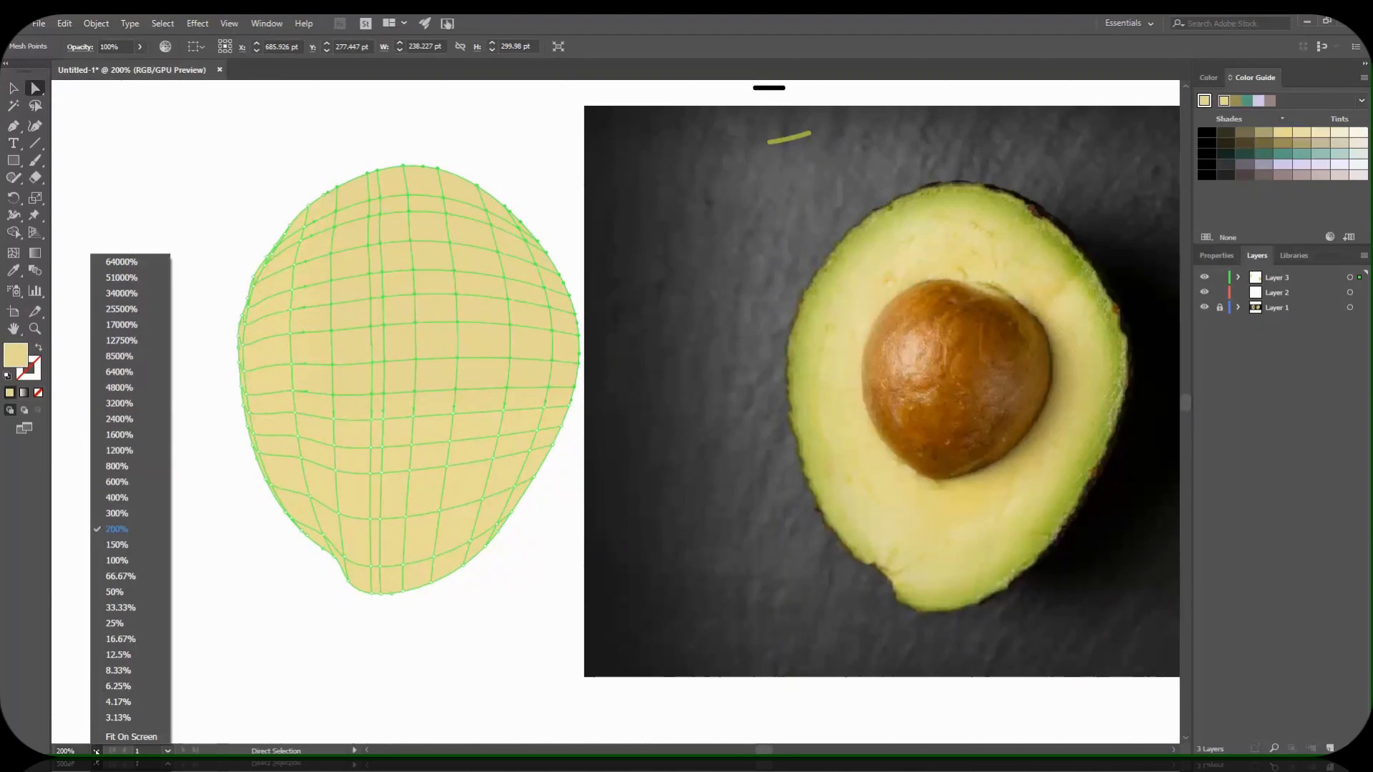
Zoom to 300%, frame the avocado mesh, and select its left-edge mesh points.
left_click(116, 512)
mouse_move(761, 319)
left_mouse_down()
mouse_move(624, 152)
mouse_move(598, 174)
left_mouse_up()
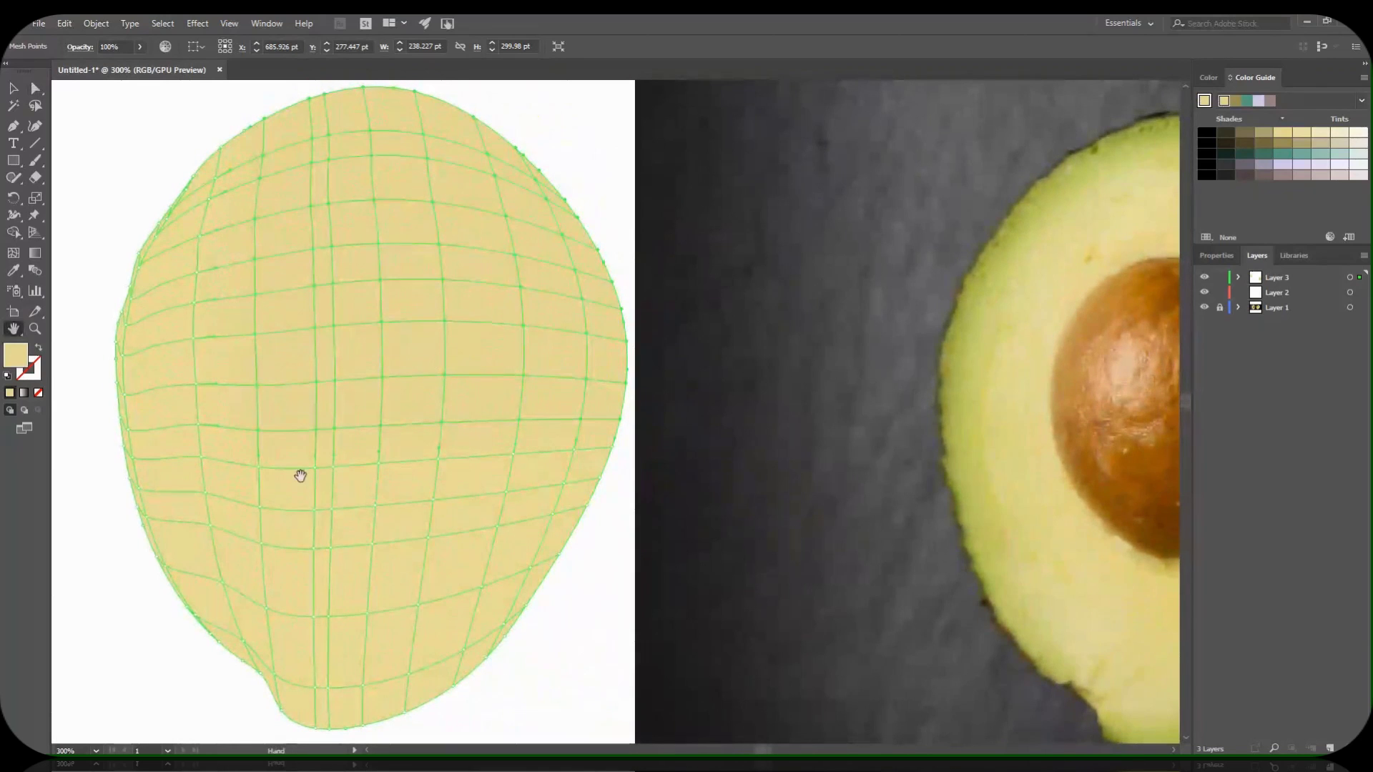
key("a")
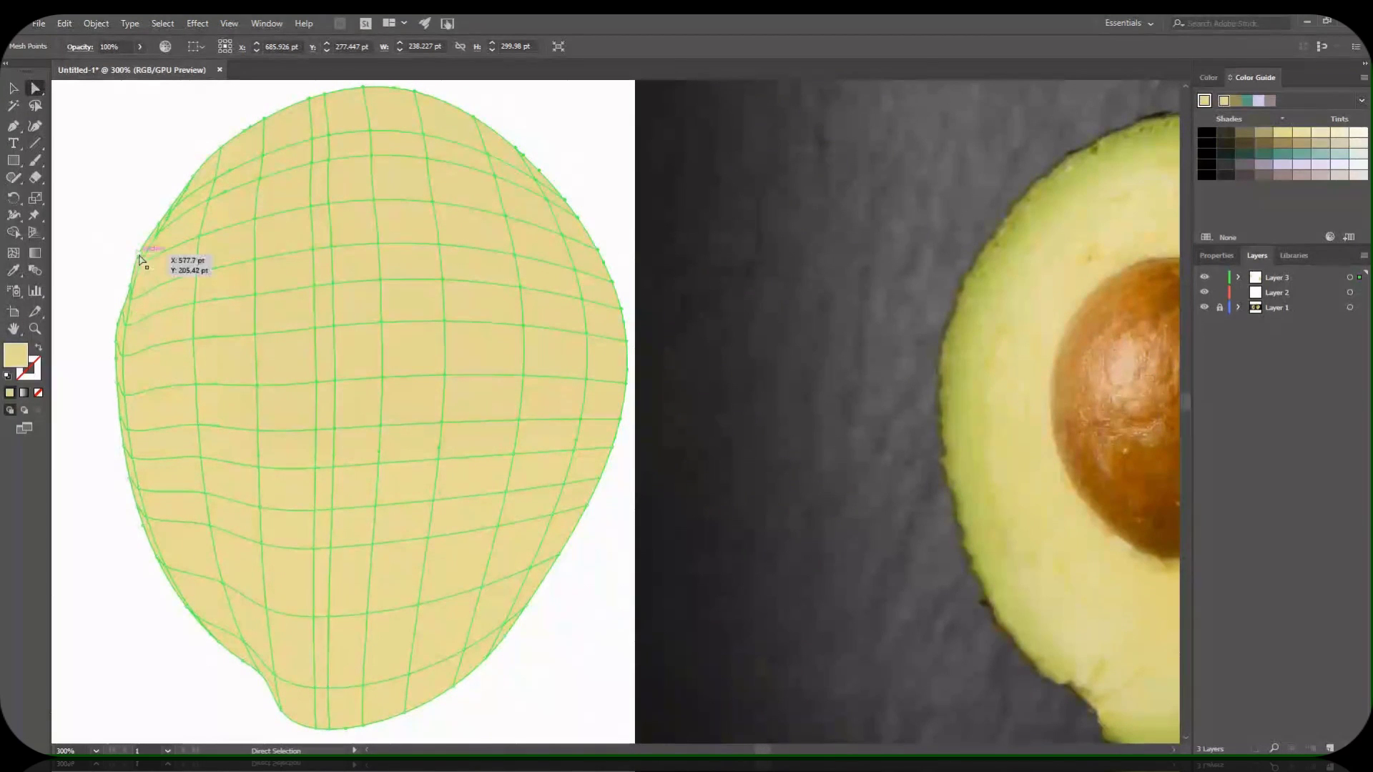
left_click(140, 263)
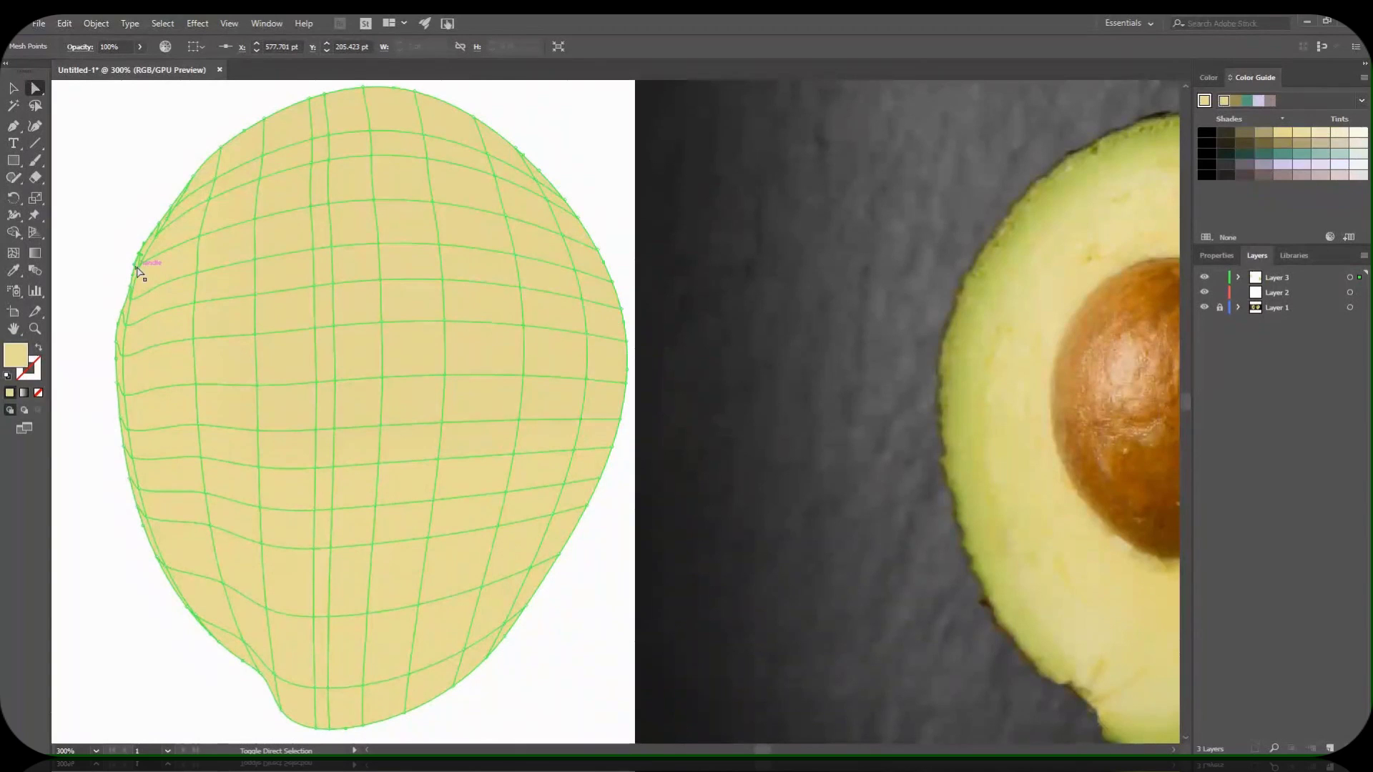
left_click(140, 267)
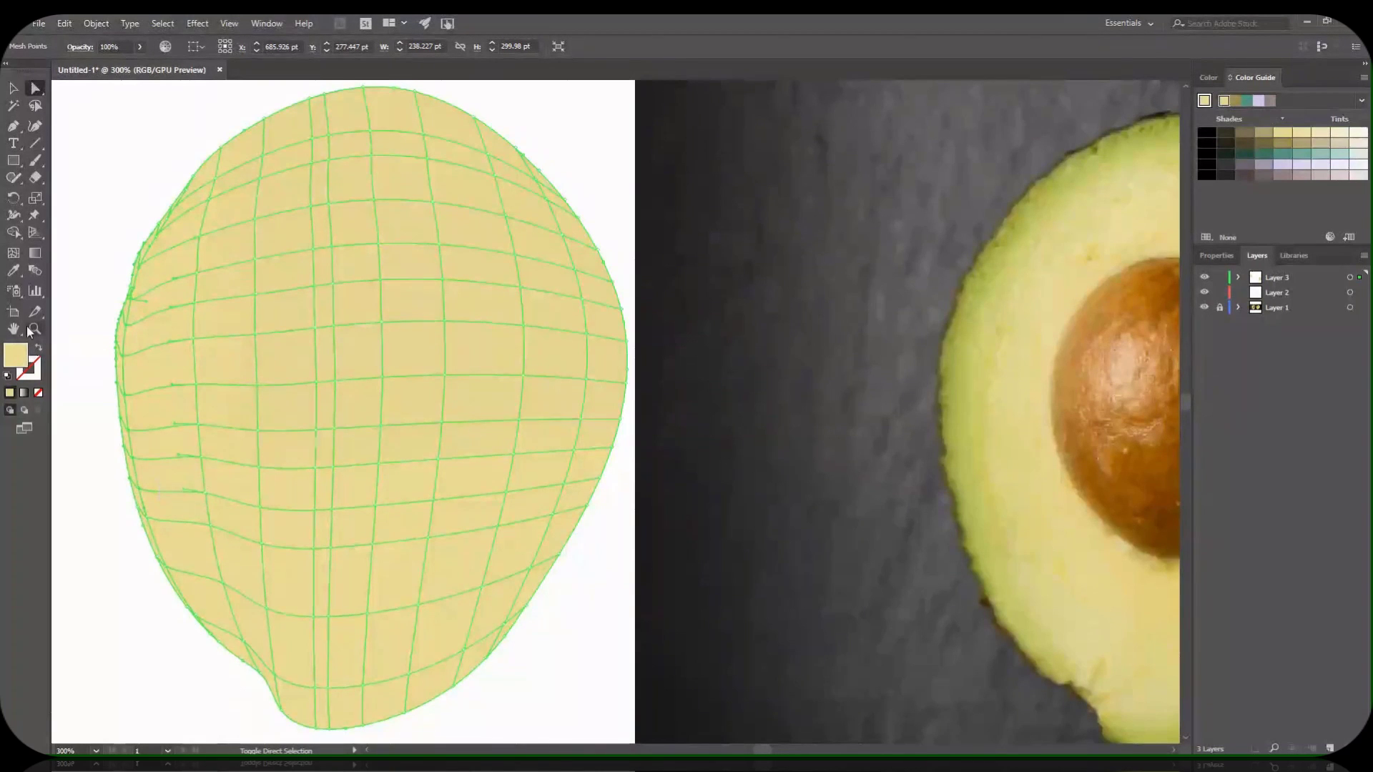
Shade the left-edge mesh points with a darker olive tone sampled from the photo.
left_click(13, 271)
left_click(952, 359)
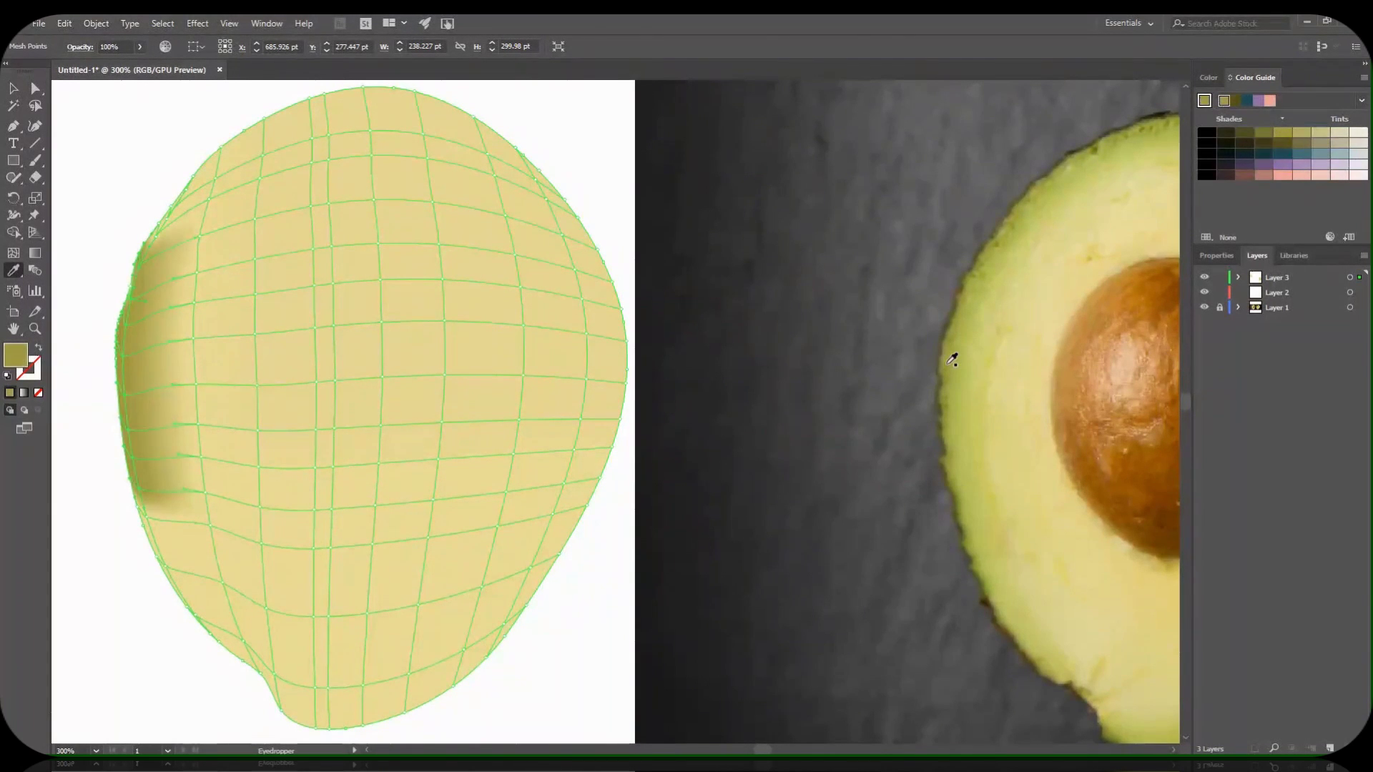
key("a")
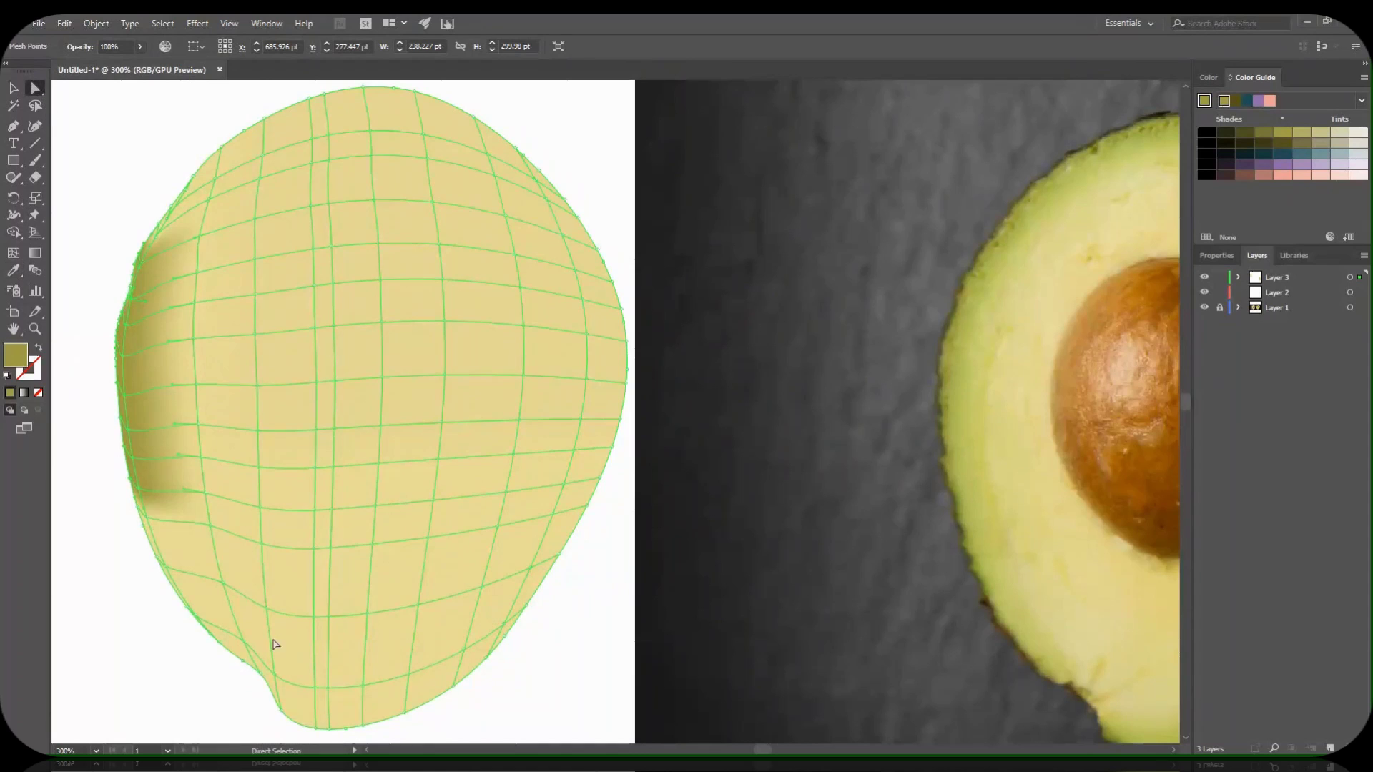
left_click(148, 519)
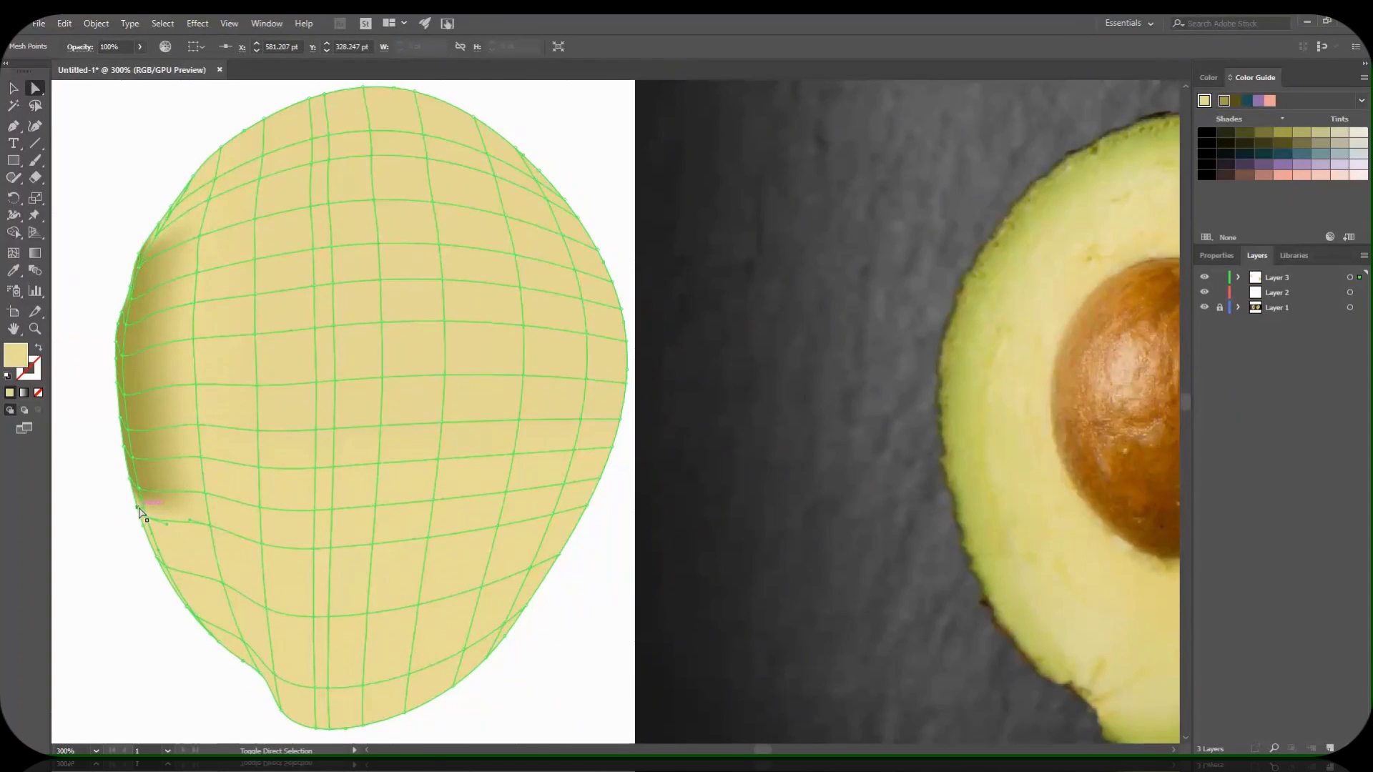
left_click(140, 510)
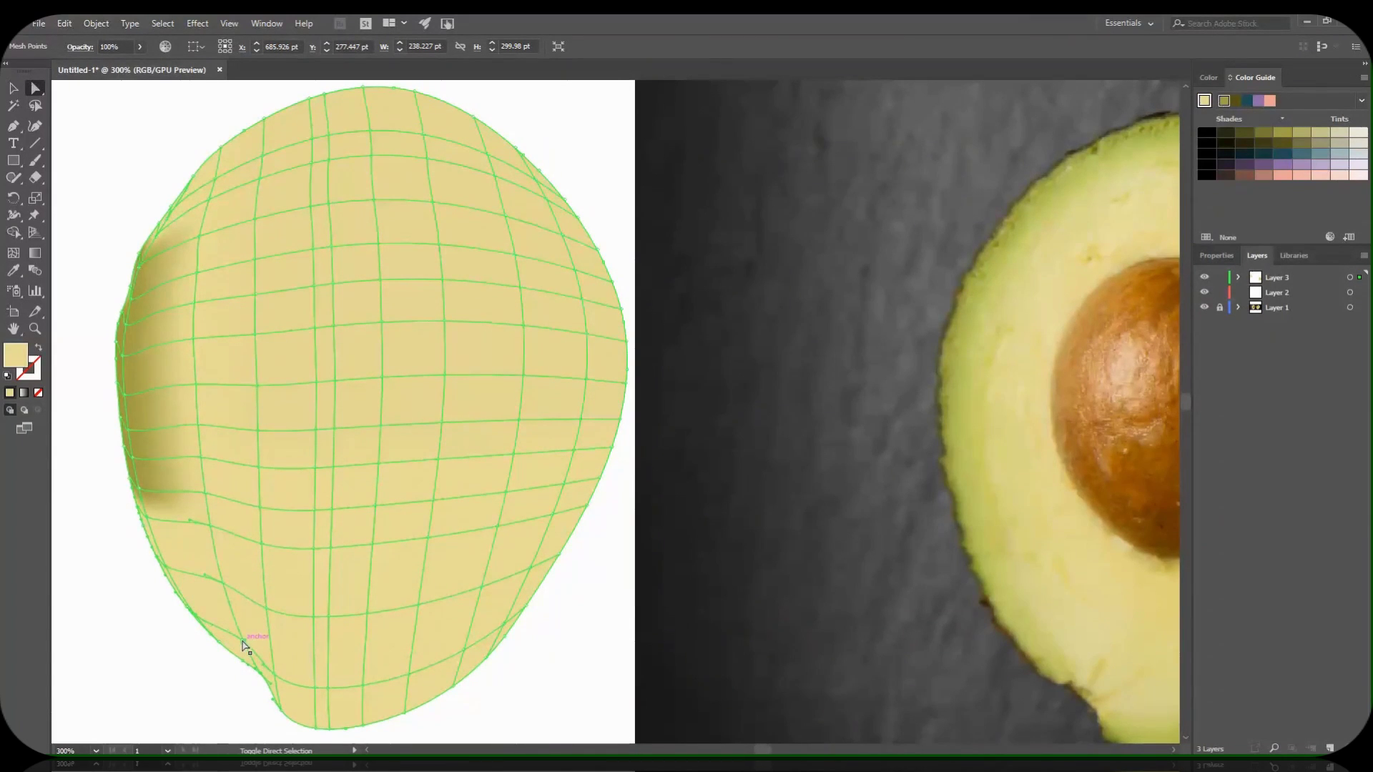
Shade the lower-left area with a darker sampled tan and select the upper-left edge points.
left_click(13, 271)
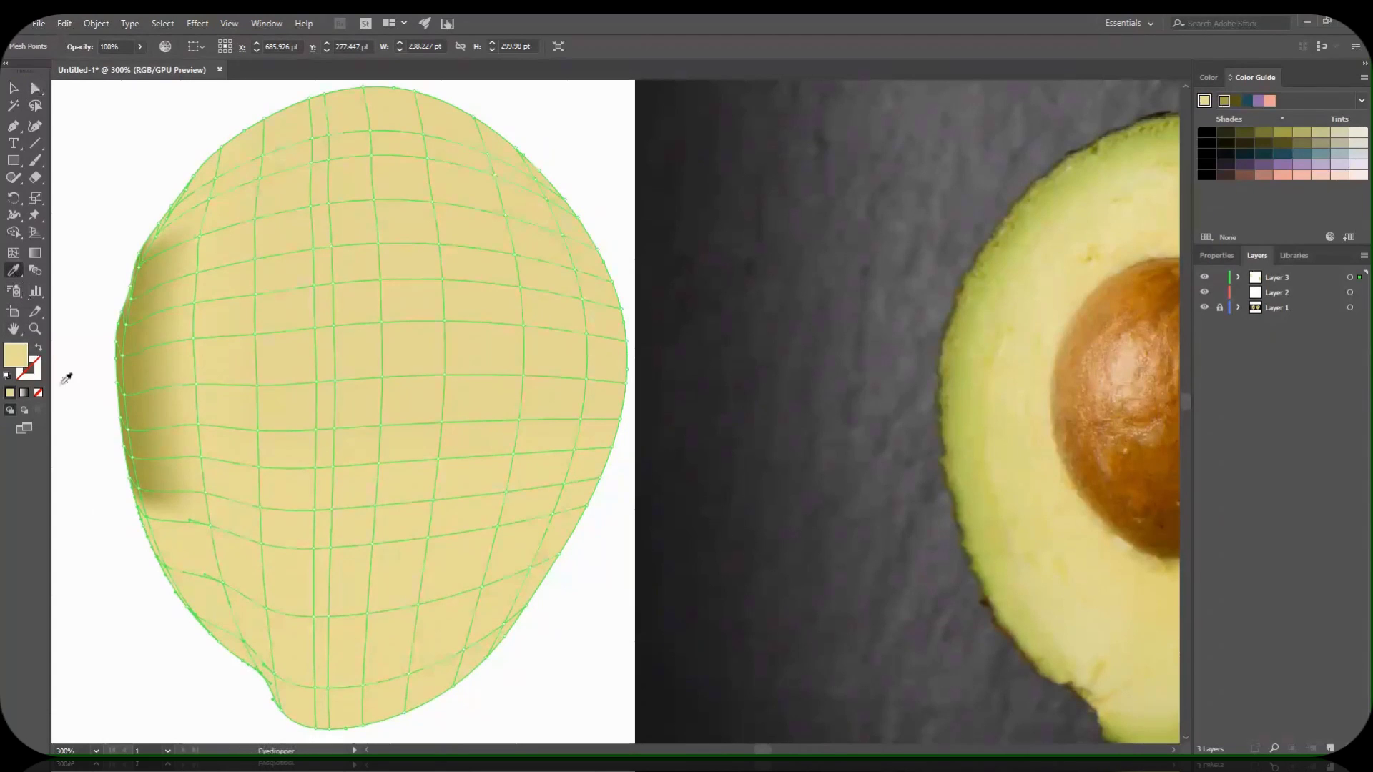
left_click(166, 469)
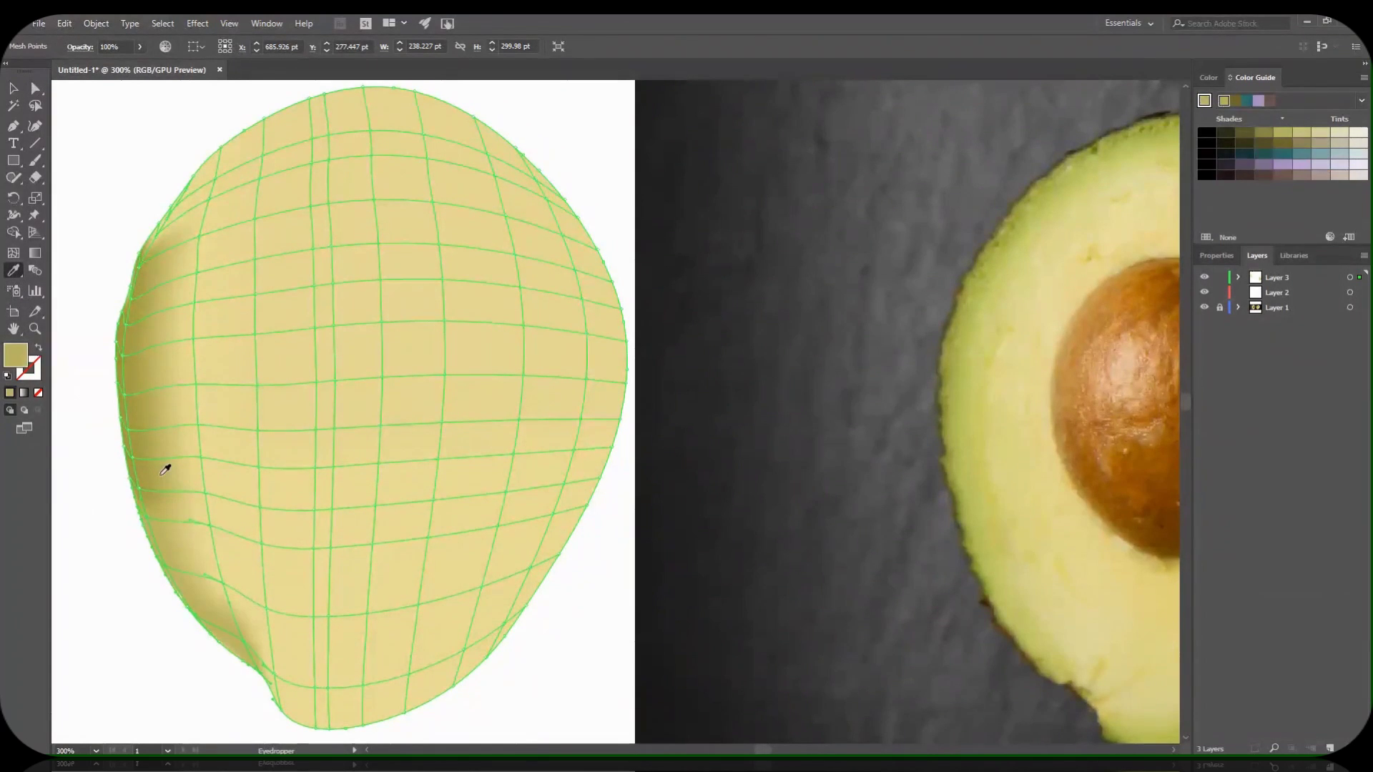
left_click(37, 94)
left_click(159, 226)
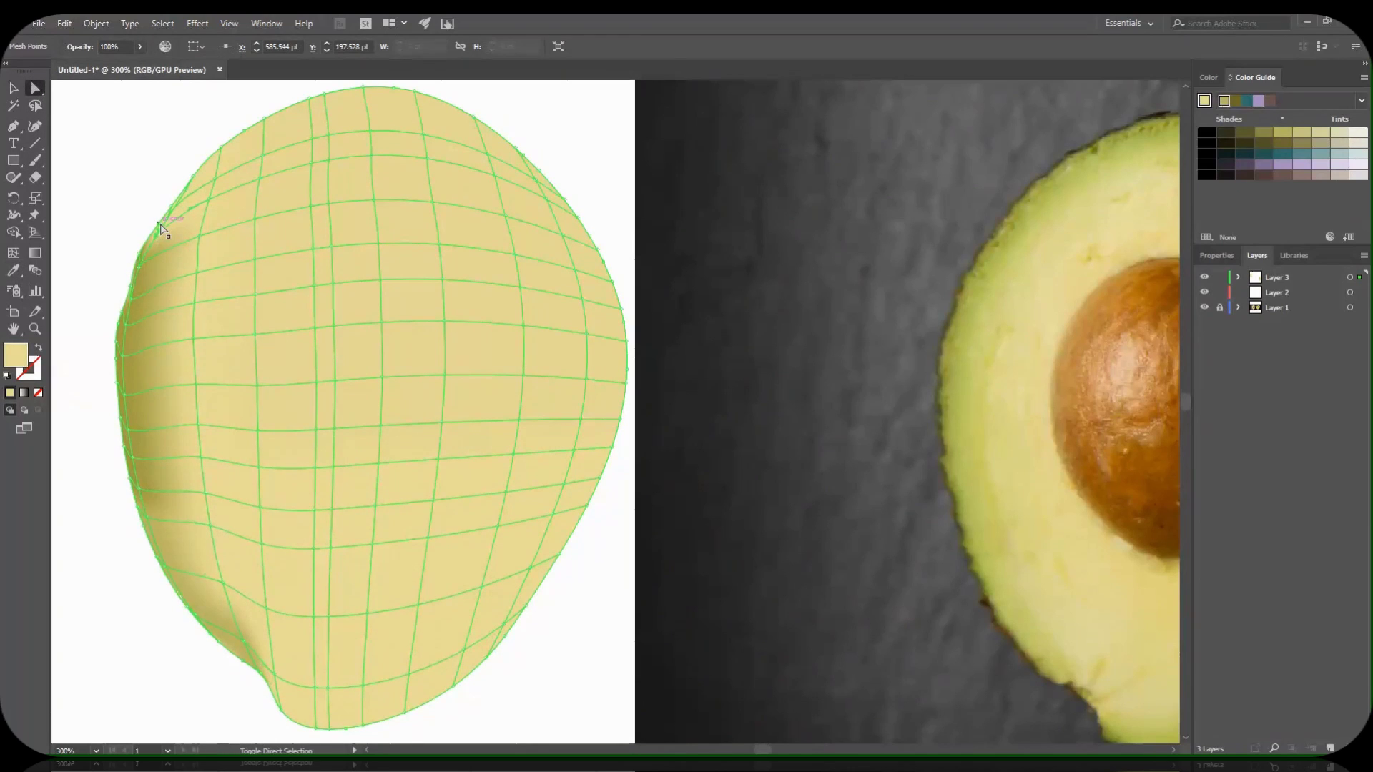
left_click(159, 226)
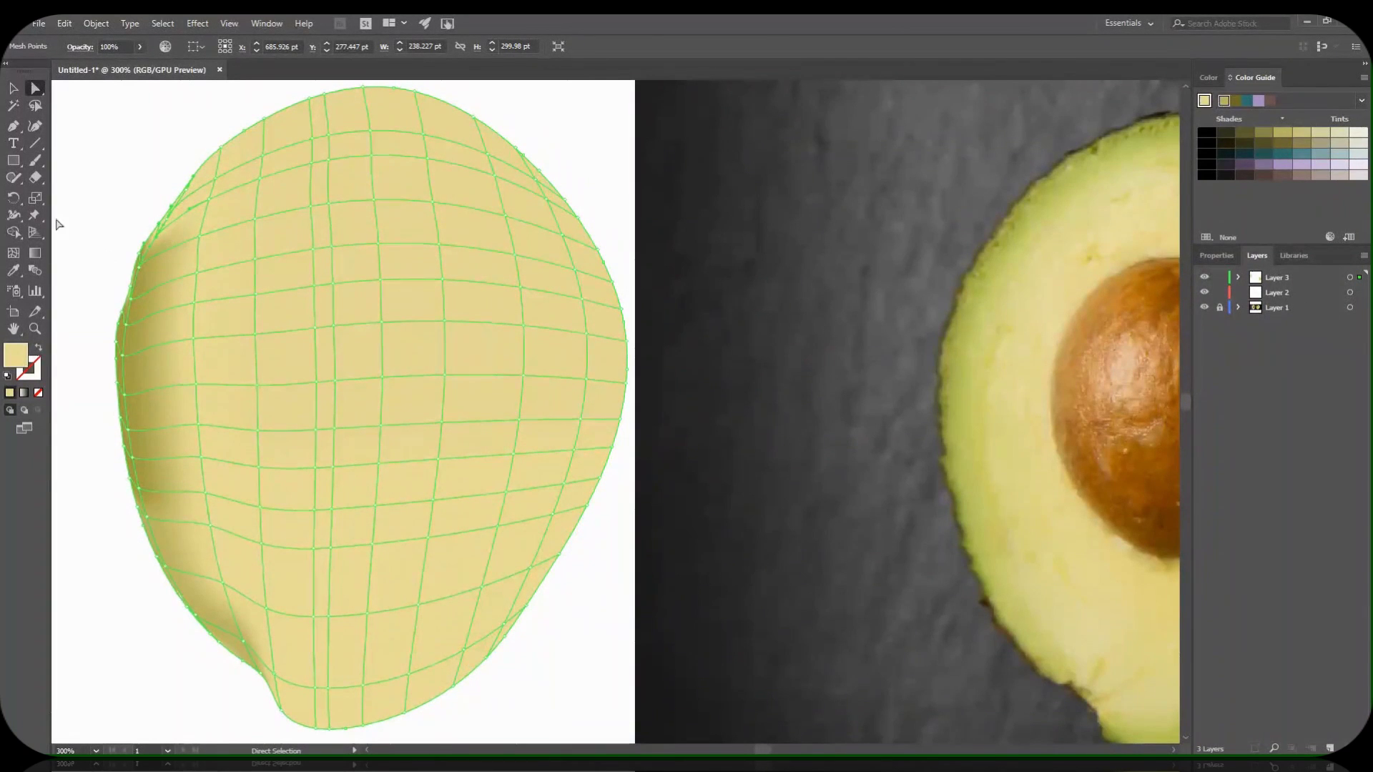
Shade the upper-left edge mesh points with a darker tan sampled from the photo.
left_click(14, 271)
left_click(160, 270)
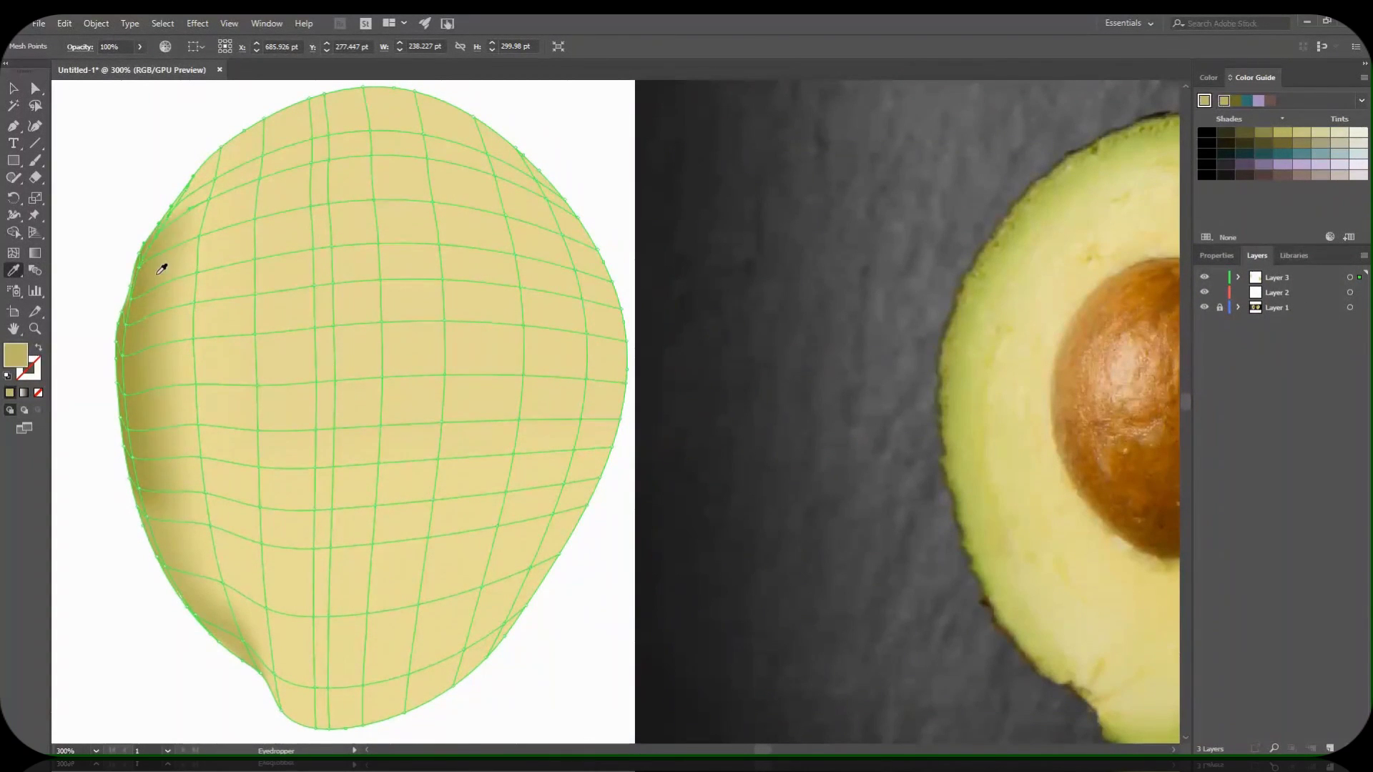
left_click(35, 88)
left_click(207, 186, "shift")
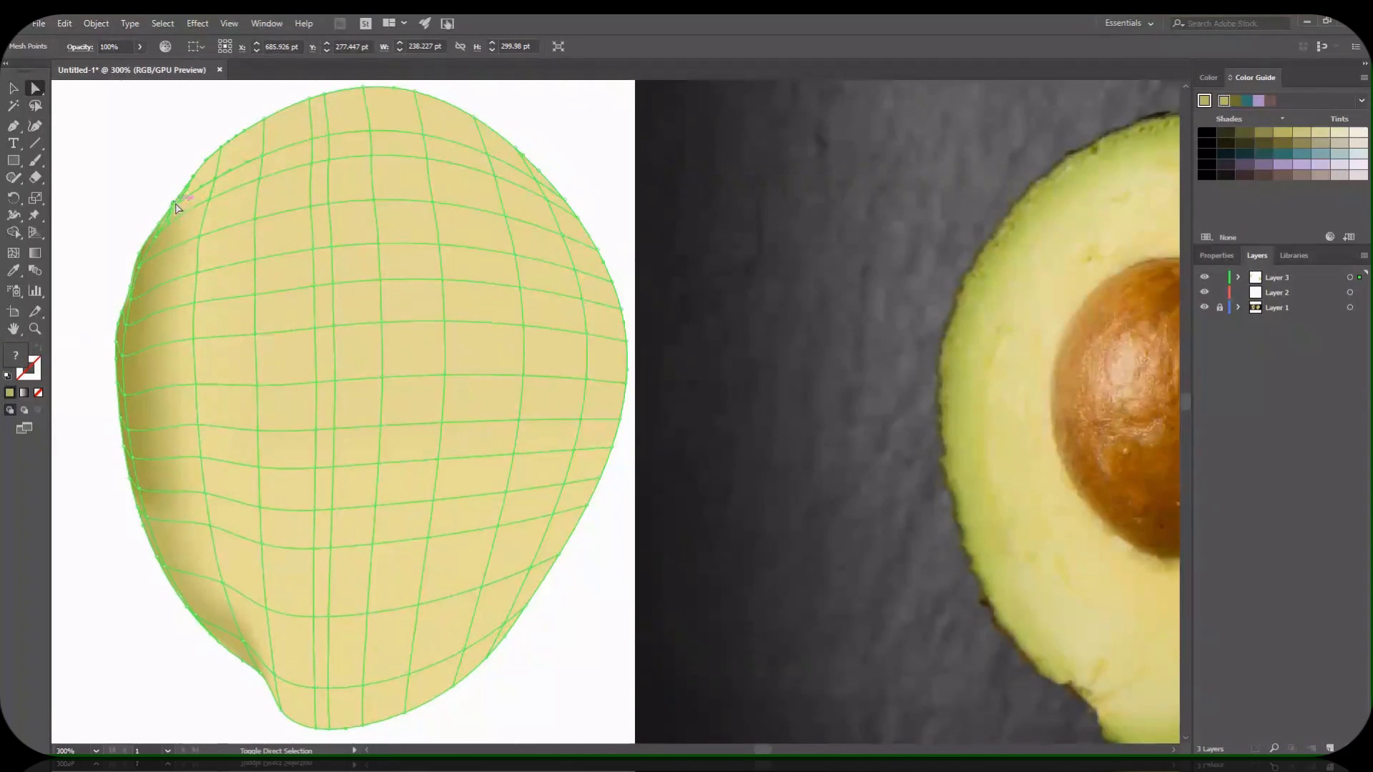
key("i")
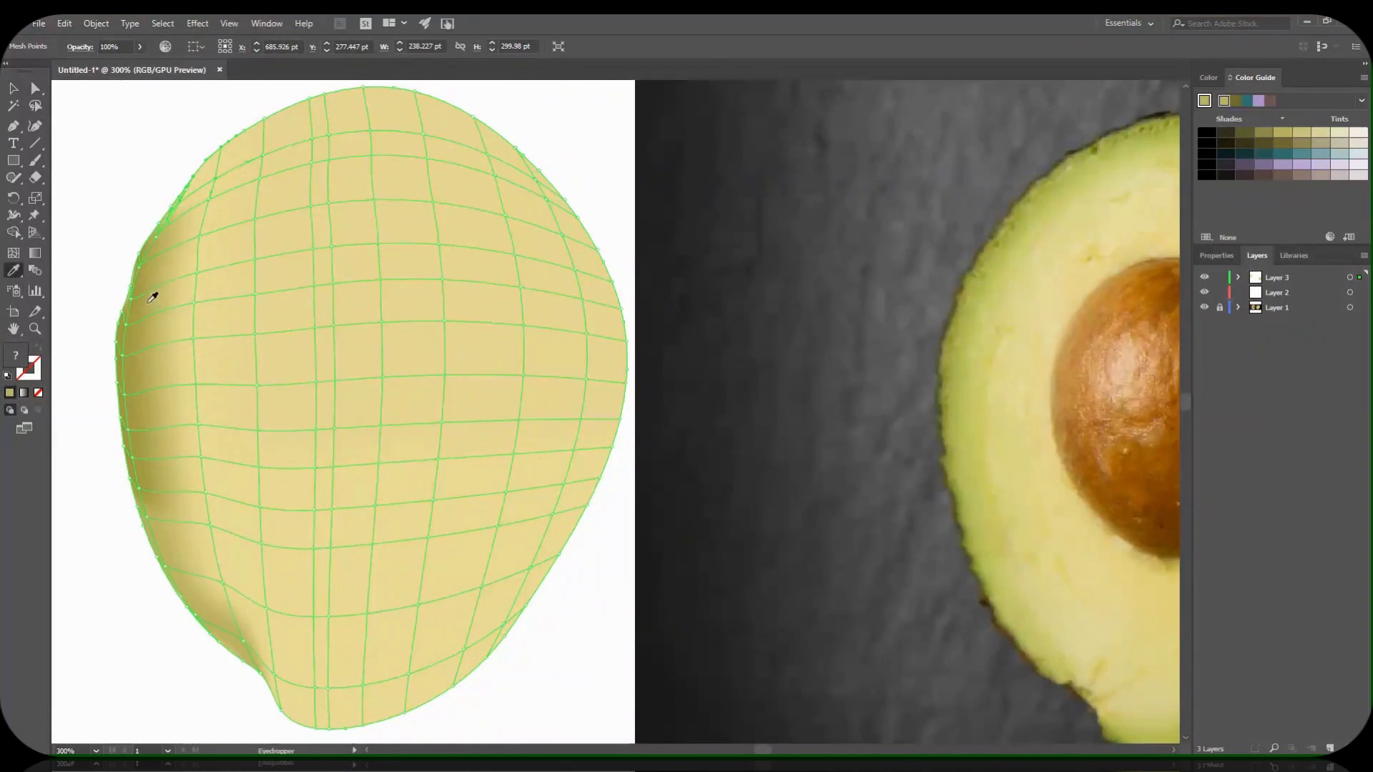
left_click(157, 298)
key("a")
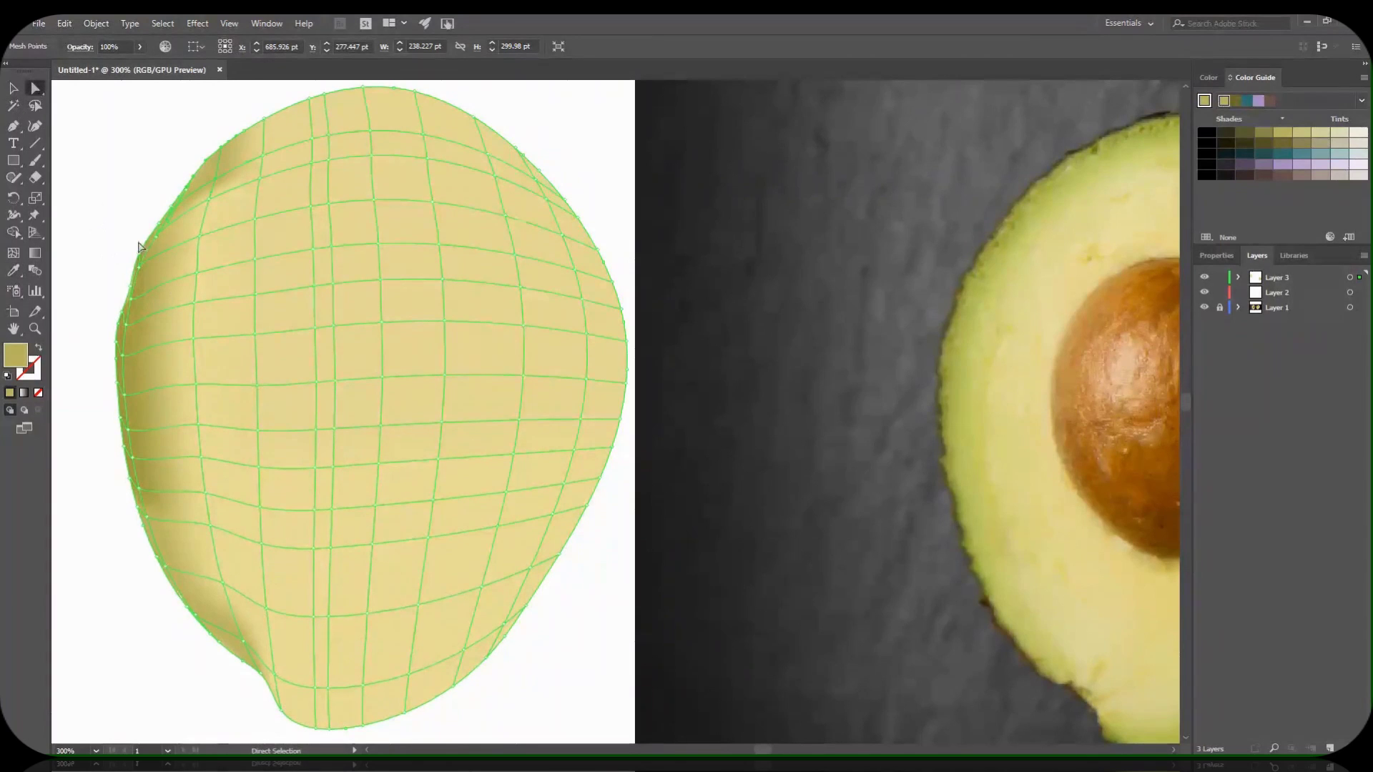
left_click(170, 225)
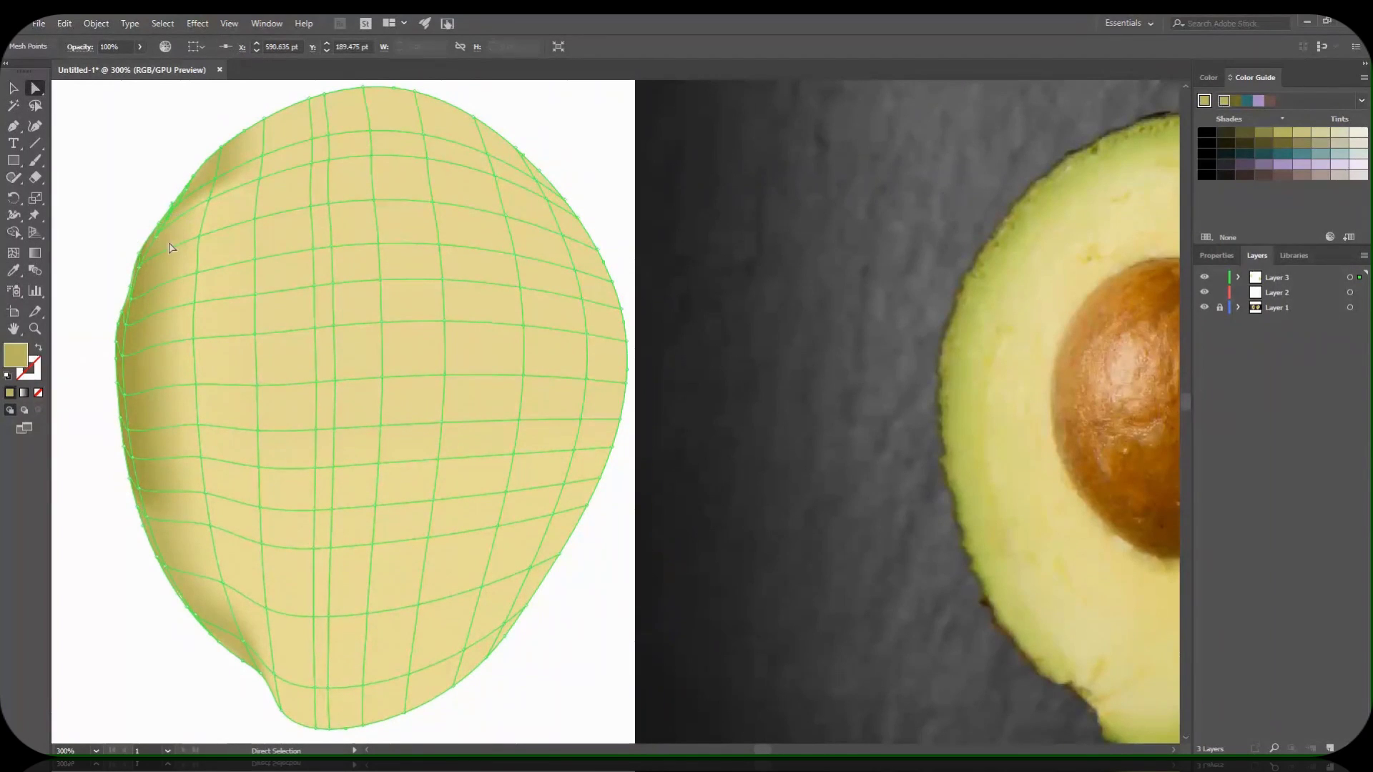
Select mesh points along the top edge and shade them with a darker sampled tan.
key("i")
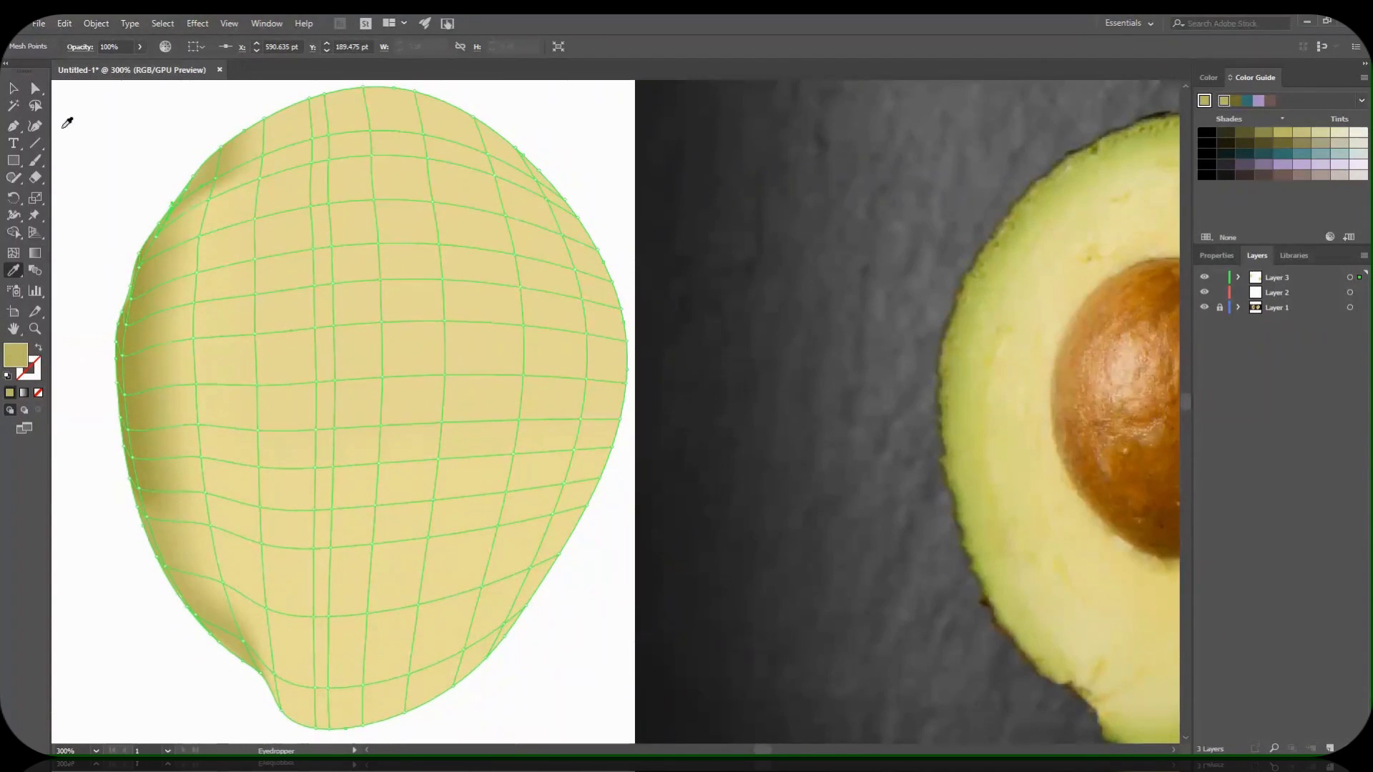
key("a")
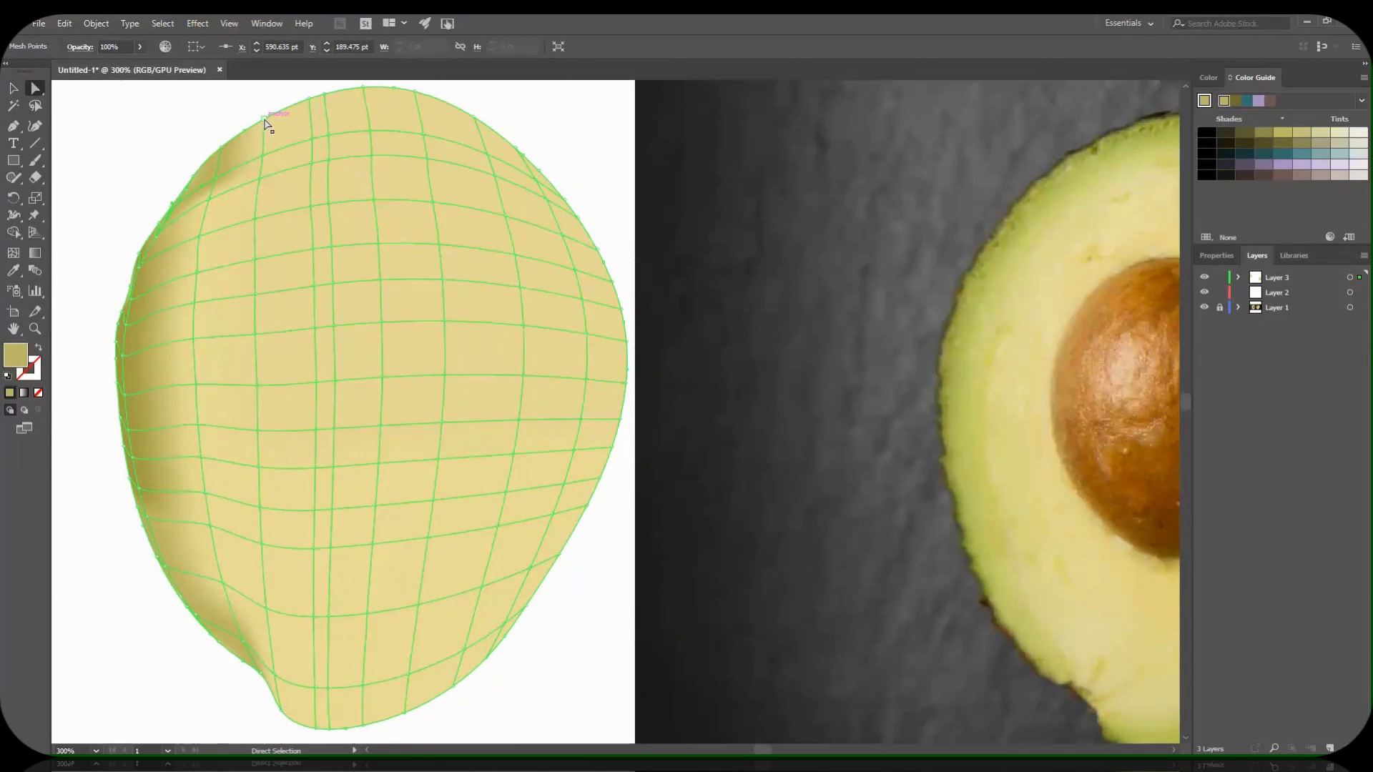
left_click(265, 118)
left_click(321, 99, "ctrl")
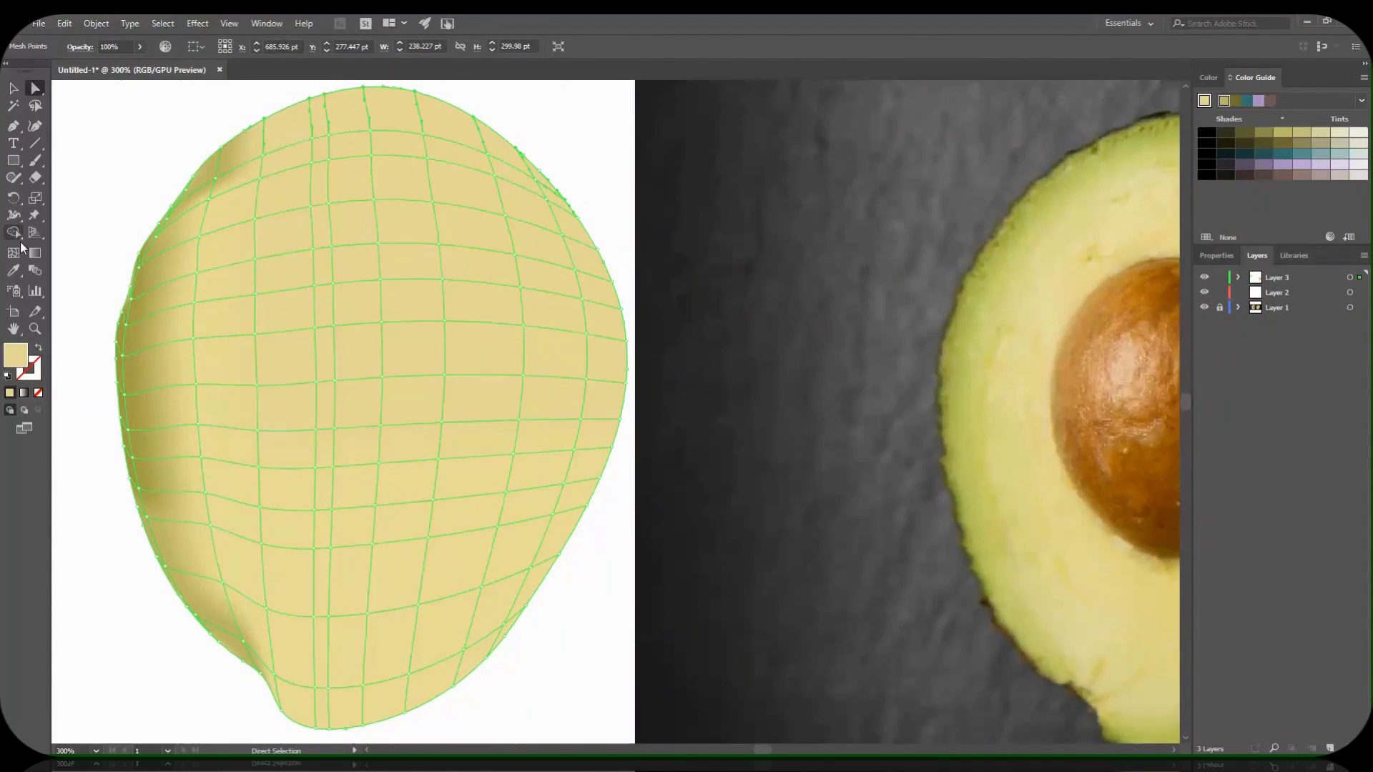
left_click(14, 272)
left_click(213, 169)
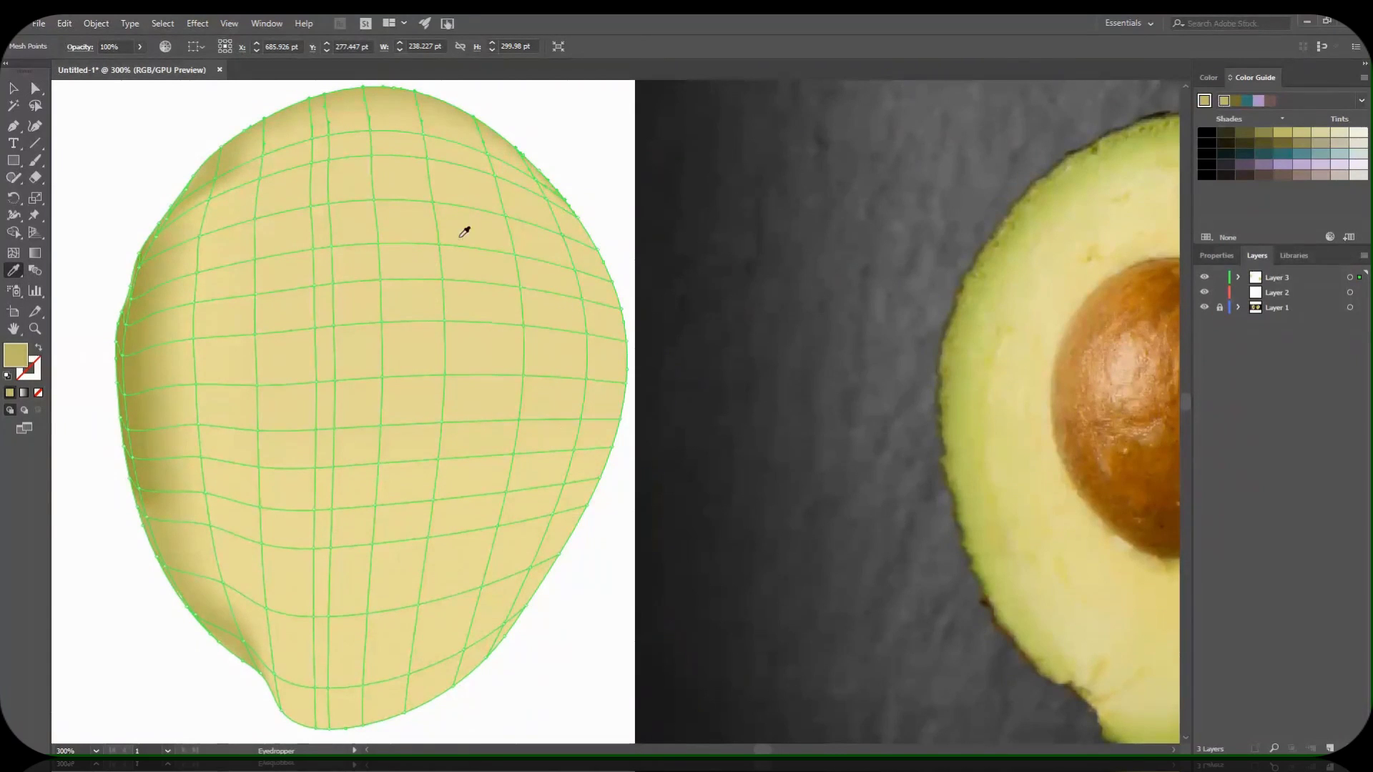
Darken an upper-right edge mesh point with a tan sampled from the photo.
left_click(36, 90)
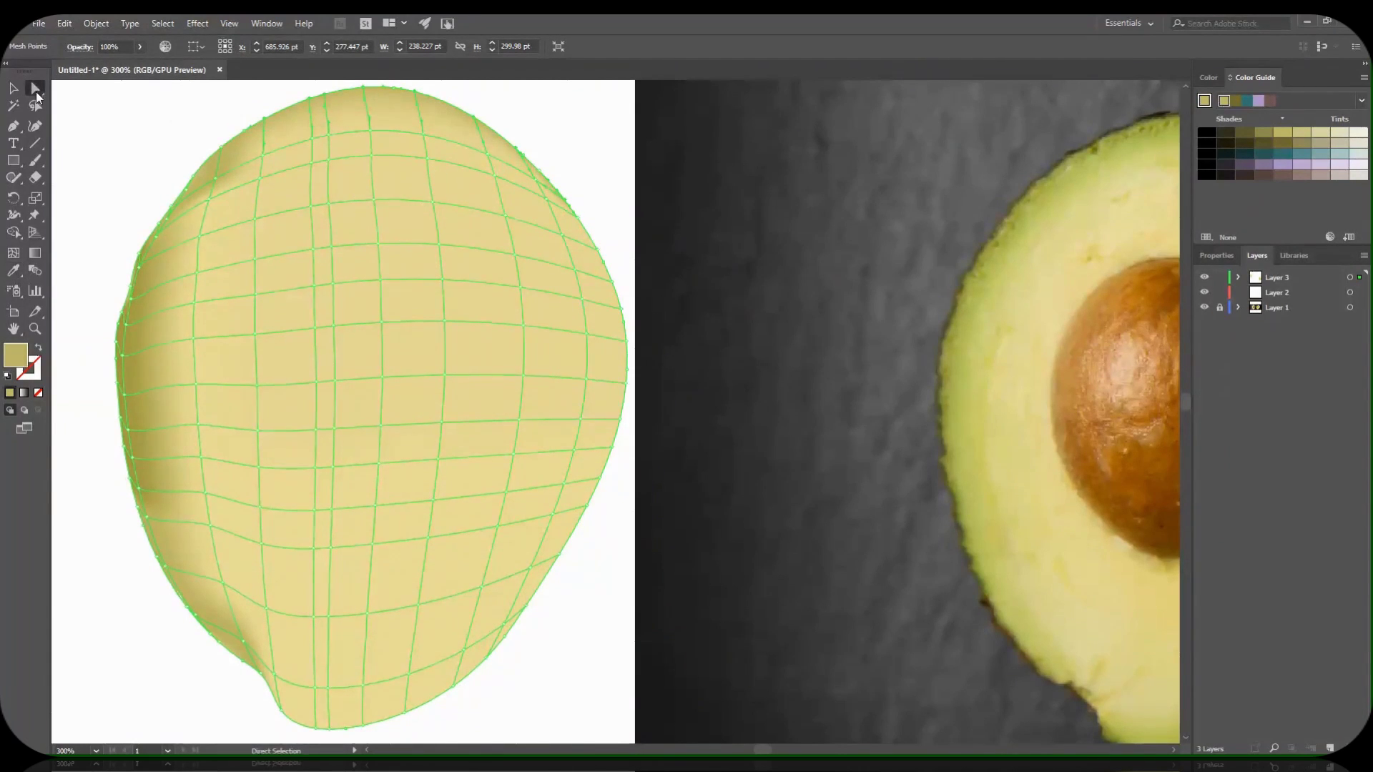
left_click(538, 188)
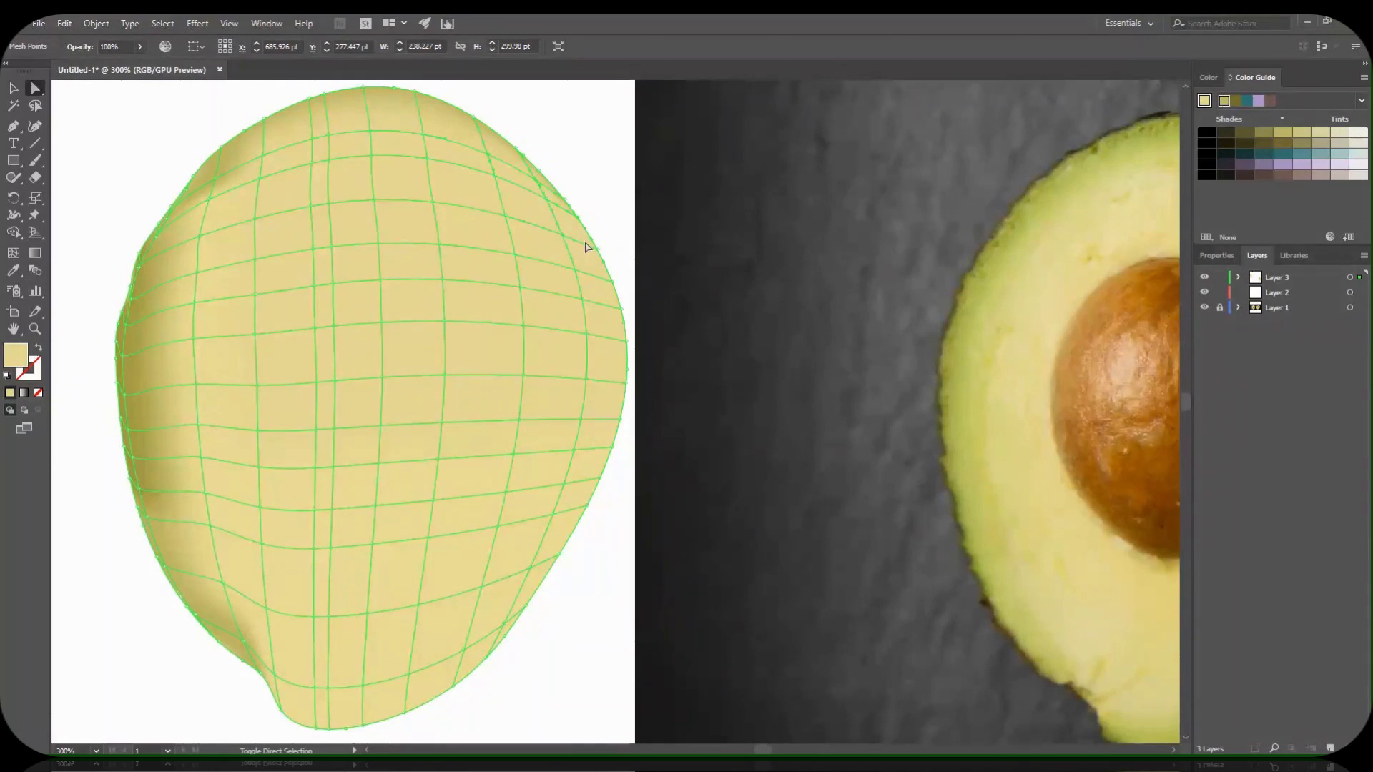
left_click(13, 270)
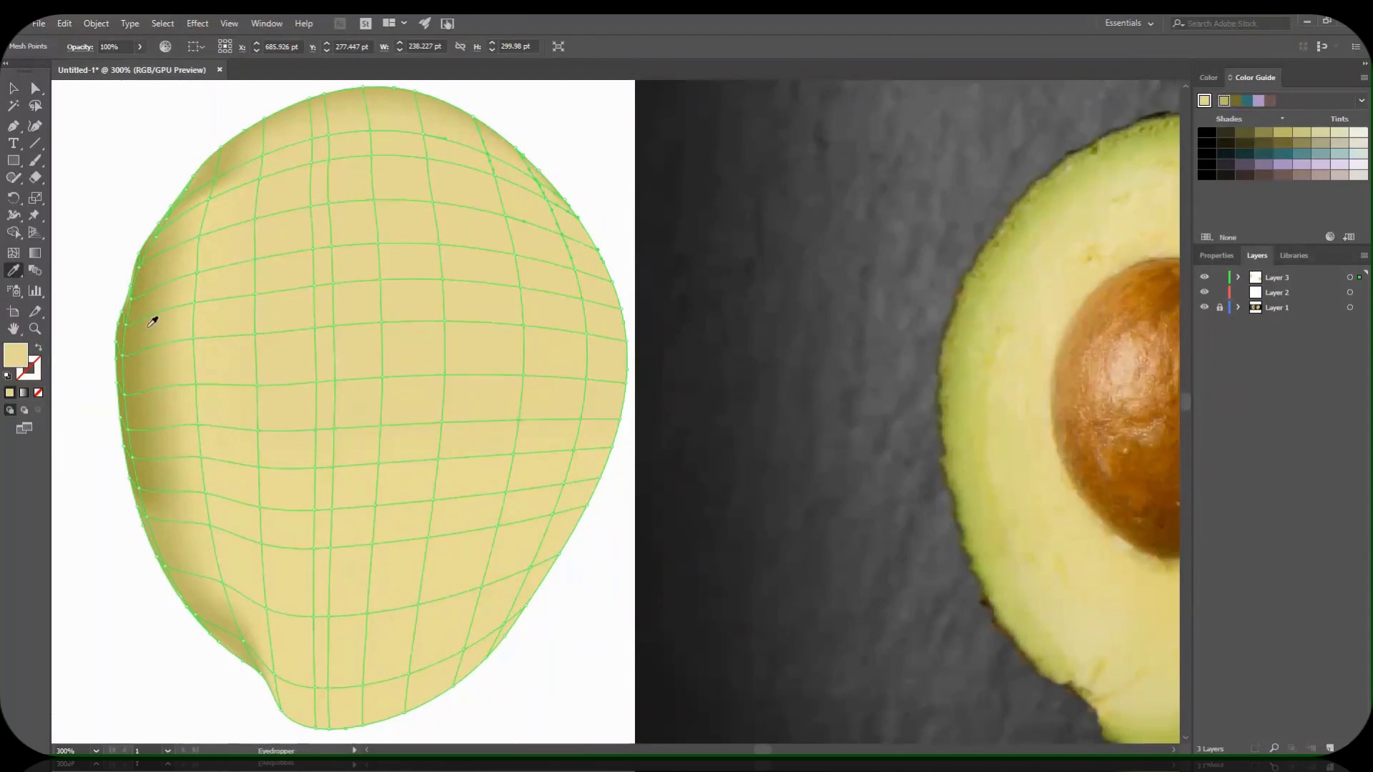
left_click(153, 323)
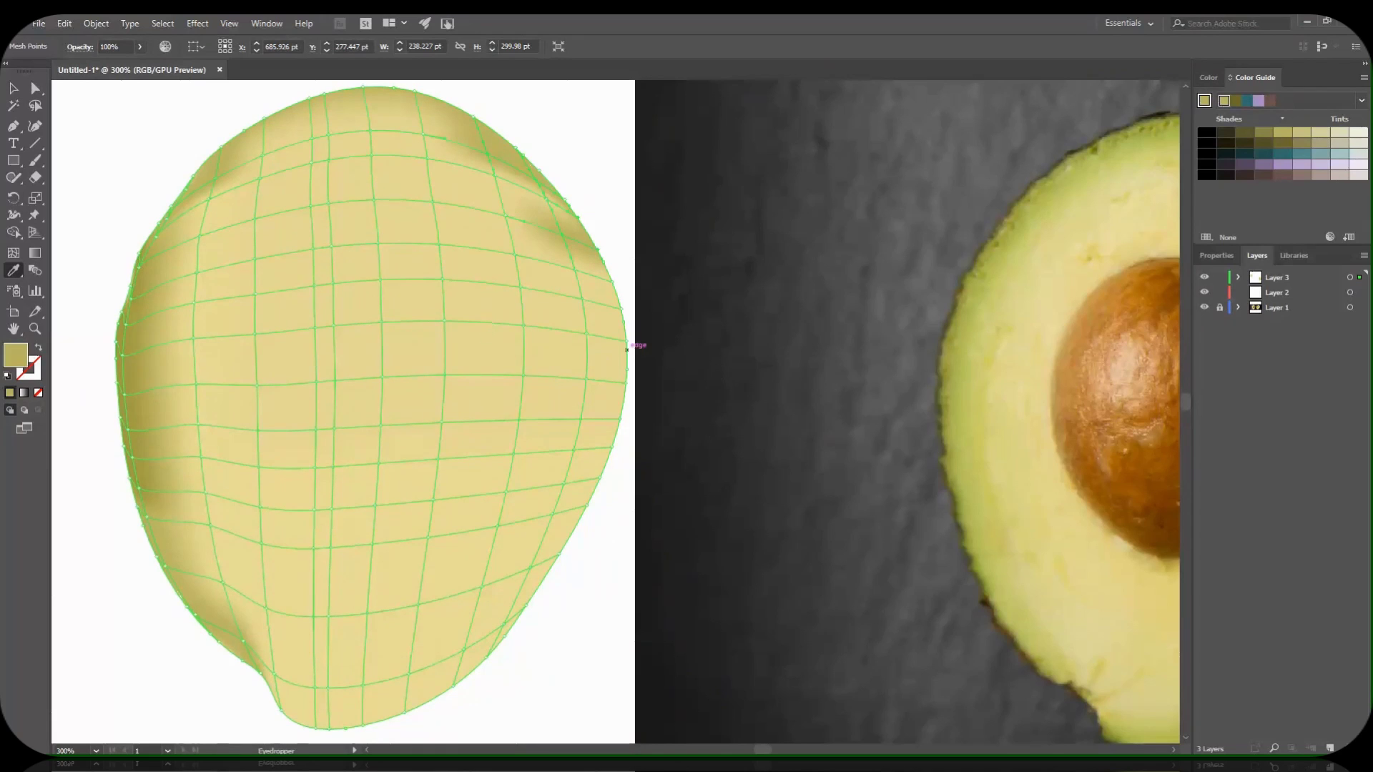
Darken the top-edge mesh points with a sampled tan, then select more upper-right points.
key("u")
left_click(199, 175)
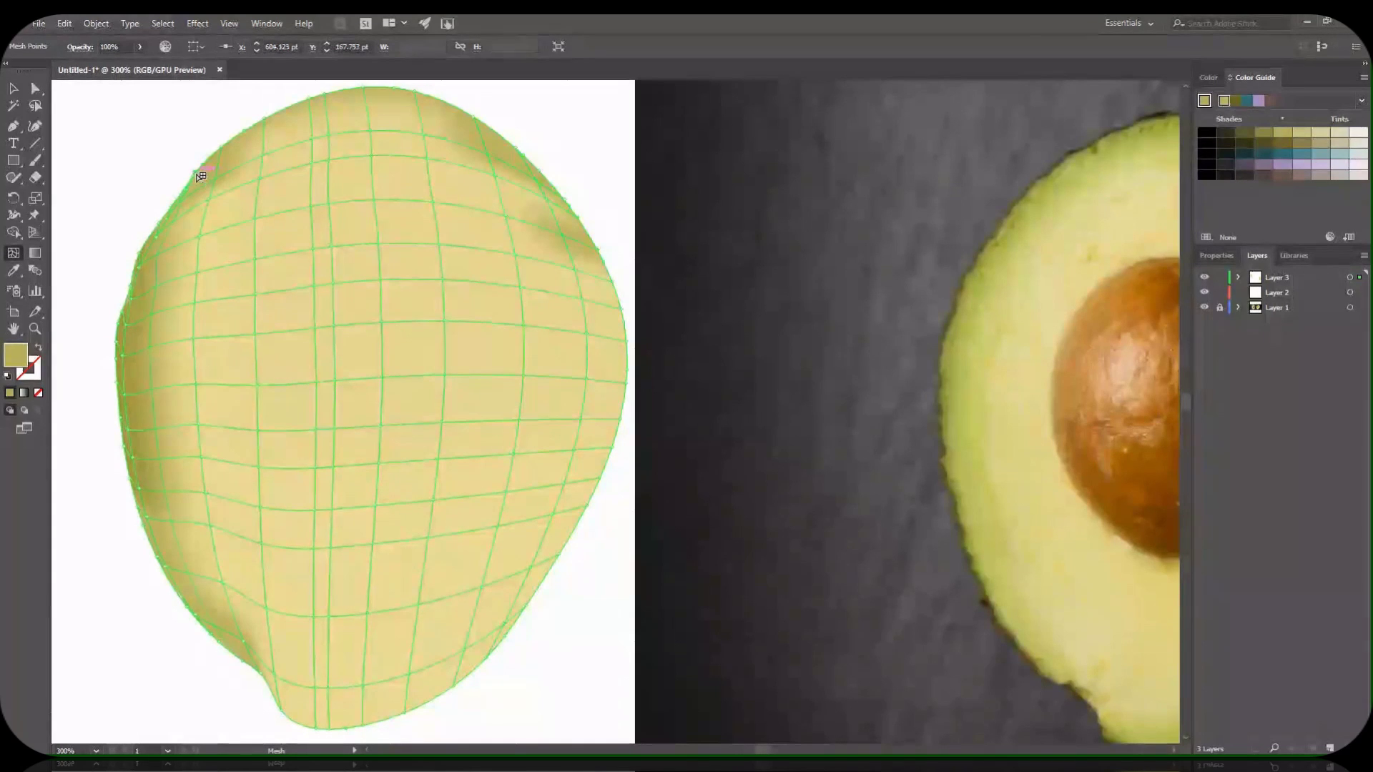
left_click(222, 167)
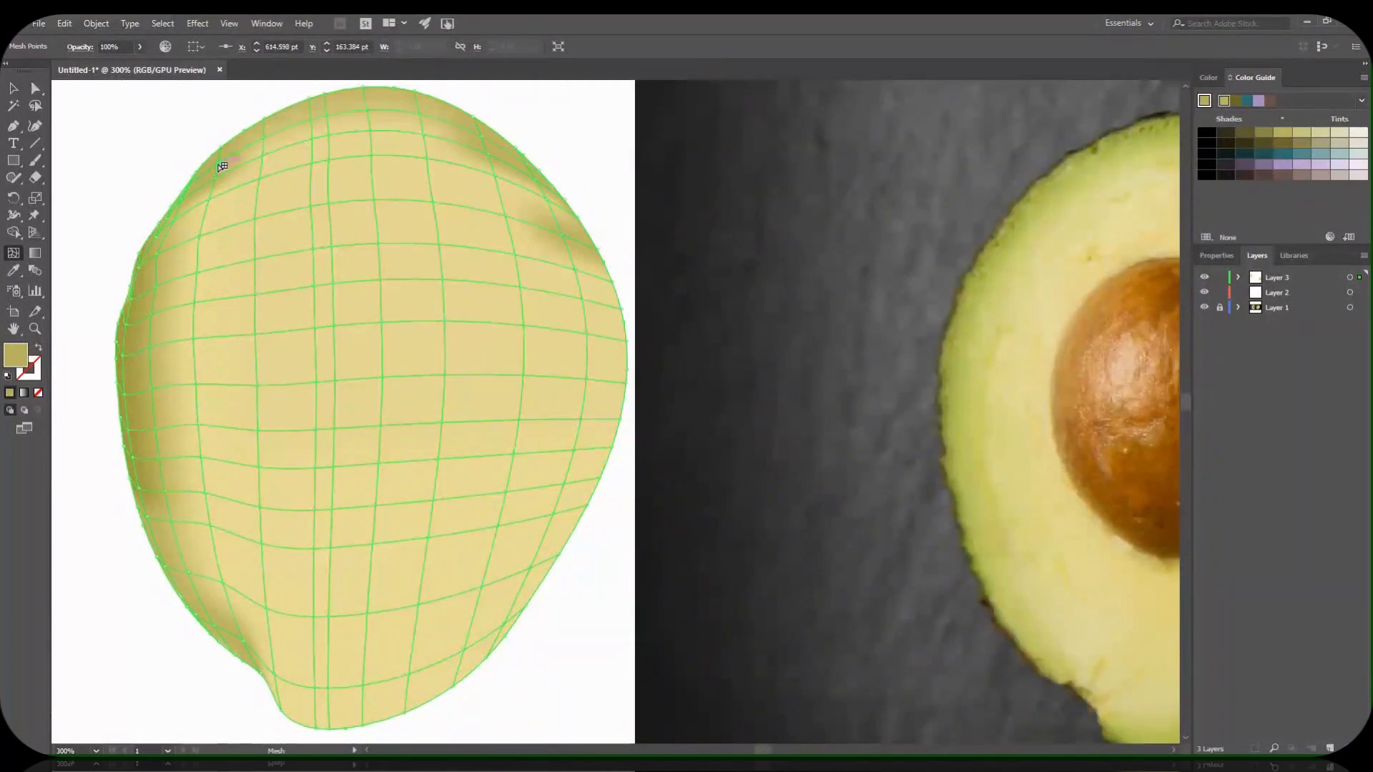
key("a")
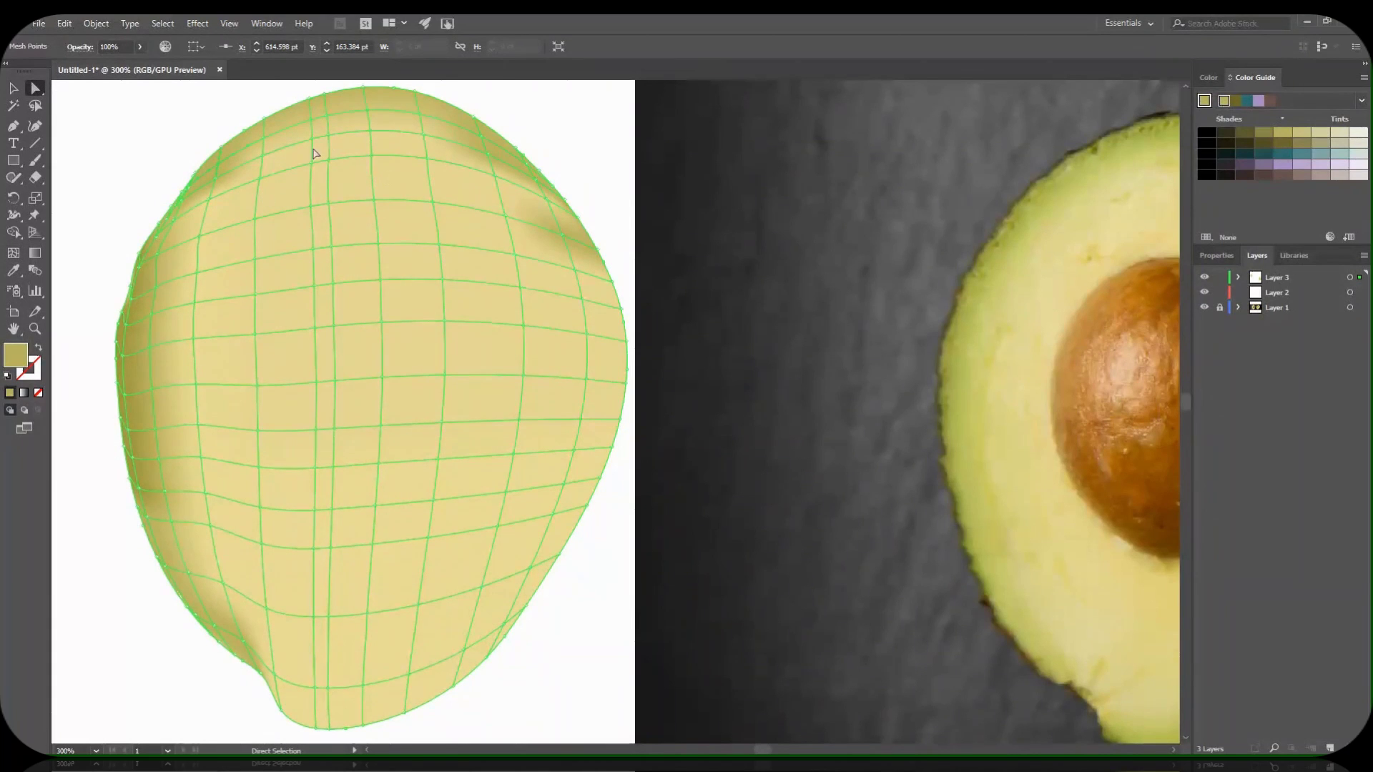
left_click(425, 120)
left_click(368, 115)
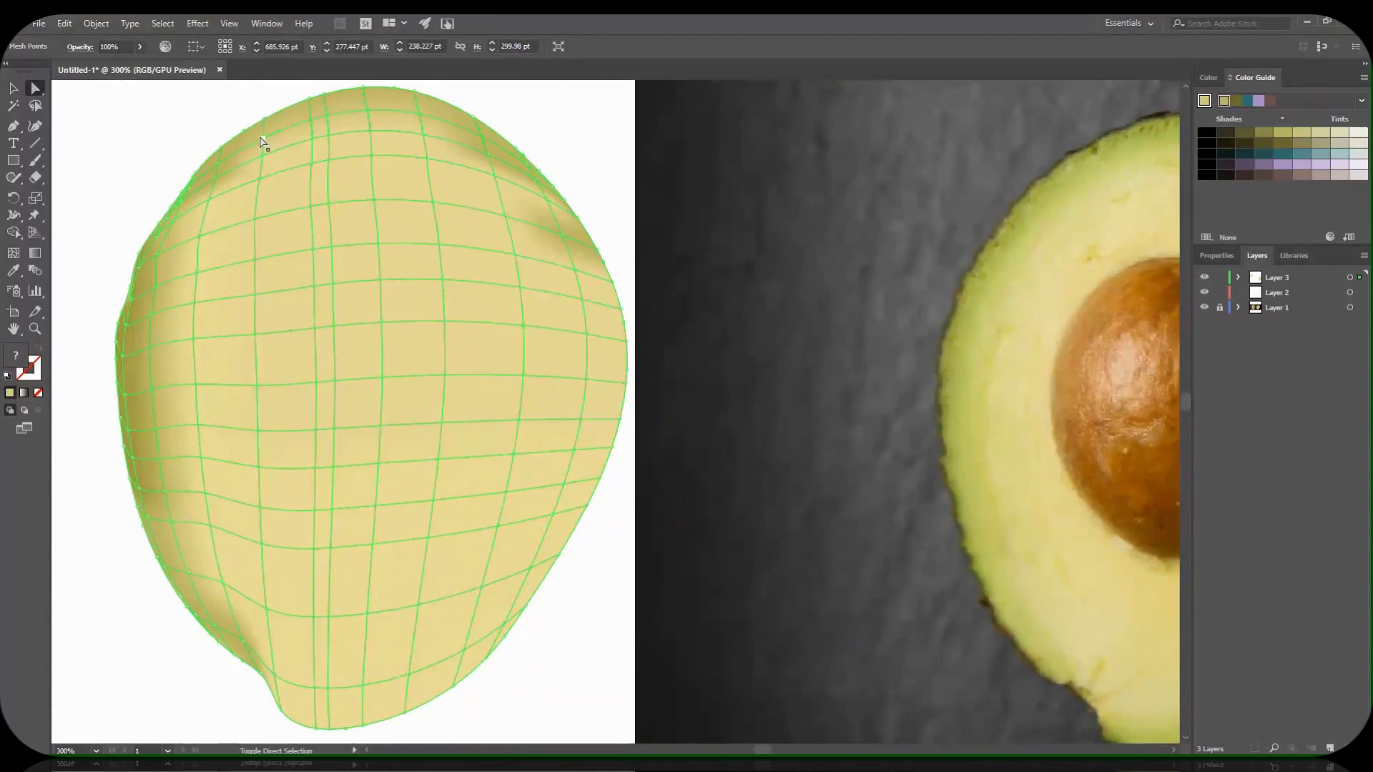
left_click(13, 270)
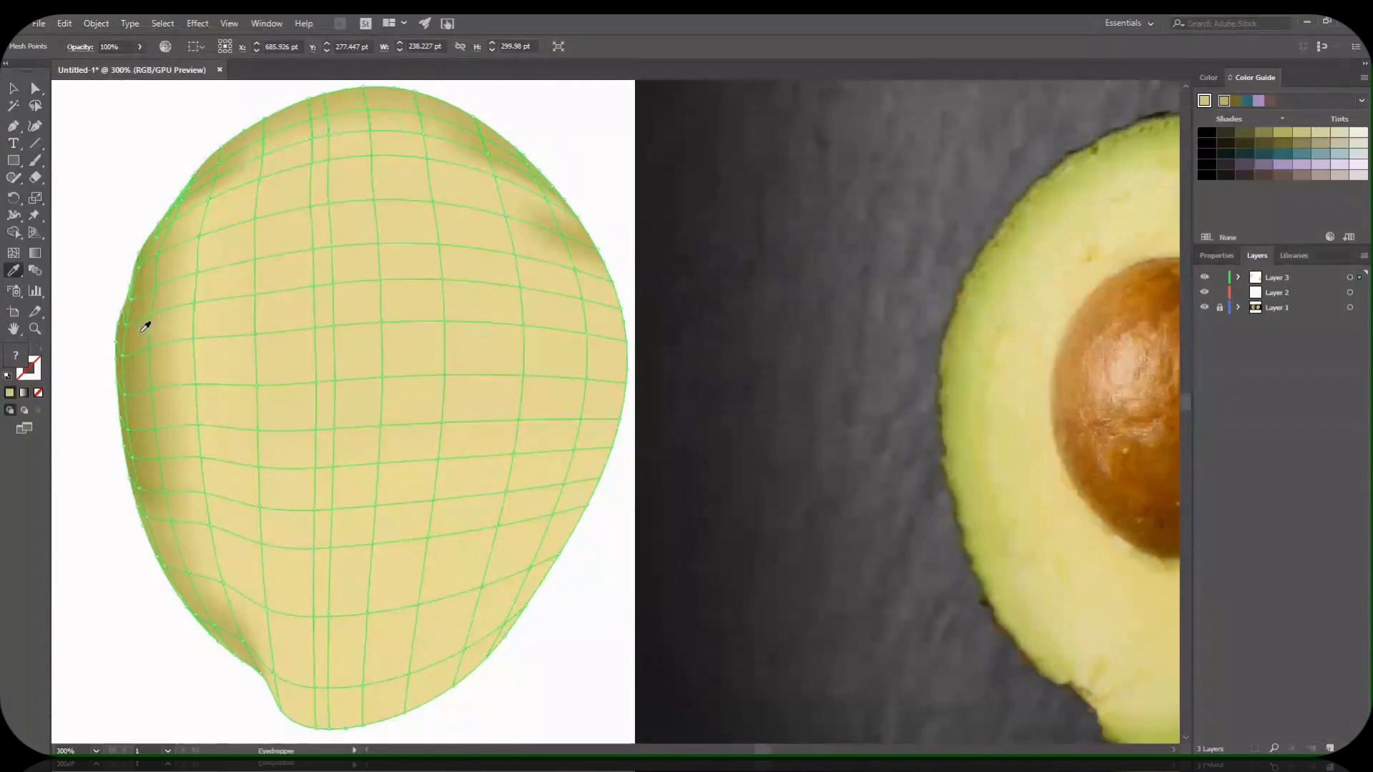
left_click(142, 330)
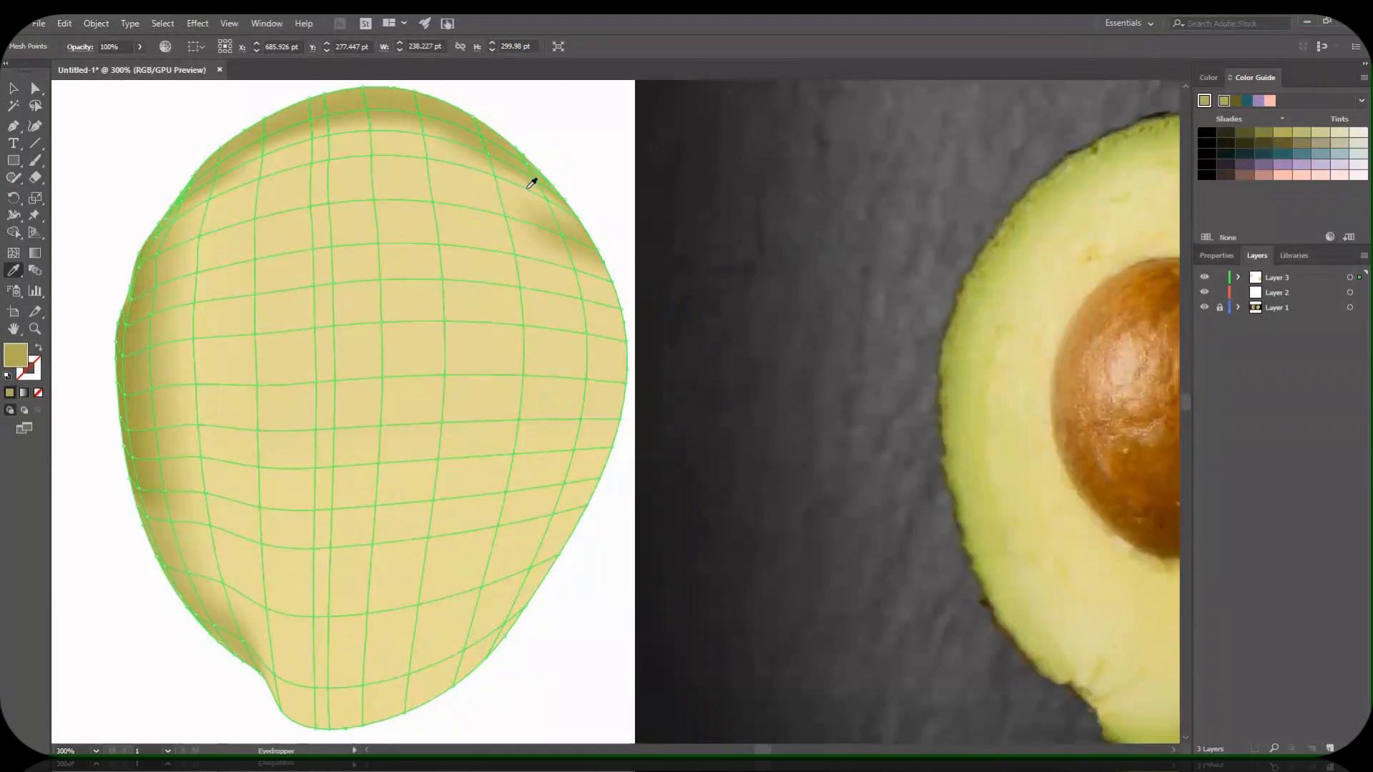
key("a")
left_click(546, 204)
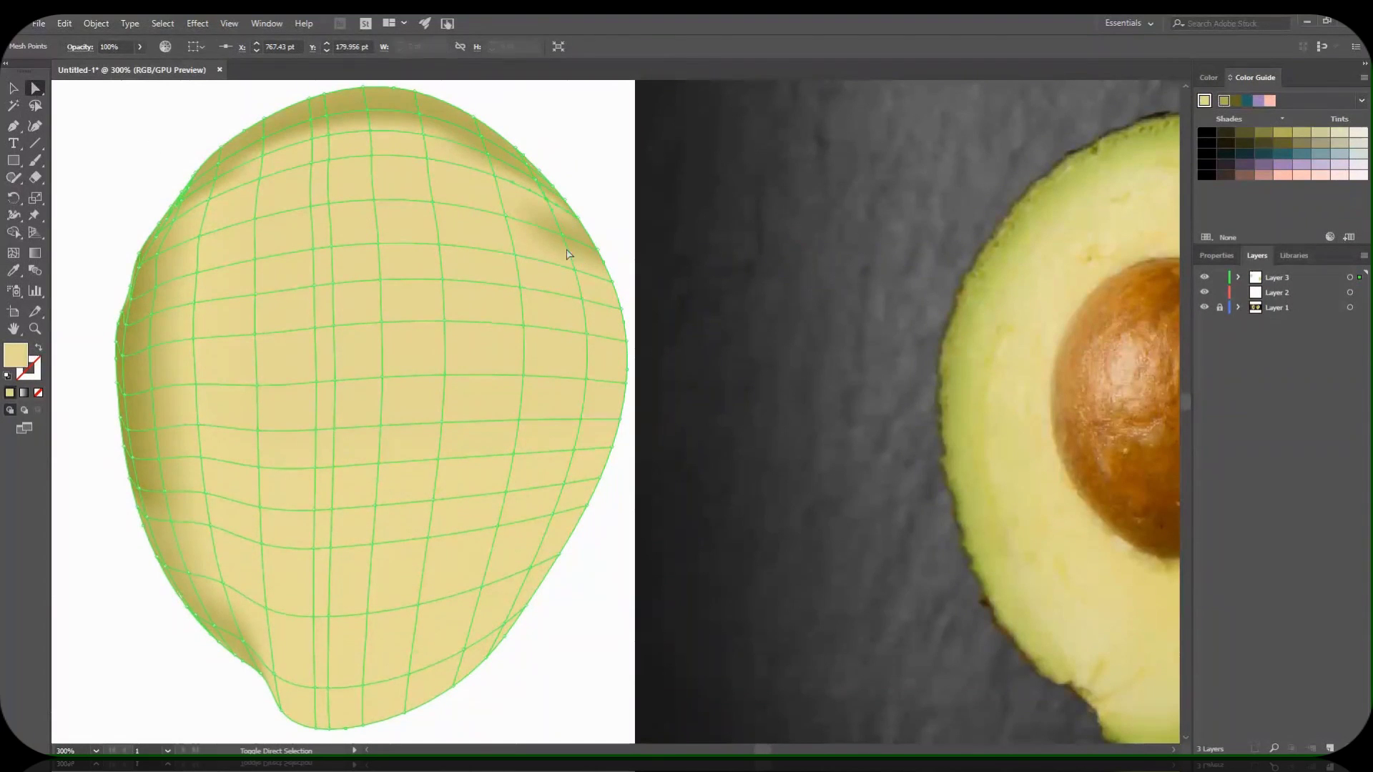
left_click(602, 254)
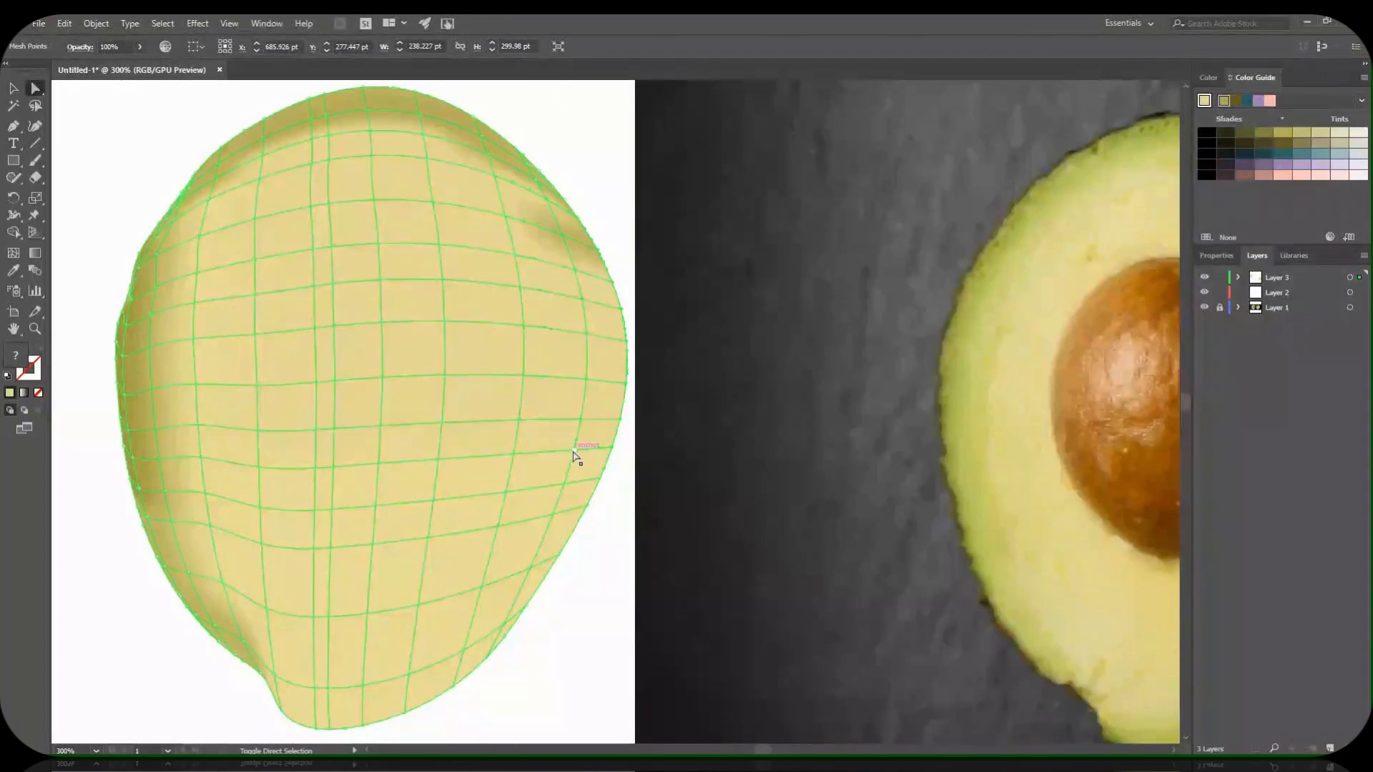
Shade the right-edge mesh points with darker tones sampled from the photo.
left_click(13, 270)
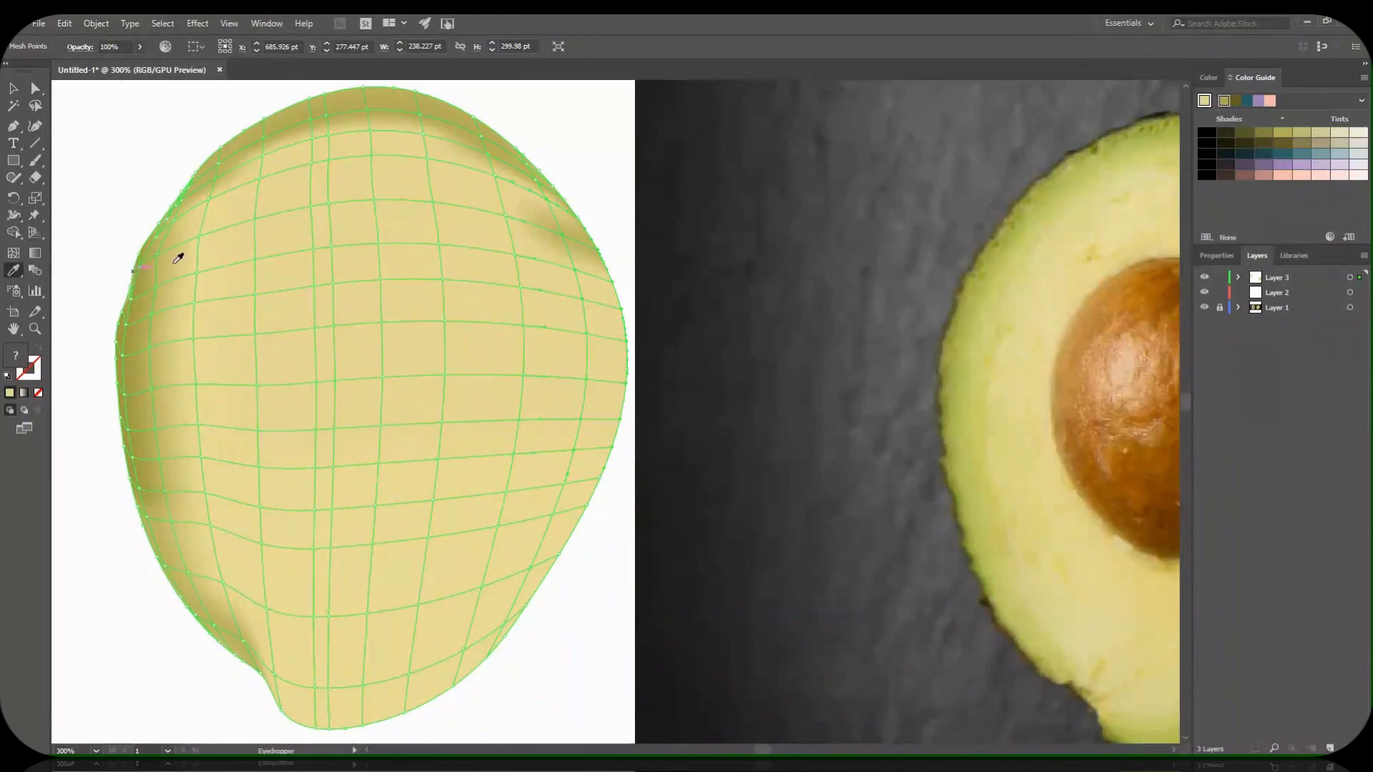
left_click(179, 260)
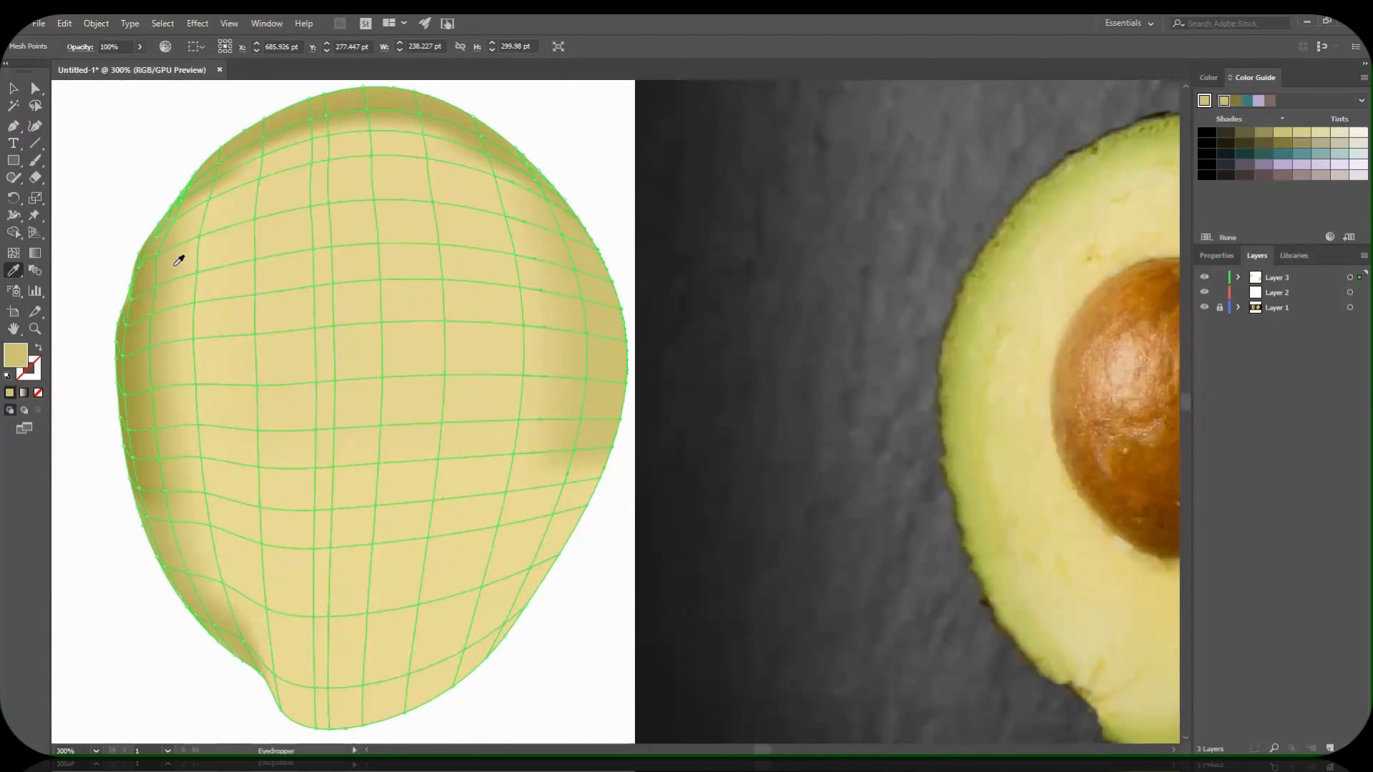
left_click(36, 88)
left_click(613, 283)
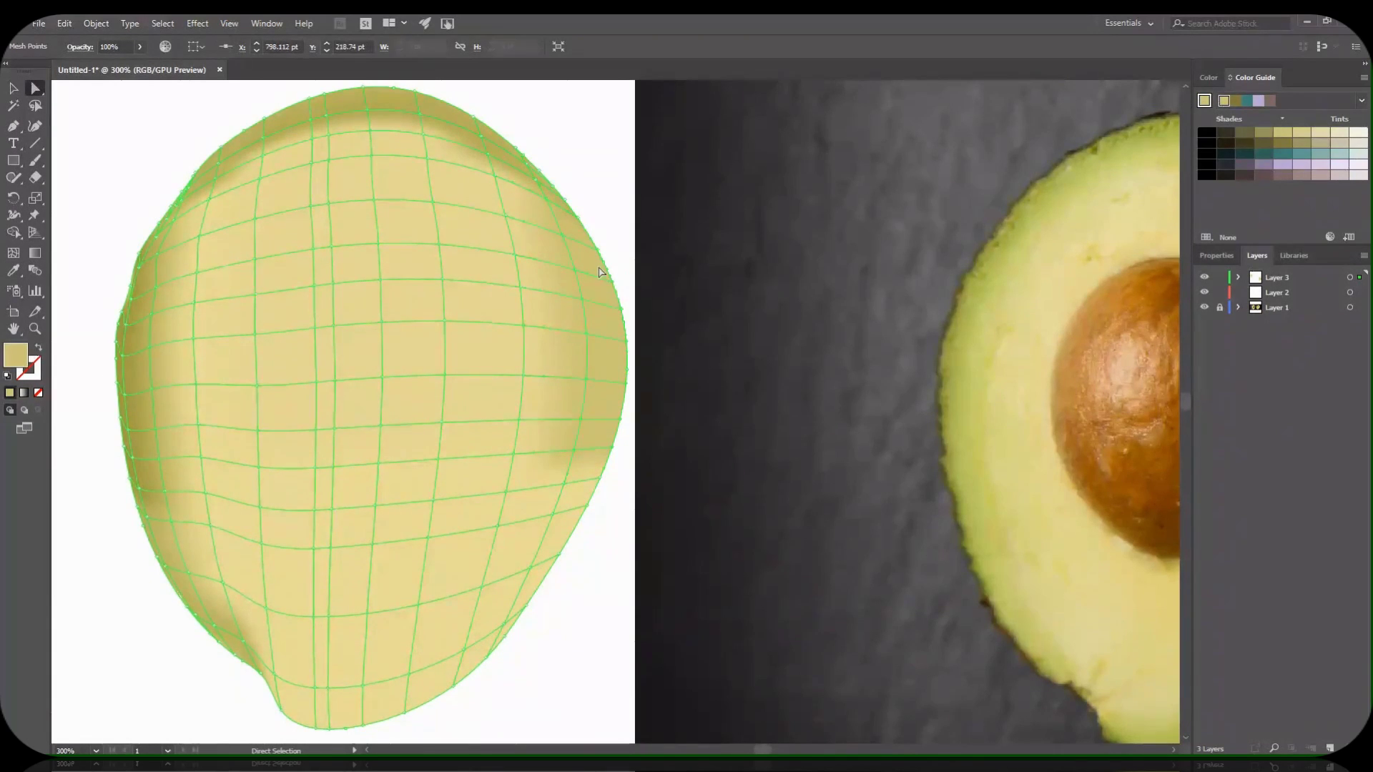
left_click(629, 320)
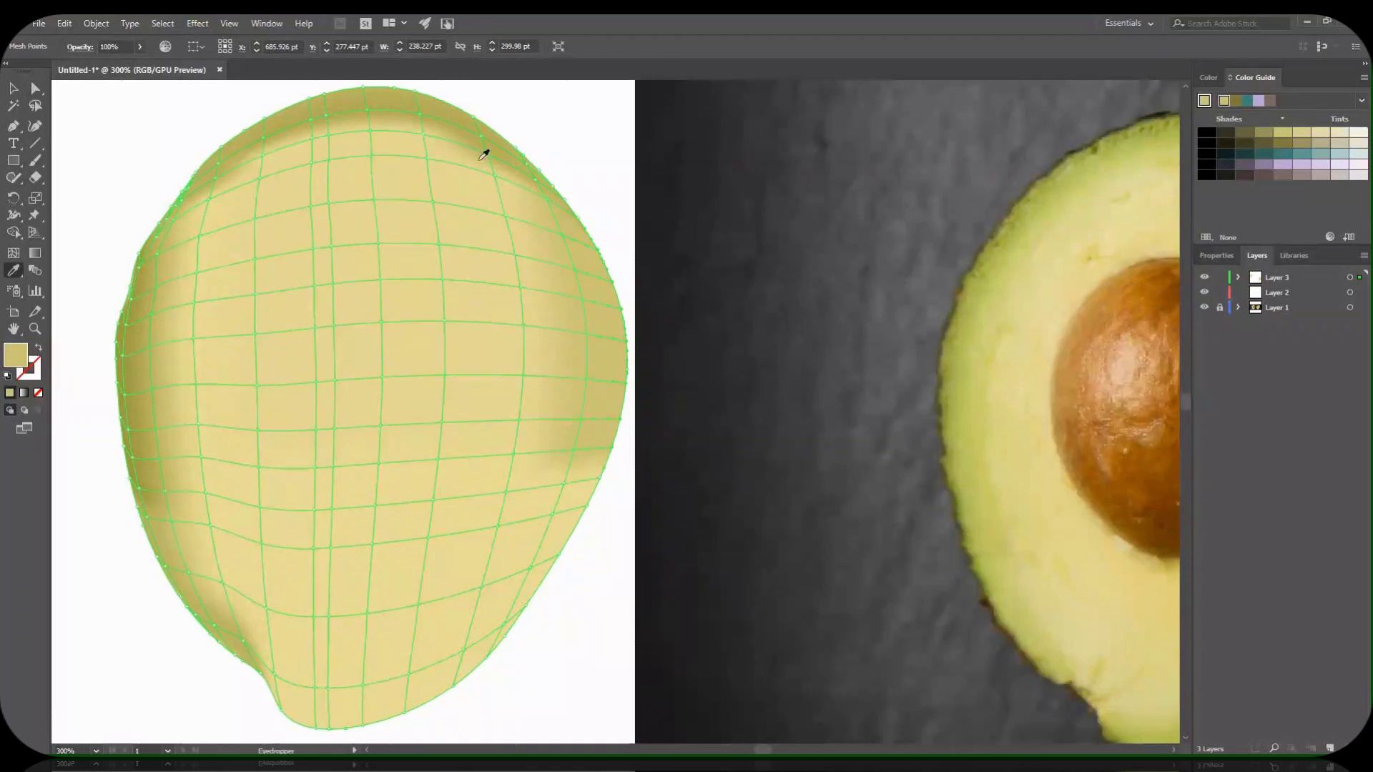
left_click(470, 116)
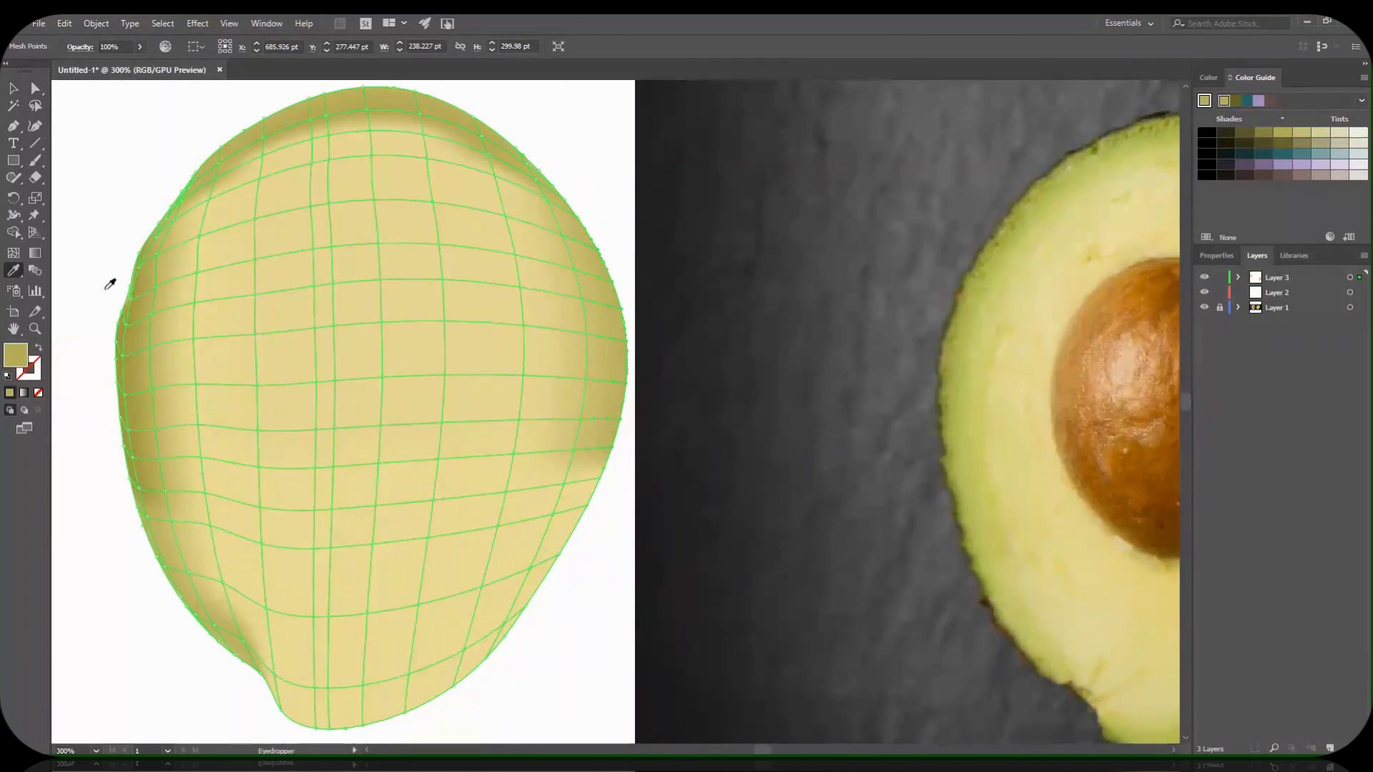
Darken the lower-right edge points with a sampled darker tone, then select another lower-right point.
left_click(35, 88)
left_click(602, 480)
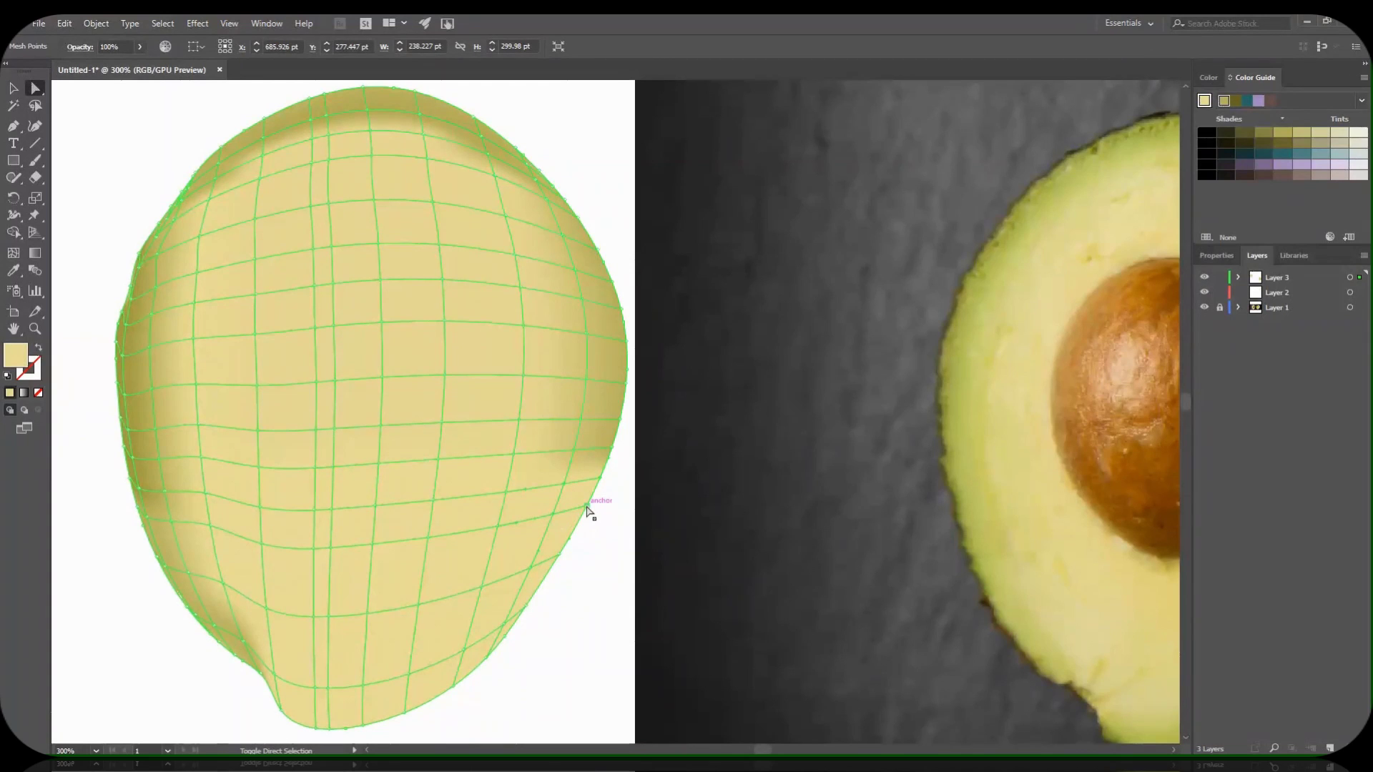
left_click(530, 568)
left_click(13, 271)
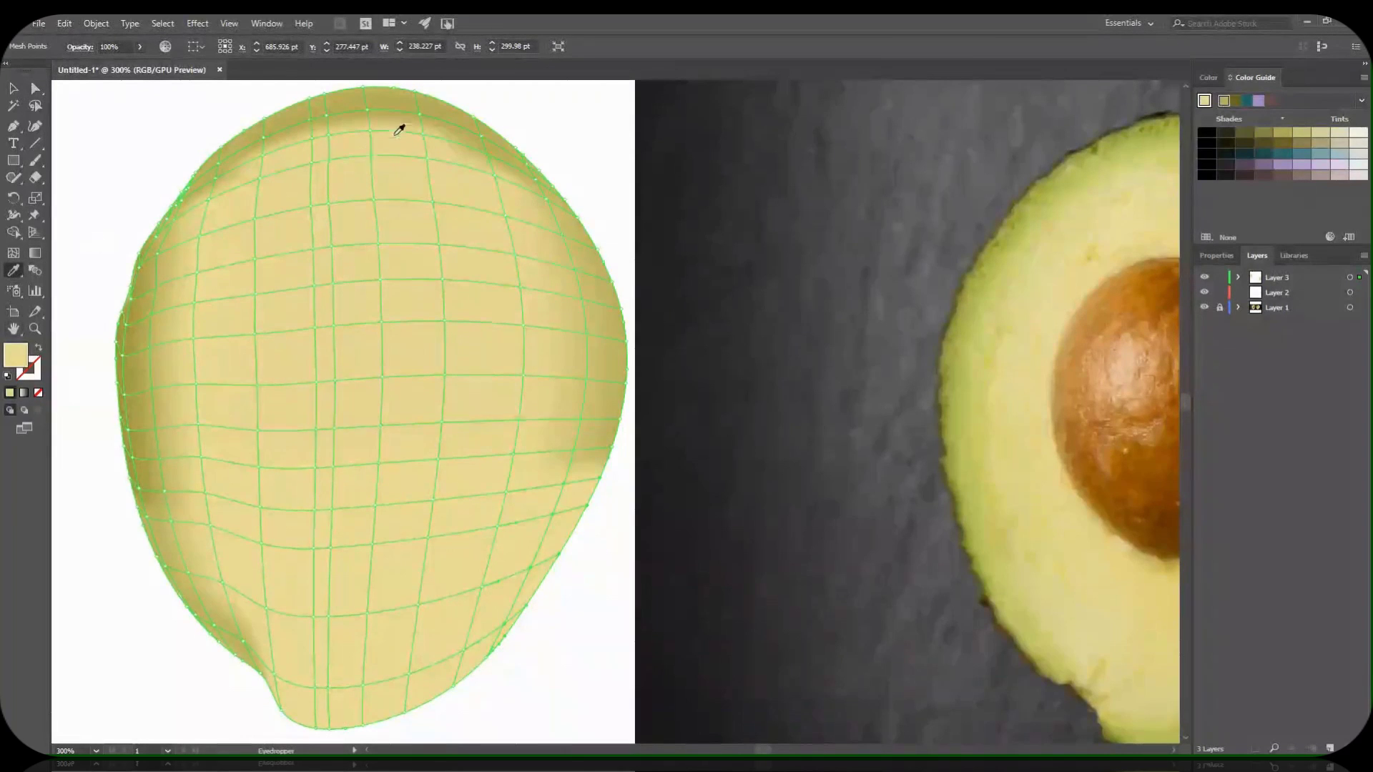
left_click(400, 116)
key("a")
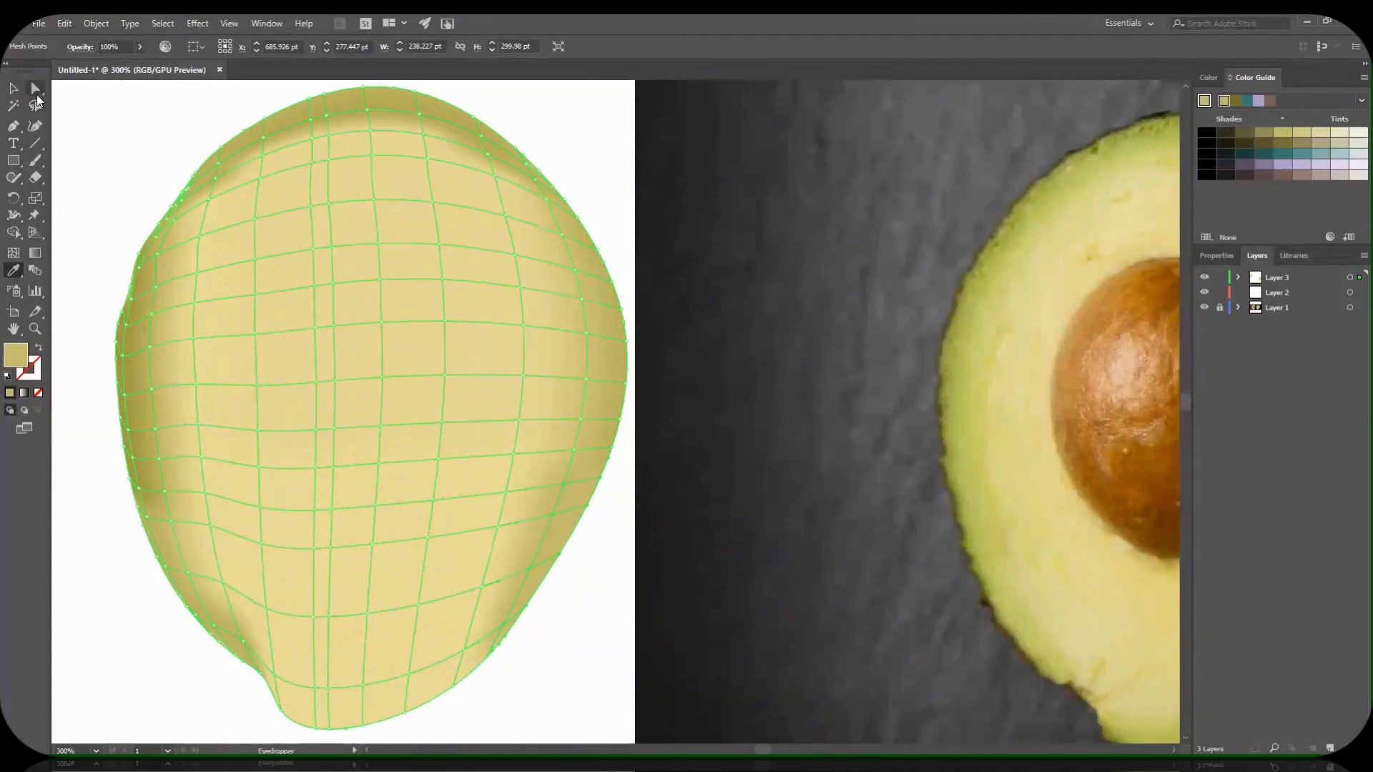
left_click(468, 675)
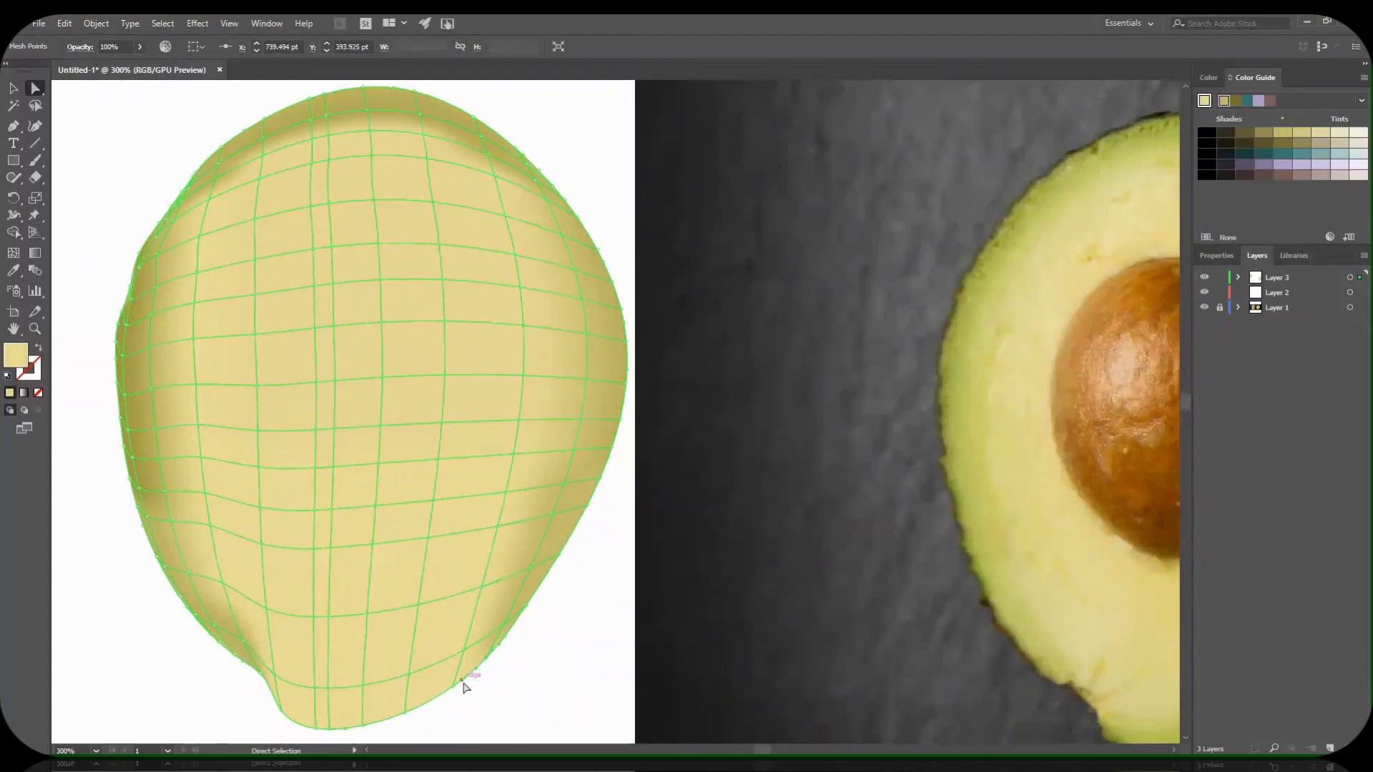
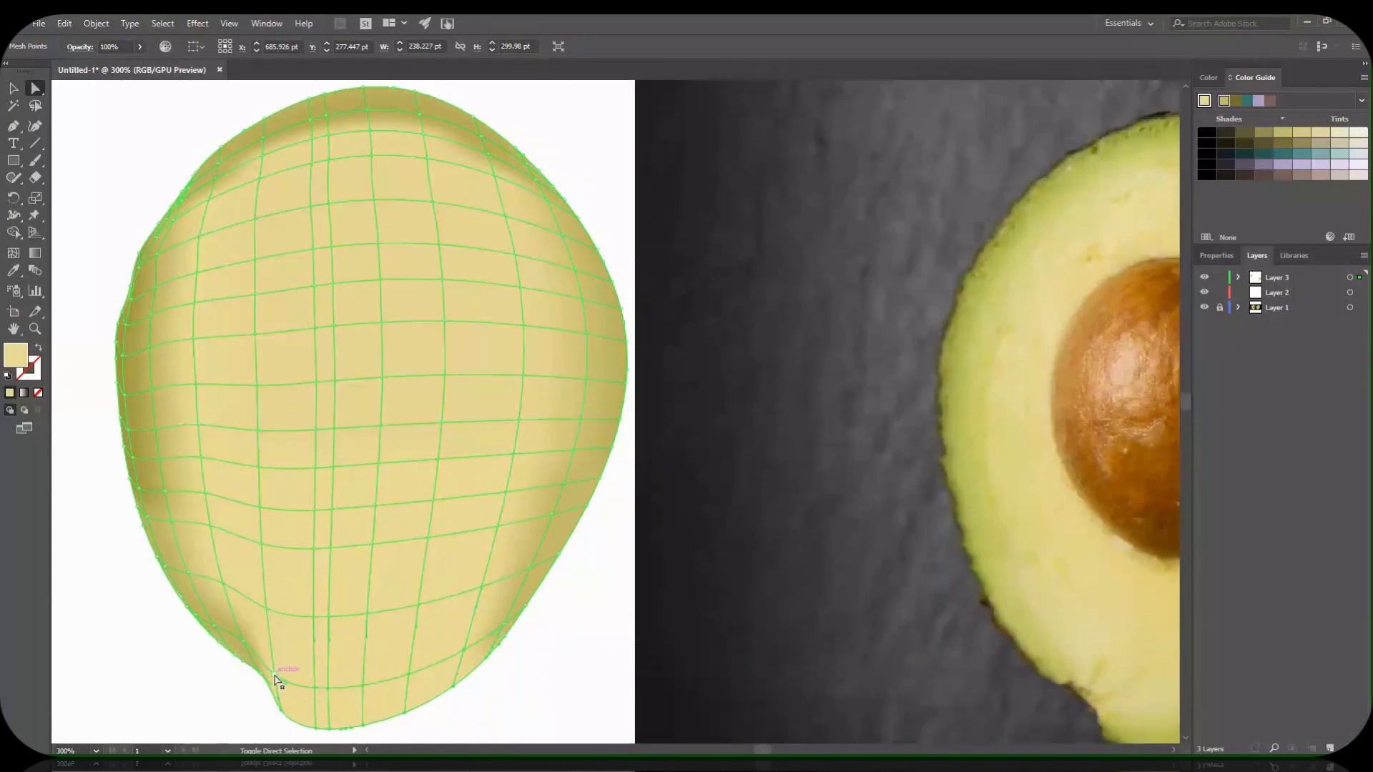
Shade the bottom of the avocado mesh with a darker tan sampled with the Eyedropper.
left_click(15, 274)
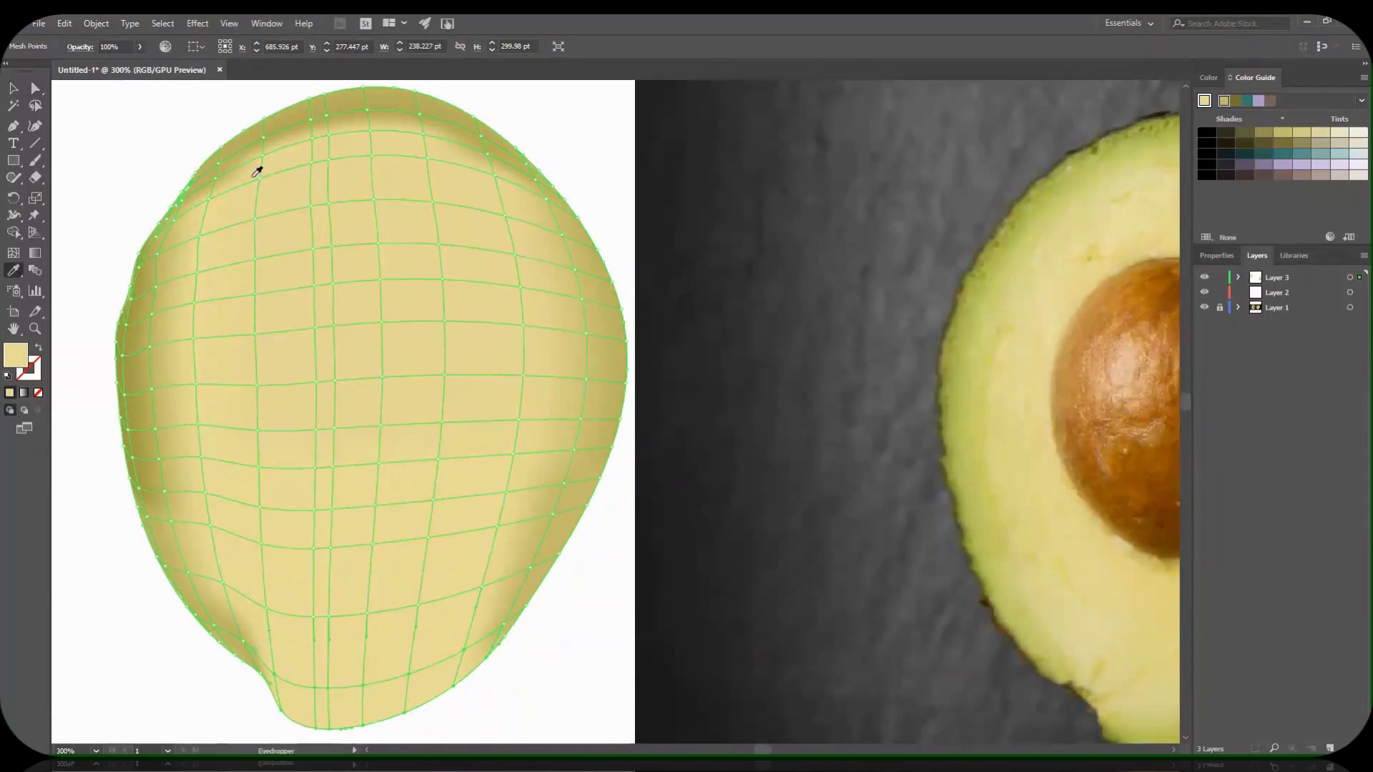
left_click(176, 402)
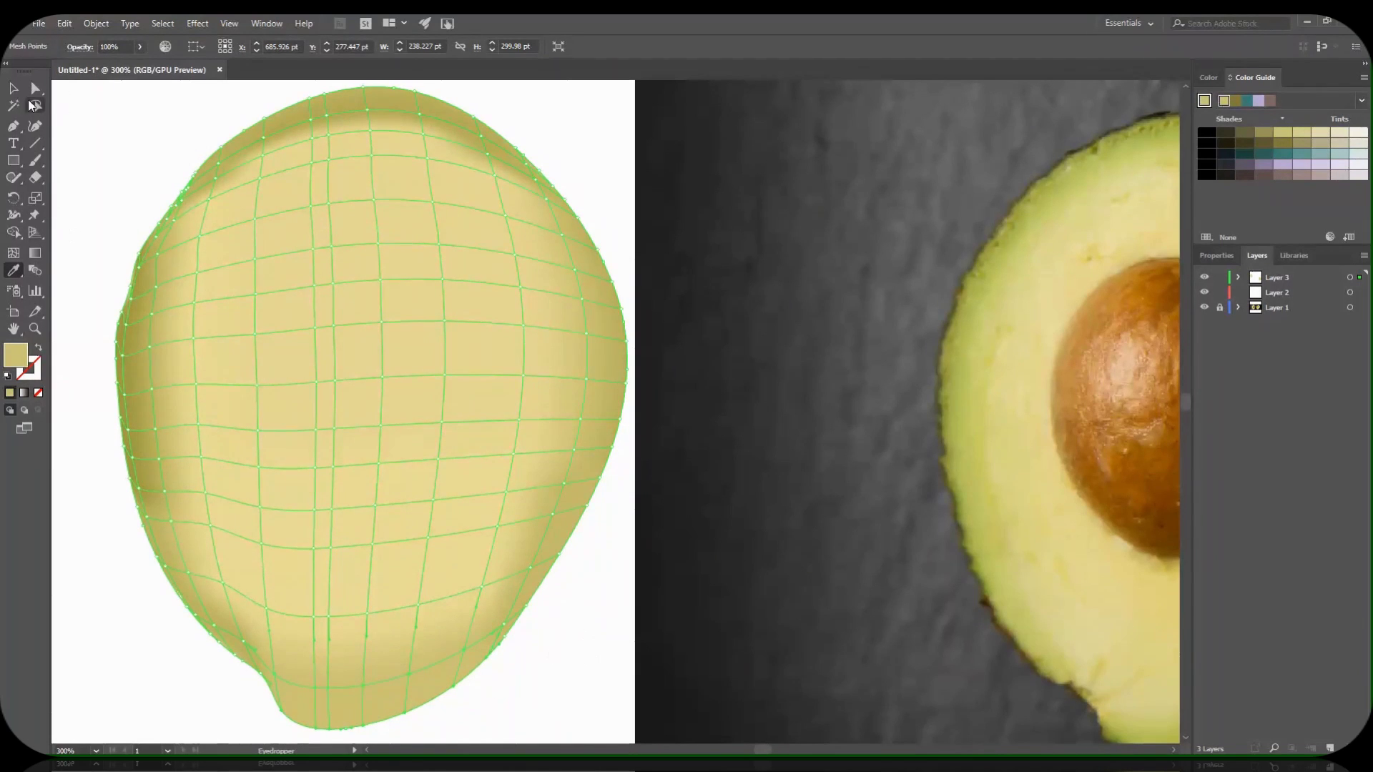
left_click(35, 88)
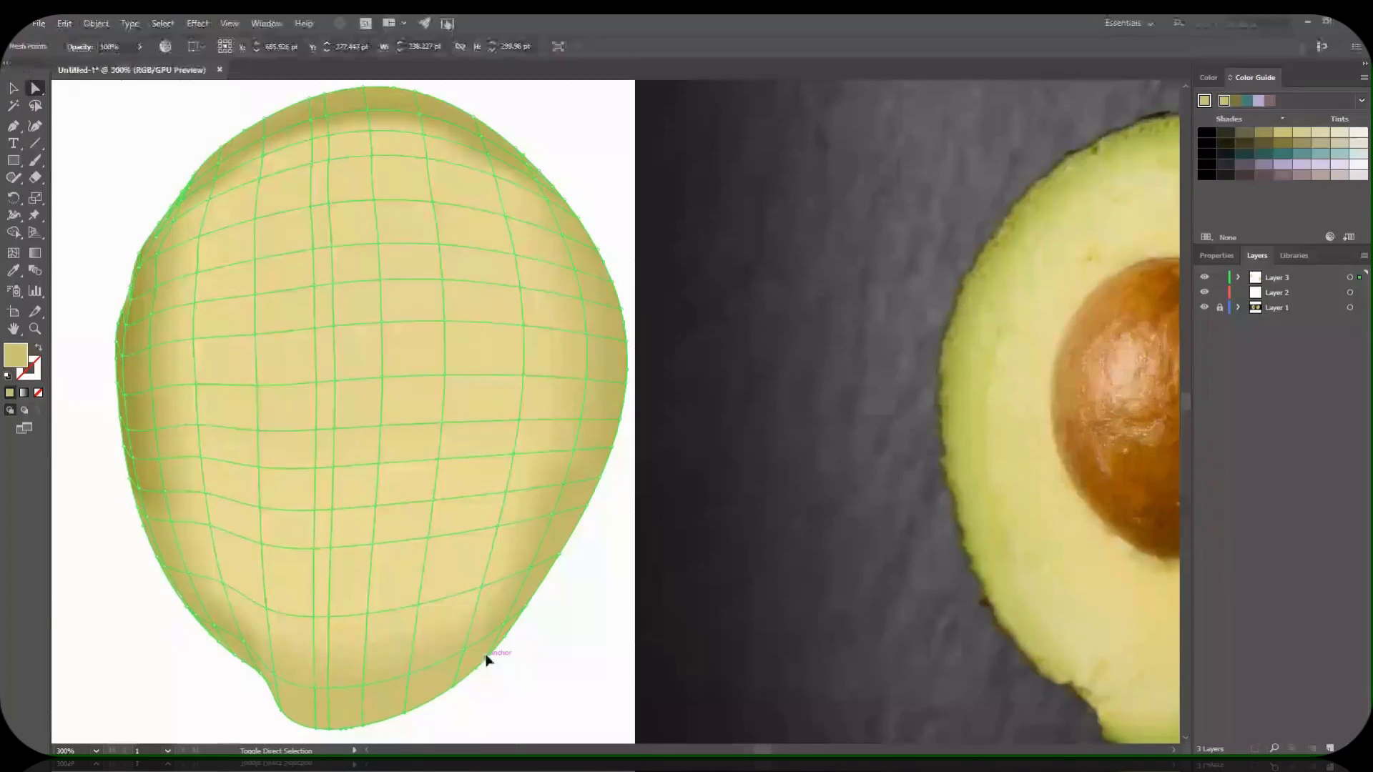
Sample the photo's avocado green onto mesh points along the edge, then select the whole mesh.
left_click(530, 610)
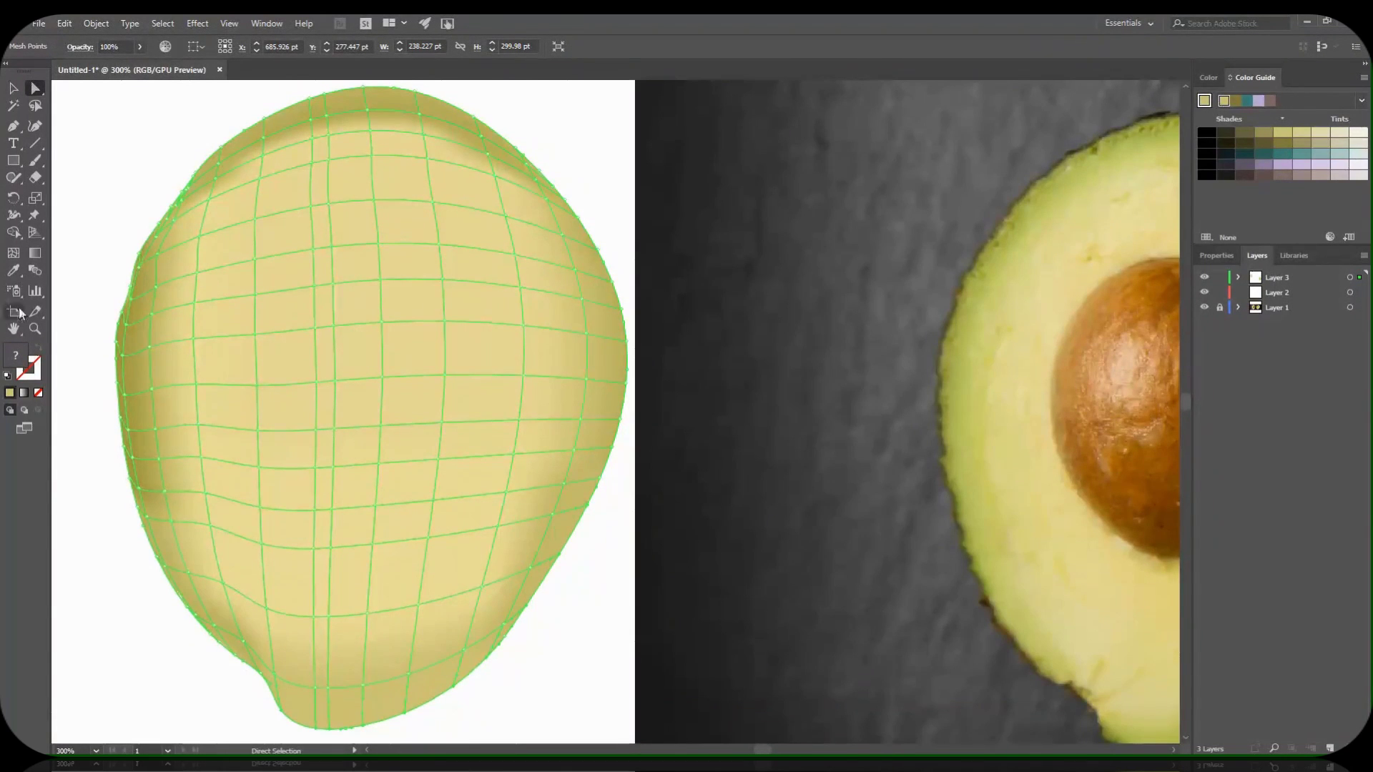
key("i")
left_click(1025, 218)
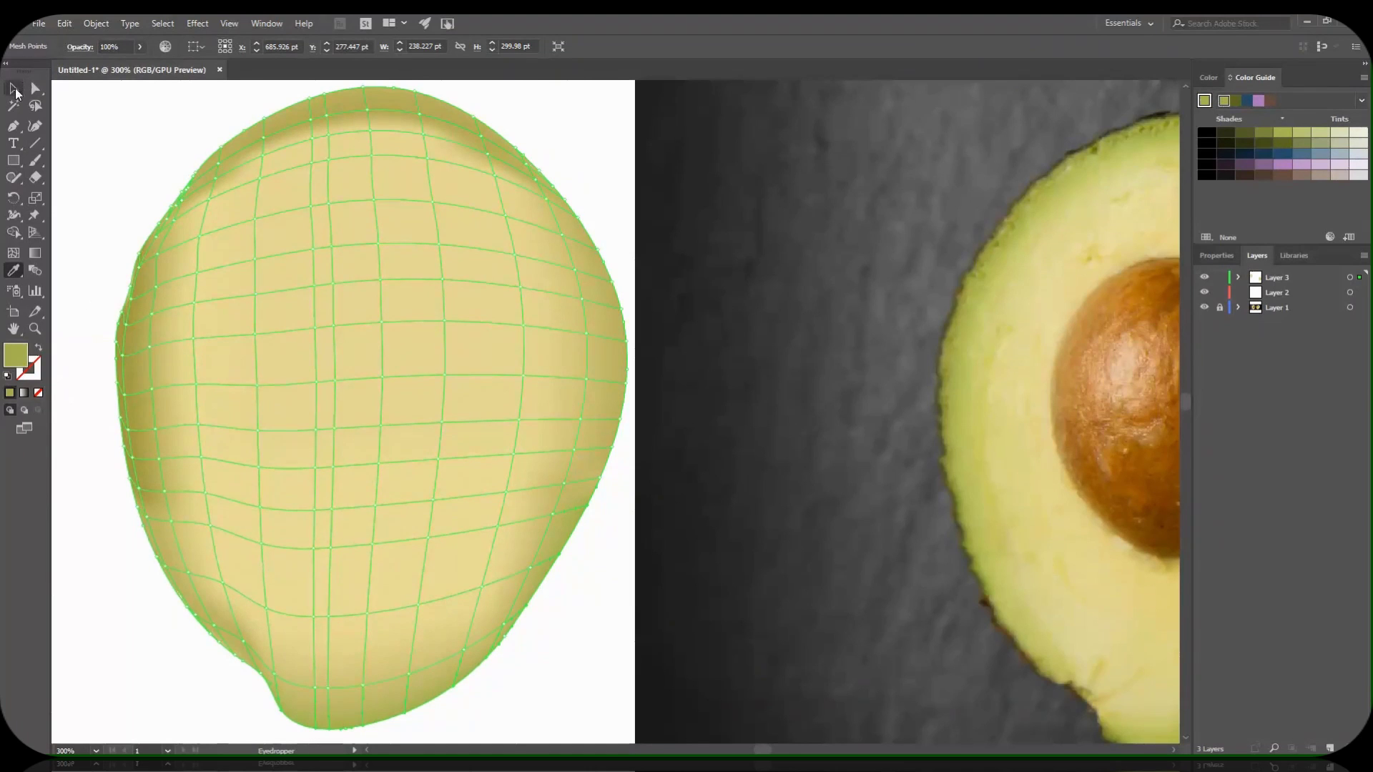
left_click(15, 89)
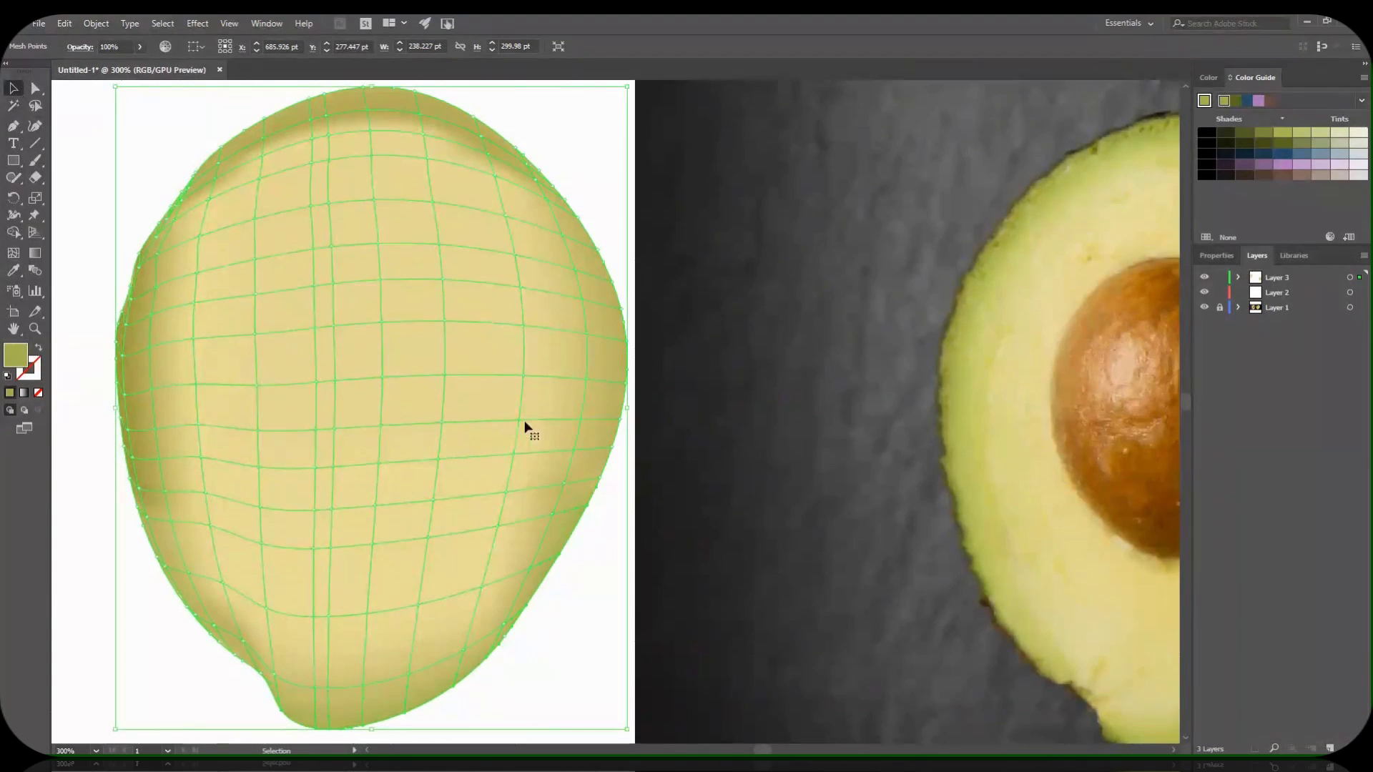
Zoom to 100% and move the mesh avocado down and right, below the photo.
left_click(95, 751)
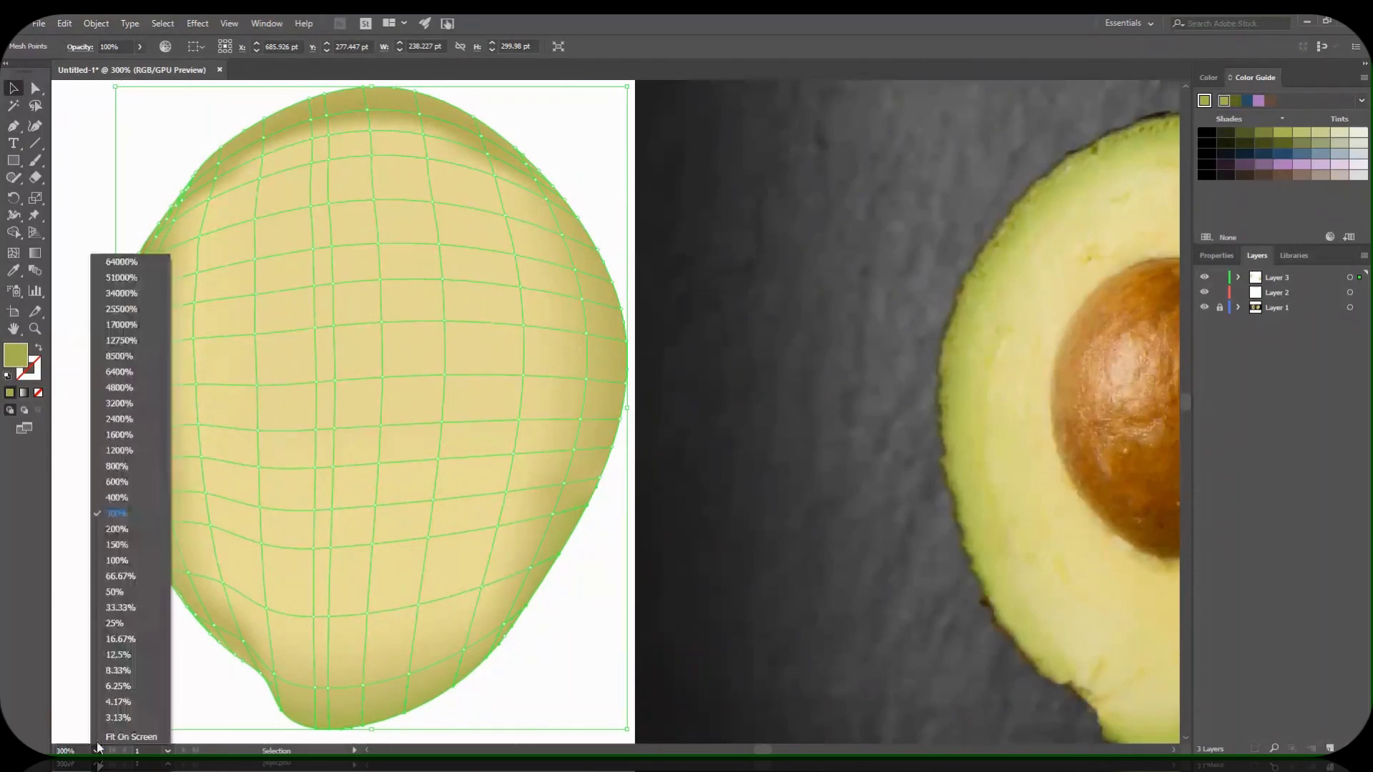
left_click(129, 594)
left_click_drag(619, 346, 871, 621)
left_click(995, 597)
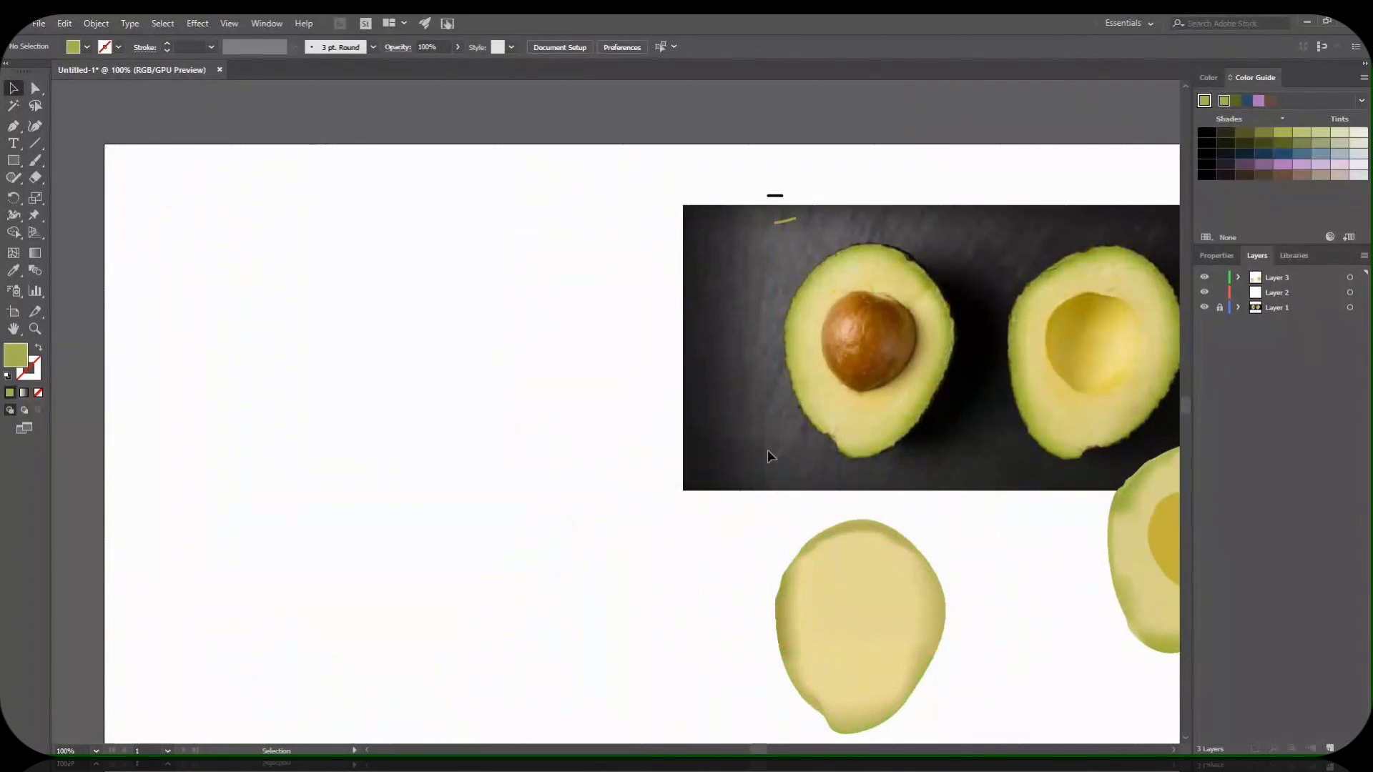
Zoom to 300% on the pitted half and set up the Paintbrush with a black stroke.
left_click(97, 751)
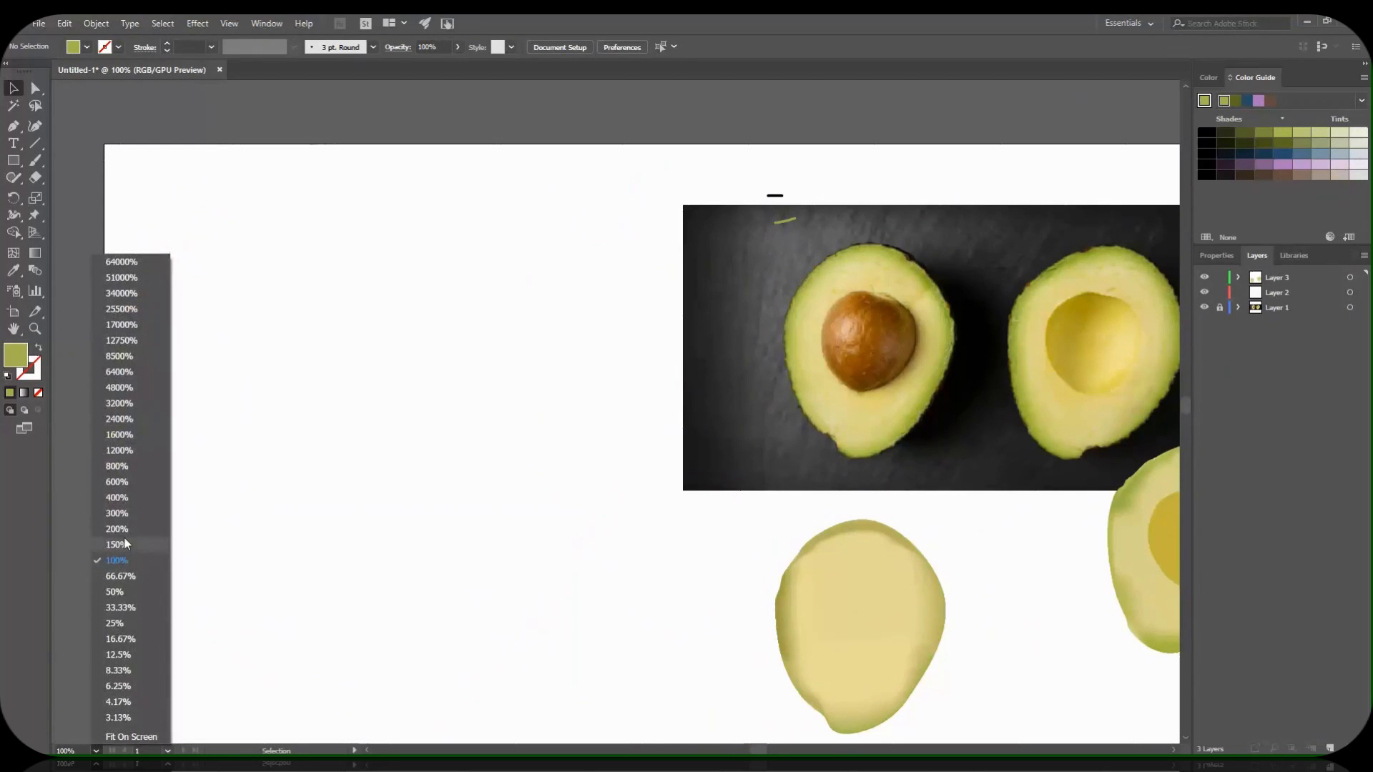
left_click(125, 549)
mouse_move(910, 389)
left_mouse_down()
mouse_move(401, 558)
mouse_move(254, 555)
mouse_move(239, 539)
left_mouse_up()
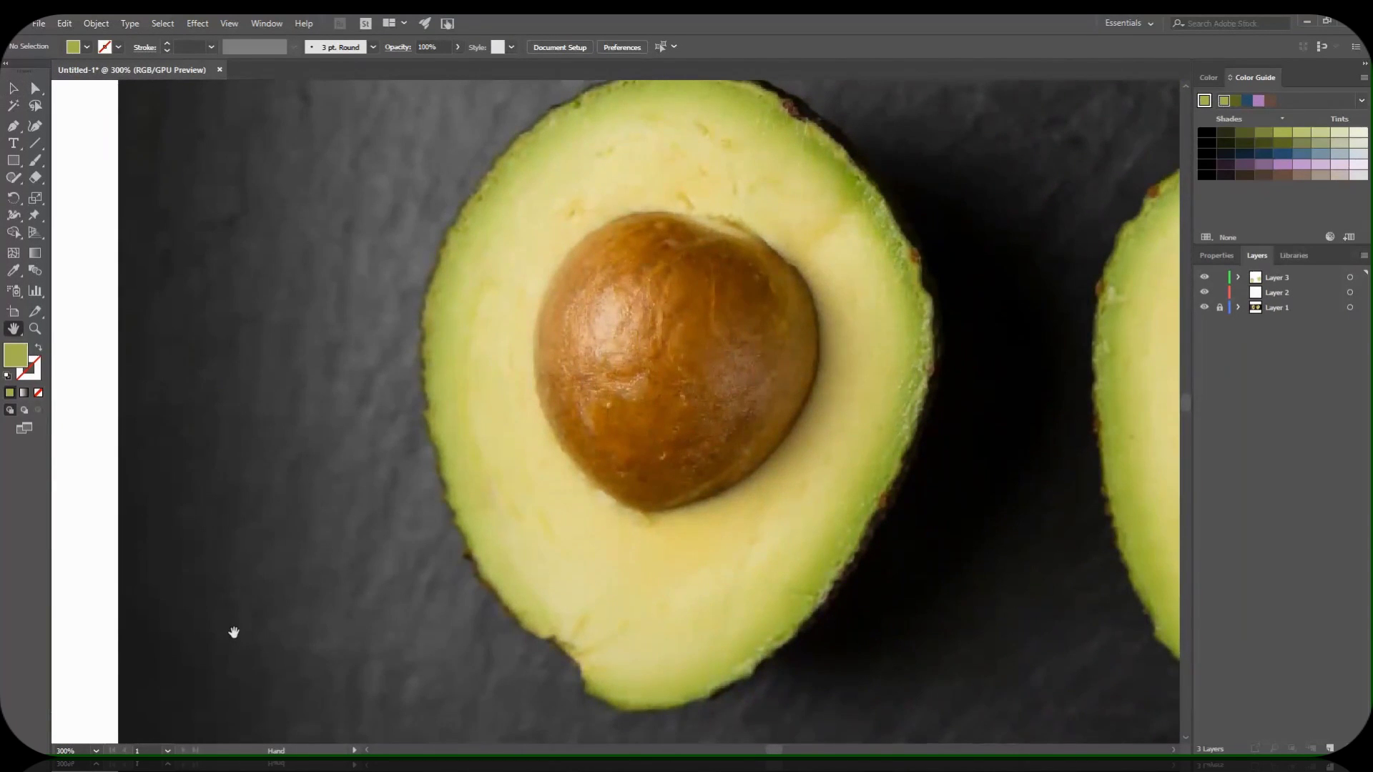
left_click(35, 161)
left_click(266, 150)
left_click(118, 47)
Set the stroke weight to 0.25 pt and paint an outline around the avocado pit.
left_click(38, 78)
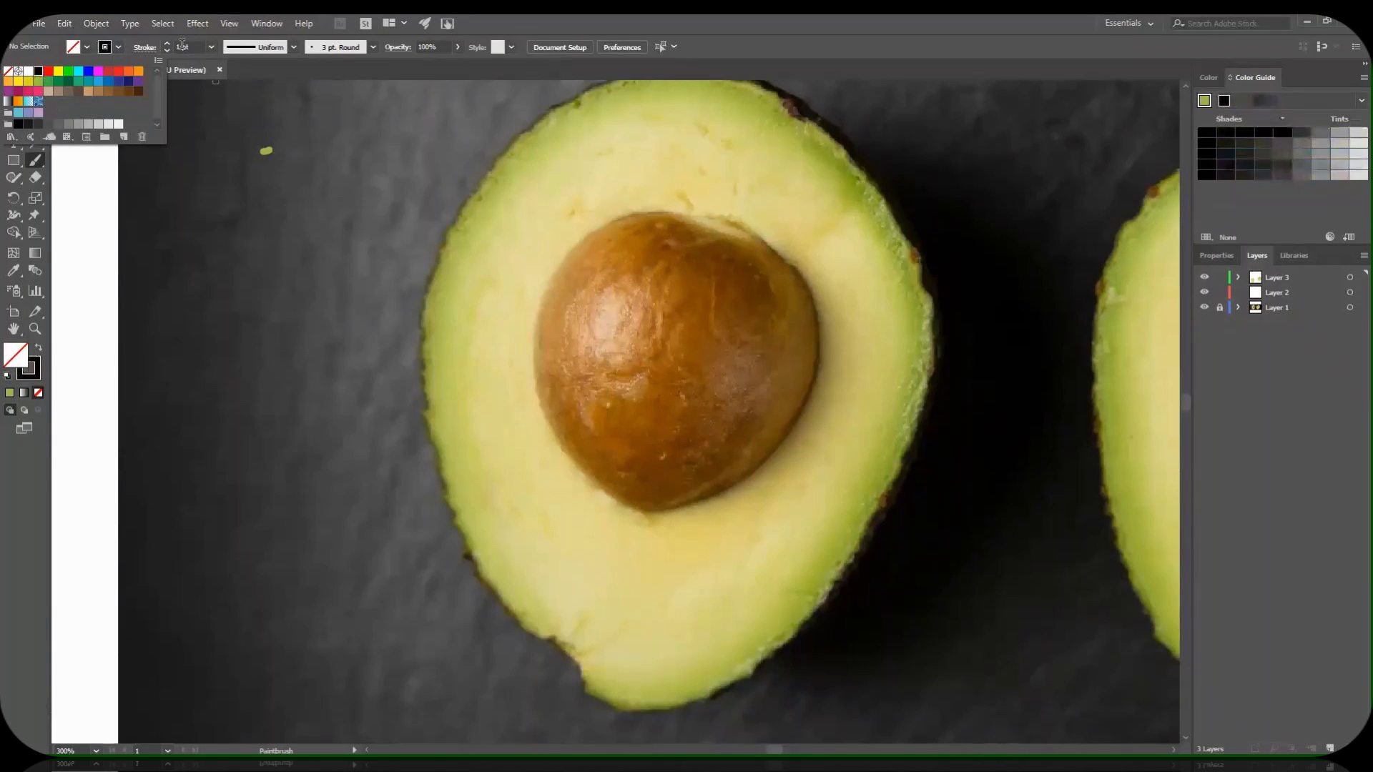
left_click(211, 47)
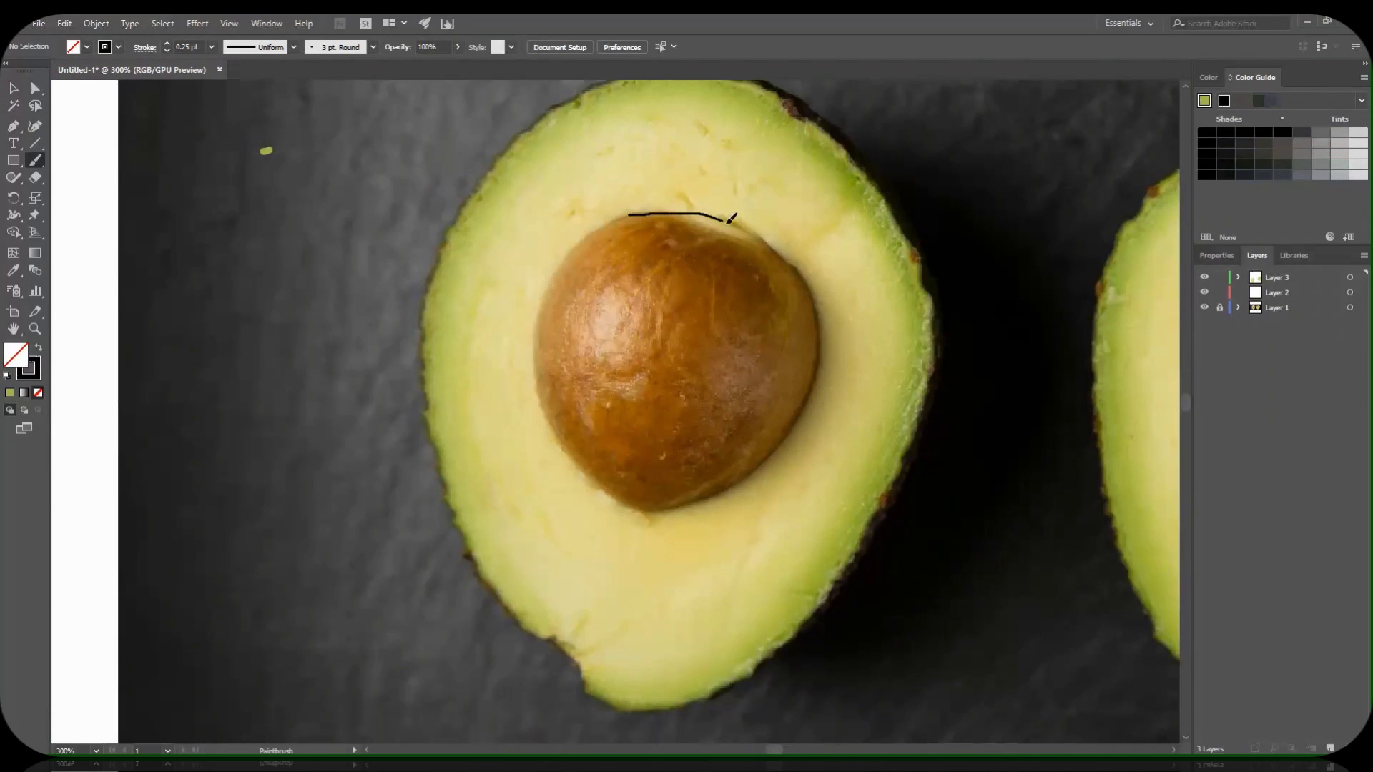
mouse_move(729, 220)
left_mouse_down()
mouse_move(815, 386)
mouse_move(600, 485)
mouse_move(537, 385)
mouse_move(540, 317)
mouse_move(603, 222)
mouse_move(681, 214)
left_mouse_up()
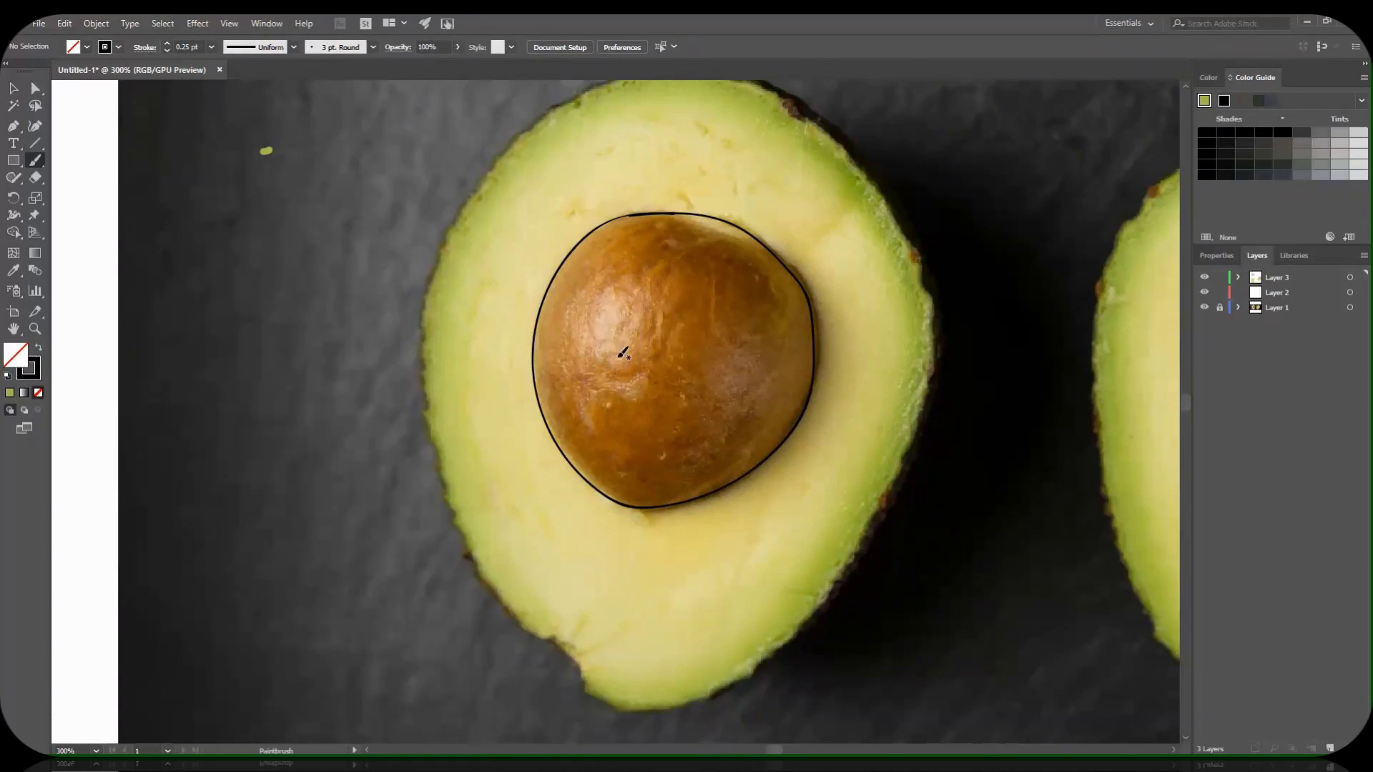
Adjust the pit outline's right-side anchors and smooth its lumpy upper-right part.
left_click(35, 87)
left_click(813, 338)
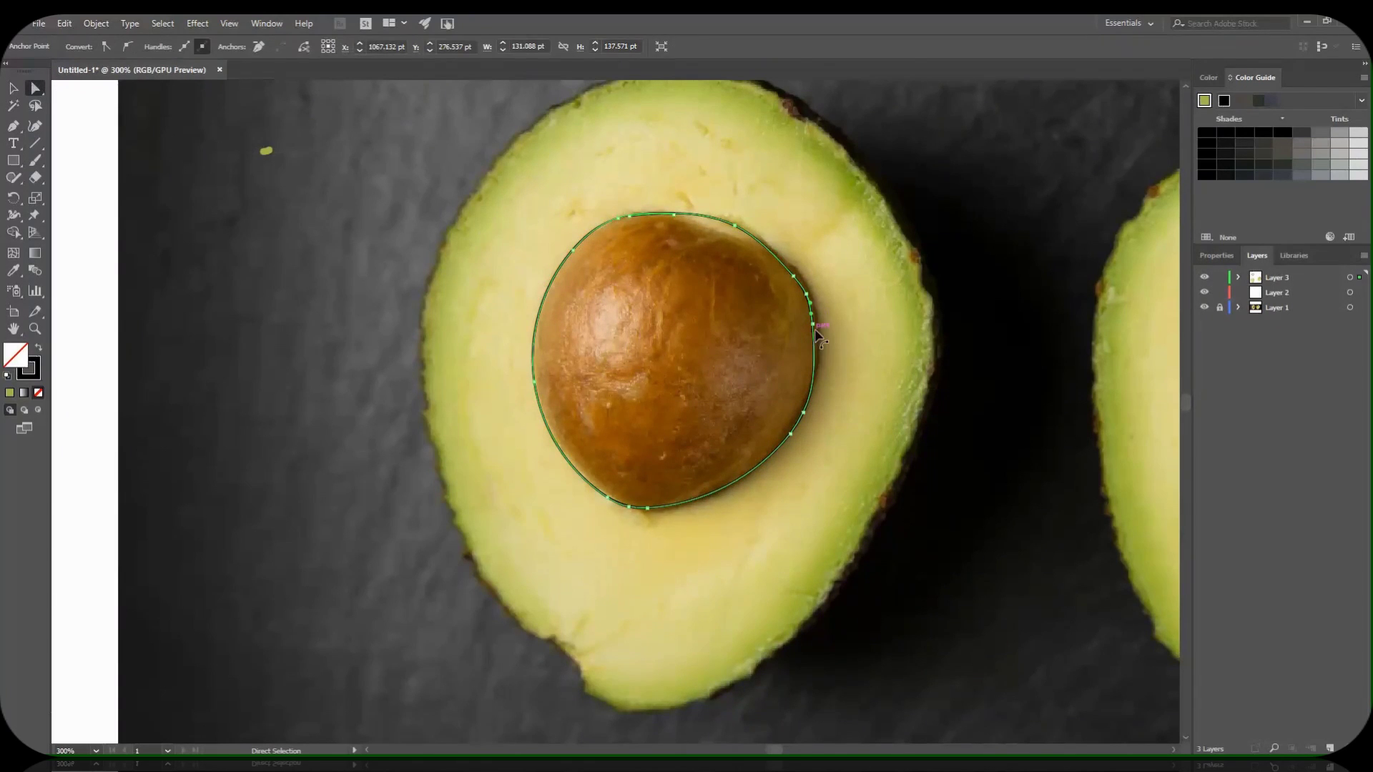
left_click_drag(813, 328, 814, 325)
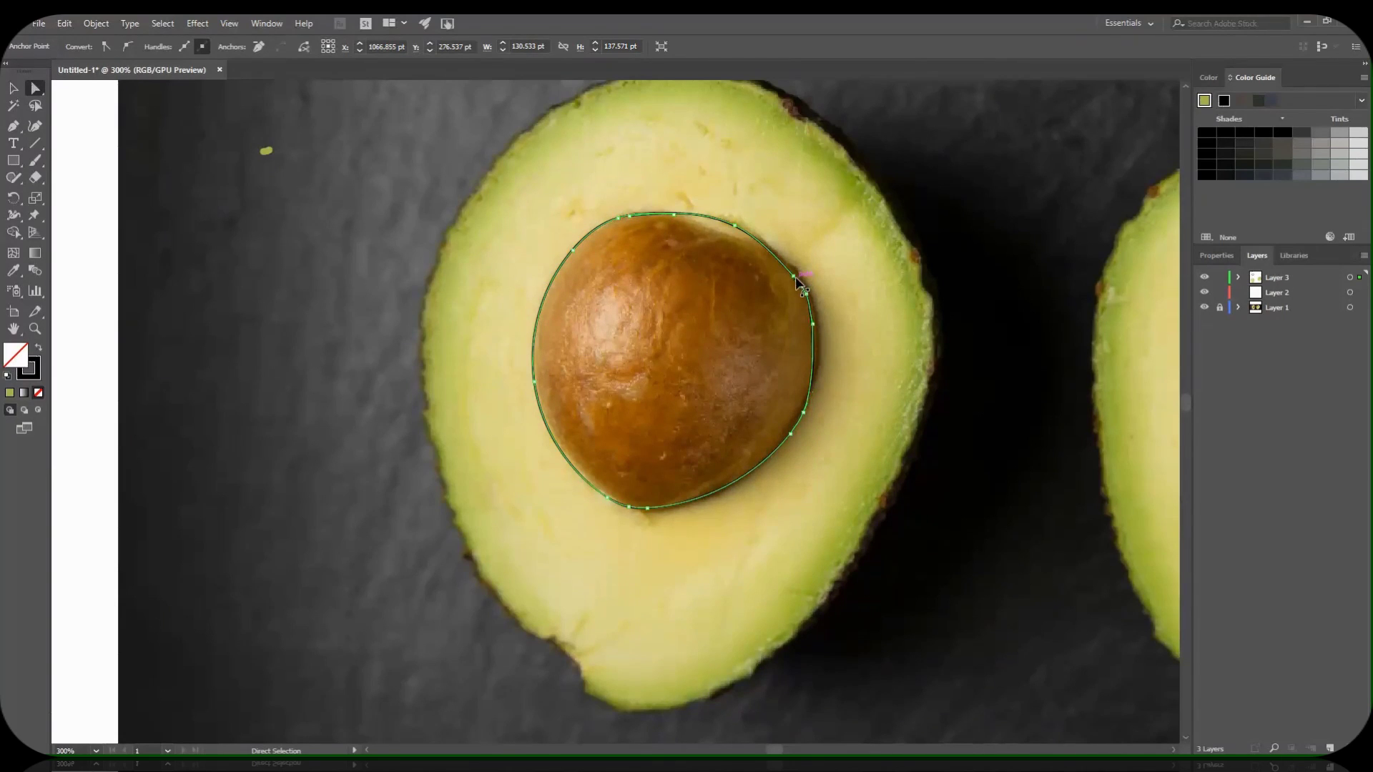
left_click(796, 278)
left_click_drag(13, 177, 71, 208)
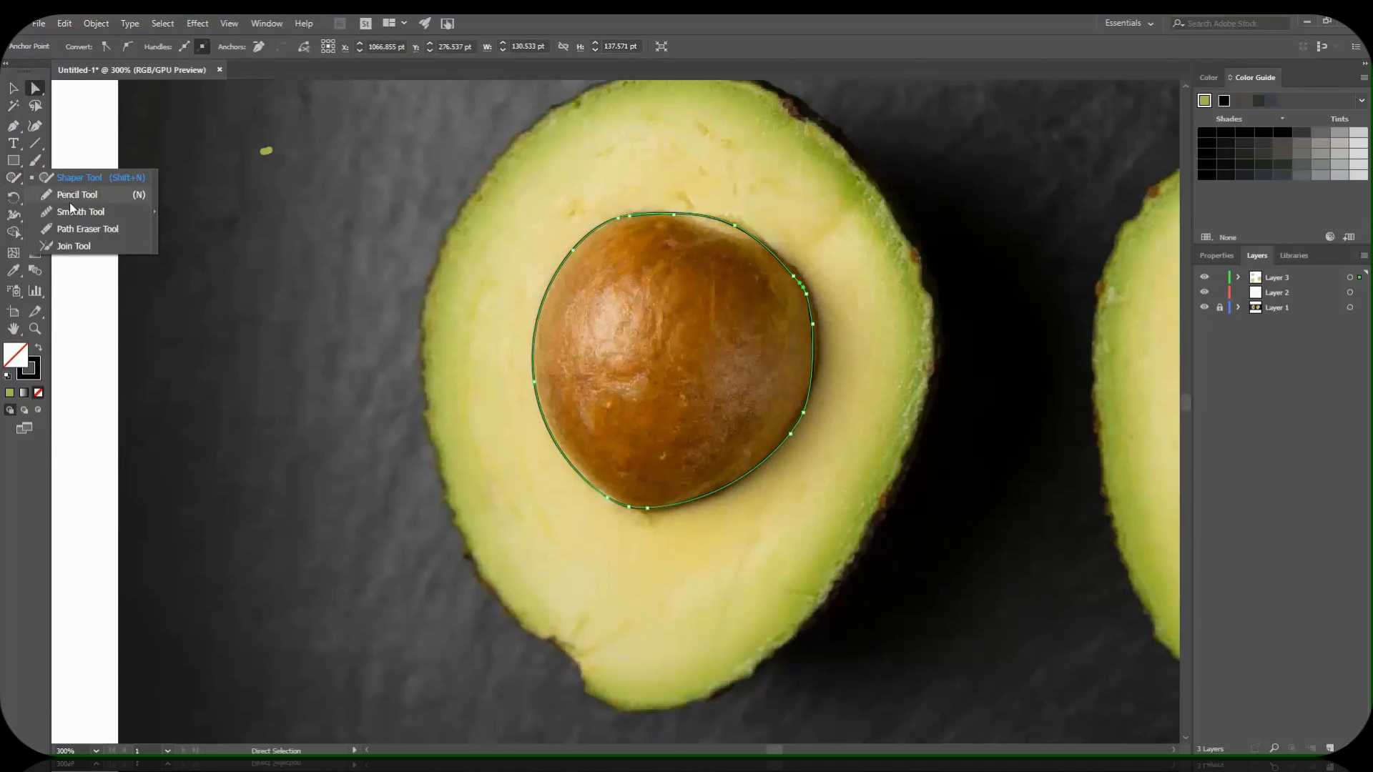
left_click(71, 211)
left_click_drag(794, 272, 830, 336)
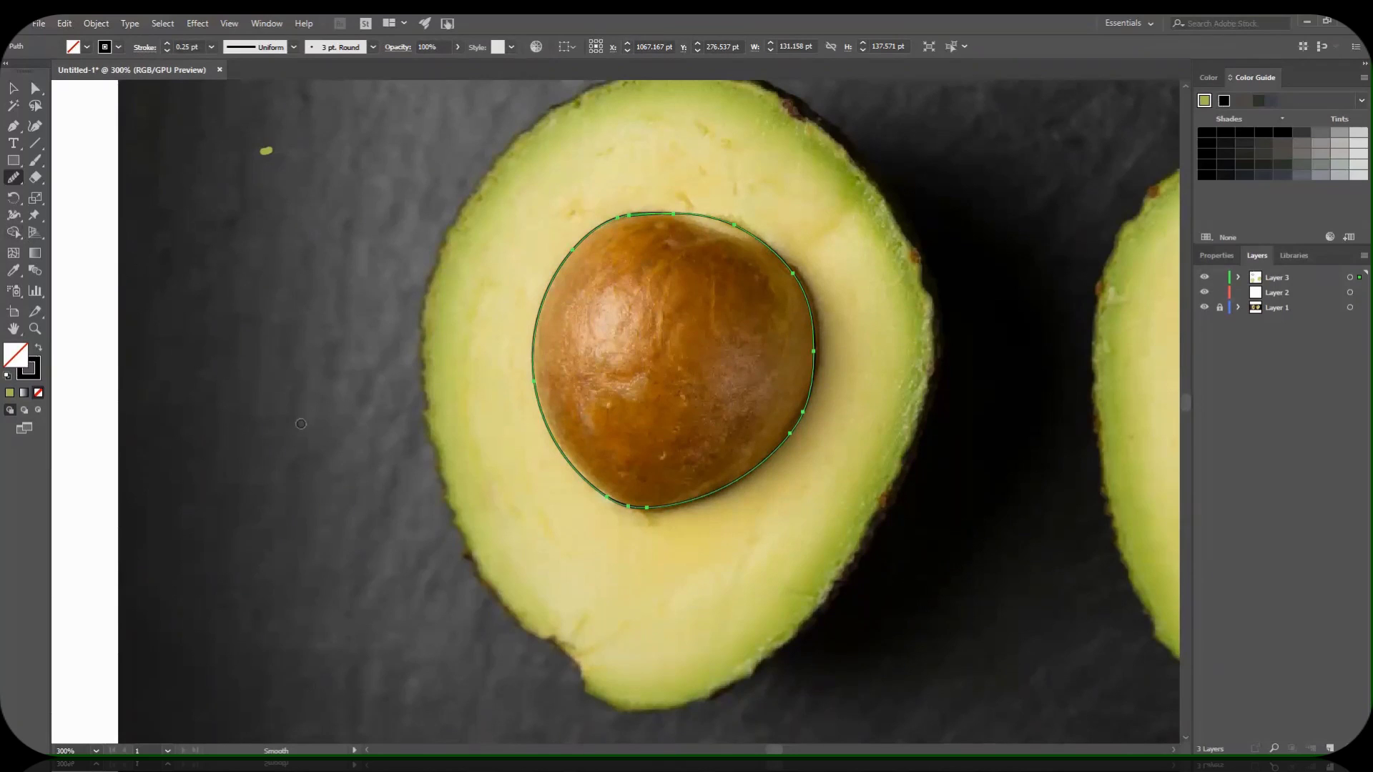
Move the pit outline left onto the white artboard and deselect it.
left_click(13, 88)
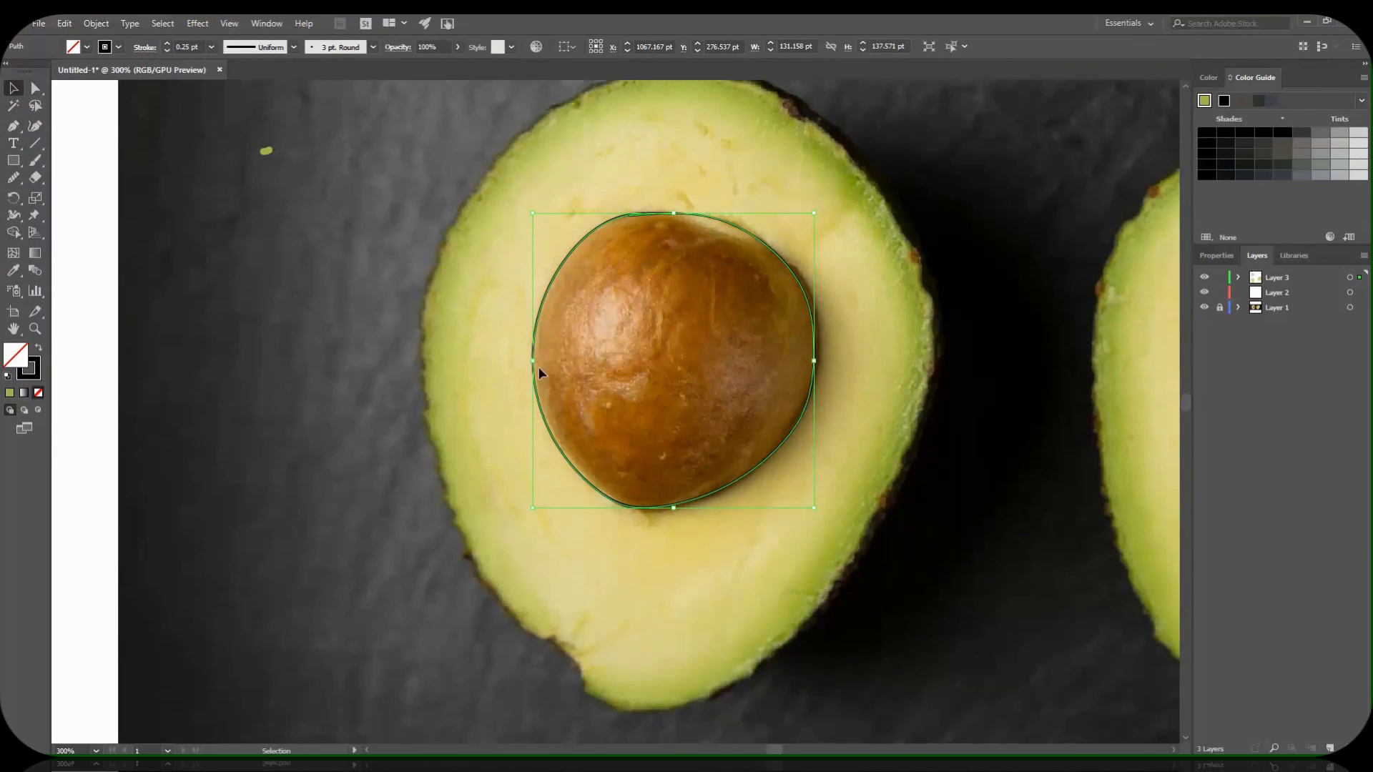
mouse_move(815, 329)
left_mouse_down()
mouse_move(215, 329)
mouse_move(479, 302)
left_mouse_up()
key("space")
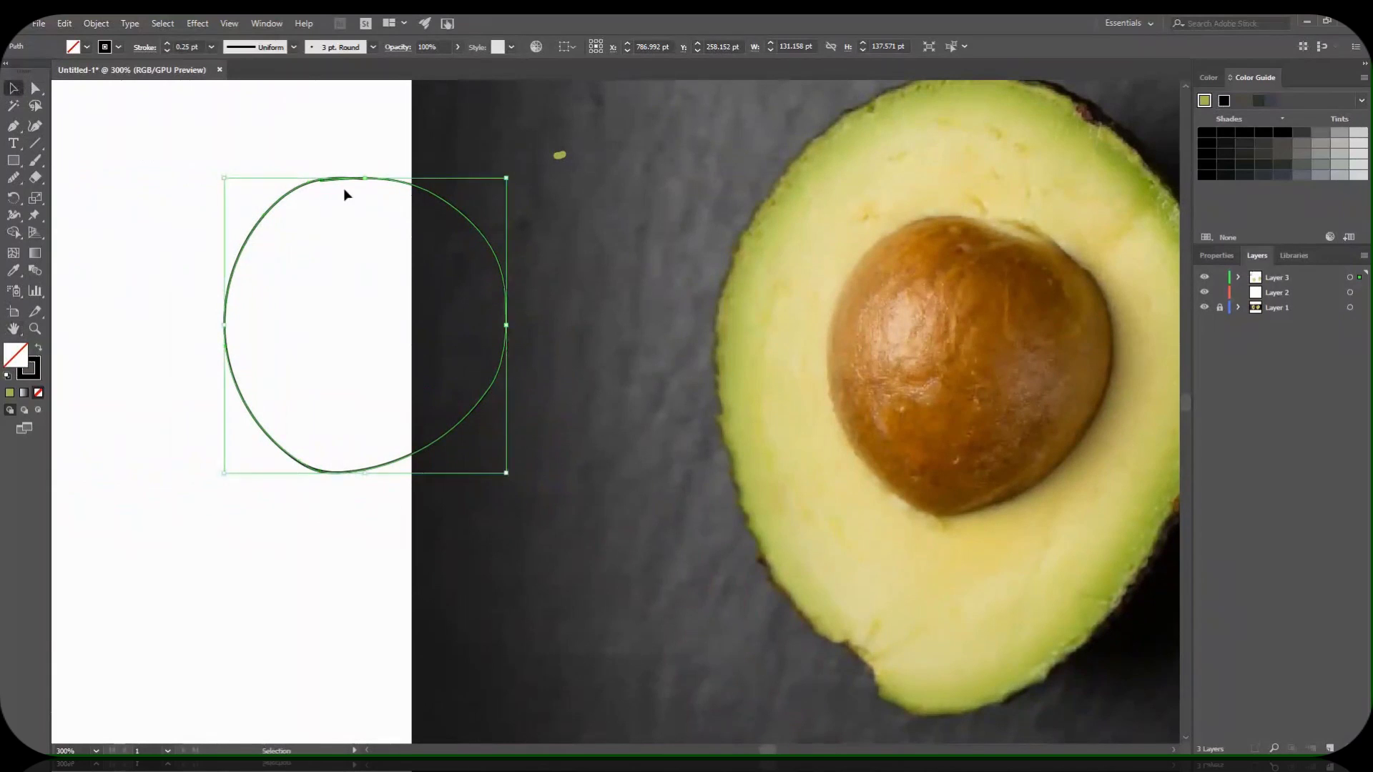
left_click_drag(343, 180, 243, 175)
left_click(179, 393)
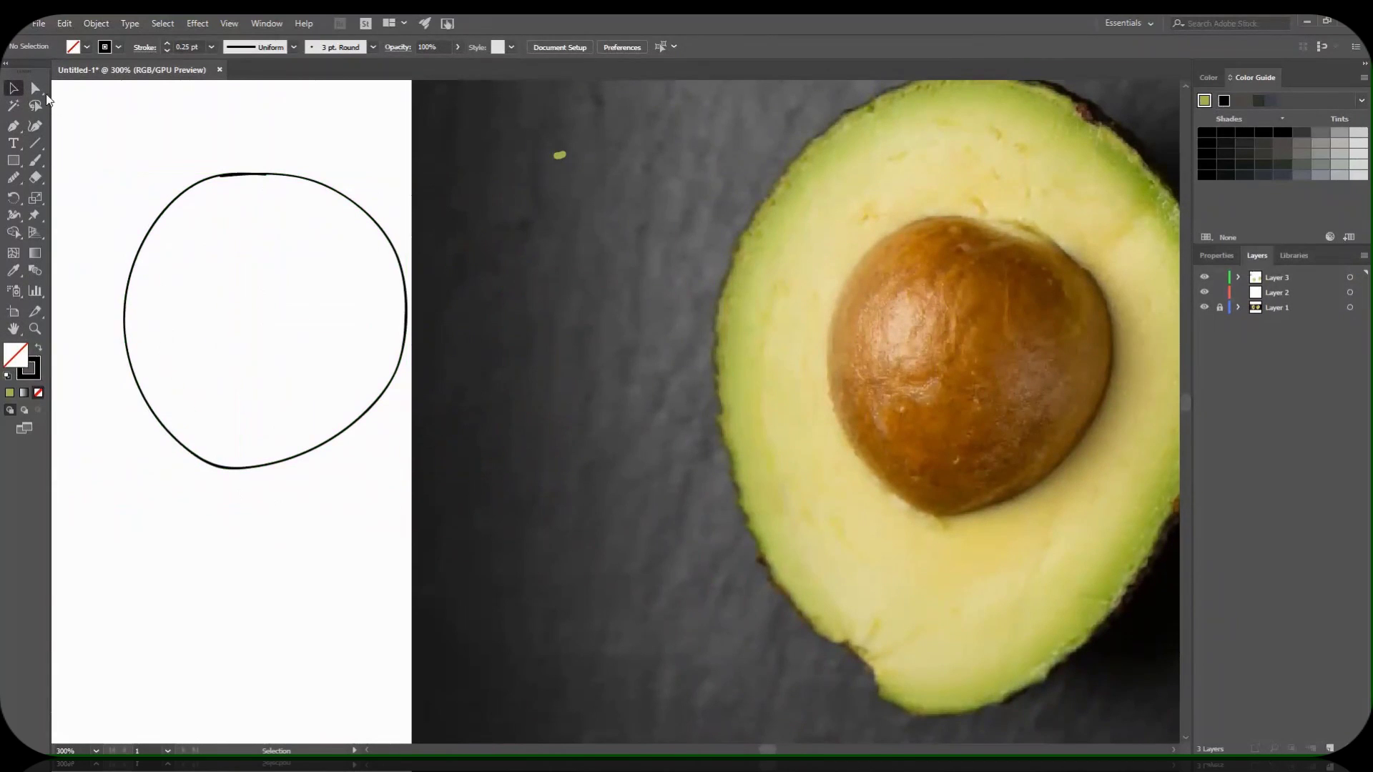
Convert the pit outline to a gradient mesh and add lines across its left, middle and lower parts.
left_click(37, 91)
left_click(13, 253)
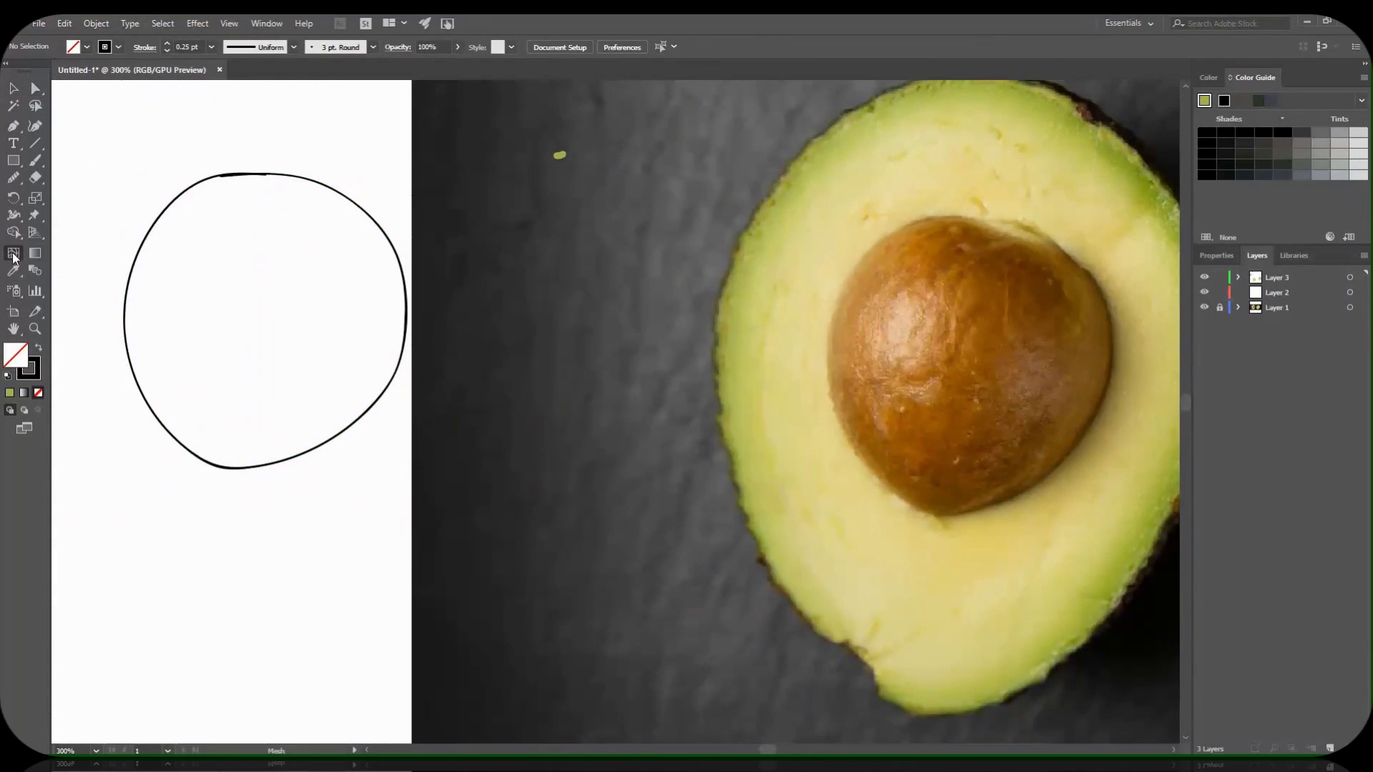
left_click(136, 259)
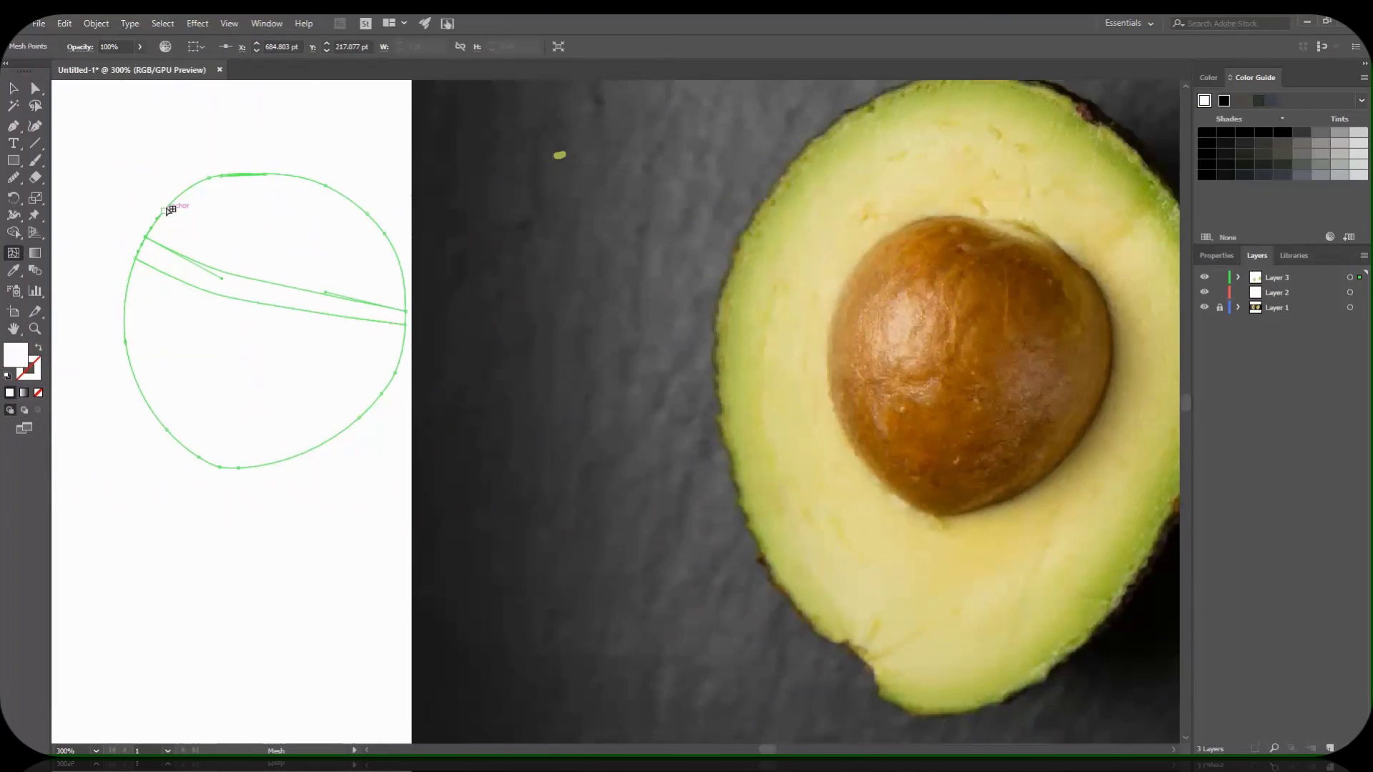
left_click(171, 205)
left_click(207, 181)
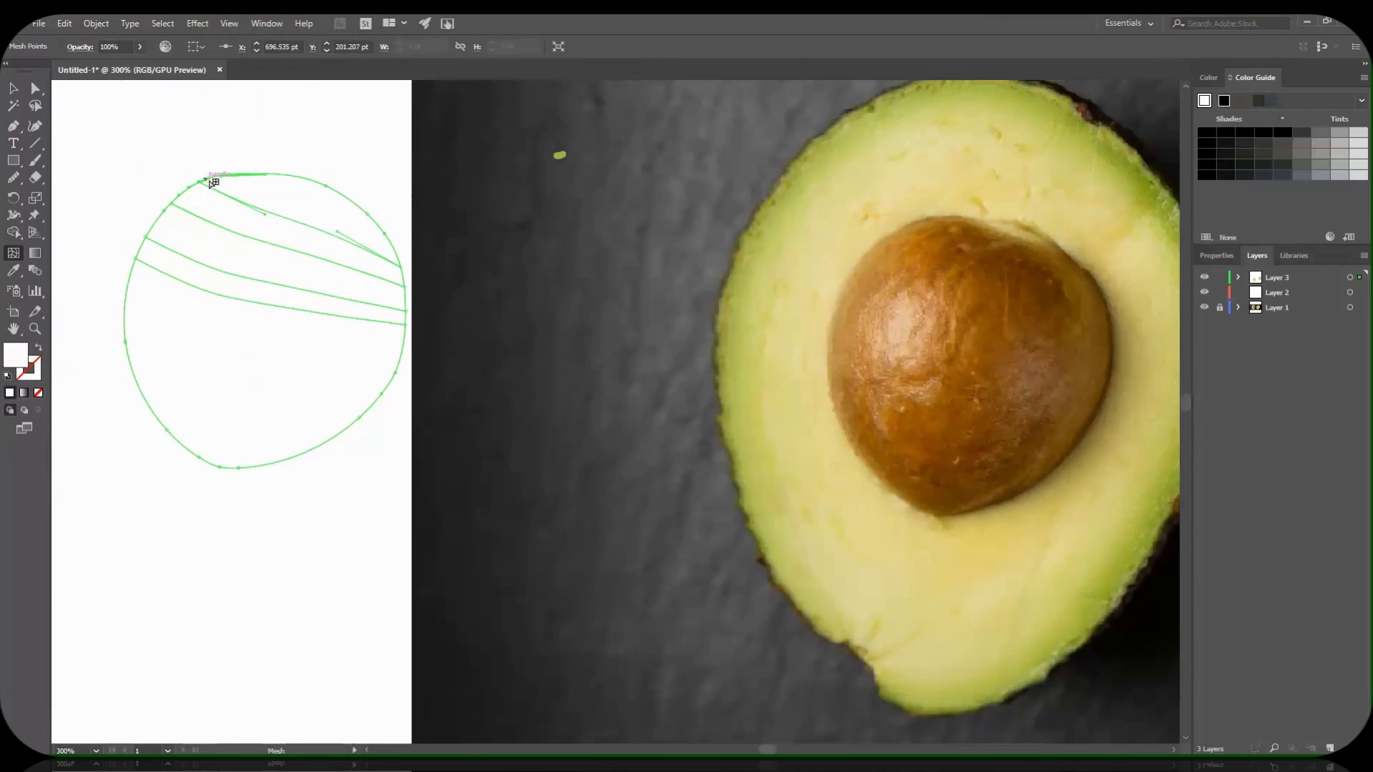
left_click(127, 303)
left_click(136, 366)
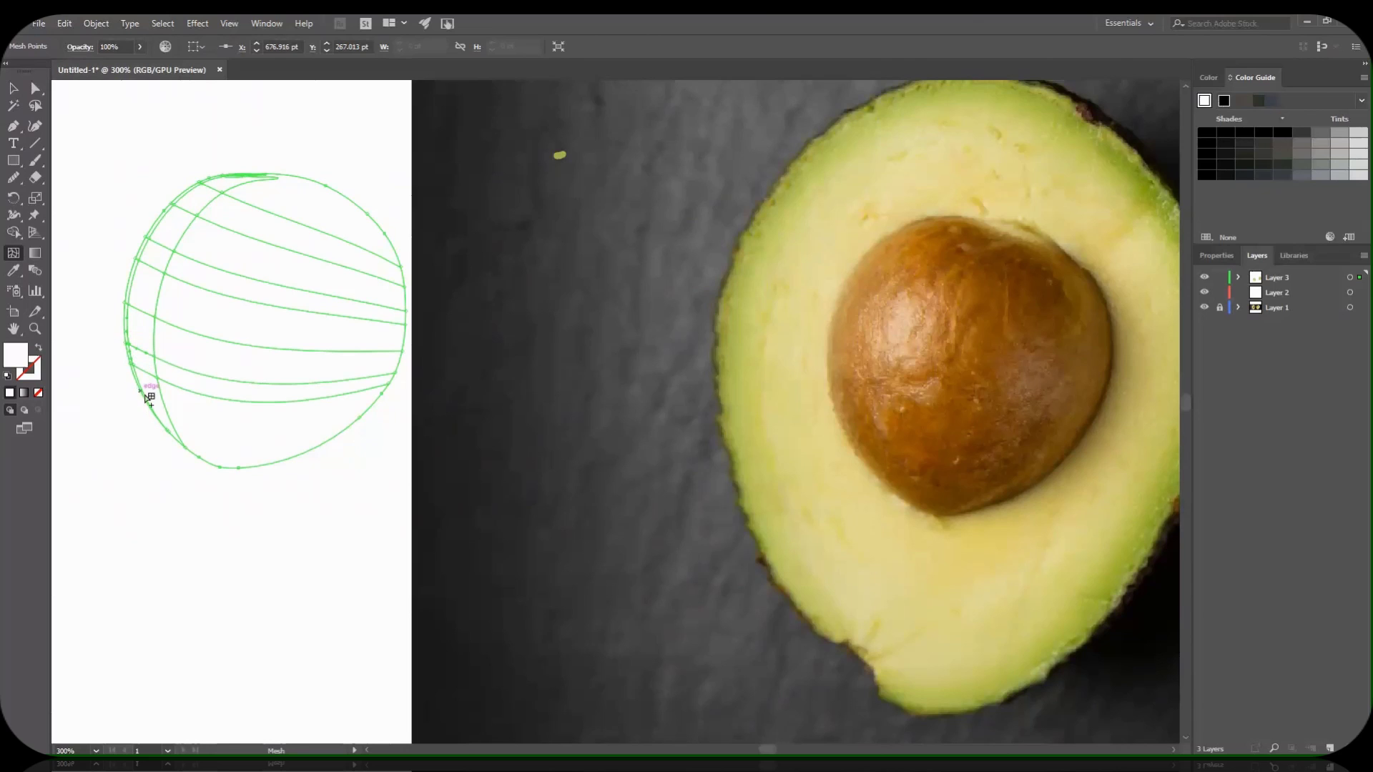
left_click(164, 413)
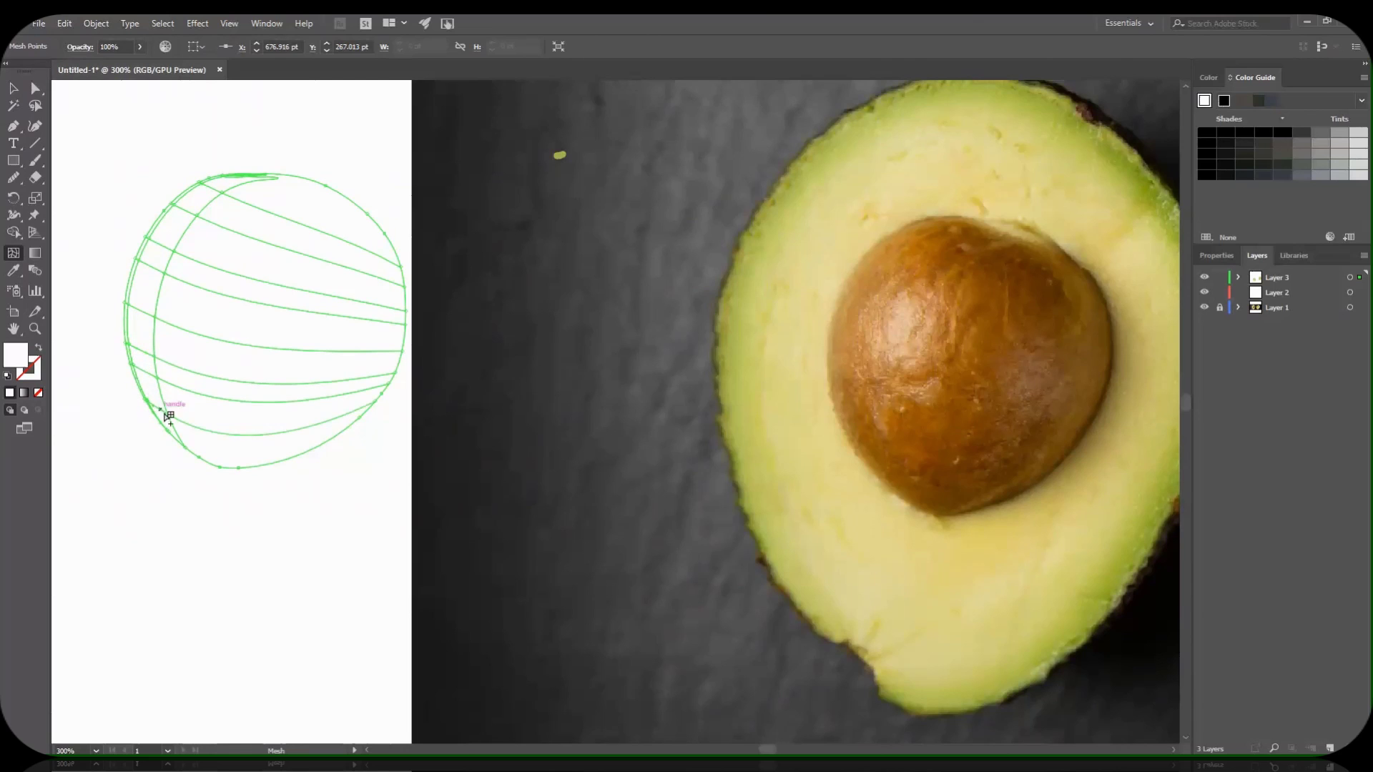
left_click(134, 284)
Add vertical mesh lines from the upper-right top edge, then marquee-select the whole mesh.
left_click(309, 187)
left_click(363, 219)
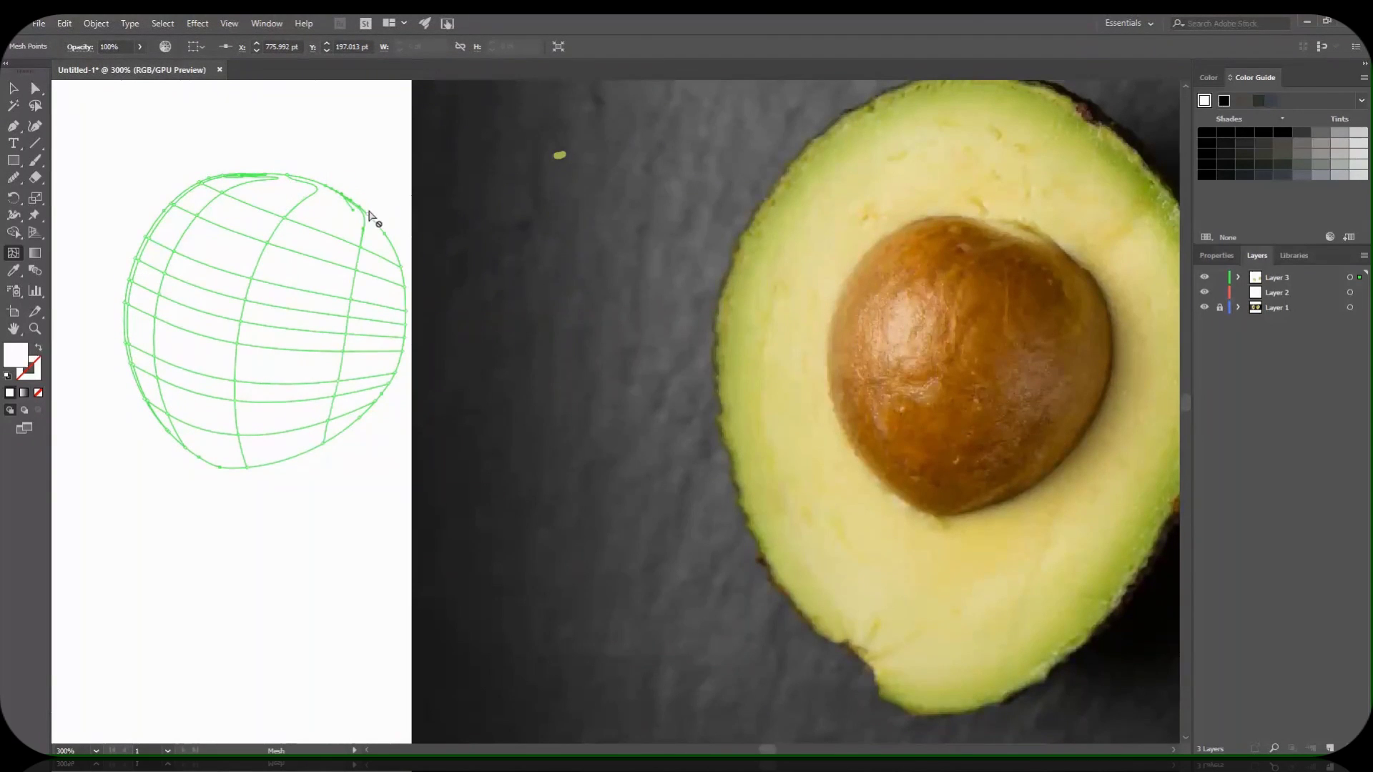
left_click(336, 191)
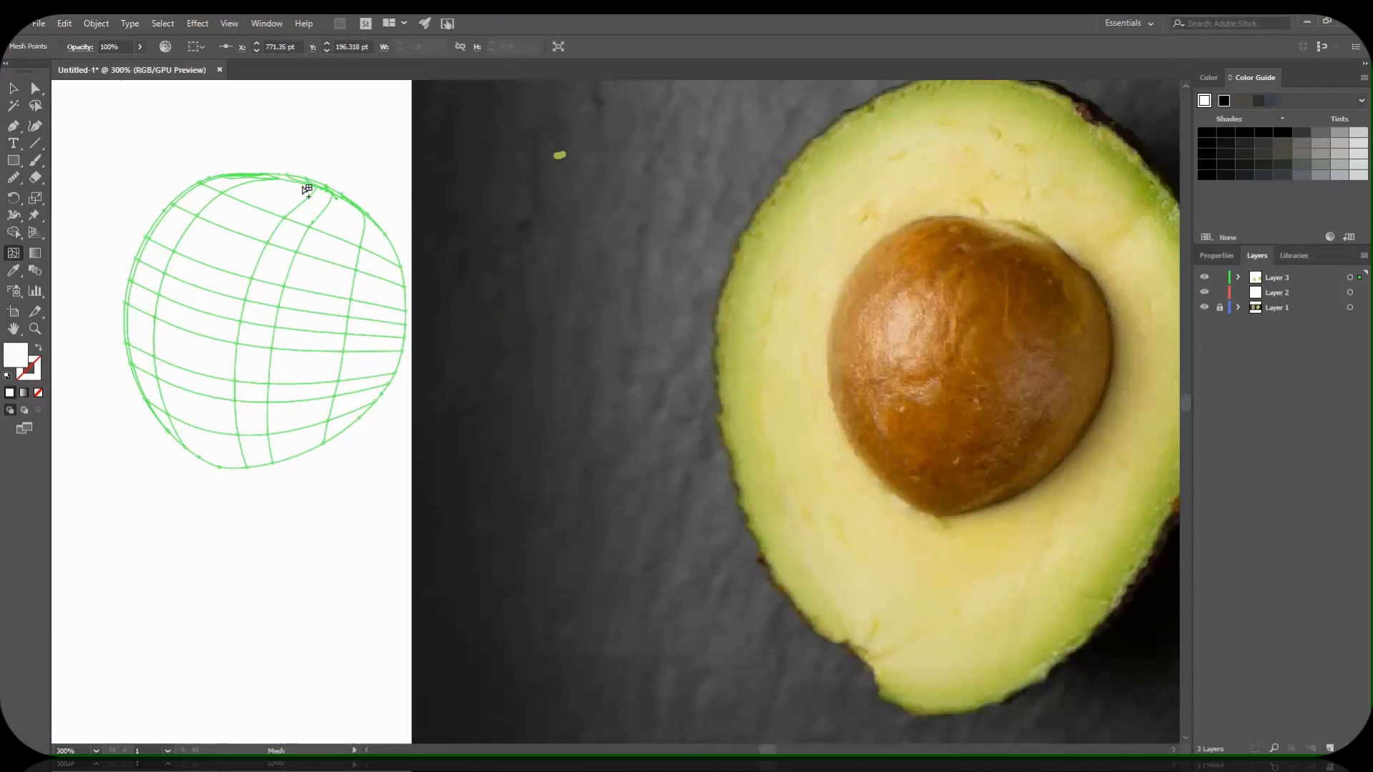
left_click(290, 181)
left_click(308, 187)
left_click(343, 208)
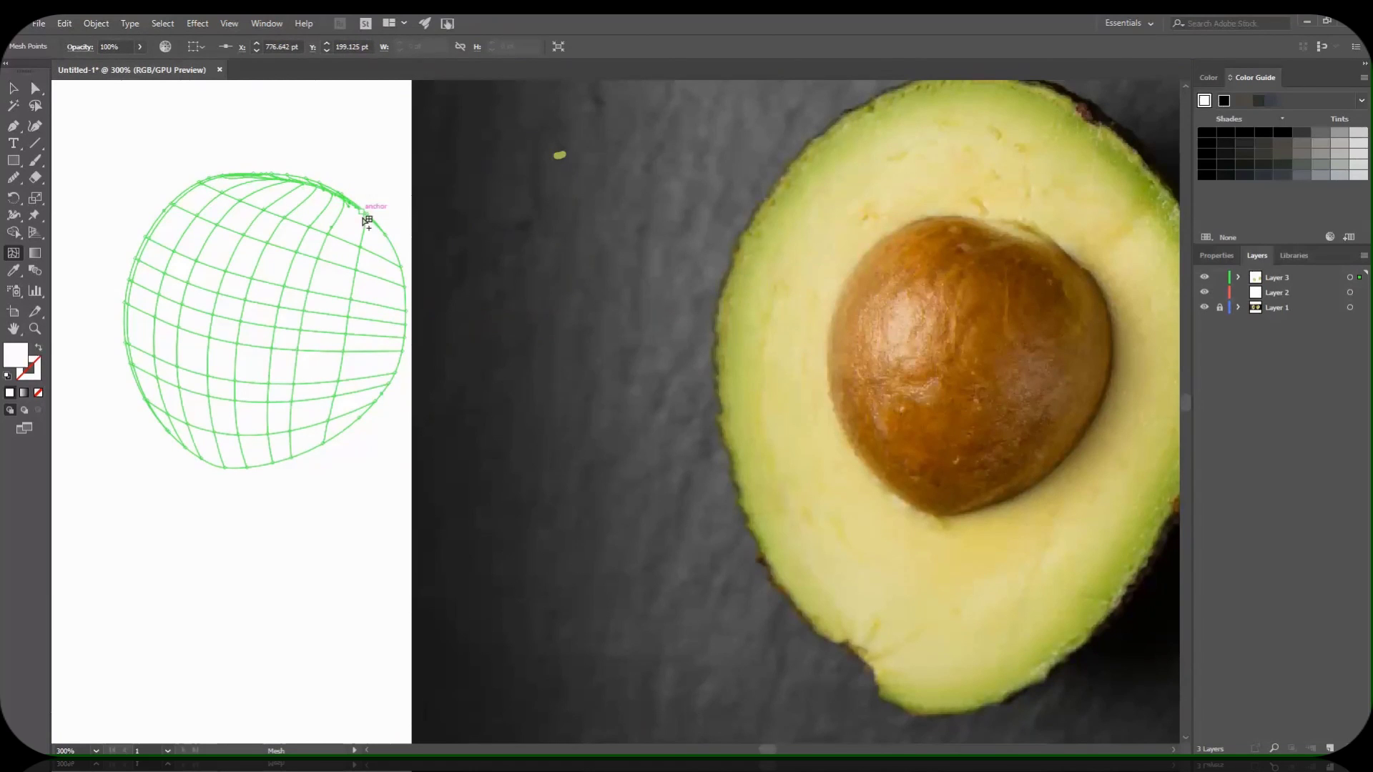
key("a")
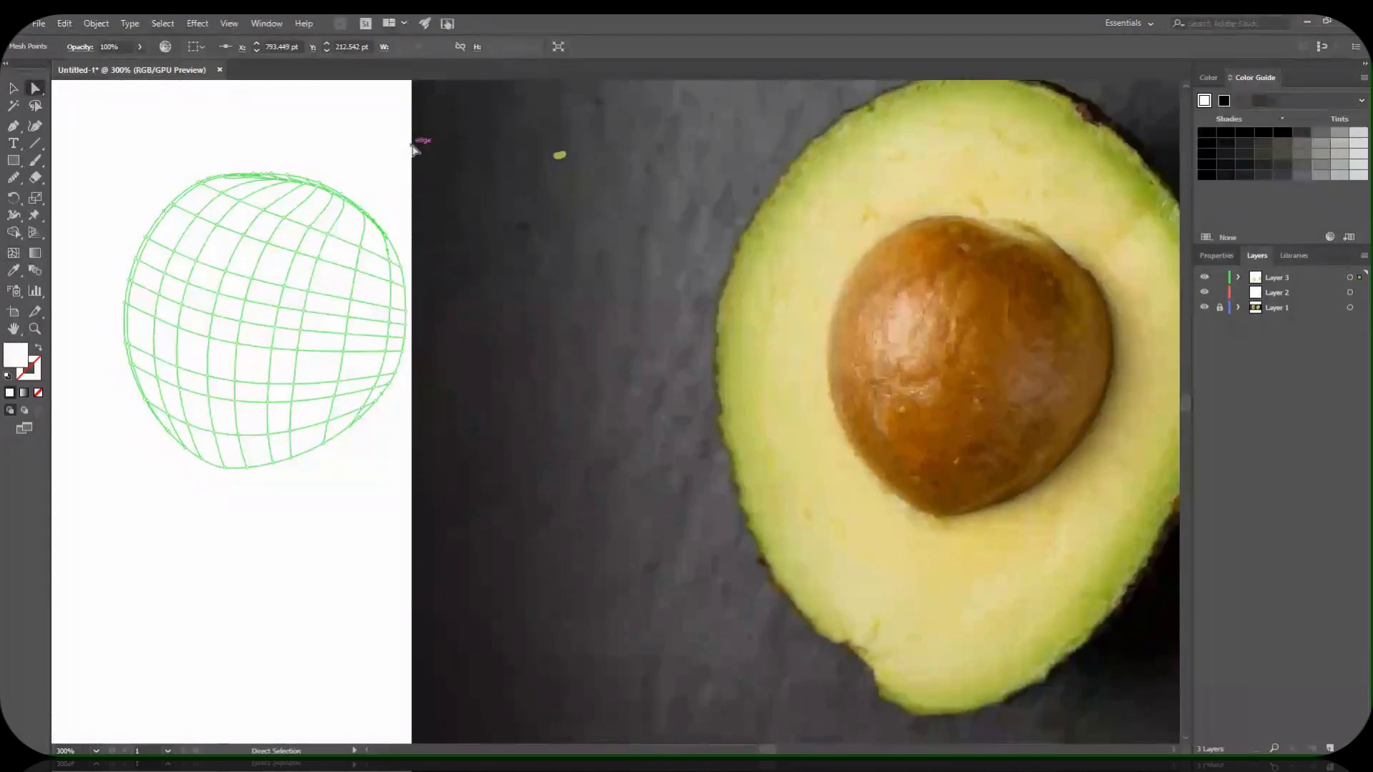
left_click_drag(415, 141, 76, 485)
left_click(13, 271)
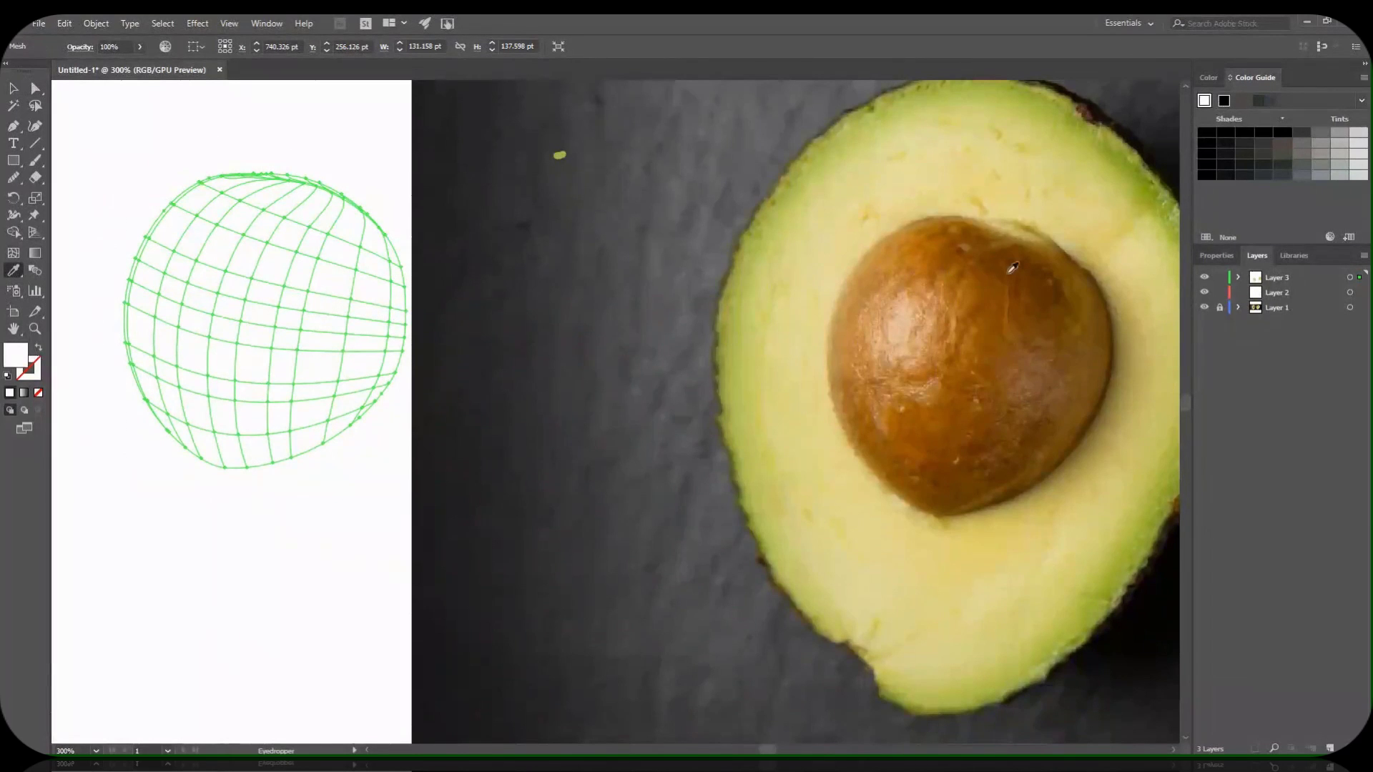
Fill the pit mesh with browns sampled from the photo's avocado pit.
left_click(990, 368)
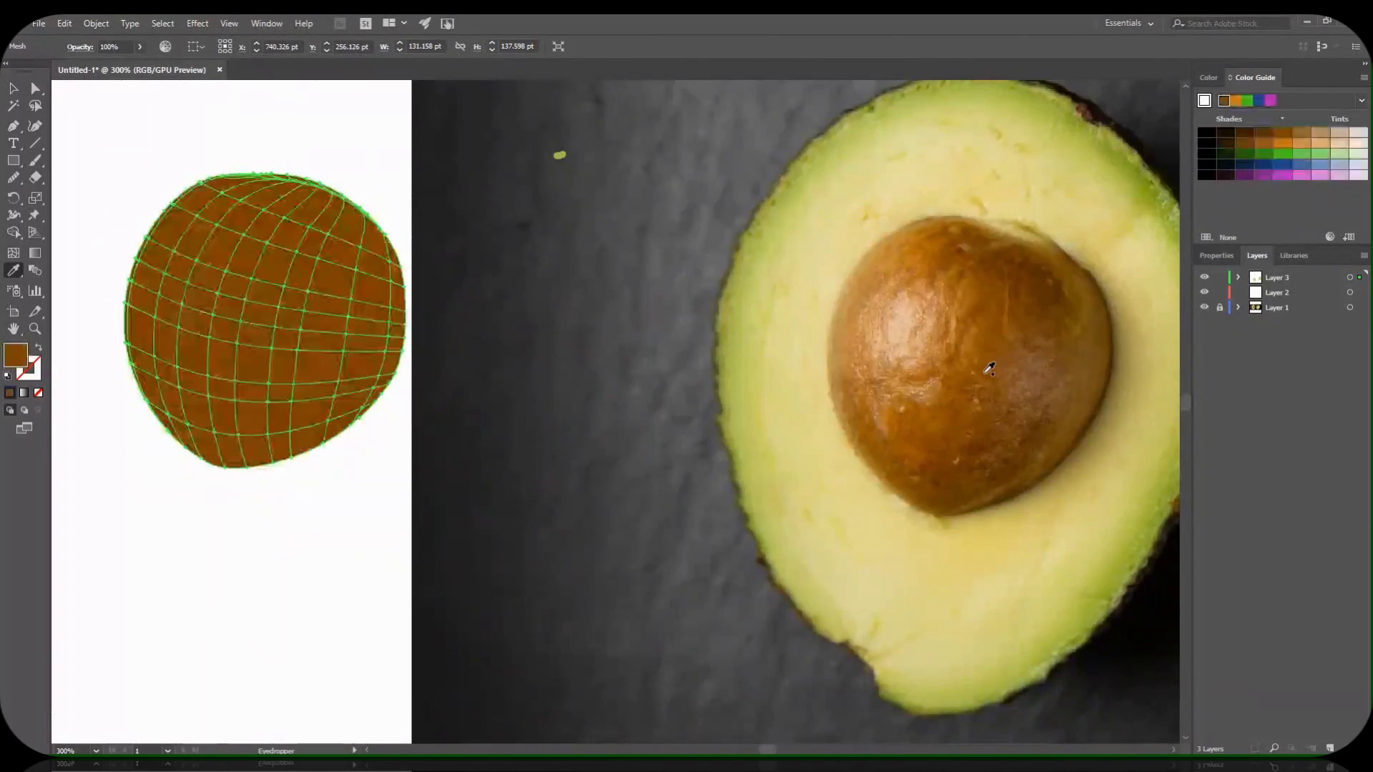
left_click(1035, 404)
left_click(954, 474)
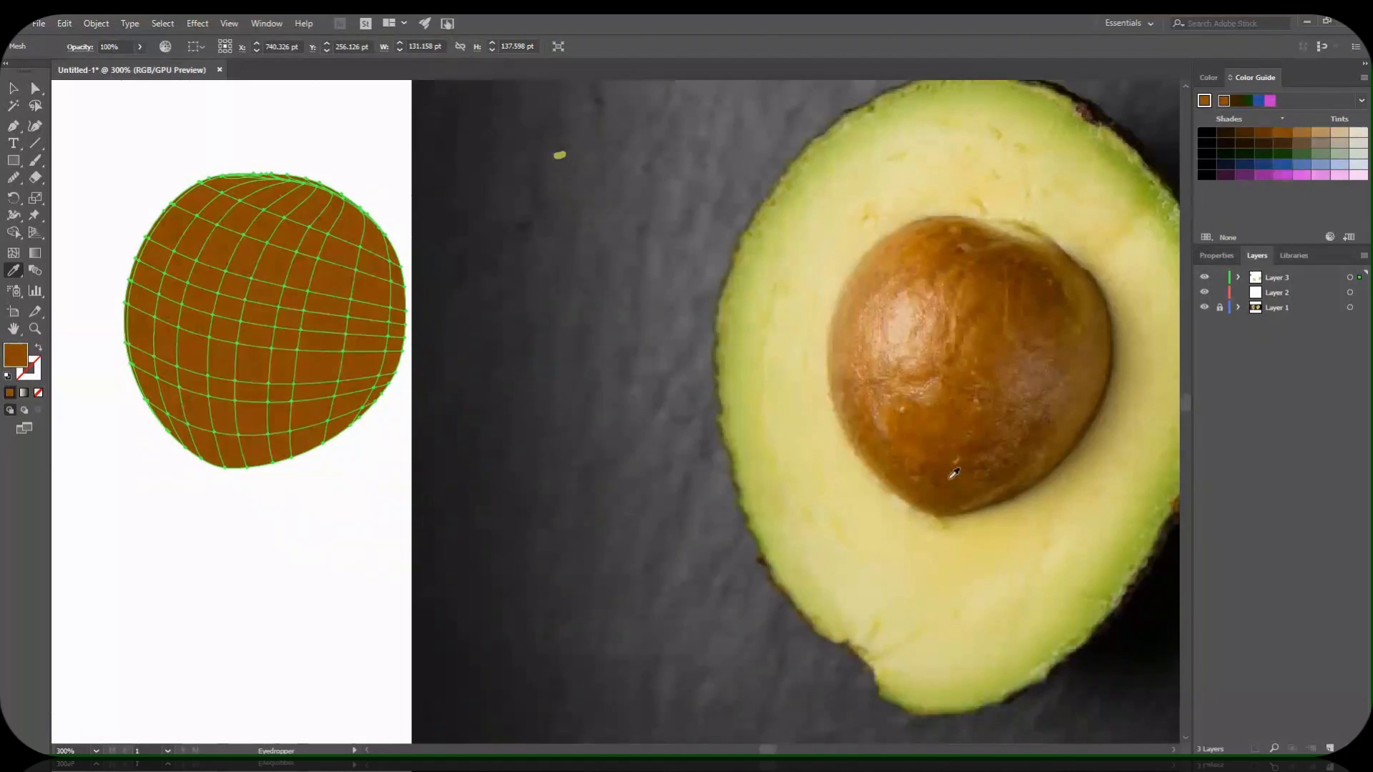
left_click(921, 416)
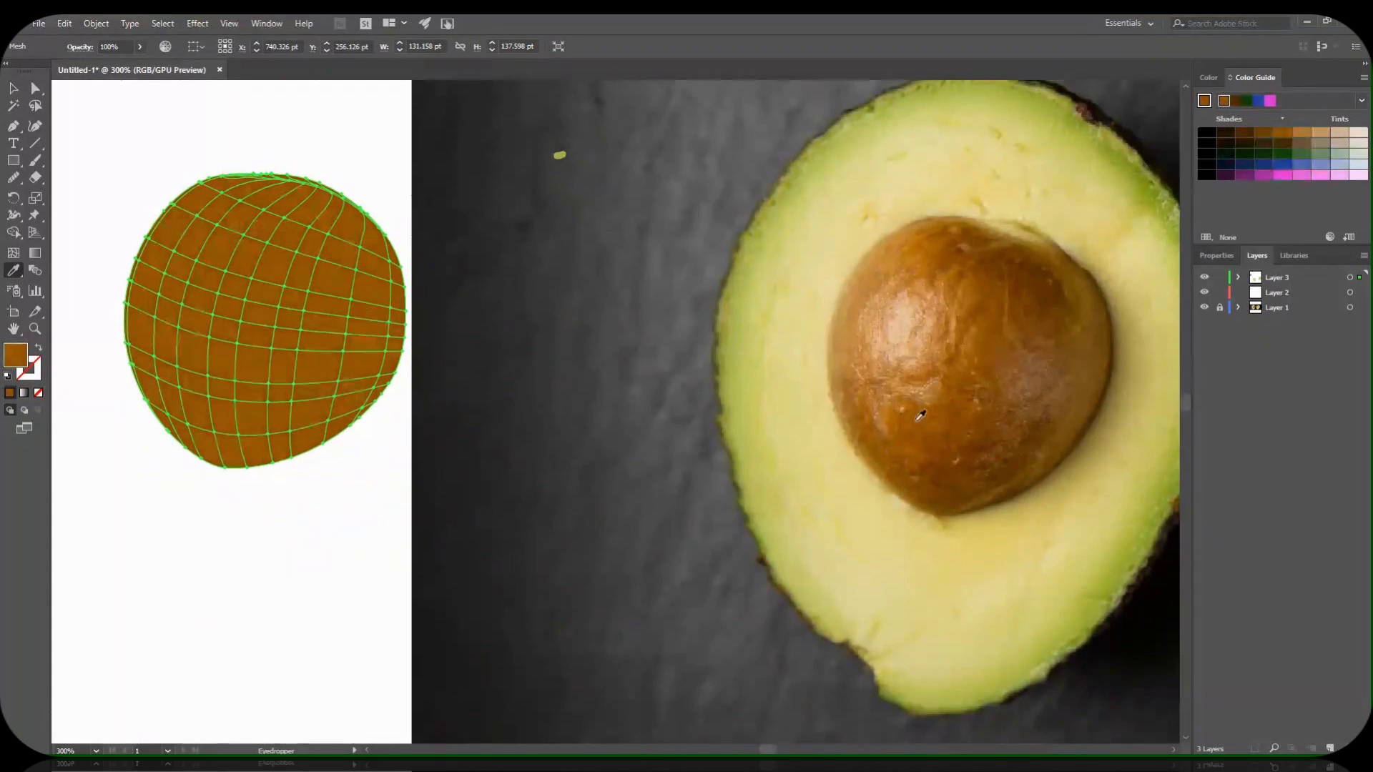
left_click(35, 87)
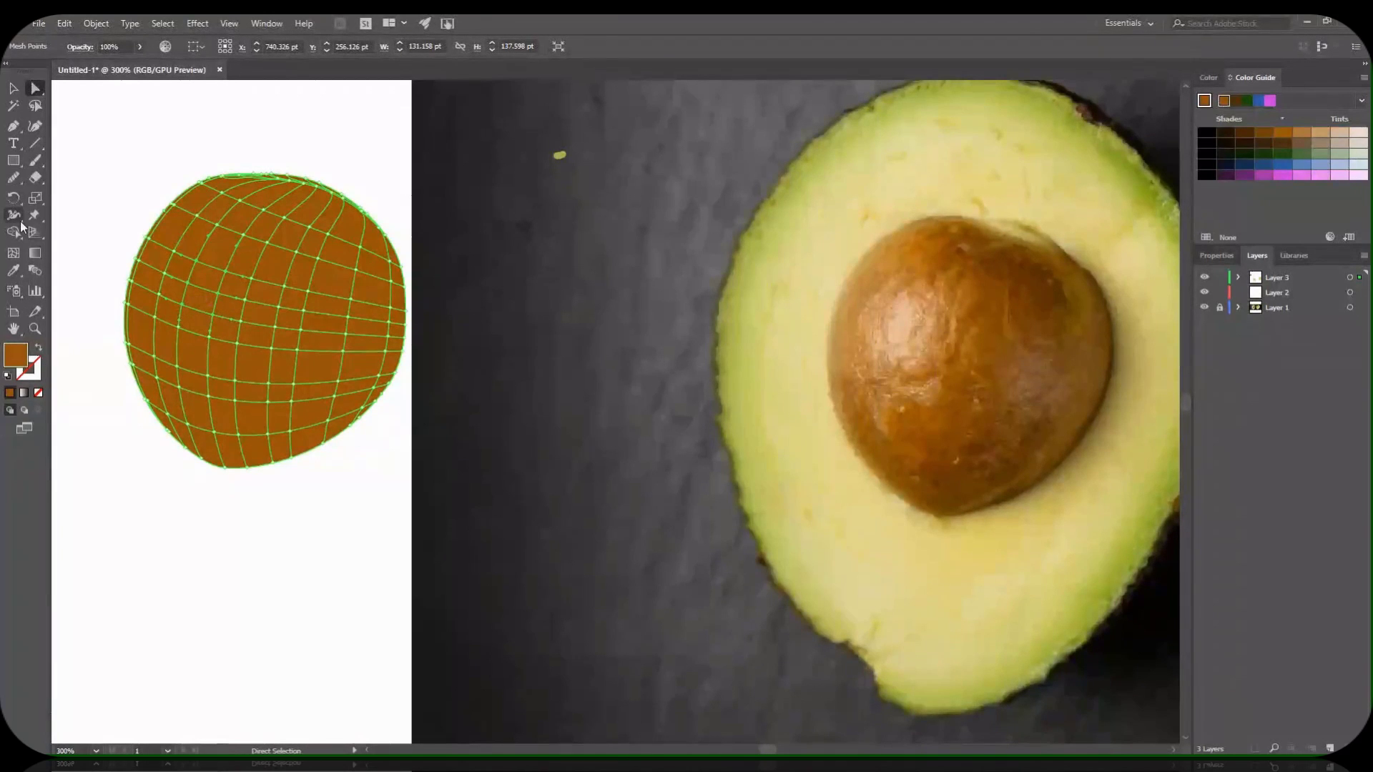
Add a light peach highlight to a mesh area and a point on the left.
left_click(16, 273)
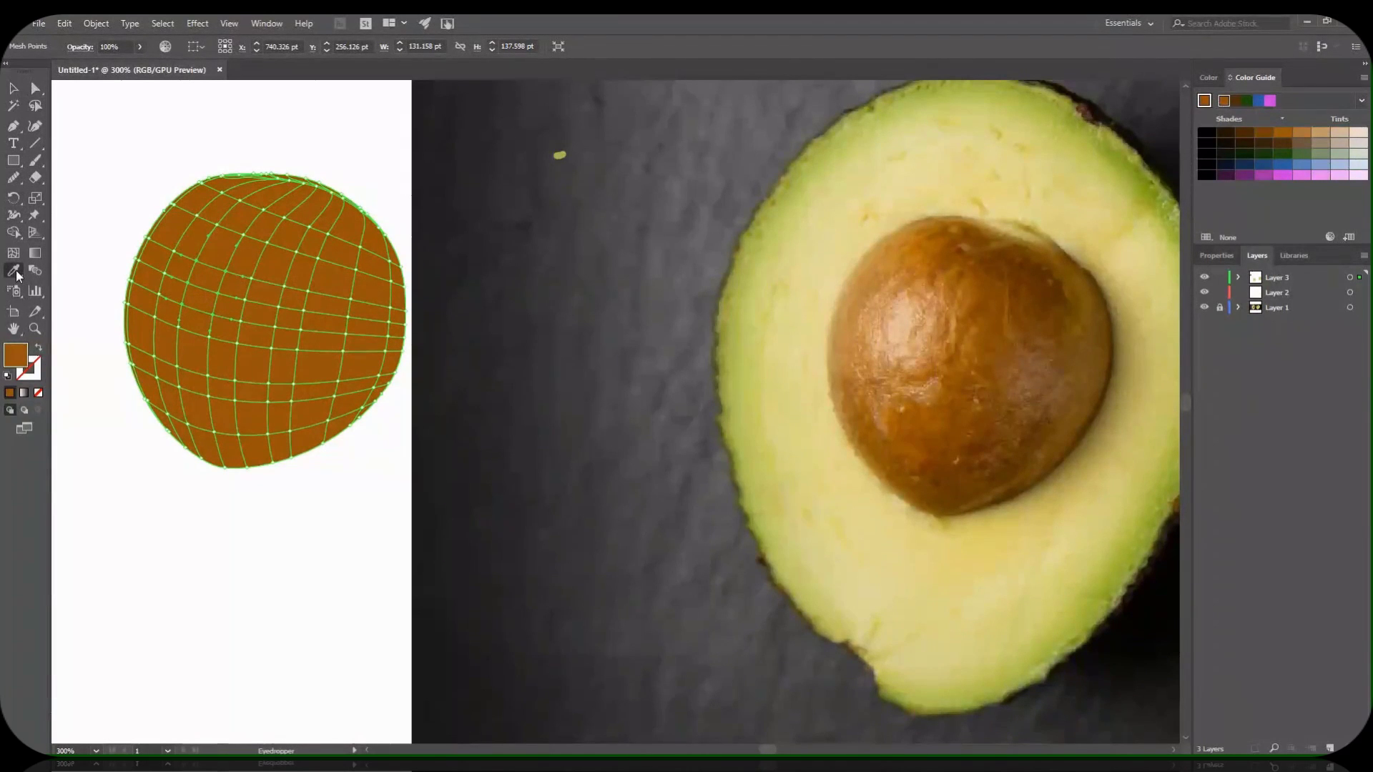
left_click(905, 322)
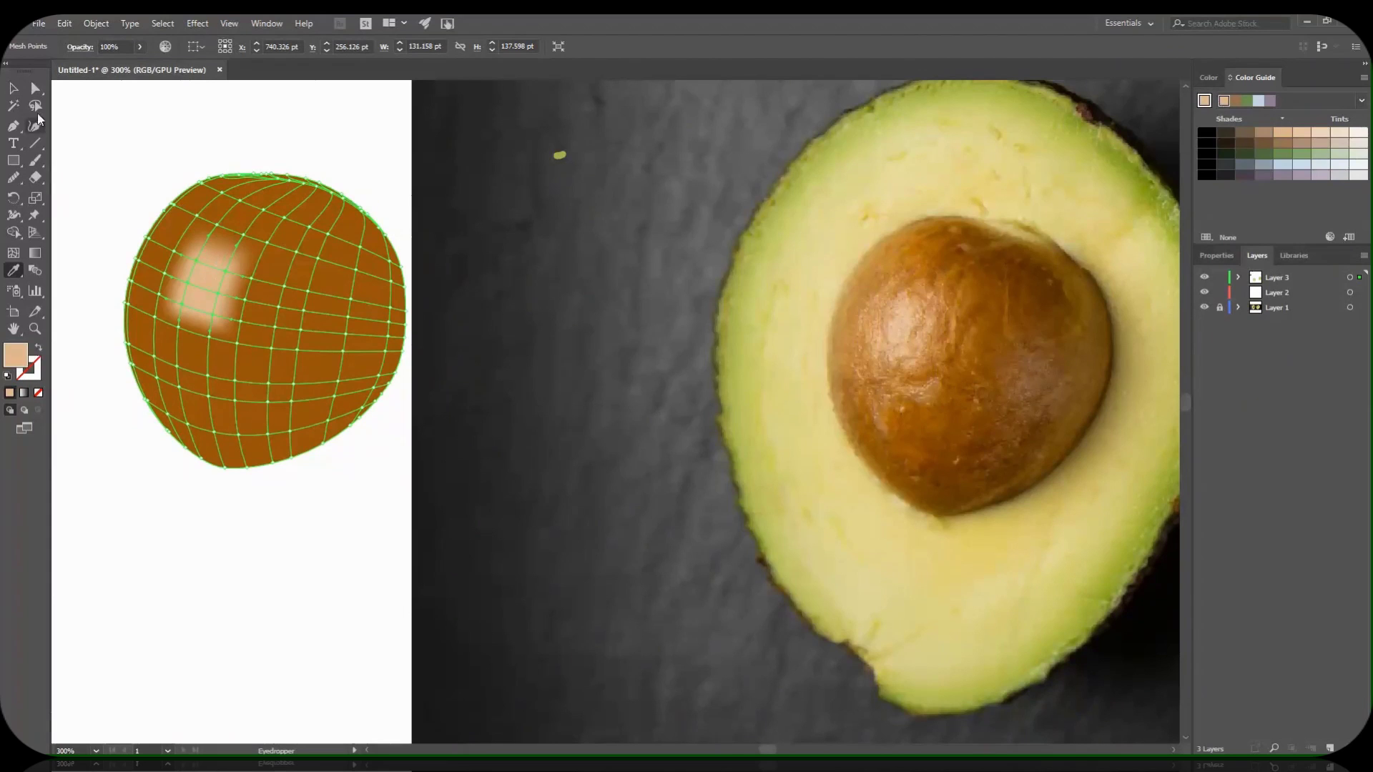
key("a")
left_click(179, 328)
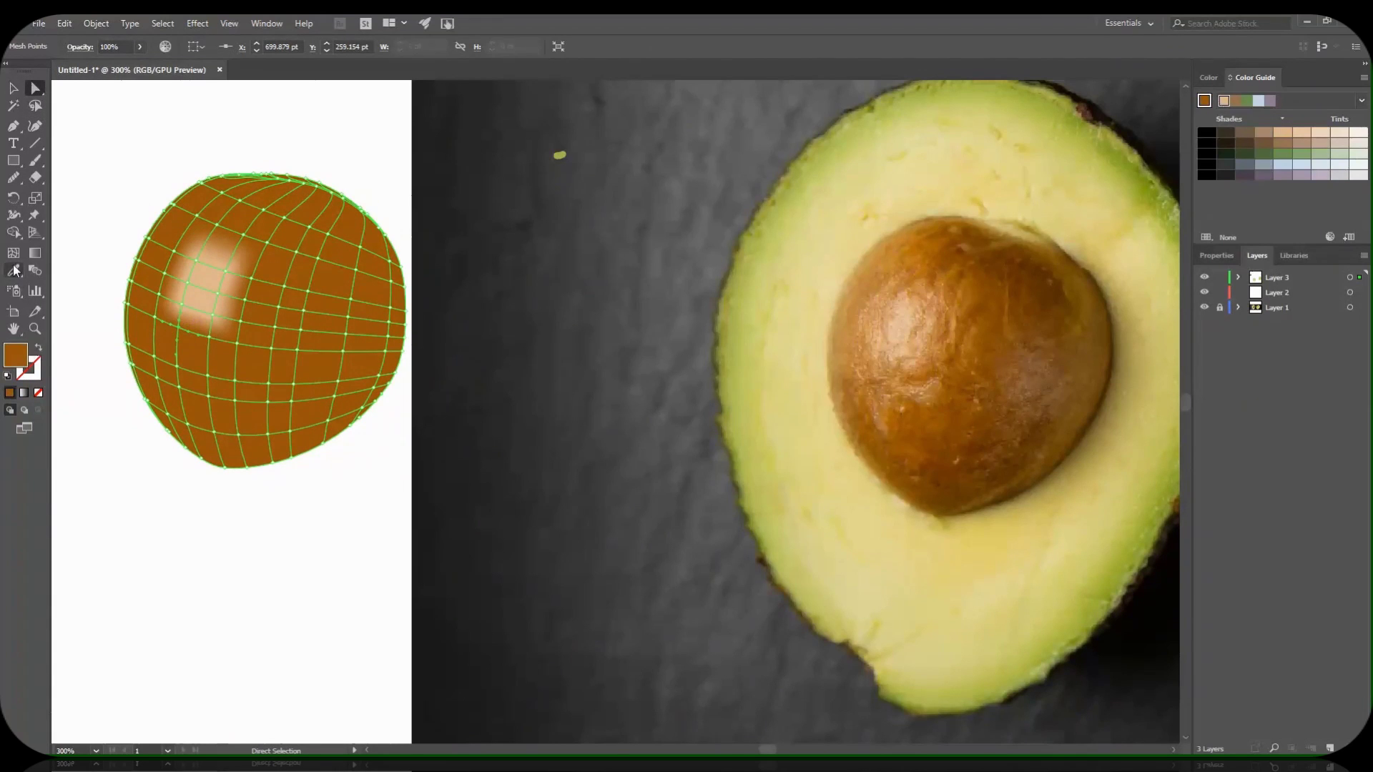
key("i")
left_click(894, 352)
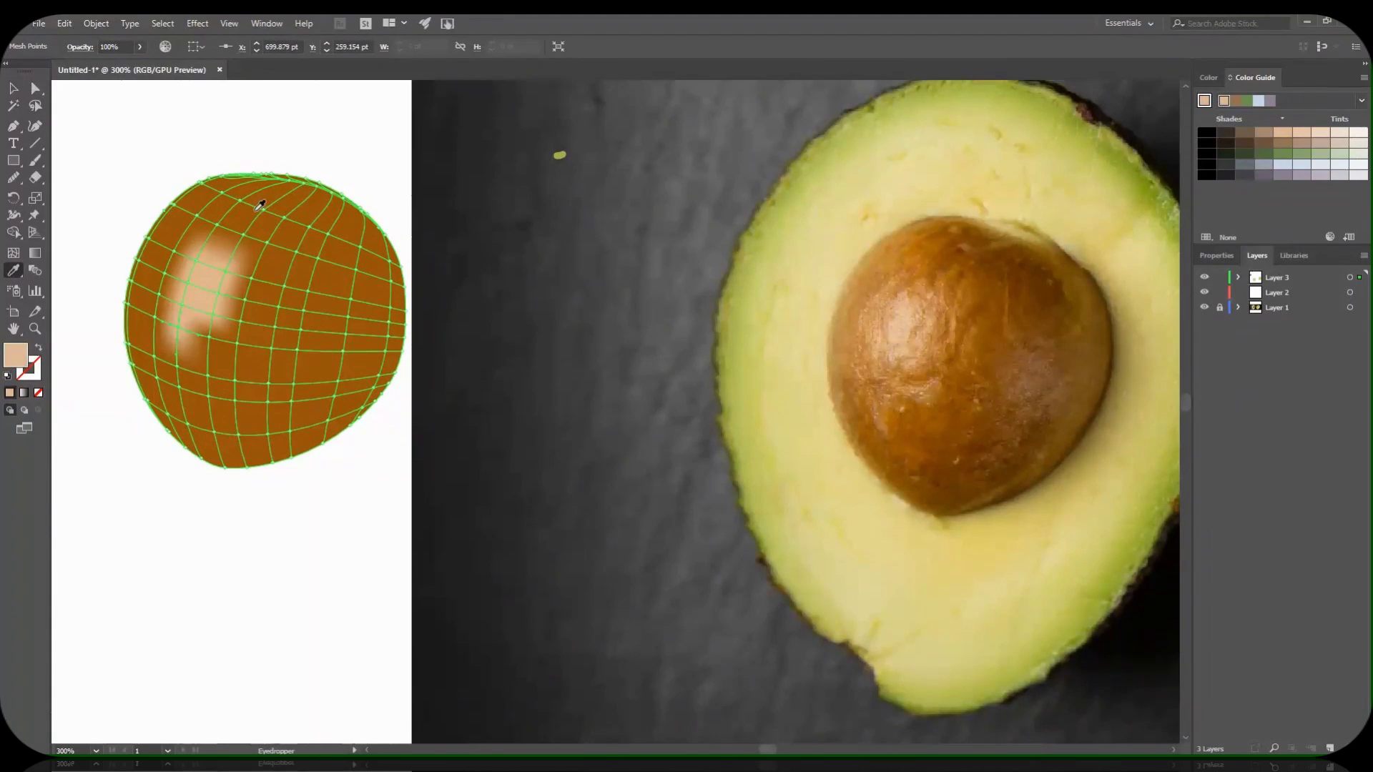
Colour the top-edge mesh points pale avocado yellow and a nearby top point tan.
key("a")
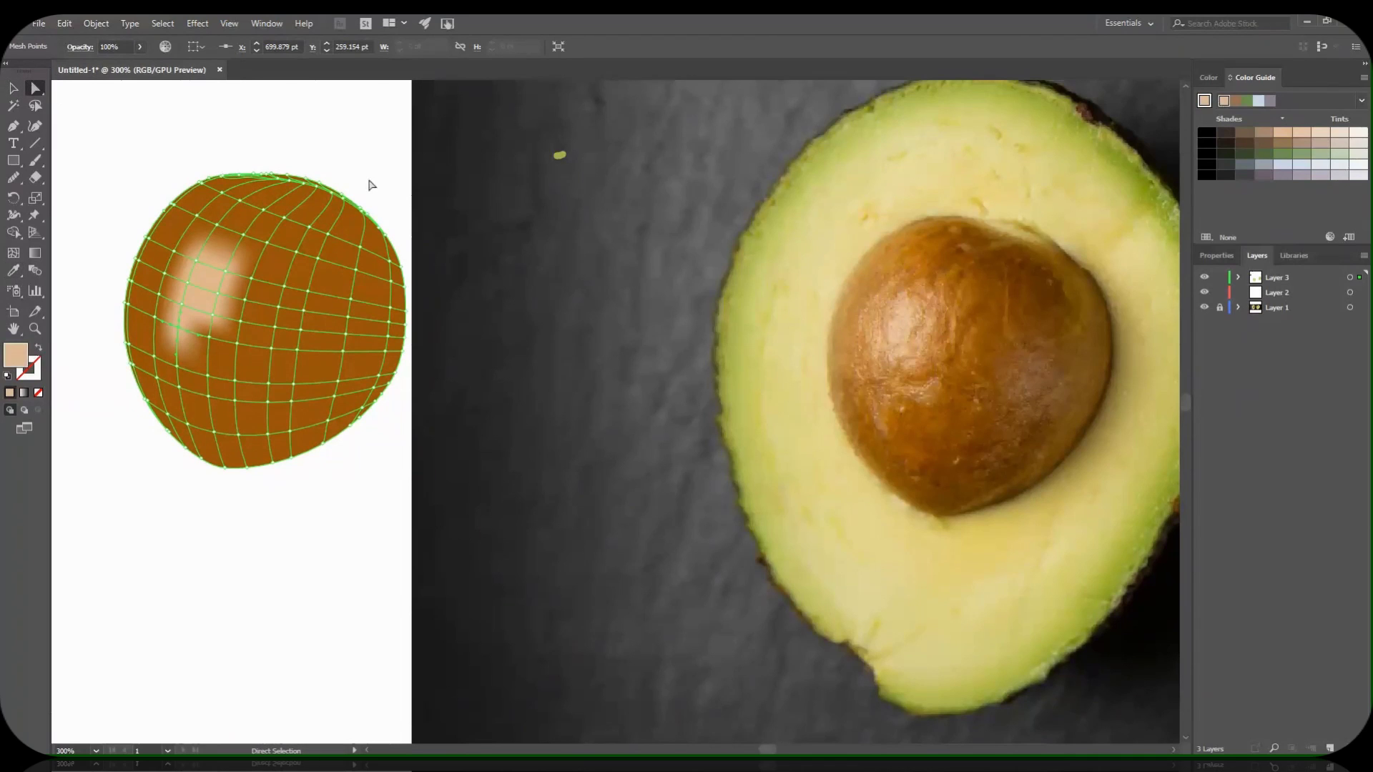
left_click_drag(302, 193, 284, 187)
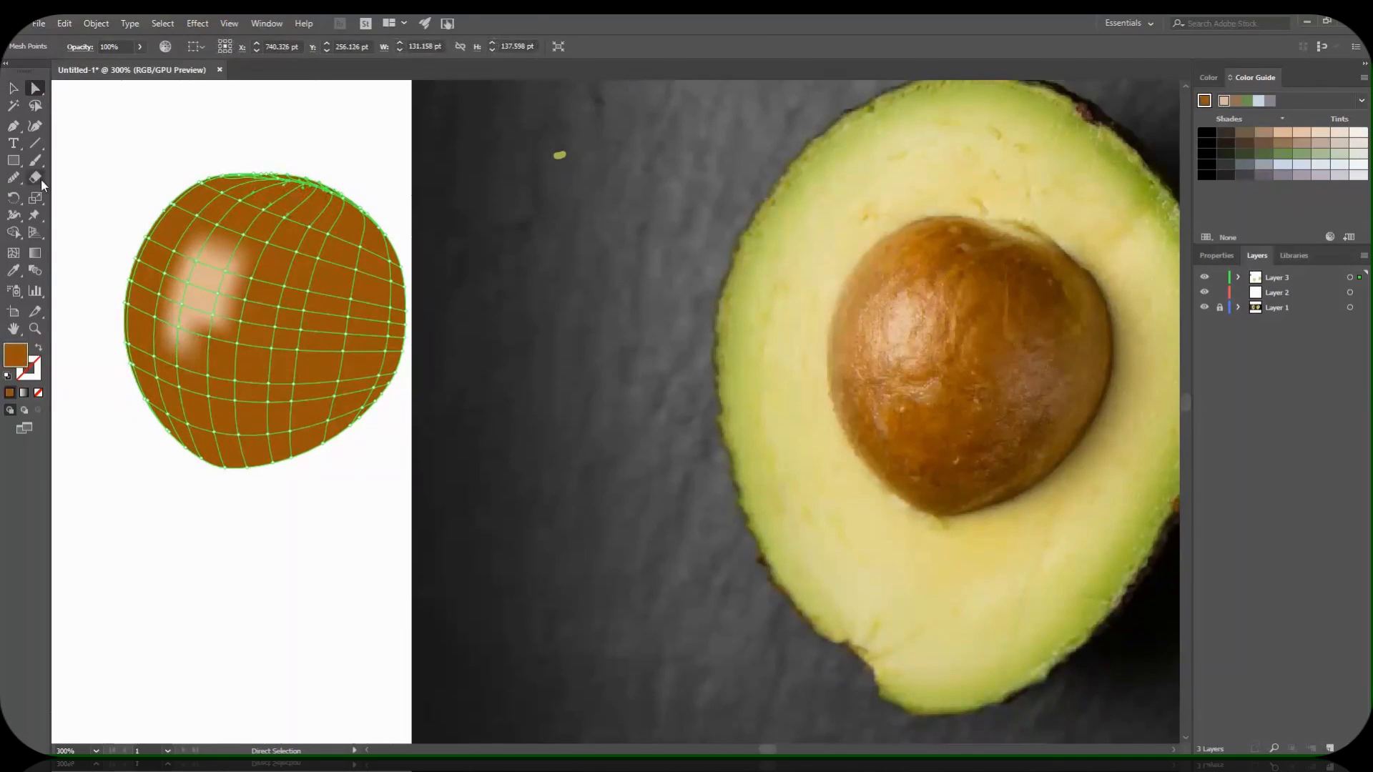
left_click(13, 271)
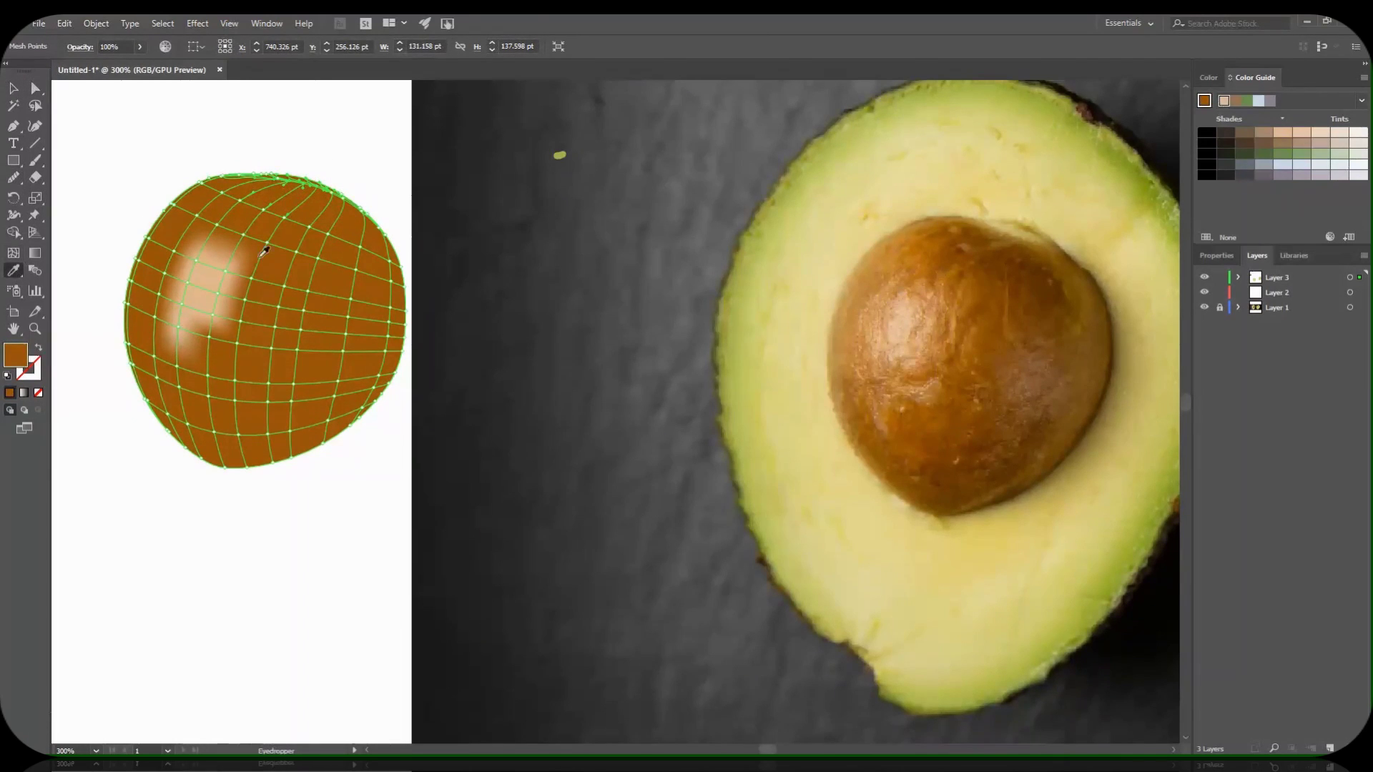
left_click(1018, 227)
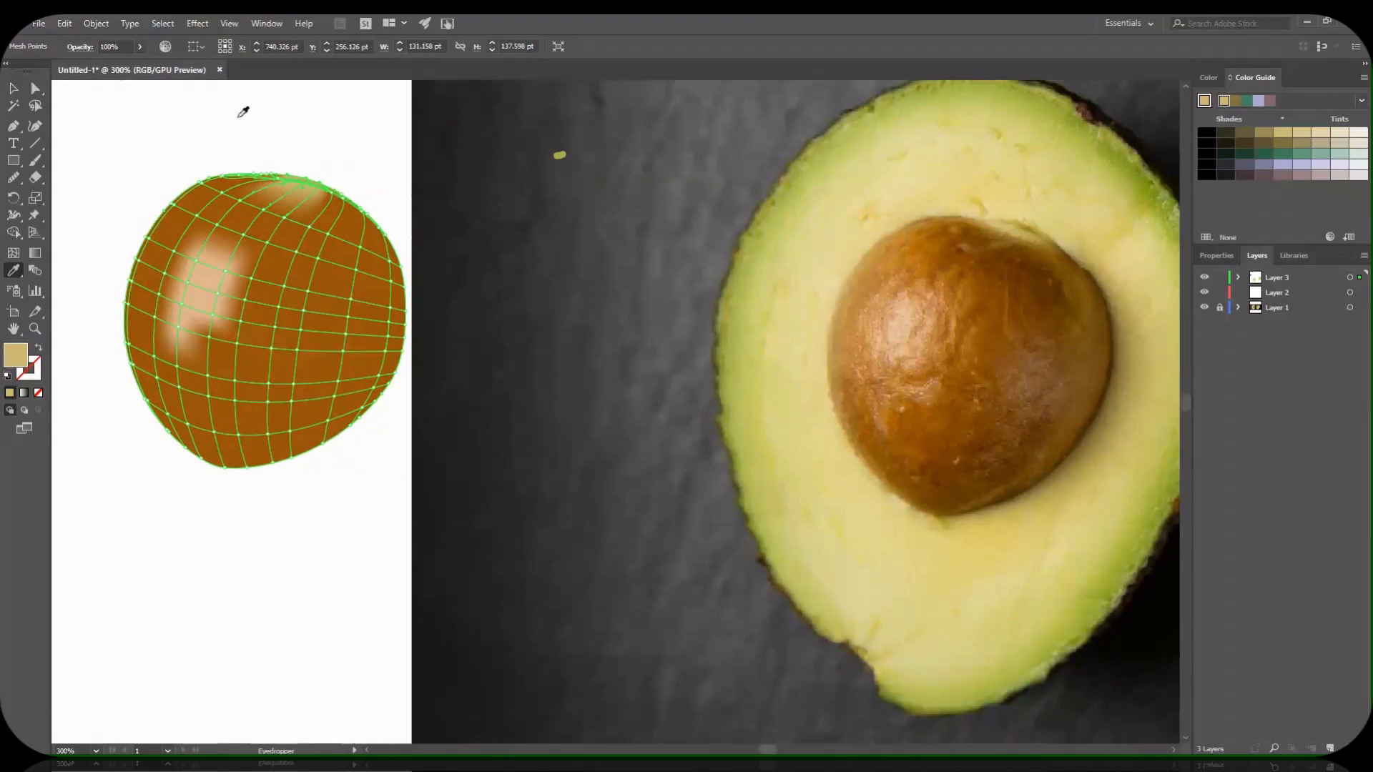
left_click(36, 93)
left_click(327, 206)
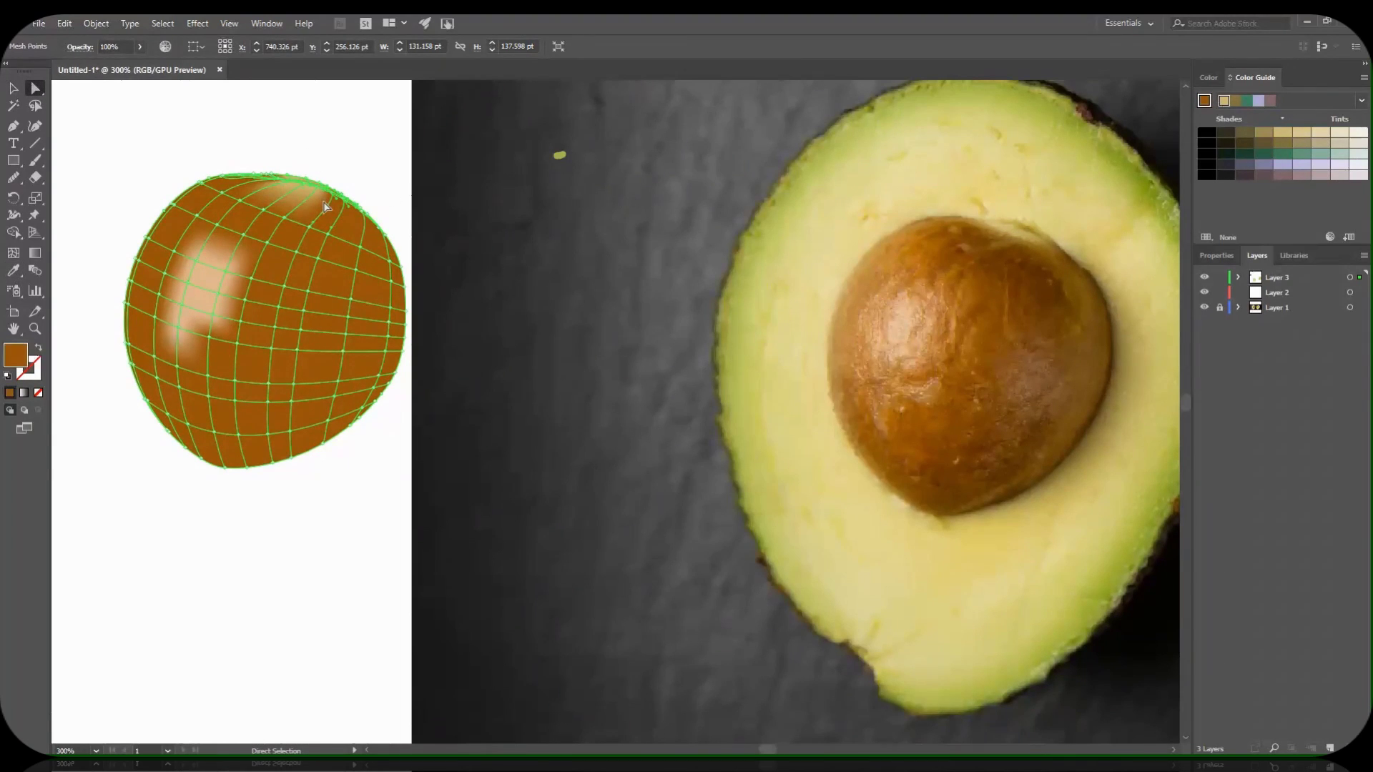
left_click(13, 271)
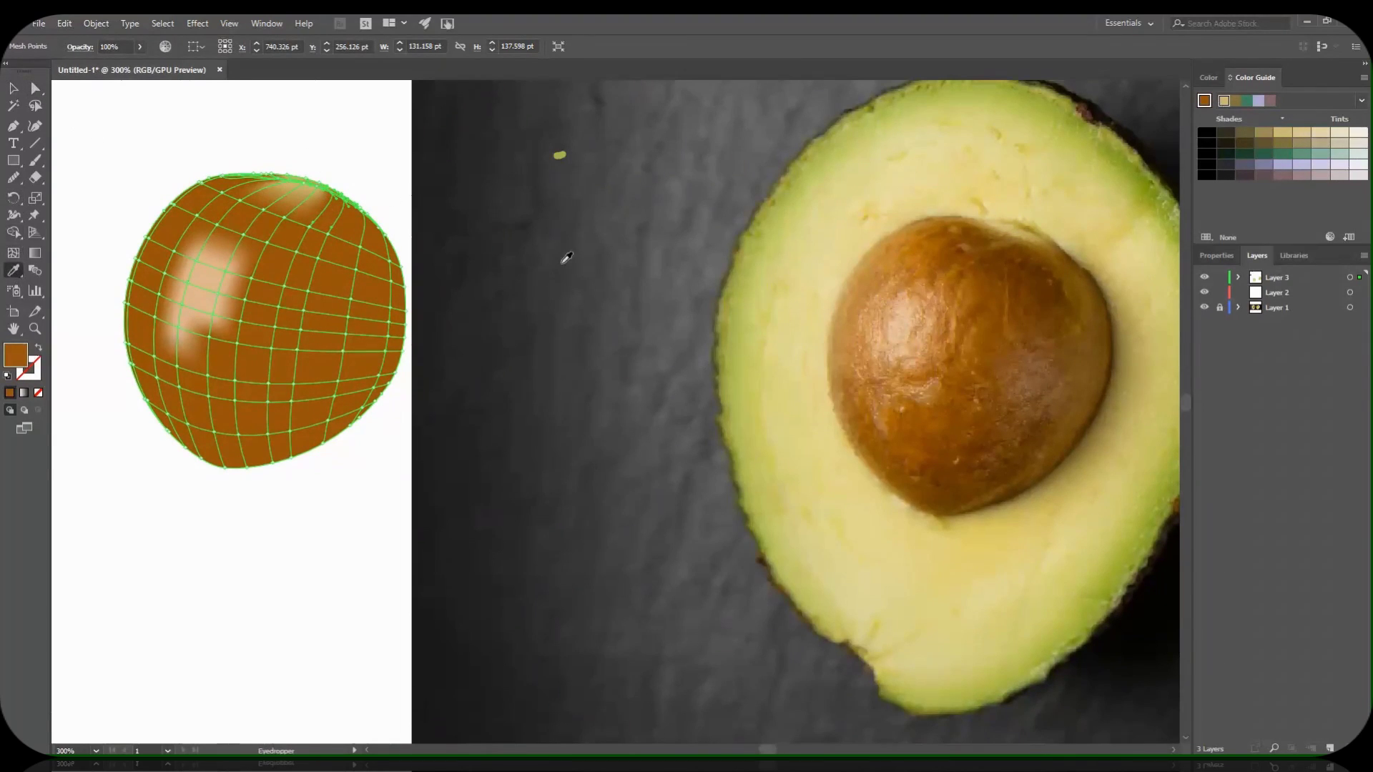
left_click(1039, 233)
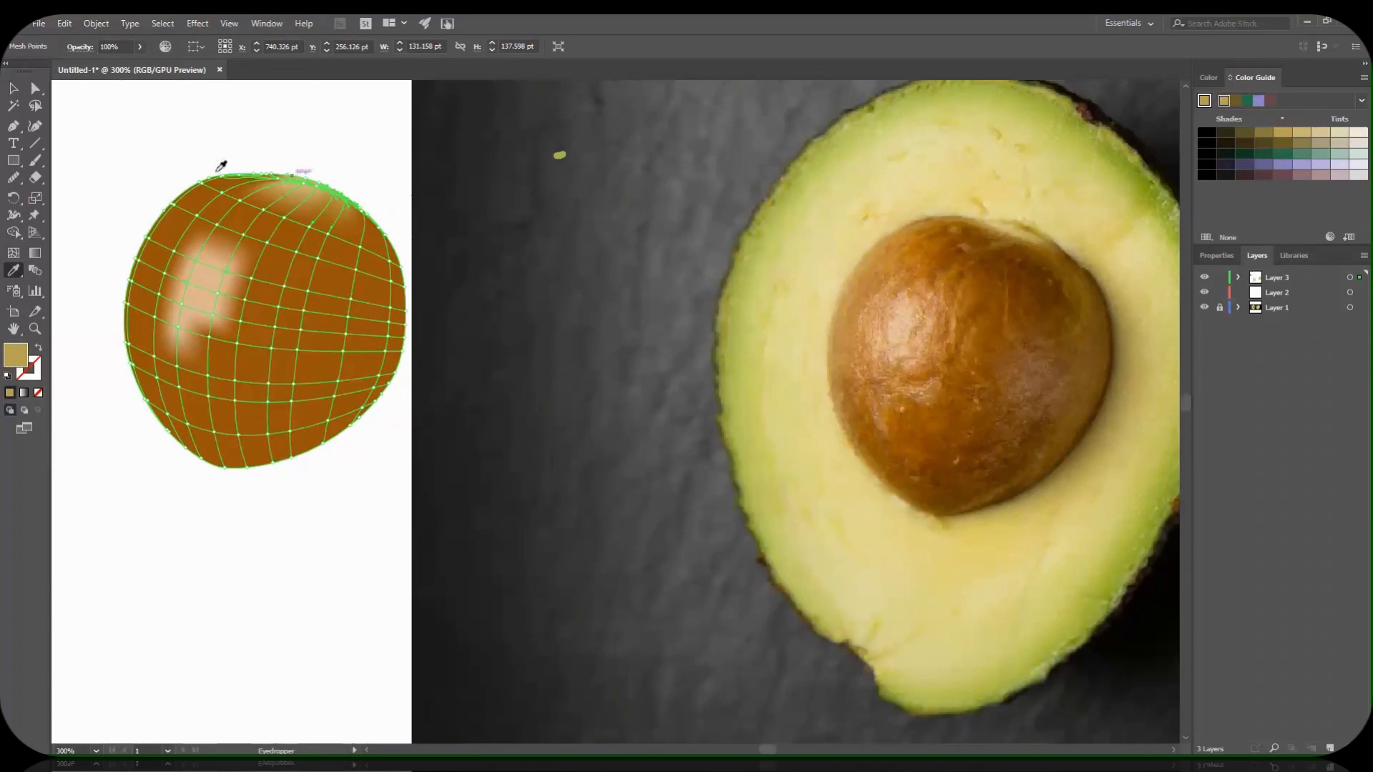
Give a mesh point on the right a muted brown sampled from the seed.
key("a")
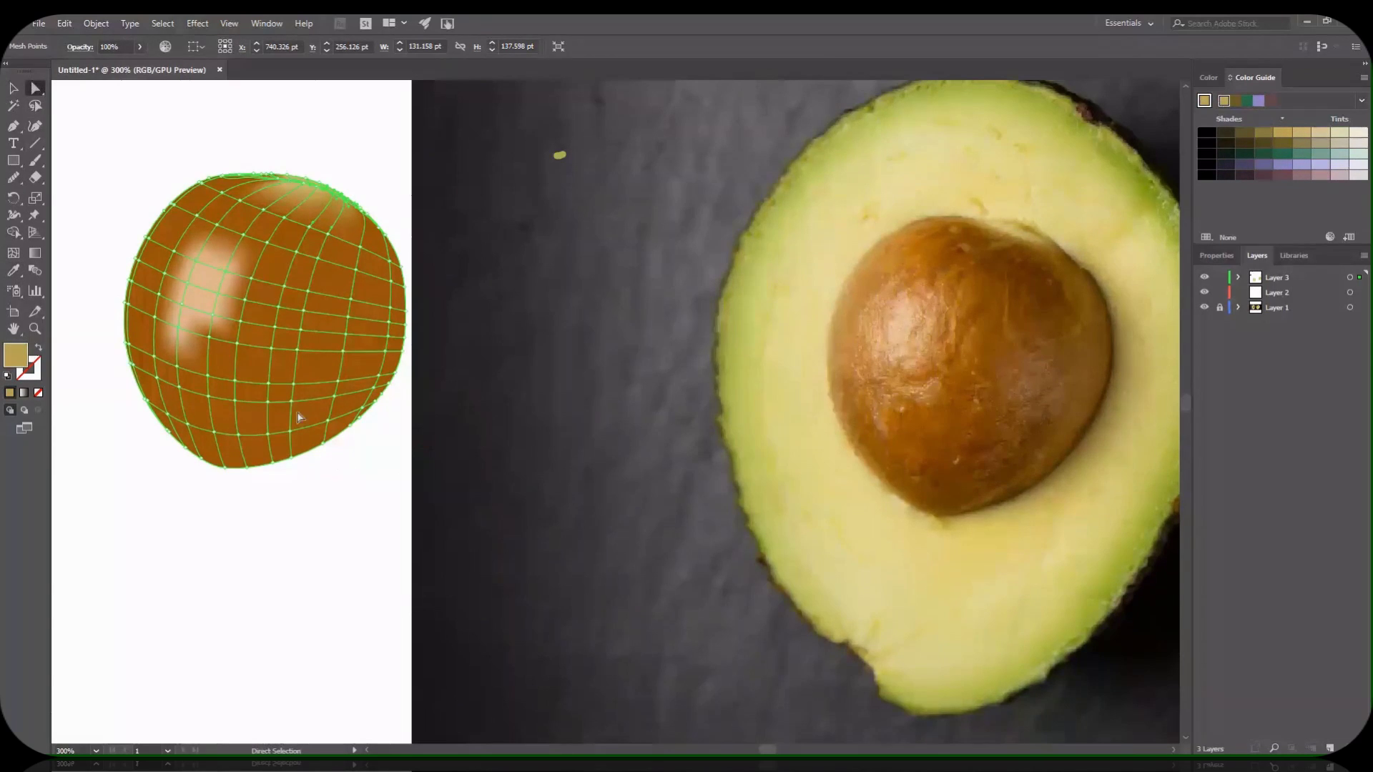
left_click(392, 282)
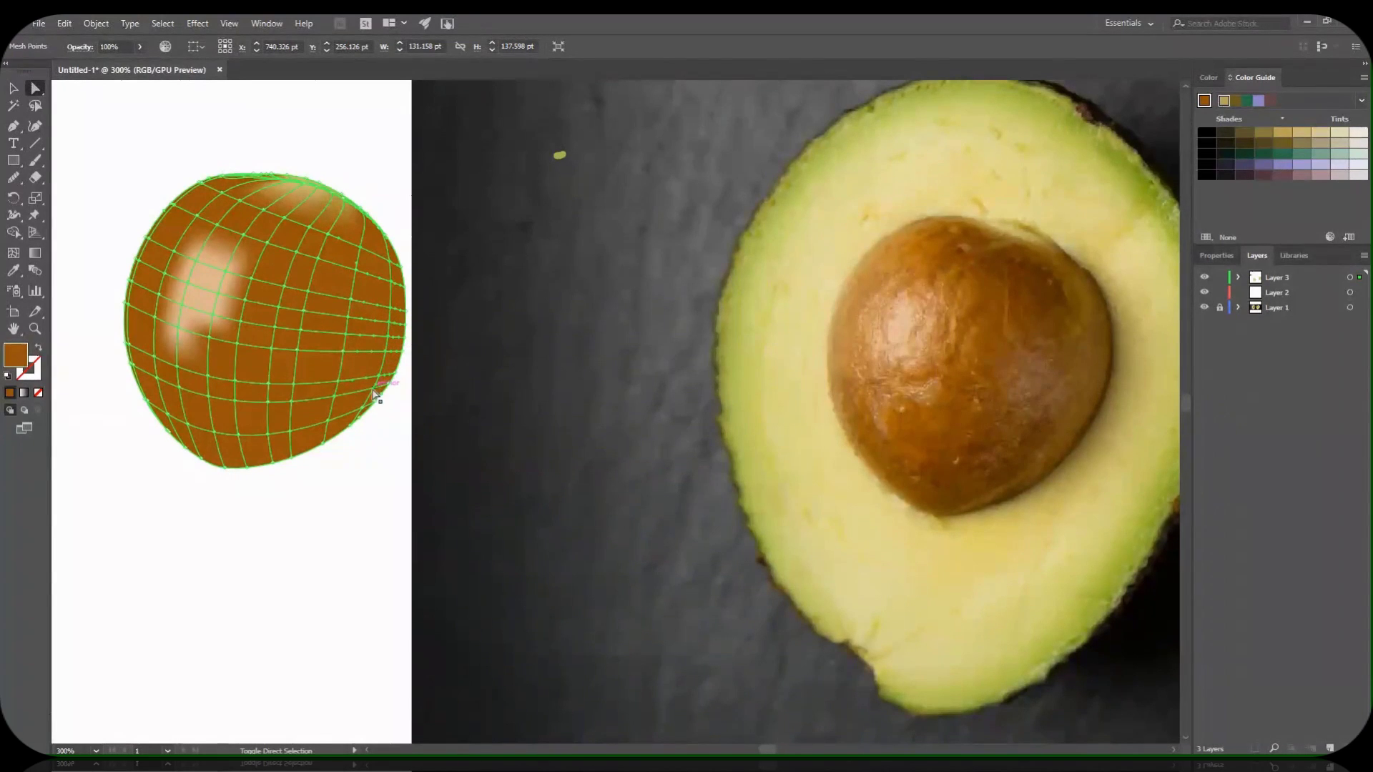
key("i")
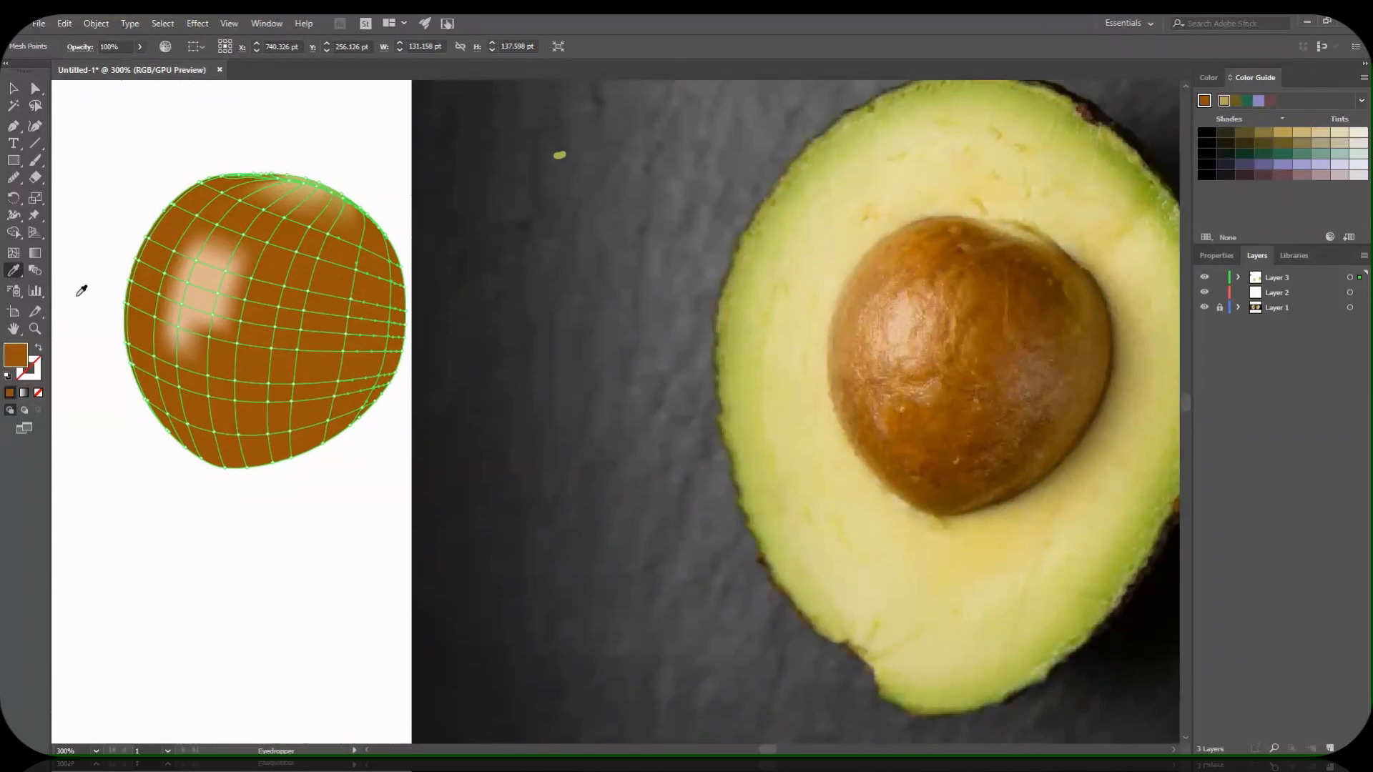
left_click(1070, 393)
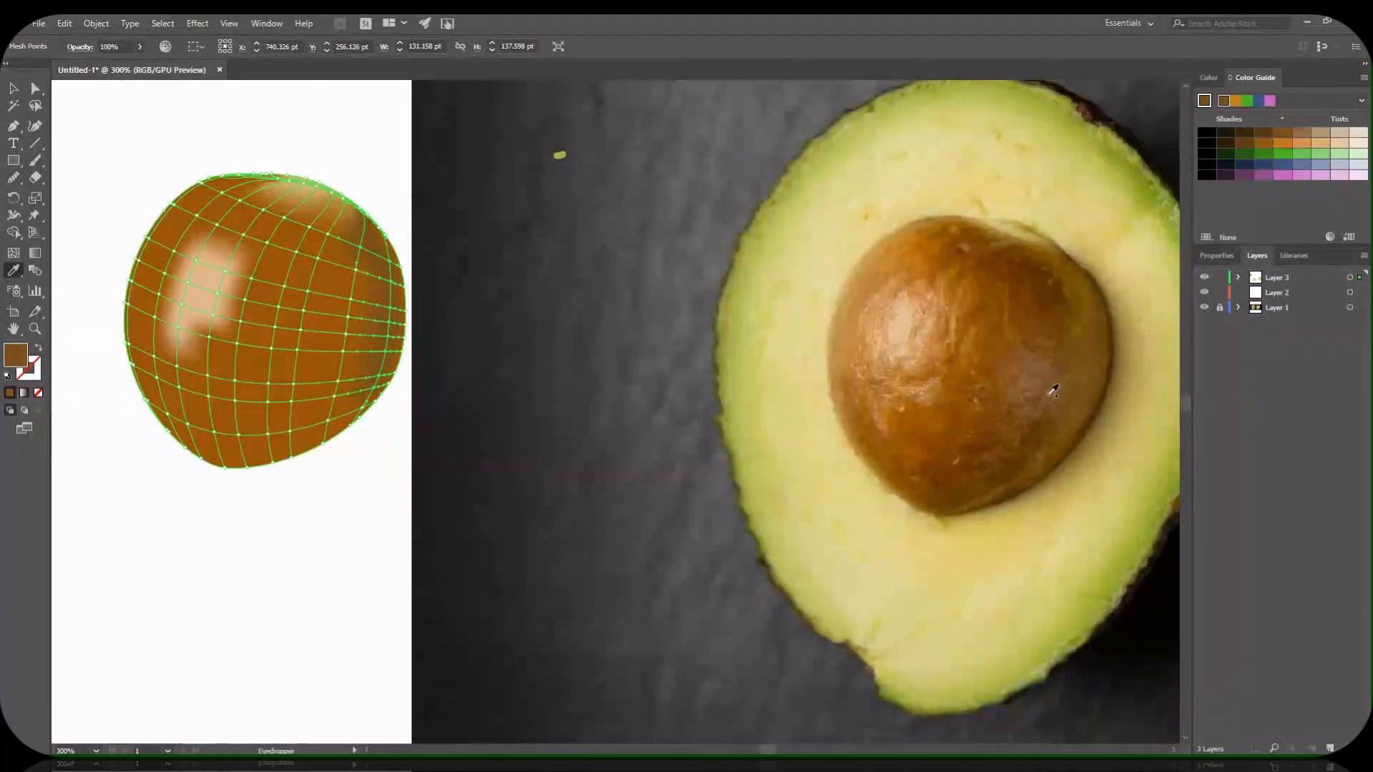
left_click(1075, 373)
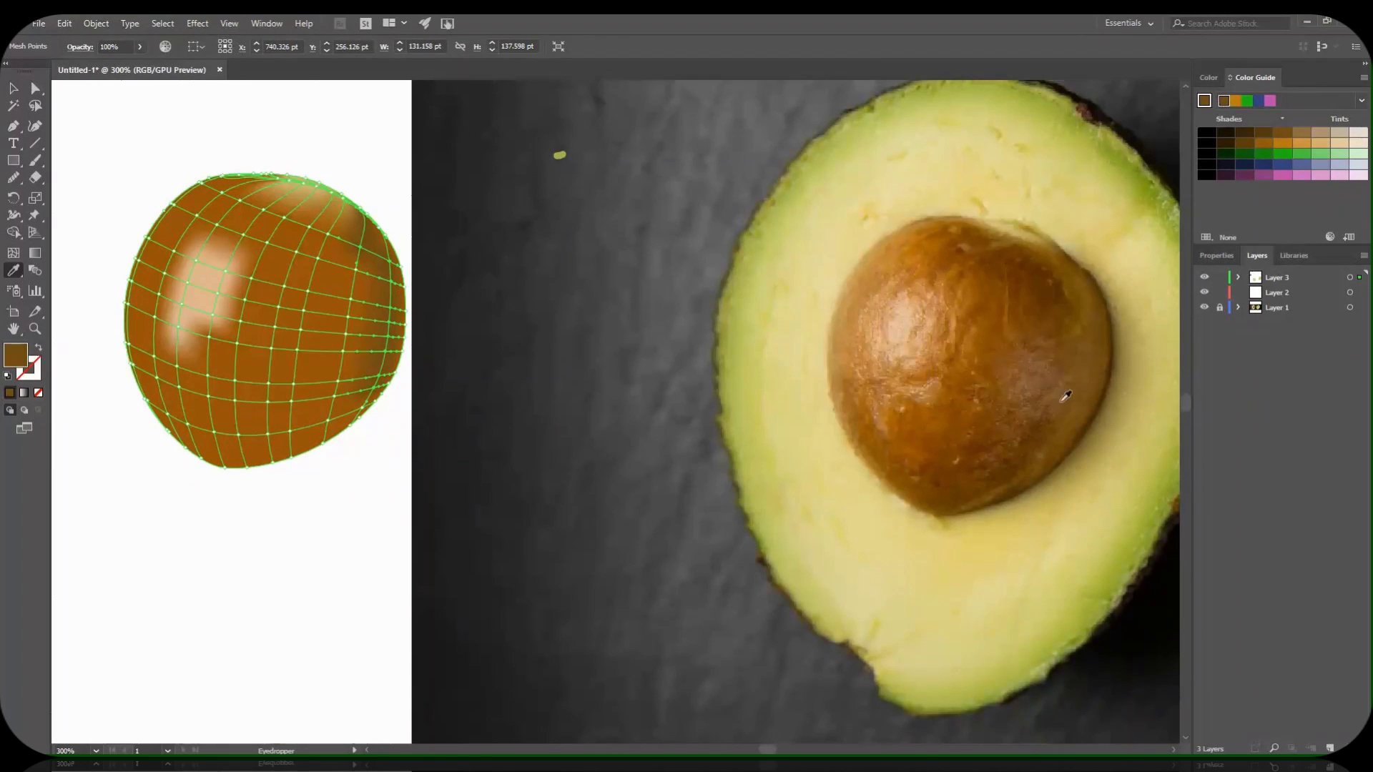
left_click(1066, 395)
left_click(35, 88)
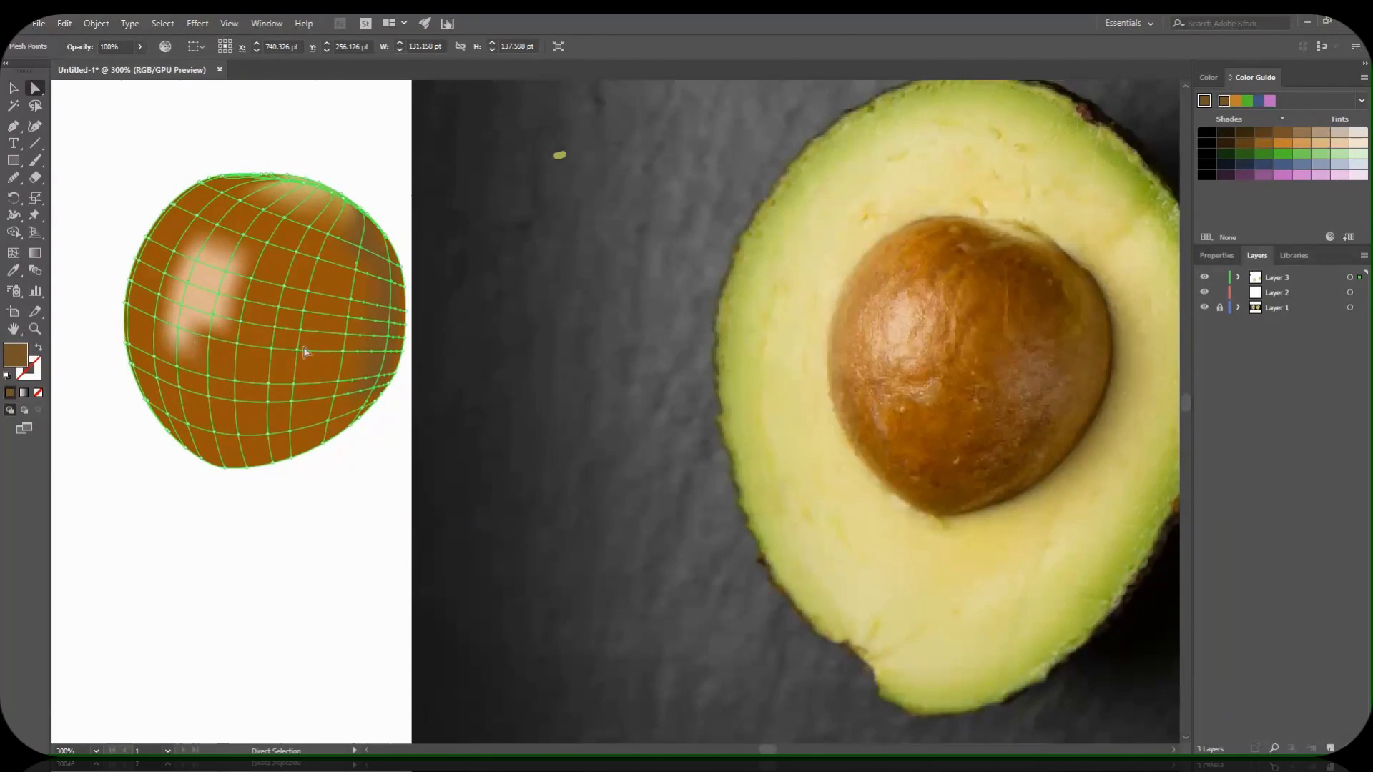
Apply lighter seed browns to the right side of the pit mesh.
left_click(347, 335)
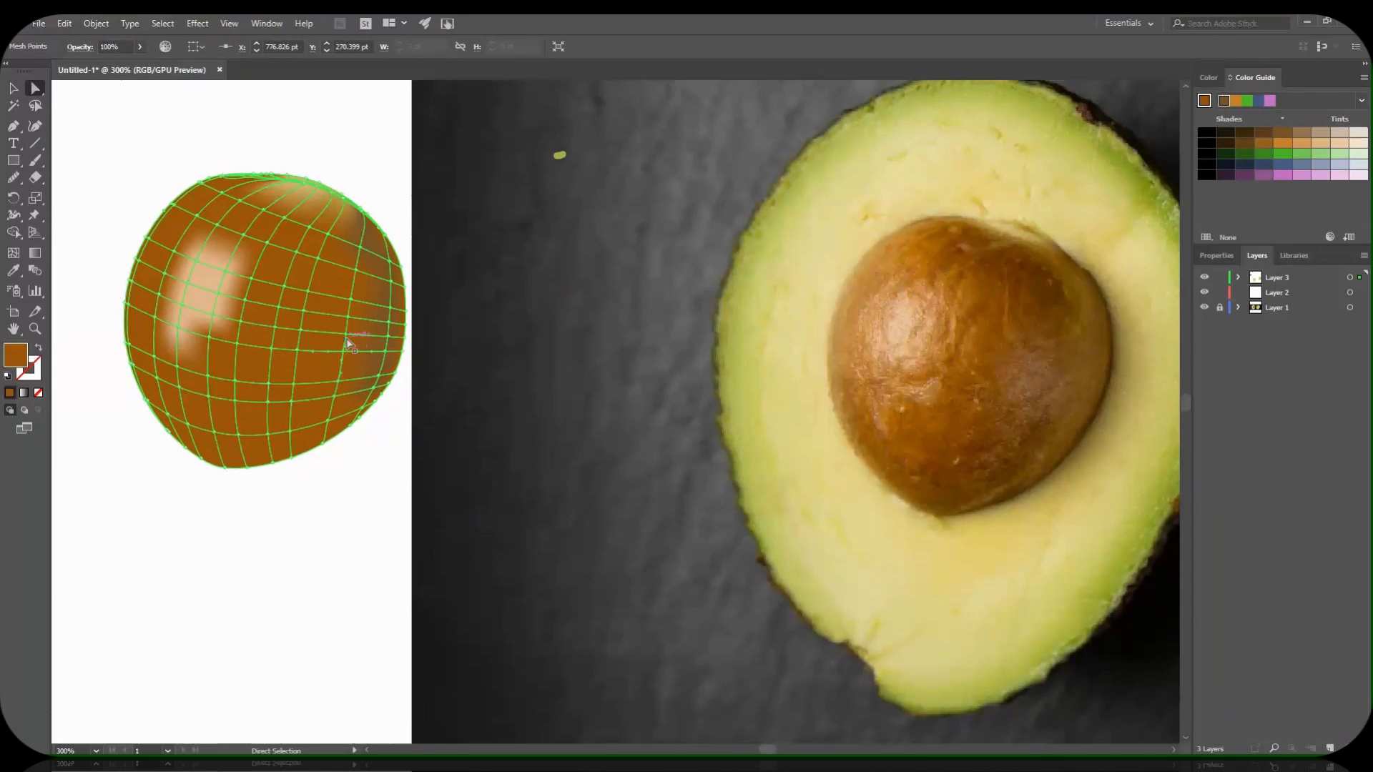
left_click(349, 321)
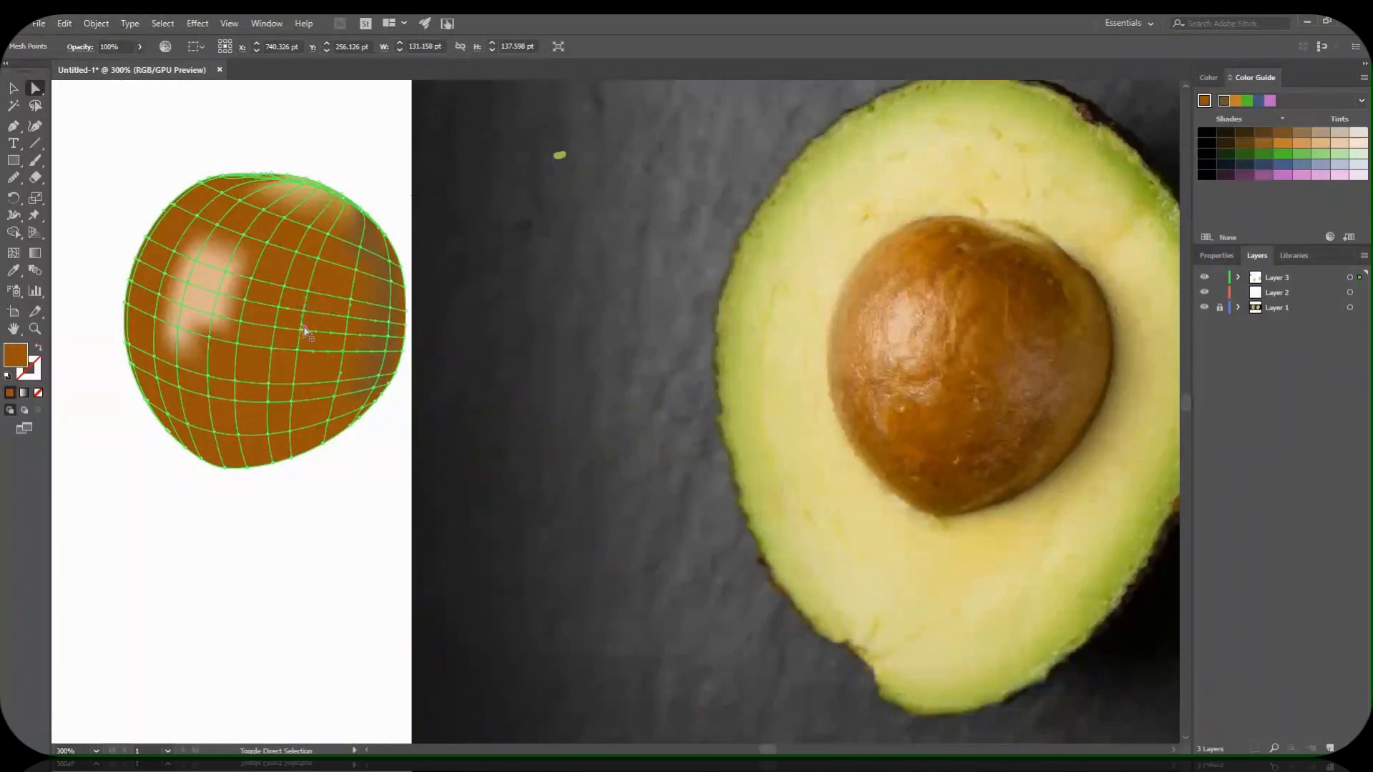
left_click(12, 271)
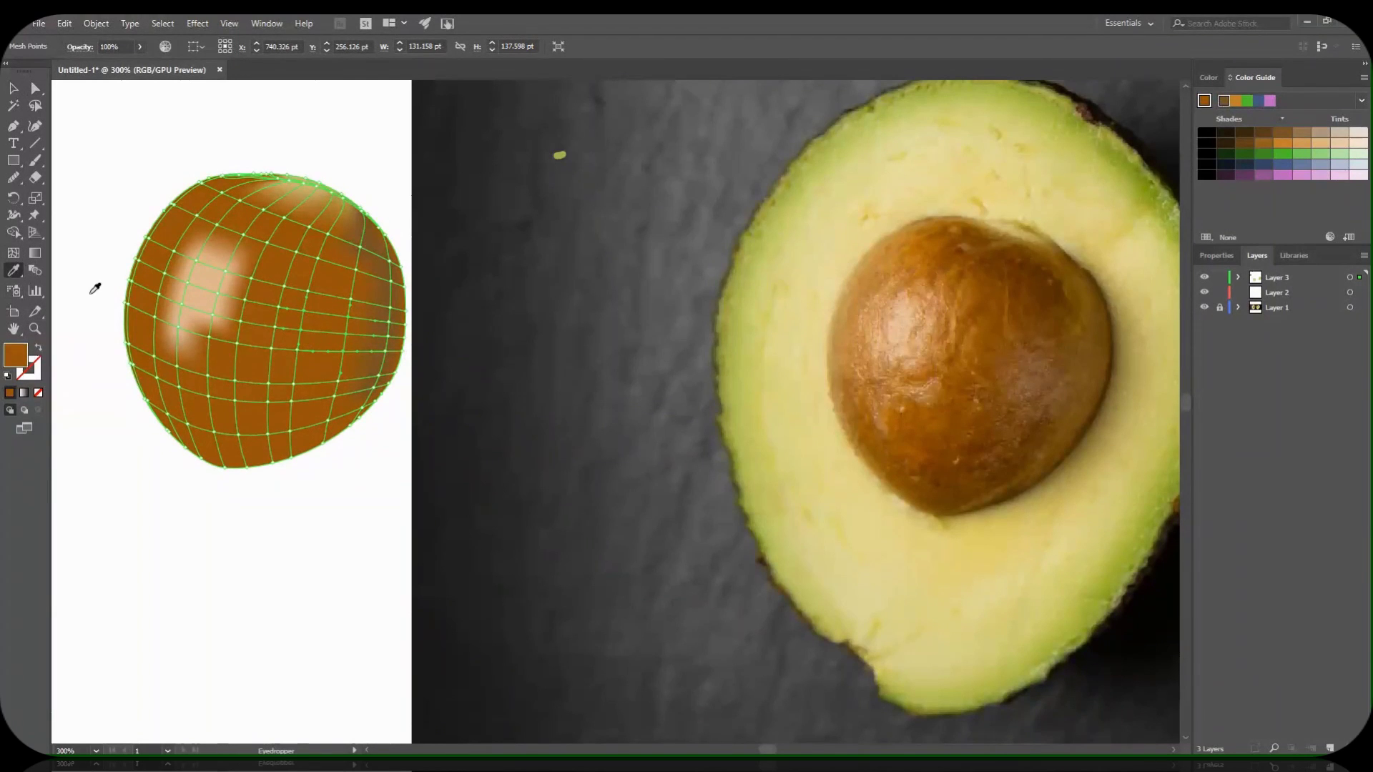
left_click(1035, 377)
left_click(1024, 387)
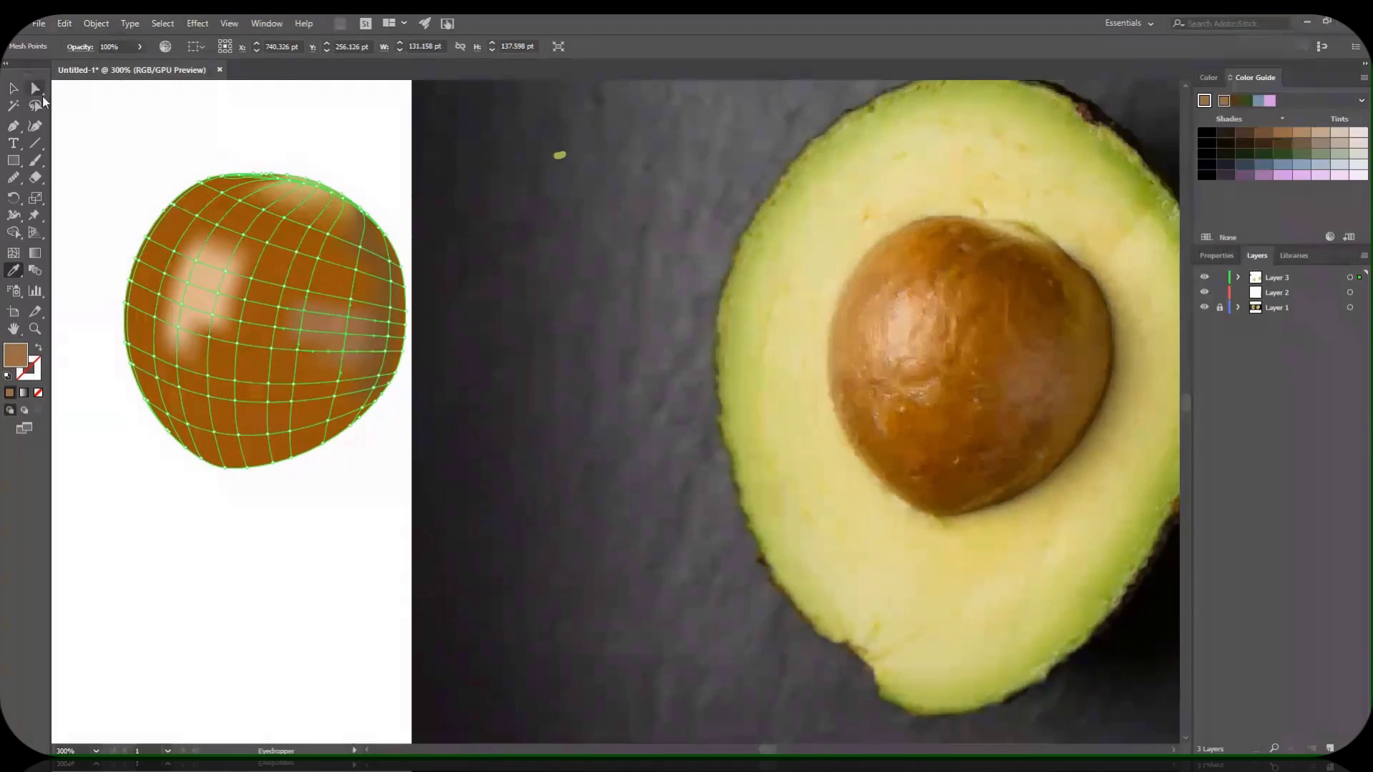
left_click(35, 89)
left_click(13, 270)
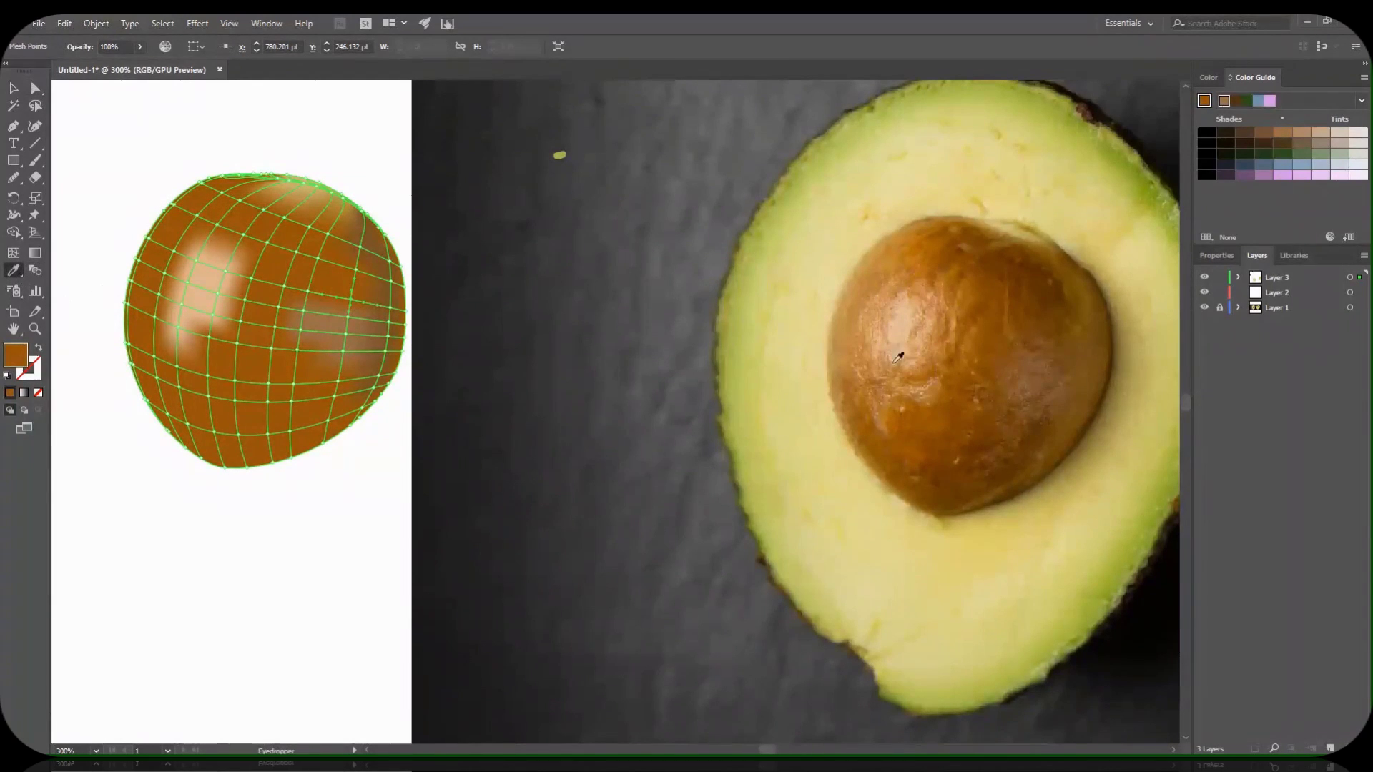
left_click(1030, 362)
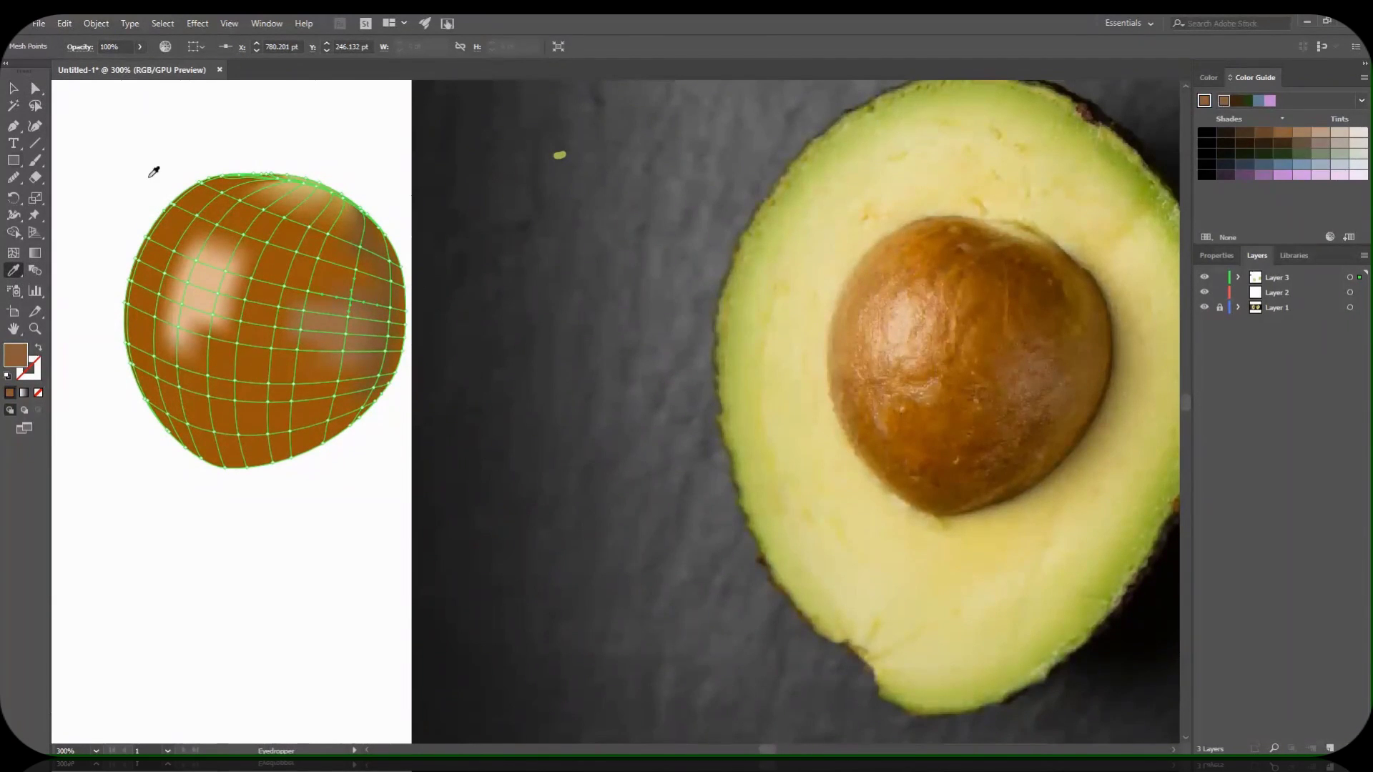
key("v")
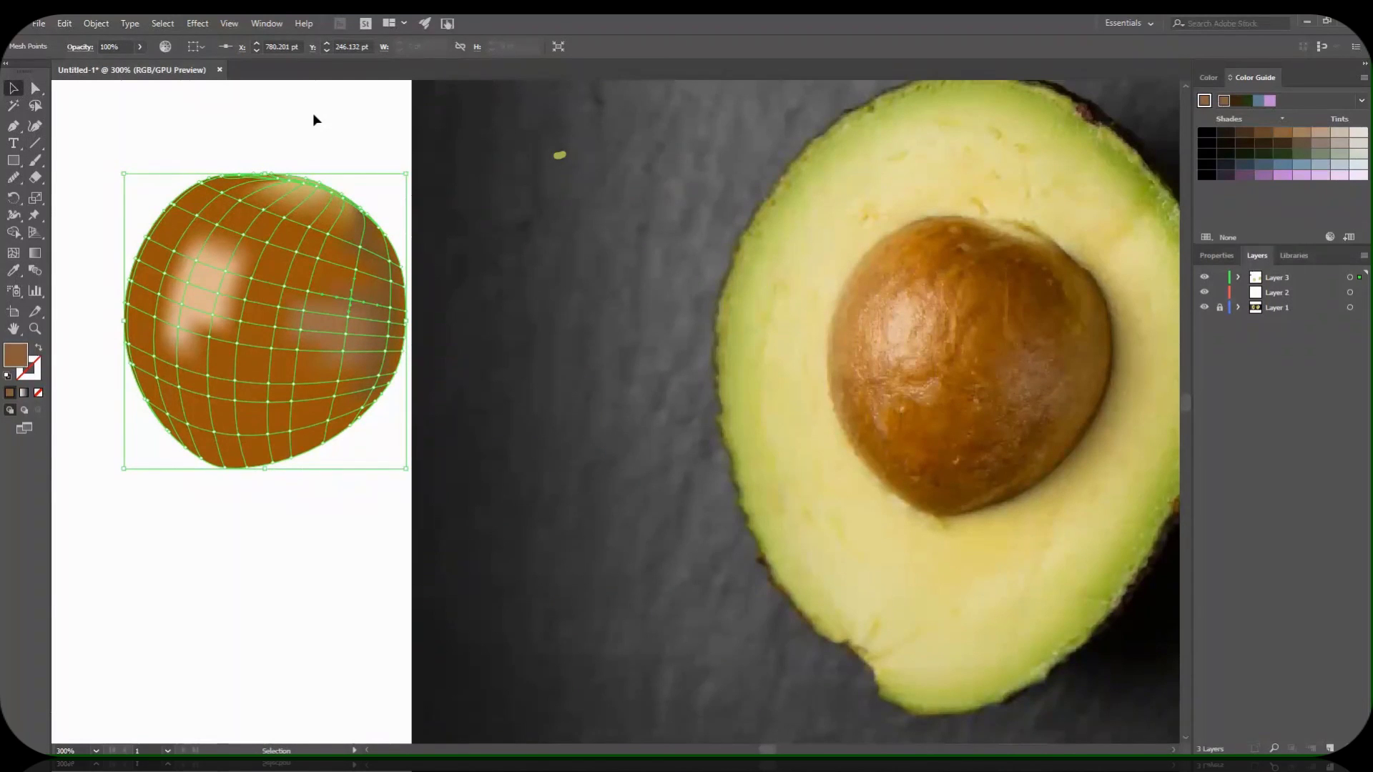
Preview the pit shading, then give its left-edge mesh points a light tan.
left_click(312, 115)
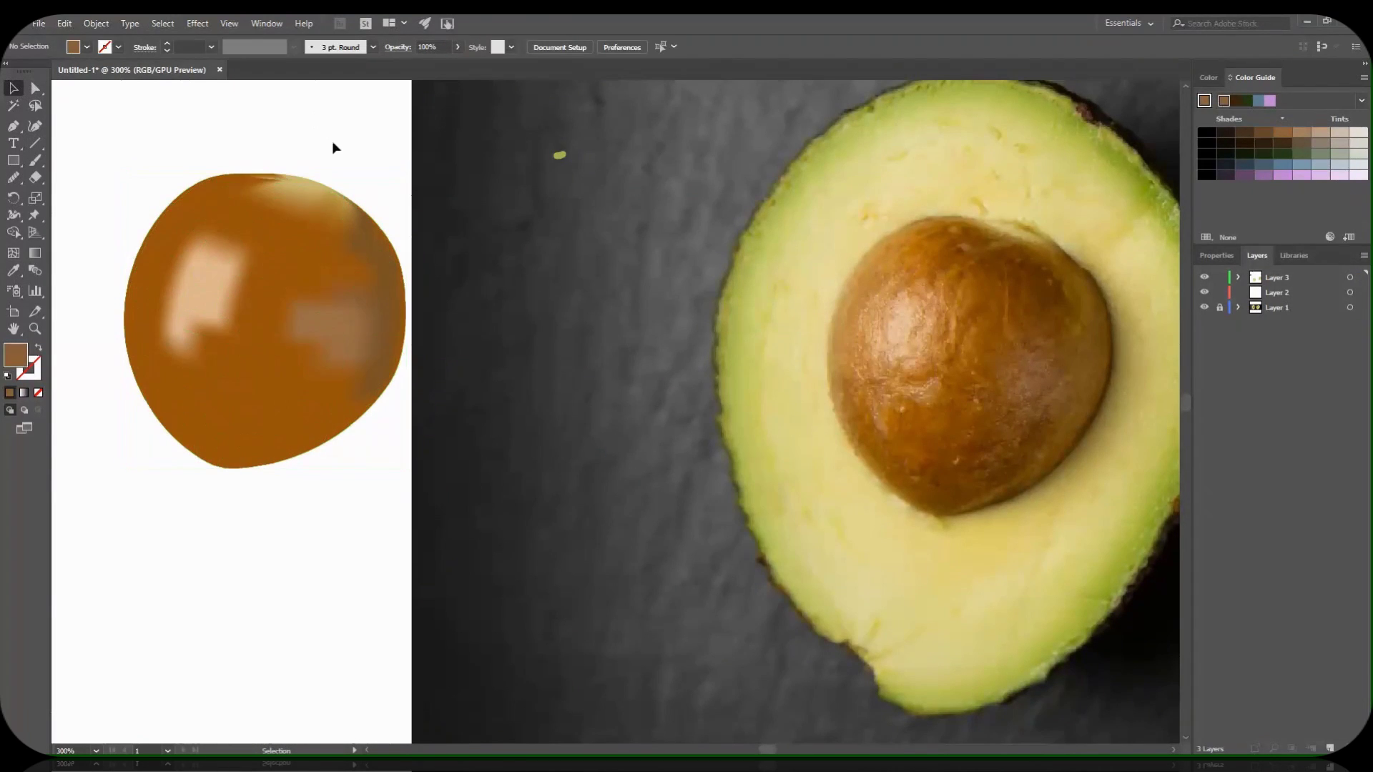
left_click(373, 238)
left_click(353, 554)
key("a")
left_click(191, 270)
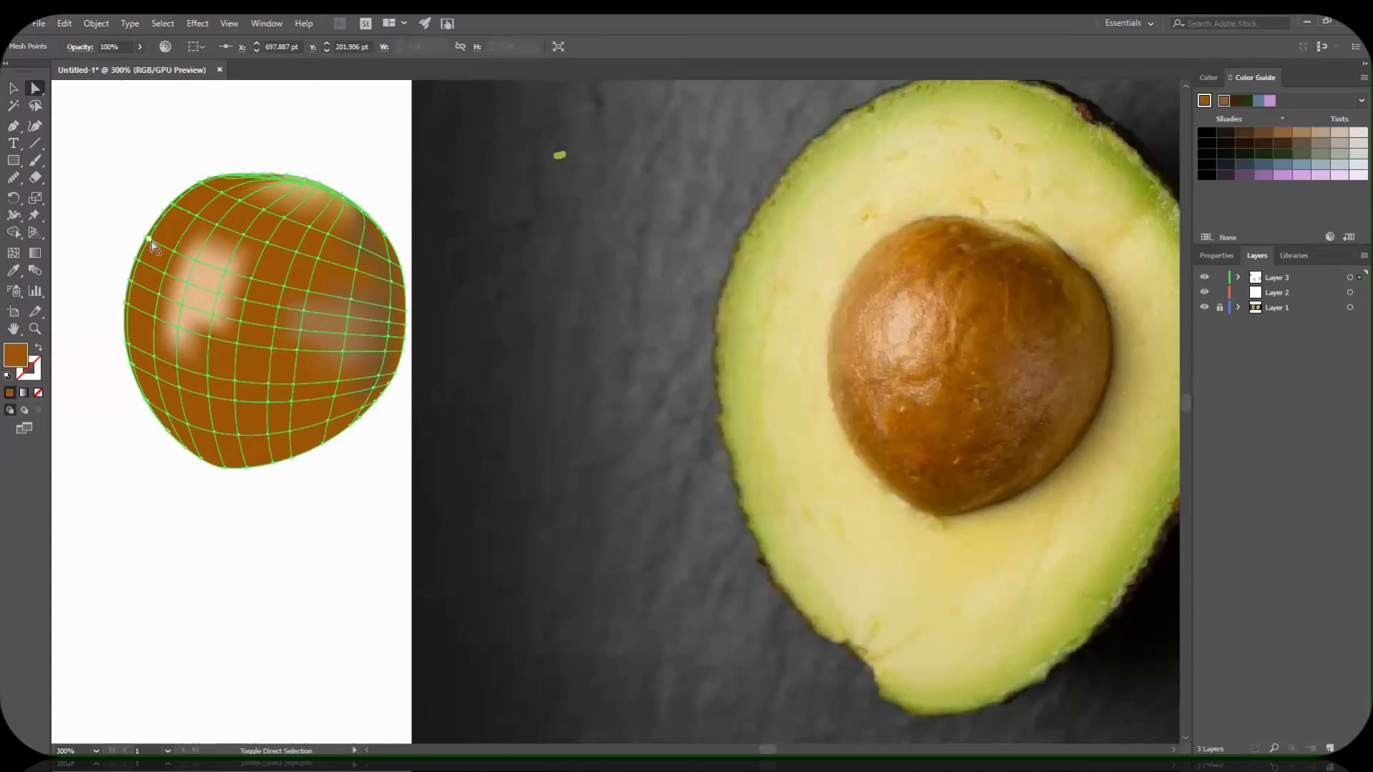
left_click(152, 244)
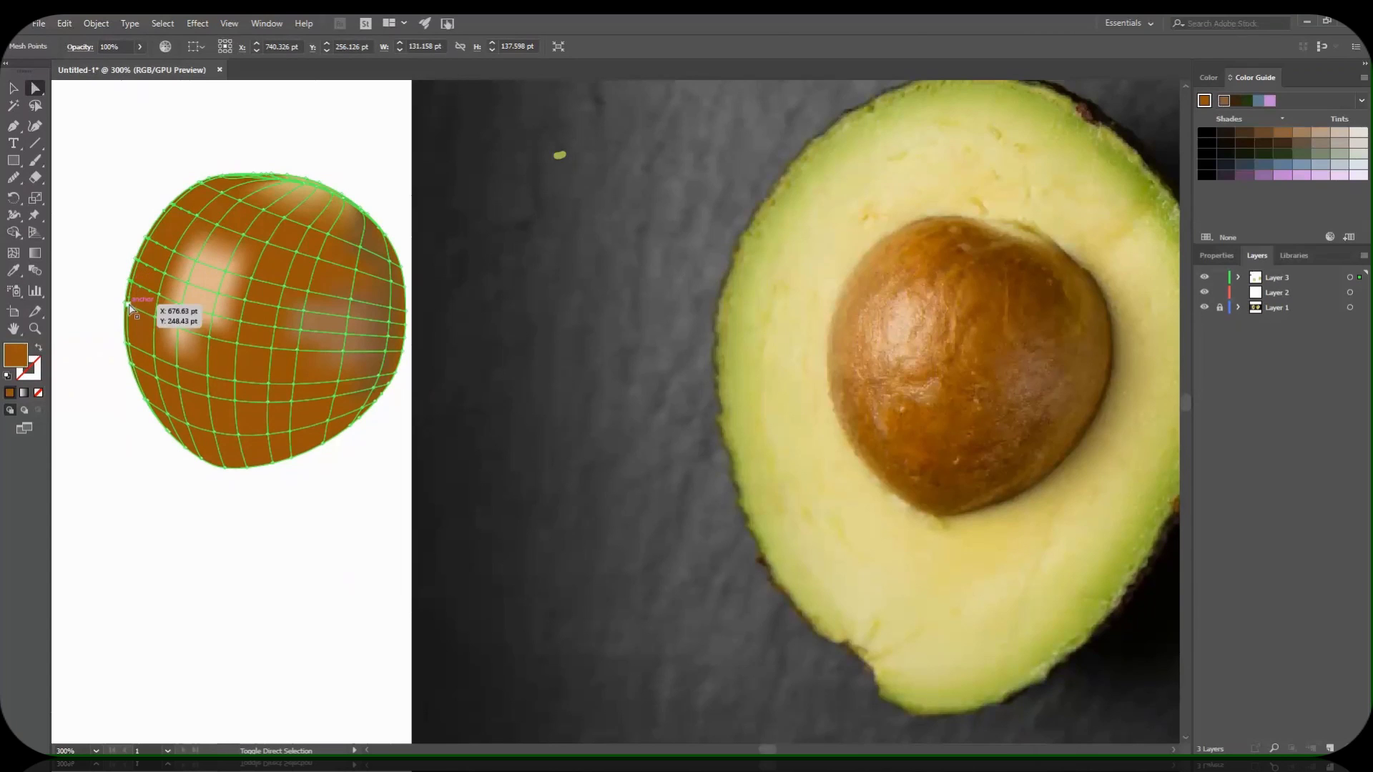
left_click(24, 268)
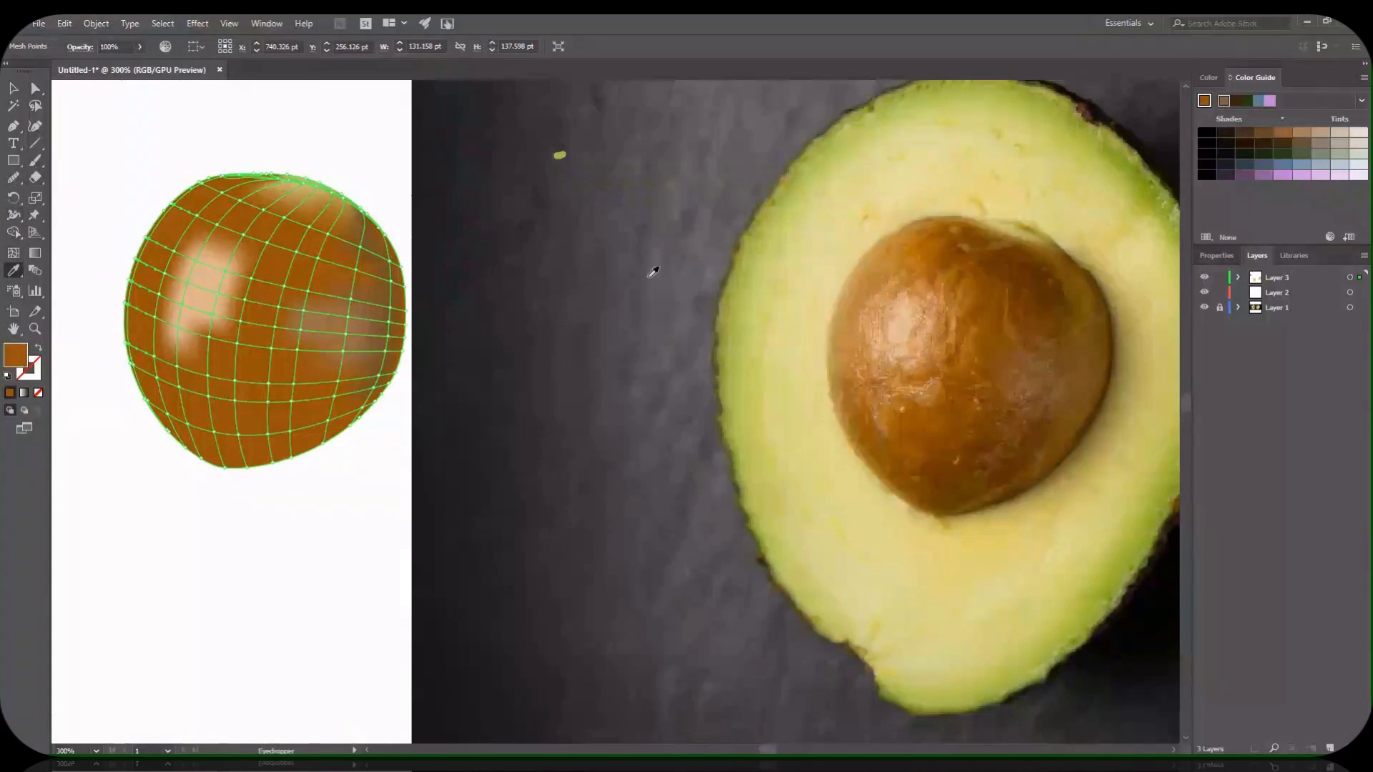
left_click(864, 271)
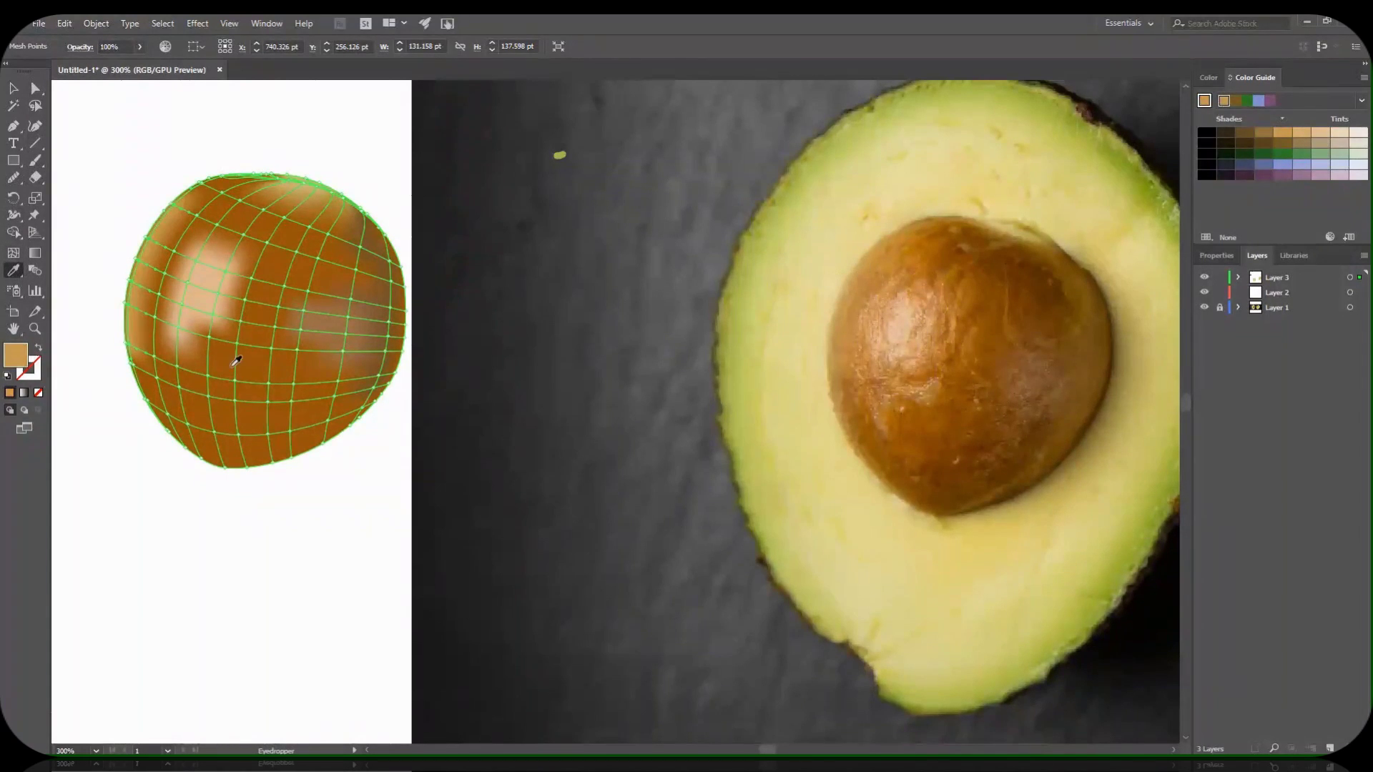
Give another upper-left pit mesh point a lighter tan and deselect to view the result.
left_click(35, 87)
left_click(203, 185)
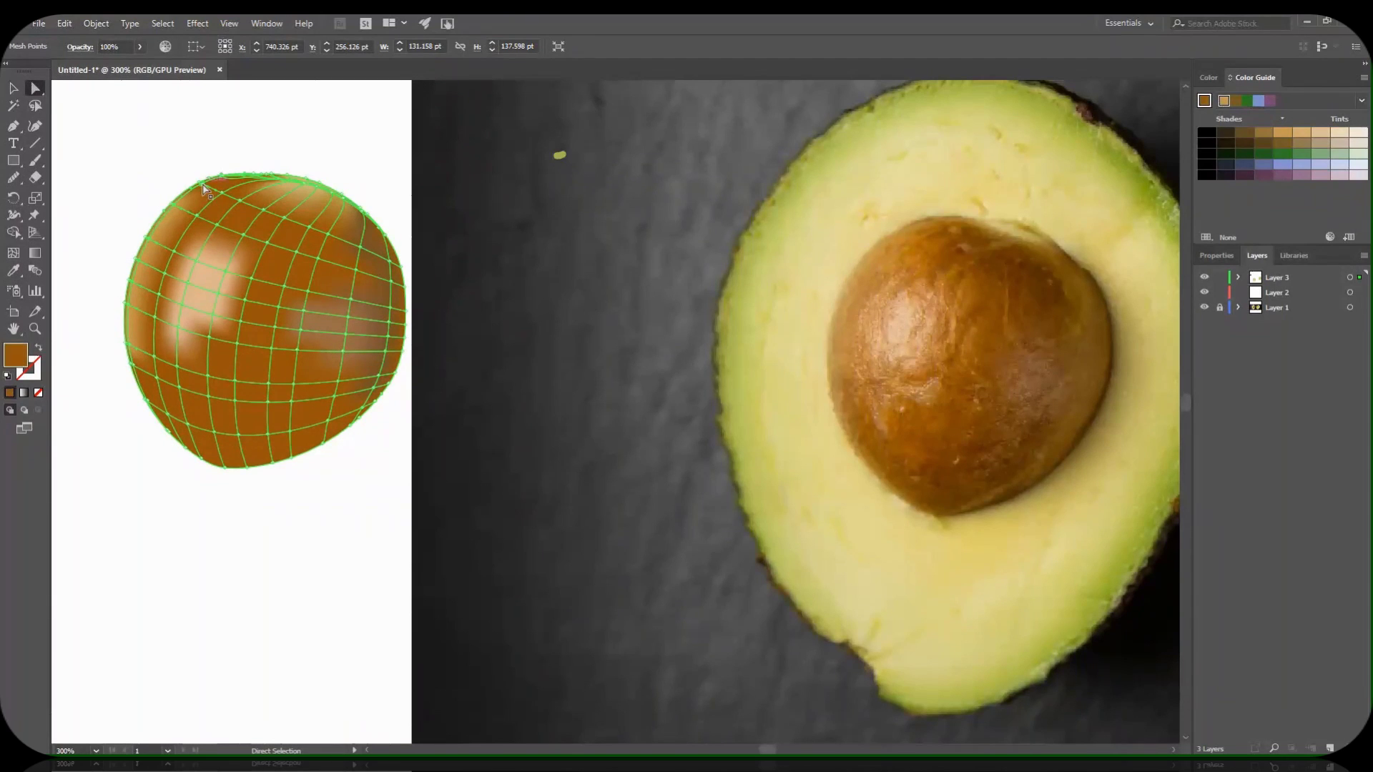
left_click(17, 271)
left_click(872, 256)
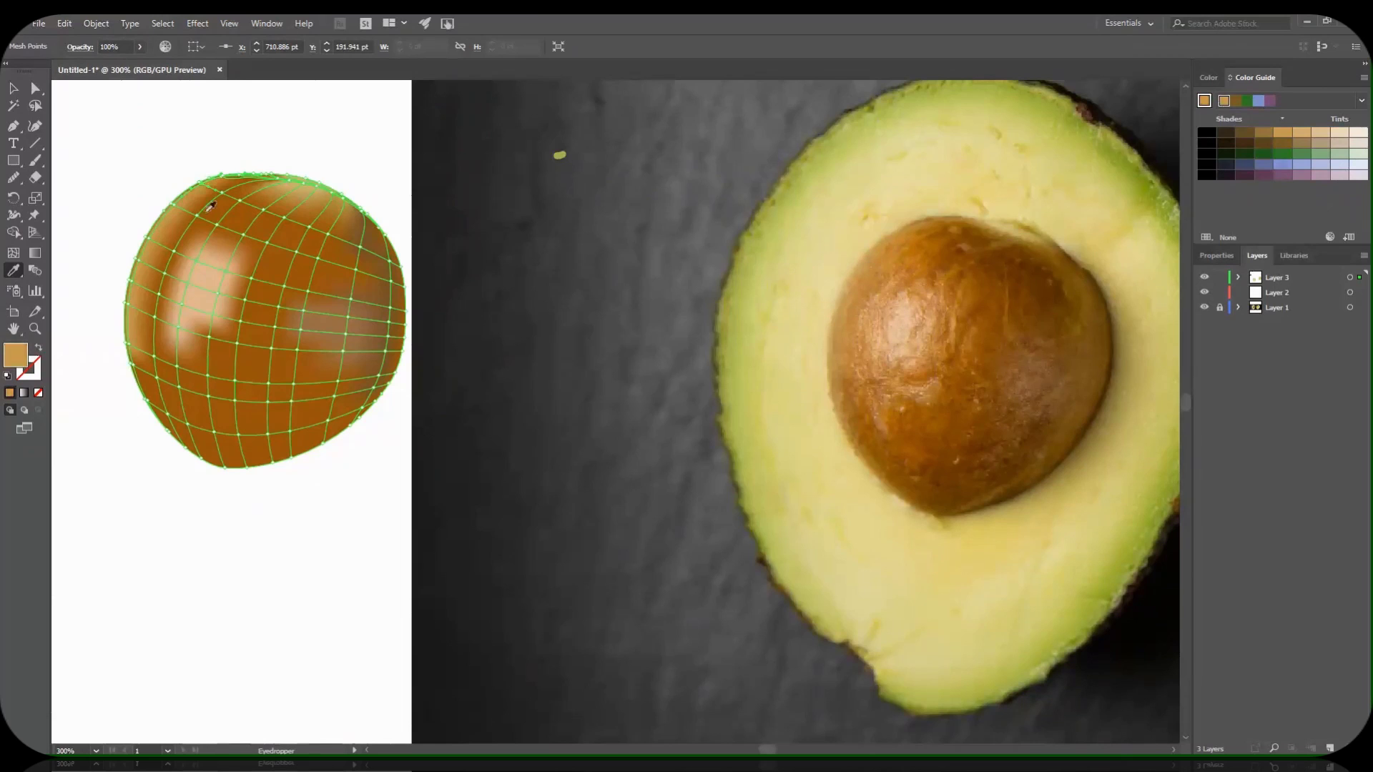
key("v")
left_click(243, 146)
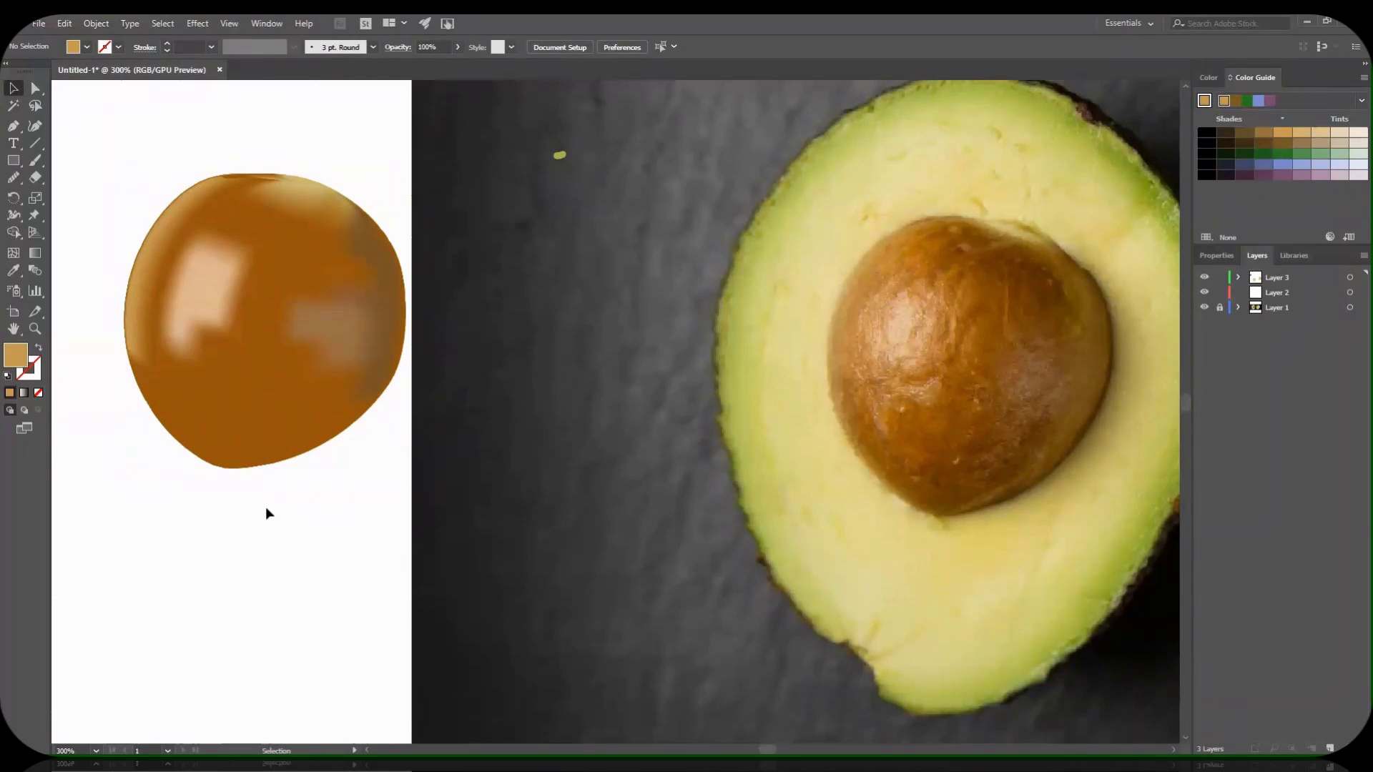
Expand Layer 3 and move the pit mesh into Layer 2.
left_click(238, 468)
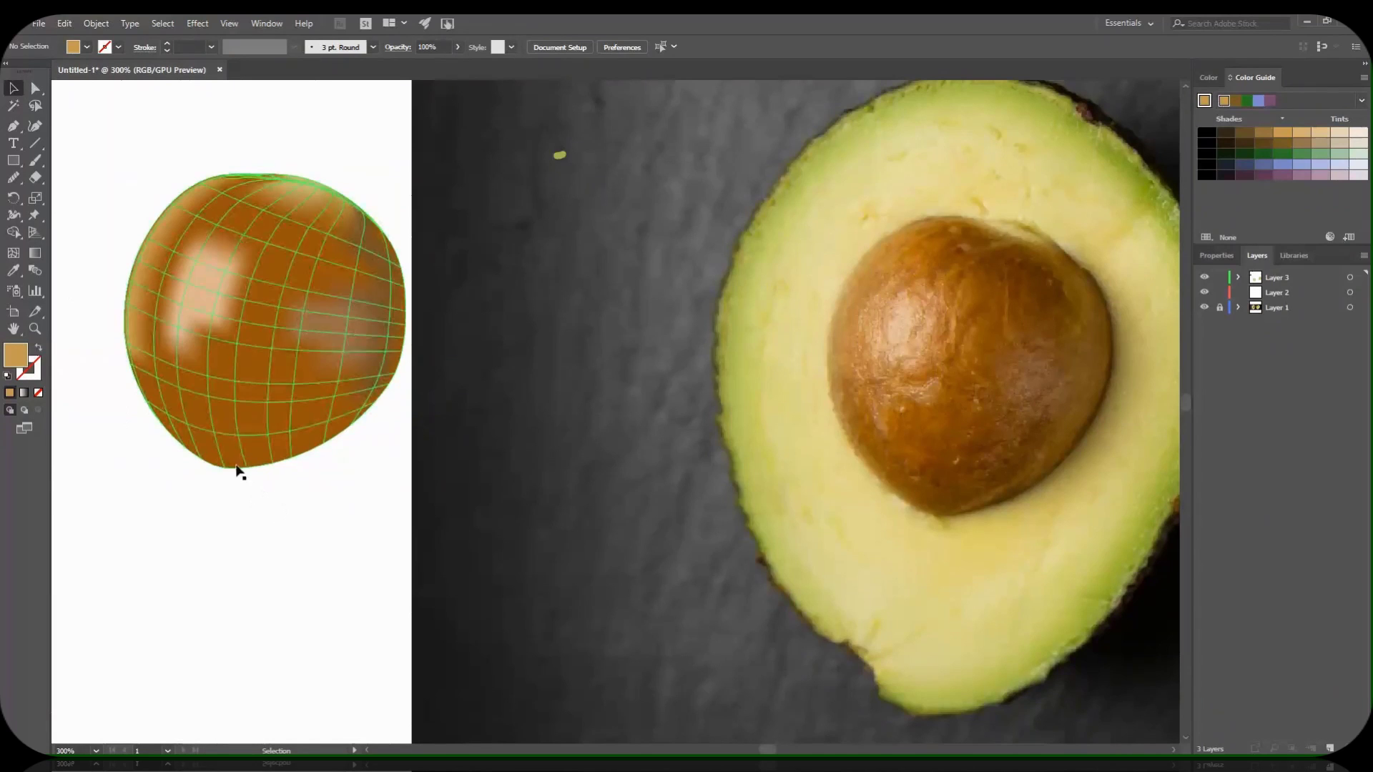
left_click(243, 501)
left_click(1238, 277)
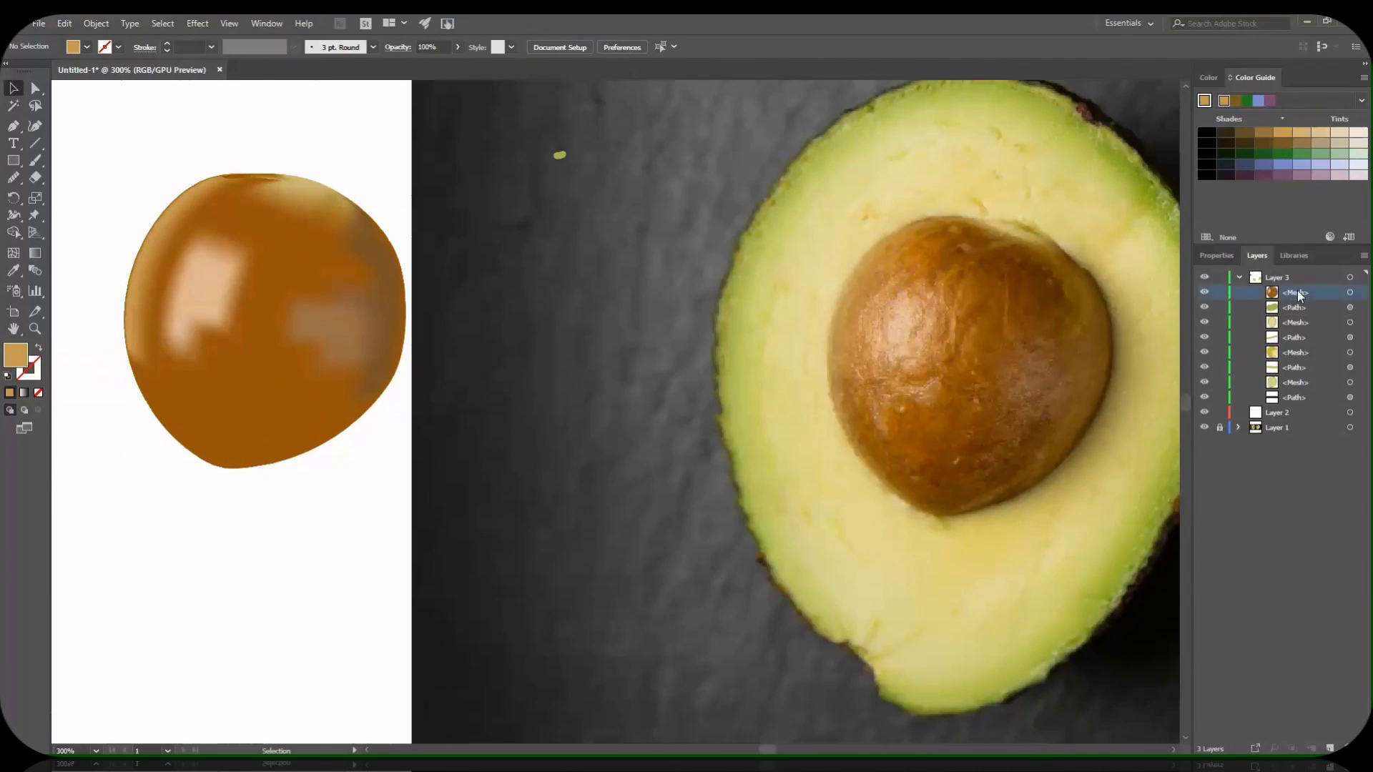
left_click(1284, 413)
left_click_drag(1285, 413, 1285, 414)
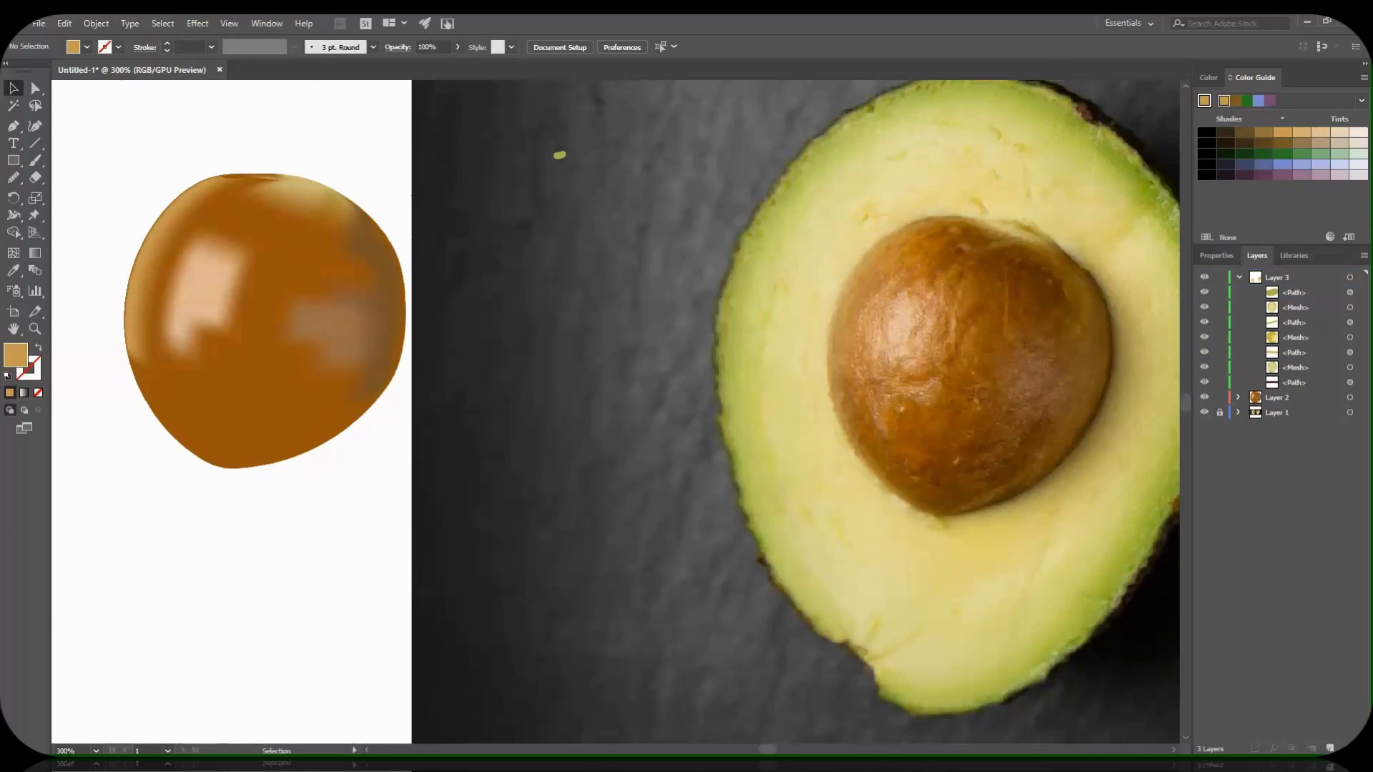
Create Layer 4 and move the first avocado-flesh mesh from Layer 3 into it.
left_click(1329, 749)
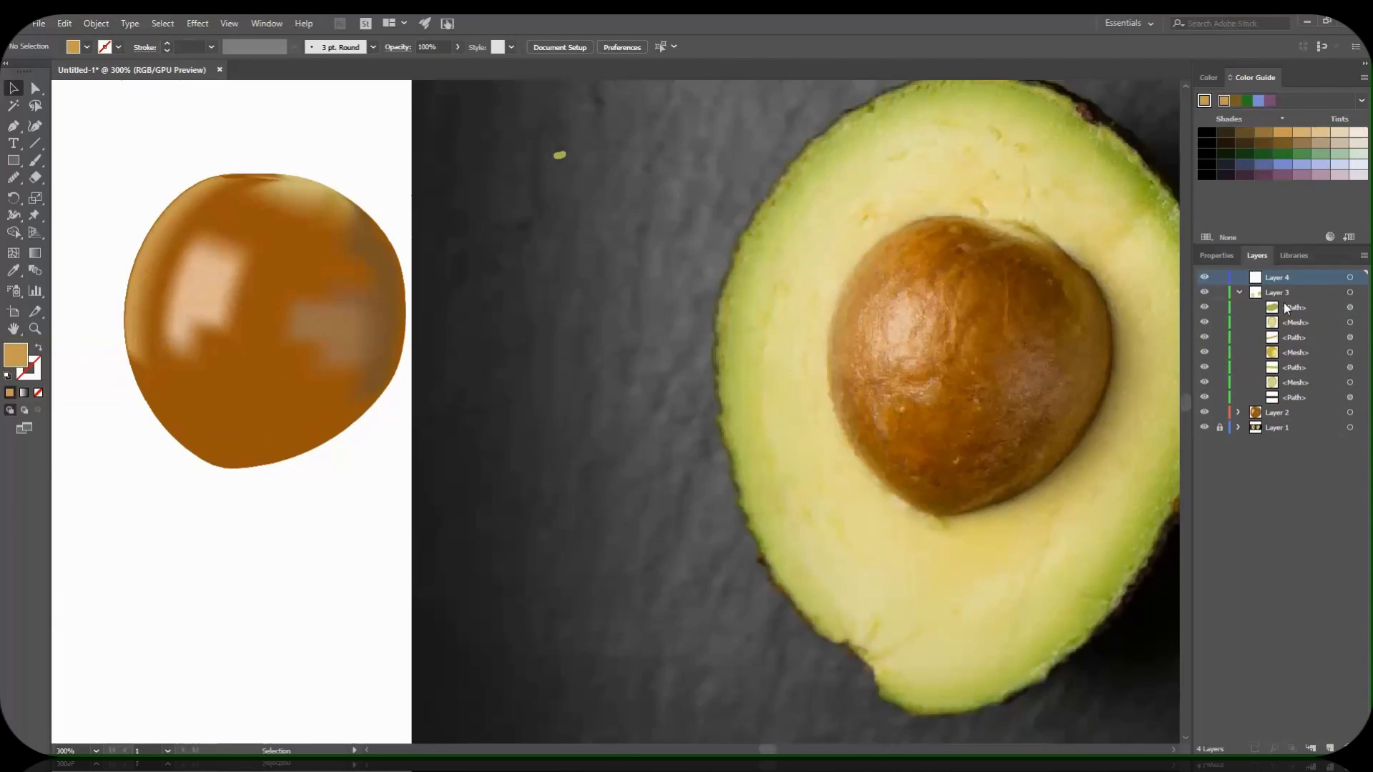
left_click(1303, 309)
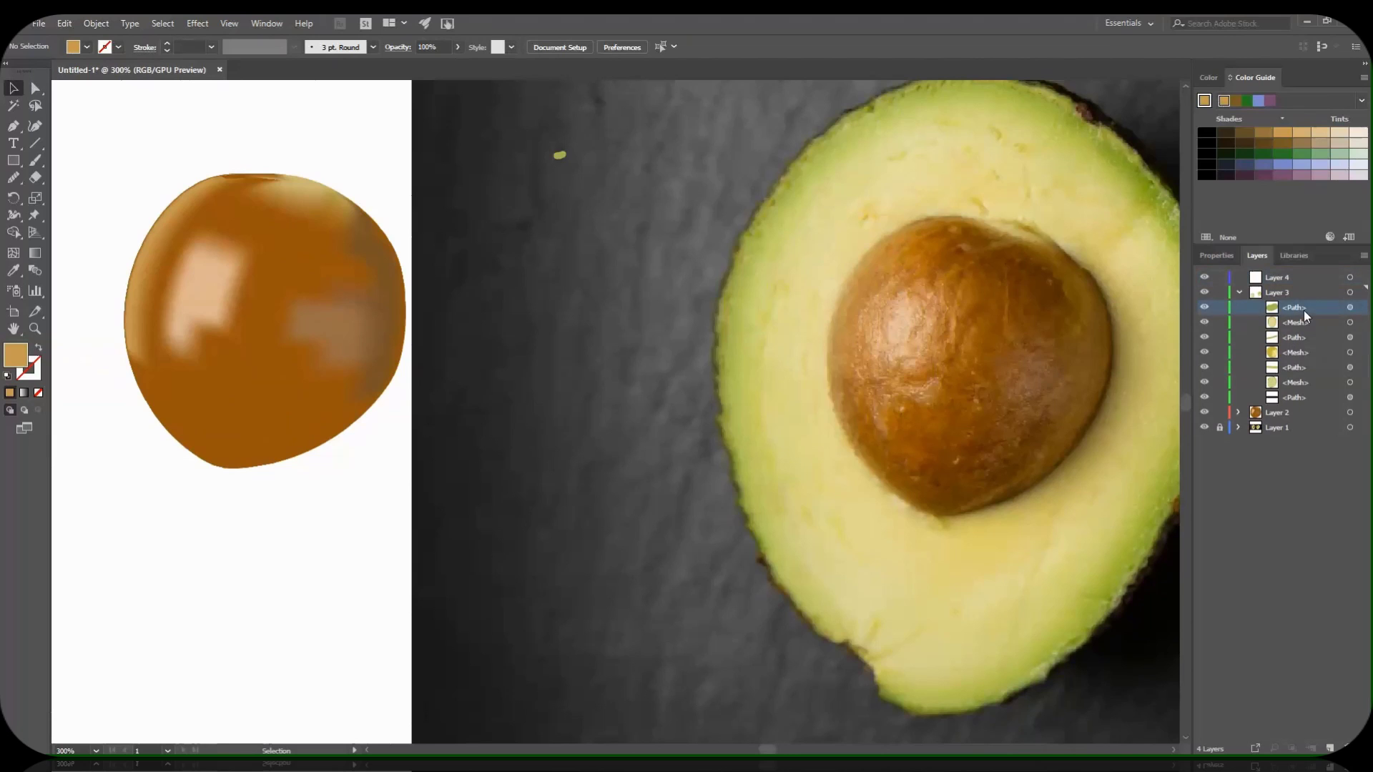
left_click(1299, 323)
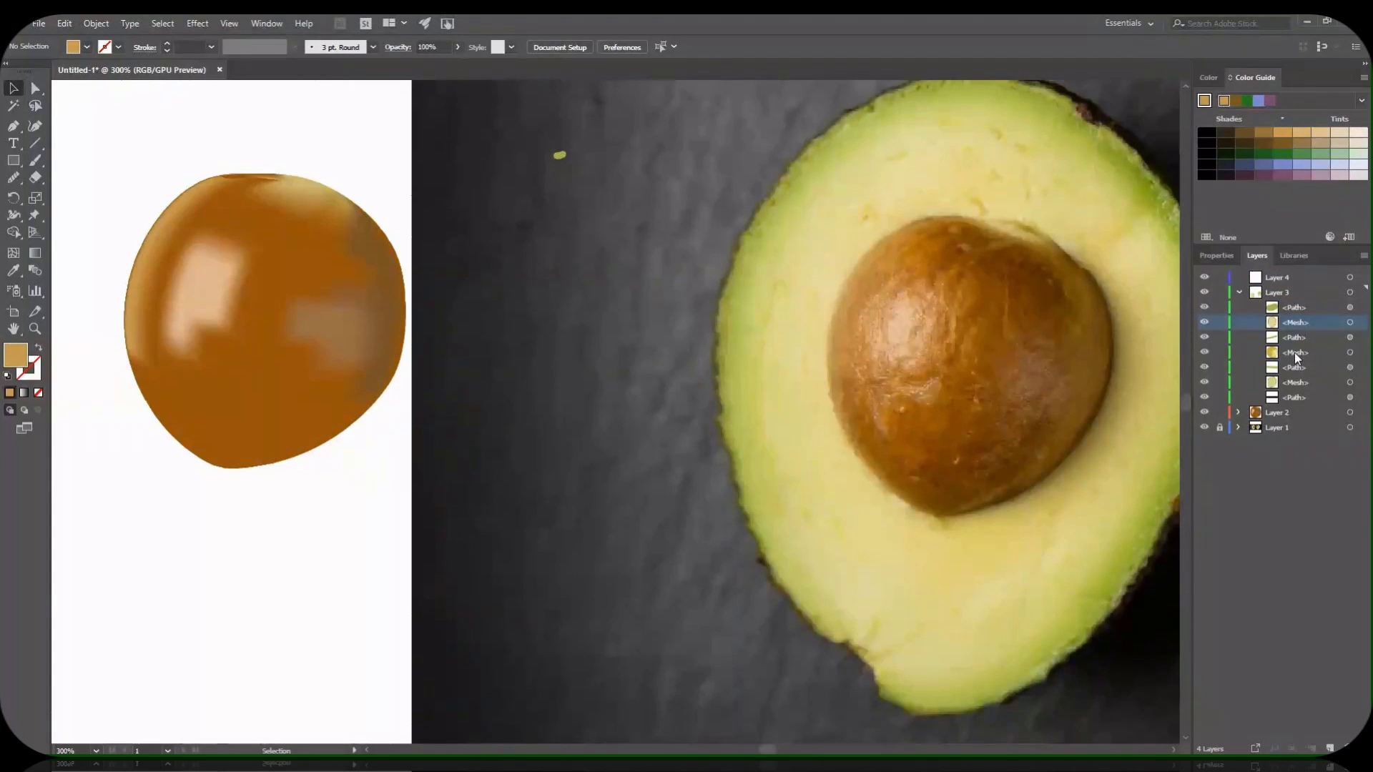
left_click_drag(1294, 353, 1281, 281)
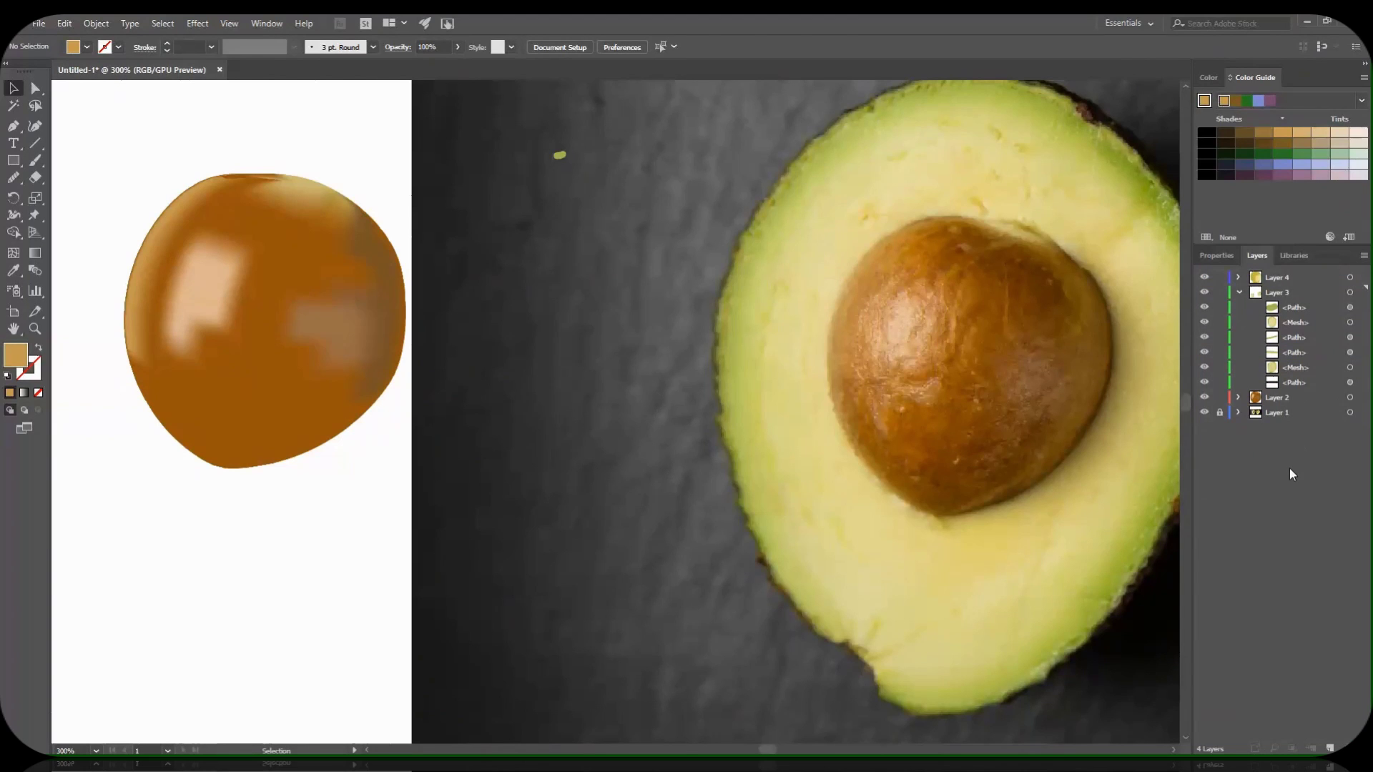
Drag Layer 4 below Layer 1 to the bottom of the stack and zoom to 100%.
scroll(684, 461, "down", 2)
scroll(955, 484, "down", 2)
scroll(955, 484, "down", 1)
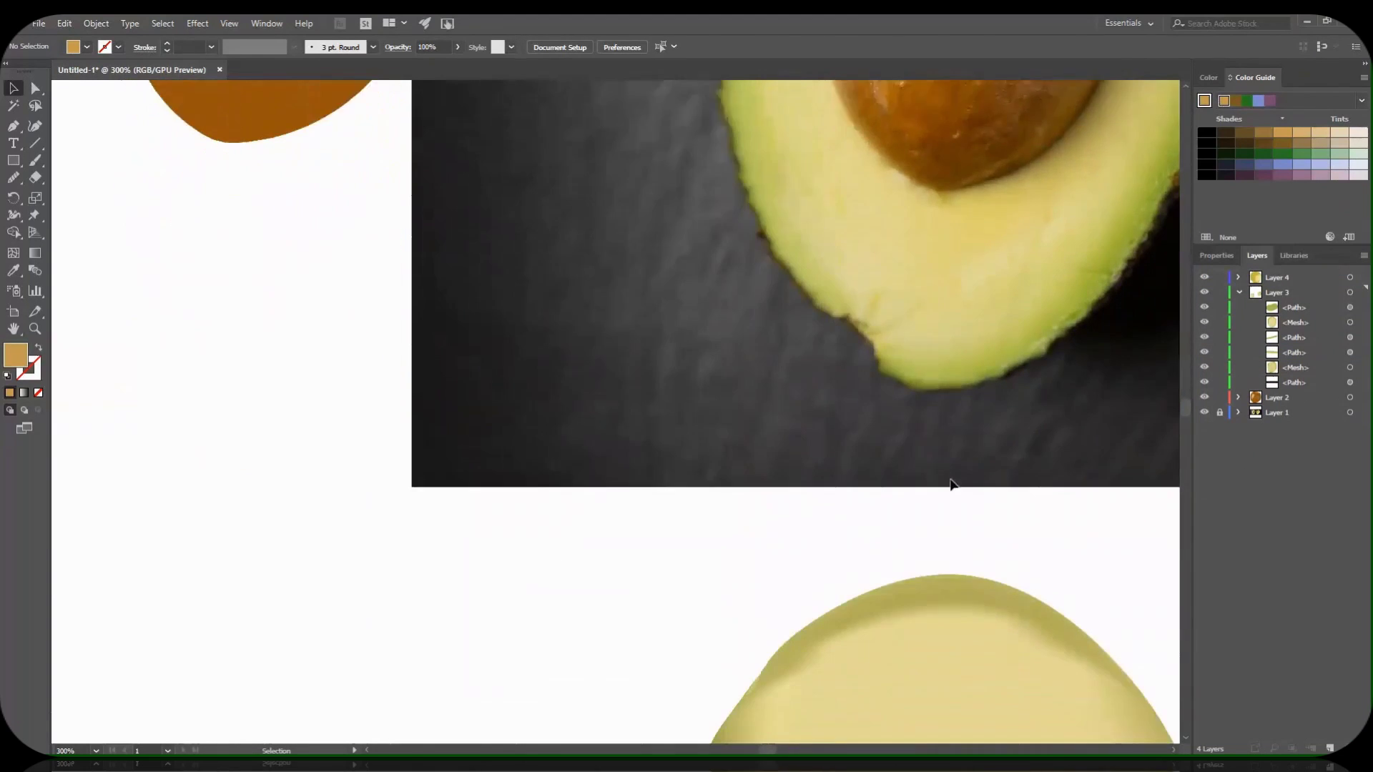
scroll(950, 479, "down", 1)
scroll(949, 486, "down", 2)
scroll(966, 494, "down", 1)
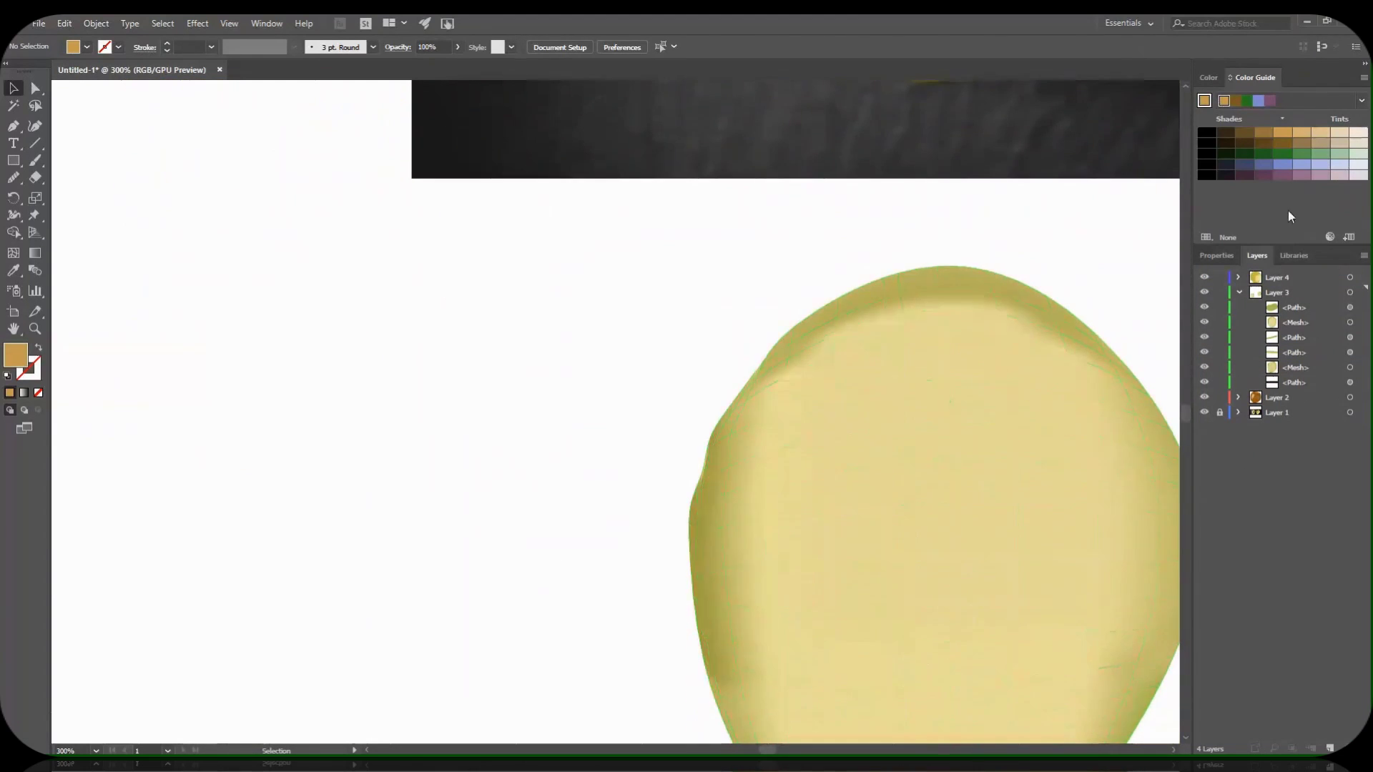
left_click_drag(1272, 277, 1283, 416)
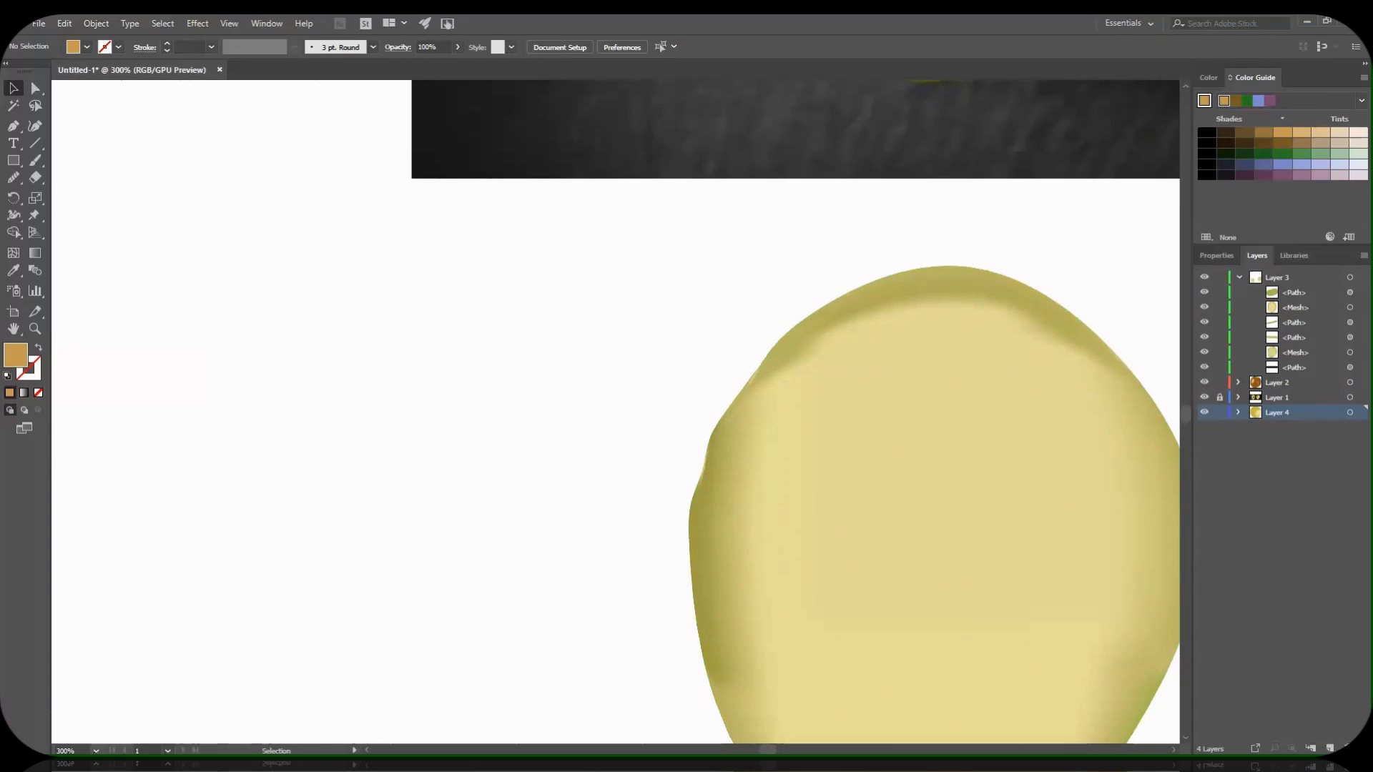
left_click(95, 751)
left_click(119, 562)
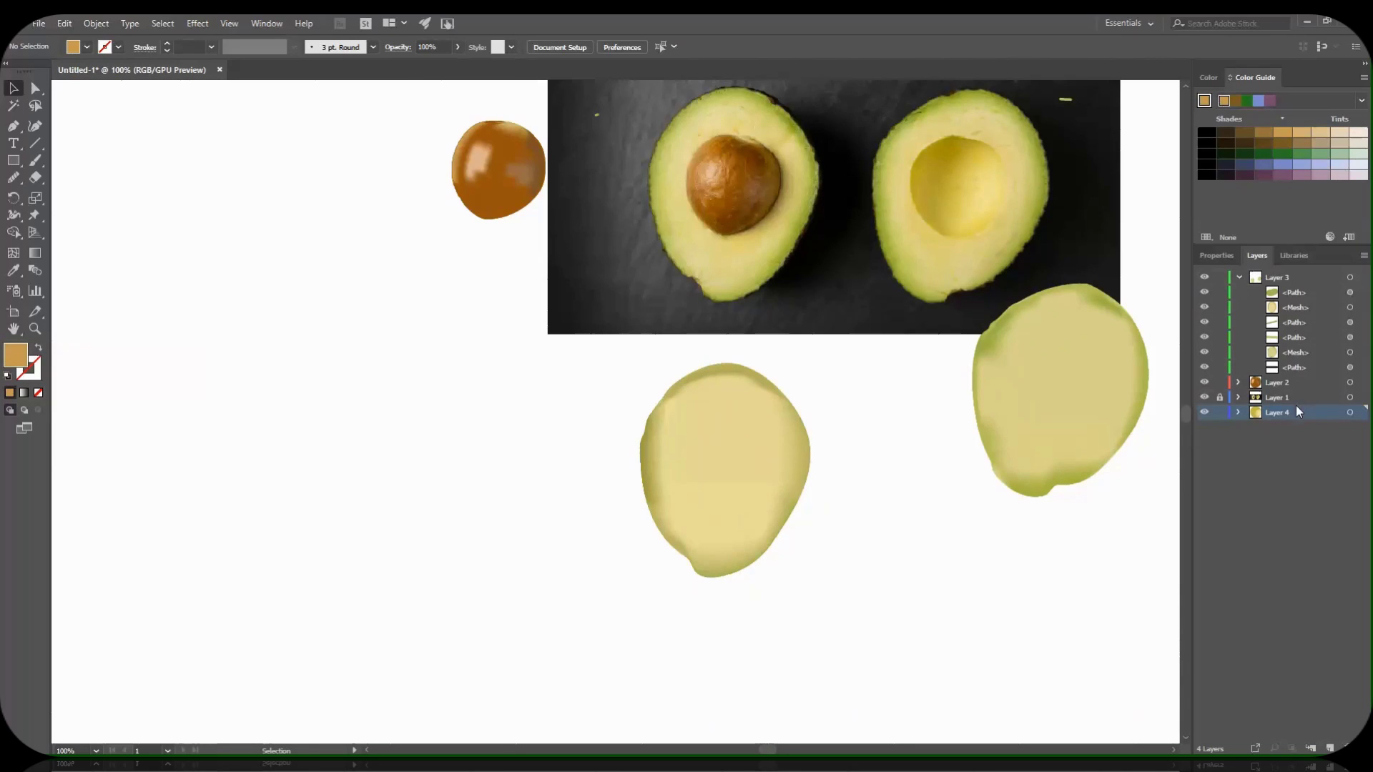
Move the brown pit mesh onto the lower avocado half.
left_click_drag(390, 102, 522, 253)
left_click_drag(518, 128, 751, 419)
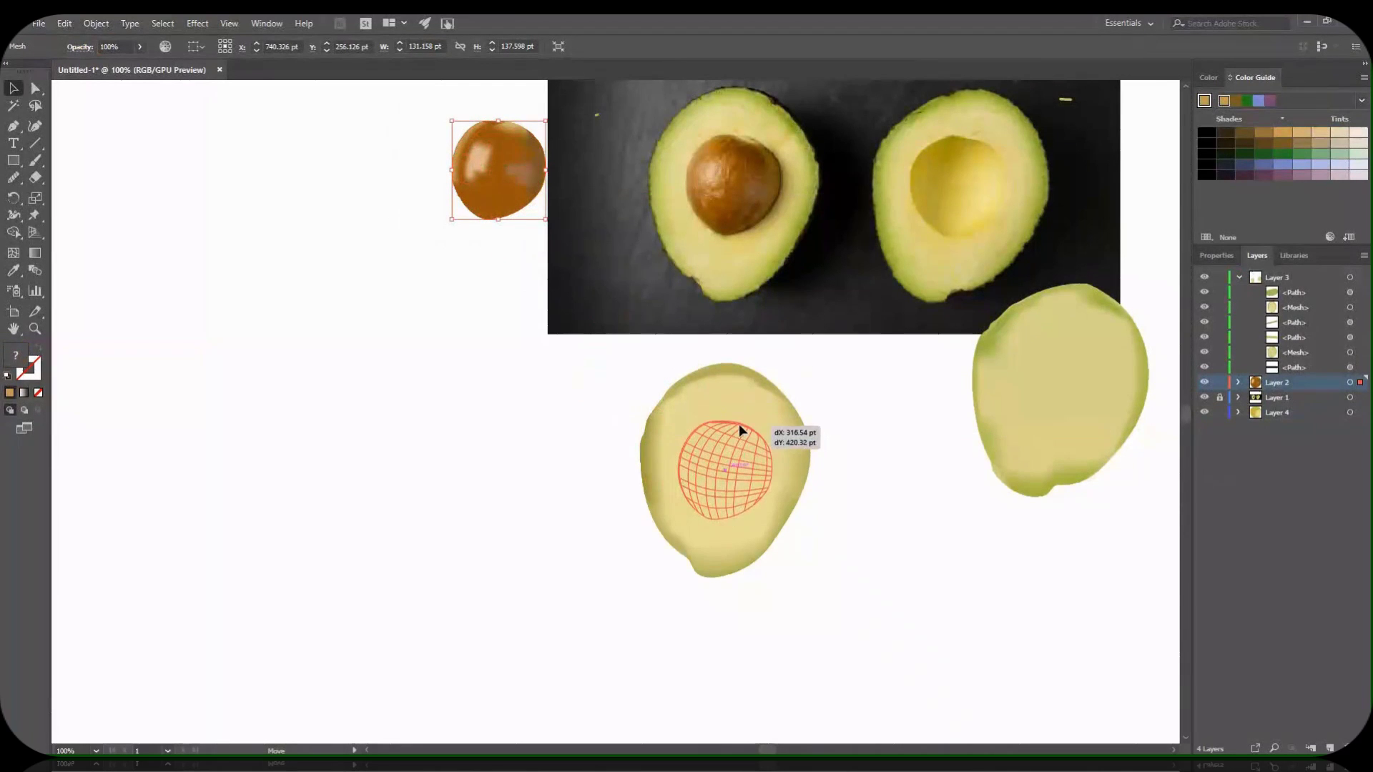
left_click(874, 473)
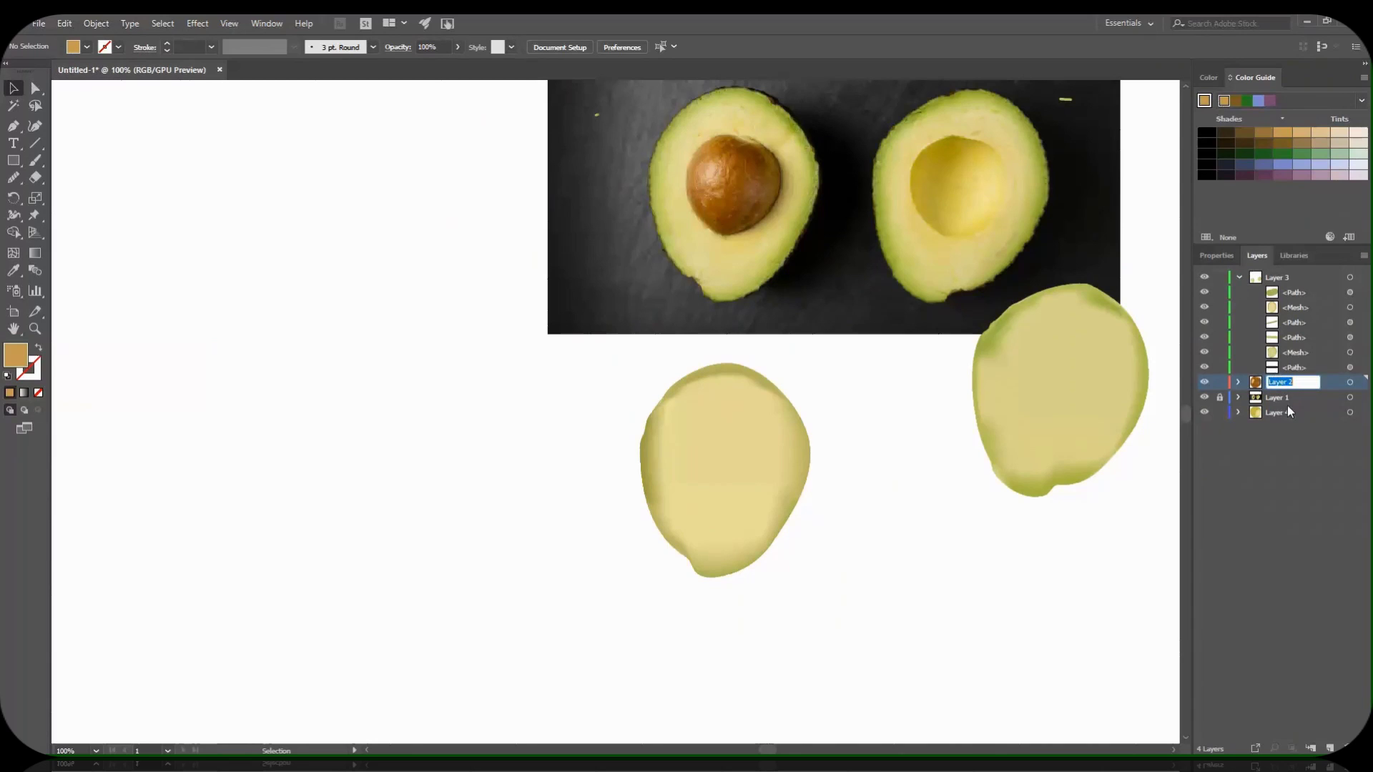
Put Layer 2 on top with Layer 4 below it, then select the hollow avocado's meshes.
left_click_drag(1289, 385, 1281, 276)
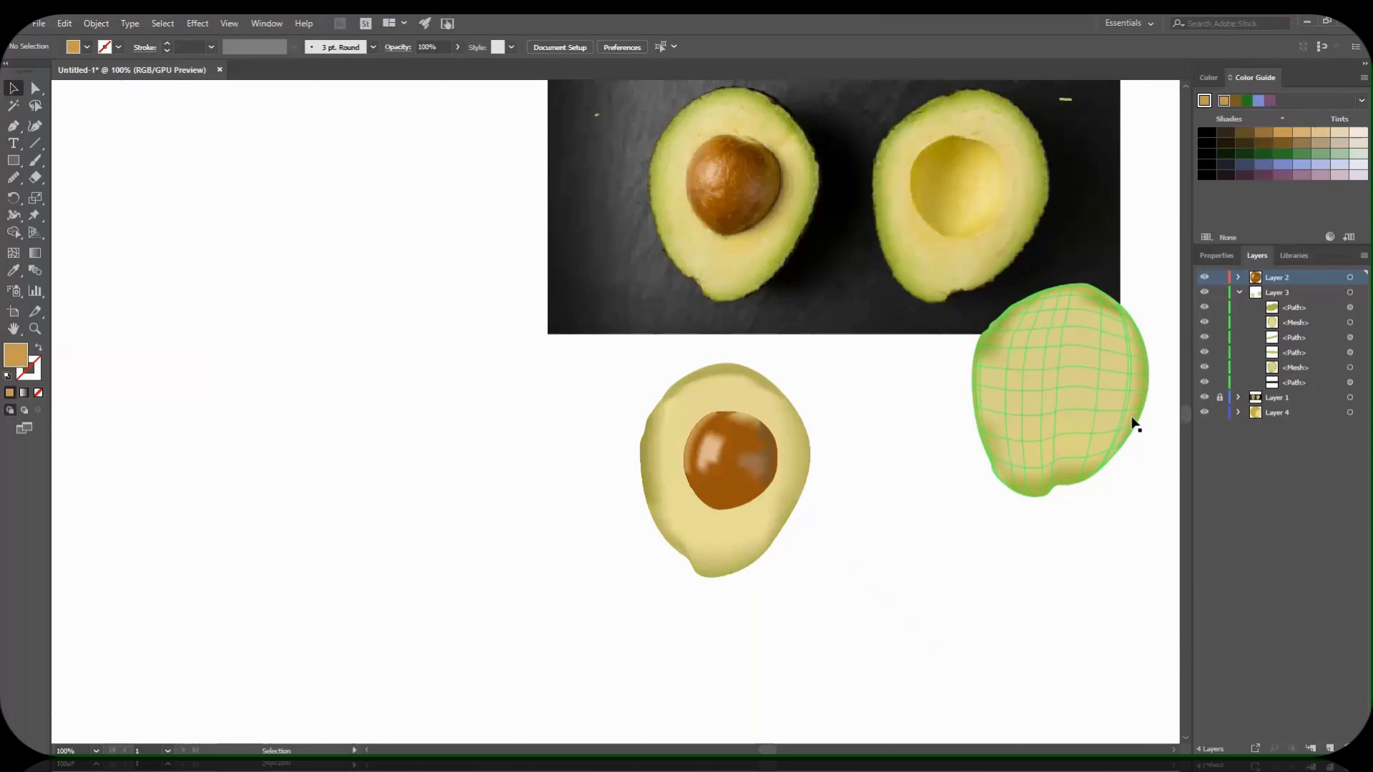
left_click(1299, 371)
mouse_move(1297, 371)
left_mouse_down()
mouse_move(1297, 309)
mouse_move(1297, 323)
left_mouse_up()
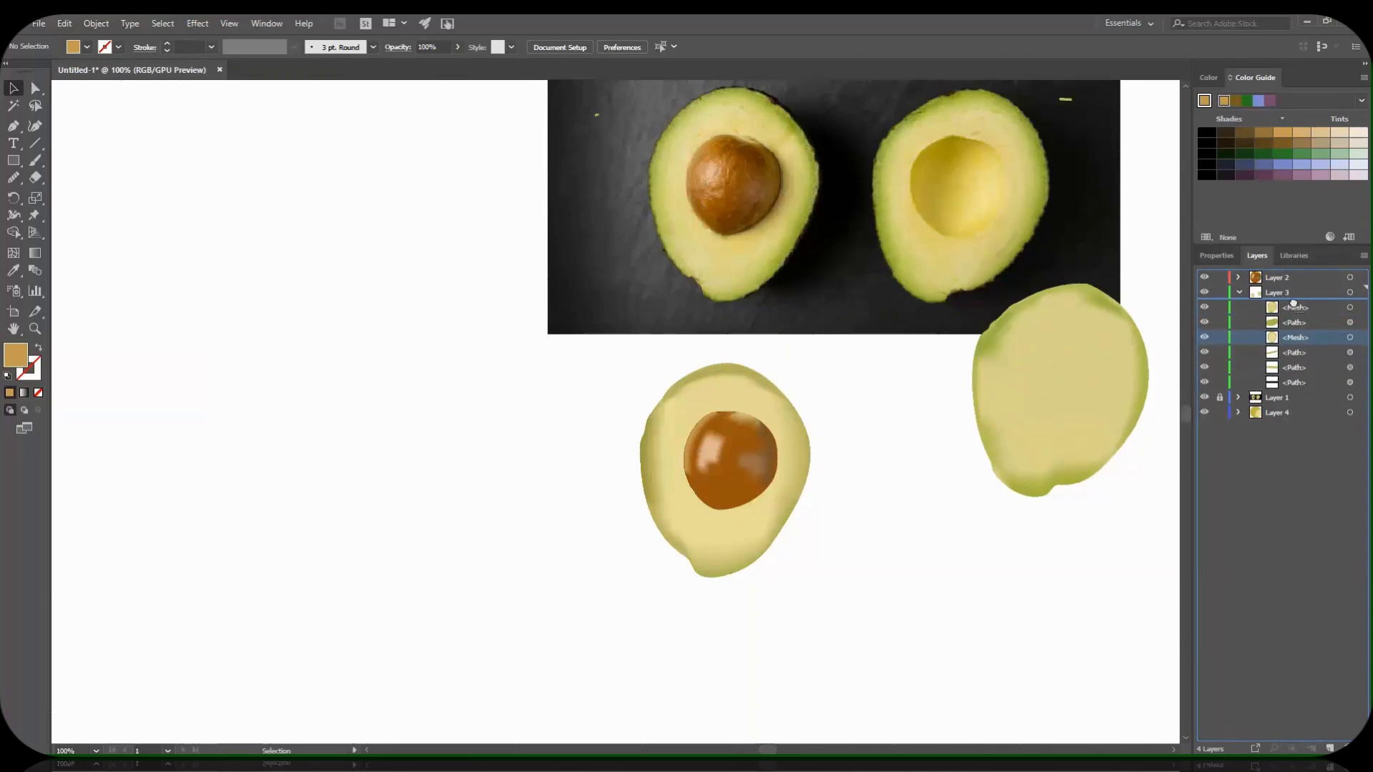
left_click(1284, 415)
left_click_drag(1284, 415, 1279, 289)
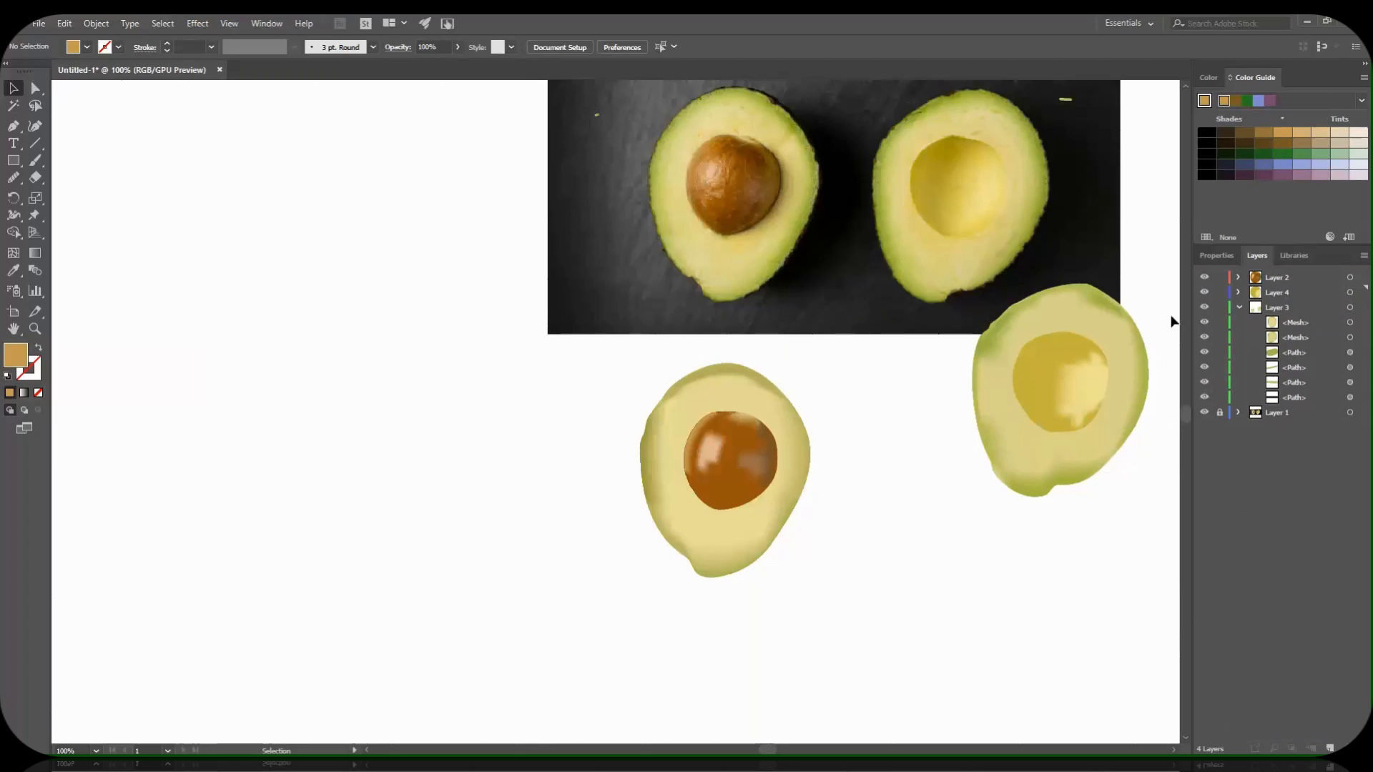
left_click_drag(1171, 316, 989, 504)
Move the hollow avocado level beside the pitted one, then zoom to 300% on the photo pit.
left_click_drag(1092, 319, 1007, 365)
left_click(560, 632)
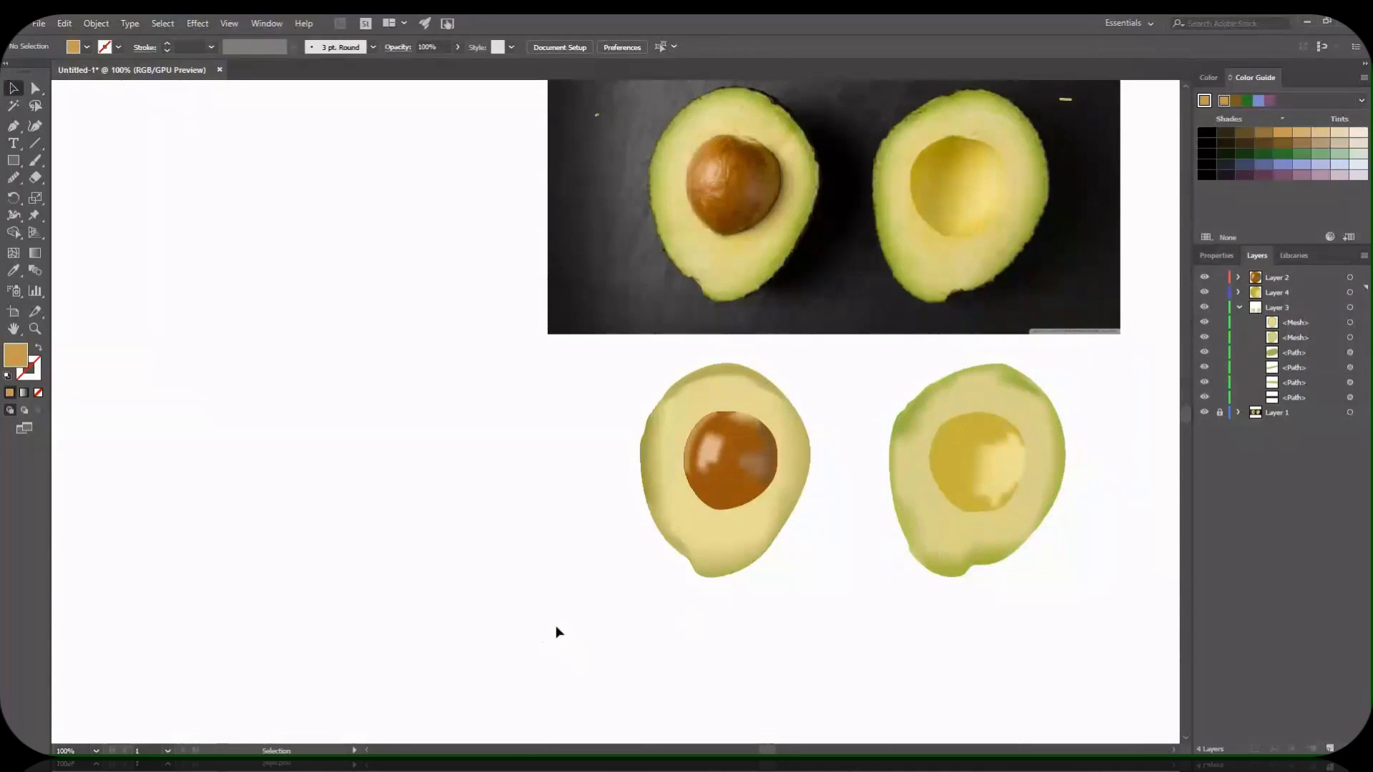
left_click(96, 751)
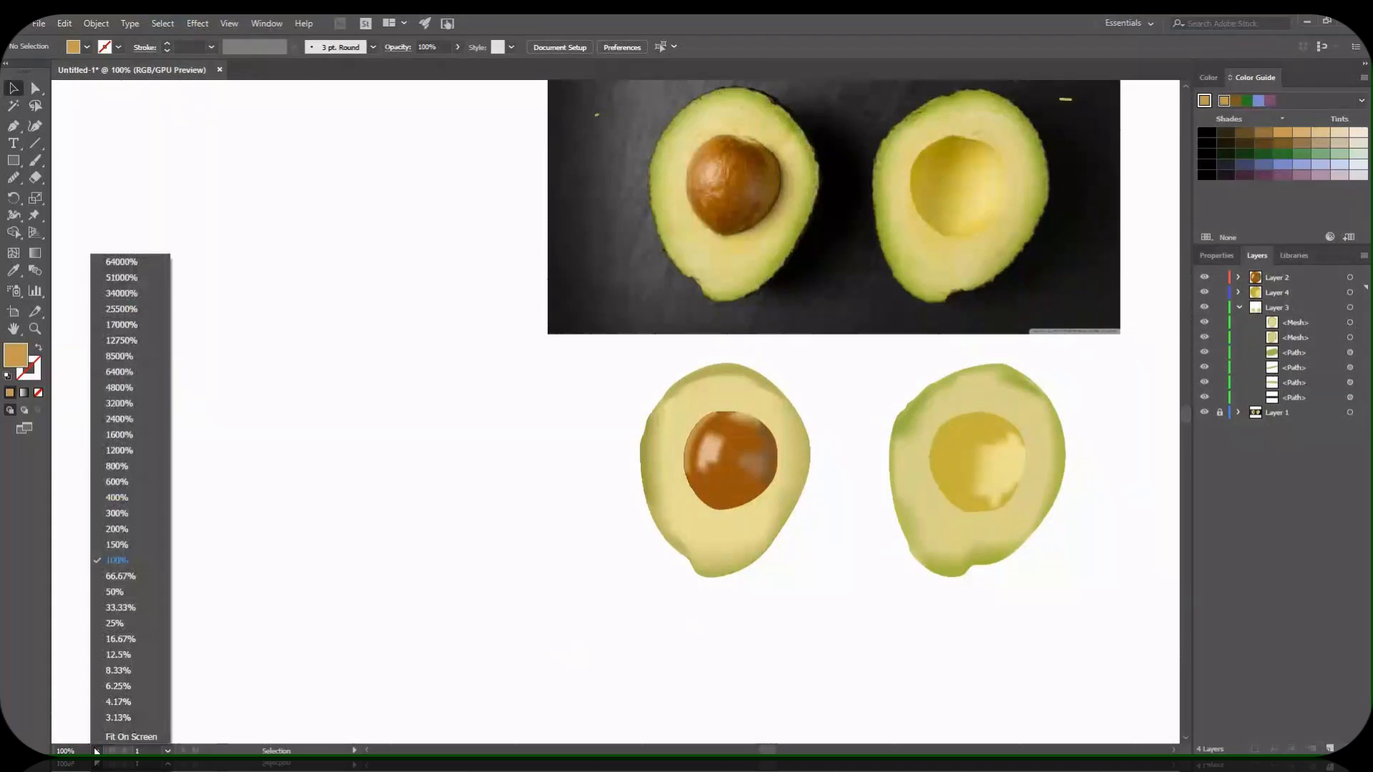
left_click(118, 517)
key("h")
mouse_move(502, 481)
left_mouse_down()
mouse_move(724, 310)
mouse_move(676, 360)
left_mouse_up()
Set the Paintbrush to a black stroke at 0.25 pt, undoing a stray stroke.
key("b")
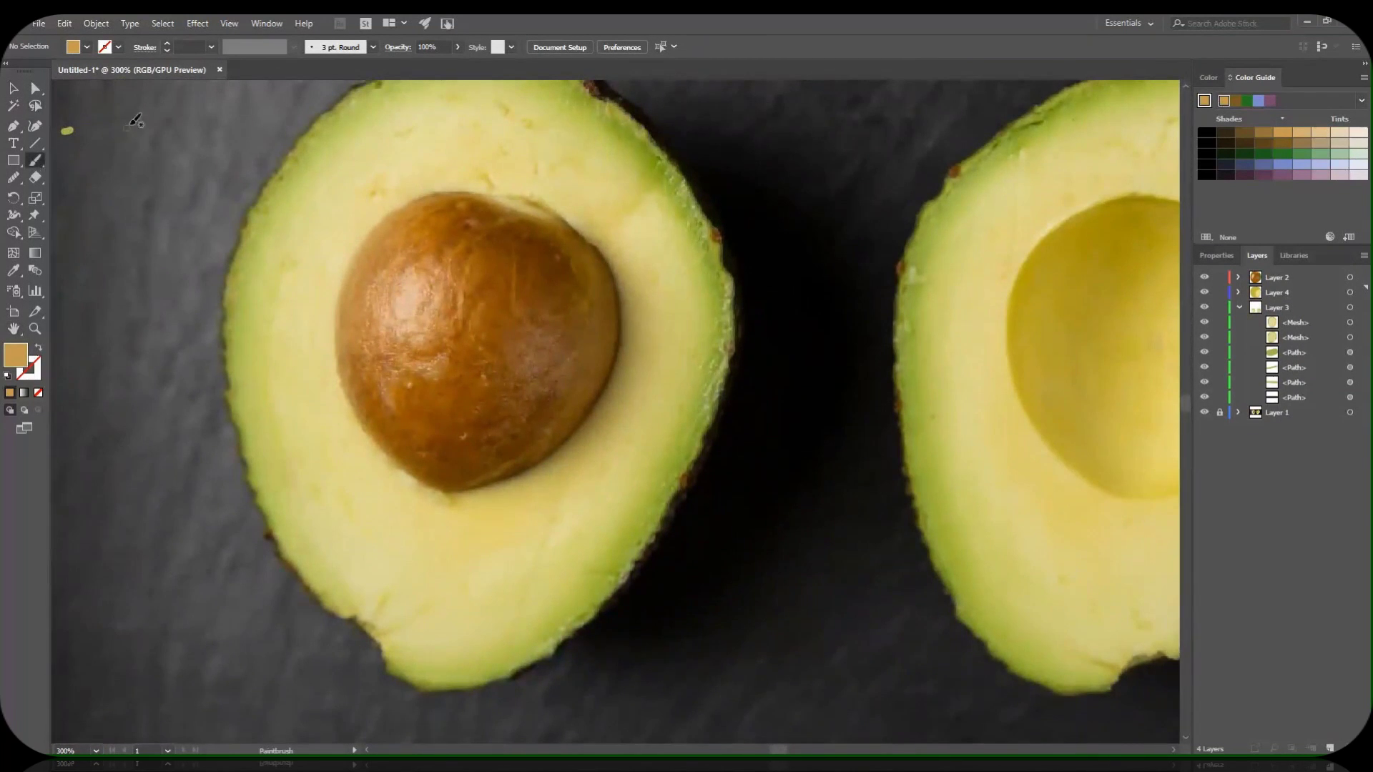
key("shift+x")
left_click(105, 46)
left_click(39, 76)
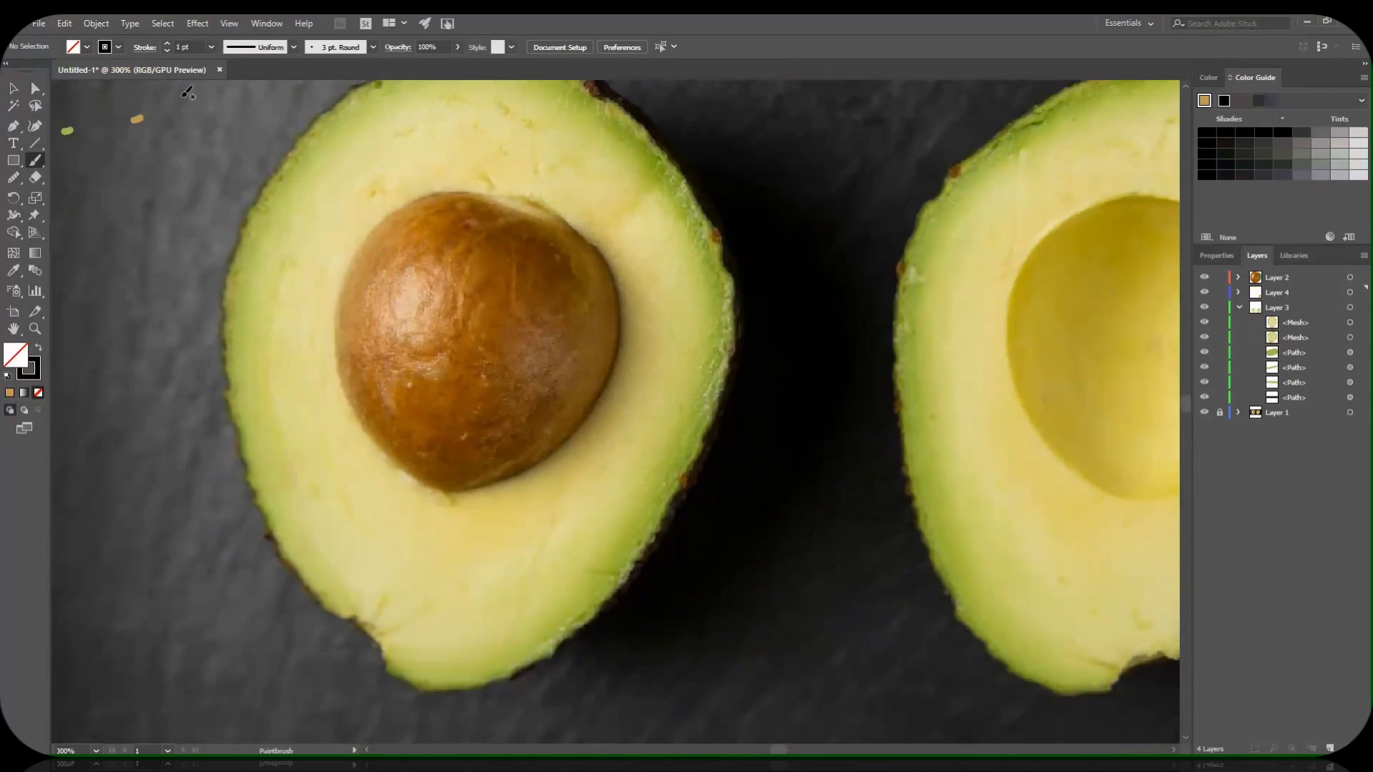
left_click(211, 47)
left_click(230, 77)
key("ctrl+z")
left_click(211, 47)
Trace the photo pit's lower-right edge and carry the curve toward the drawn avocado.
mouse_move(470, 489)
left_mouse_down()
mouse_move(560, 446)
mouse_move(598, 396)
mouse_move(623, 341)
mouse_move(618, 276)
left_mouse_up()
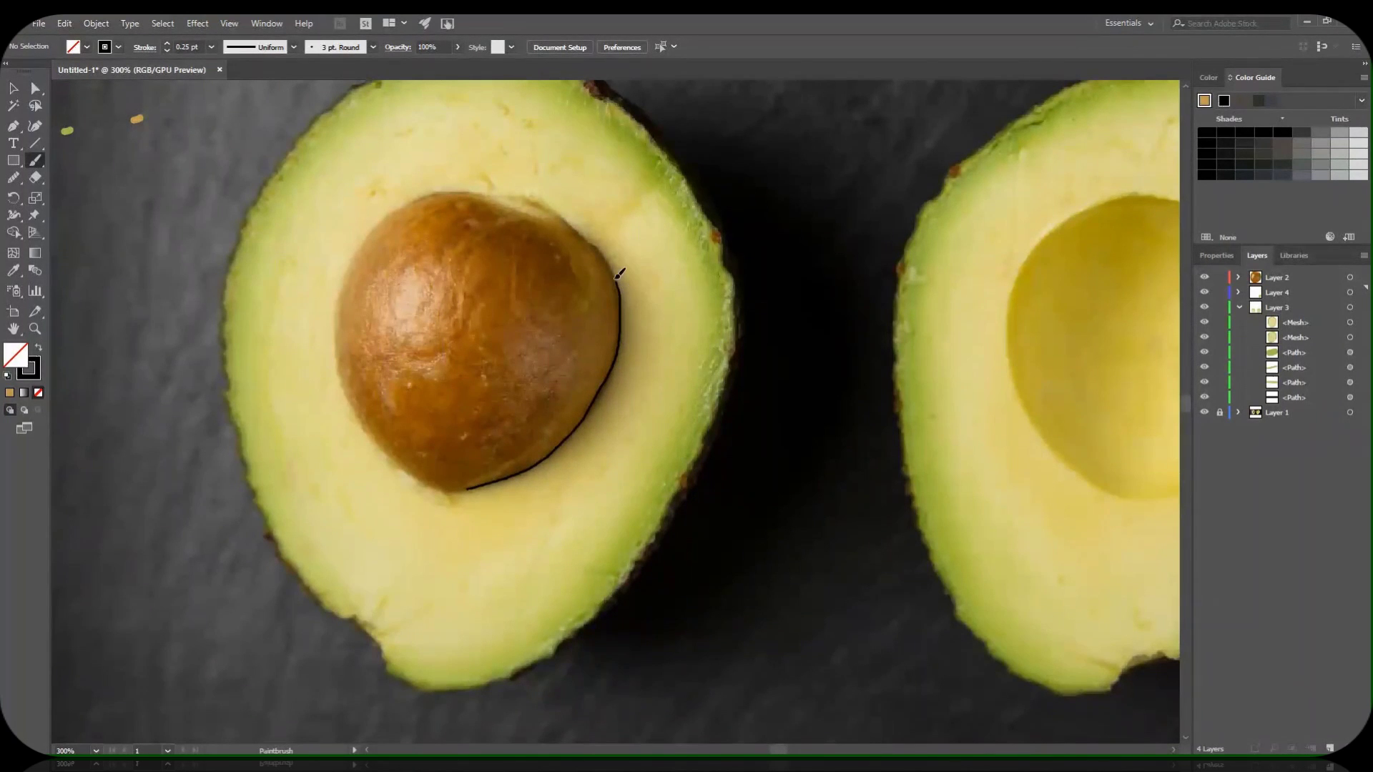
left_click_drag(570, 220, 563, 219)
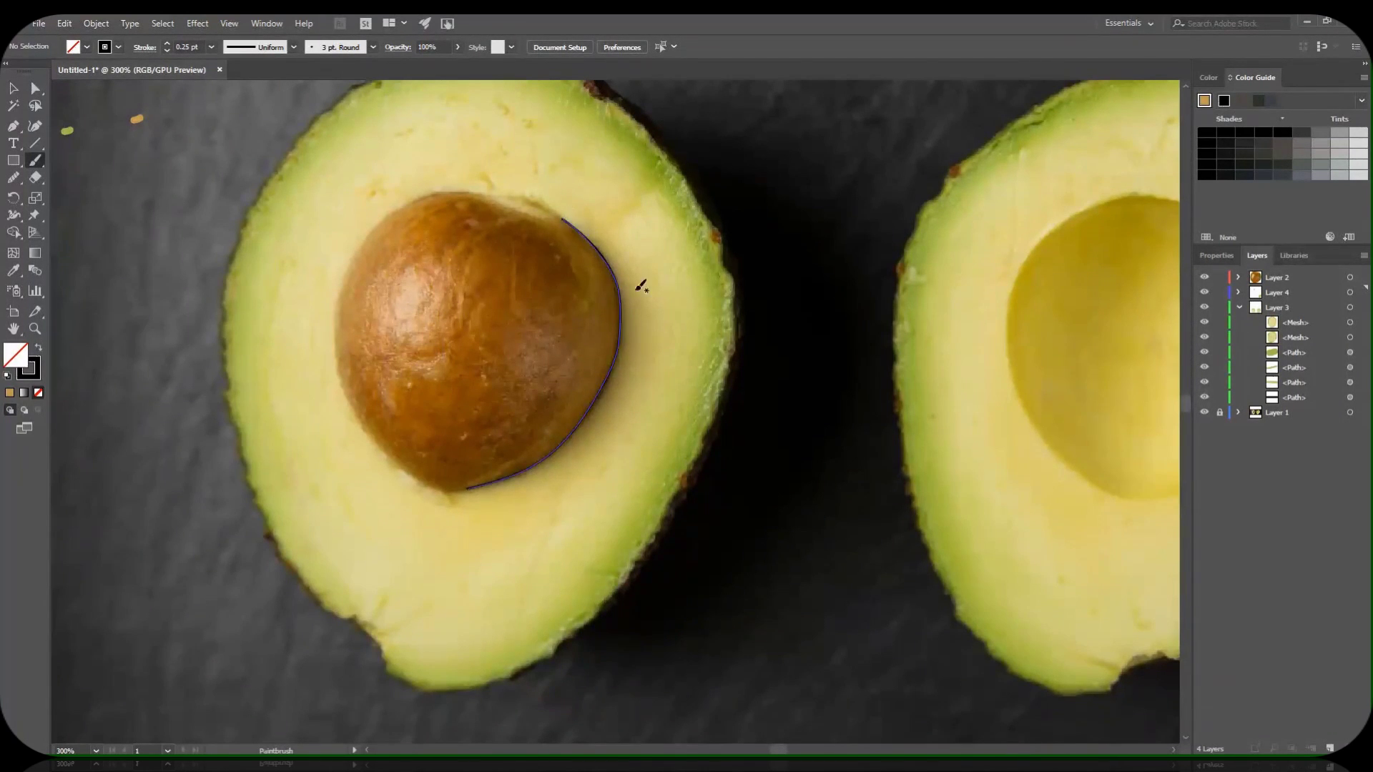
left_click(13, 91)
mouse_move(621, 354)
left_mouse_down()
mouse_move(844, 603)
mouse_move(726, 16)
left_mouse_up()
key("space")
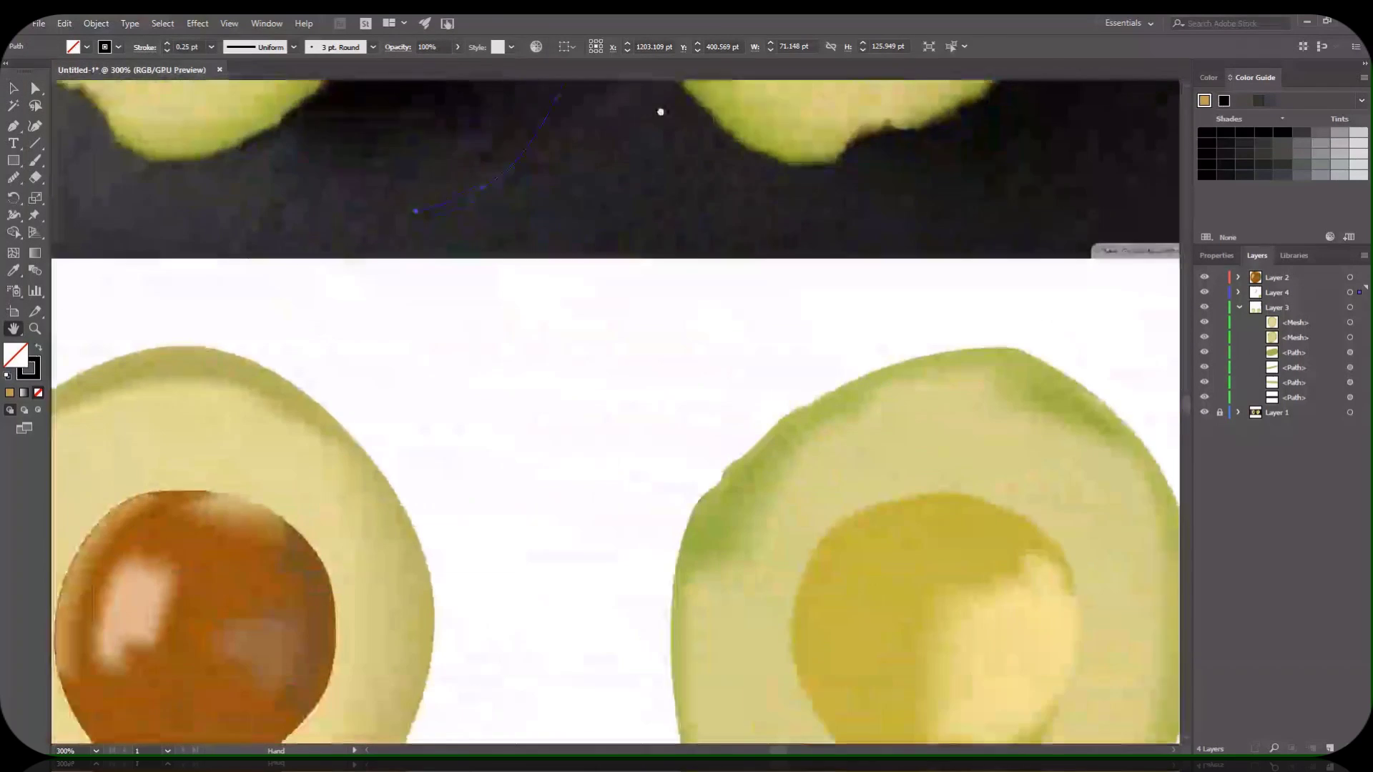
Place the curve on the drawn pit's right edge and reshape it with Direct Selection.
left_click_drag(598, 135, 376, 700)
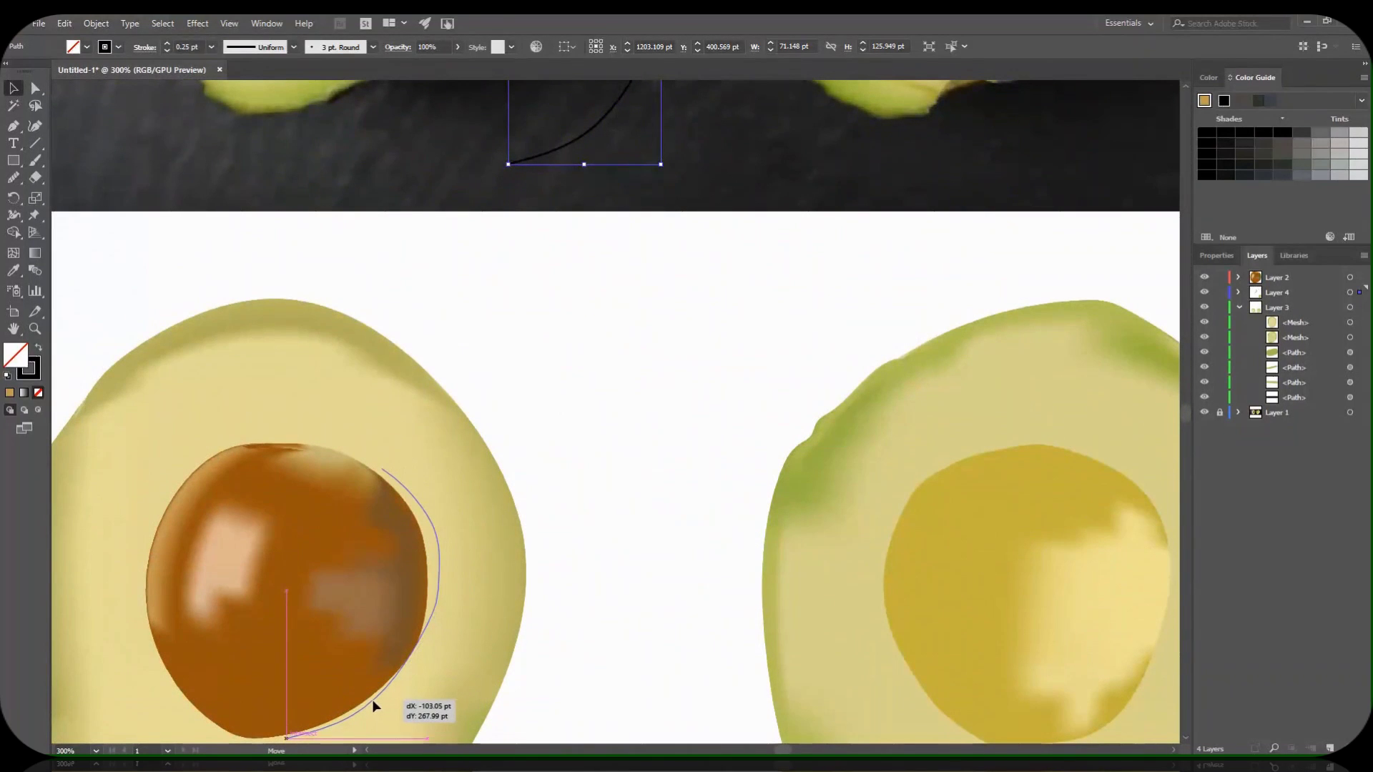
left_click_drag(373, 701, 364, 700)
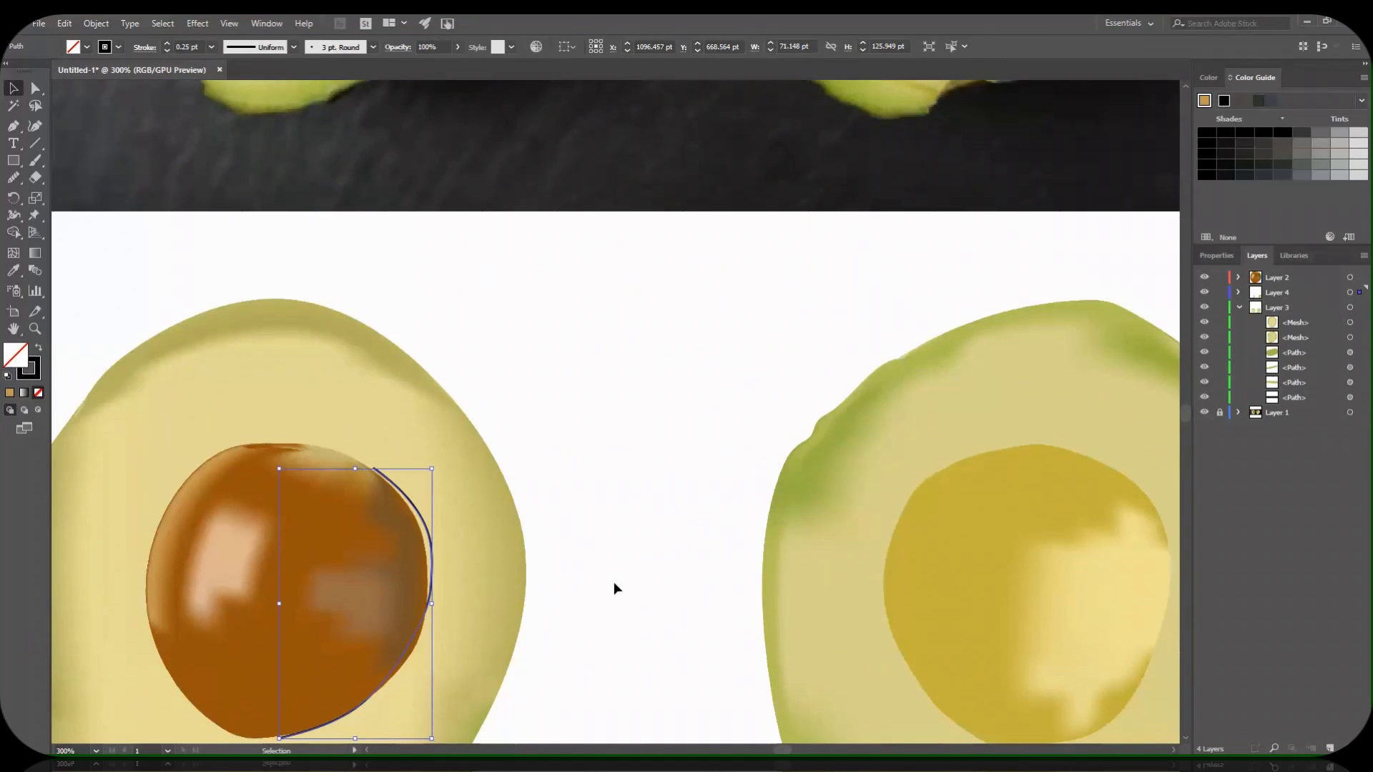
key("h")
left_click_drag(583, 576, 699, 433)
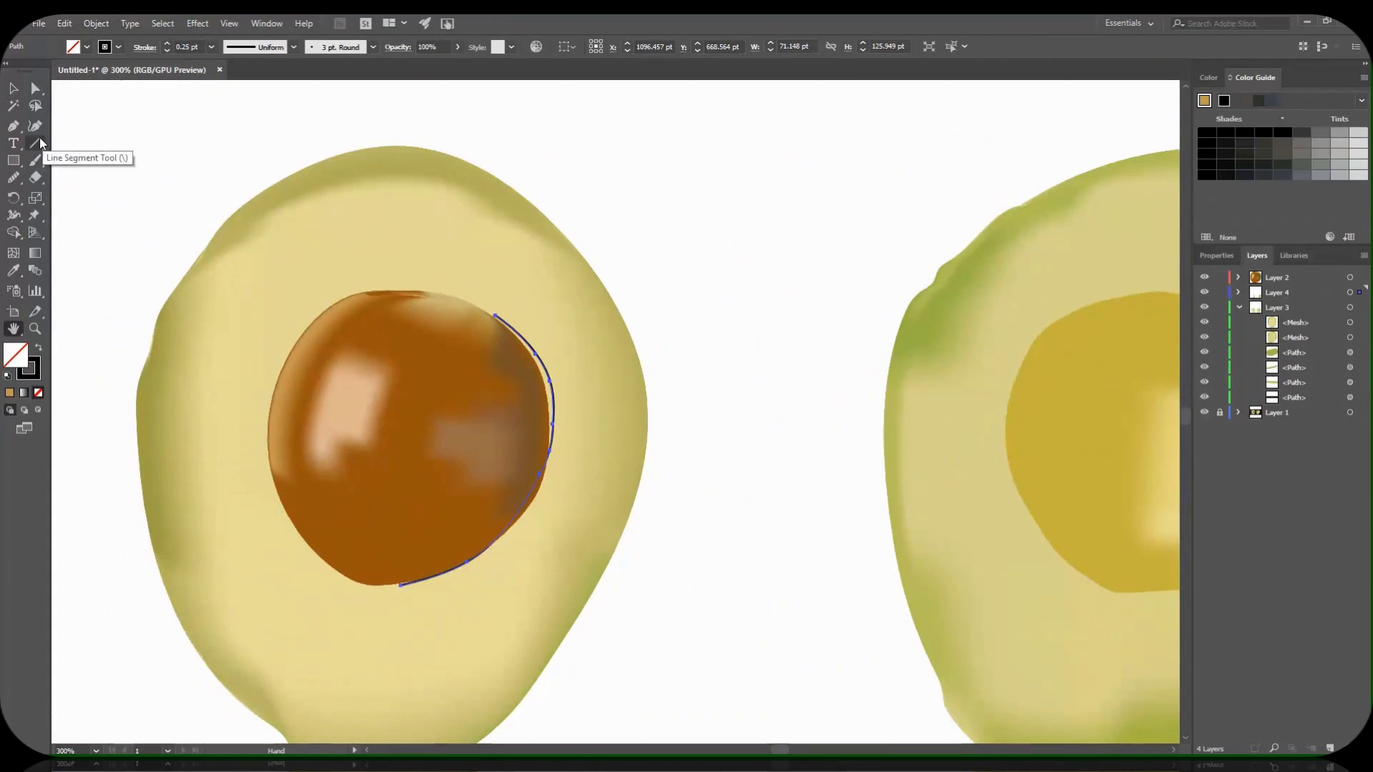
left_click(36, 88)
left_click_drag(536, 358, 531, 358)
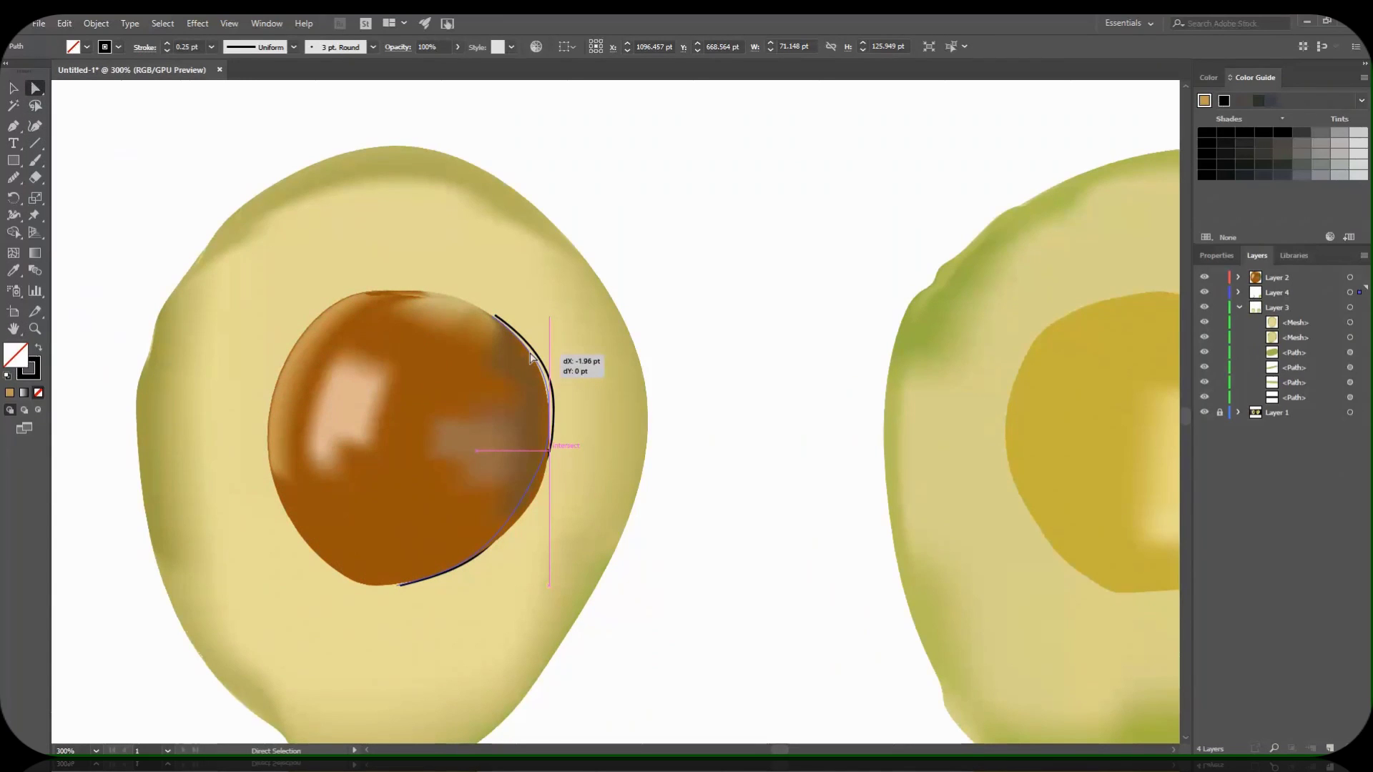
left_click_drag(530, 357, 531, 358)
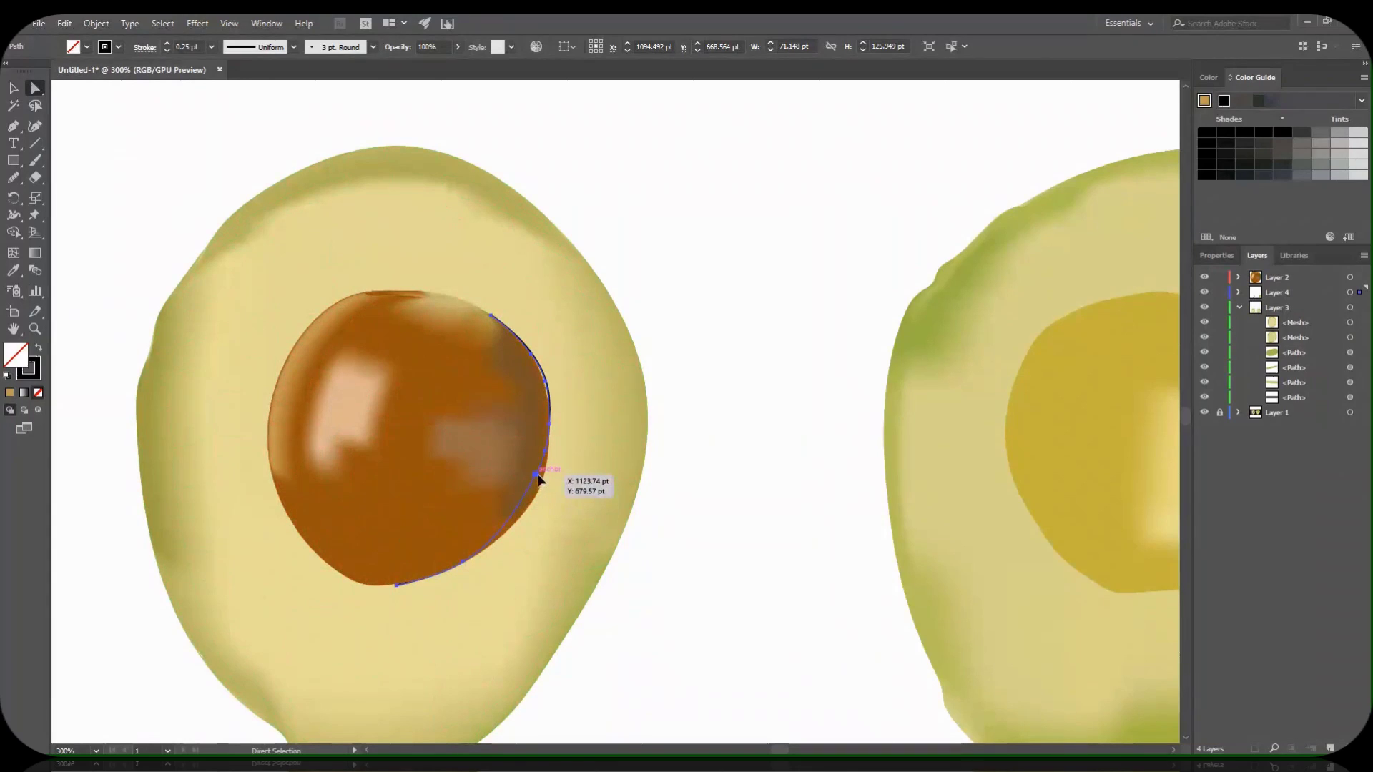
left_click_drag(539, 477, 542, 485)
Smooth the pit-edge curve and add a mesh point near the pit's lower right.
key("n")
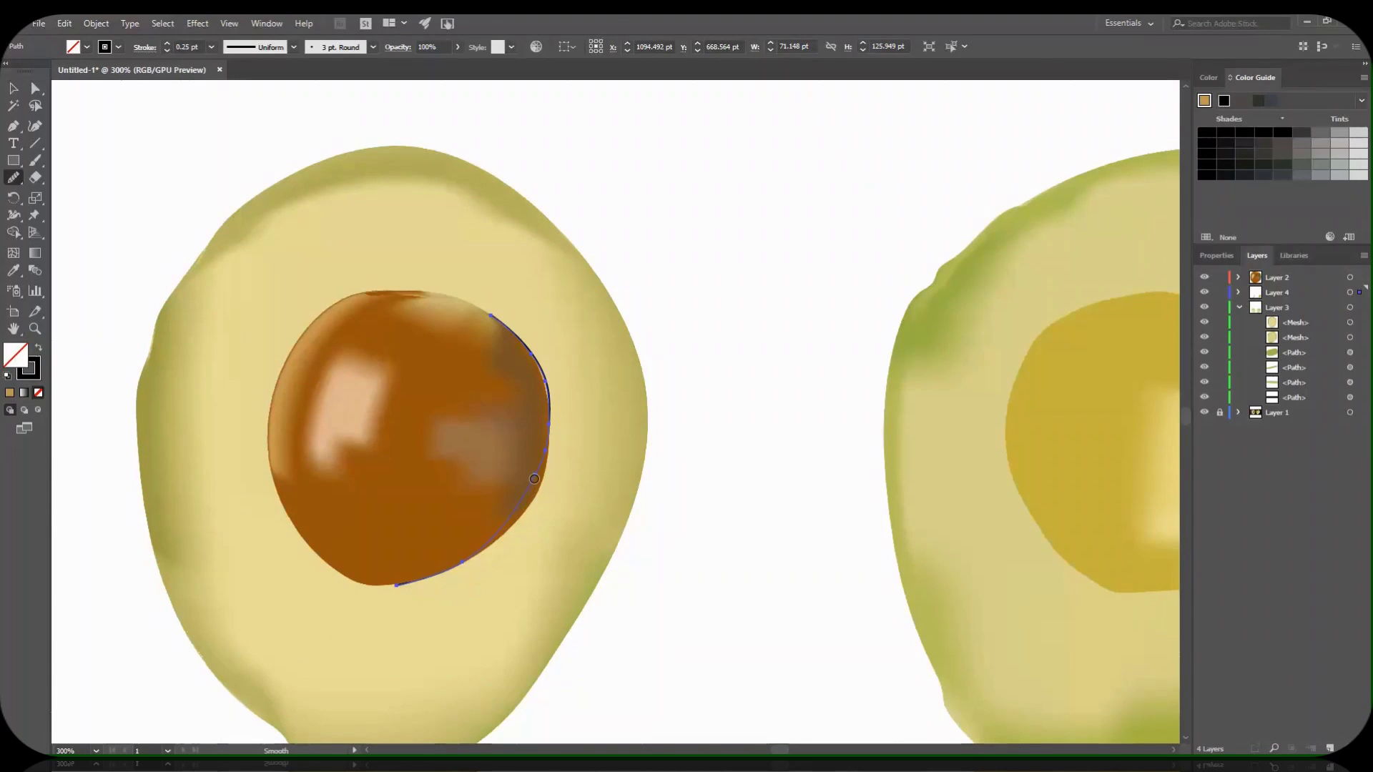
mouse_move(535, 490)
left_mouse_down()
mouse_move(542, 442)
mouse_move(522, 516)
left_mouse_up()
mouse_move(476, 555)
left_mouse_down()
mouse_move(528, 479)
mouse_move(500, 536)
mouse_move(518, 515)
left_mouse_up()
left_click(13, 88)
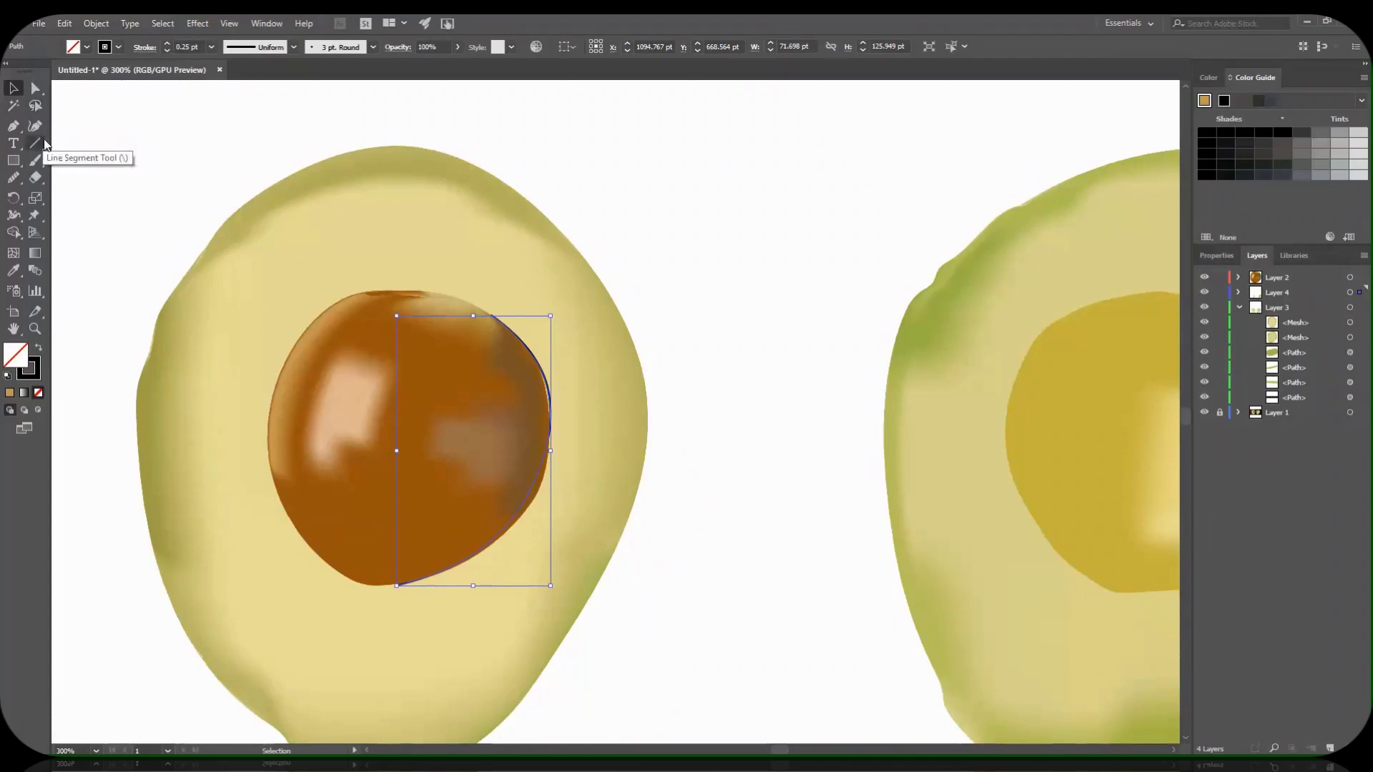
left_click(20, 252)
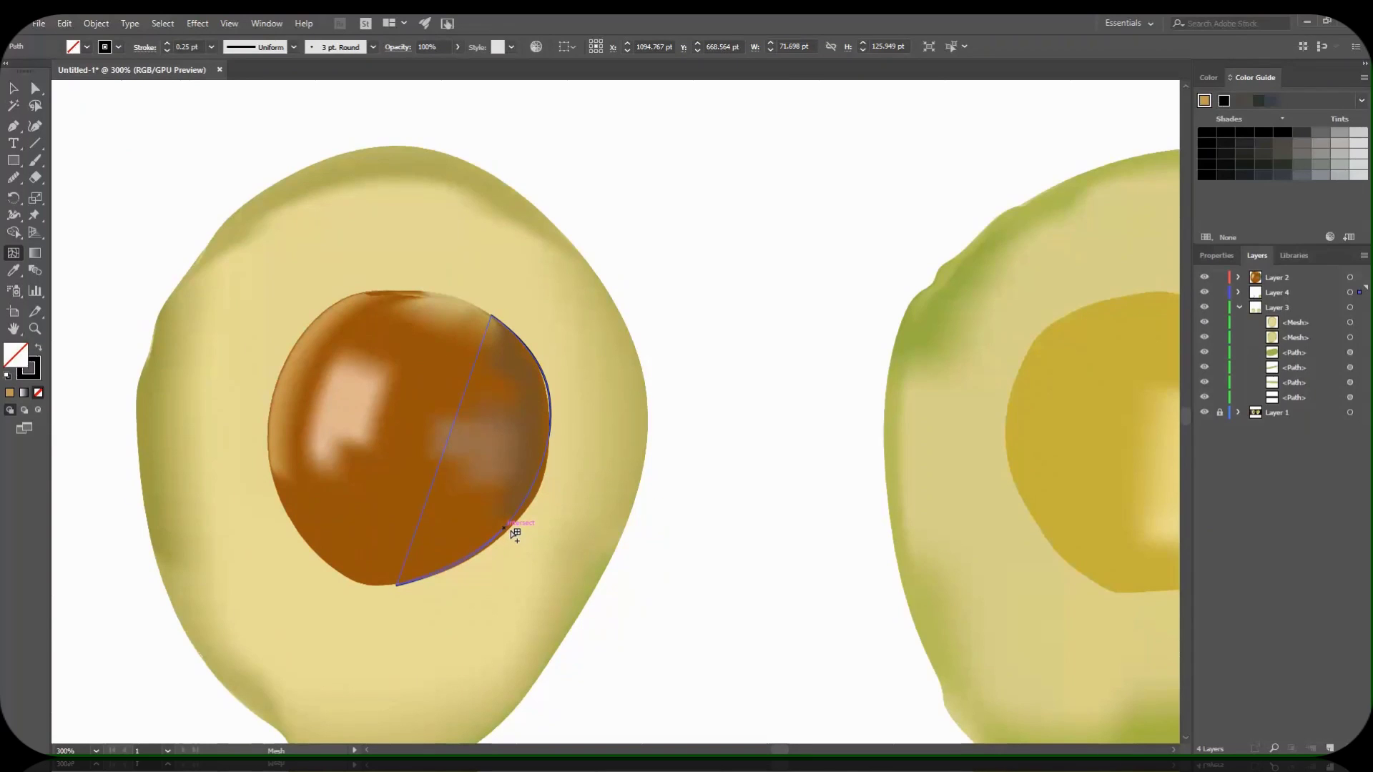
left_click(517, 534)
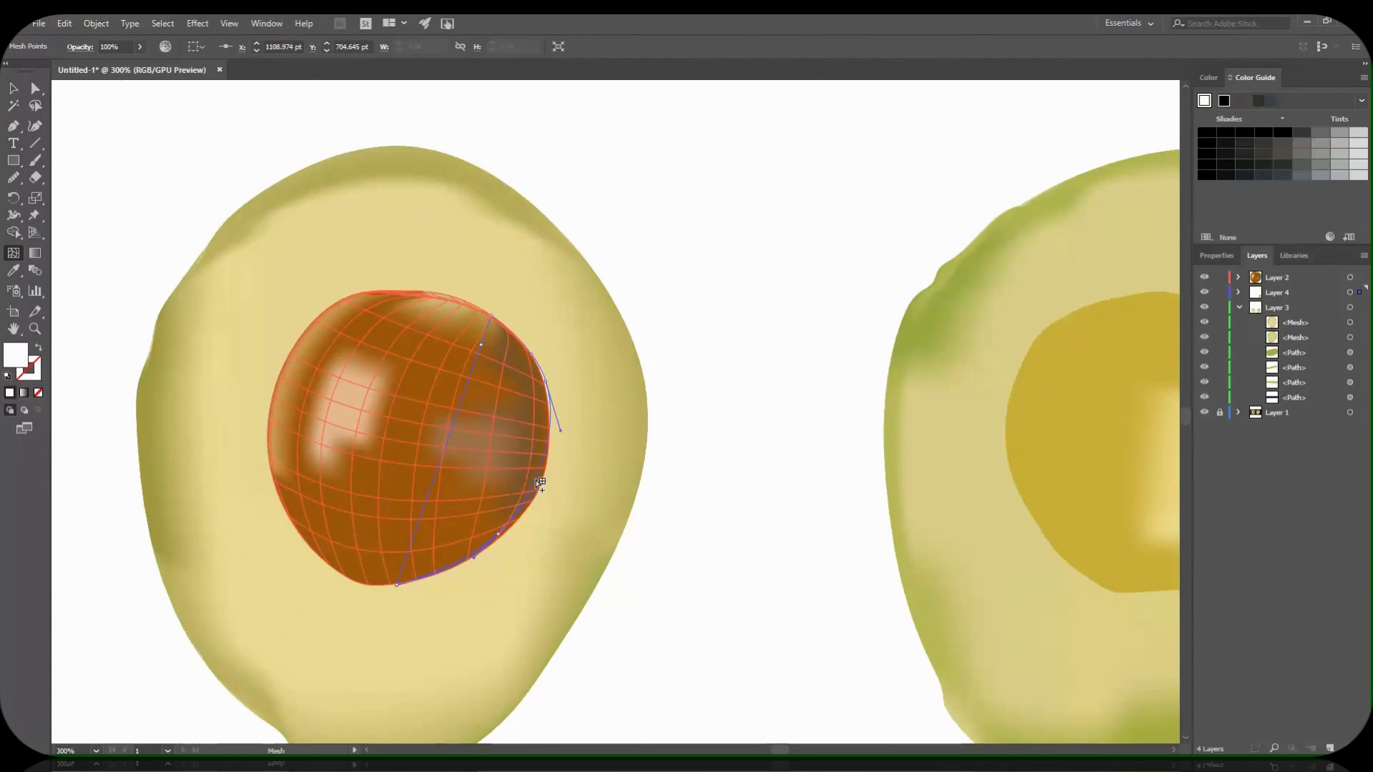
Undo the stray white mesh point and the smoothing of the pit-edge curve.
key("ctrl+a")
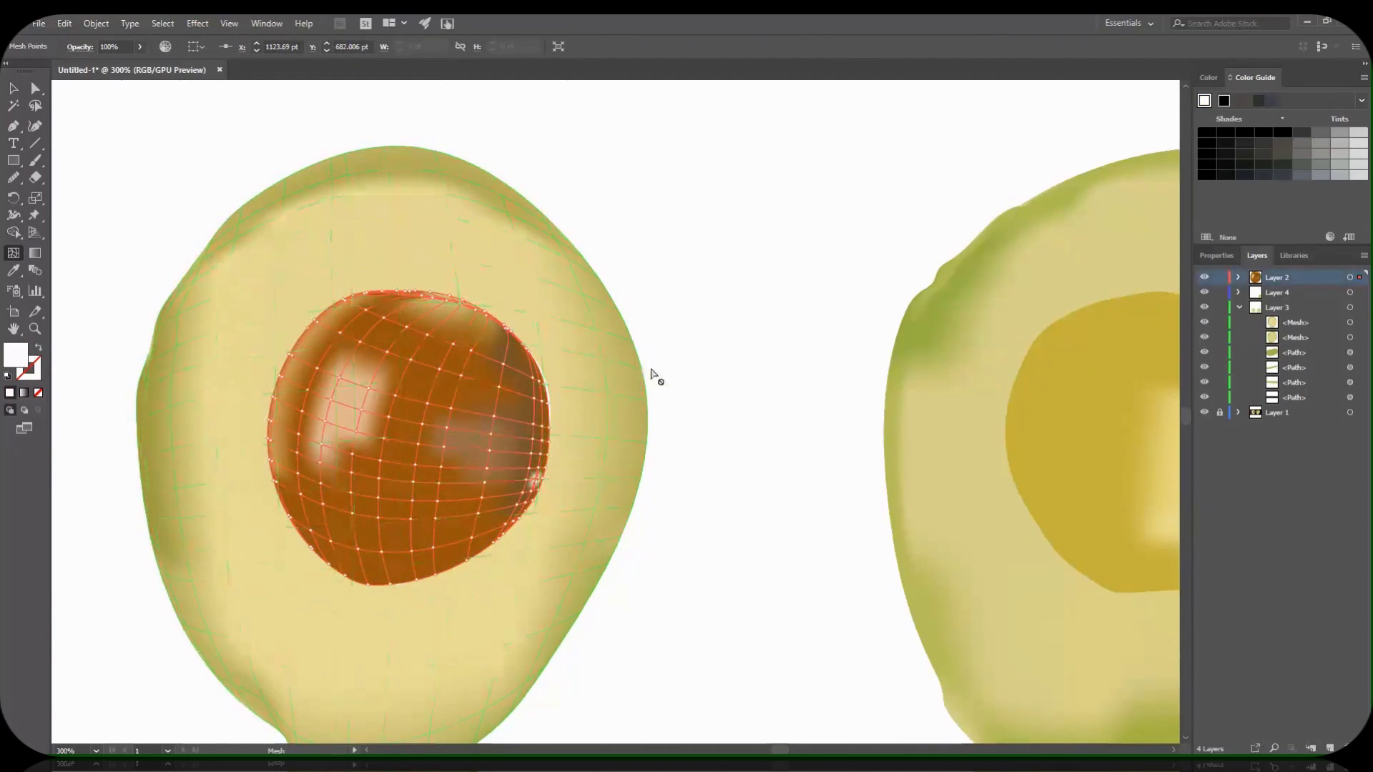
left_click(15, 86)
left_click(658, 176)
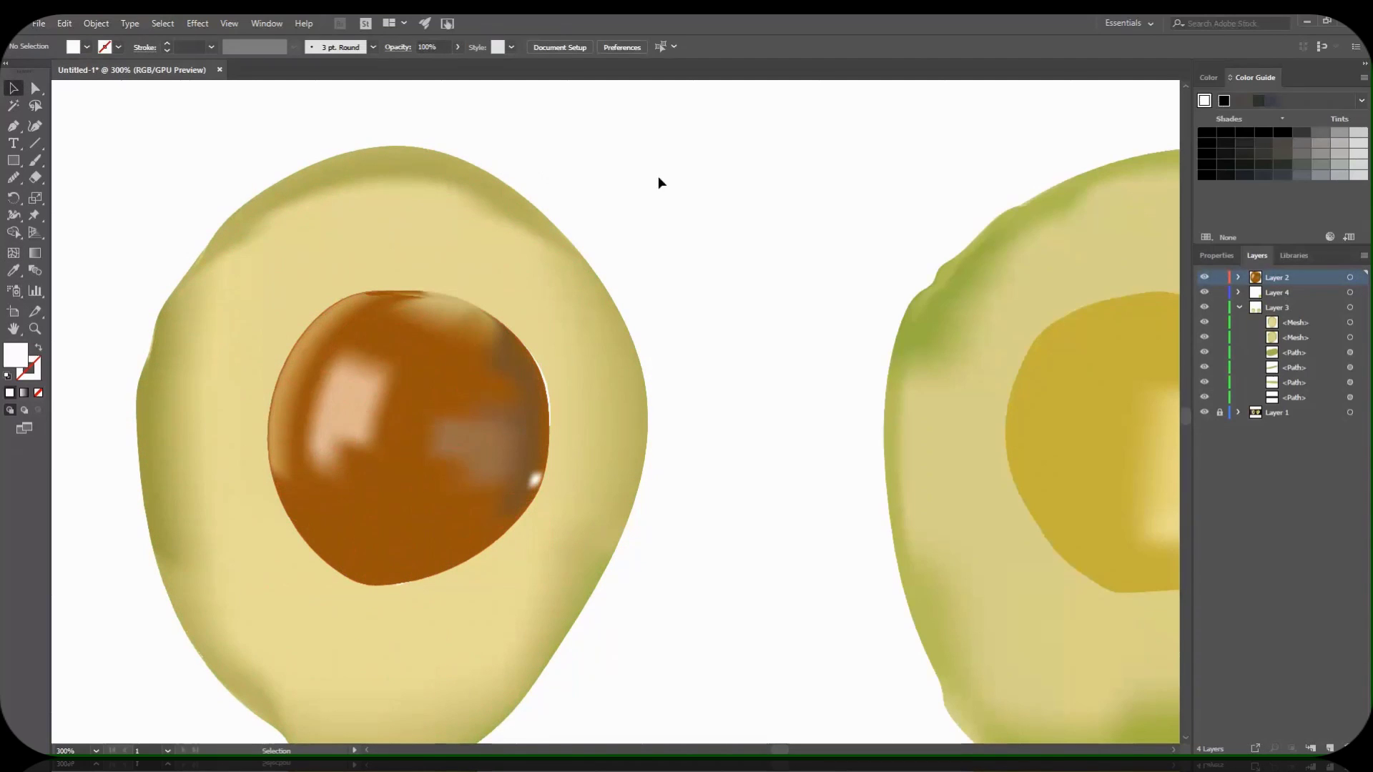
key("ctrl+z")
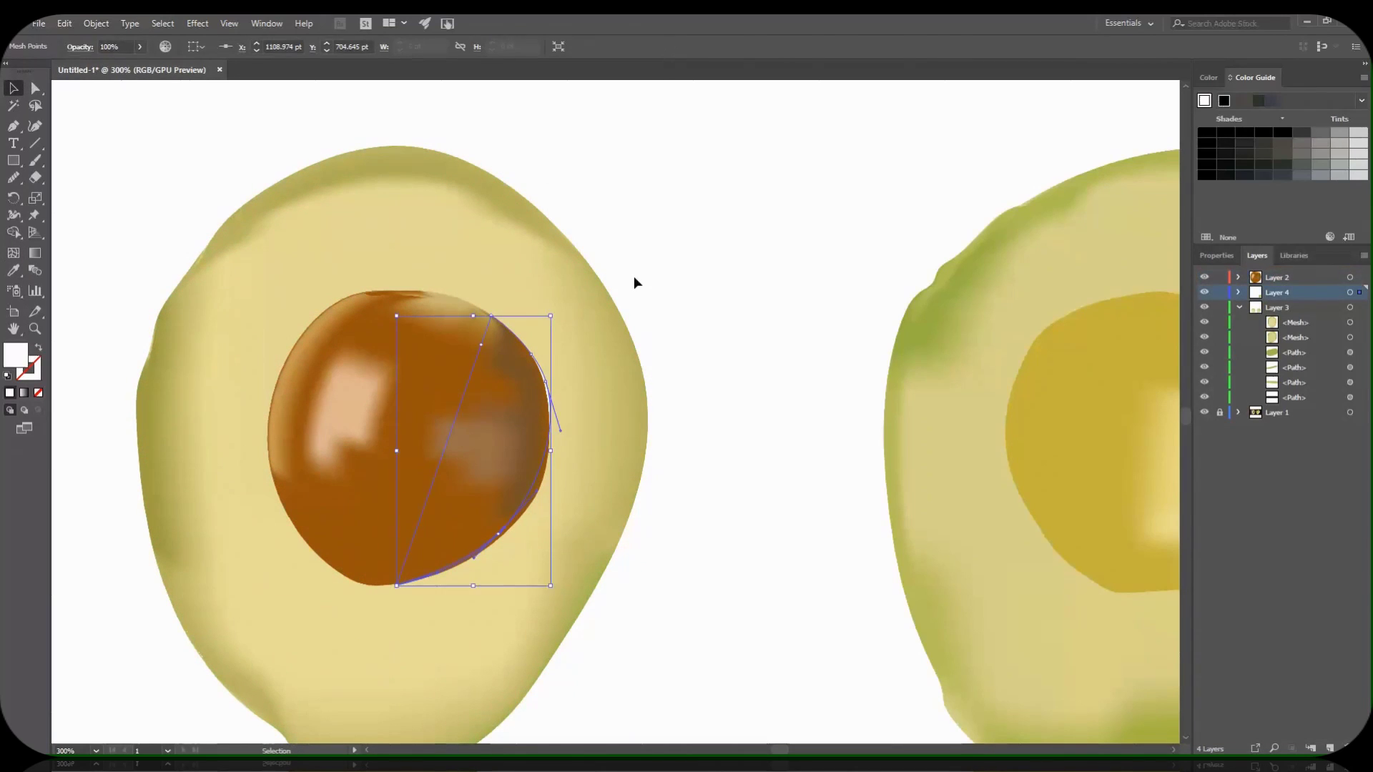
key("a")
key("ctrl+z")
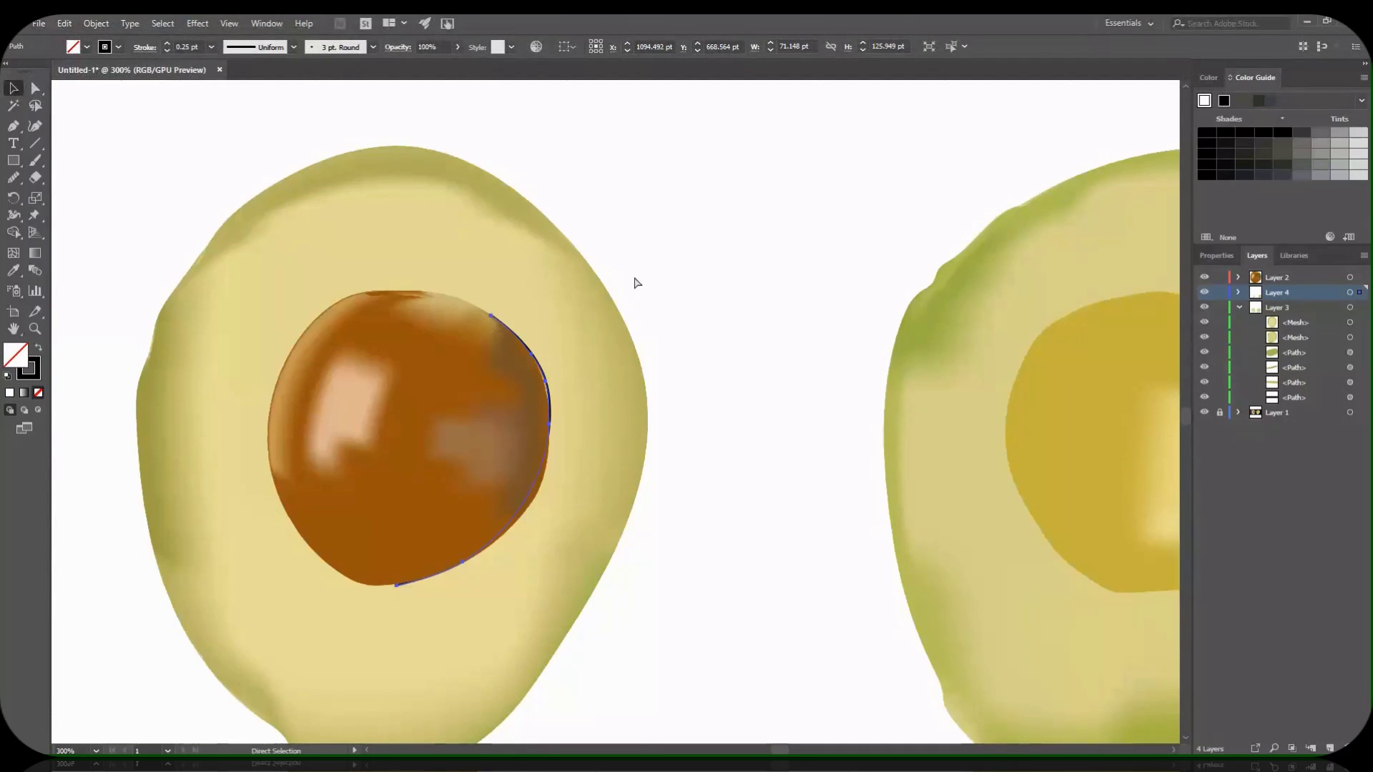
key("v")
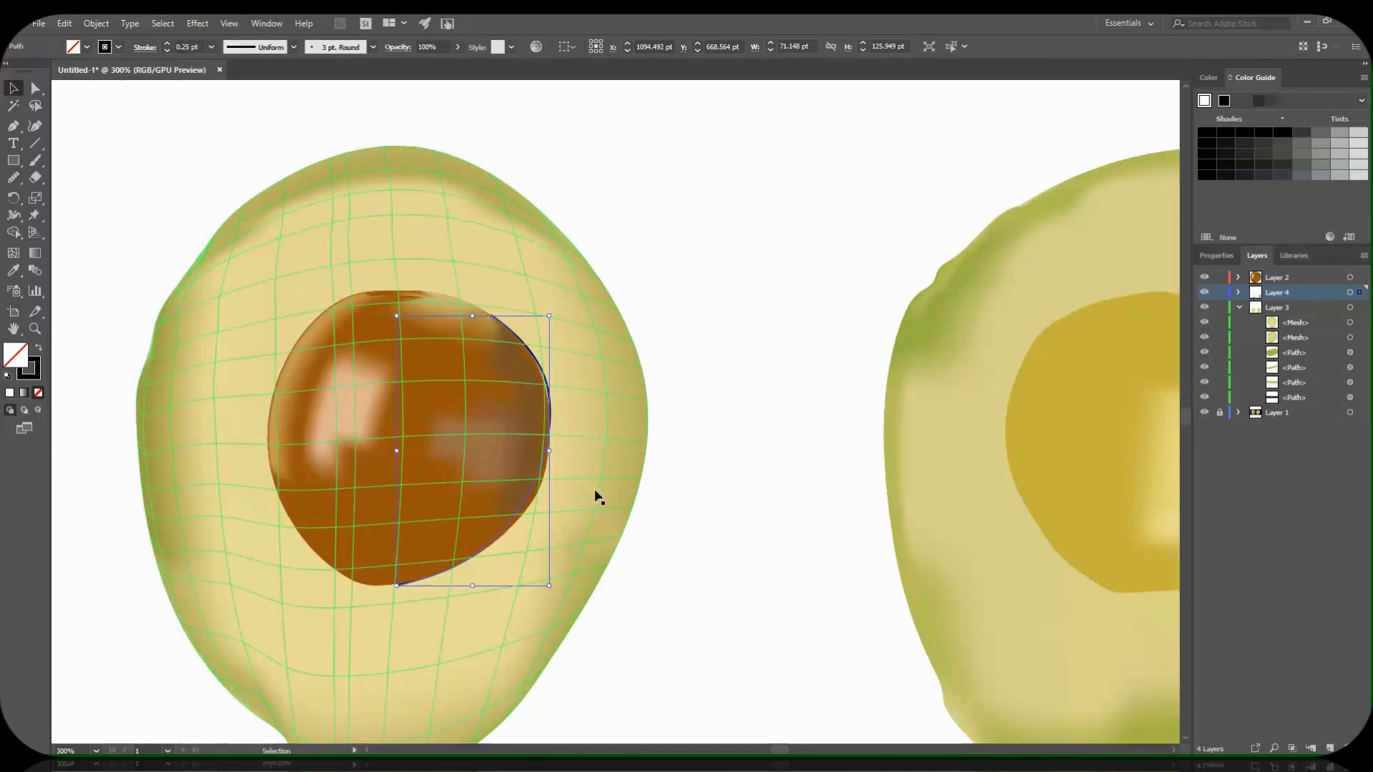
Extend the curve along the pit's right edge with the Pen, then move and delete it.
left_click(14, 133)
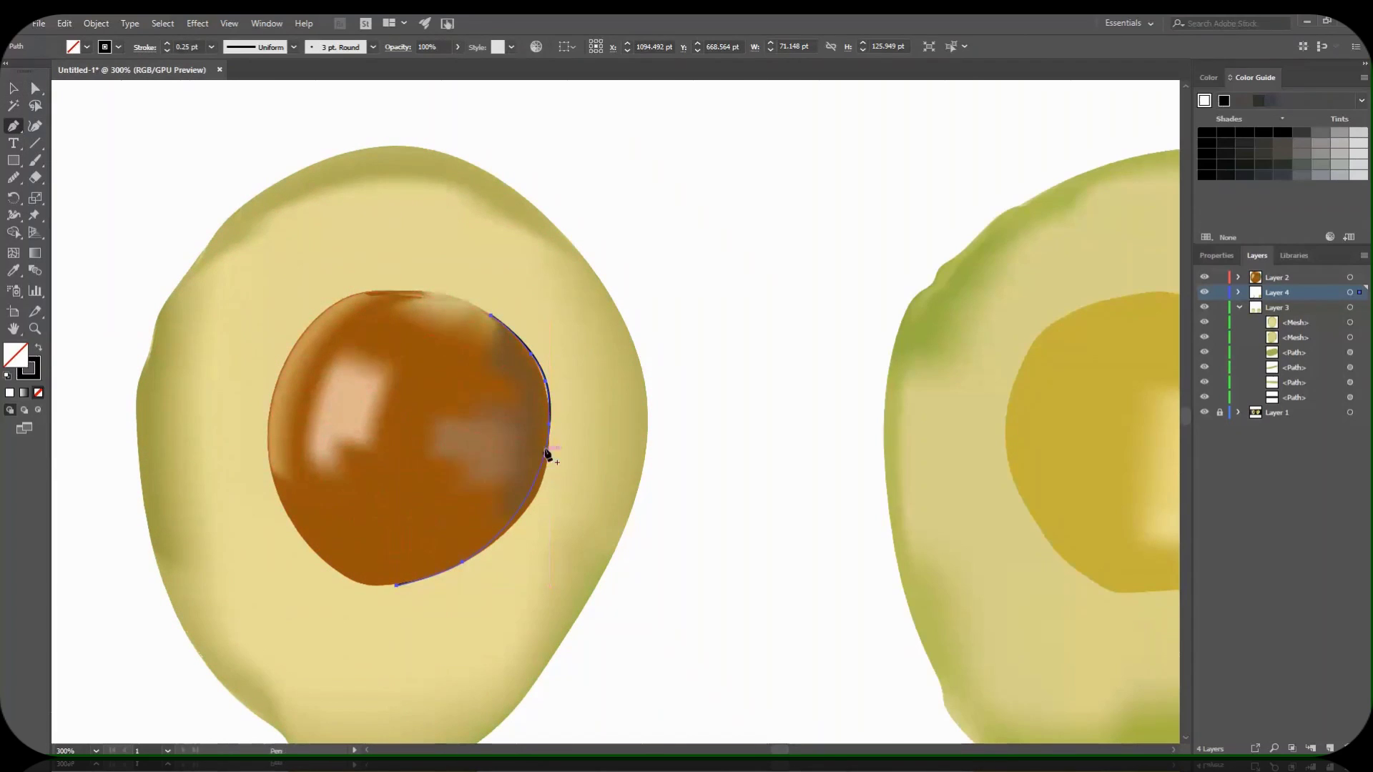
left_click(549, 405)
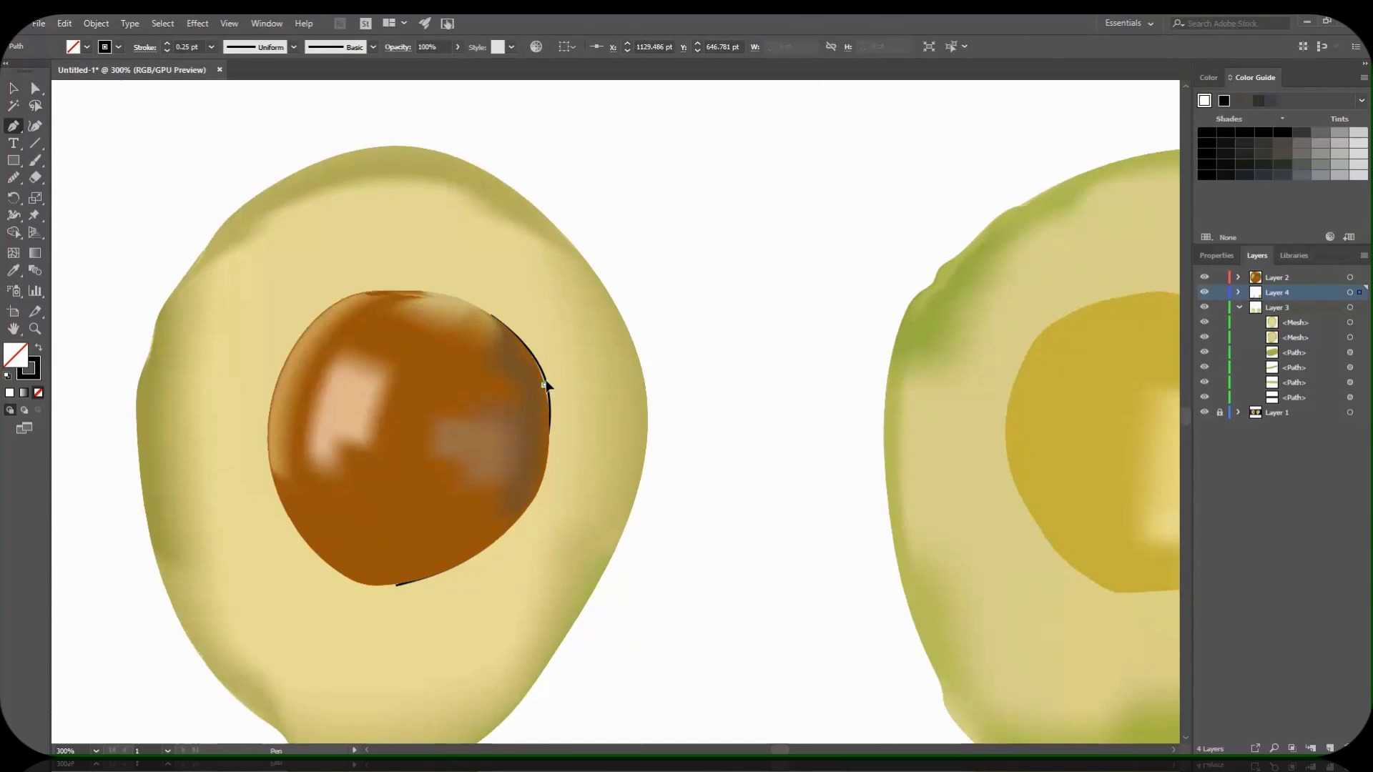
left_click_drag(546, 390, 556, 434)
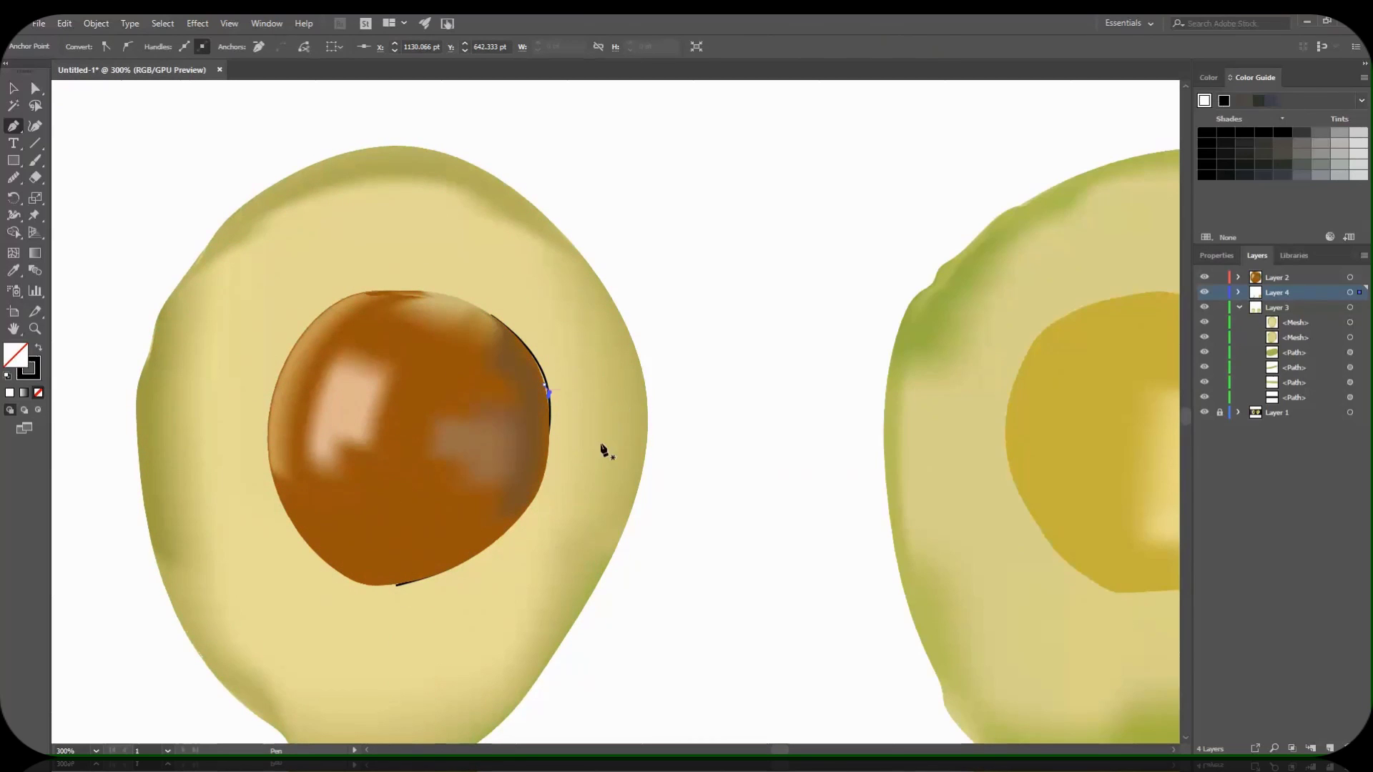
key("v")
left_click(566, 403)
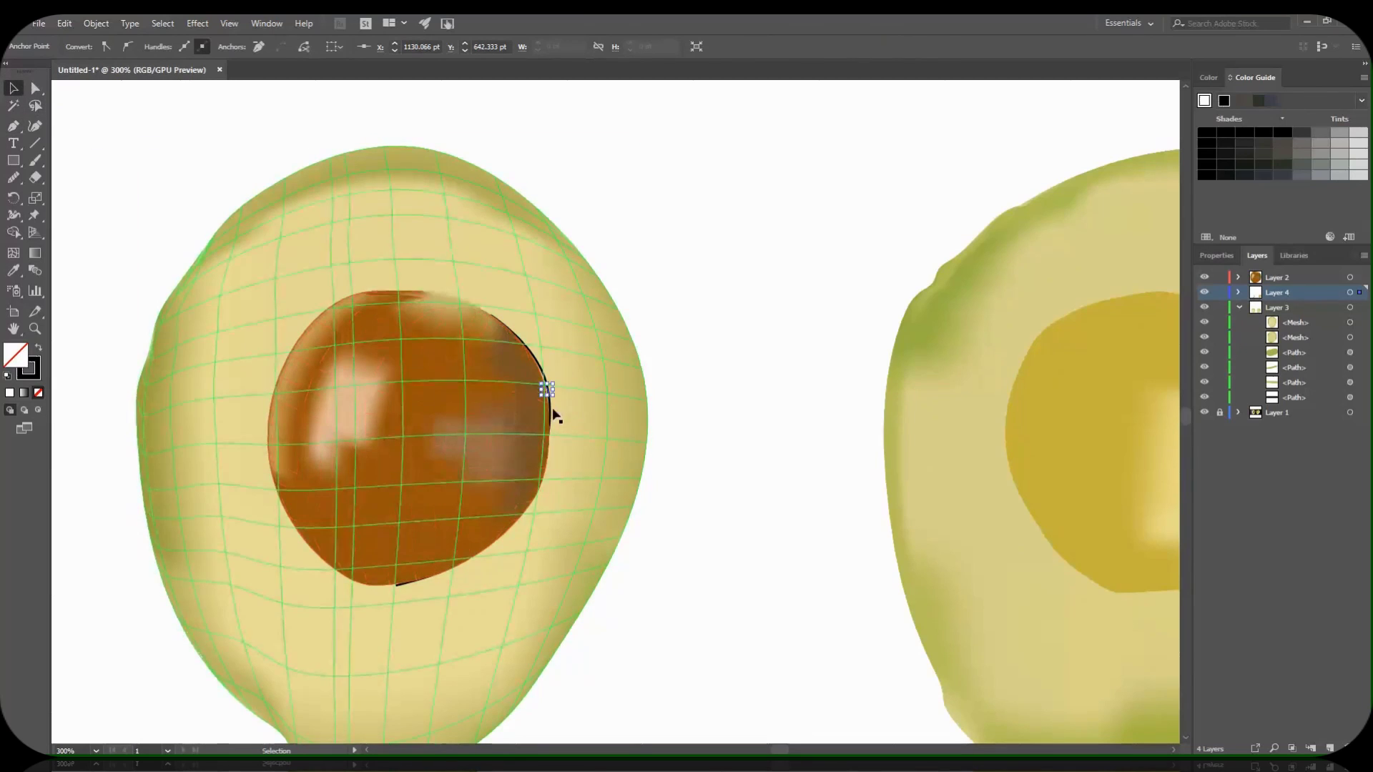
left_click_drag(545, 371, 593, 387)
key("Delete")
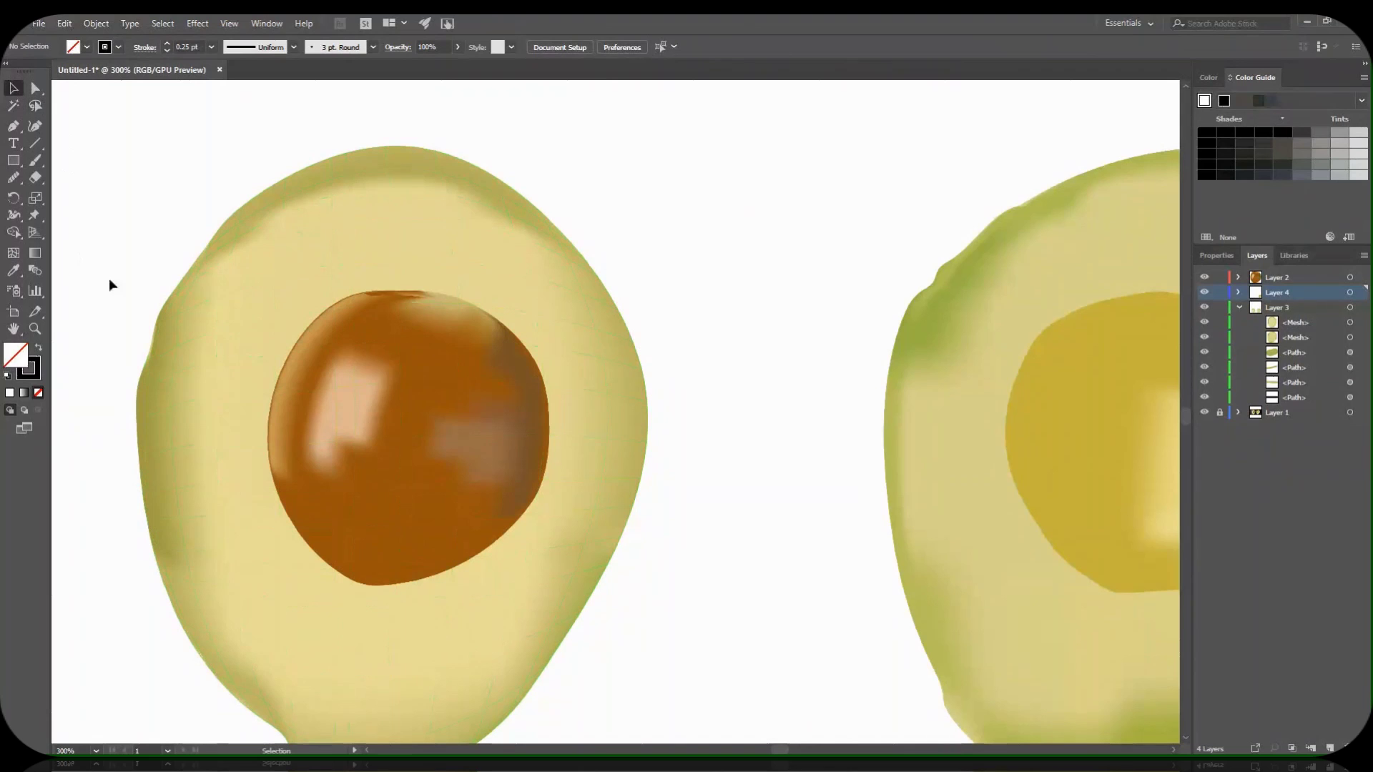
Paint a test brush stroke, then select the path along the pit's right edge.
left_click(35, 161)
left_click_drag(247, 110, 277, 100)
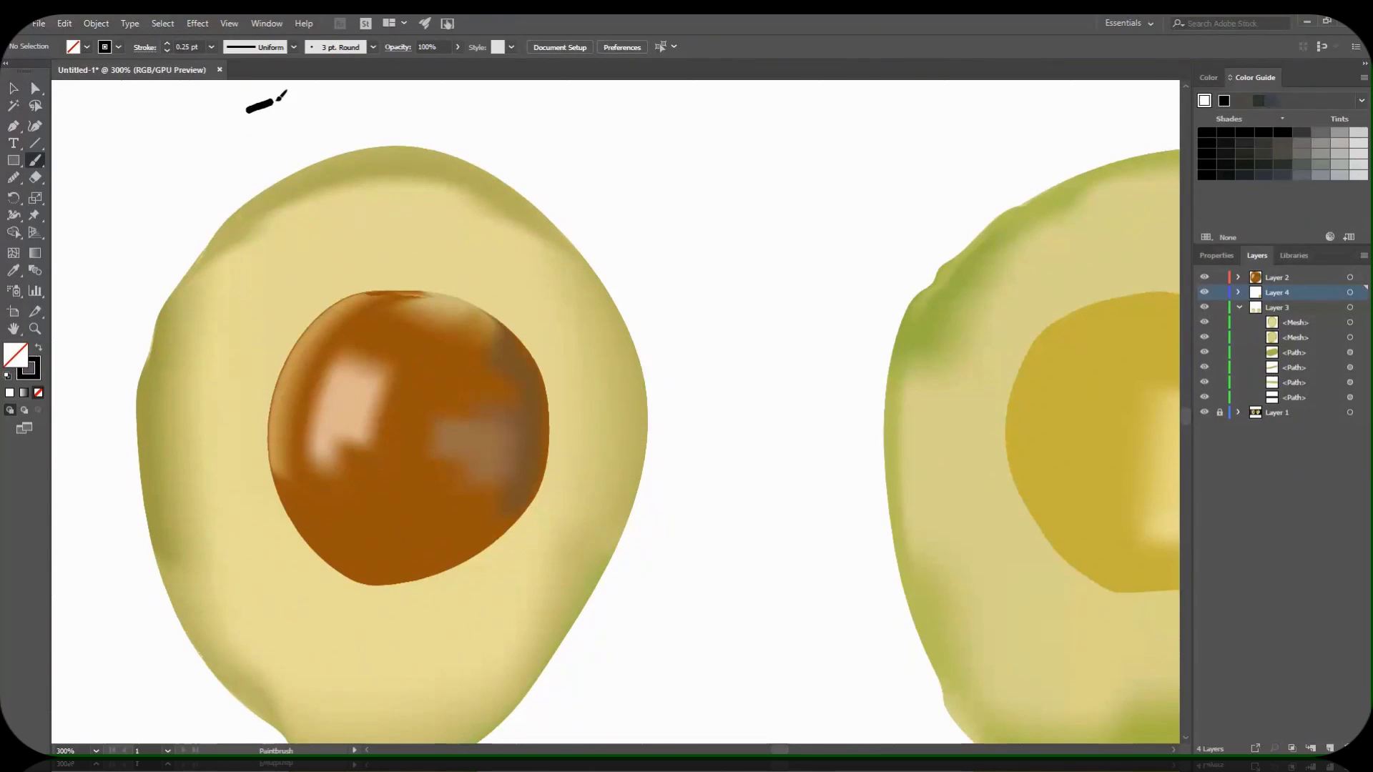
left_click(211, 47)
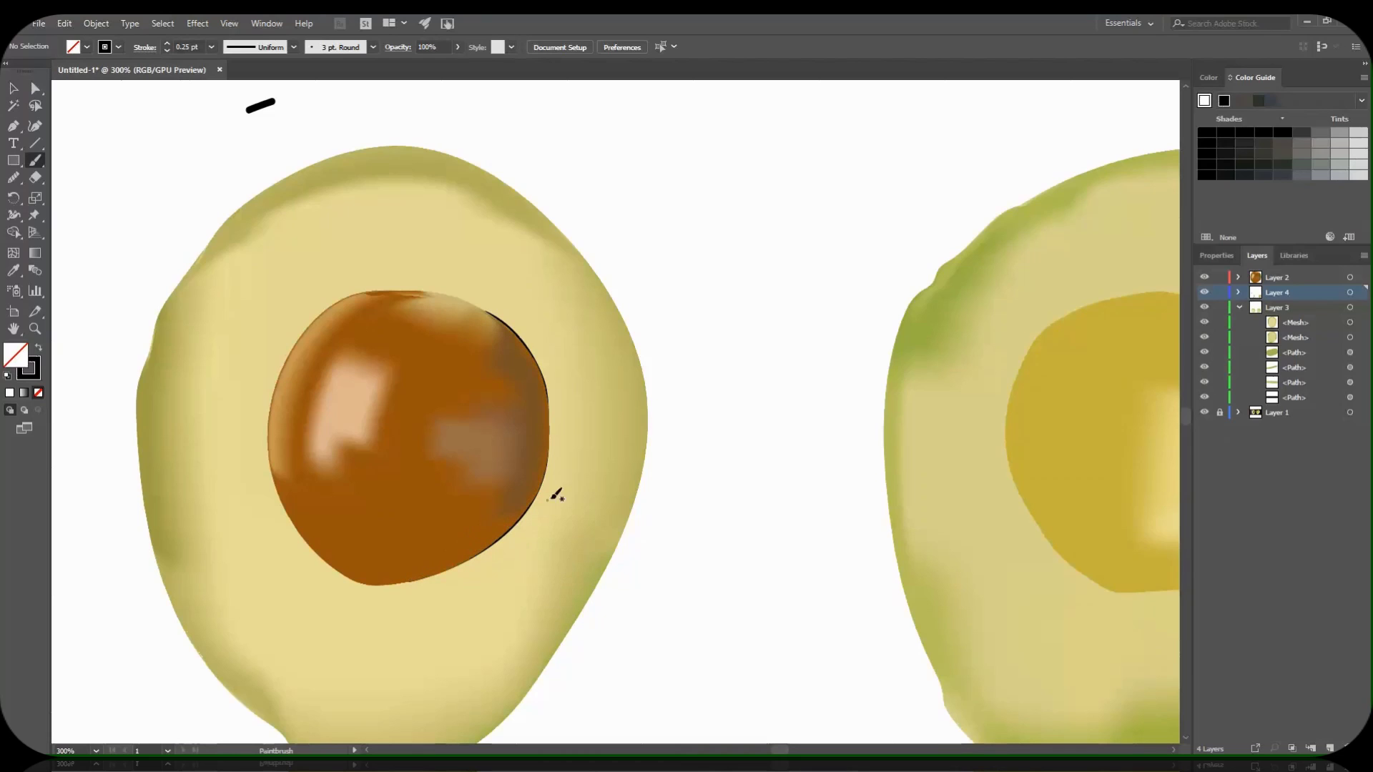
left_click(13, 88)
left_click(533, 339)
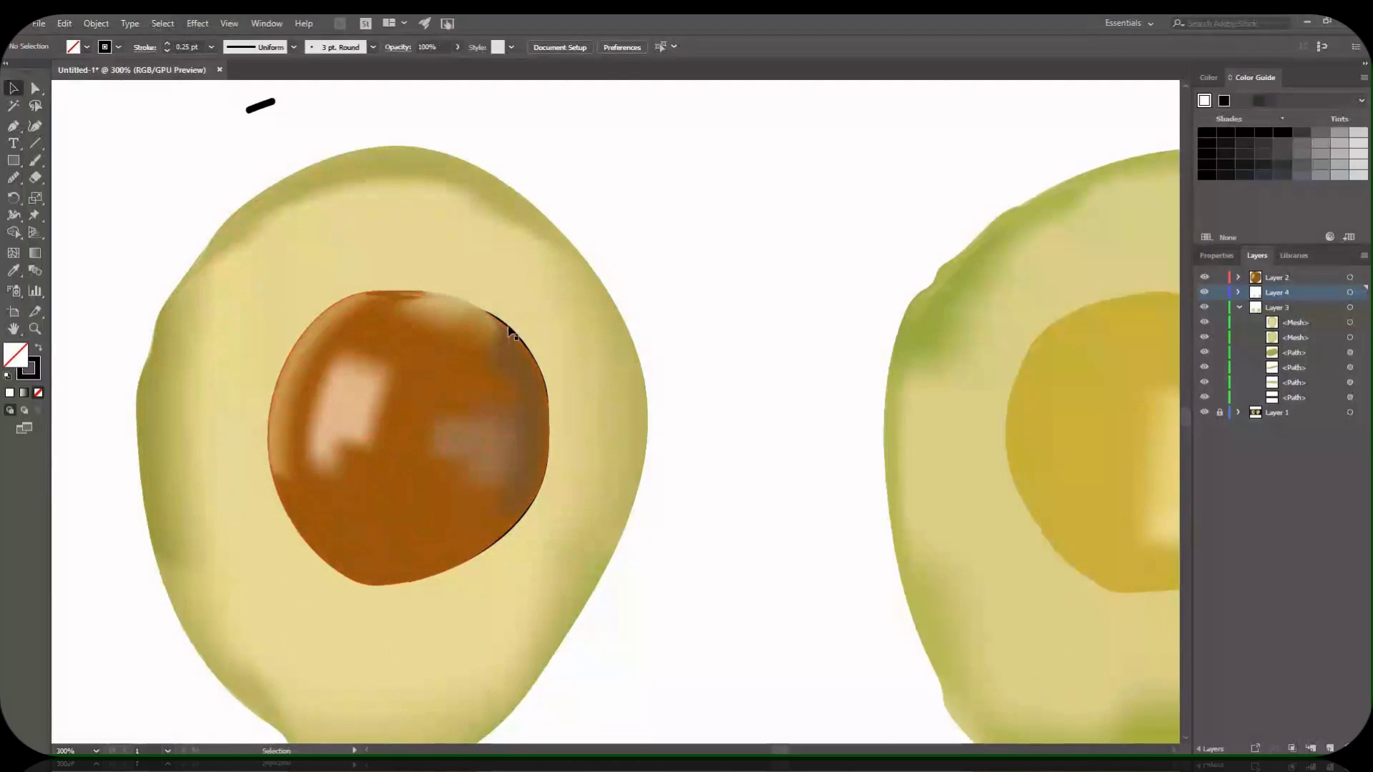
left_click(509, 330)
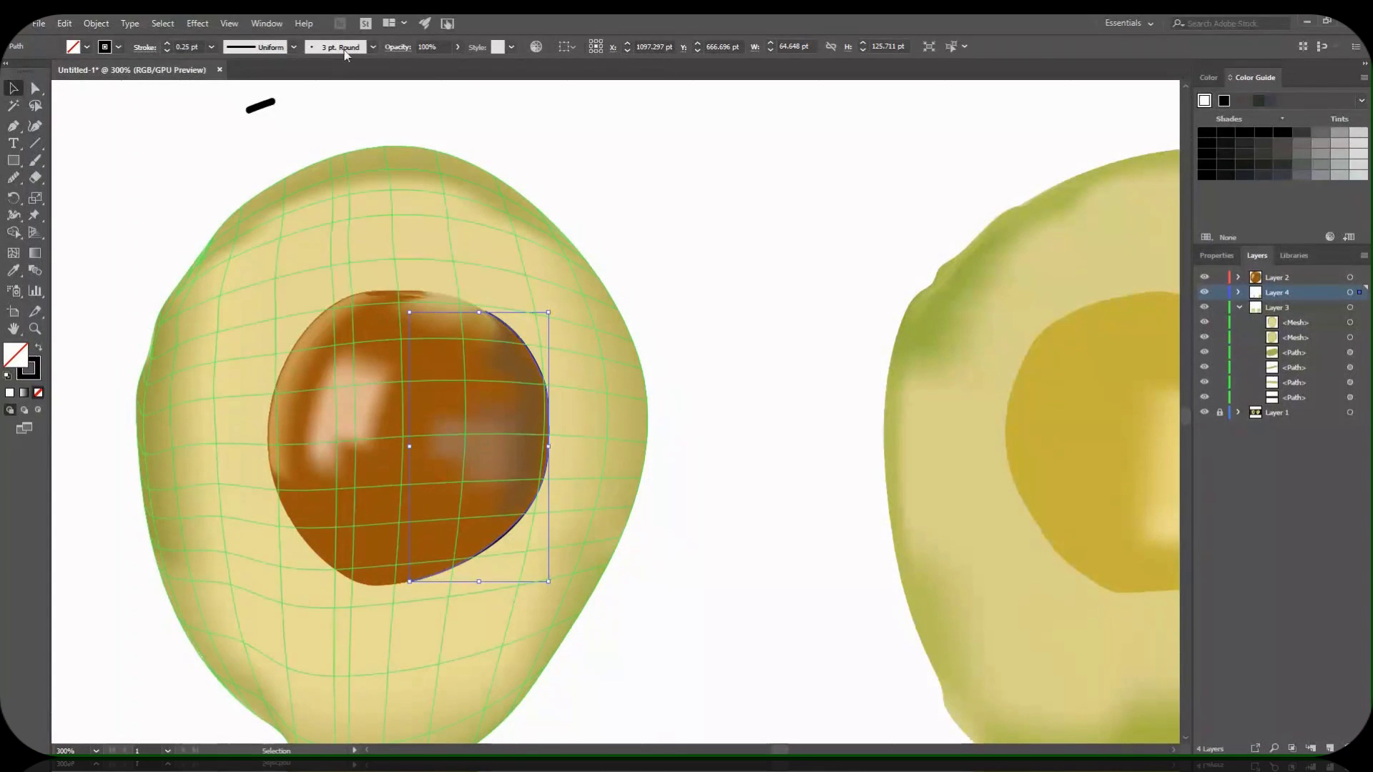
Apply the 3.00 textured brush at 0.5 pt to the pit-edge path and deselect.
left_click(372, 47)
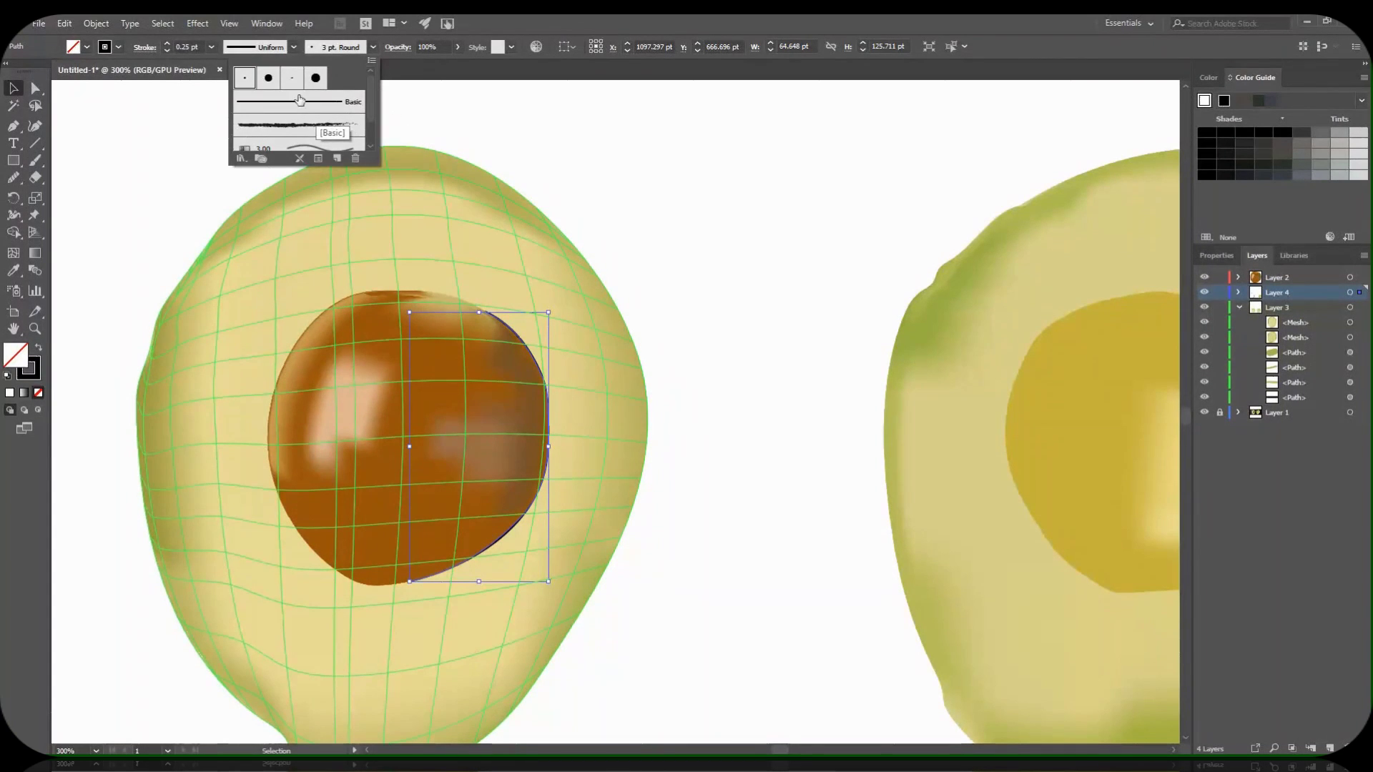
scroll(320, 107, "down", 1)
left_click(308, 115)
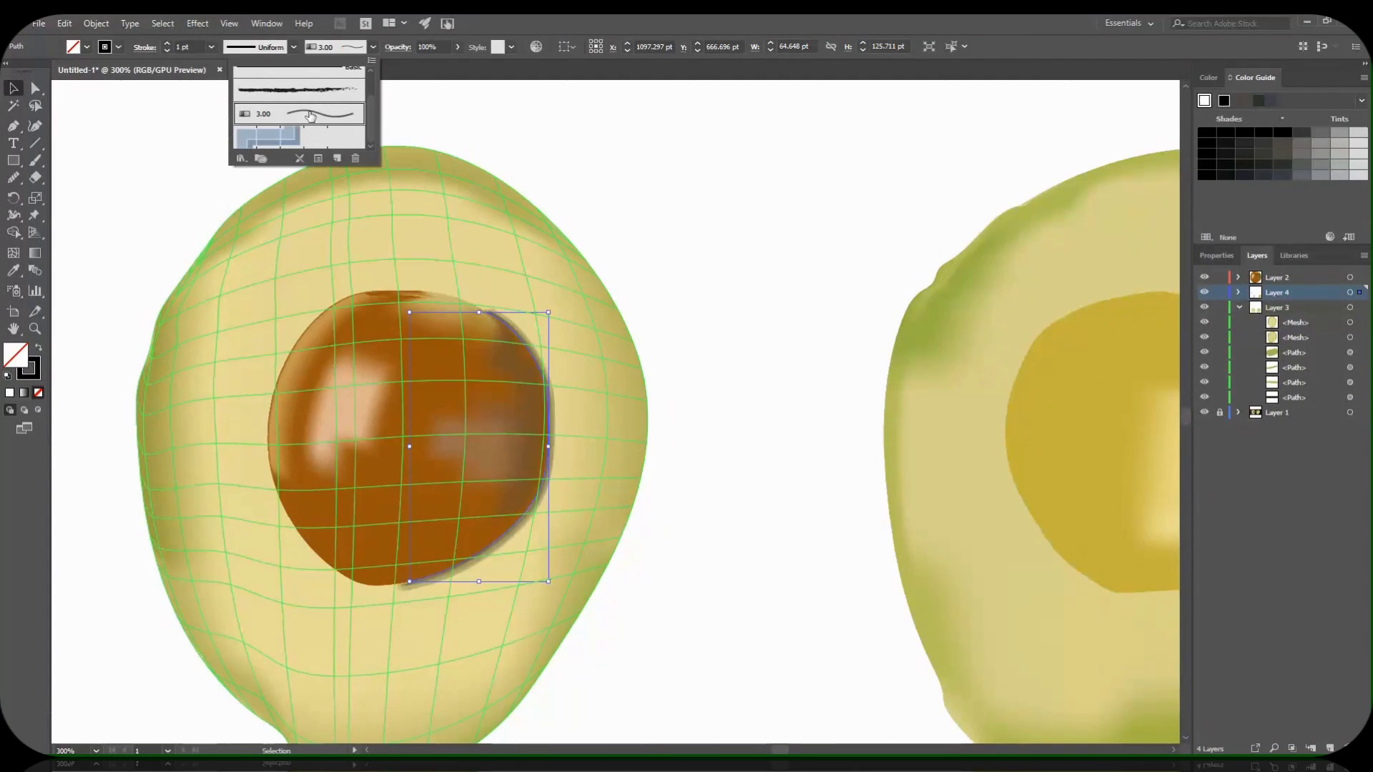
left_click(518, 32)
left_click(294, 47)
left_click(212, 47)
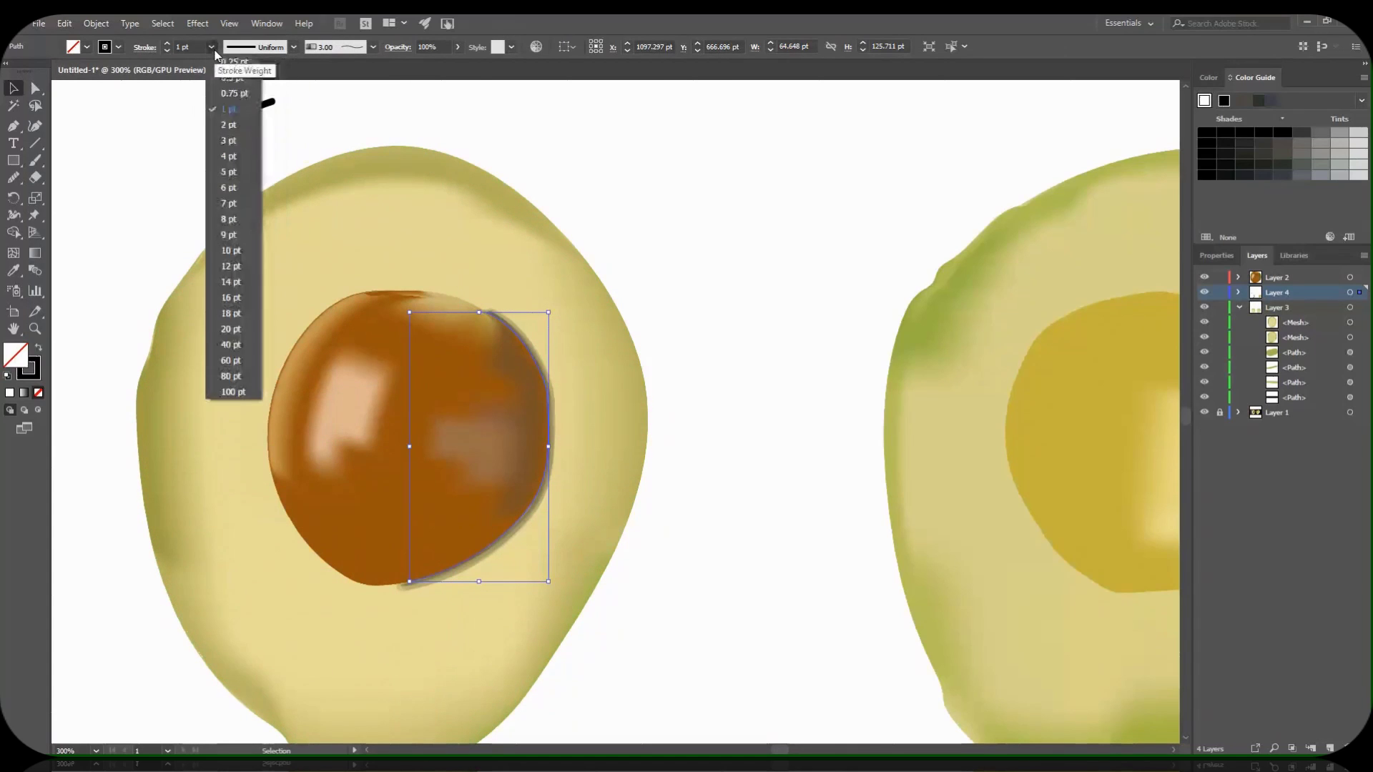
left_click(229, 78)
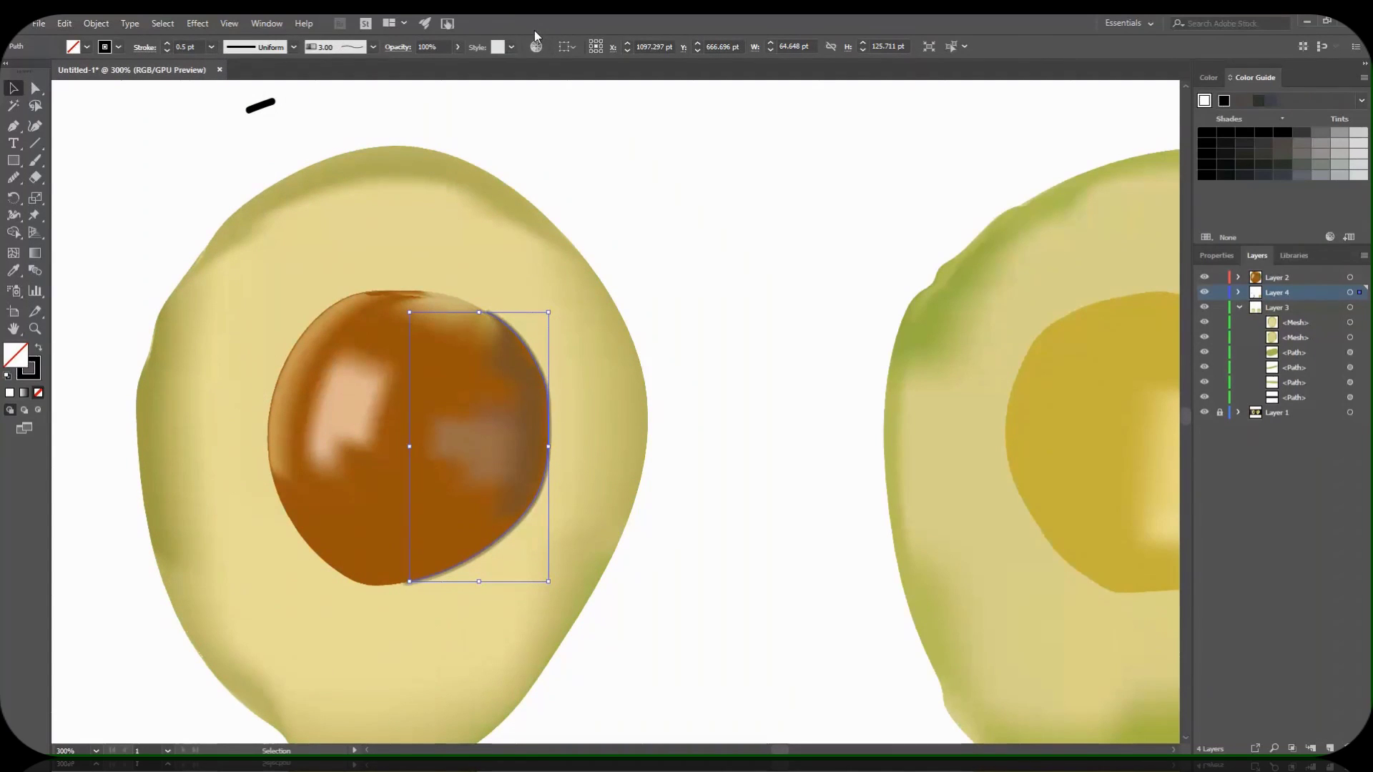
left_click(653, 226)
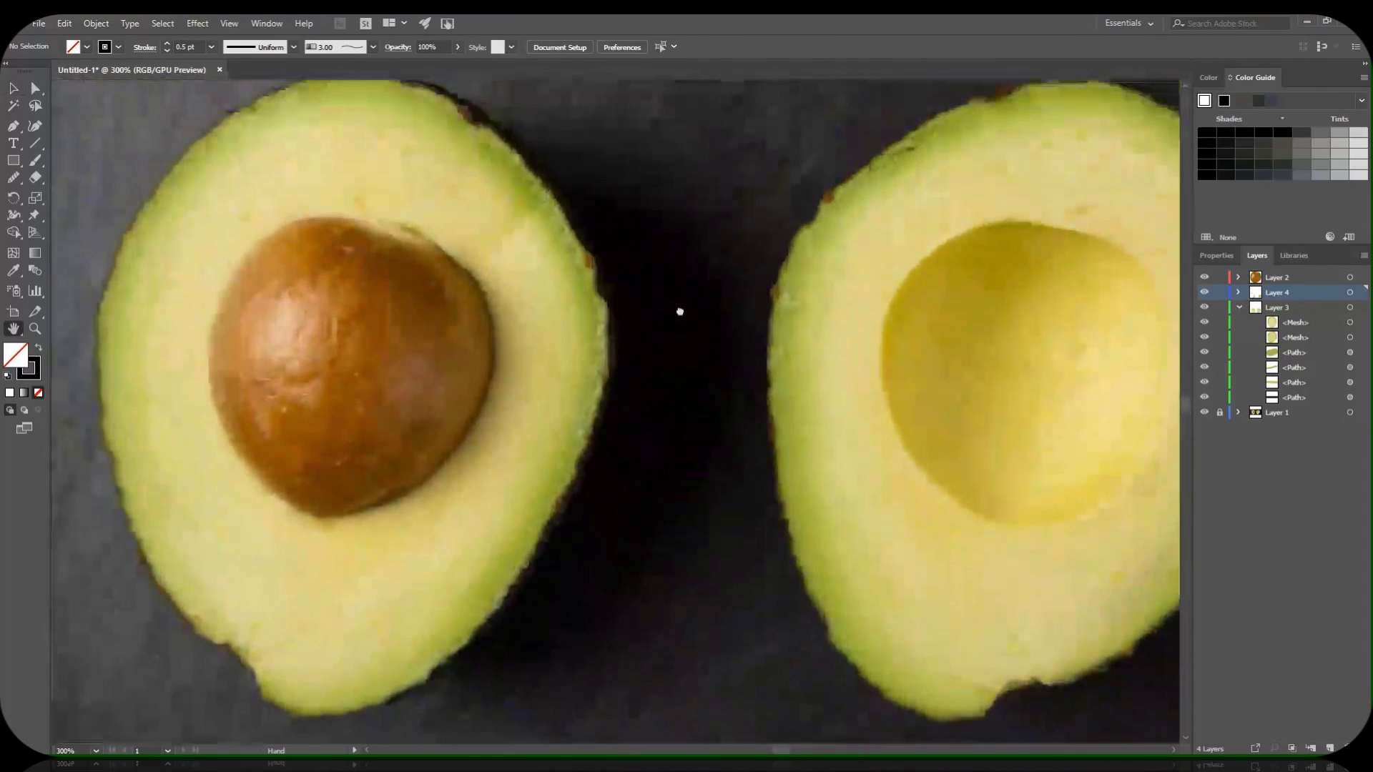
Set the Paintbrush to the 3 pt. Round brush with a 0.25 pt stroke.
left_click_drag(681, 311, 681, 320)
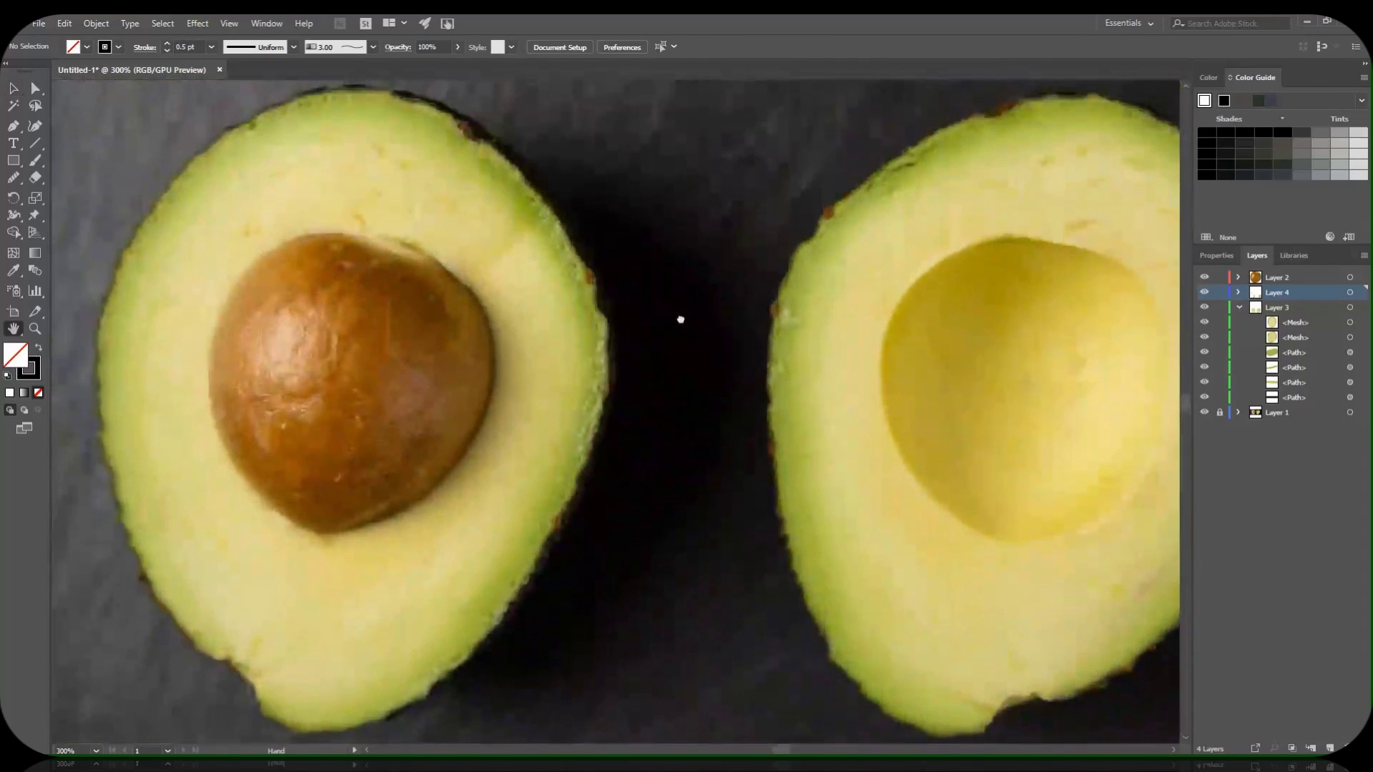
left_click(40, 156)
left_click_drag(590, 101, 642, 101)
left_click(372, 48)
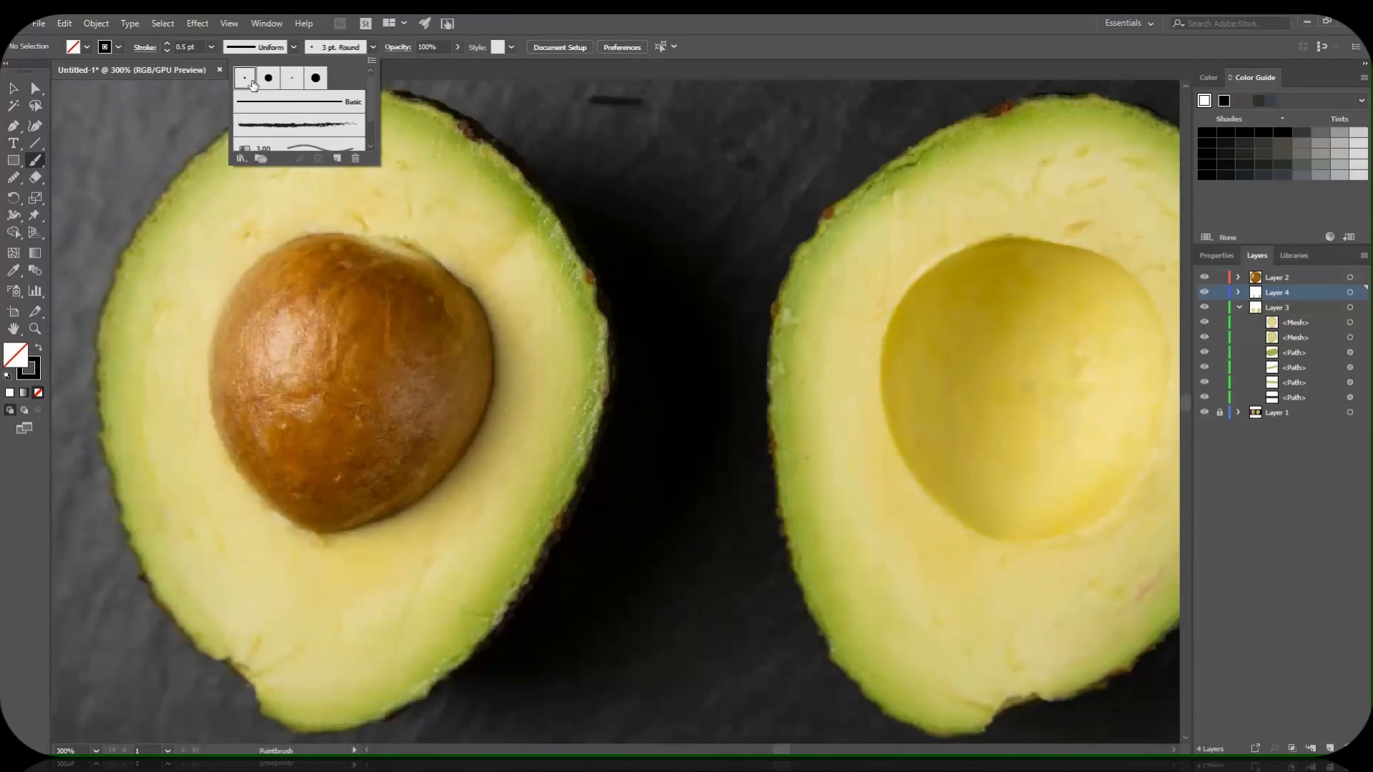
left_click(301, 93)
left_click(211, 48)
left_click(227, 63)
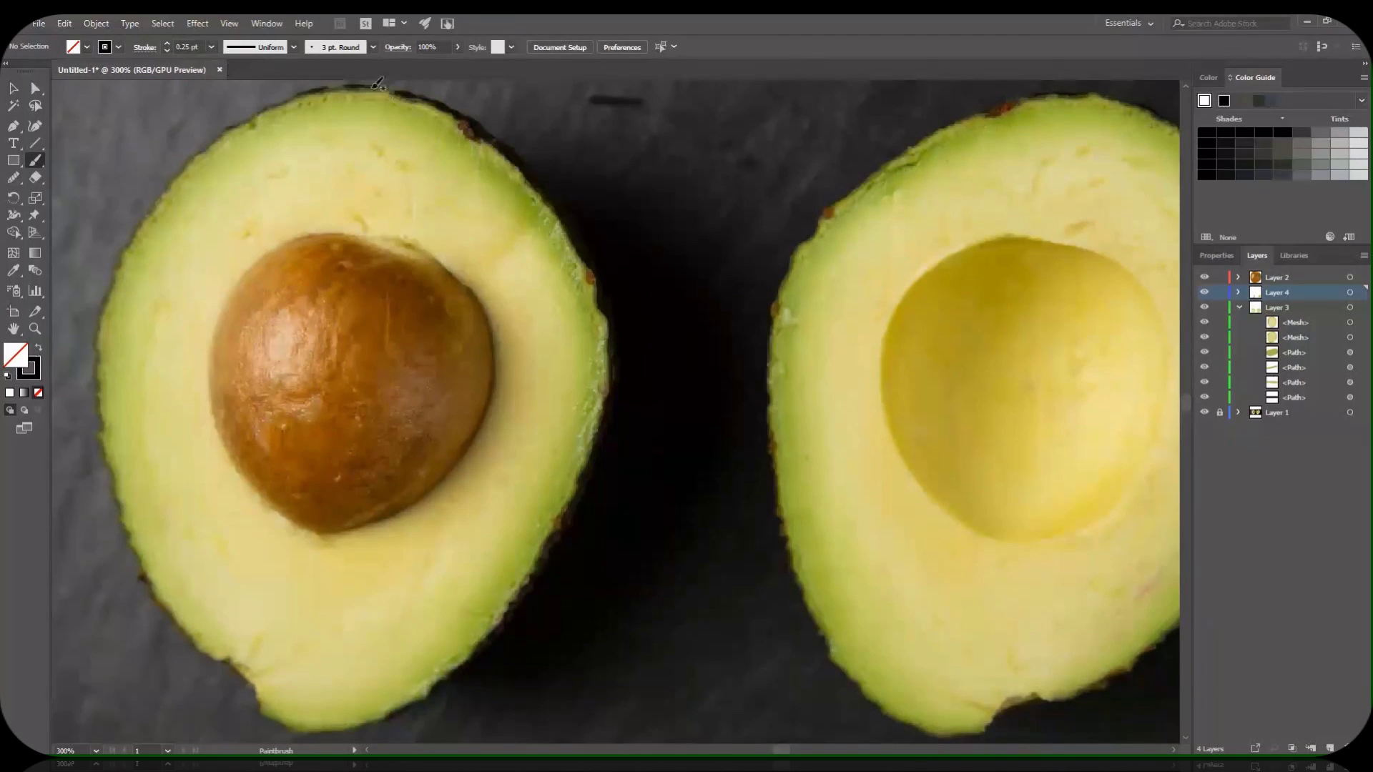
Trace the photo avocado's edge from the top down along the right to the lower right.
left_click_drag(407, 89, 512, 152)
left_click_drag(604, 264, 619, 302)
left_click_drag(612, 430, 592, 480)
left_click_drag(564, 534, 500, 635)
Expand Layer 4 and select the newly traced edge path.
left_click(1238, 292)
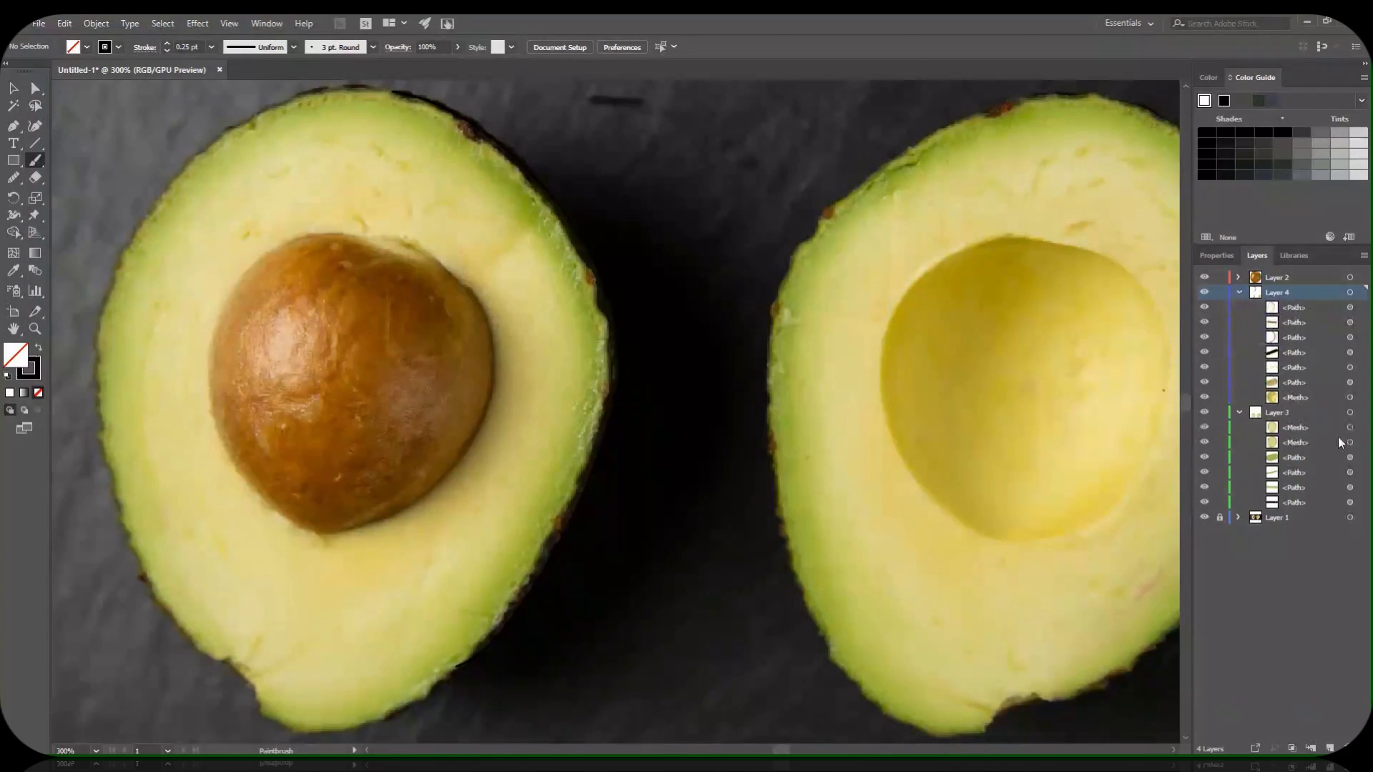
left_click(1302, 307)
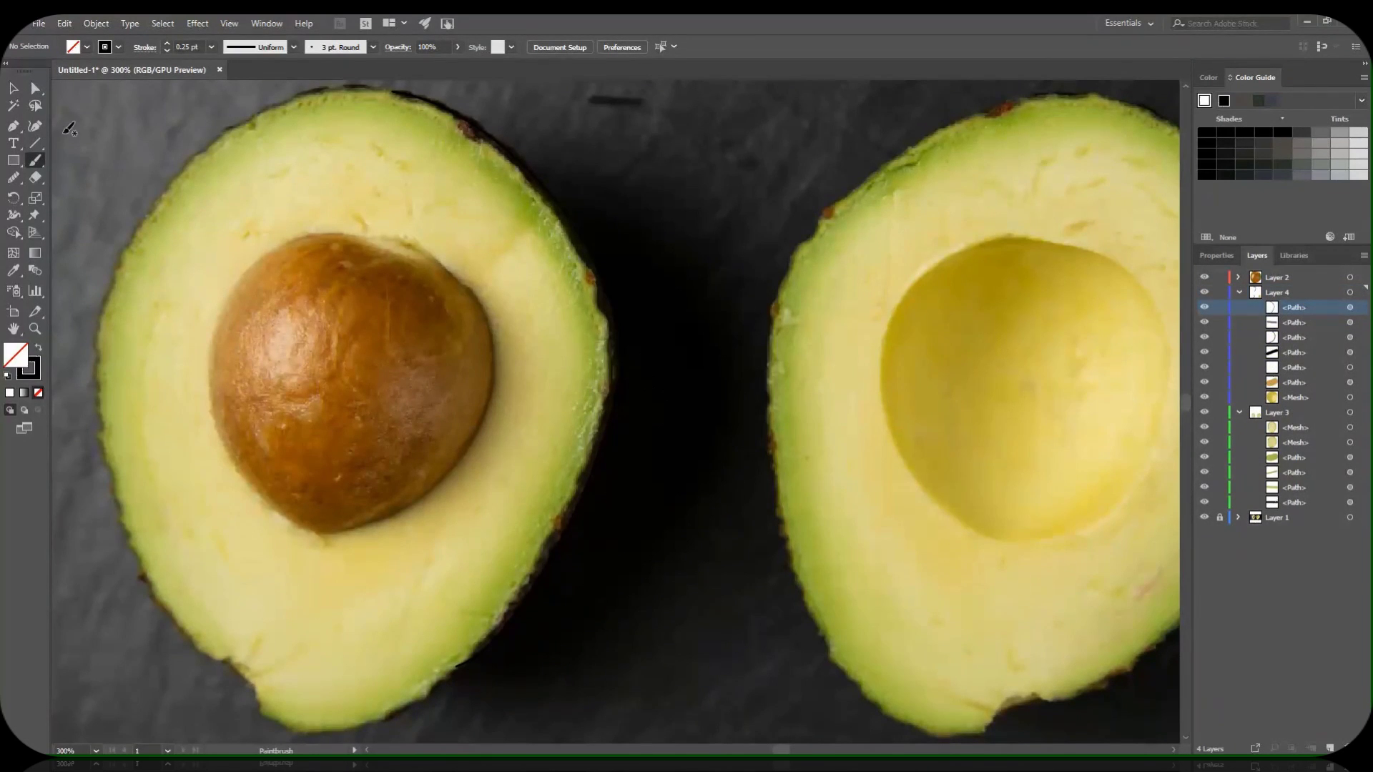
left_click(13, 88)
left_click(599, 268)
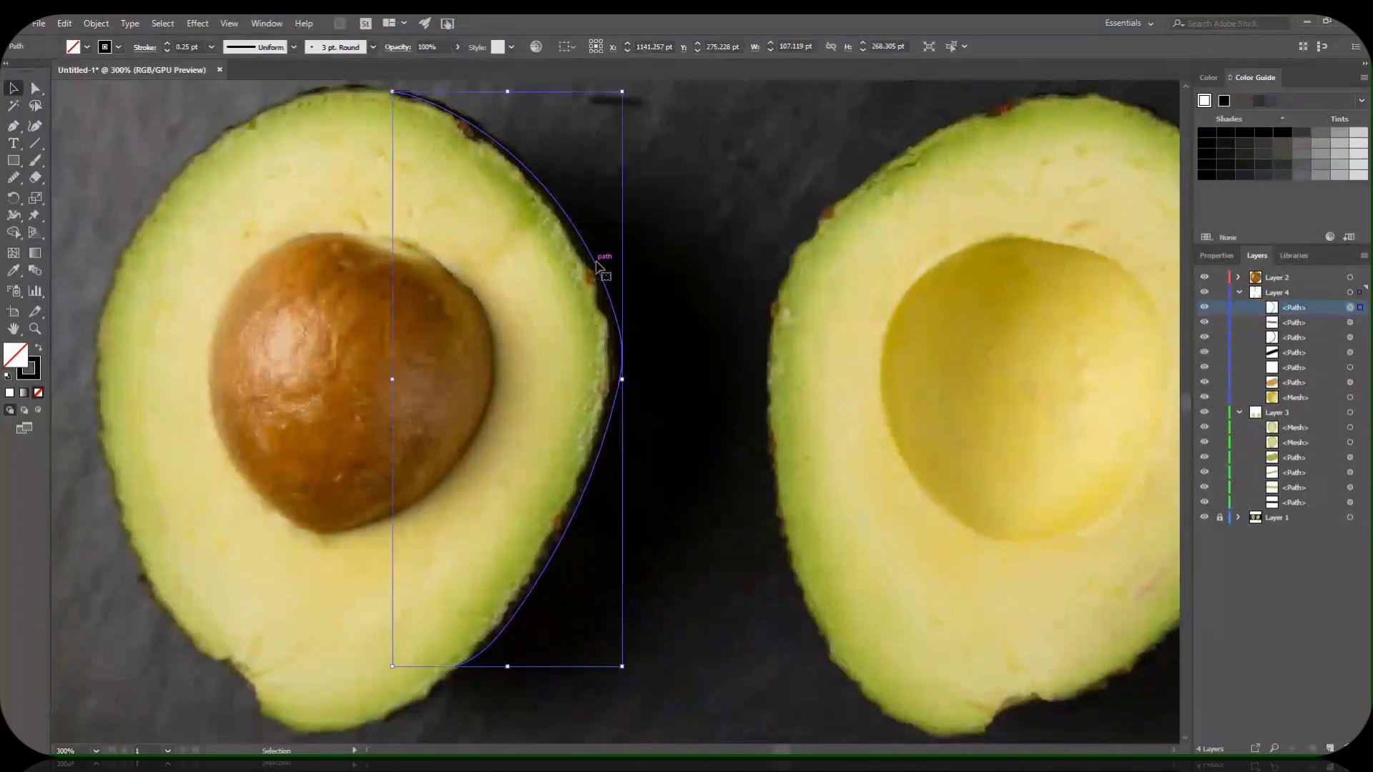
left_click(1303, 473)
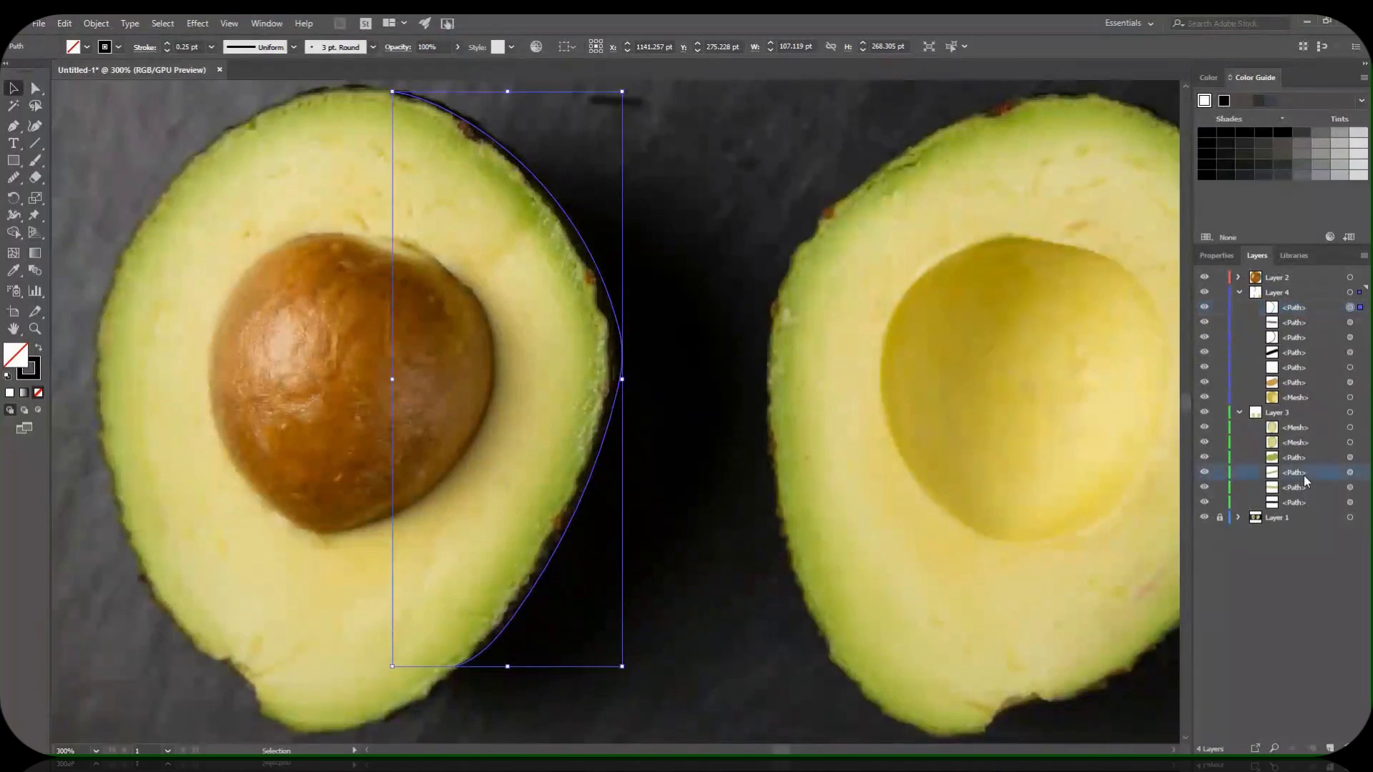
Create Layer 5 and move the traced edge path into it.
left_click(707, 342)
left_click(615, 309)
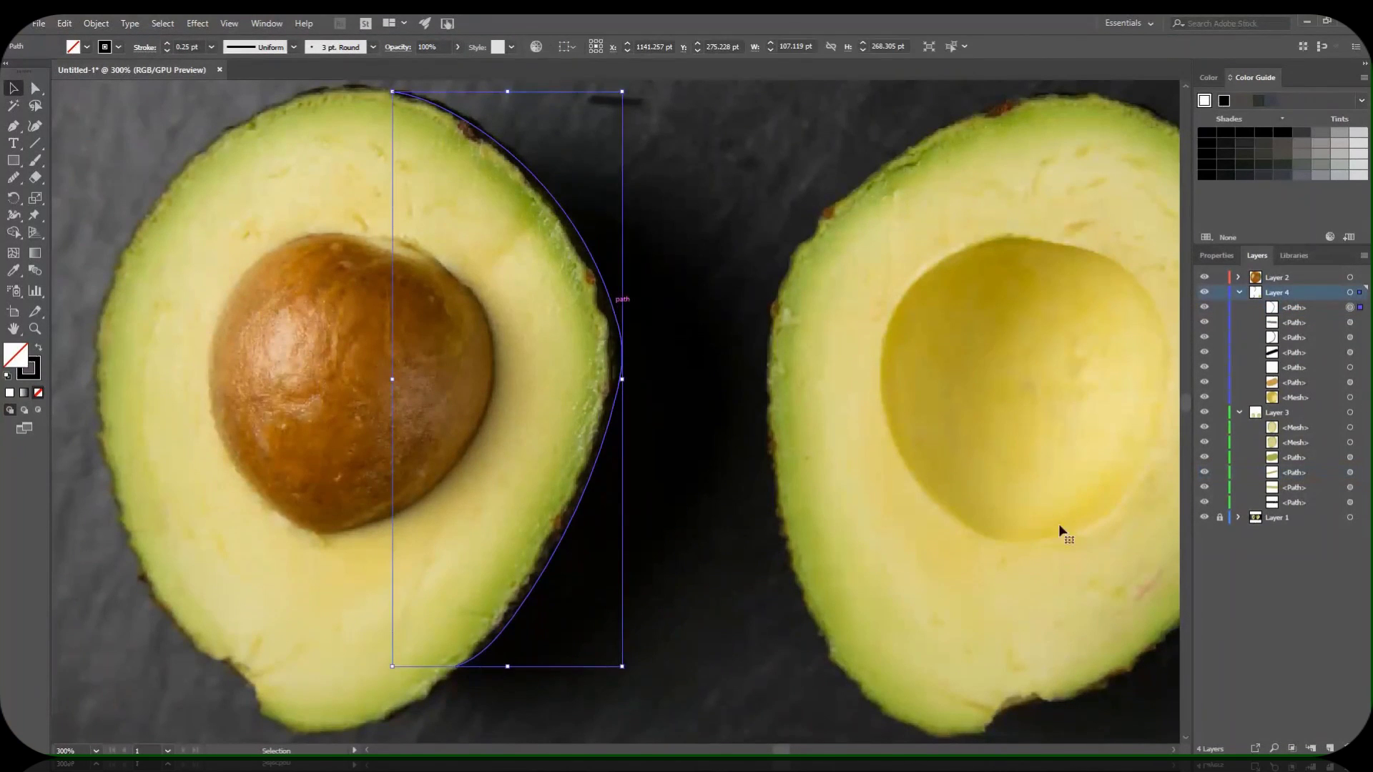
left_click(1330, 749)
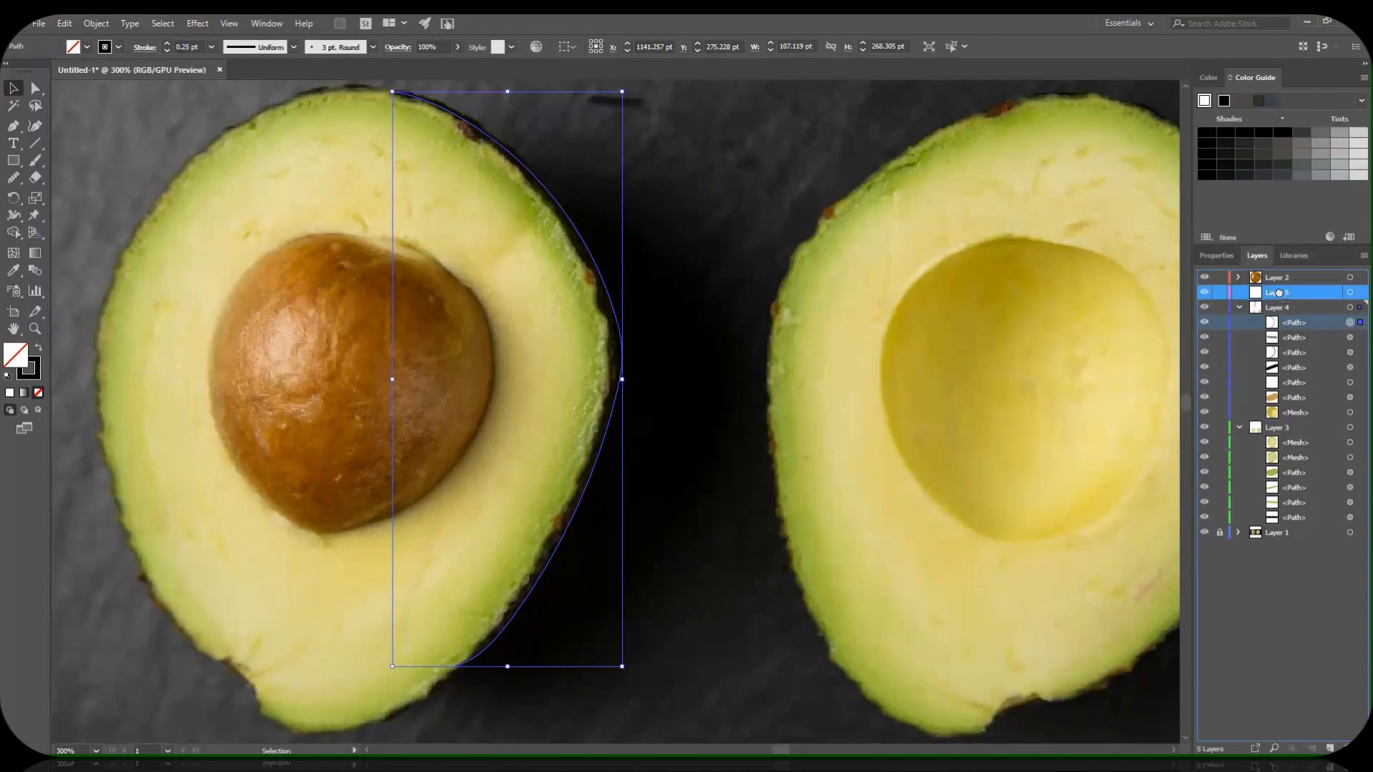
left_click_drag(1290, 313, 1280, 292)
left_click(651, 262)
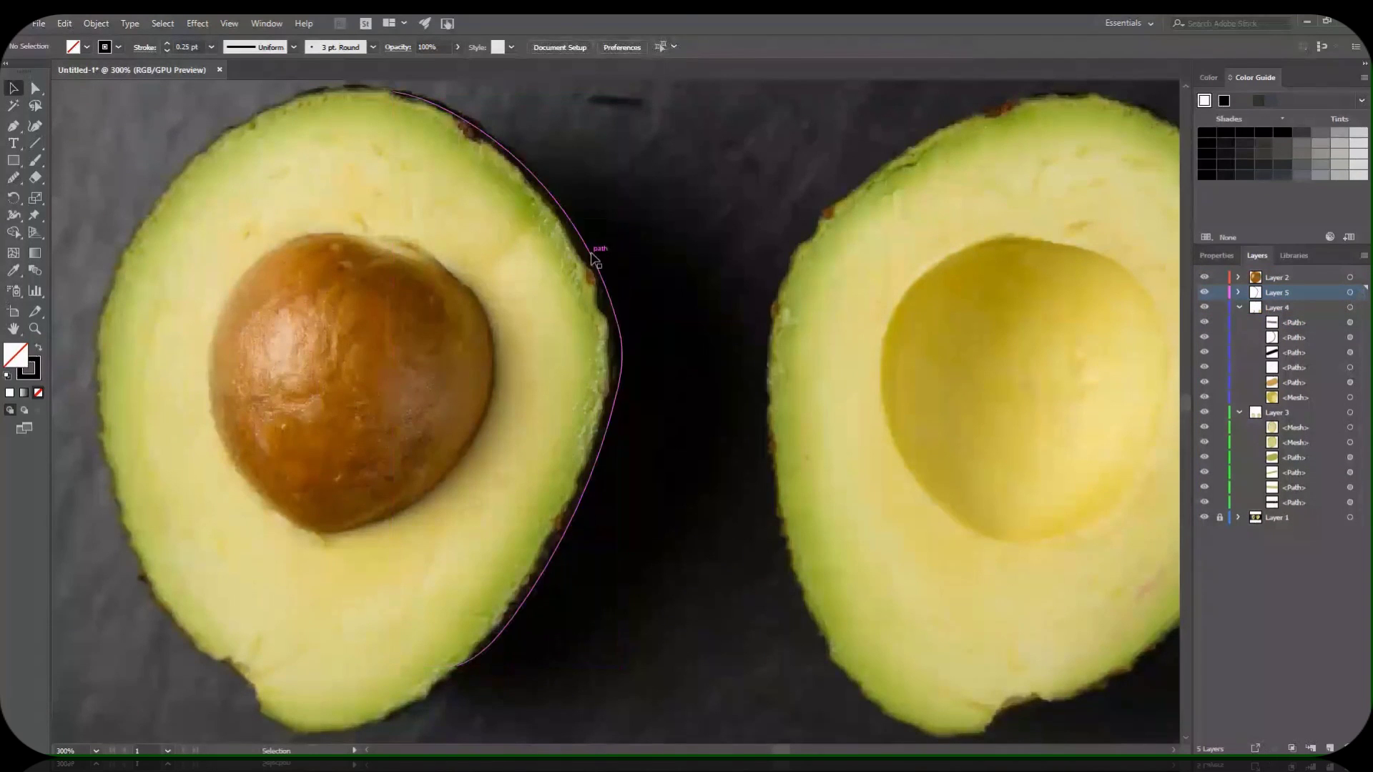
Move the traced curve down onto the vector avocado, nudging it left onto the right edge.
left_click(567, 733)
left_click_drag(613, 685, 197, 120)
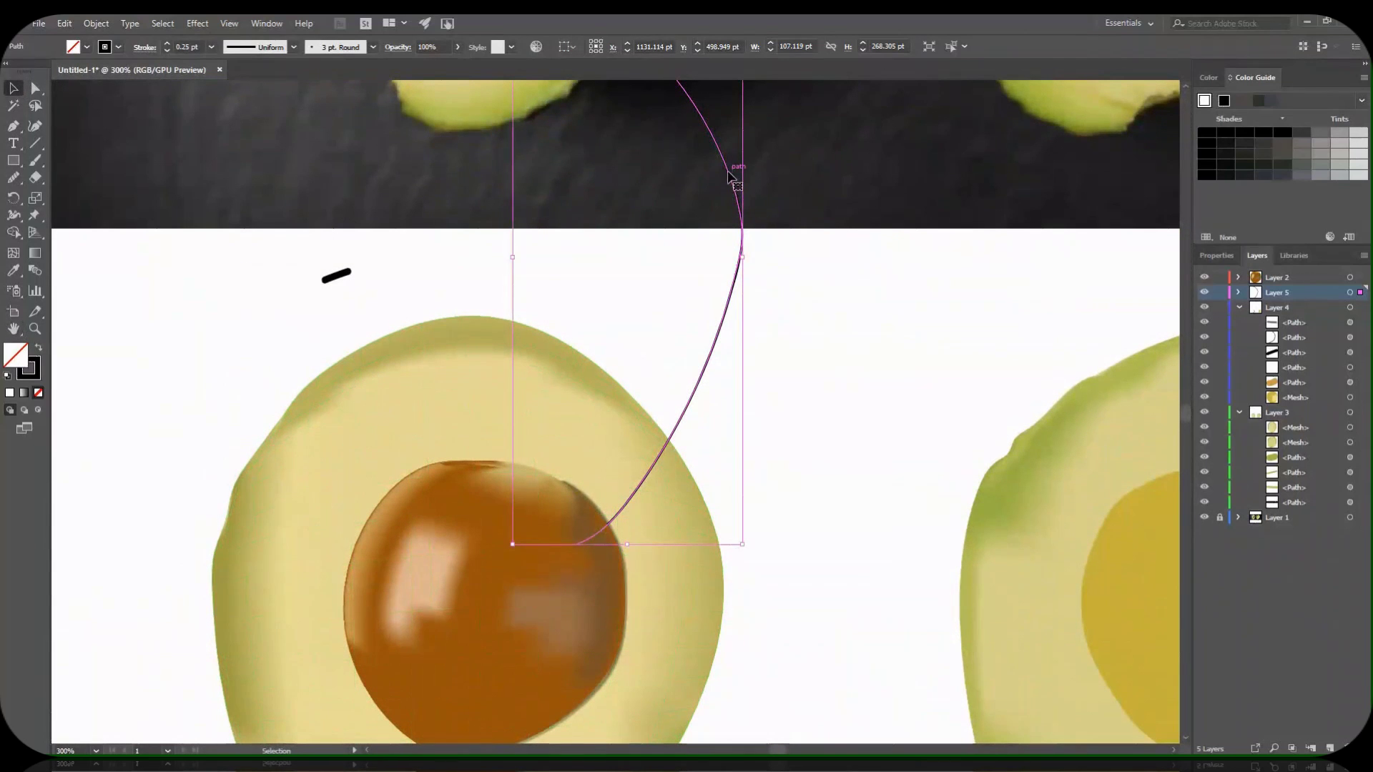
left_click_drag(726, 170, 722, 523)
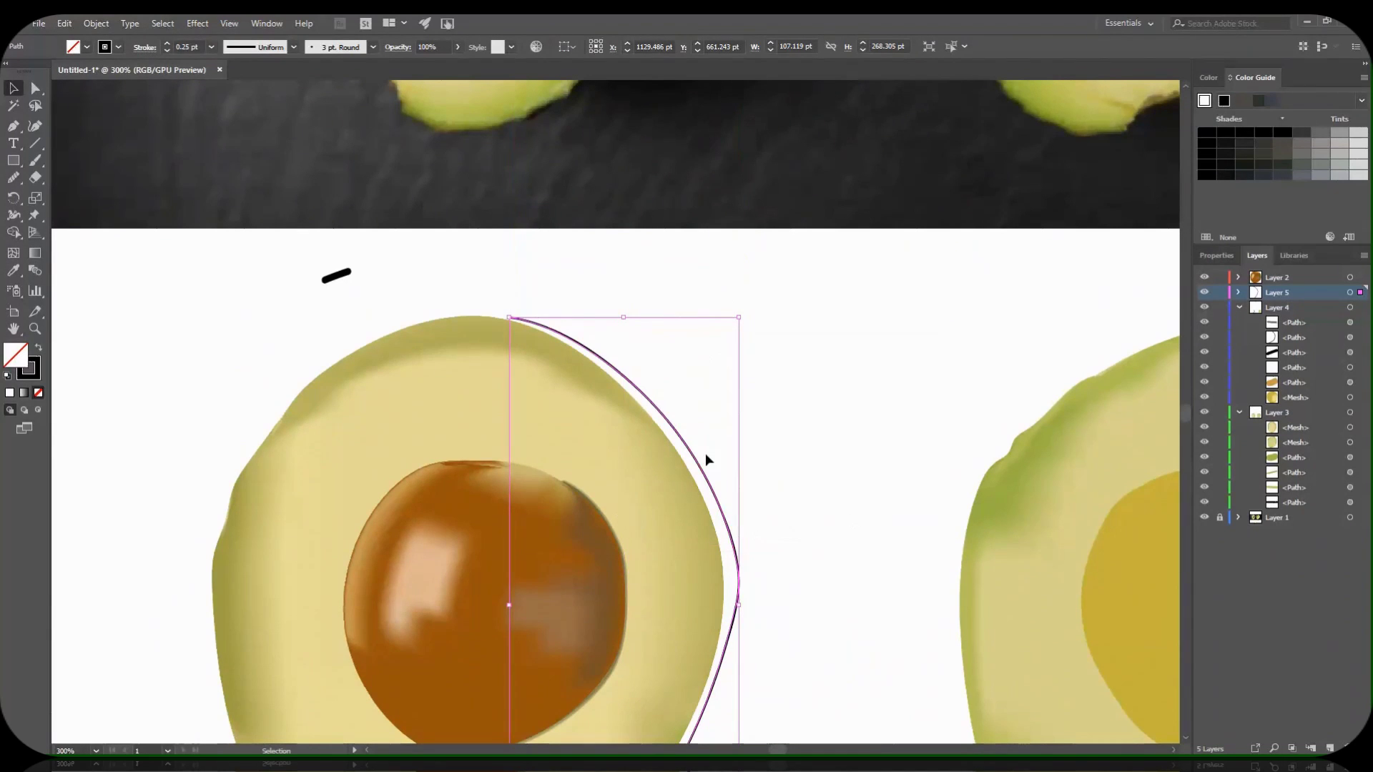
key("Down")
key("Down")
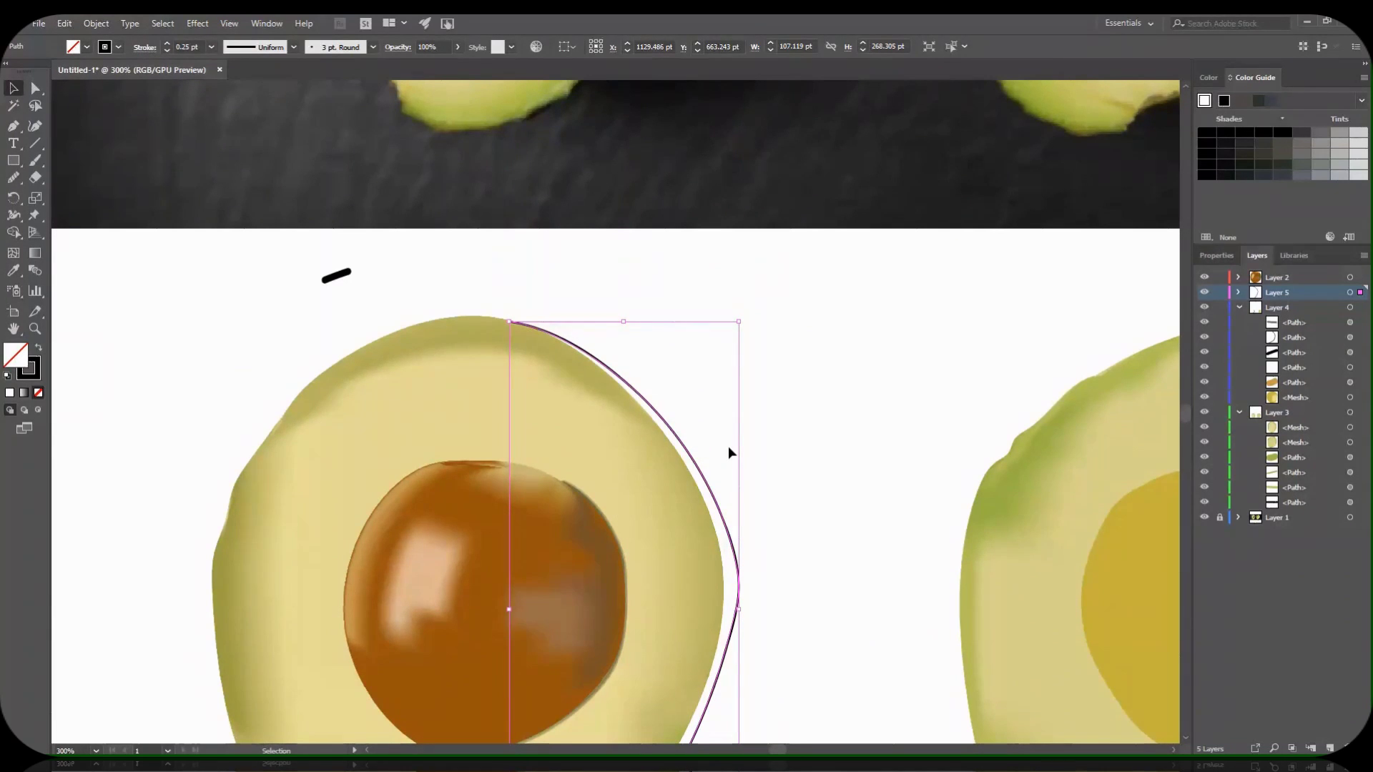
left_click(811, 413)
scroll(811, 414, "down", 2)
scroll(811, 413, "down", 1)
scroll(811, 414, "down", 2)
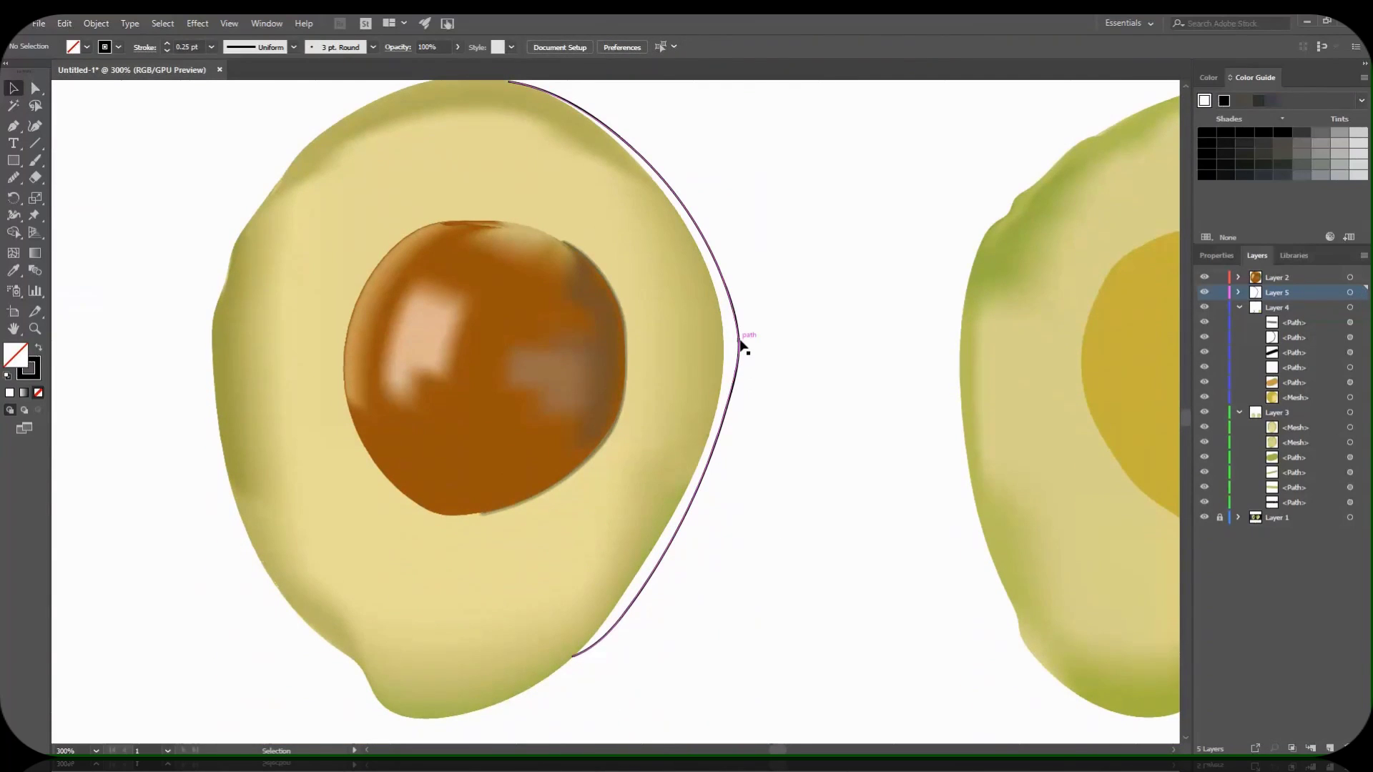
left_click_drag(739, 344, 735, 346)
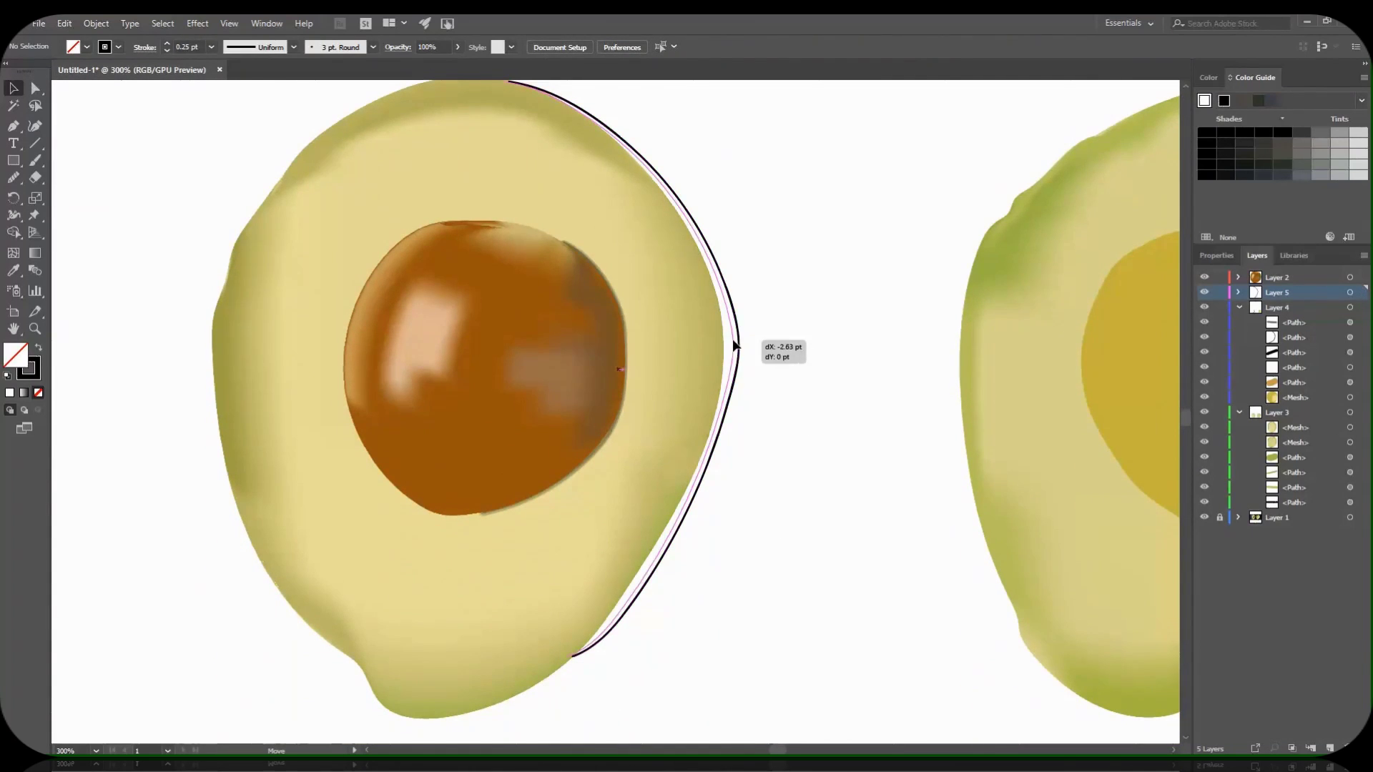
left_click(790, 276)
scroll(804, 355, "up", 1)
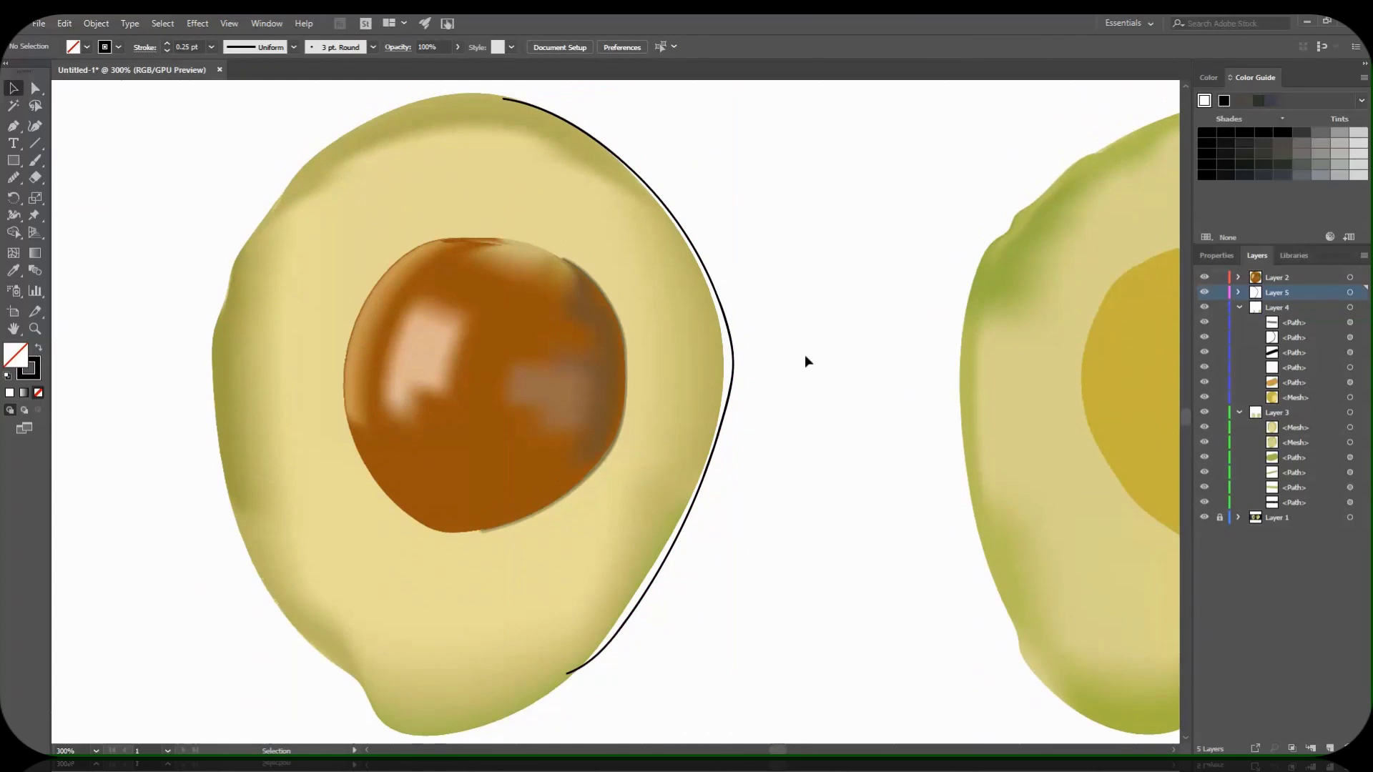
Isolate the edge curve and set the Paintbrush stroke to 1 pt dark brown.
double_click(731, 345)
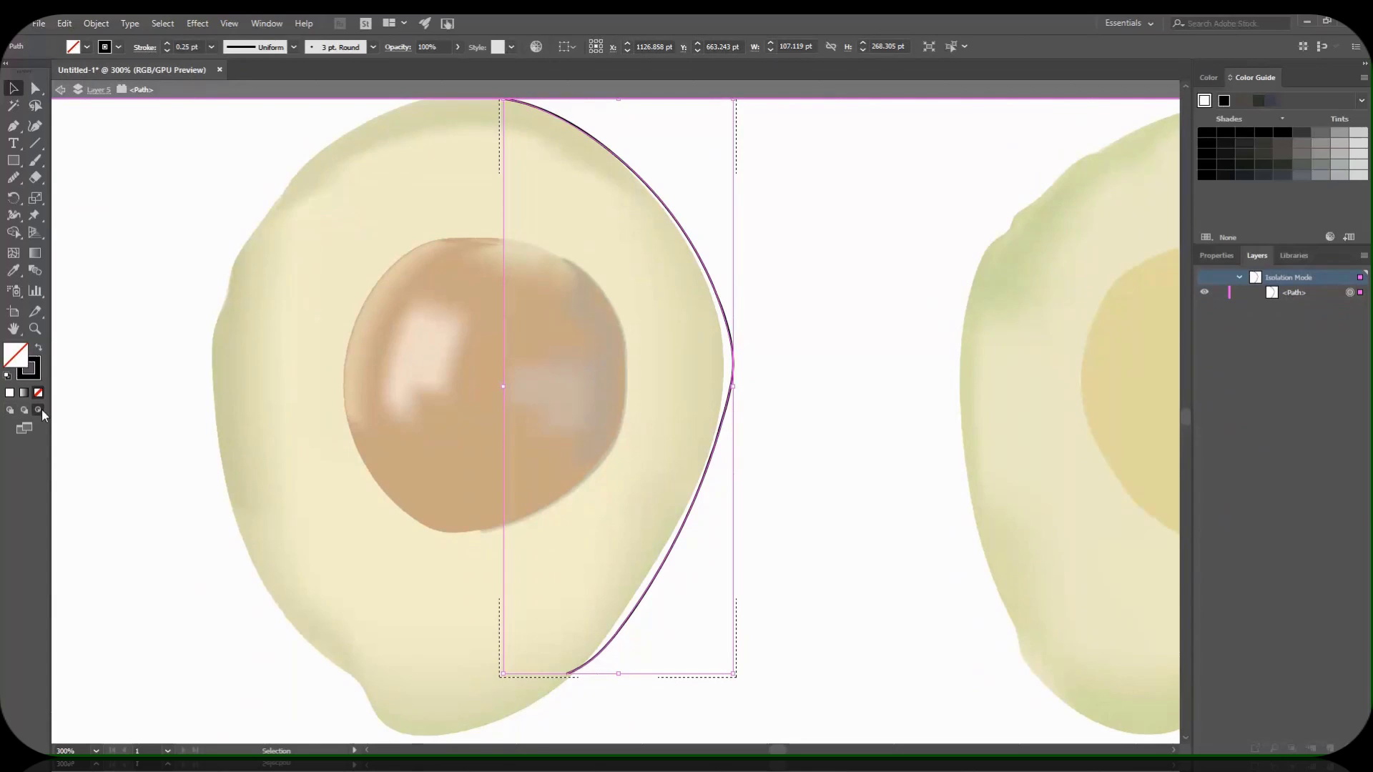
left_click(40, 160)
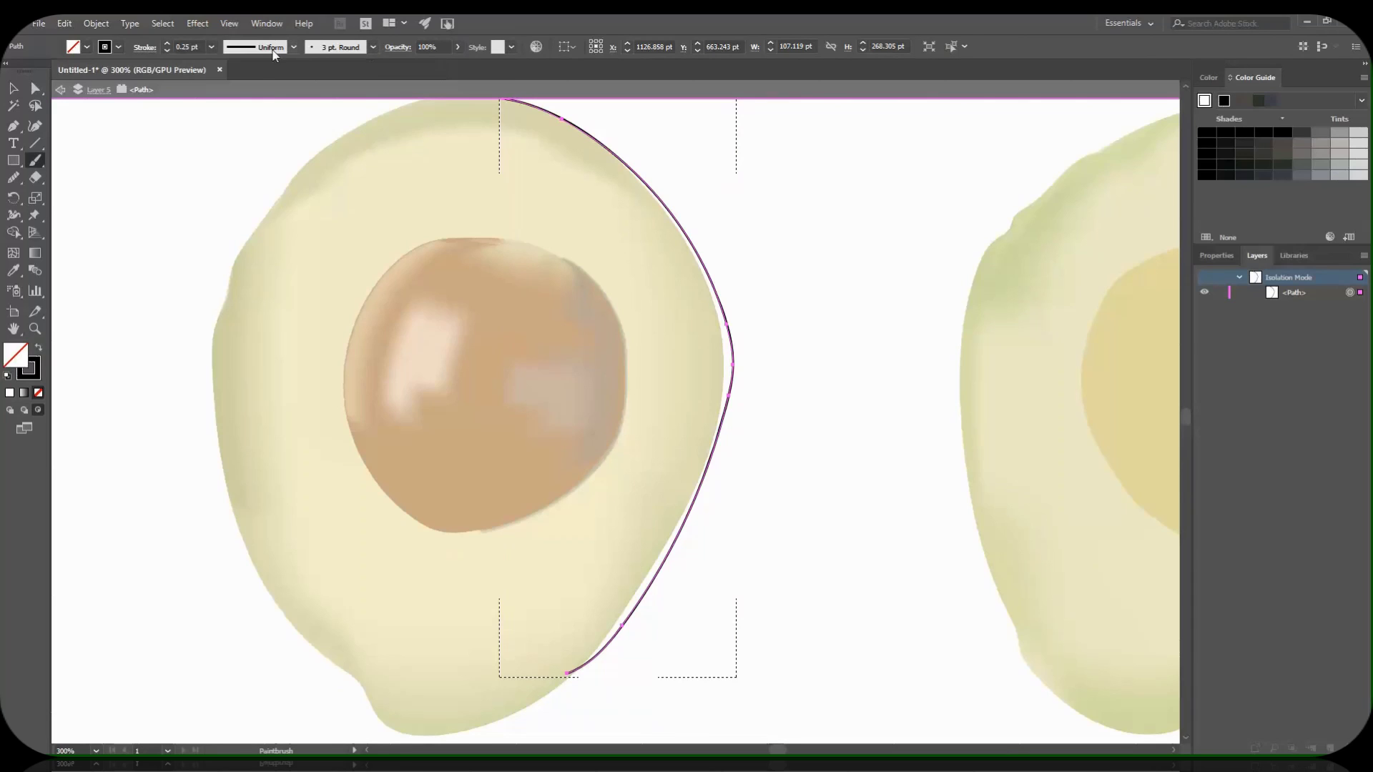
left_click(212, 47)
left_click(230, 111)
left_click(118, 47)
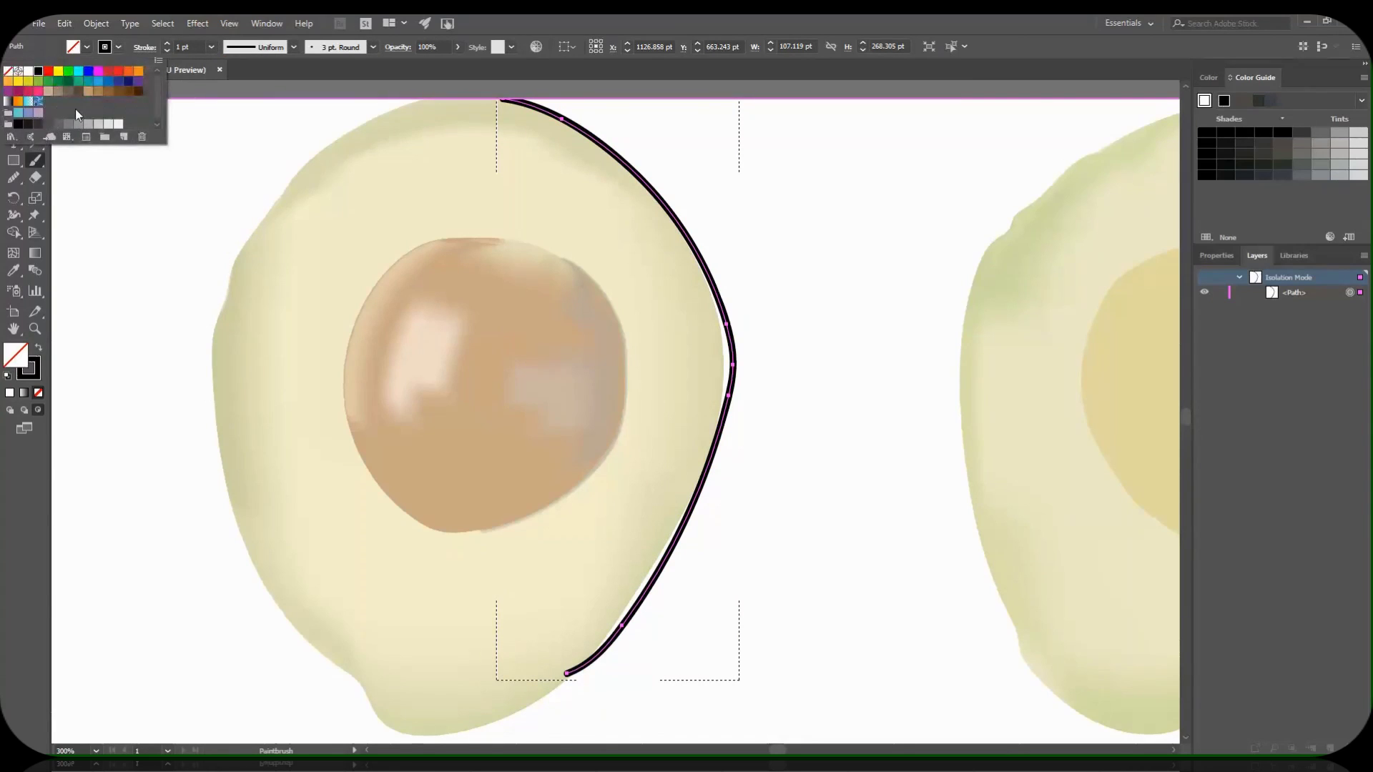
left_click(138, 91)
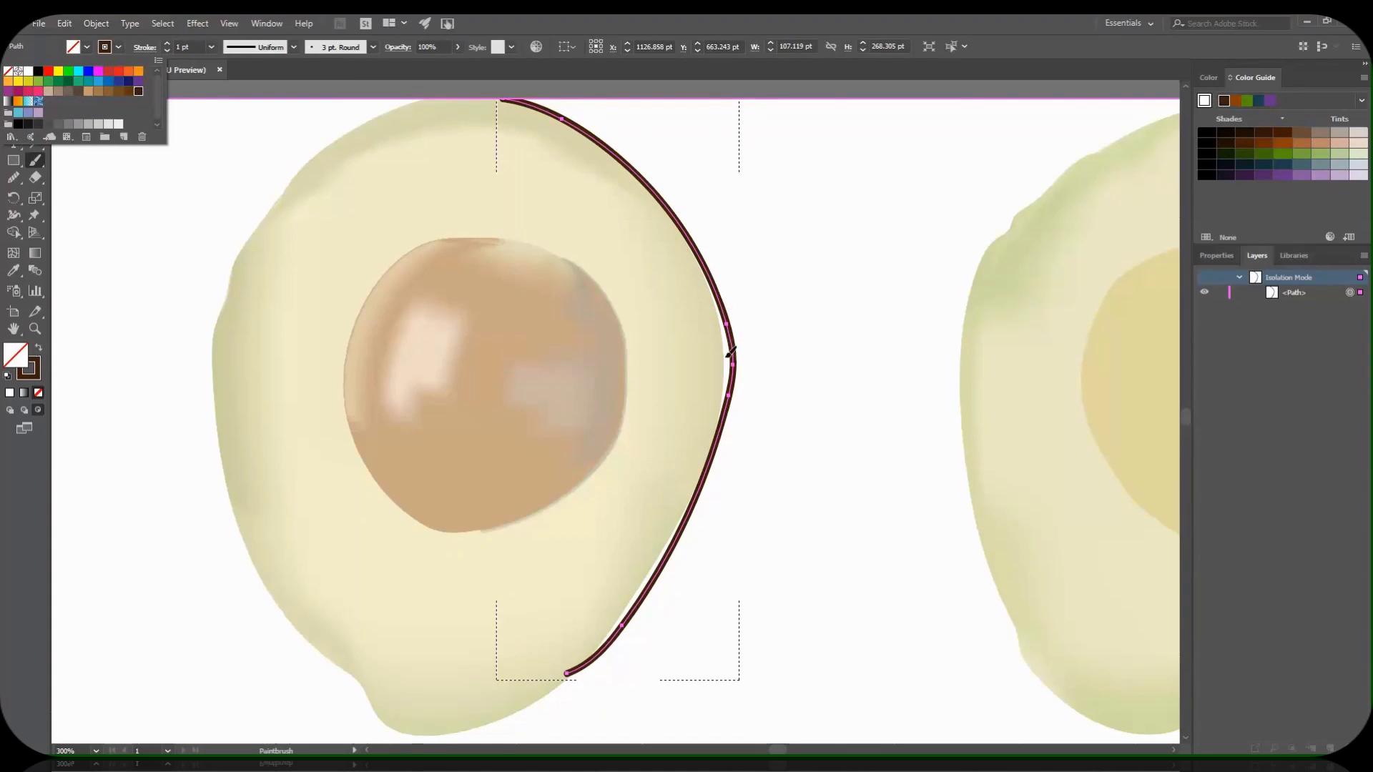
Paint dark brown brush strokes along the avocado's right rim, then deselect.
mouse_move(726, 315)
left_mouse_down()
mouse_move(722, 371)
mouse_move(567, 673)
left_mouse_up()
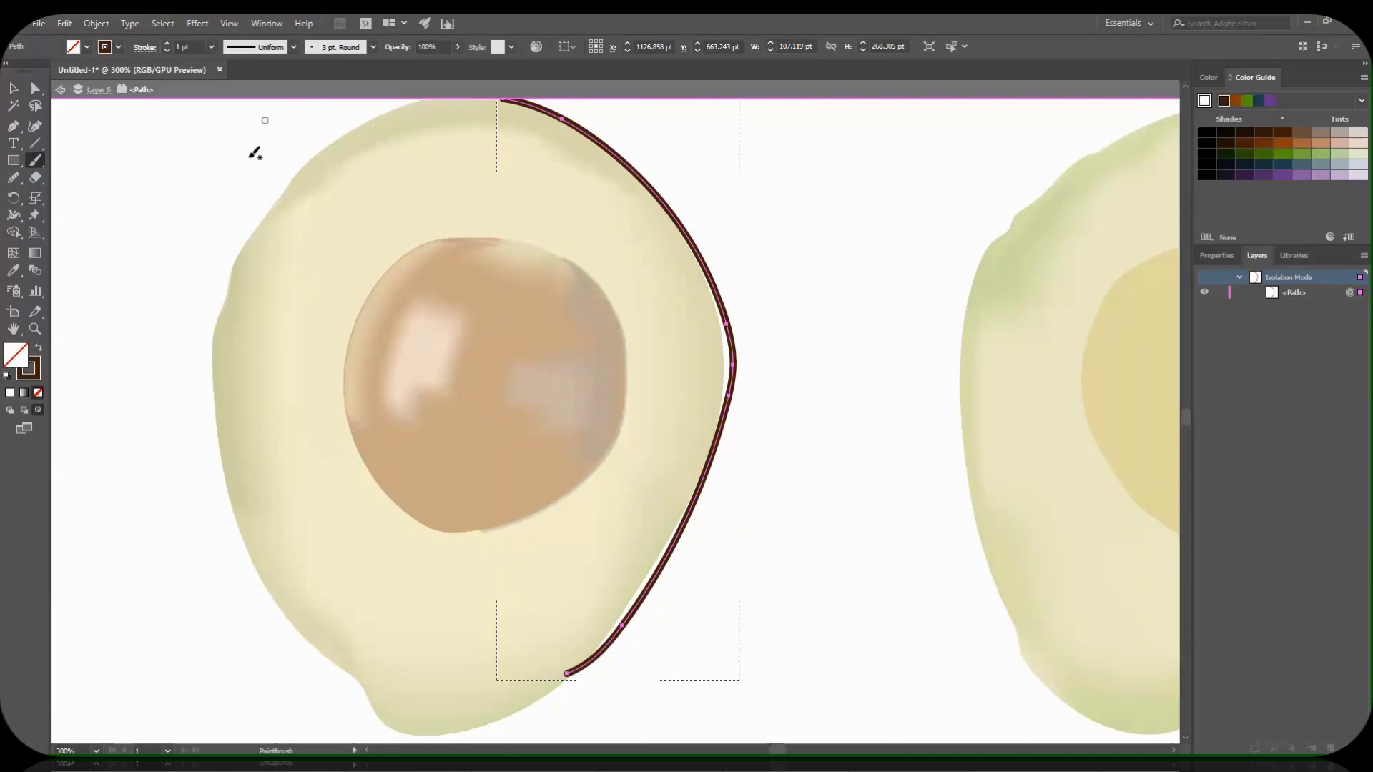
left_click(36, 377)
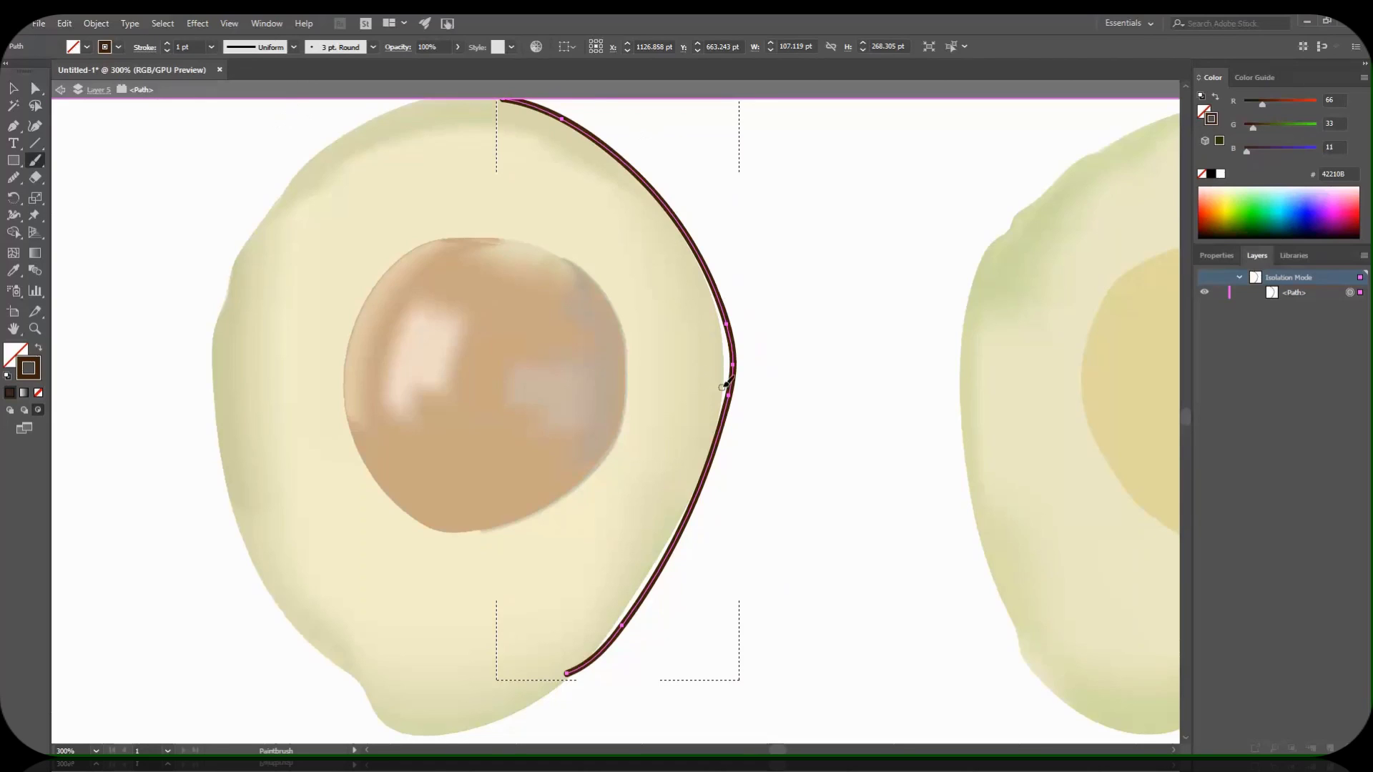
mouse_move(727, 385)
left_mouse_down()
mouse_move(729, 304)
mouse_move(705, 264)
mouse_move(733, 386)
mouse_move(660, 560)
mouse_move(569, 676)
mouse_move(699, 480)
mouse_move(734, 375)
mouse_move(712, 283)
mouse_move(665, 201)
mouse_move(559, 107)
mouse_move(512, 100)
mouse_move(618, 145)
mouse_move(596, 147)
mouse_move(708, 266)
mouse_move(645, 177)
mouse_move(722, 326)
mouse_move(719, 419)
mouse_move(693, 505)
left_mouse_up()
key("ctrl+shift+a")
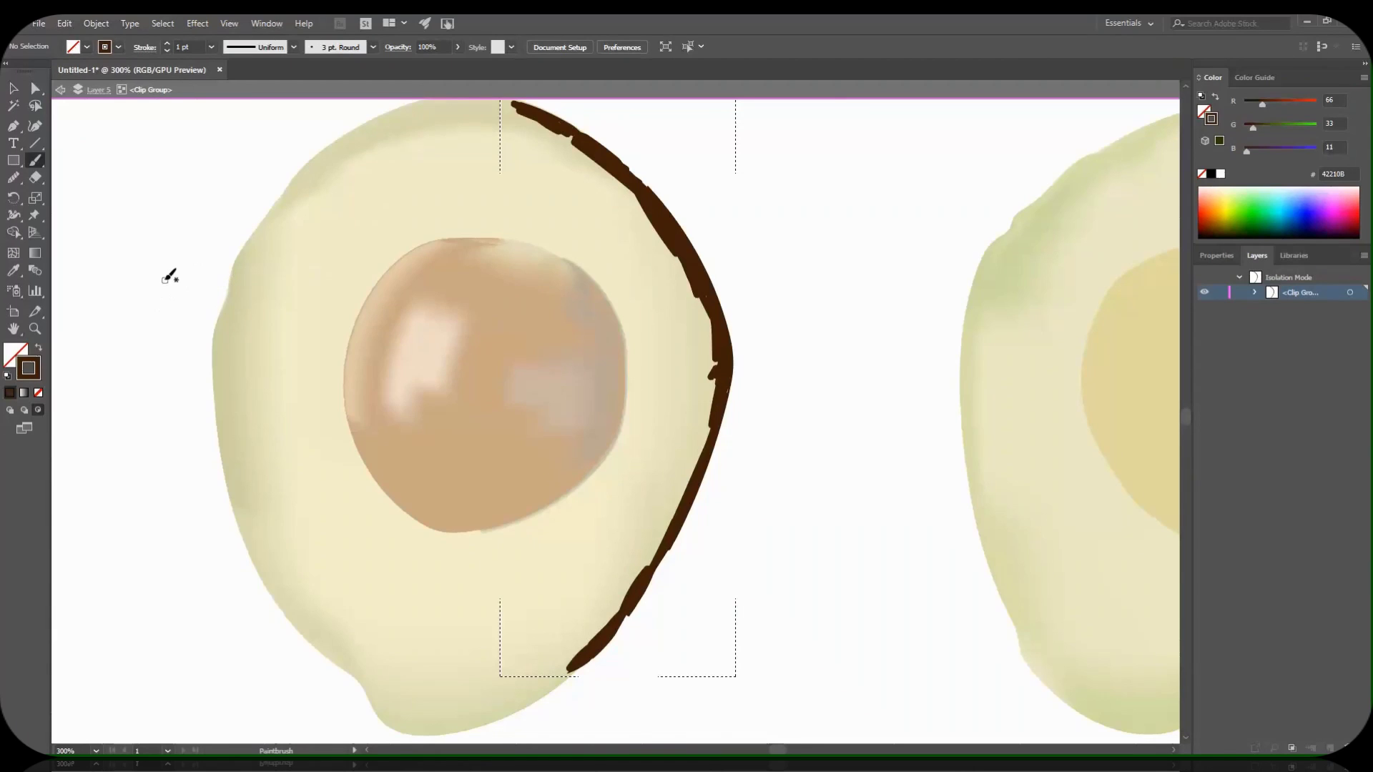
Exit isolation, return to Draw Normal, and move Layer 5 to the bottom of Layer 3.
key("Escape")
key("v")
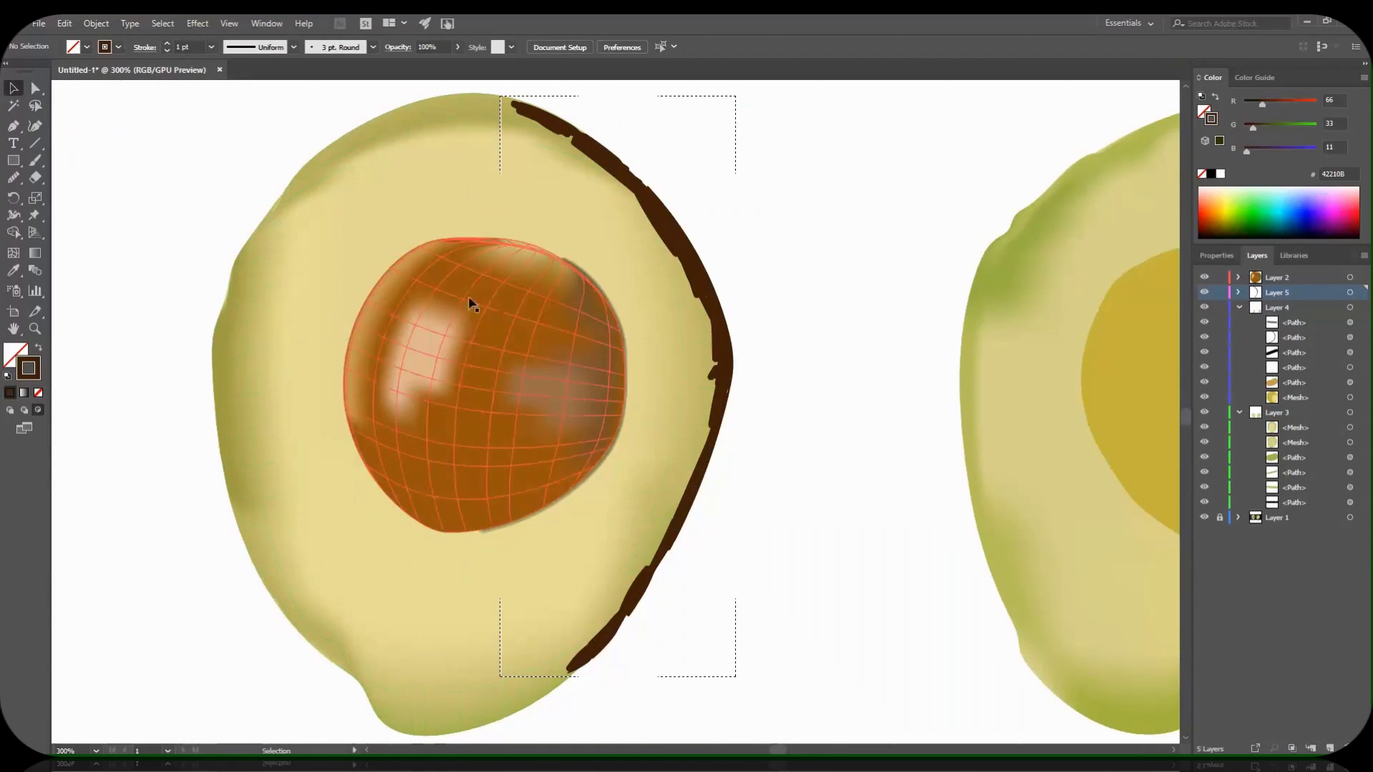
left_click(10, 411)
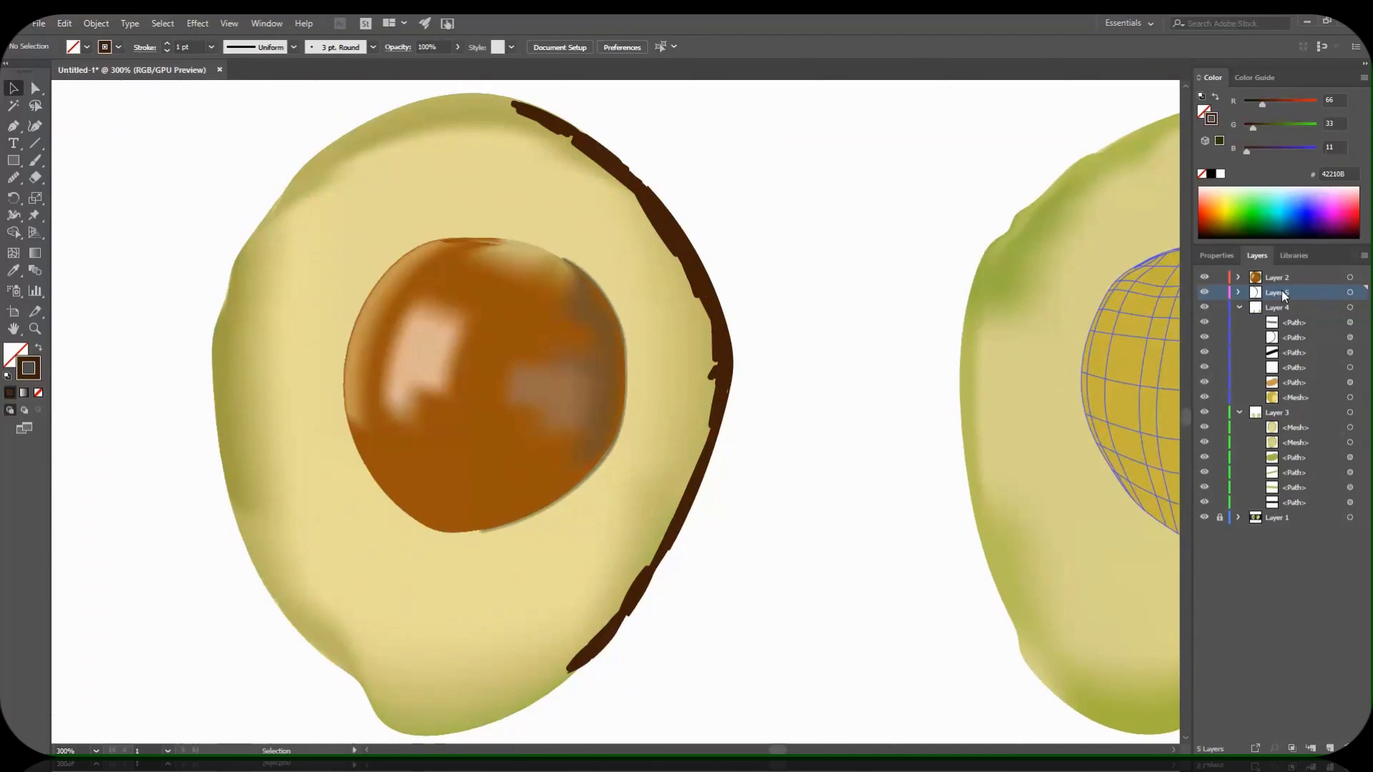
left_click_drag(1282, 290, 1289, 405)
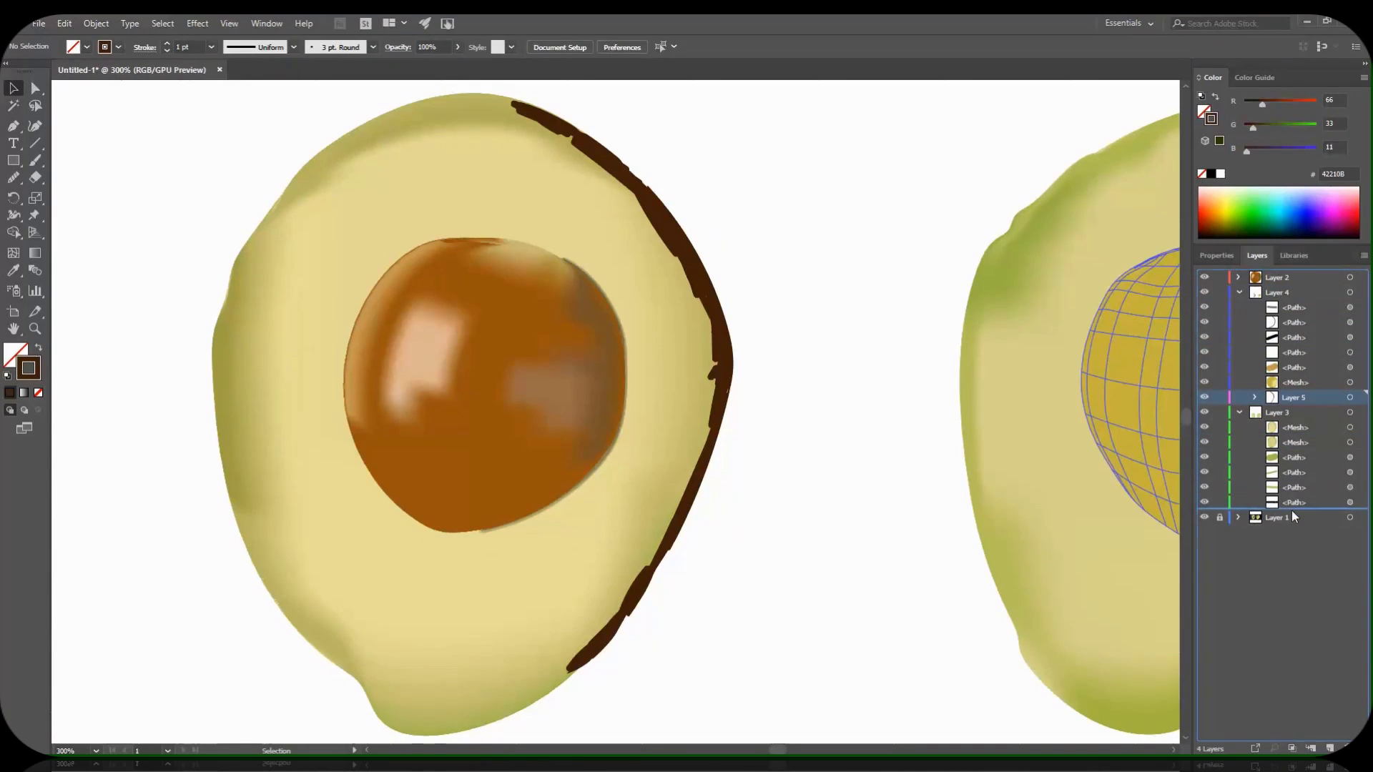
left_click_drag(1286, 397, 1292, 509)
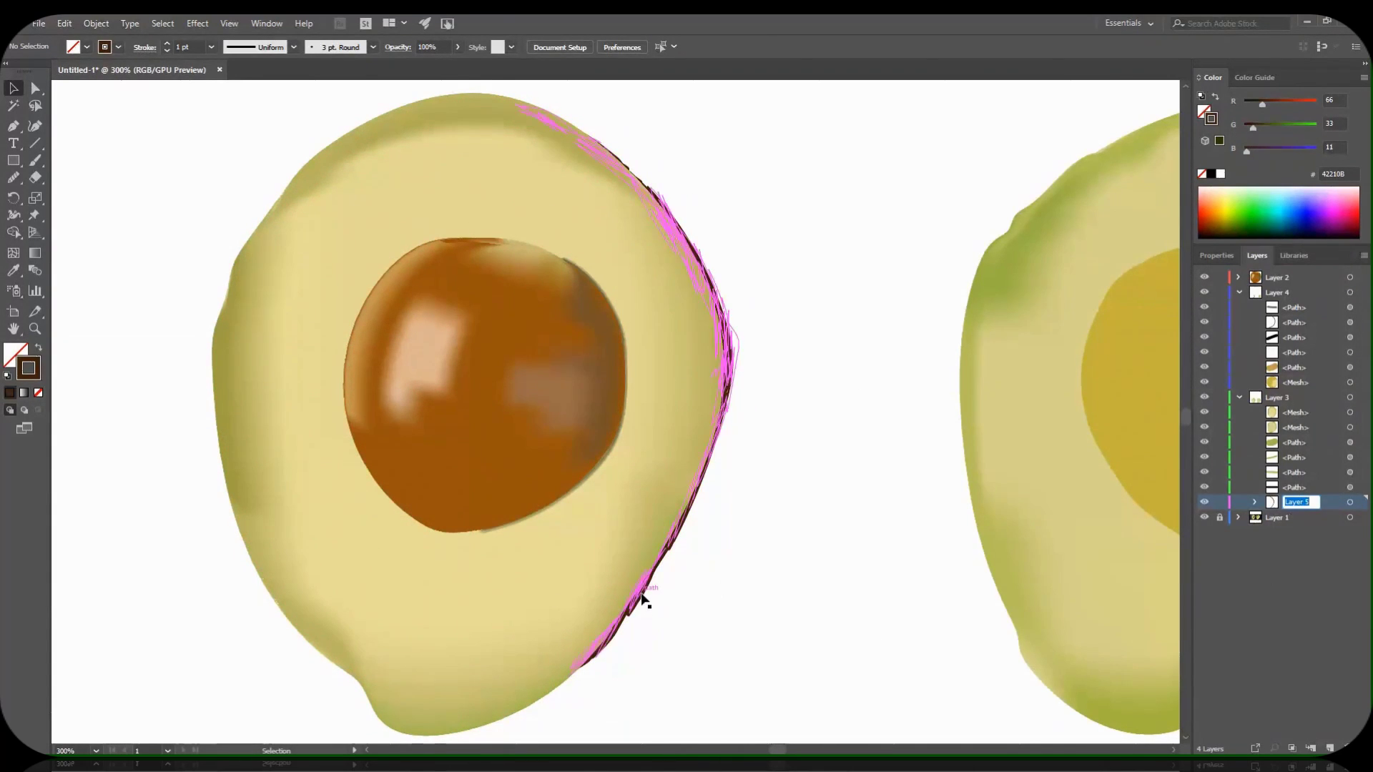
Isolate the rim's clip group and paint dark brown strokes along the right edge.
double_click(666, 562)
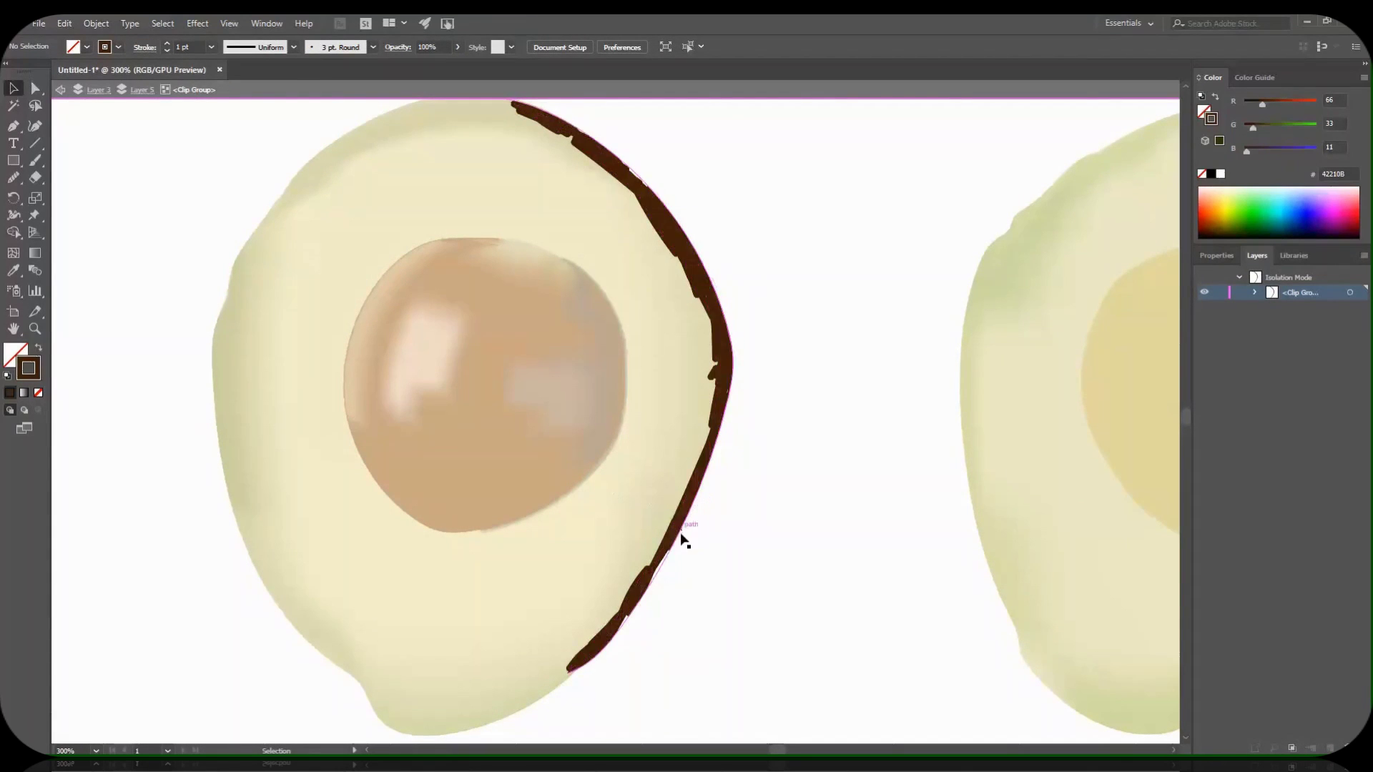
double_click(667, 567)
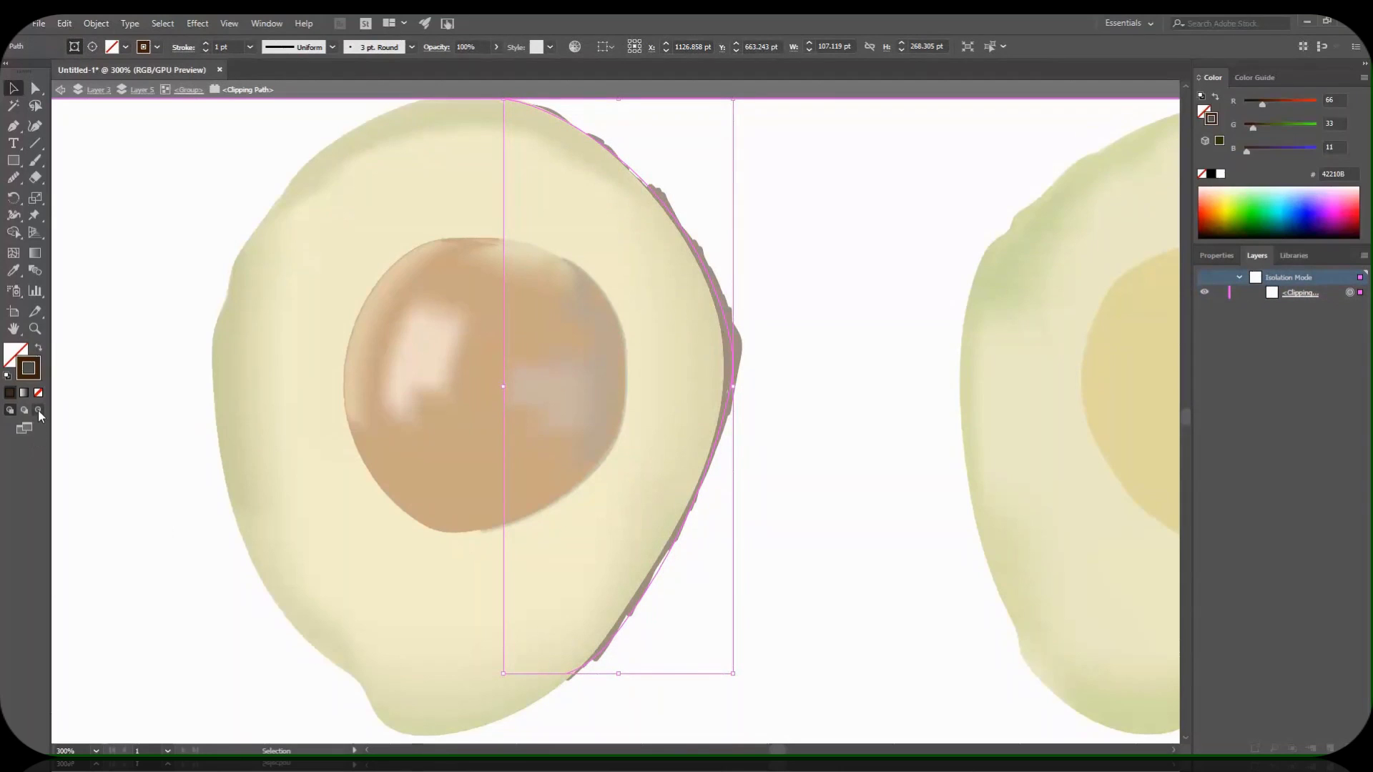
left_click(35, 160)
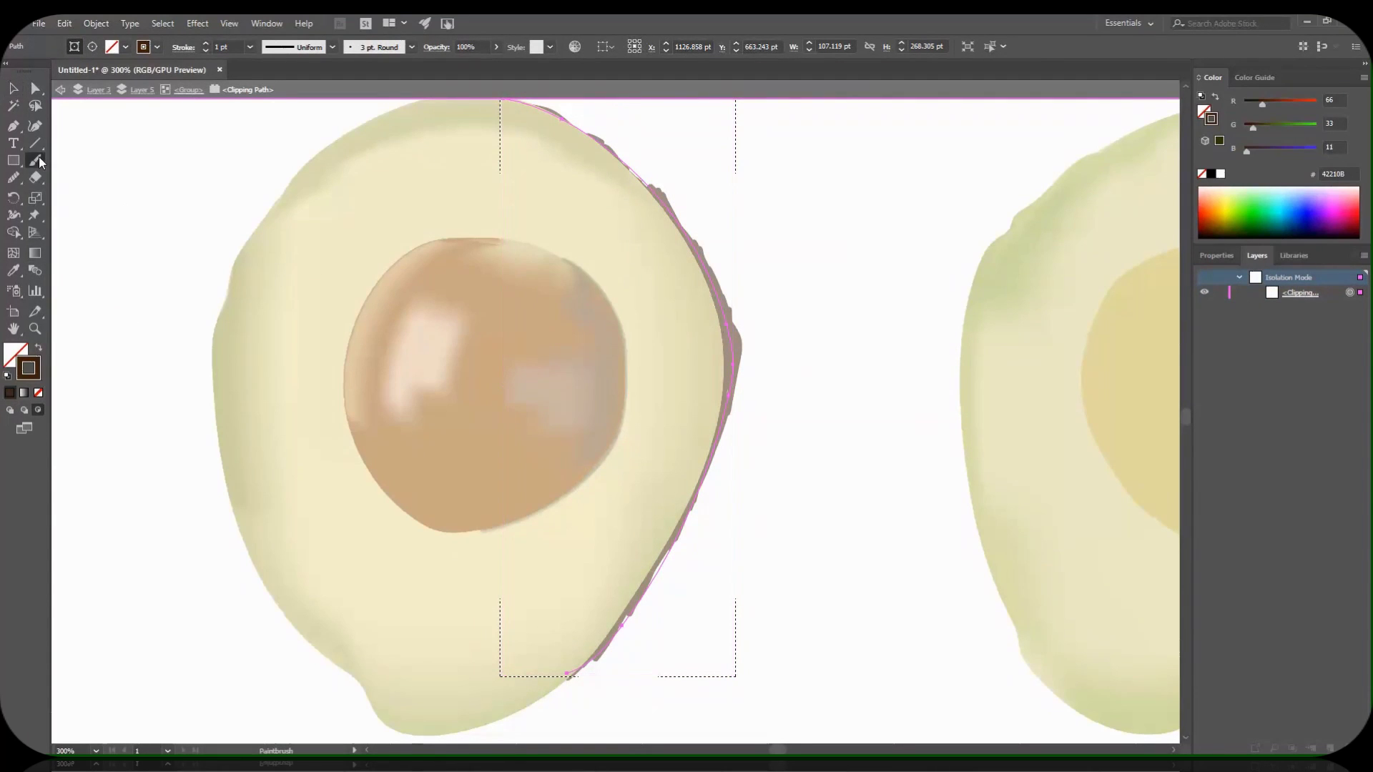
left_click_drag(653, 587, 676, 547)
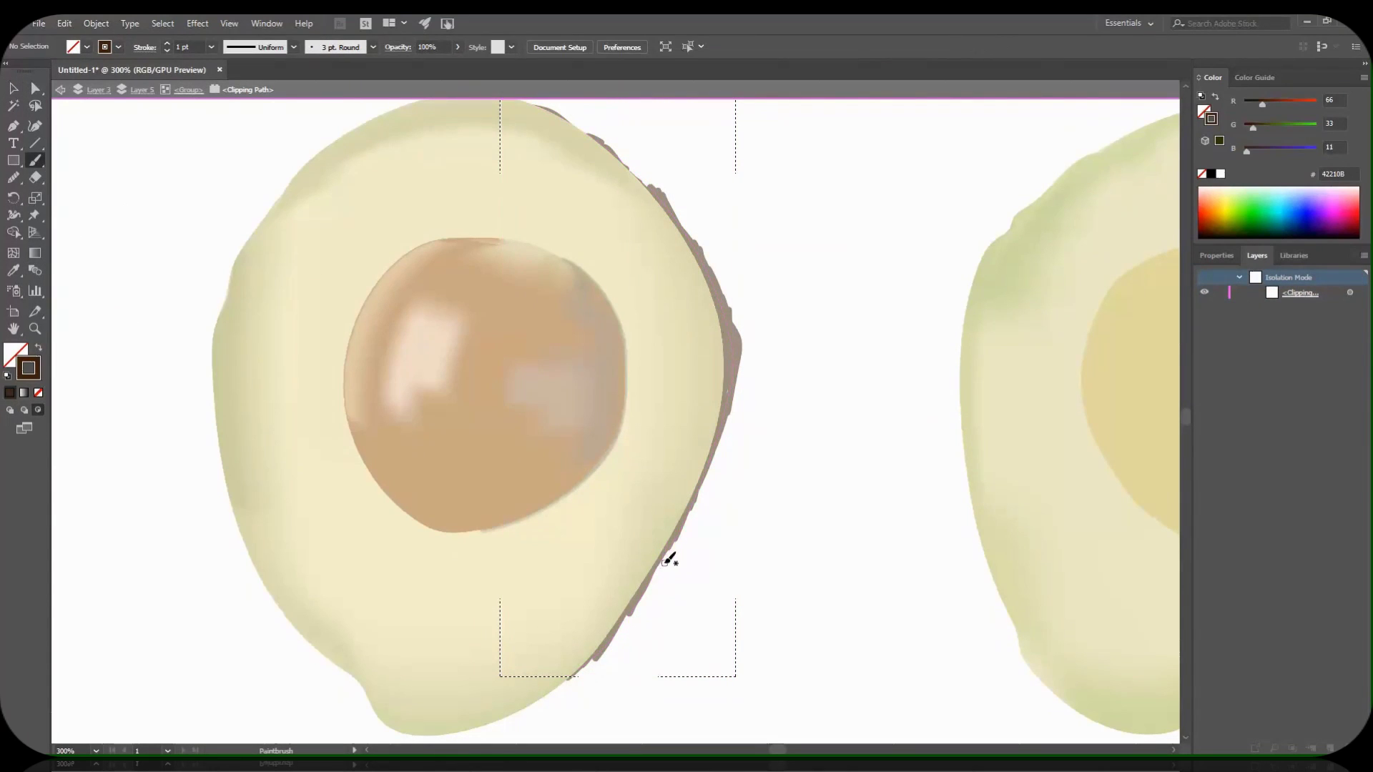
left_click(119, 47)
mouse_move(633, 607)
left_mouse_down()
mouse_move(624, 637)
mouse_move(565, 688)
mouse_move(724, 421)
mouse_move(743, 343)
mouse_move(712, 479)
mouse_move(751, 297)
mouse_move(735, 280)
mouse_move(729, 353)
mouse_move(702, 217)
mouse_move(561, 113)
mouse_move(620, 136)
mouse_move(557, 116)
mouse_move(633, 159)
left_mouse_up()
Thicken the brown rim from the upper right down to the lower-right edge, then exit isolation.
left_click_drag(633, 159, 598, 136)
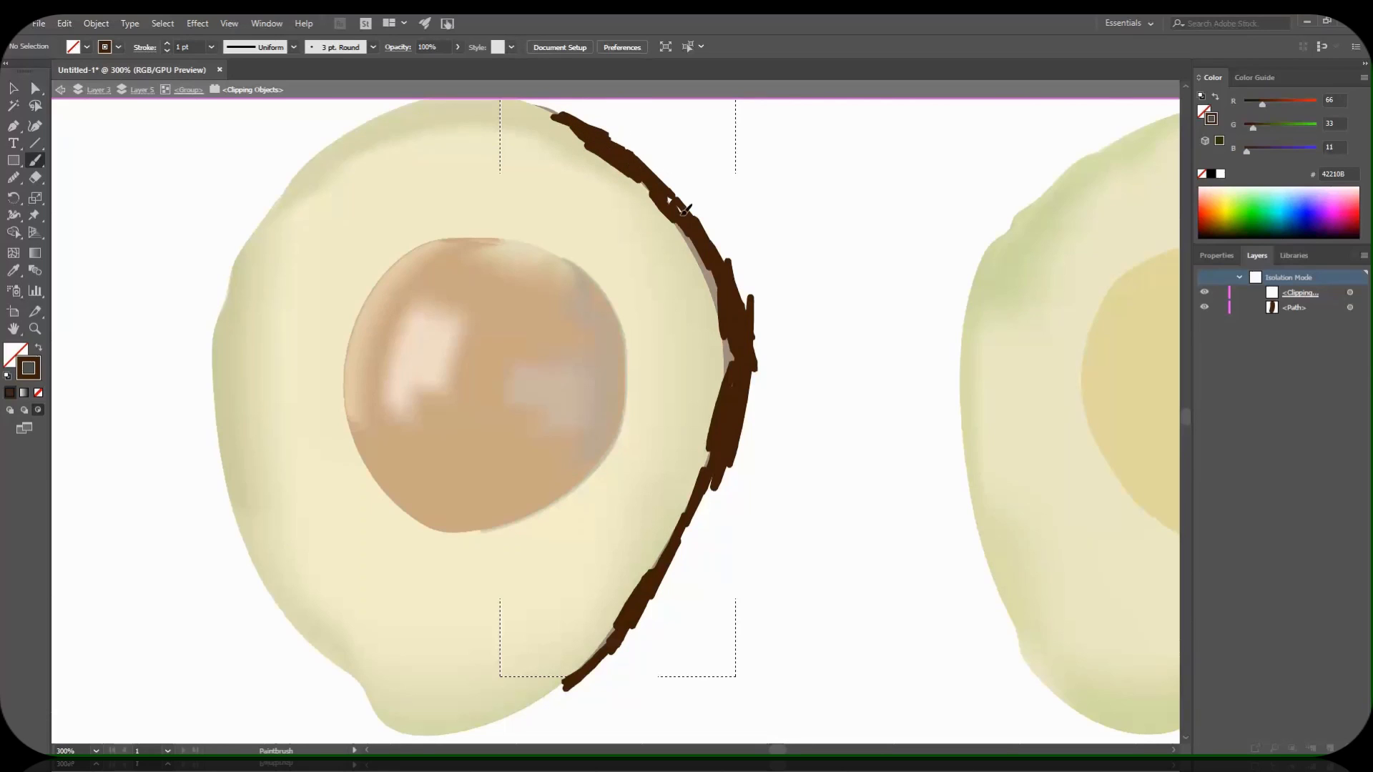
left_click_drag(684, 209, 640, 177)
left_click_drag(658, 157, 747, 293)
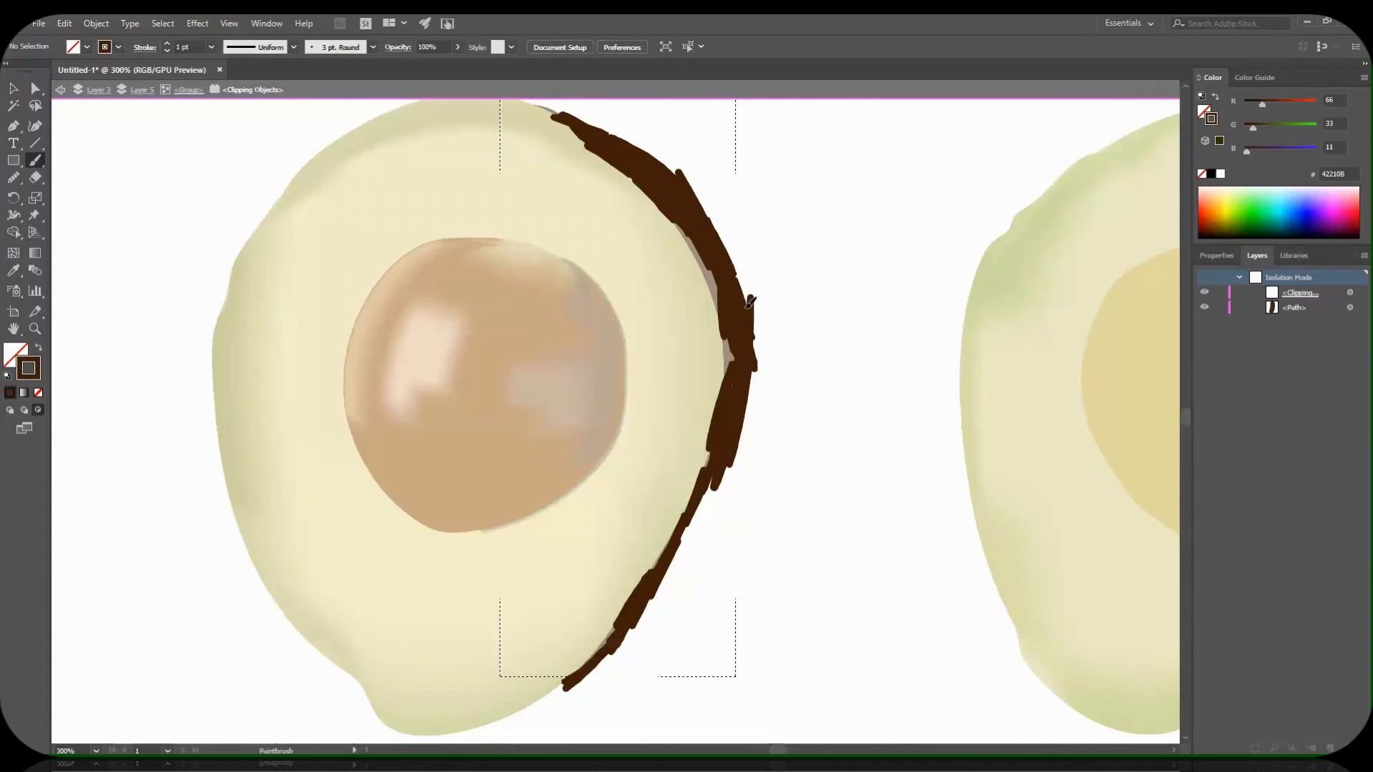
mouse_move(729, 236)
left_mouse_down()
mouse_move(750, 349)
mouse_move(726, 494)
mouse_move(697, 544)
left_mouse_up()
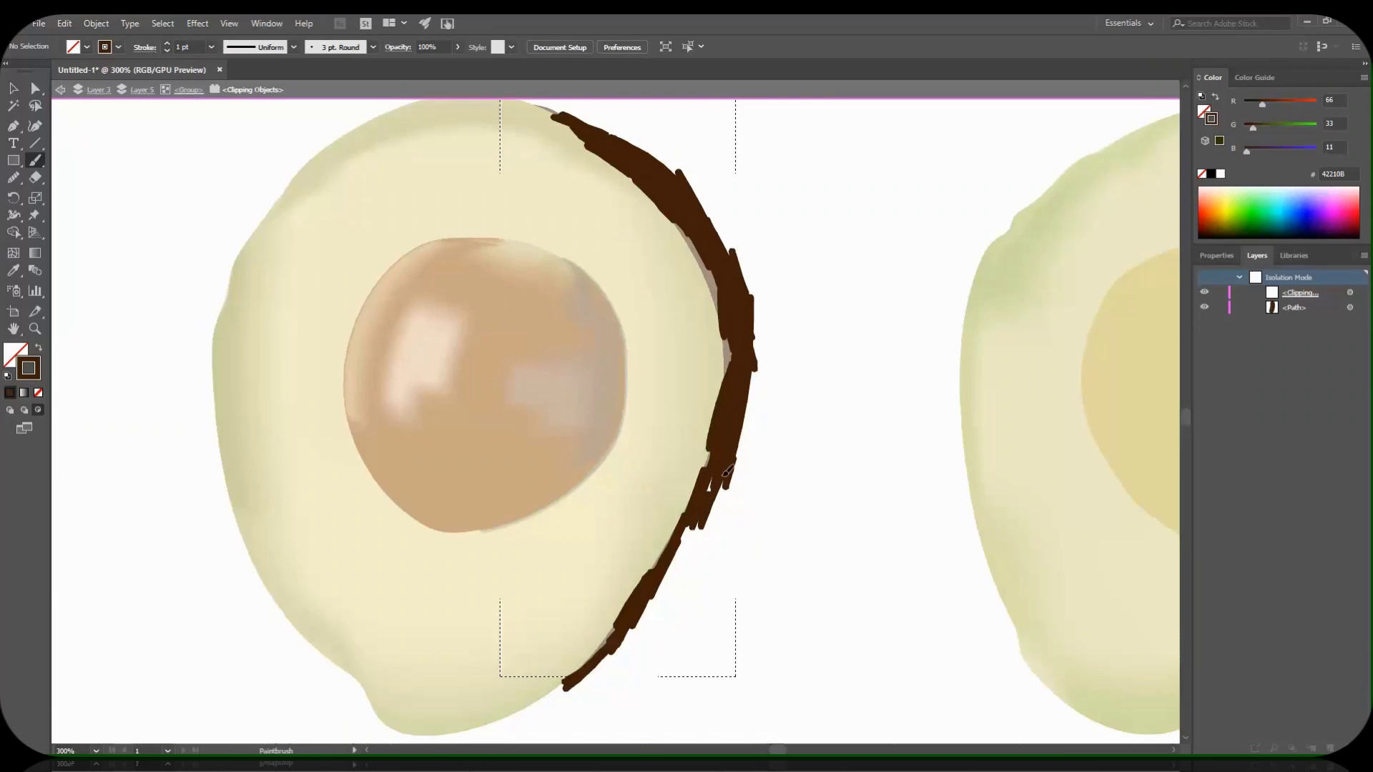
left_click_drag(719, 465, 683, 551)
mouse_move(702, 498)
left_mouse_down()
mouse_move(635, 628)
mouse_move(538, 697)
left_mouse_up()
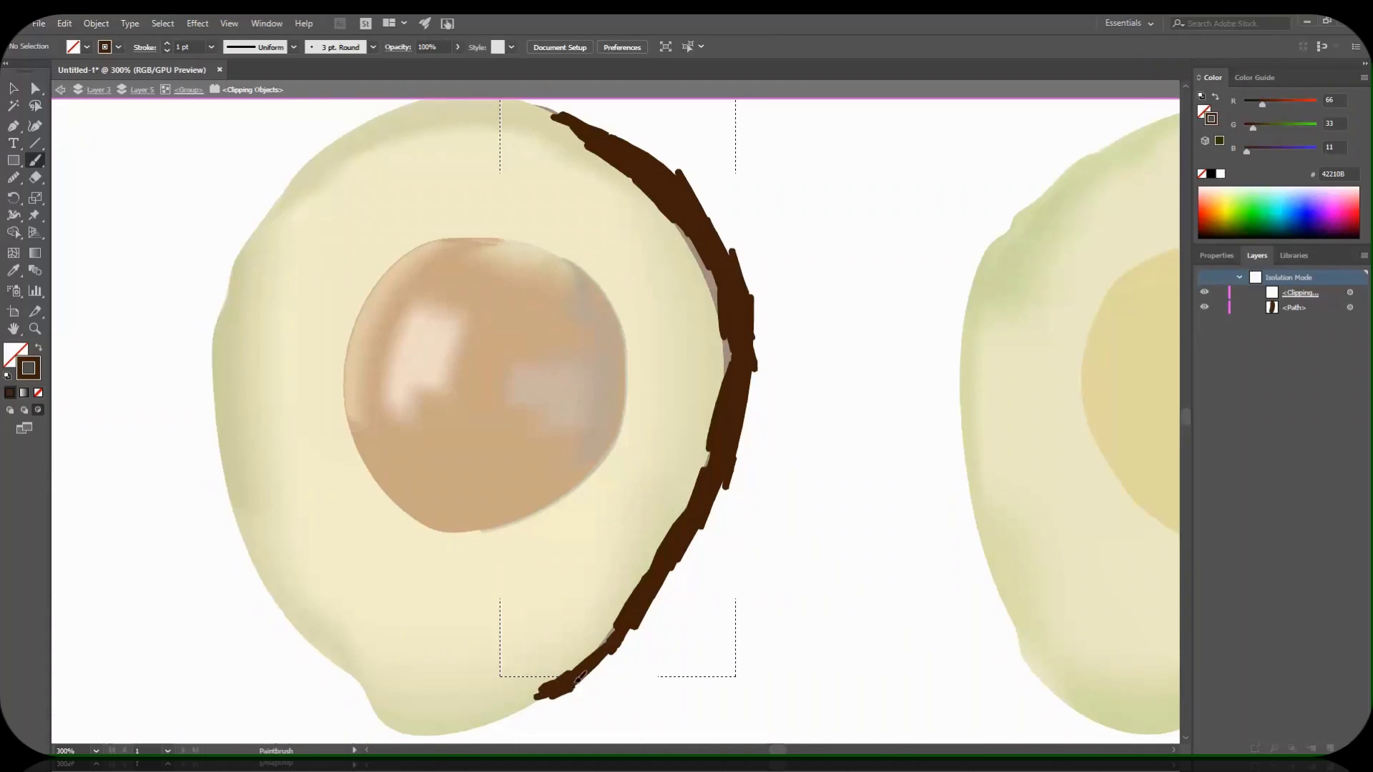
key("Escape")
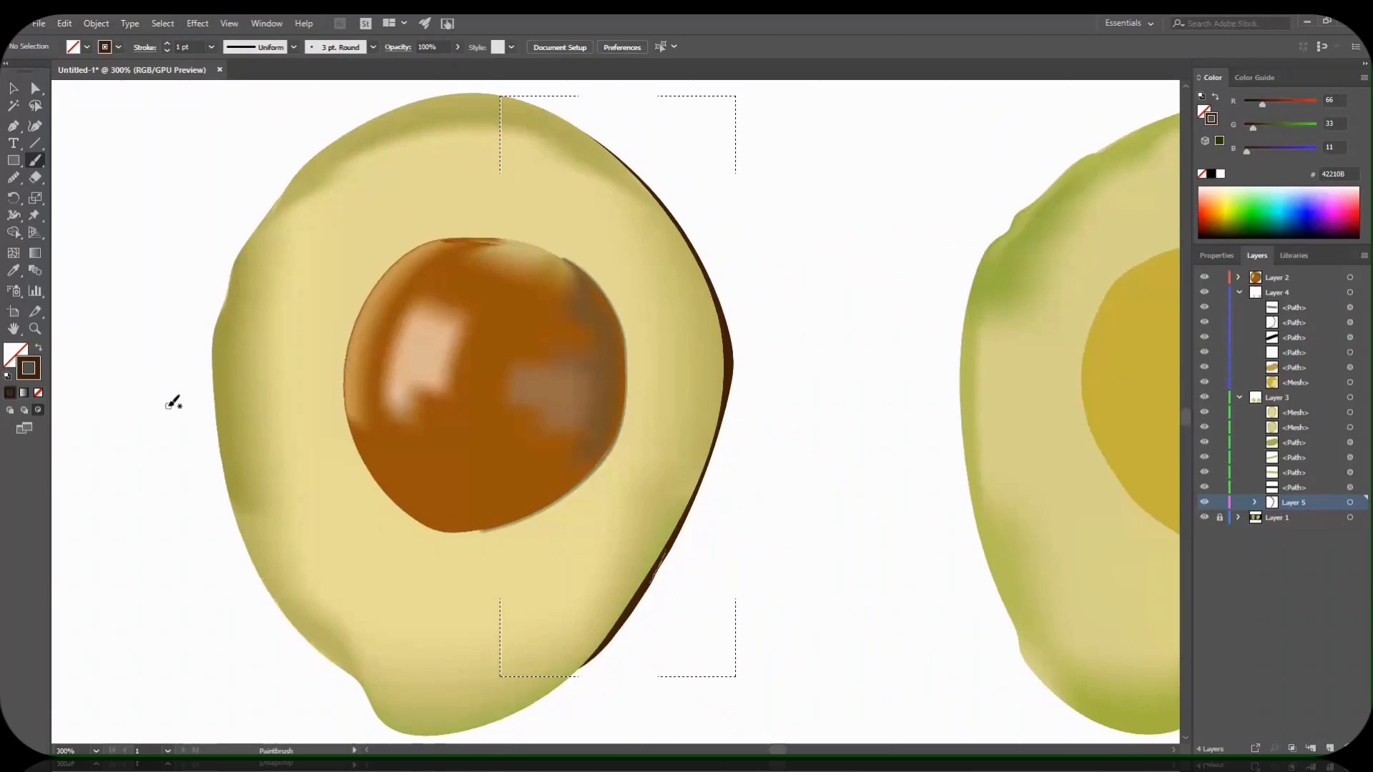
Return to Draw Normal at 100% zoom and delete the stray dash above the left avocado.
left_click(10, 91)
left_click(10, 412)
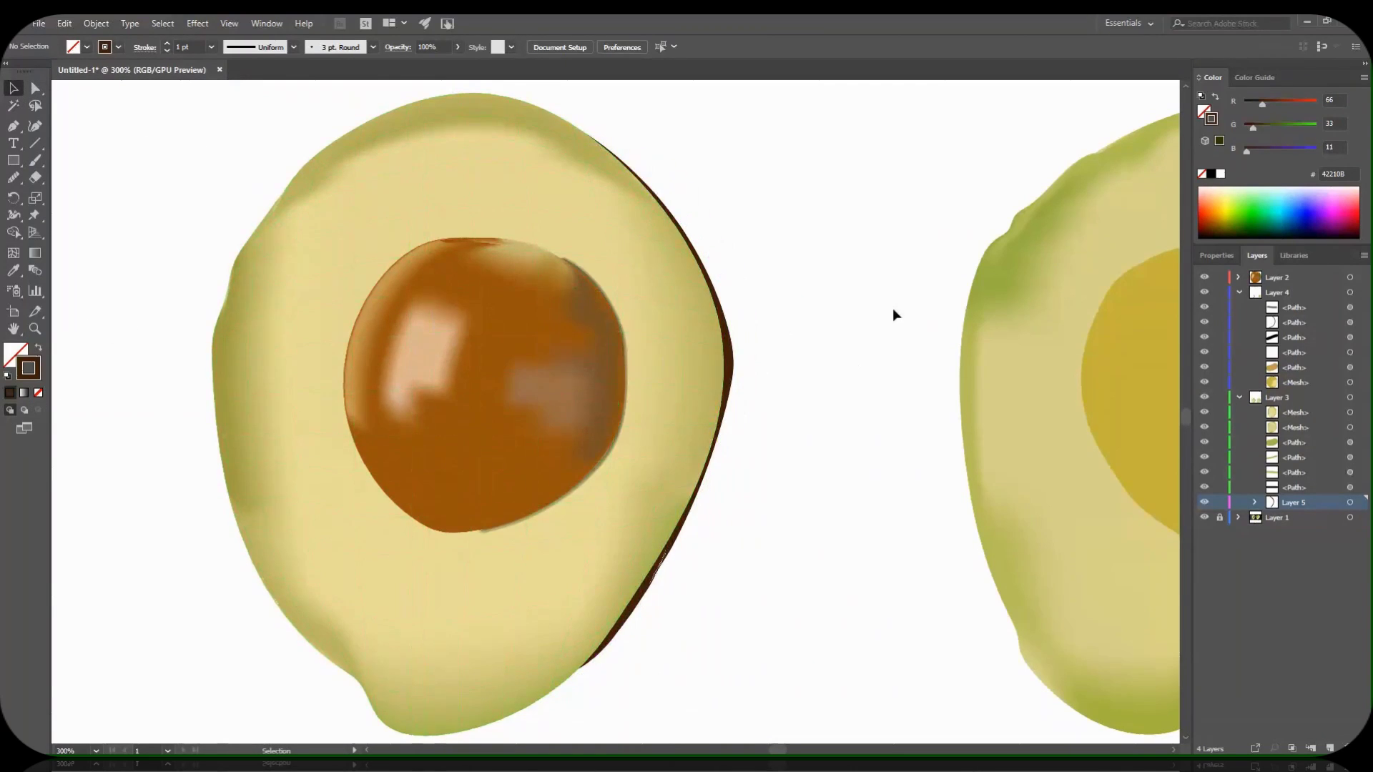
left_click(96, 751)
left_click(117, 565)
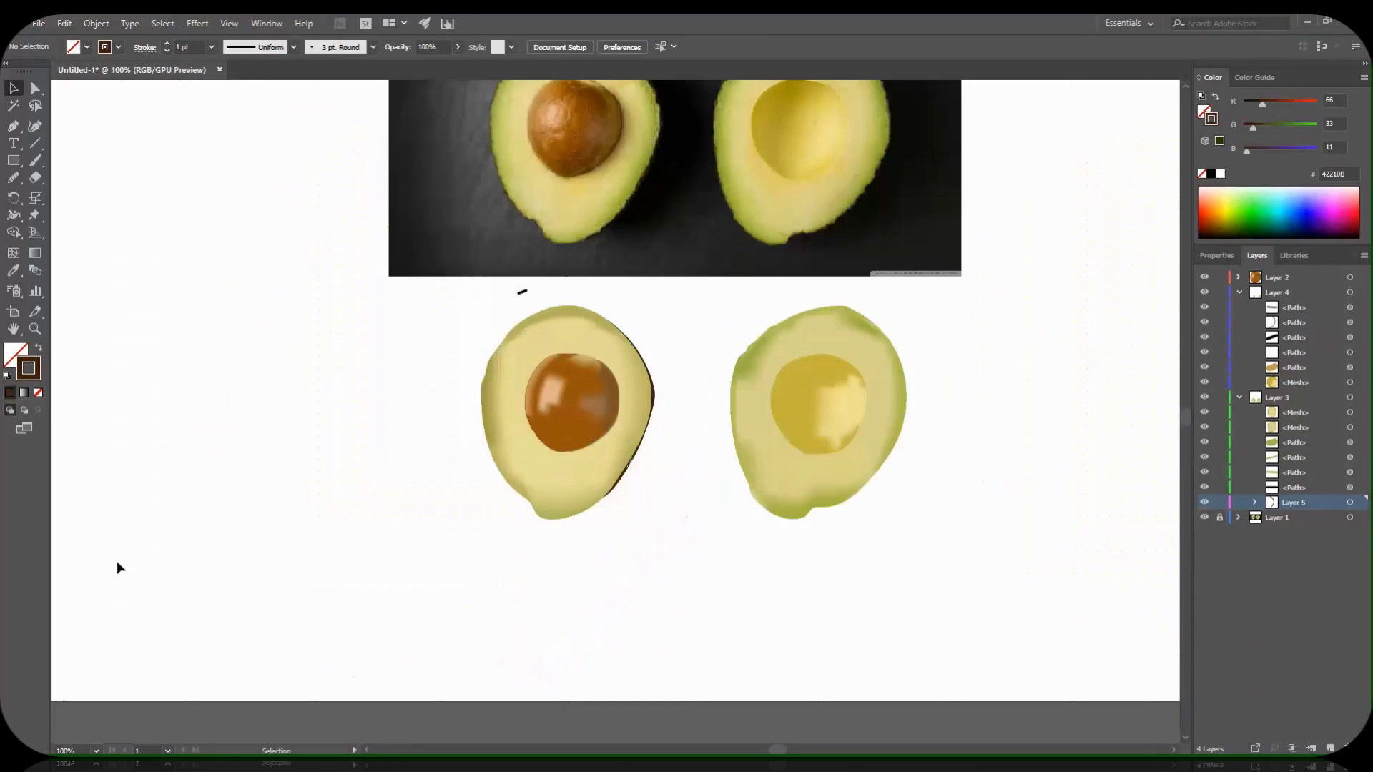
left_click(522, 291)
key("Delete")
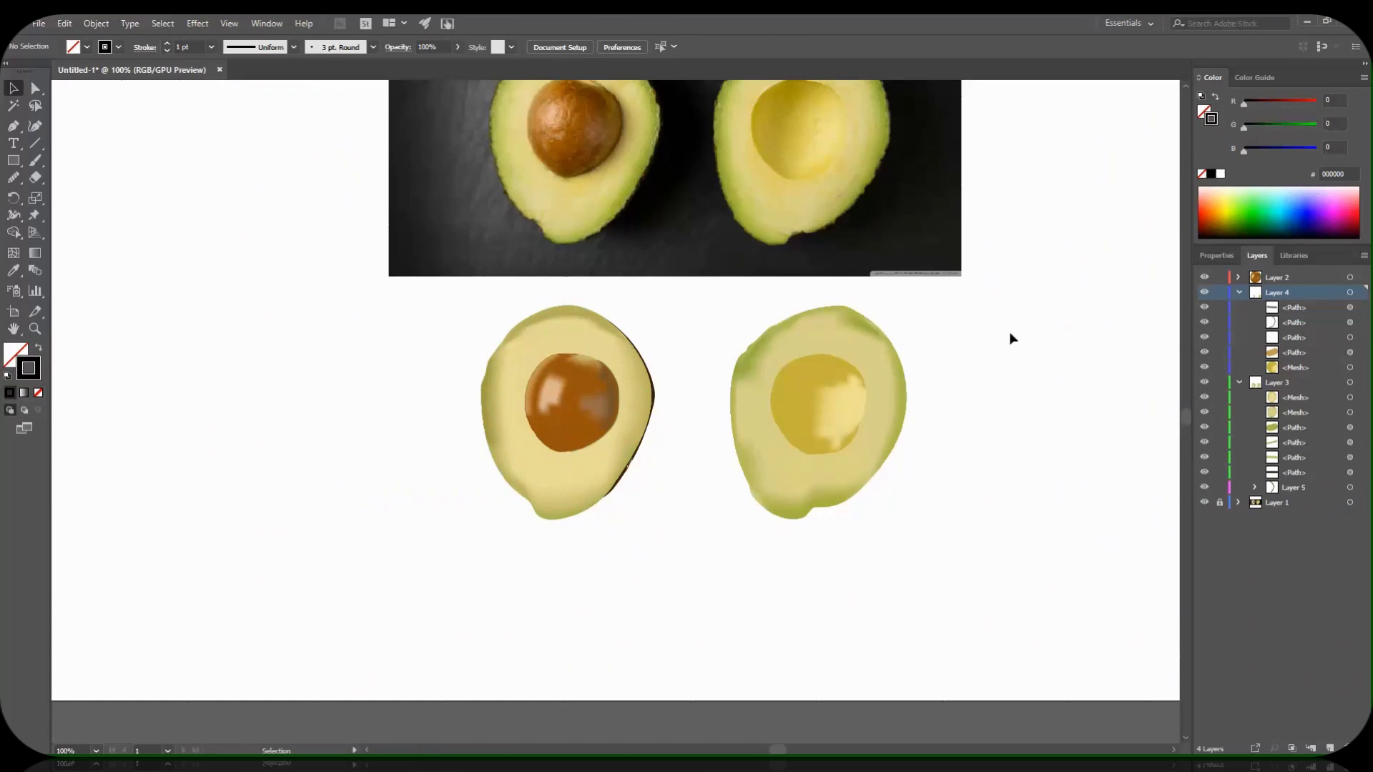
Delete the stray green stroke and black dash above the reference photo.
scroll(1010, 331, "up", 4)
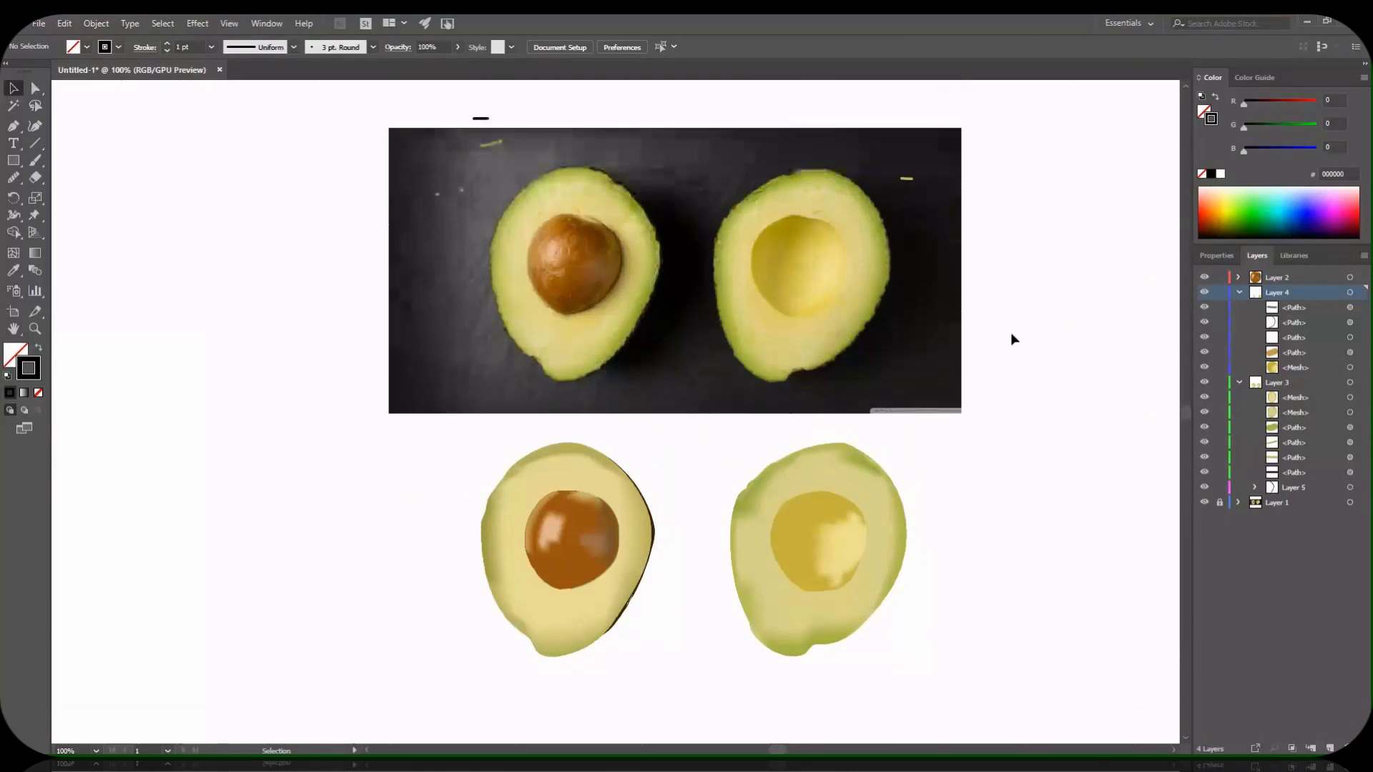
left_click(492, 146)
key("Delete")
left_click(480, 118)
key("Delete")
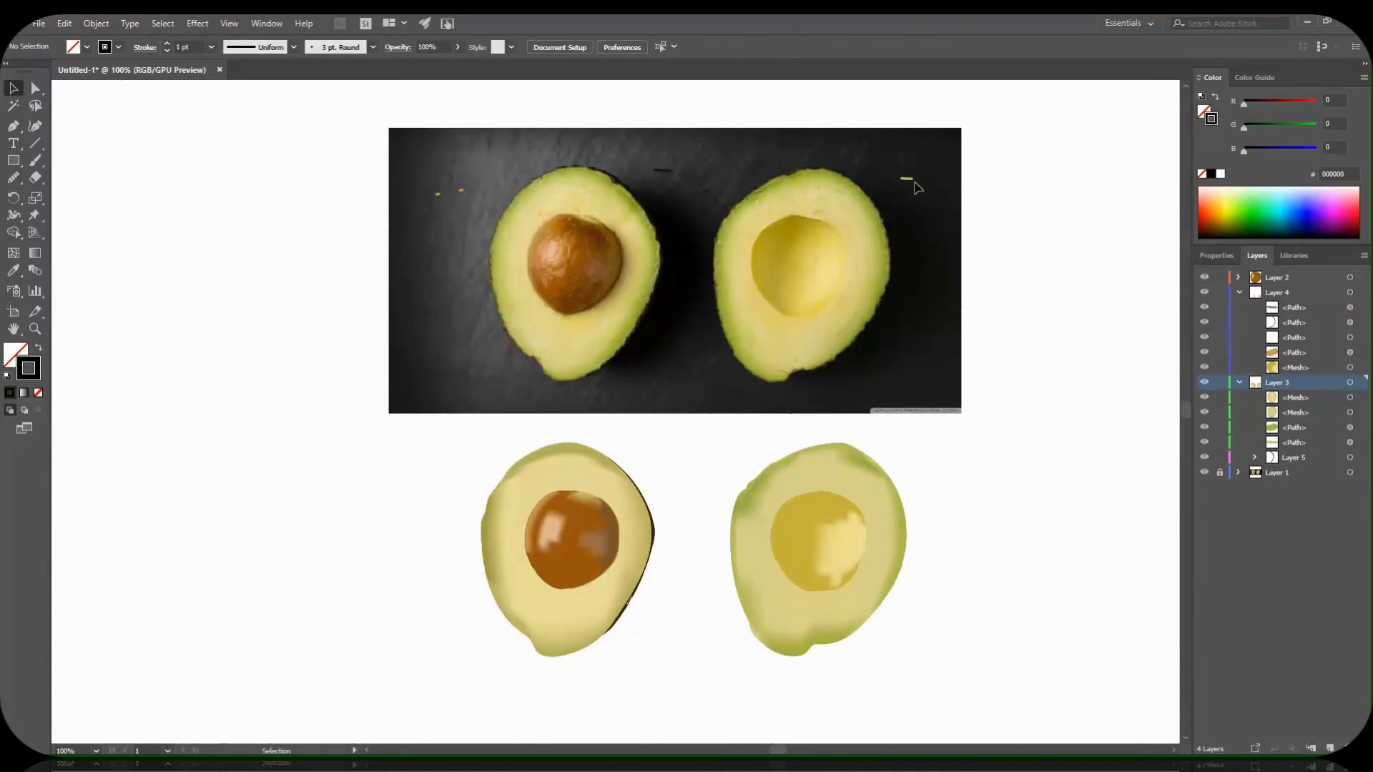
Delete the two small leftover dashes, leaving the avocado halves deselected.
left_click(906, 179)
left_click(664, 170, "shift")
key("Delete")
left_click_drag(475, 175, 432, 235)
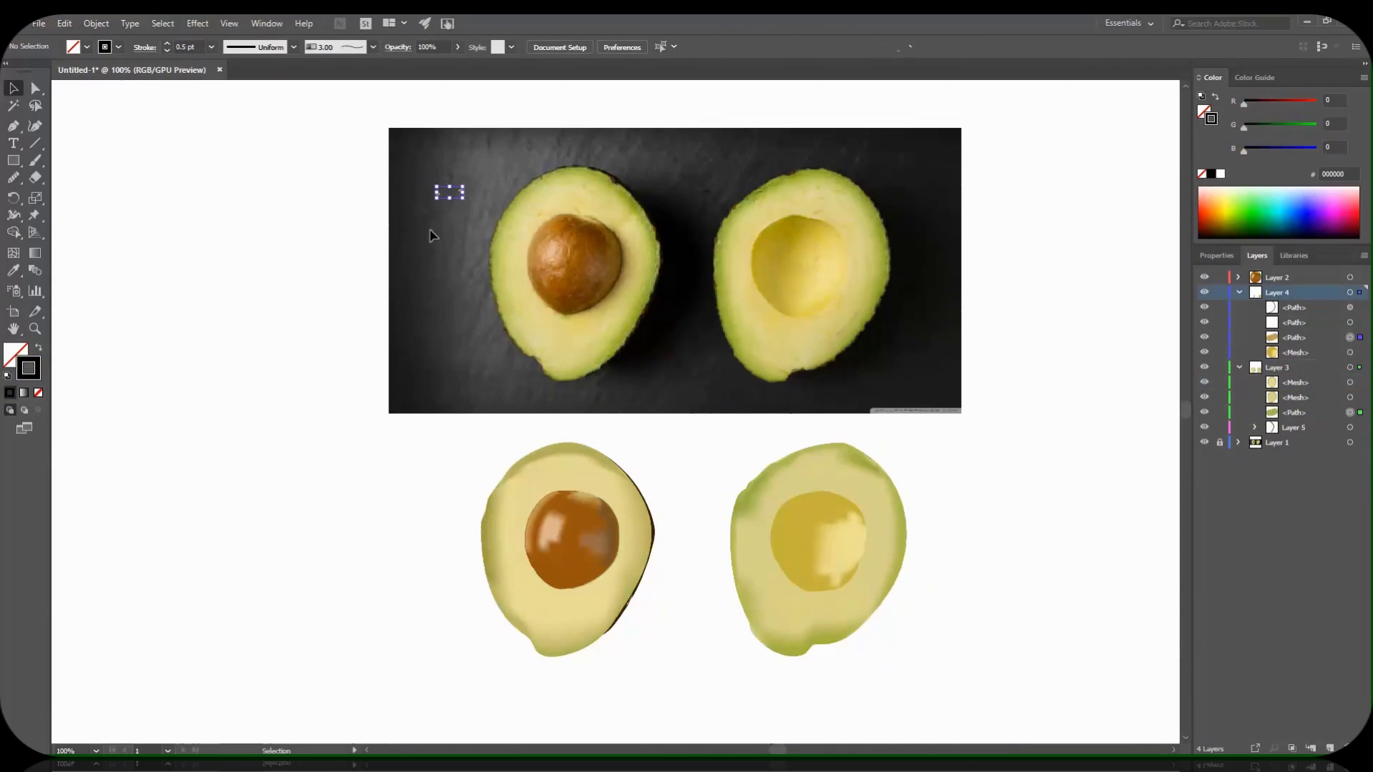
key("Delete")
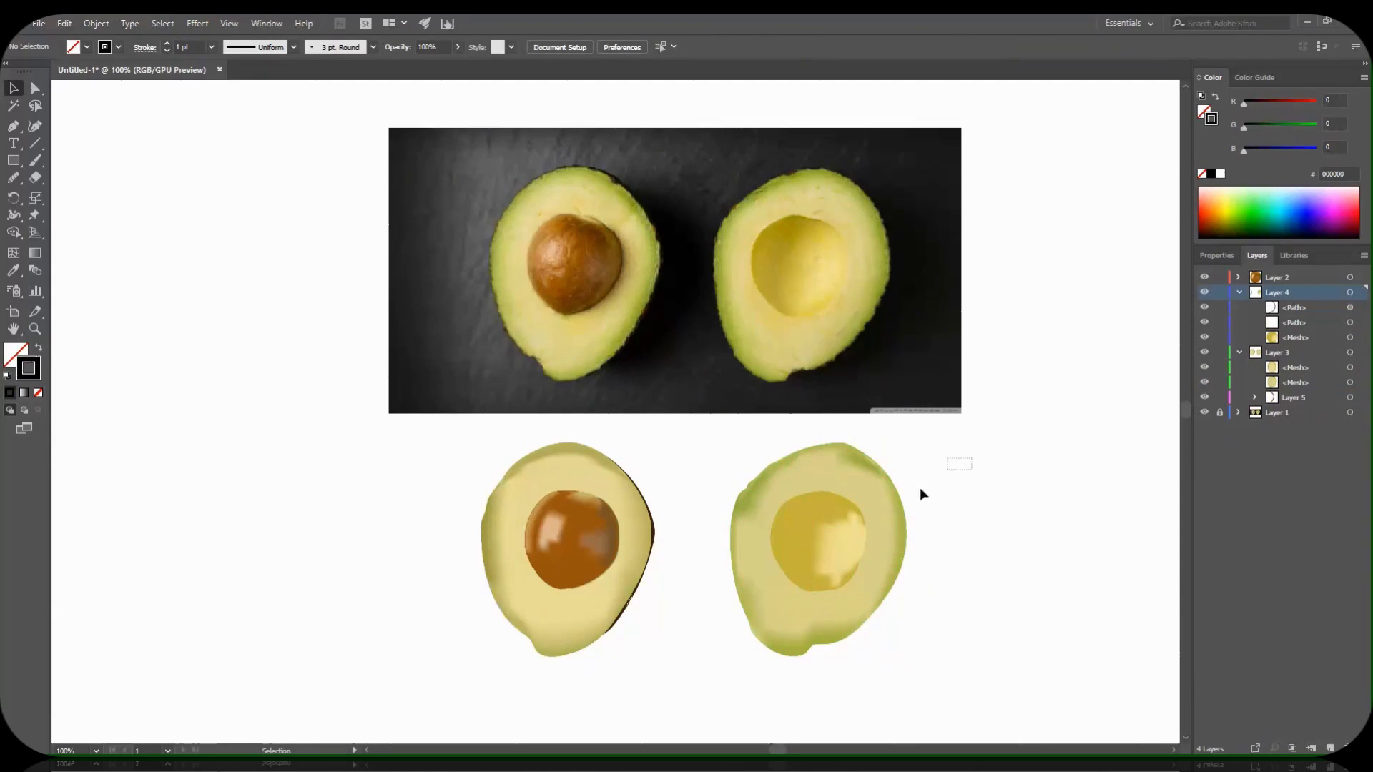
left_click(822, 565)
left_click(958, 523)
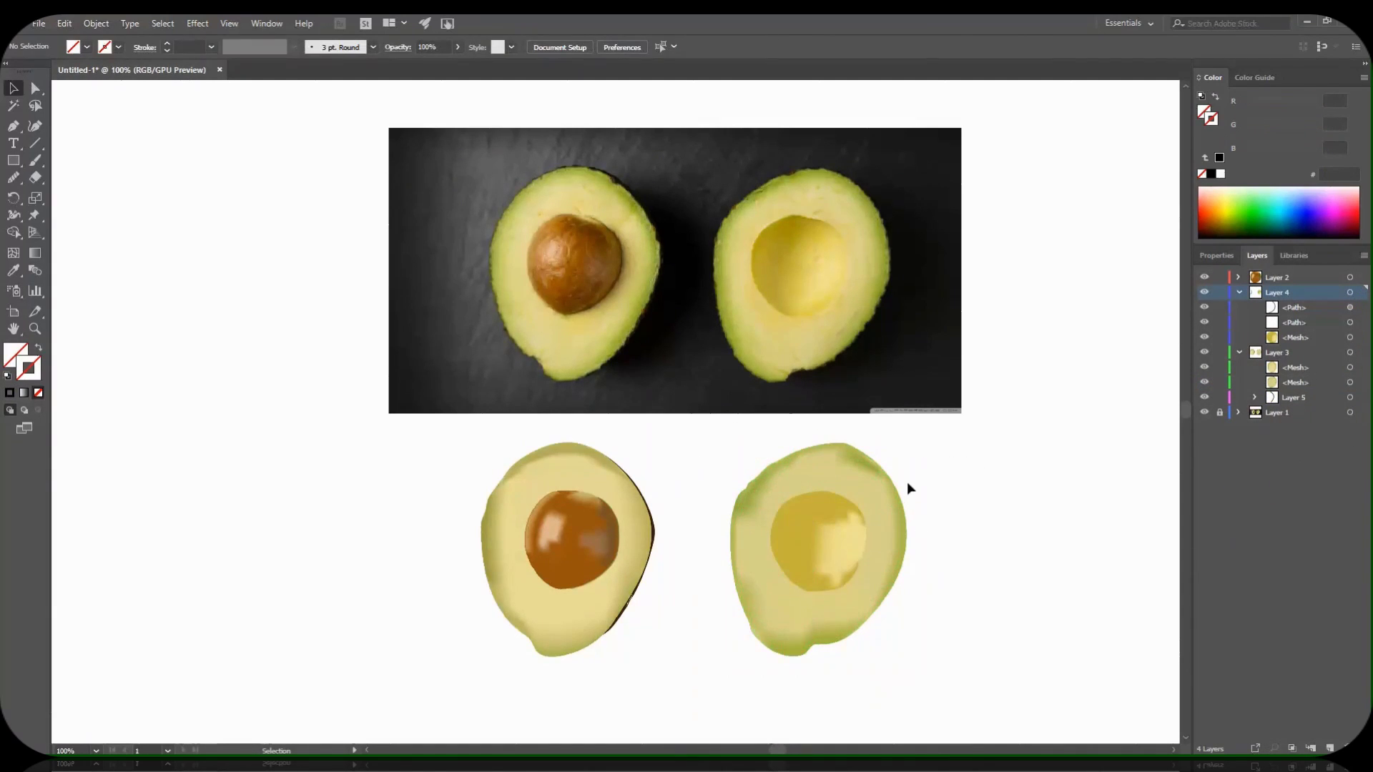